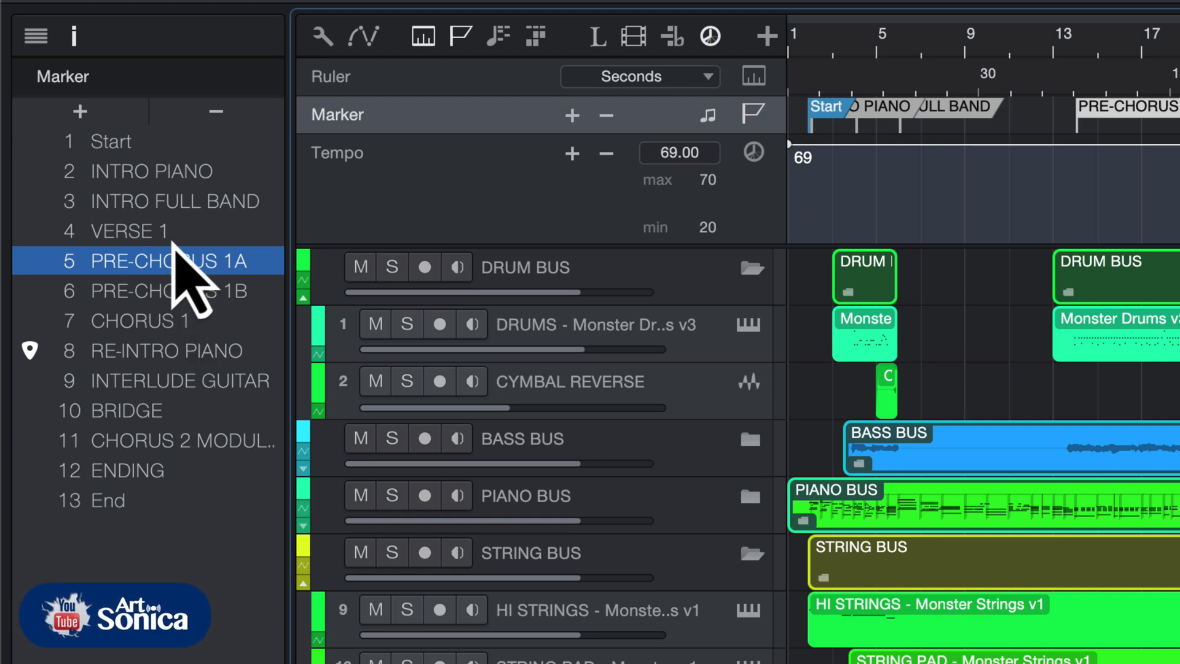
Step through the song's markers to examine its structure, comparing VERSE 1, CHORUS 1, RE-INTRO PIANO, BRIDGE and CHORUS 2 MODULATION.
click(174, 237)
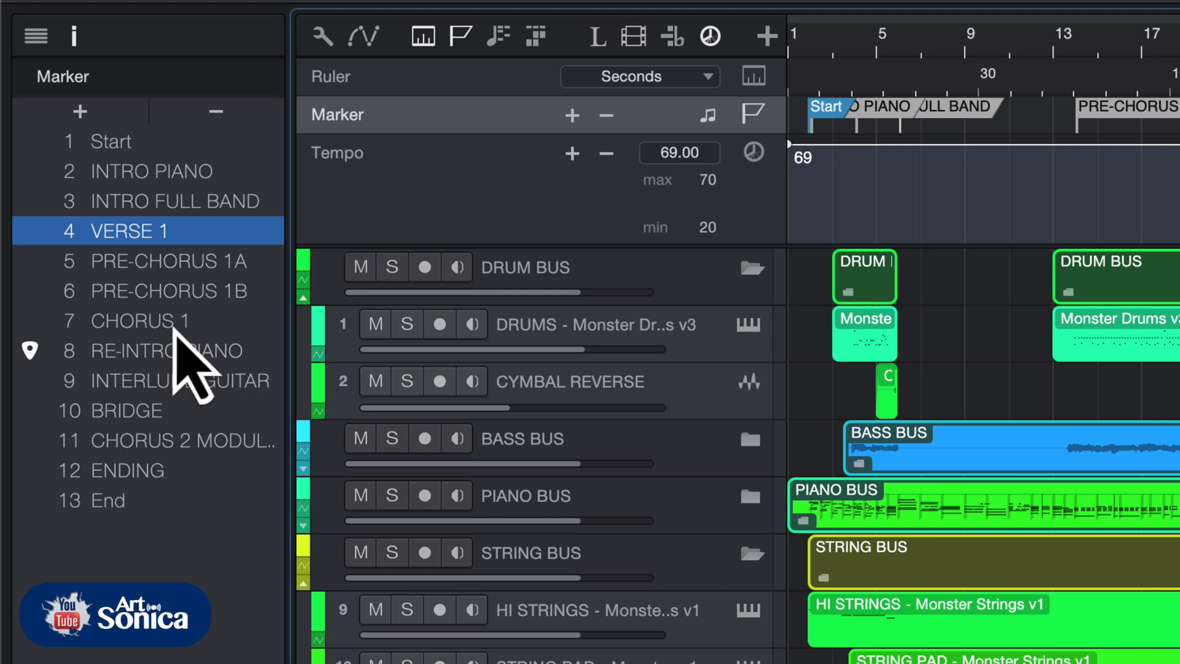
click(174, 323)
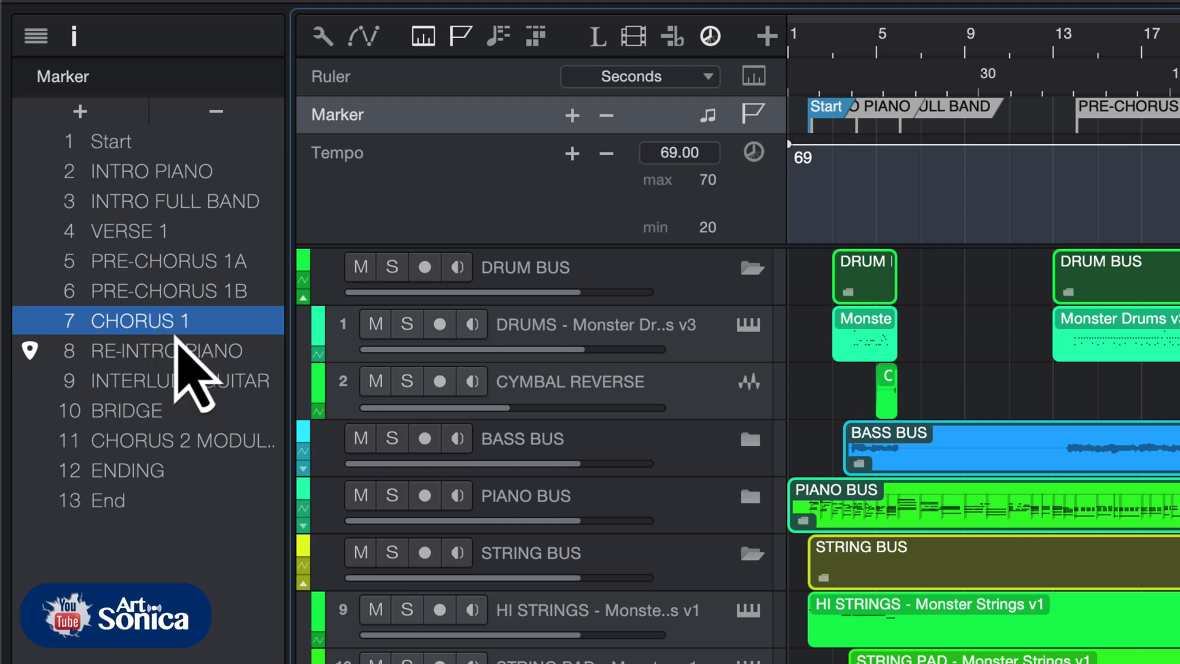
click(164, 411)
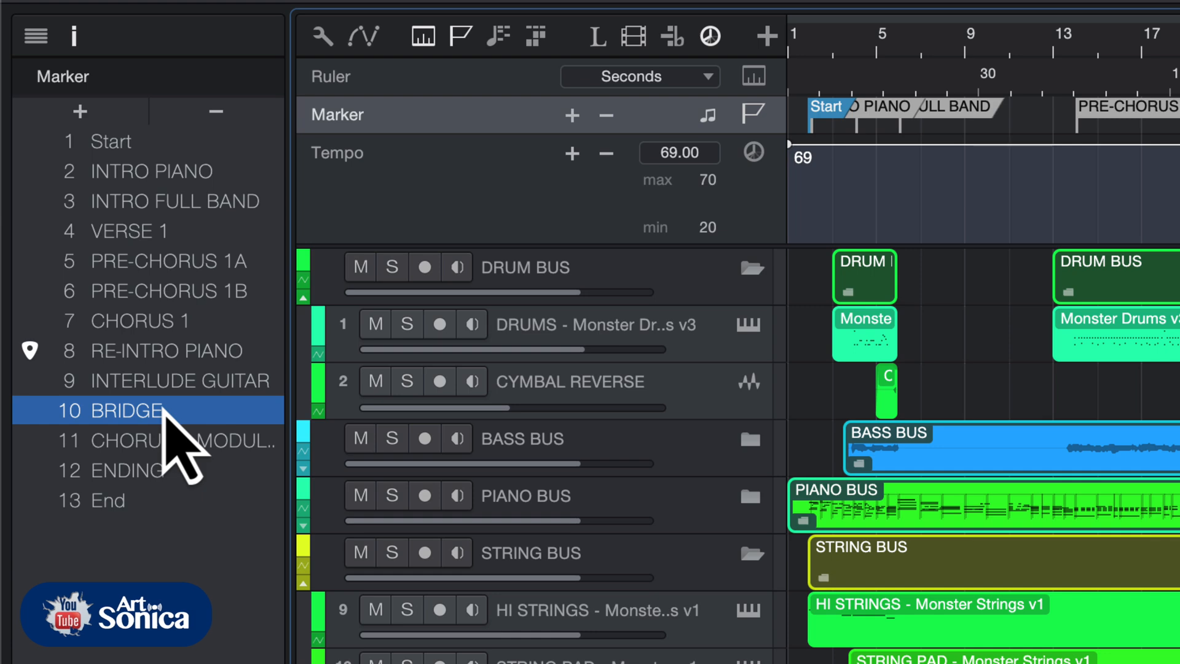
click(158, 322)
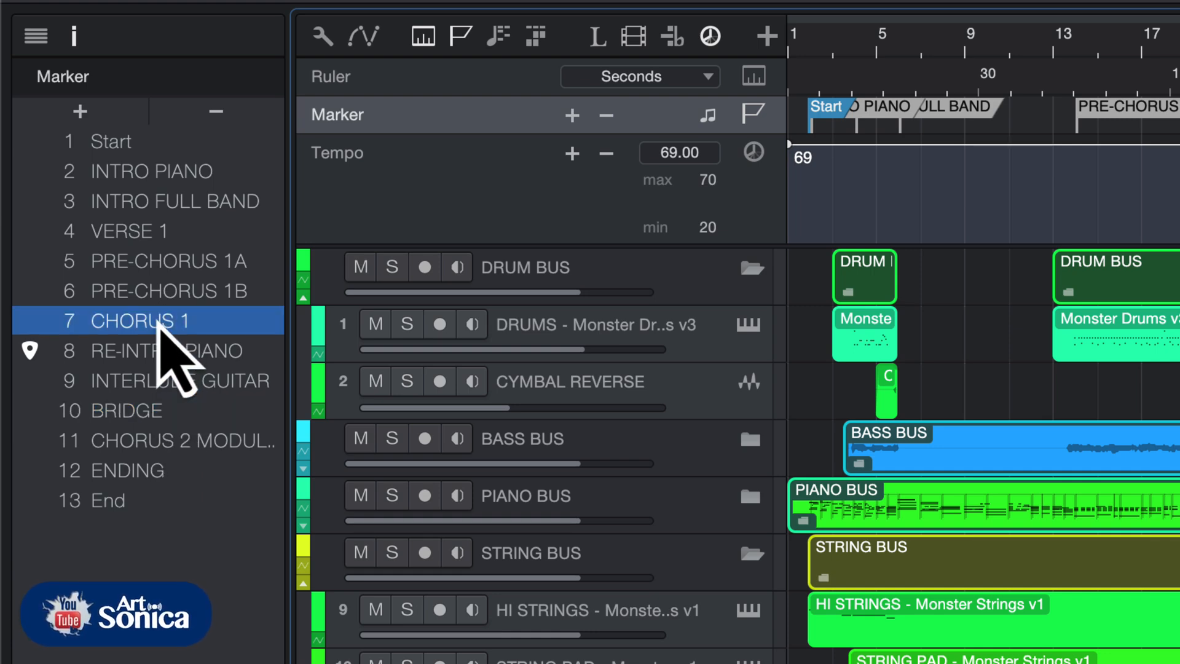
click(161, 234)
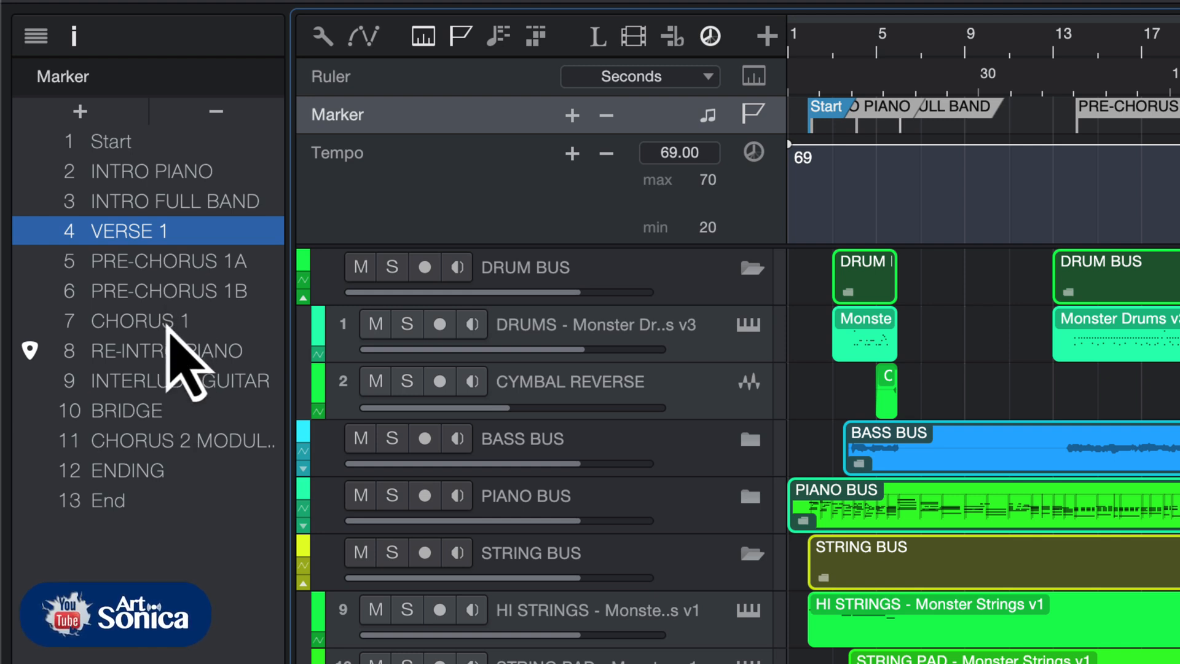
click(157, 321)
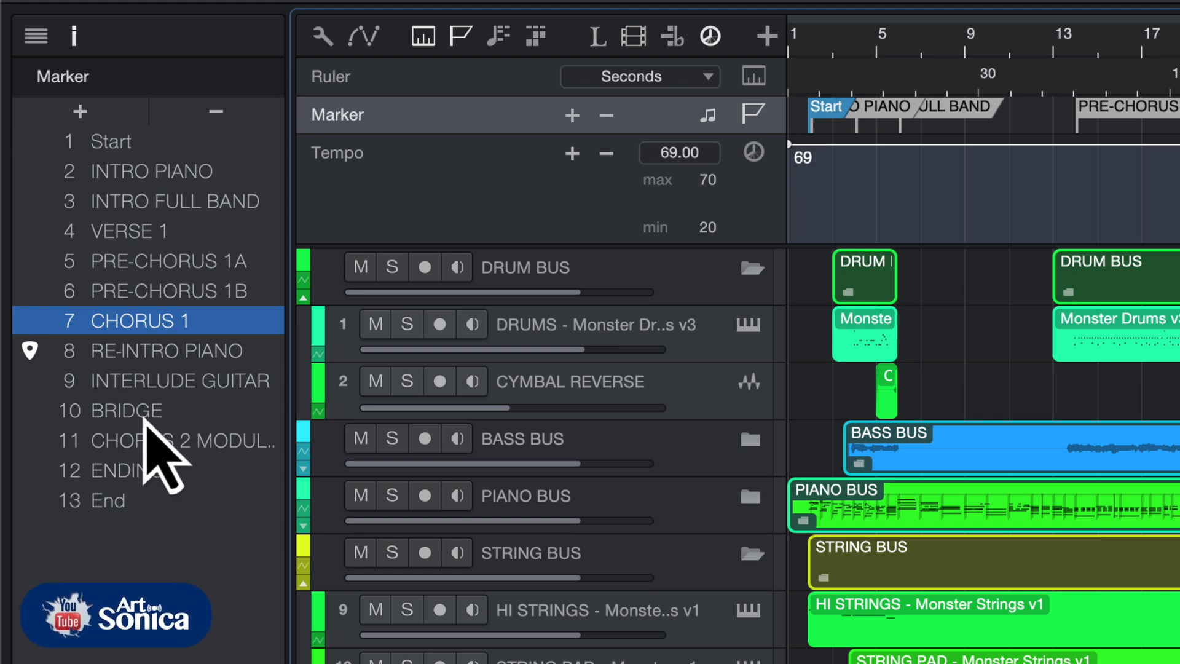
click(144, 416)
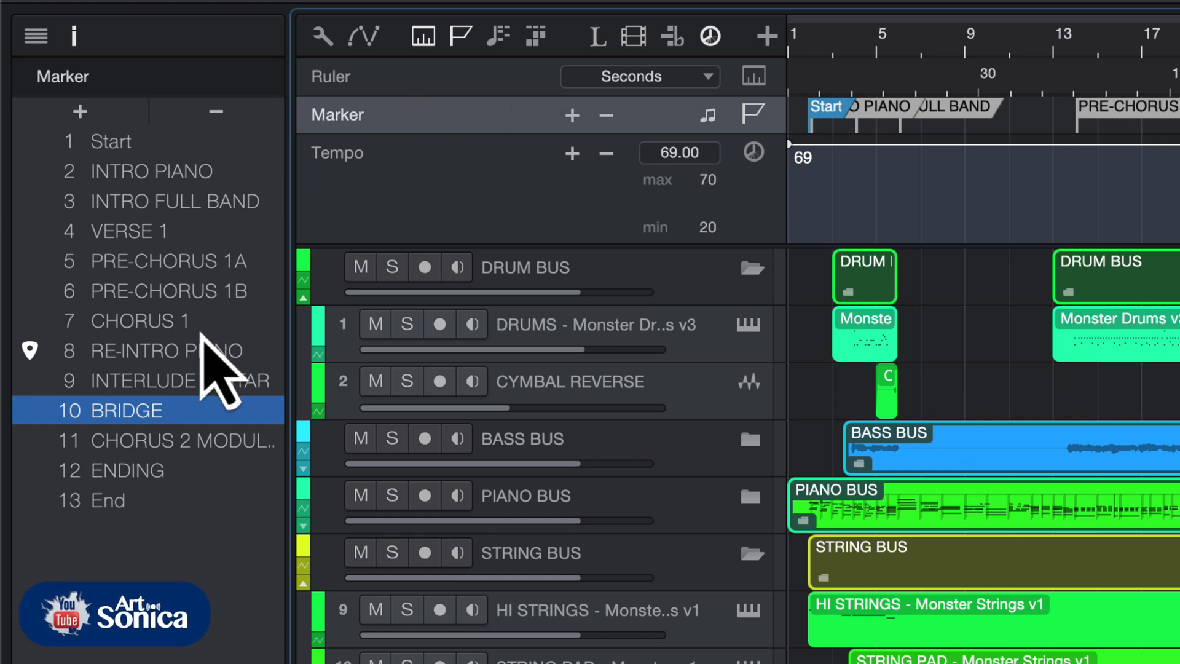
click(207, 355)
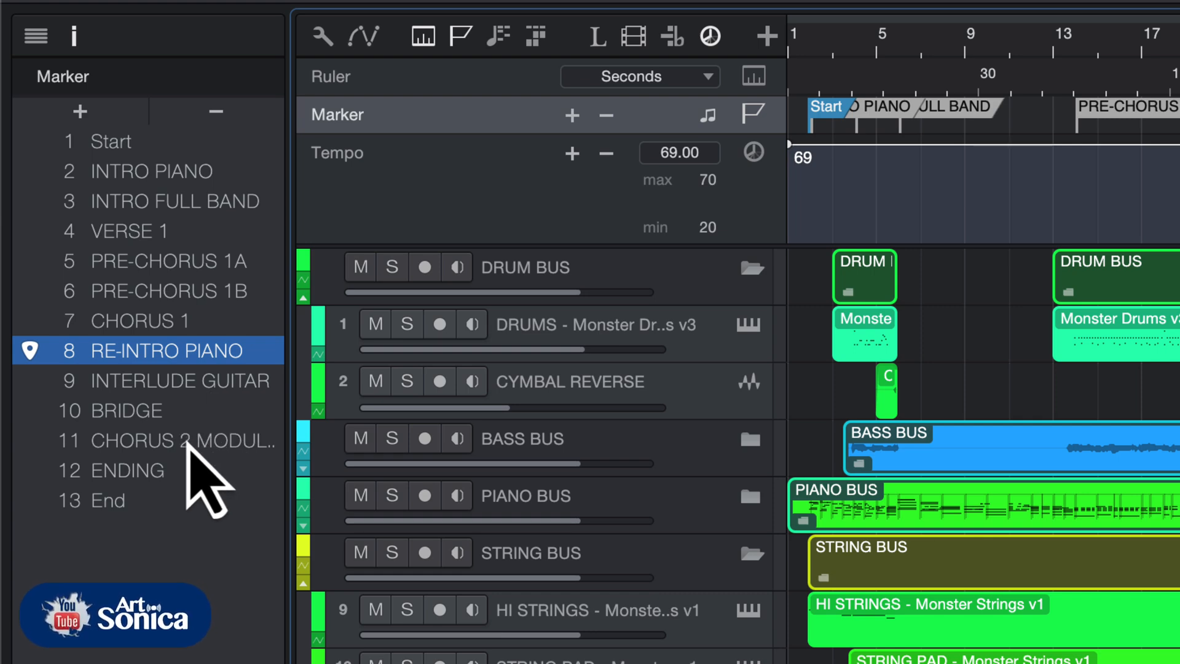
click(165, 411)
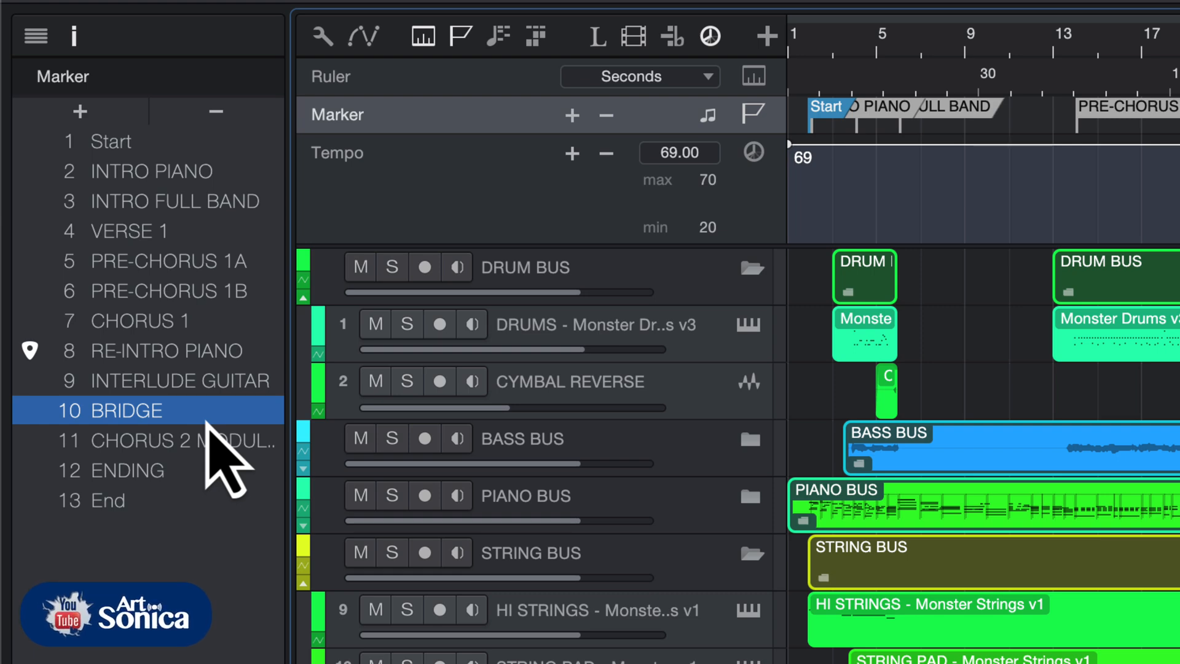
click(205, 332)
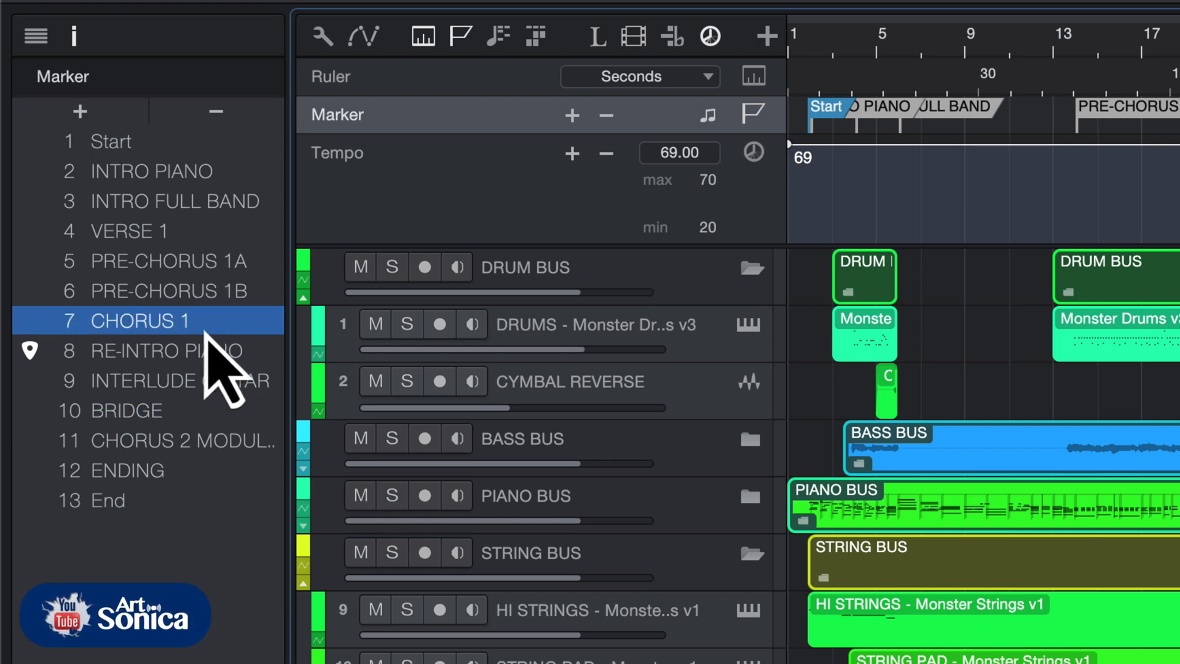
click(205, 437)
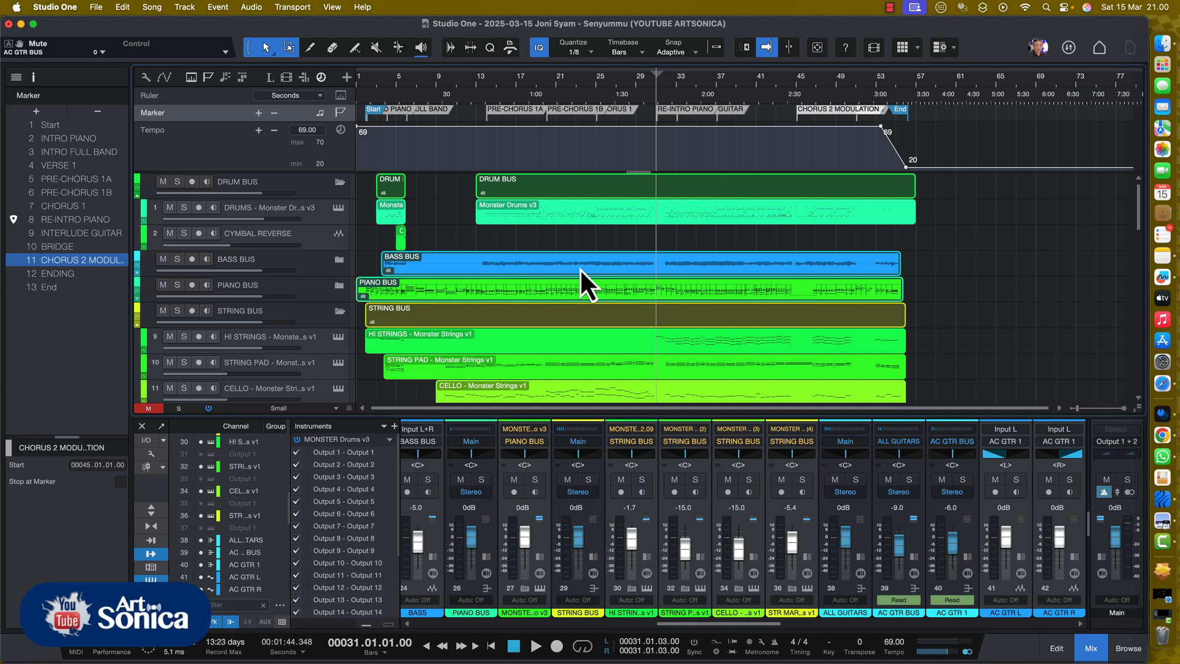
Play the song from the RE-INTRO PIANO marker and examine the guitar tracks through the interlude into the BRIDGE.
click(656, 79)
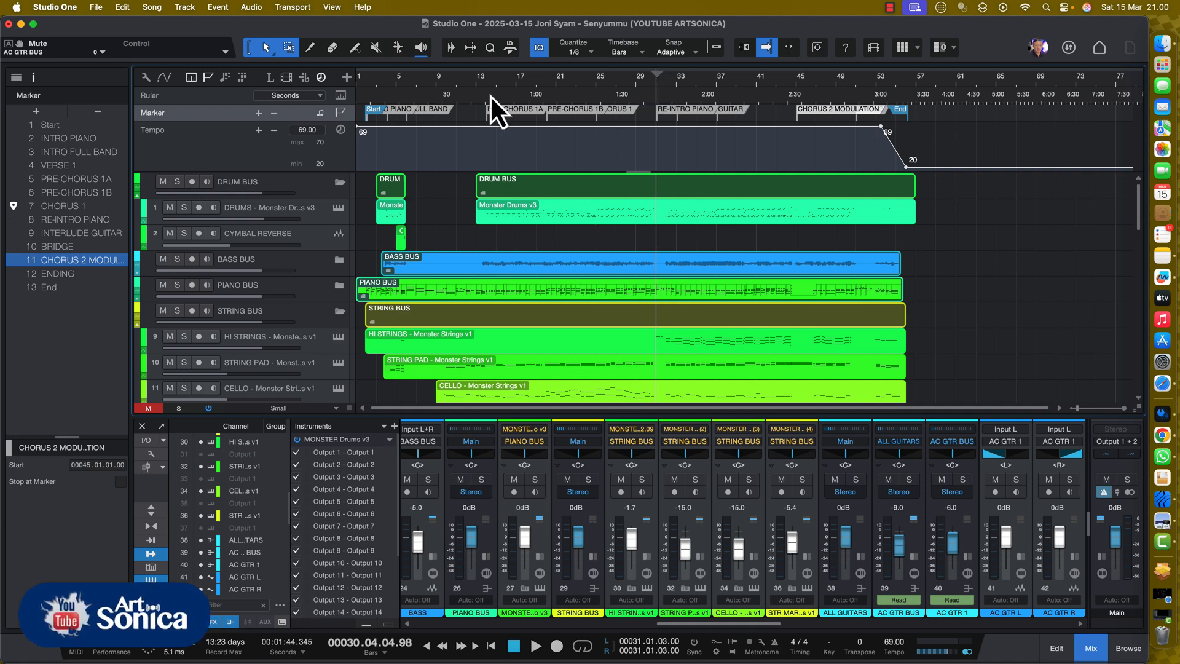
click(78, 219)
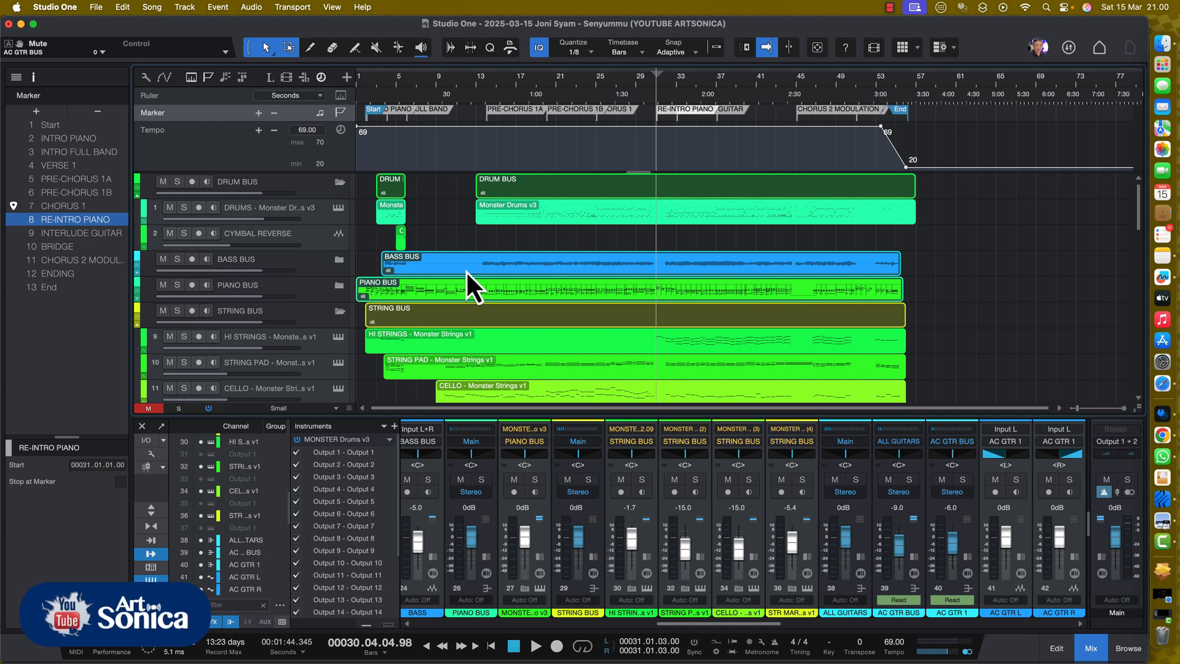
click(989, 269)
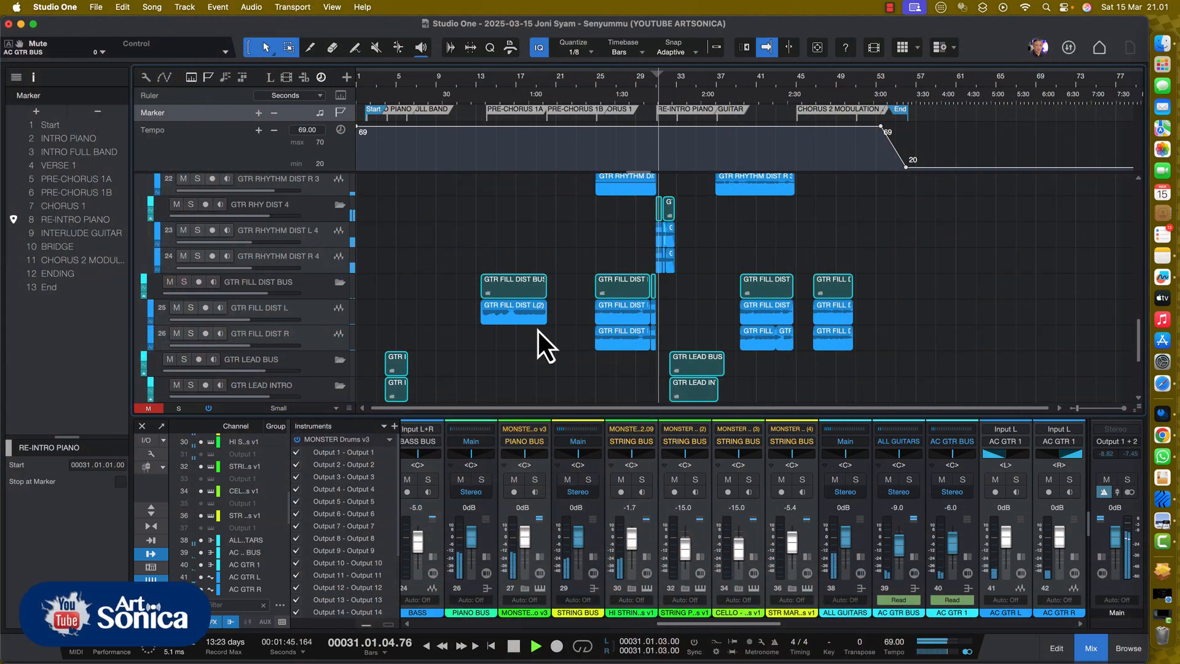
scroll(539, 330, up, 3)
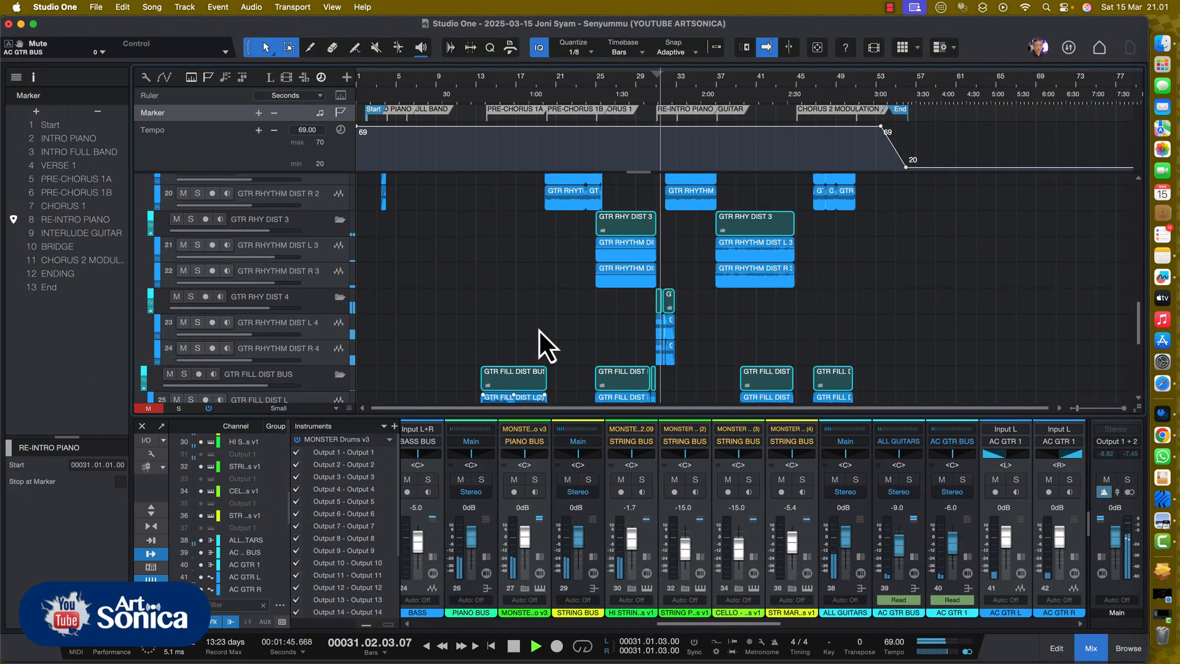
scroll(538, 331, up, 1)
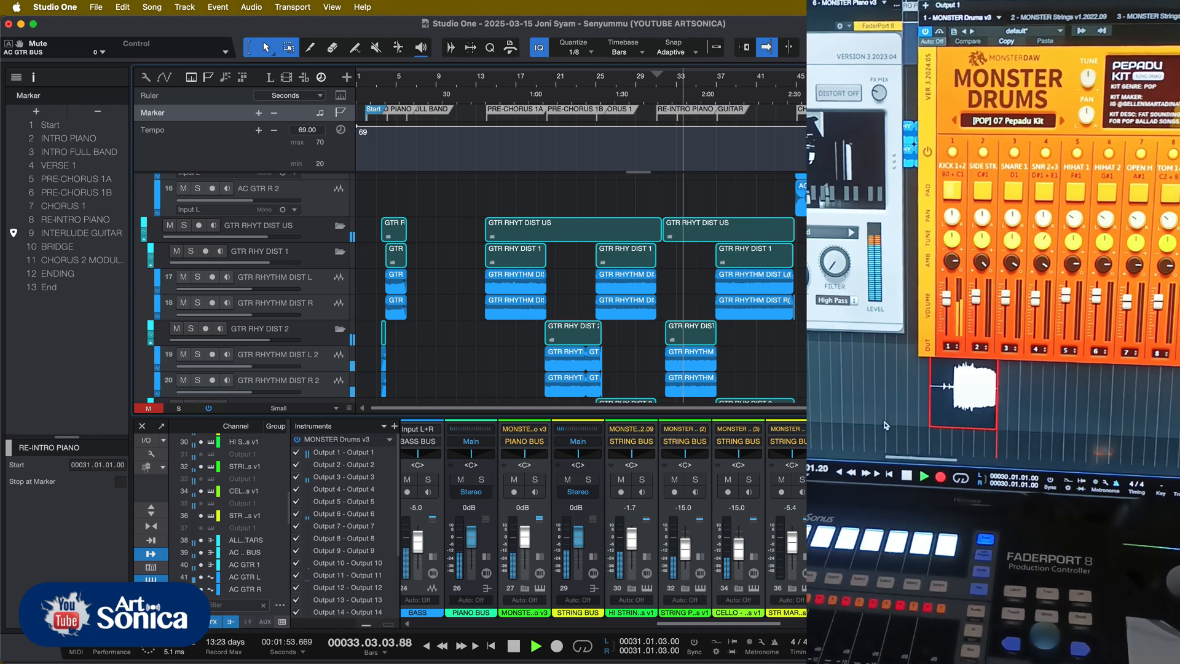
scroll(581, 288, up, 3)
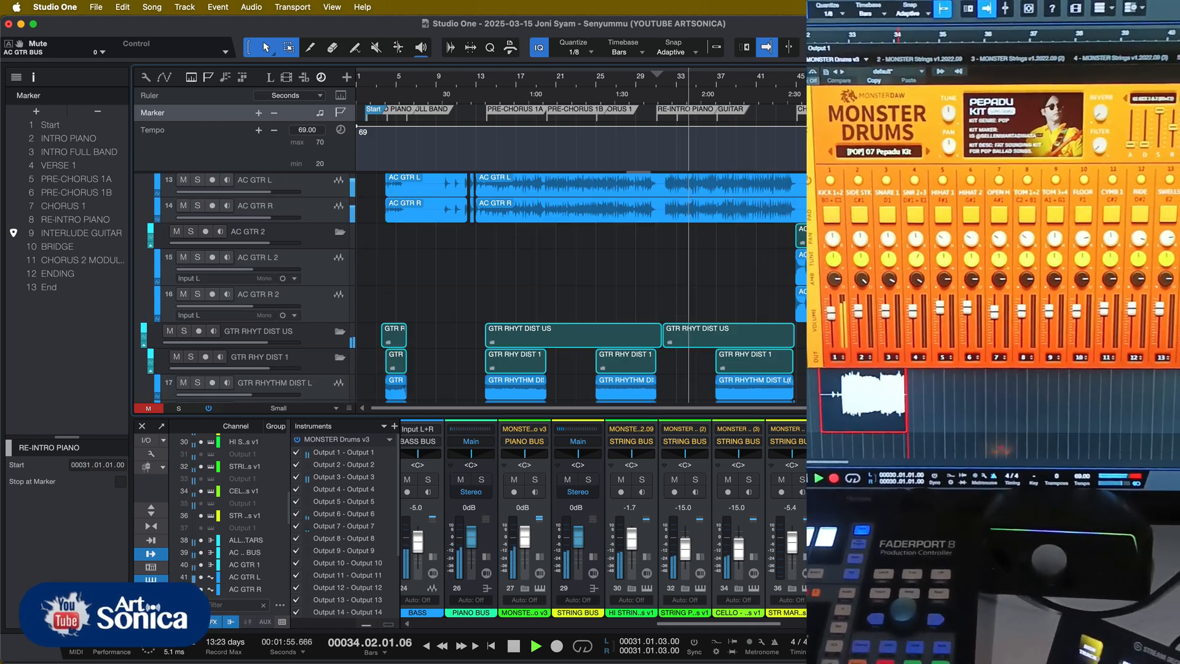
scroll(581, 287, up, 3)
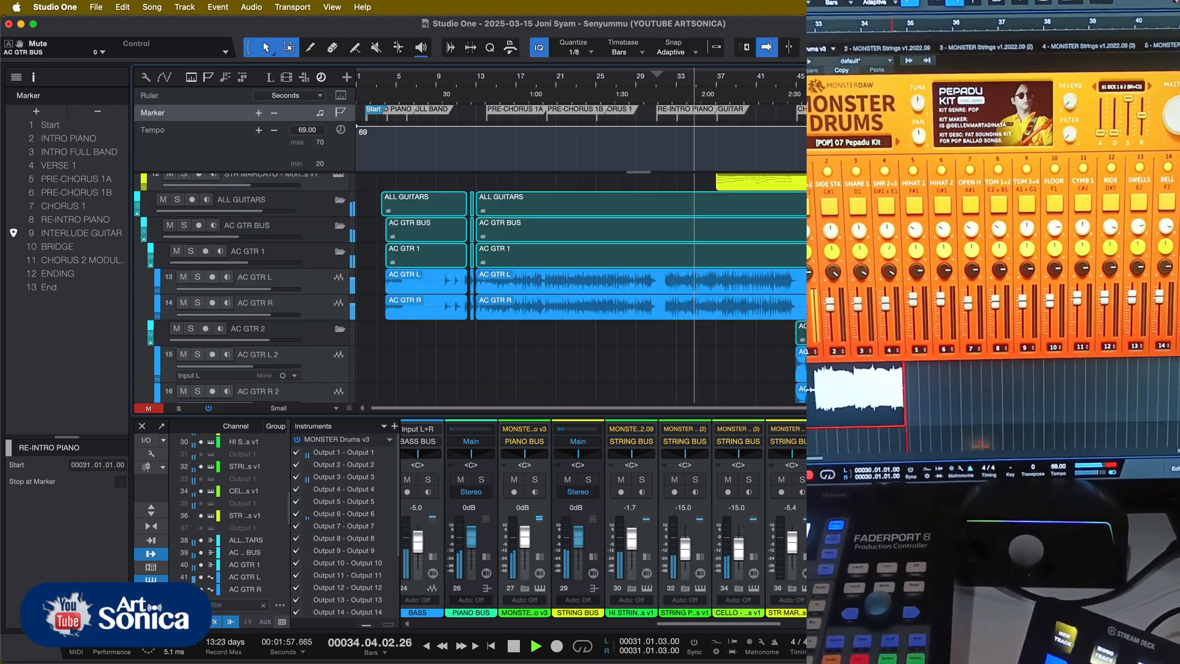
key(e)
key(e)
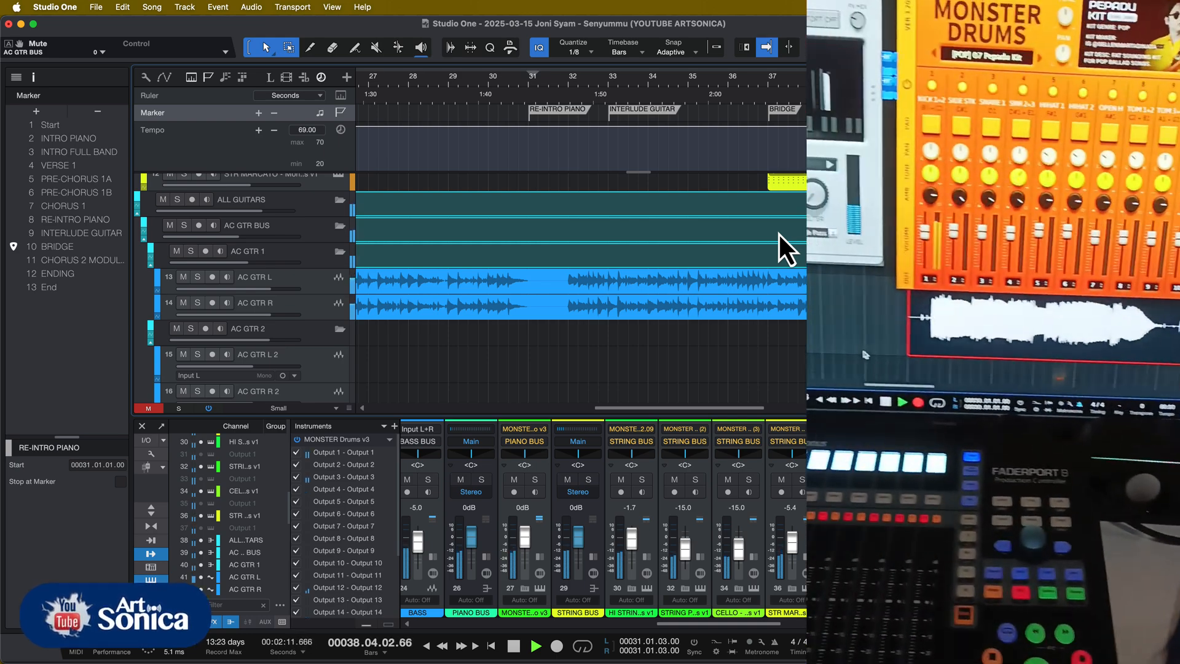
key(space)
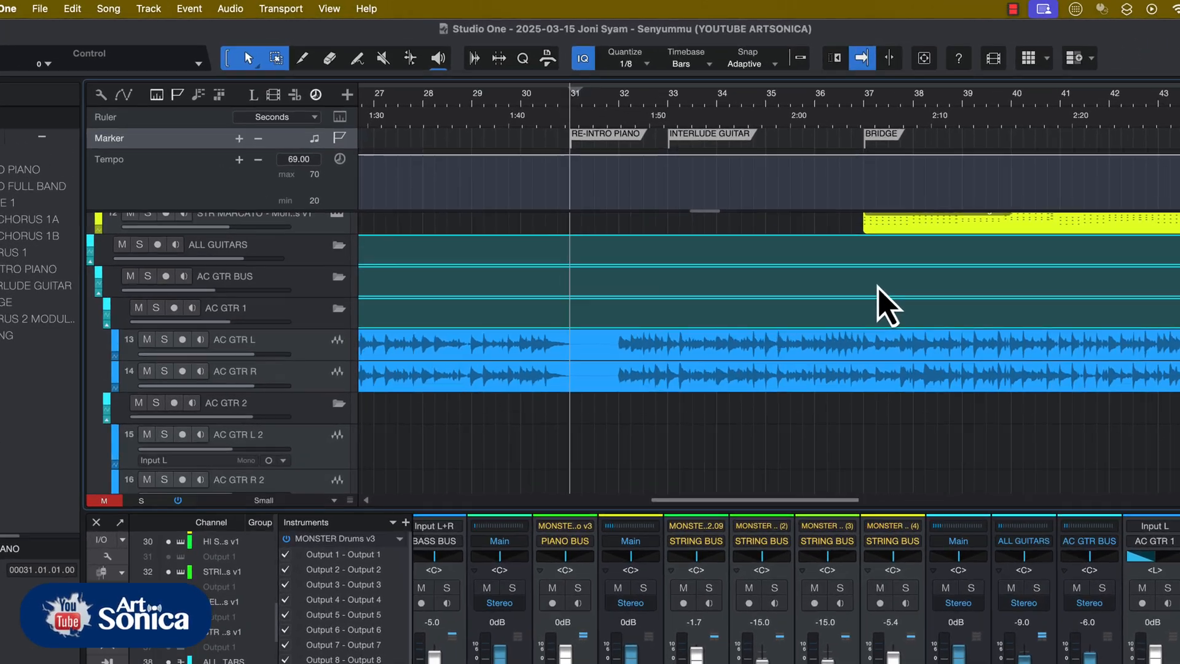
Move the playhead to Marker 2 - INTRO PIANO with the whole song in view.
key(w)
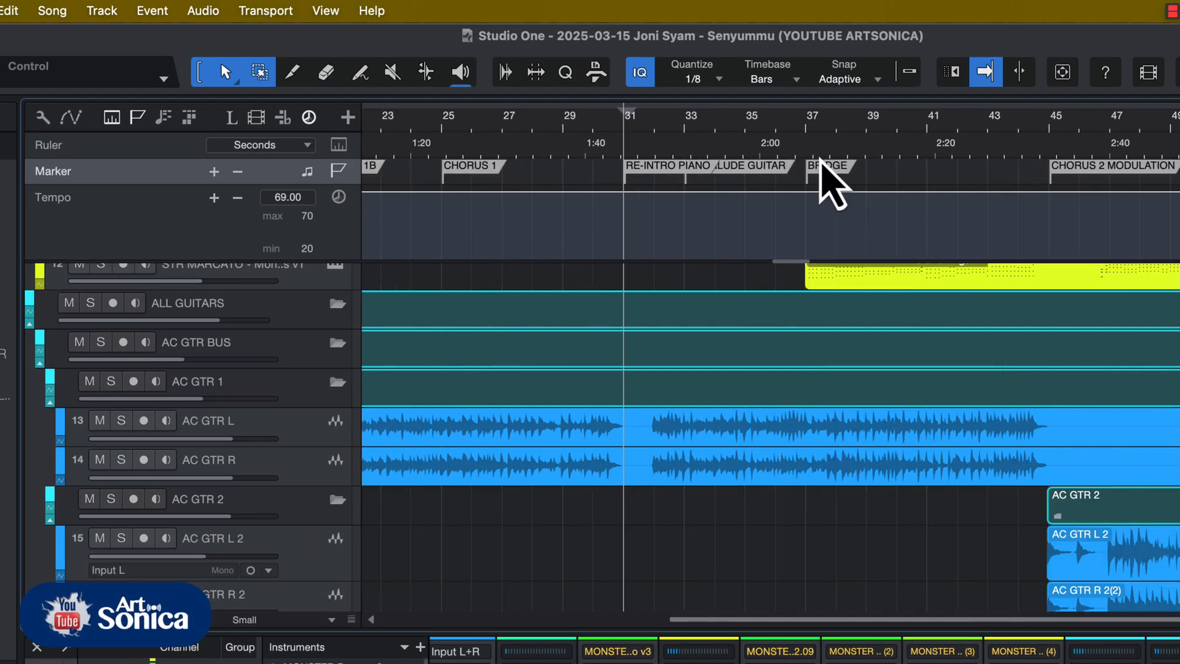
key(w)
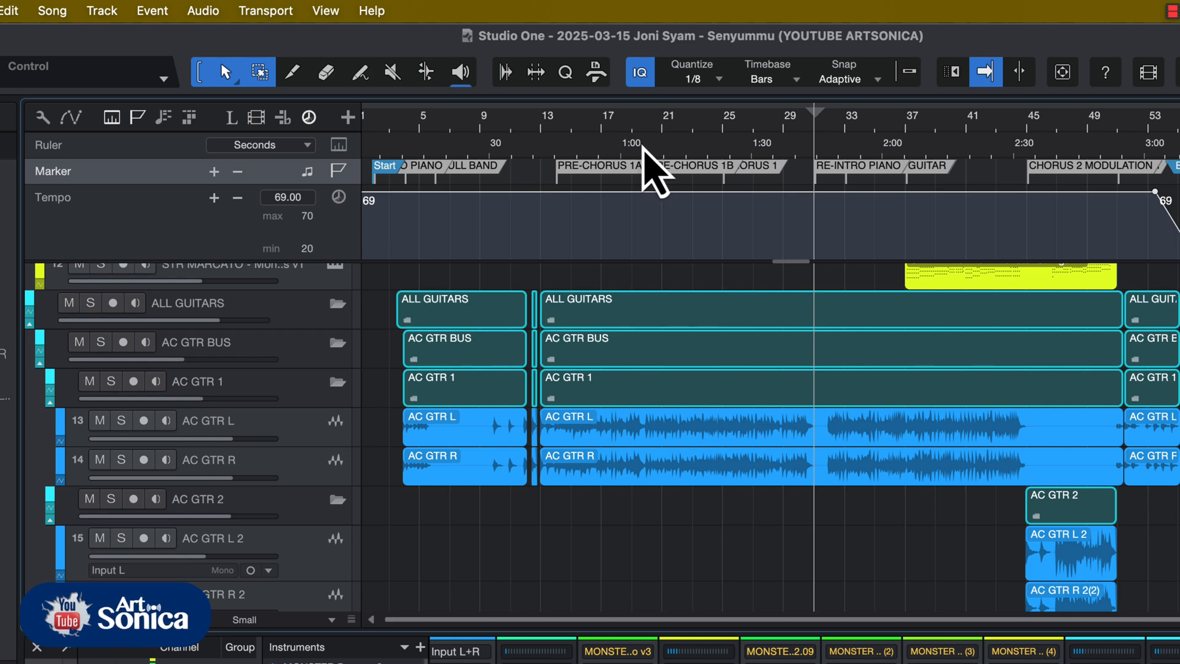
right_click(641, 149)
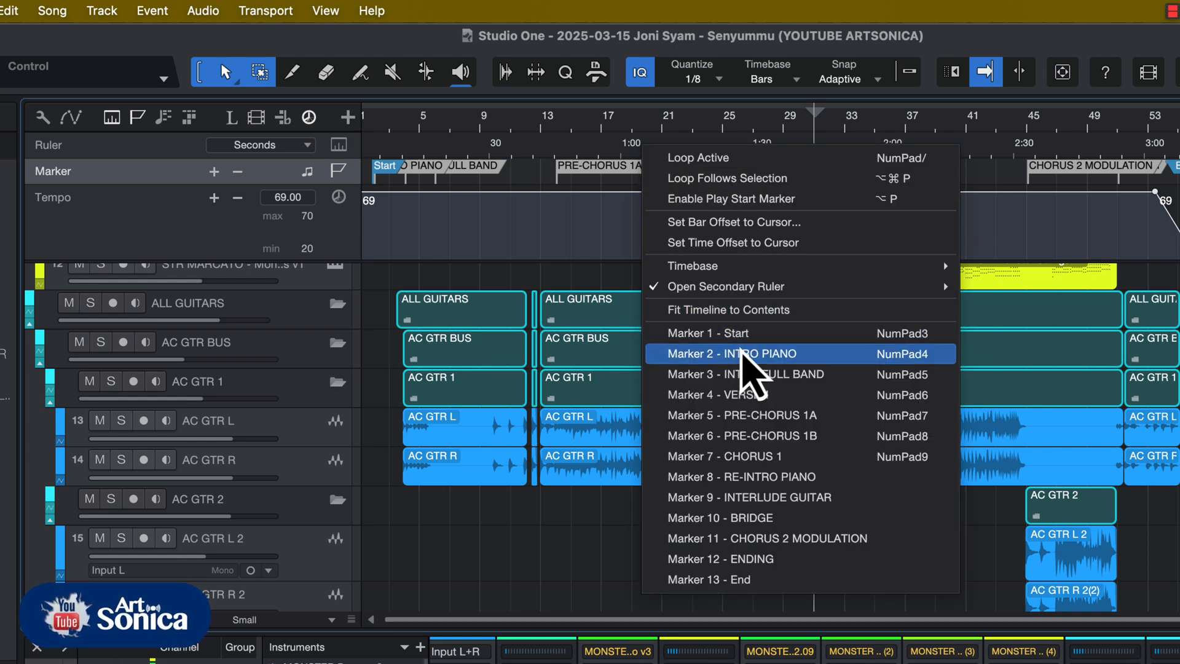
click(744, 355)
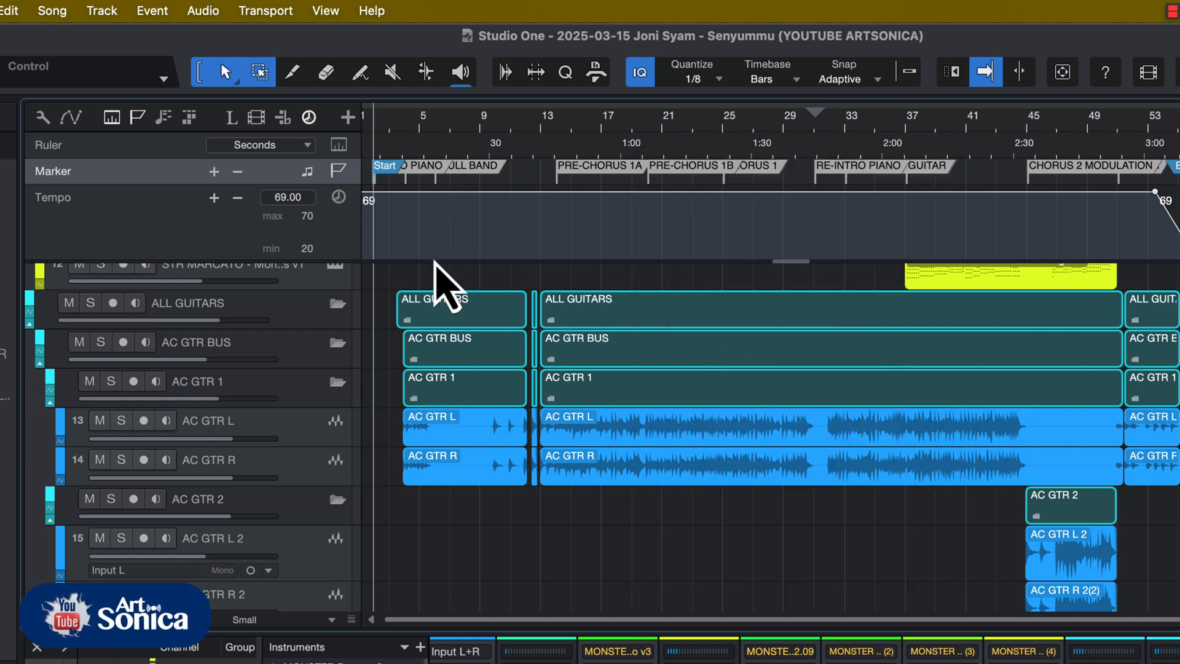
Expand the PIANO BUS folder and examine the PIANO AC part's intro notes in the note editor during playback.
key(e)
key(e)
key(e)
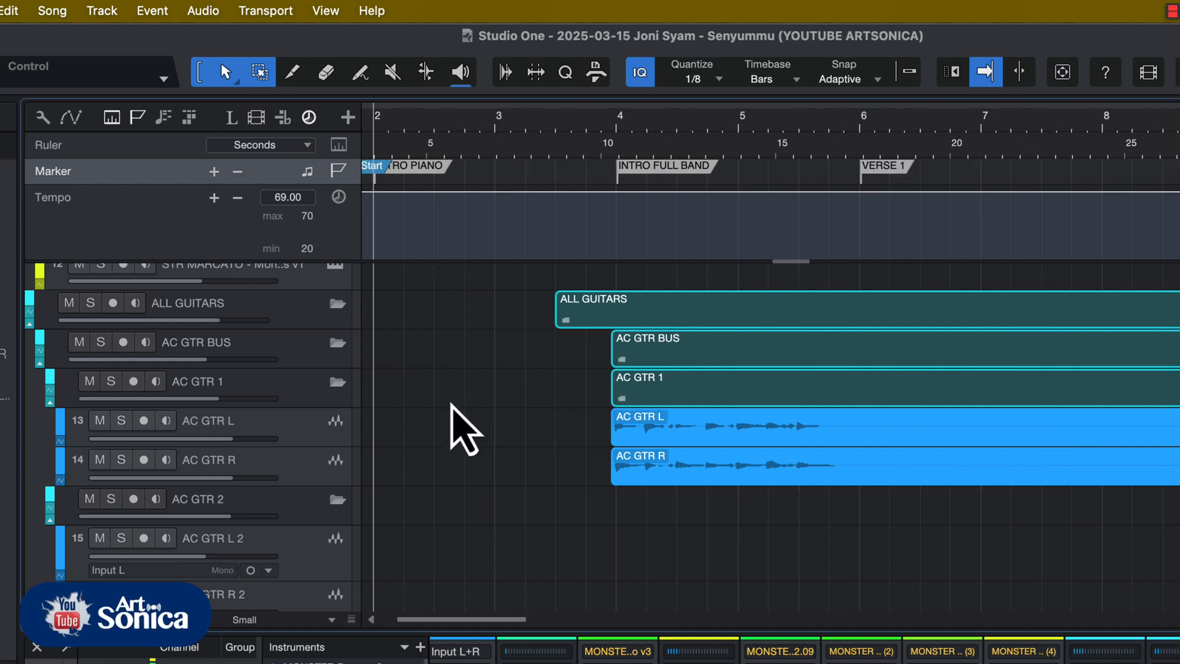
scroll(465, 431, up, 10)
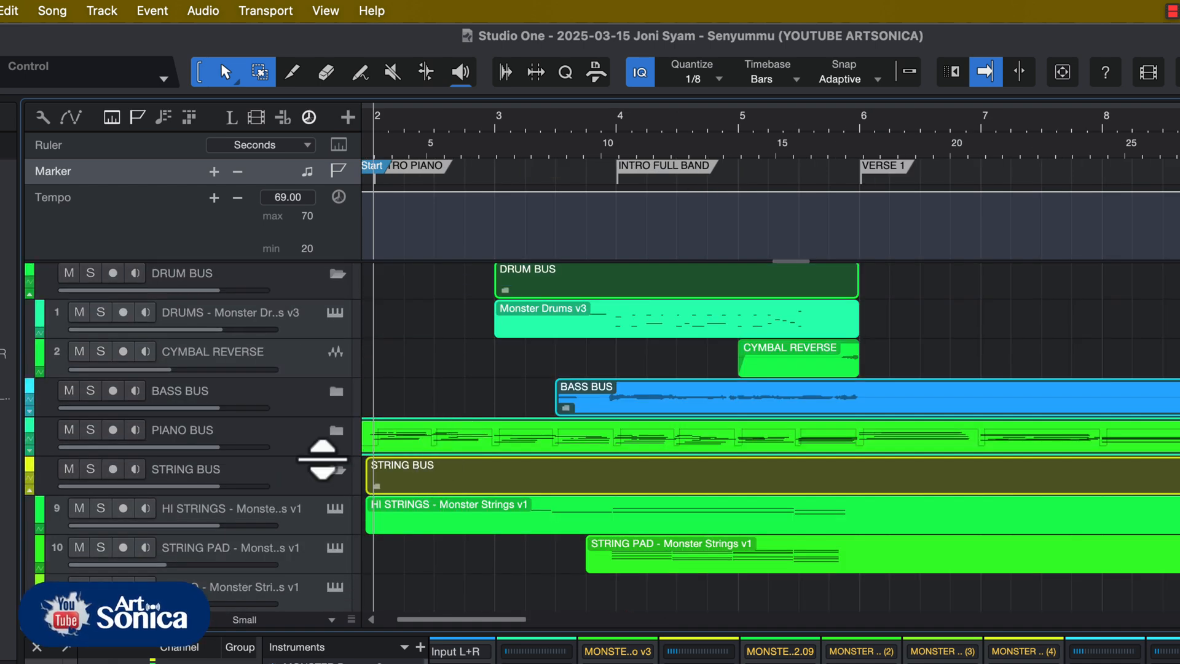
double_click(427, 444)
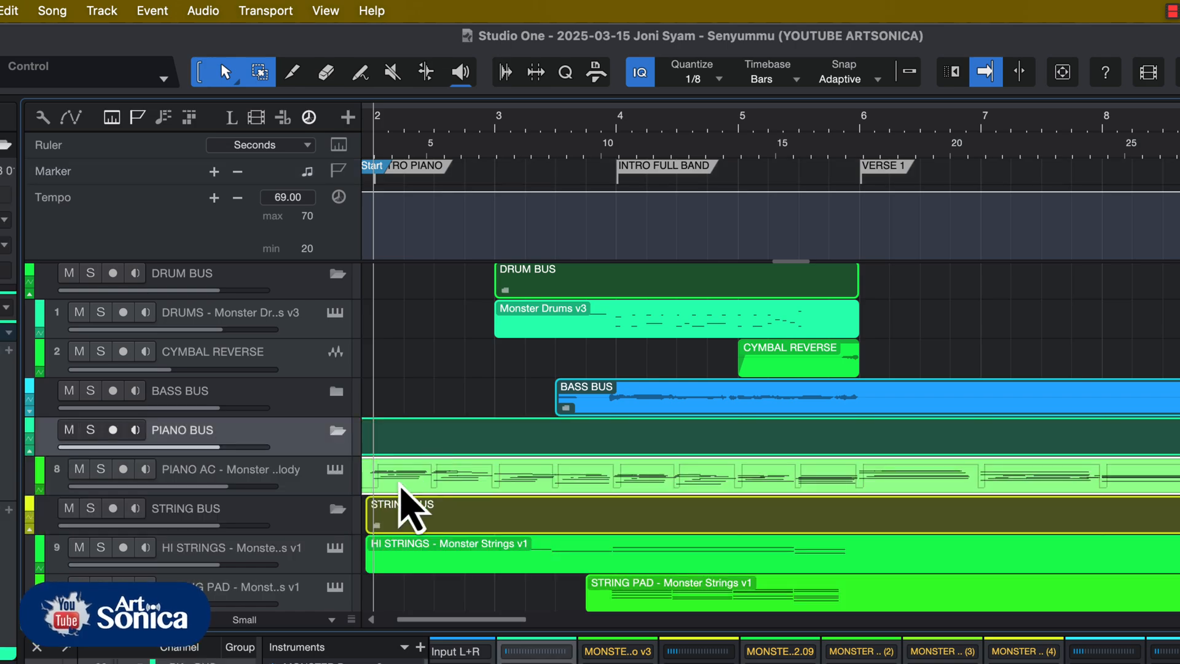
double_click(397, 486)
key(space)
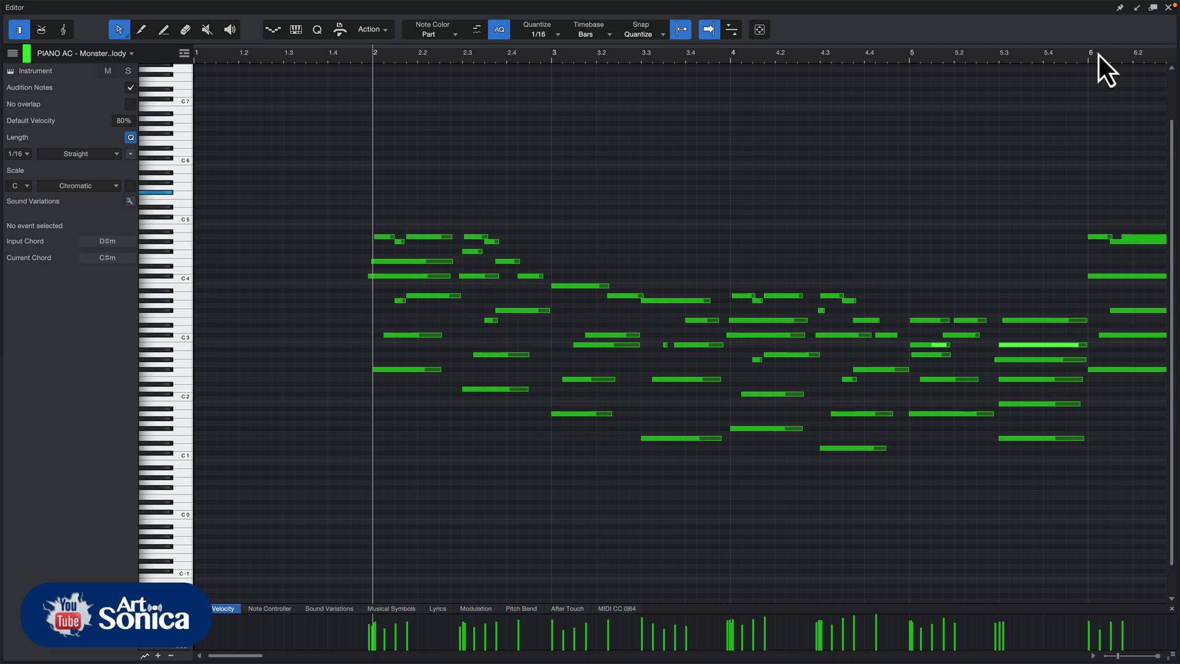
click(1151, 48)
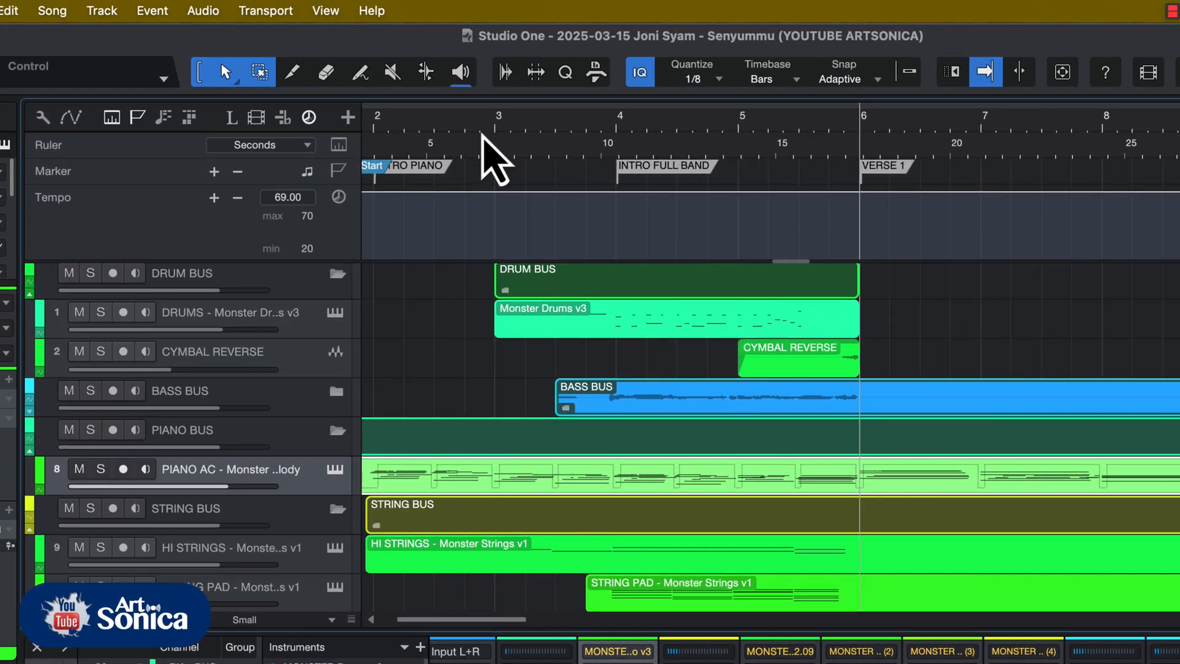
Return the playhead to Marker 2 - INTRO PIANO and play the intro while examining the piano, string and guitar tracks.
right_click(484, 150)
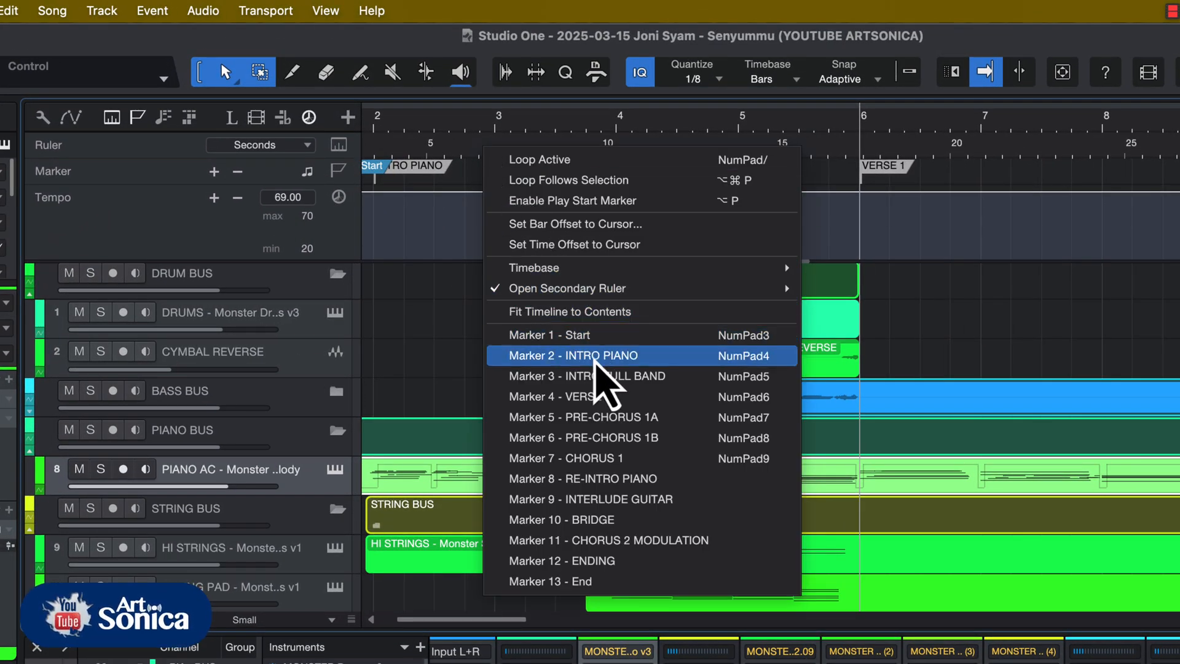
click(594, 356)
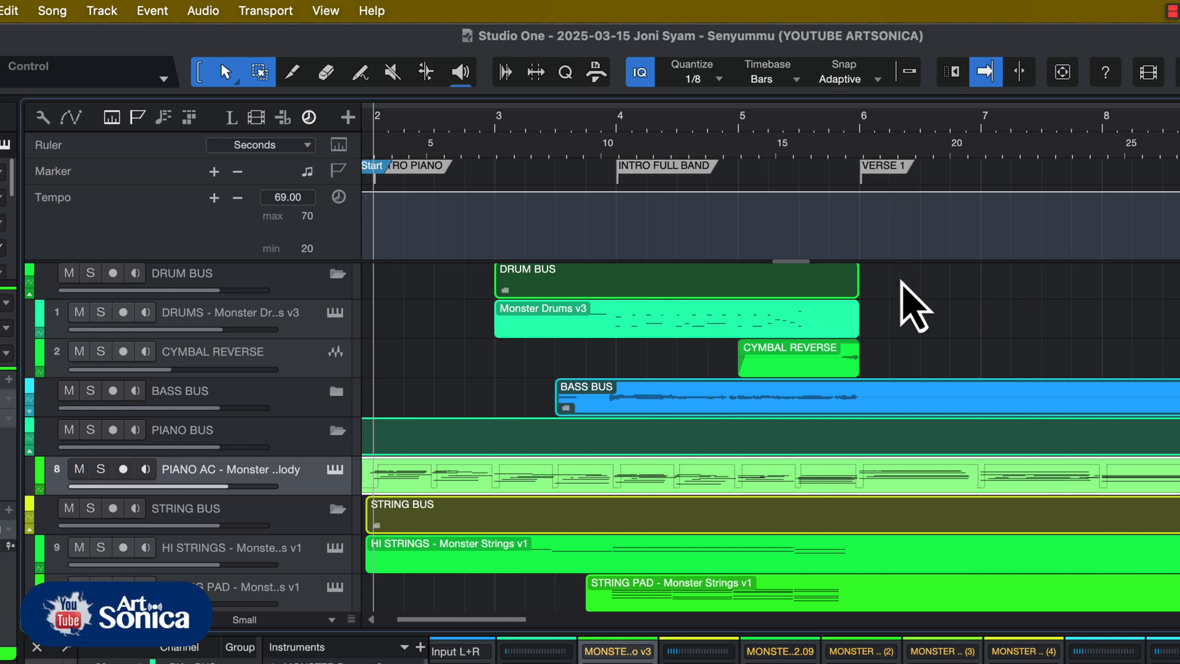
key(space)
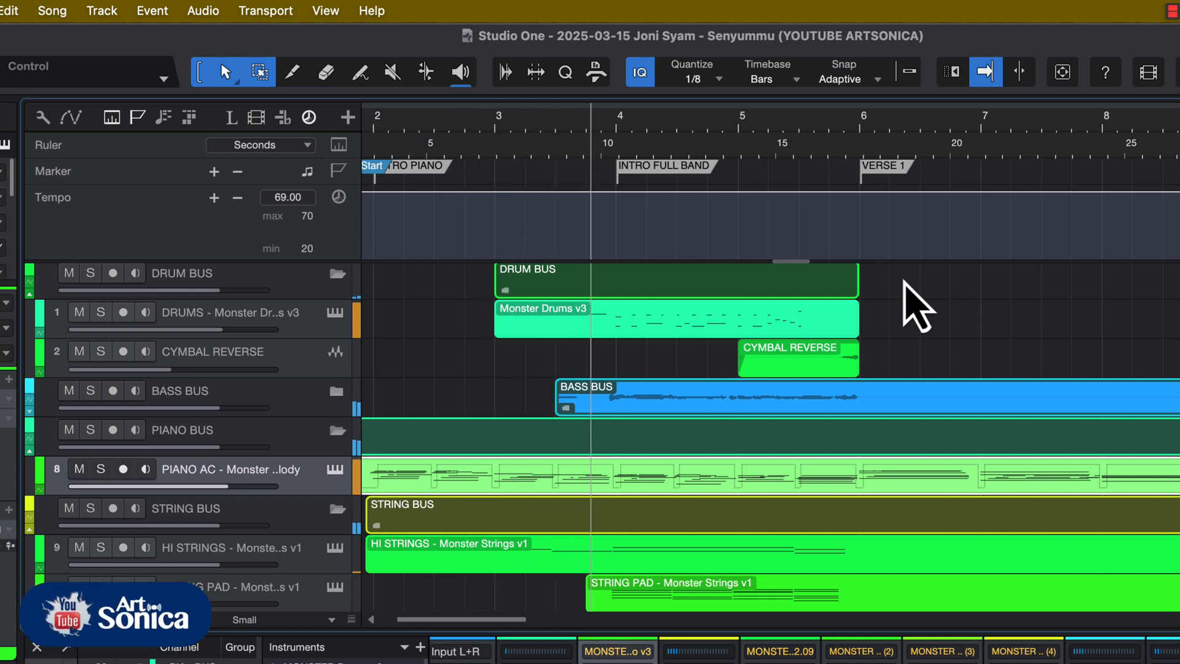
scroll(916, 307, down, 5)
scroll(916, 307, down, 1)
scroll(916, 308, down, 12)
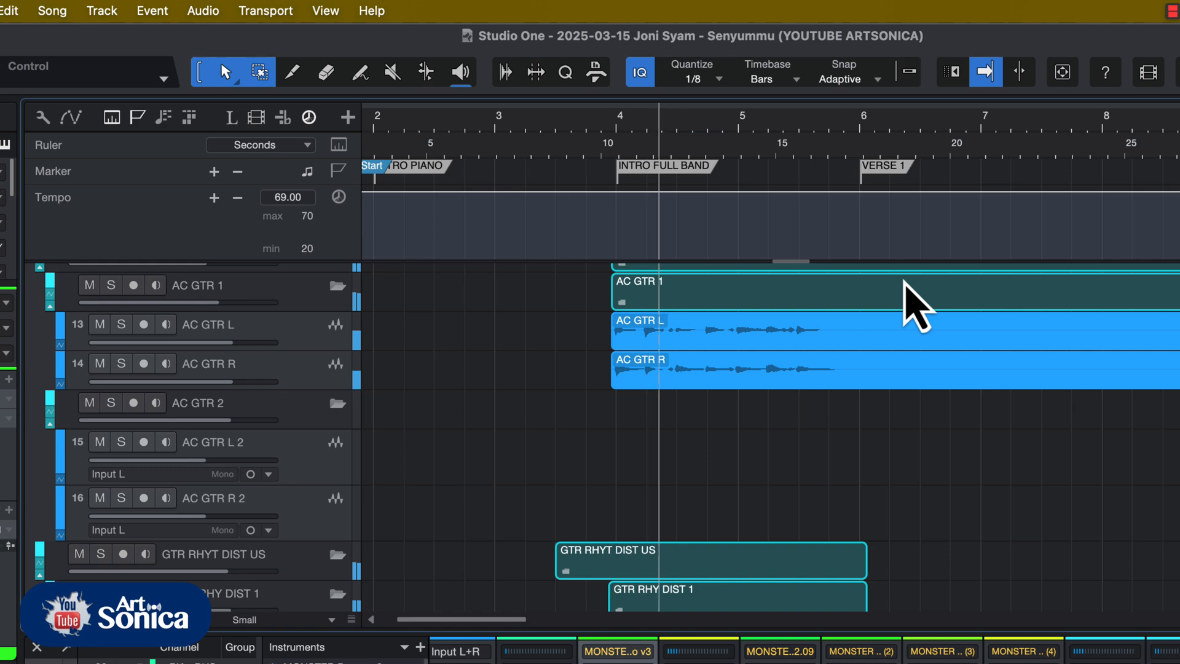
scroll(915, 308, down, 2)
scroll(915, 307, down, 10)
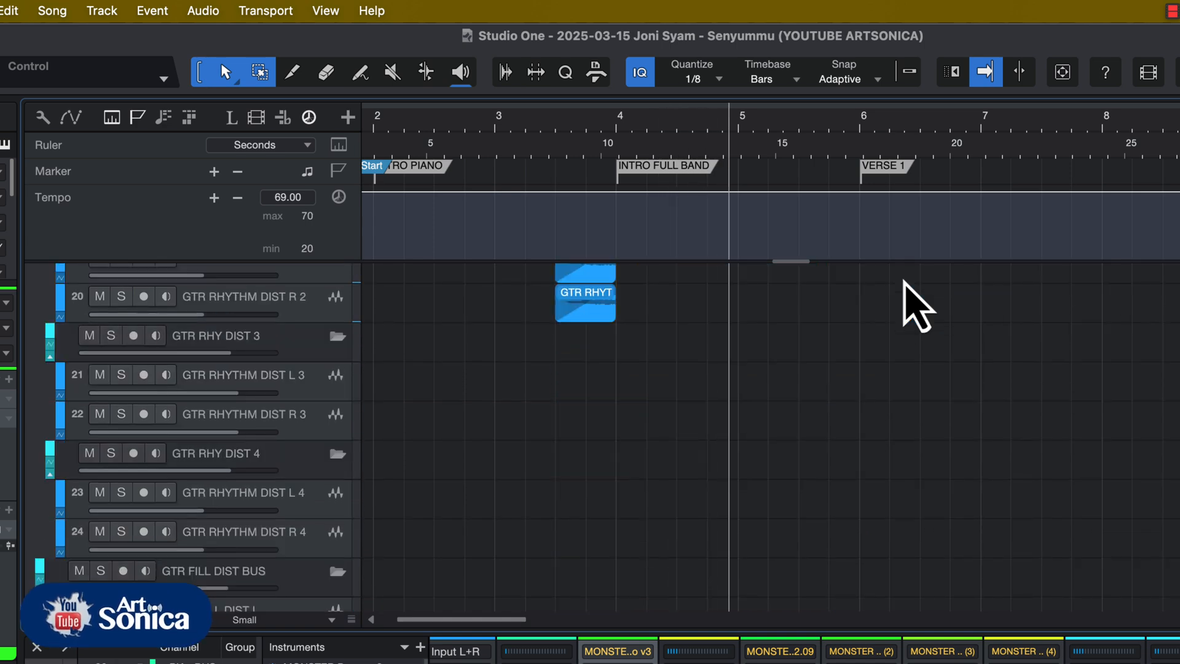
scroll(916, 307, up, 20)
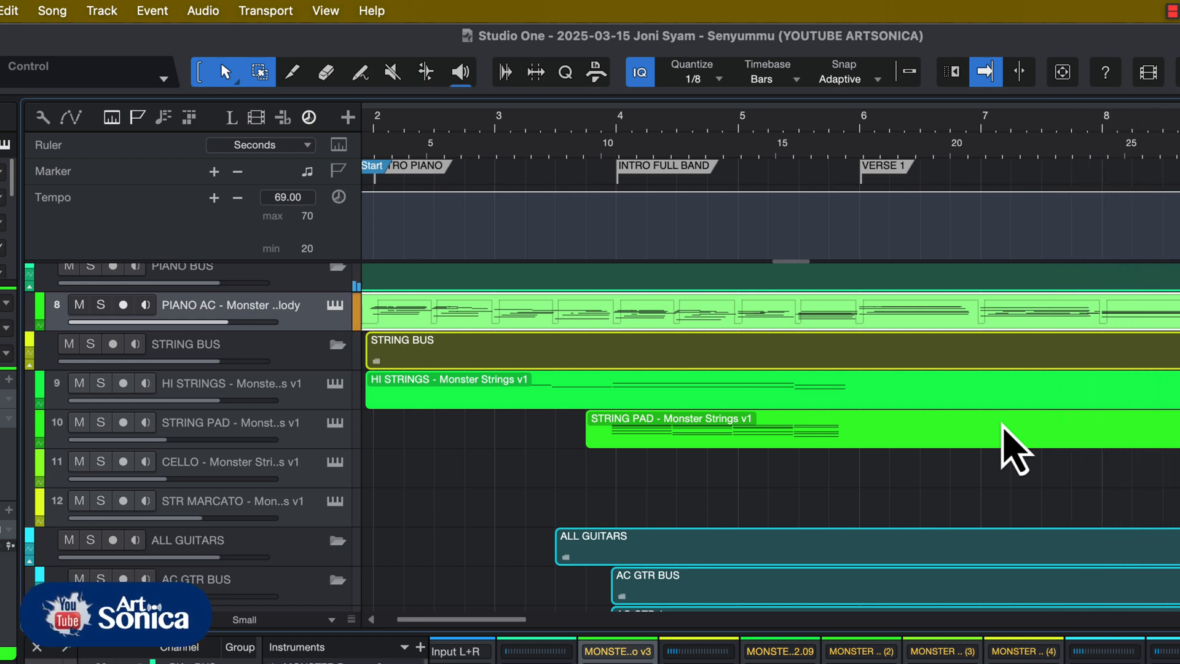
Stop the intro and verse playback and examine the acoustic and distorted rhythm guitar tracks from INTRO FULL BAND through VERSE 1.
key(w)
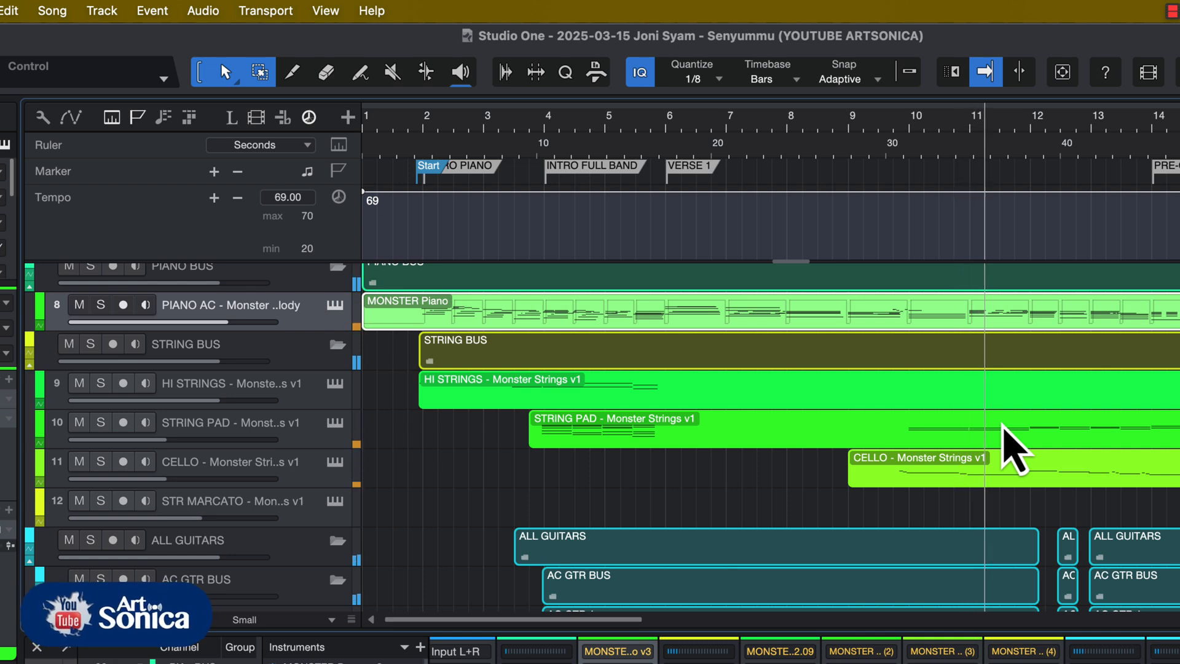
key(space)
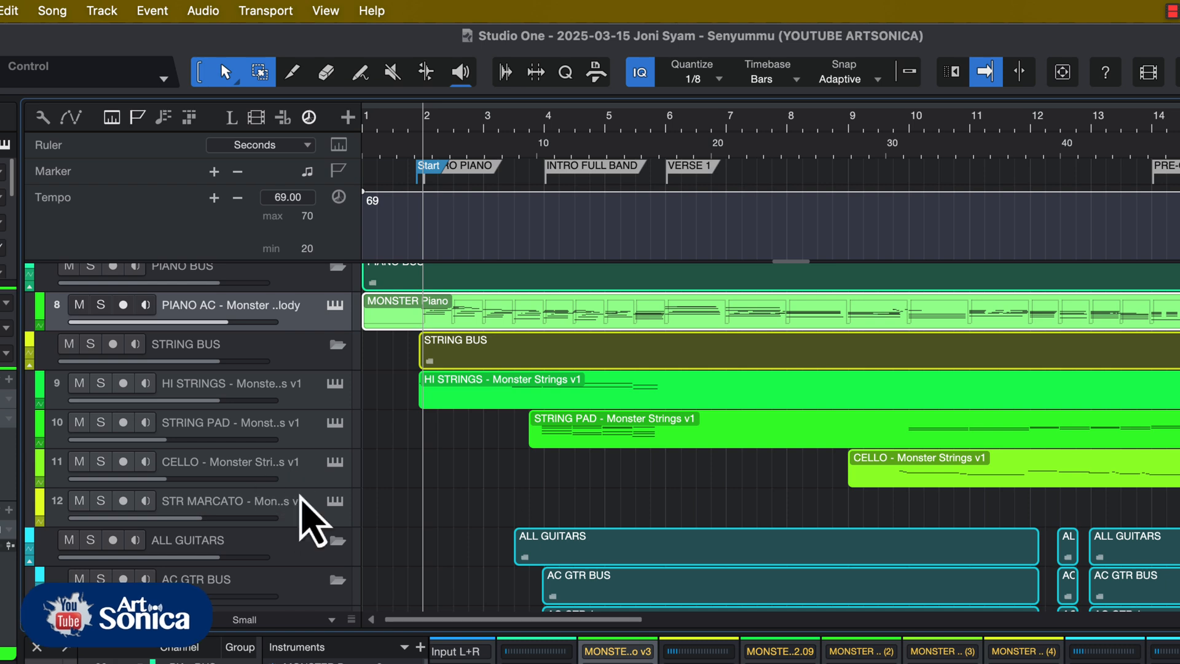
scroll(870, 510, down, 1)
scroll(870, 513, down, 8)
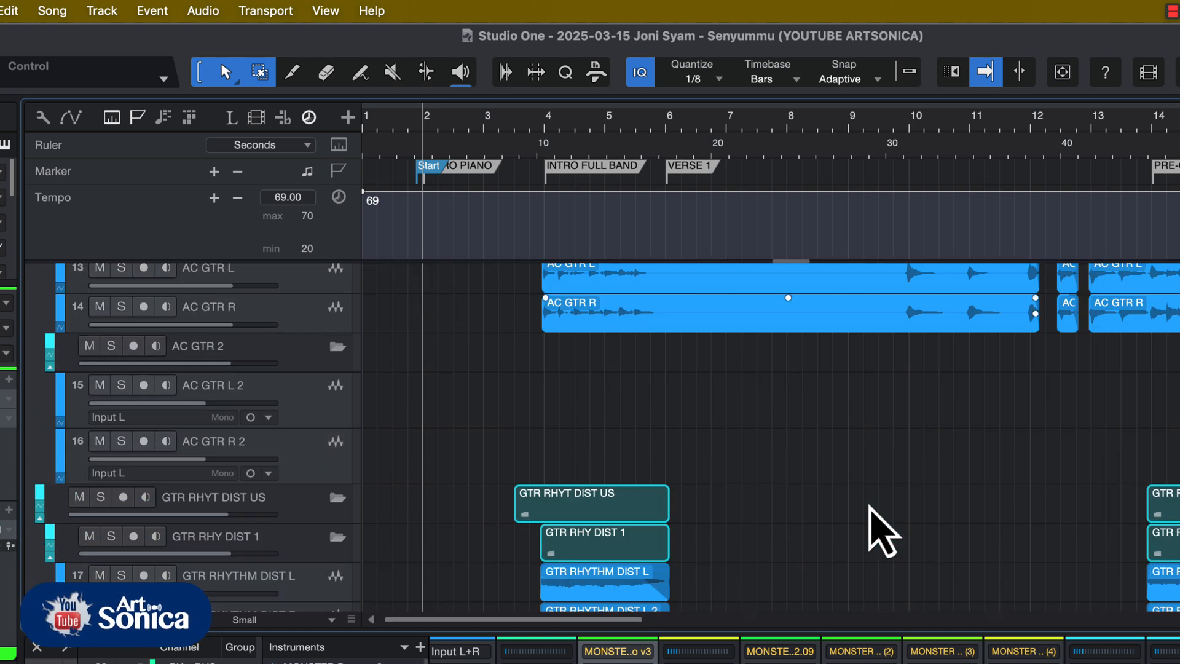
scroll(909, 495, down, 4)
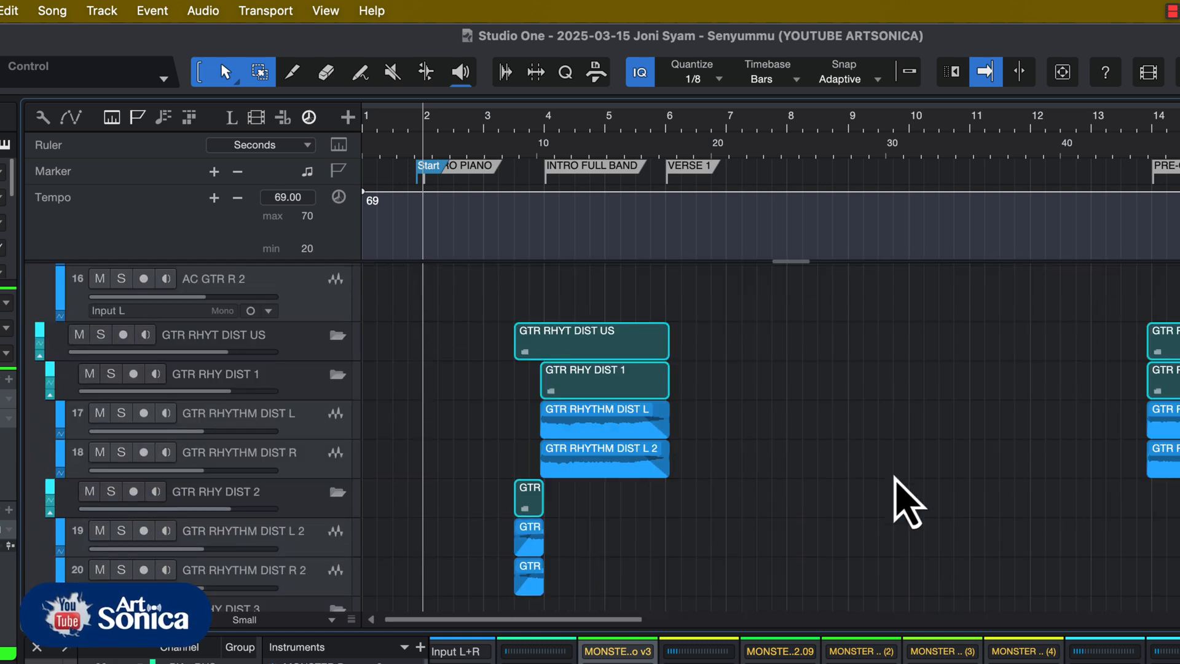
scroll(909, 504, up, 13)
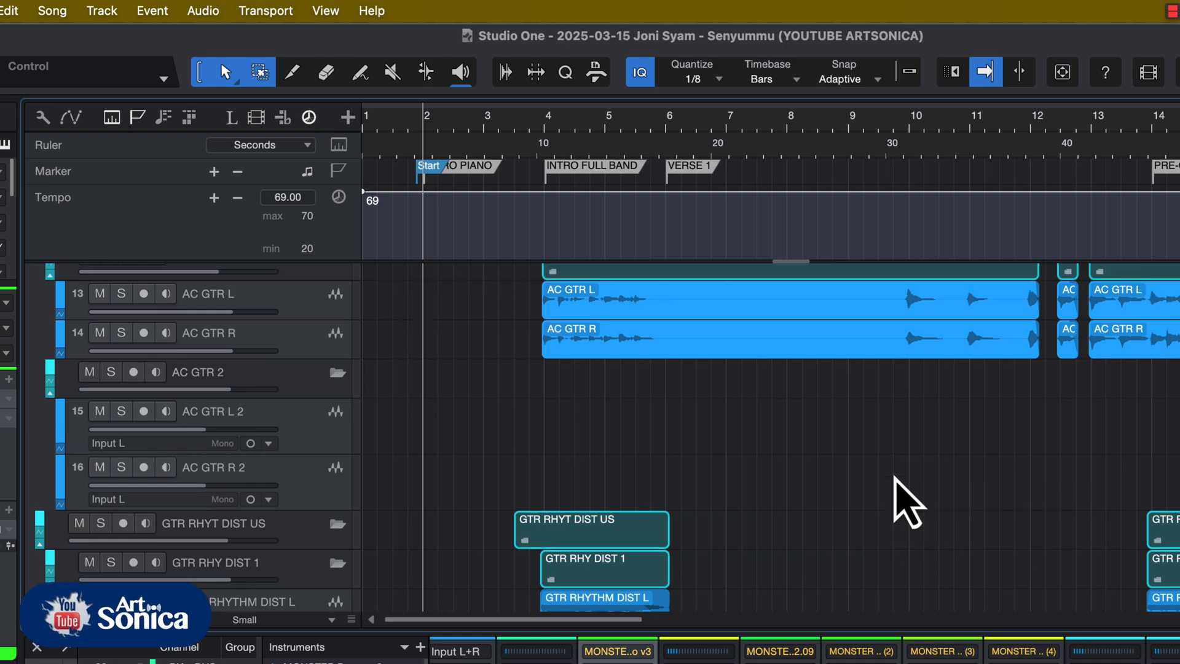
scroll(908, 505, up, 4)
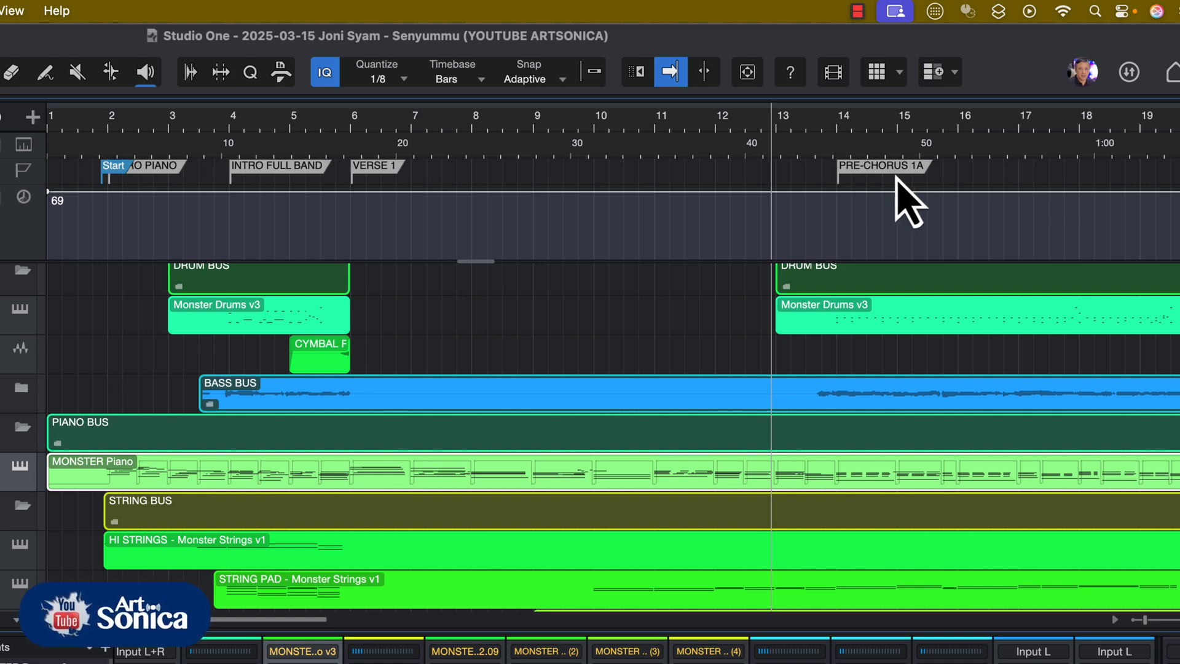
Play the song from just before bar 13 through PRE-CHORUS 1A, following the drum, bass and piano parts.
key(space)
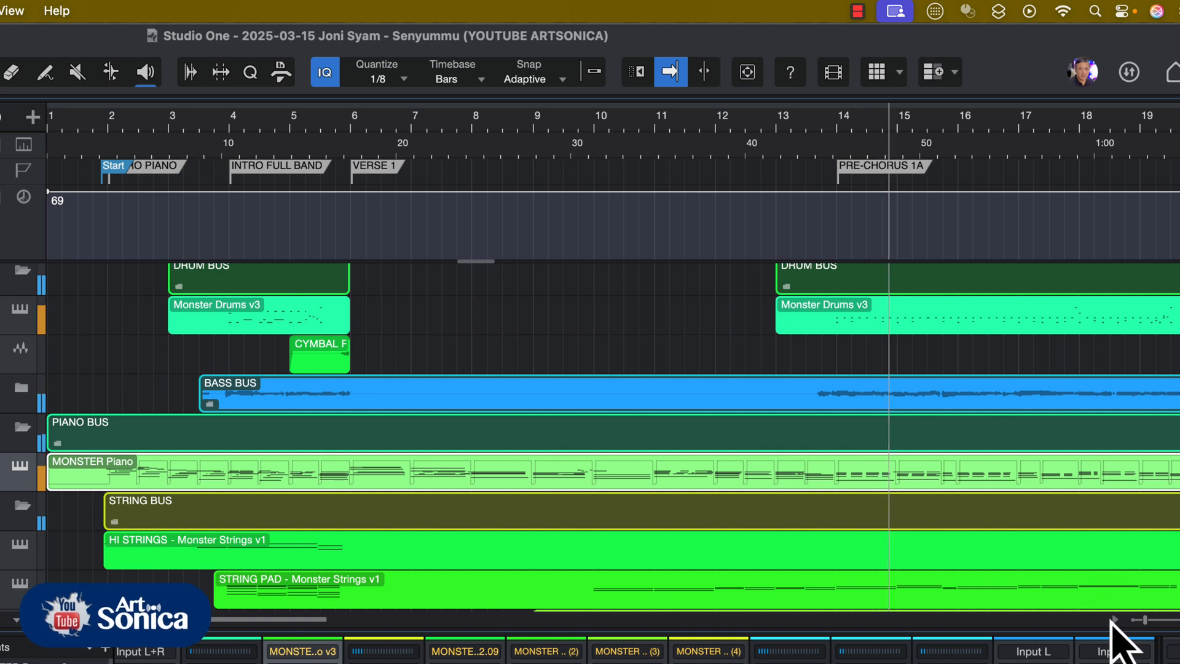
click(1115, 619)
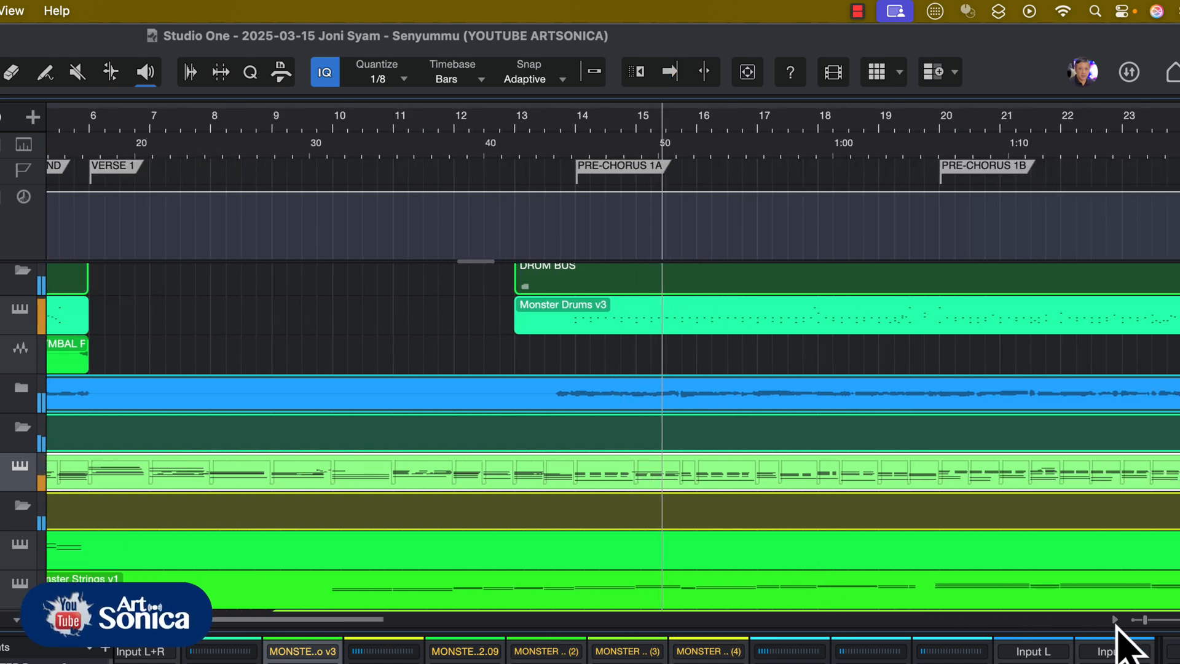
key(f)
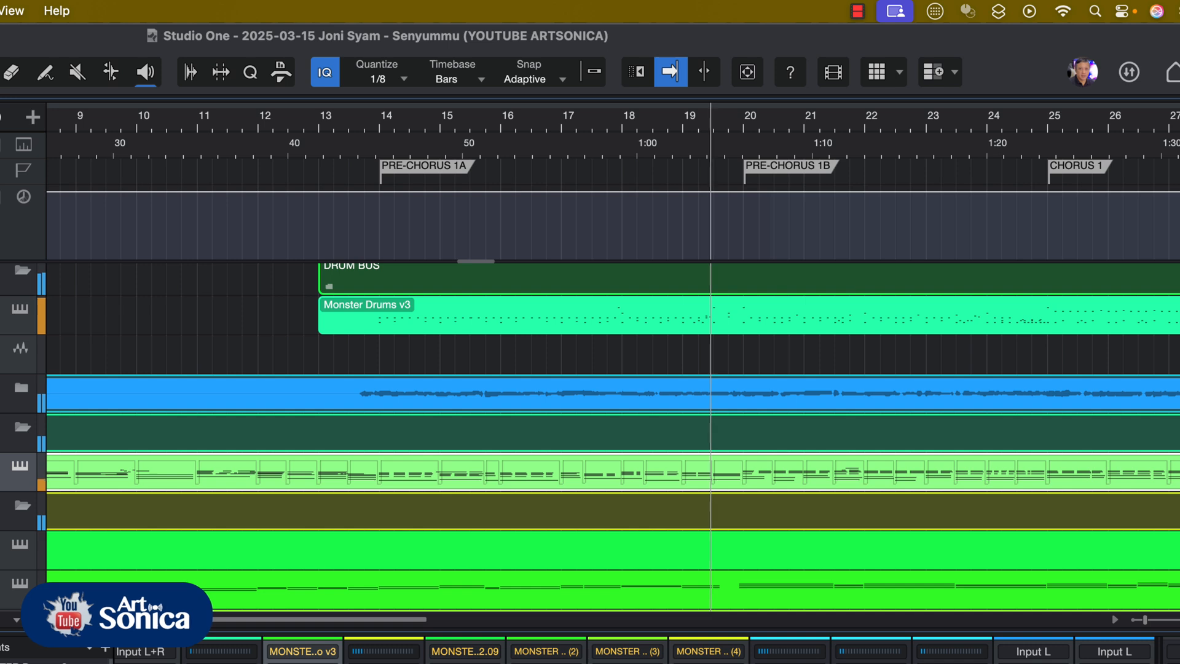
key(space)
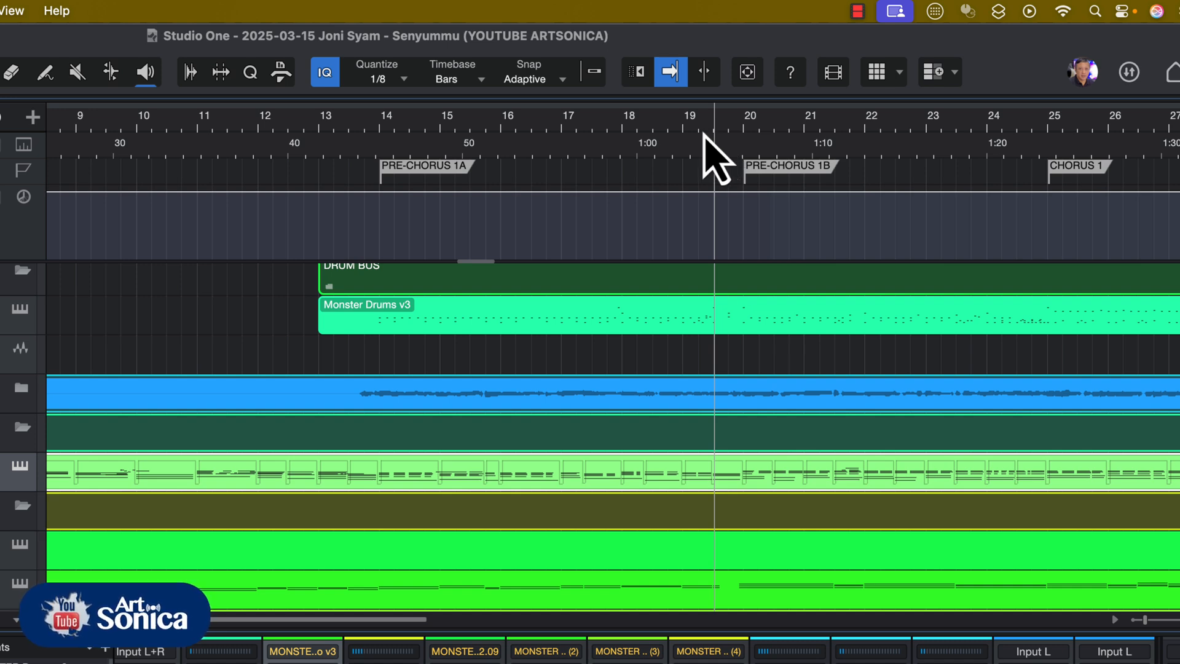
Play PRE-CHORUS 1B and CHORUS 1 up to the RE-INTRO PIANO marker, keeping the upcoming sections in view.
key(space)
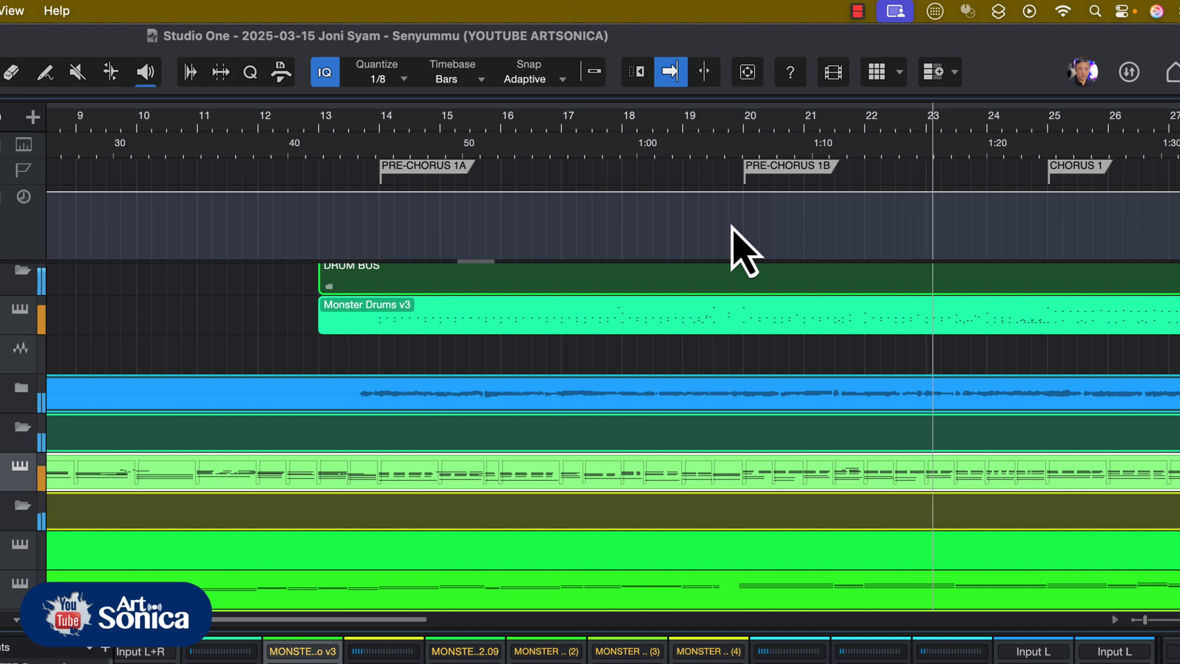
key(w)
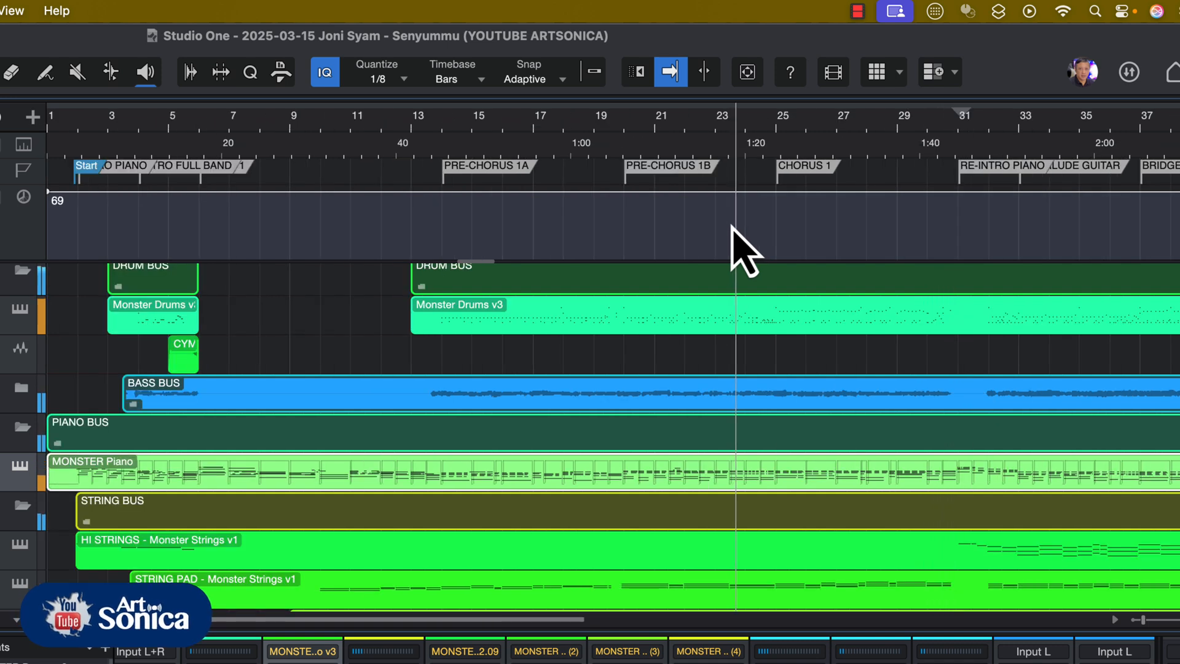
key(e)
key(w)
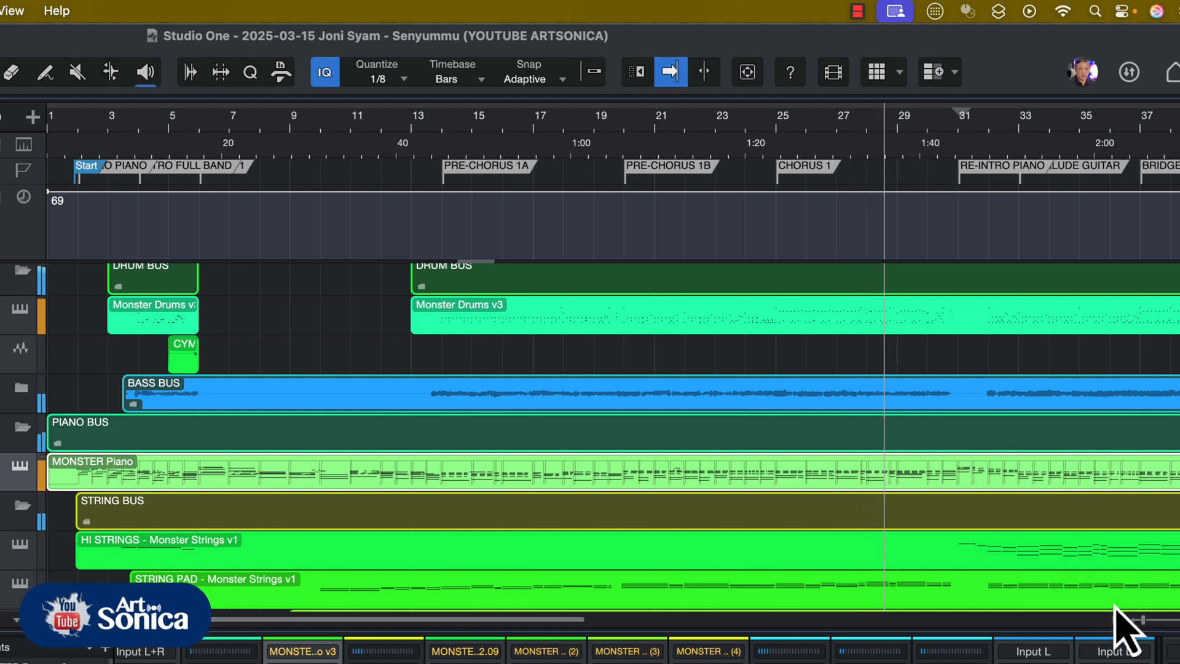
scroll(1116, 621, right, 10)
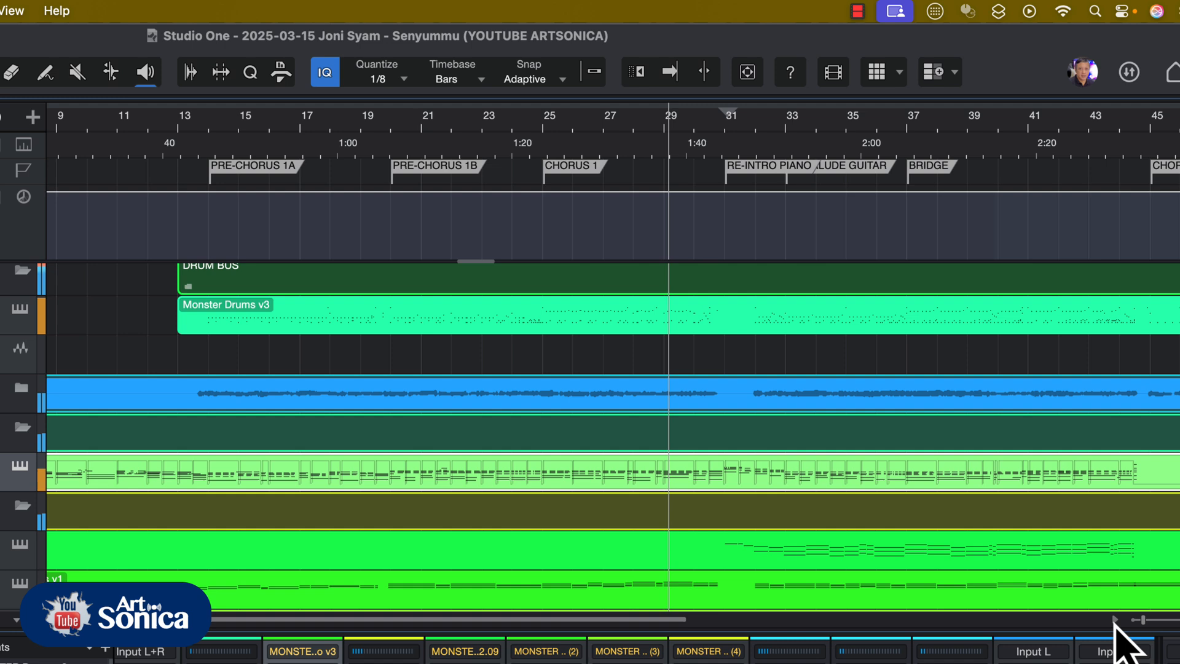
scroll(1118, 640, right, 4)
key(f)
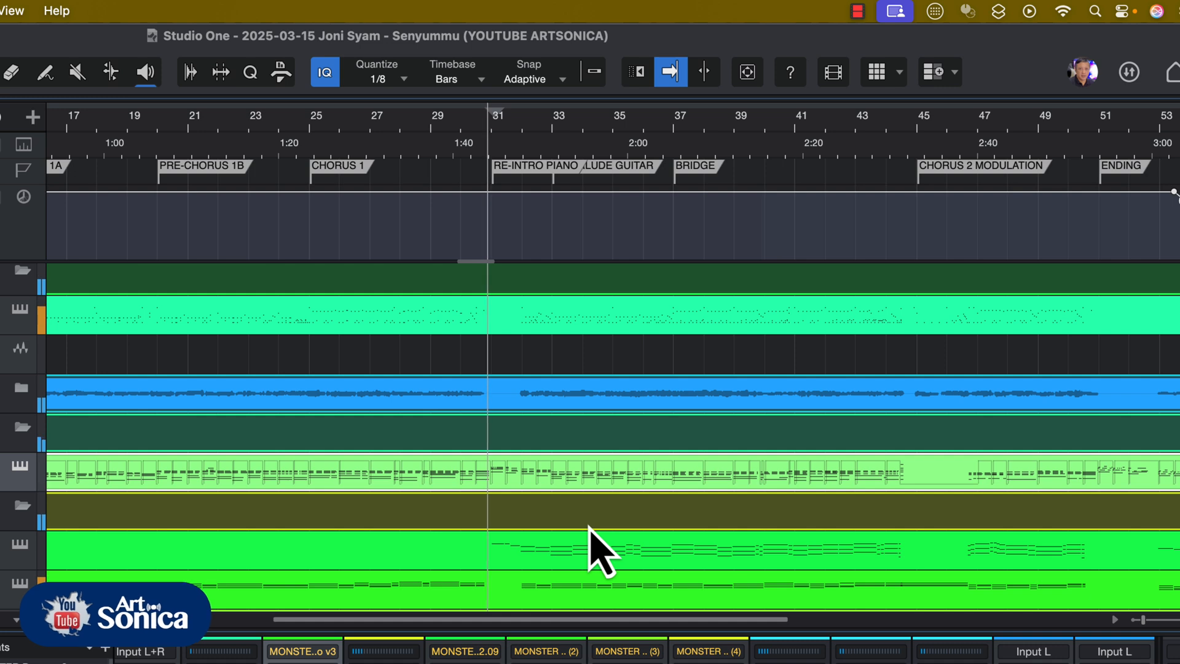
key(space)
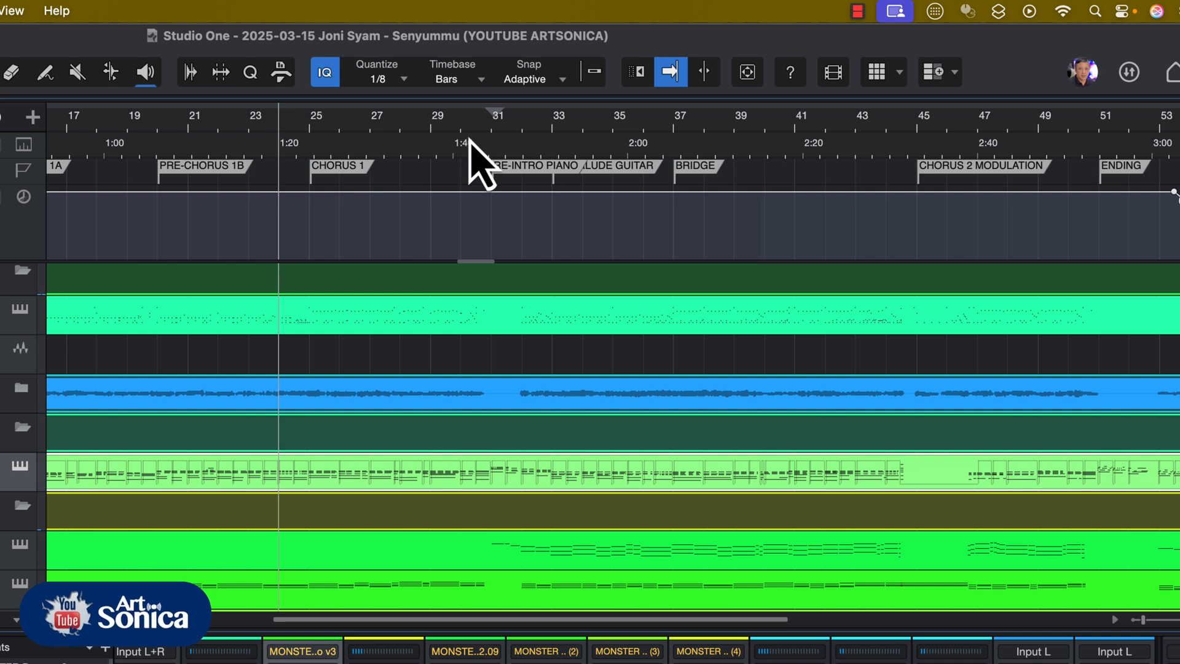
Play the end of CHORUS 1 from bar 29 into the RE-INTRO PIANO section, then stop playback.
click(433, 126)
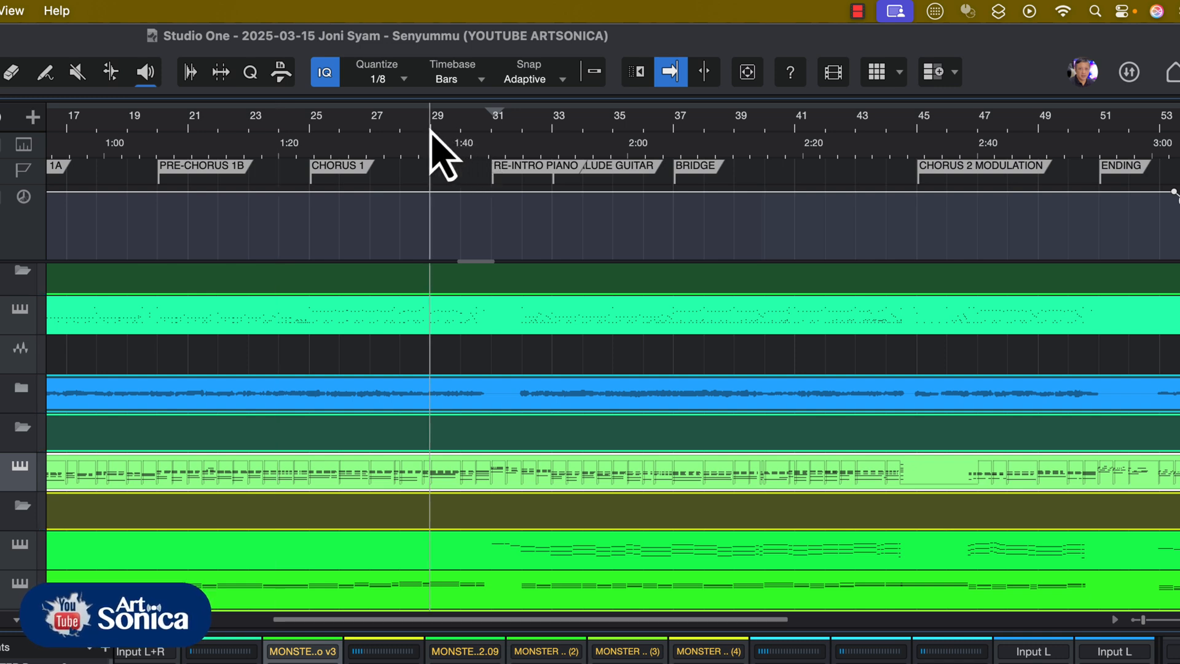
key(space)
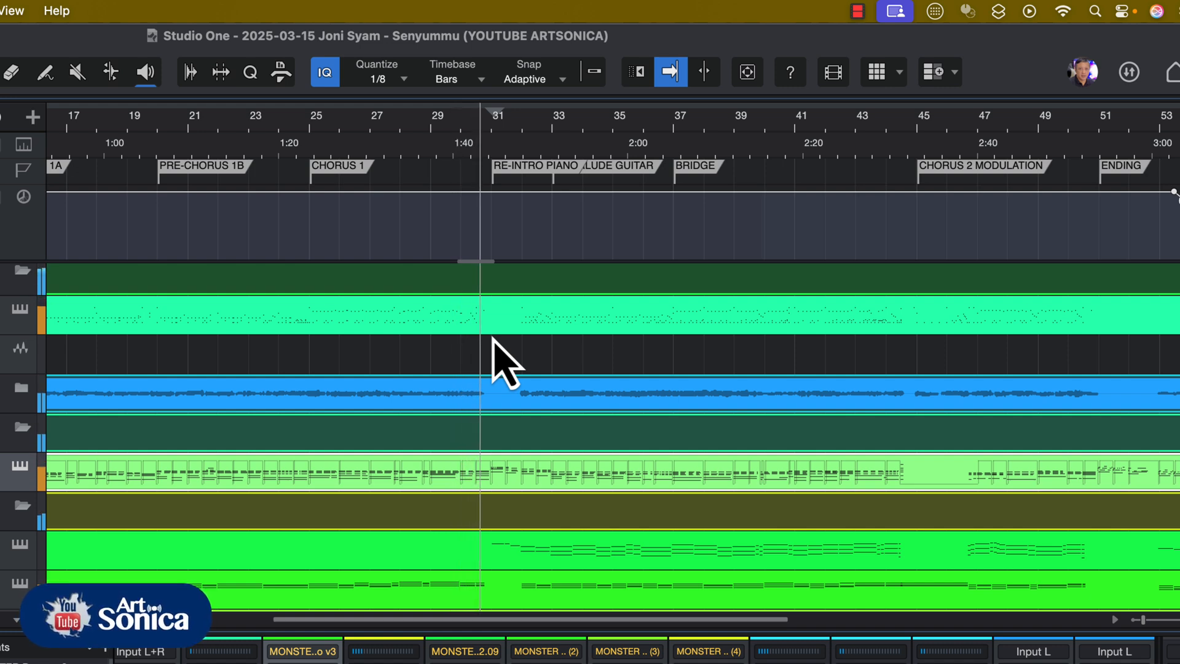
key(space)
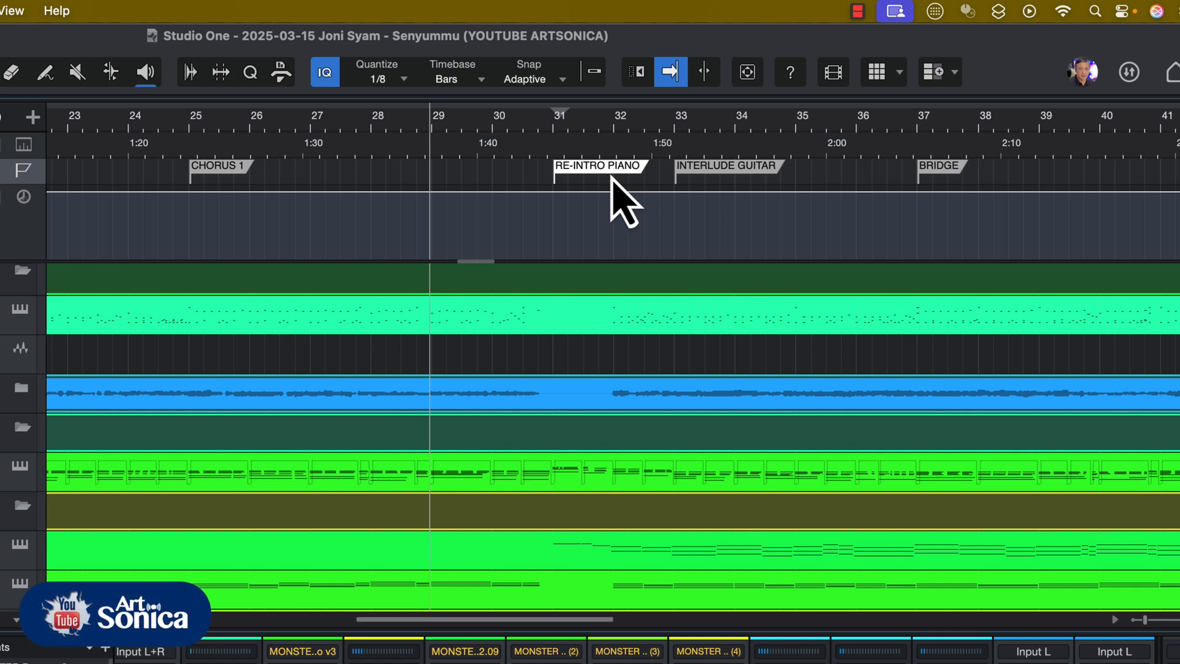
View the arrangement from re-intro to ending and place the playhead at the start of INTERLUDE GUITAR near bar 33.
key(z)
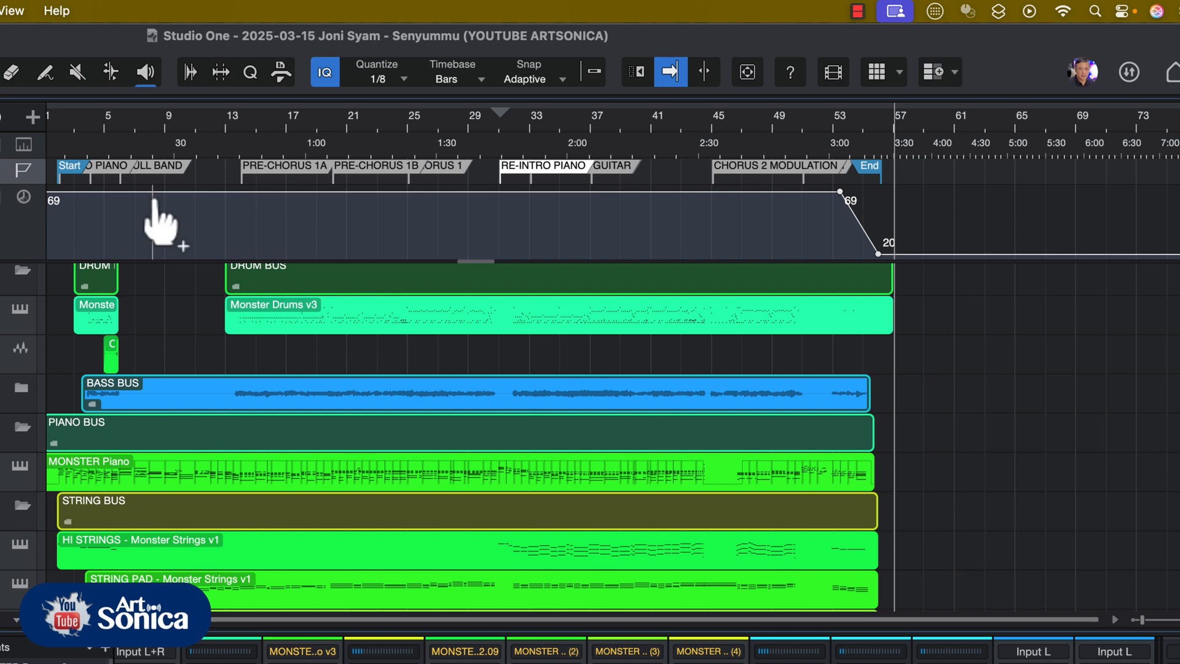
key(e)
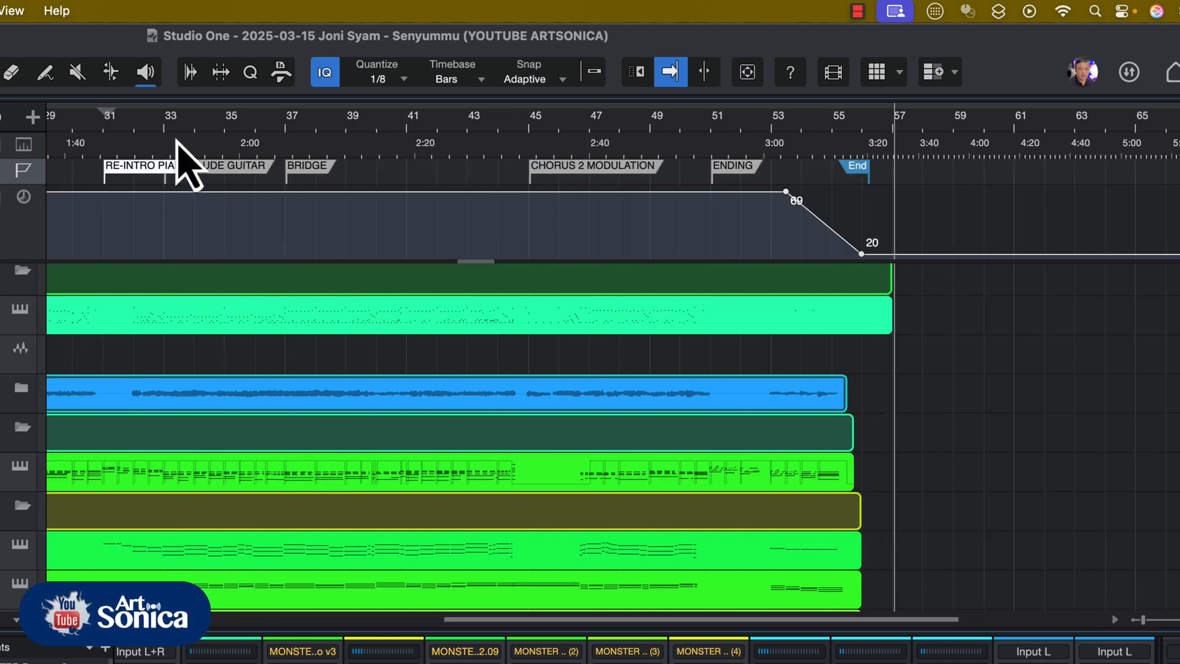
key(e)
key(w)
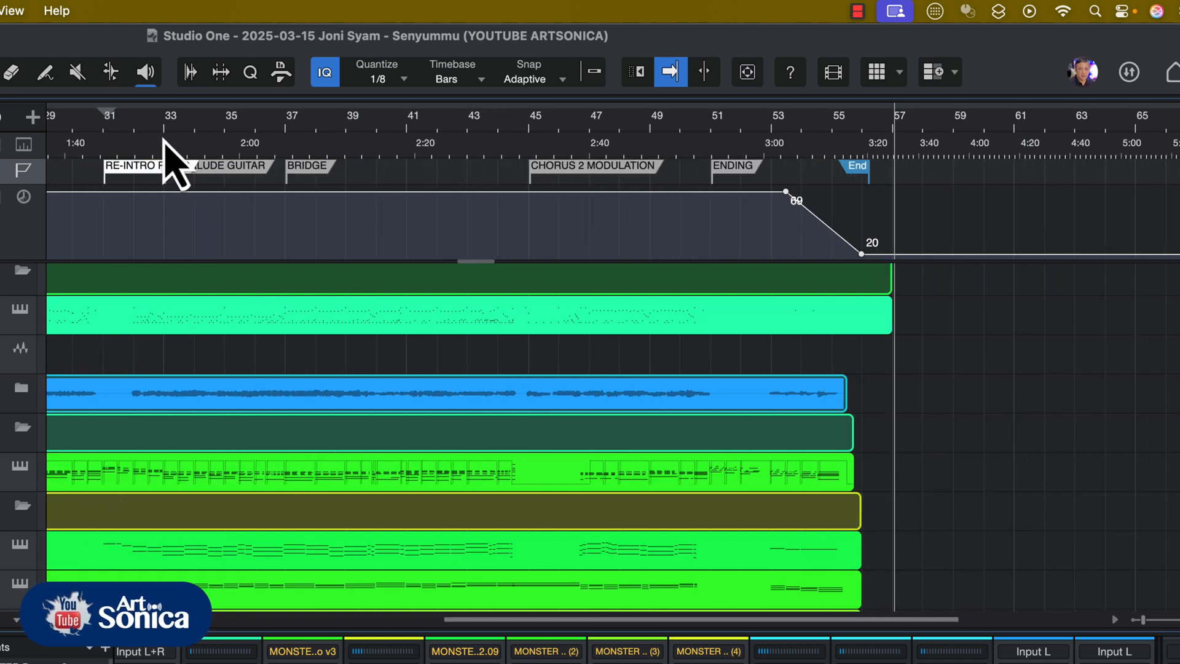
click(163, 126)
key(e)
key(e)
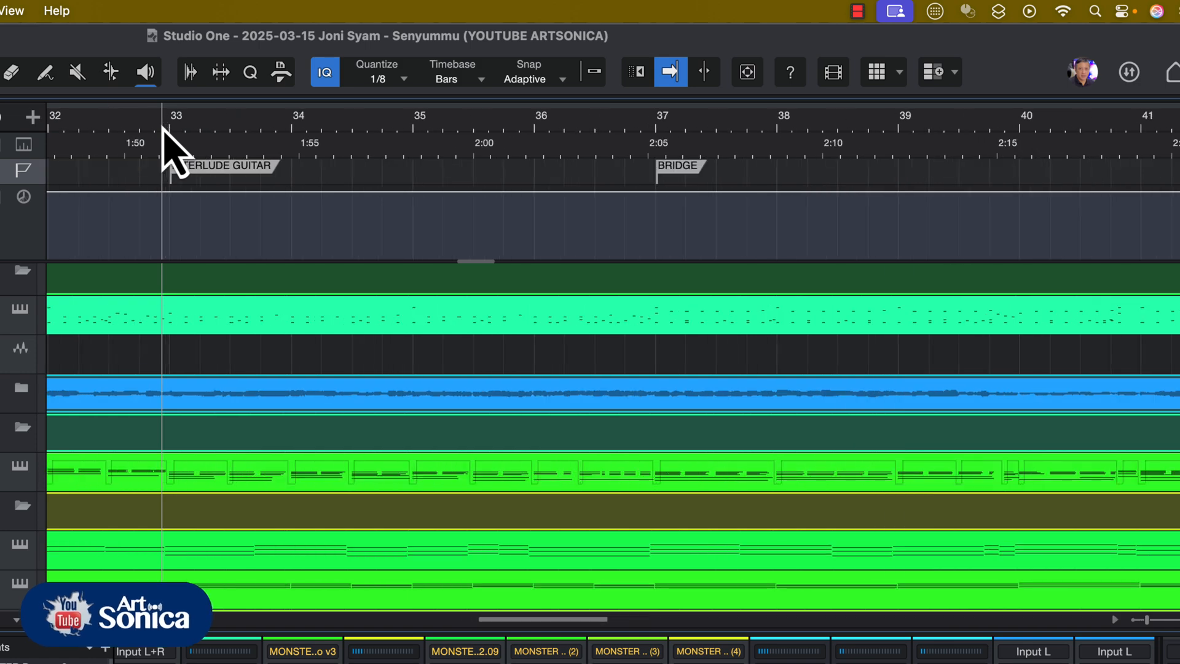
click(167, 127)
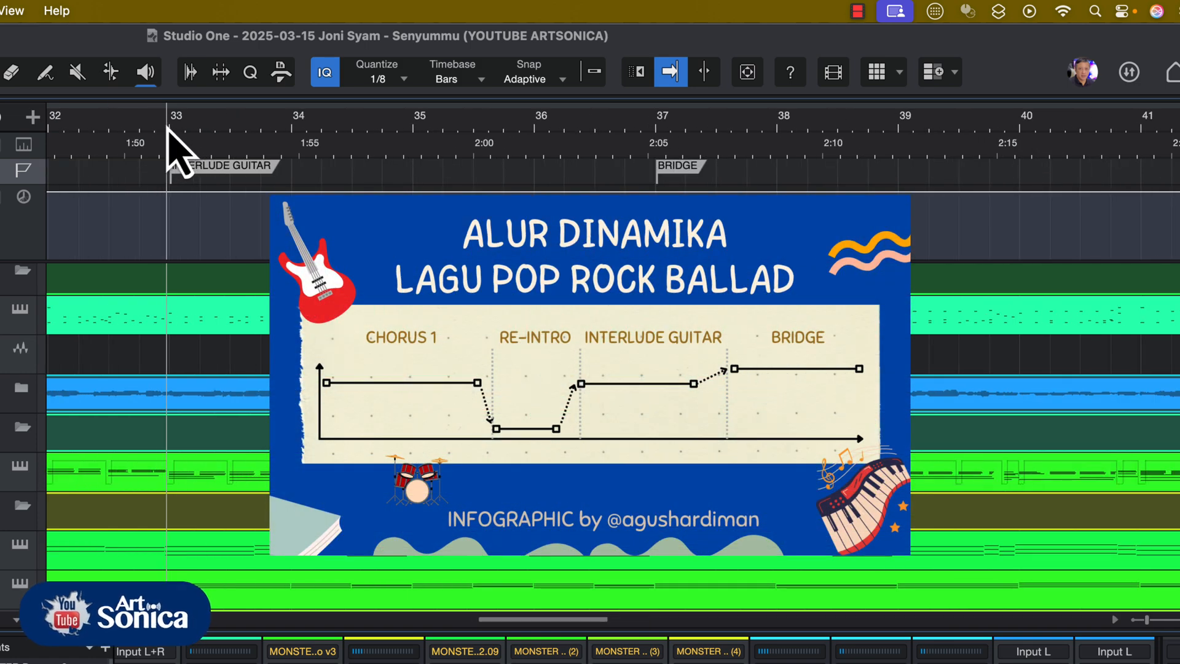
Move the playhead back to the RE-INTRO PIANO marker at bar 31 with the sections through CHORUS 2 MODULATION in view.
key(w)
key(w)
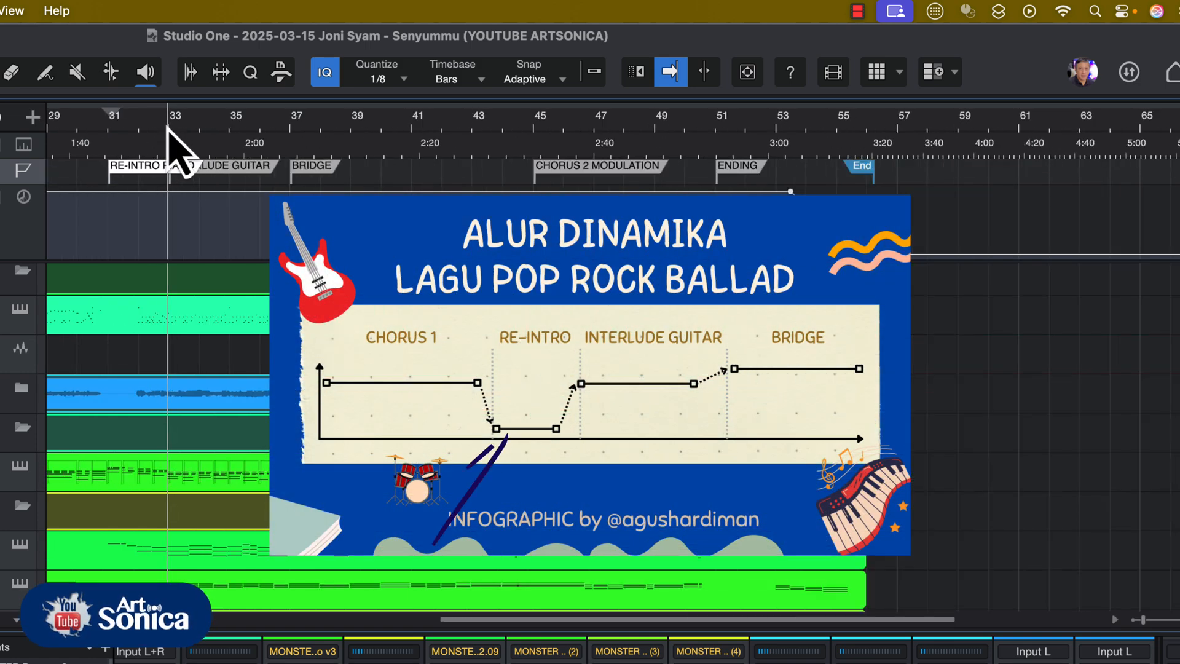
click(110, 129)
key(e)
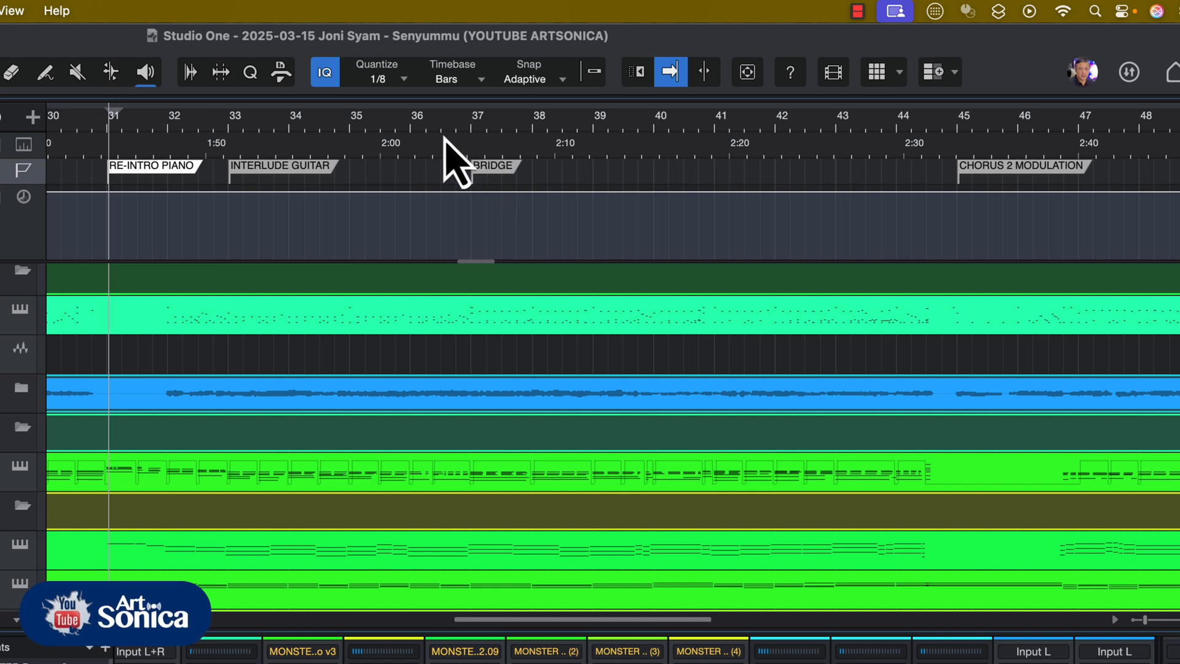
Play from just before bar 36 into the BRIDGE while examining the rhythm, fill and lead guitar tracks and the STR MARCATO part.
click(410, 132)
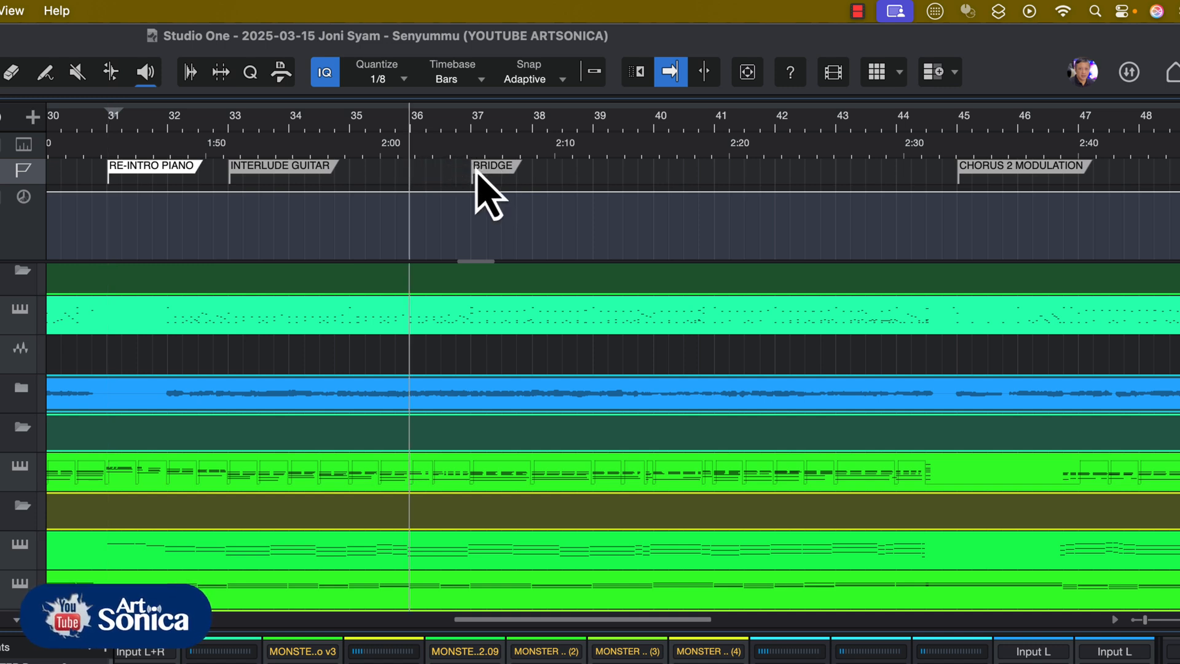
key(space)
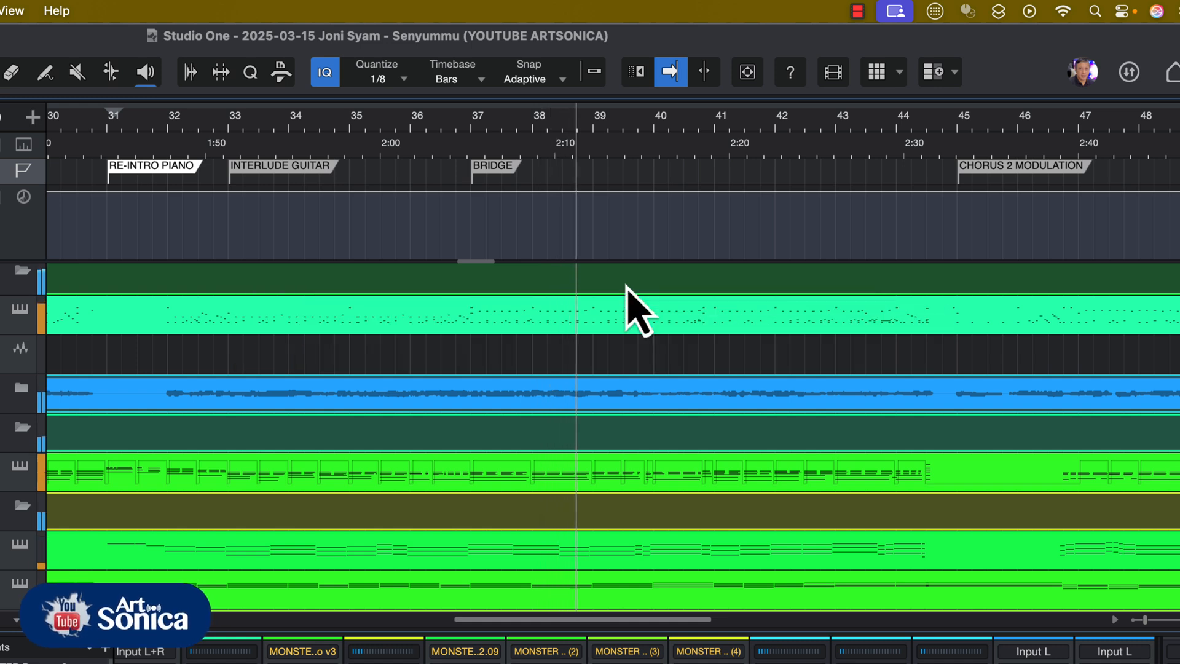
scroll(634, 348, down, 5)
scroll(633, 346, down, 10)
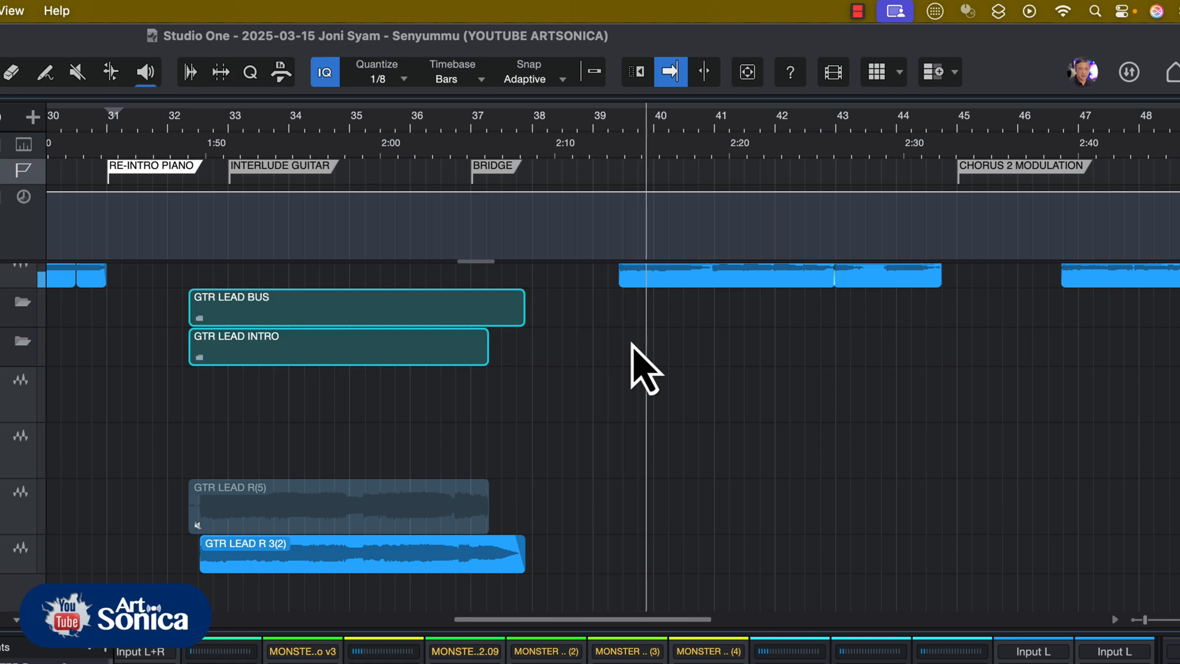
scroll(632, 345, up, 5)
scroll(642, 369, up, 4)
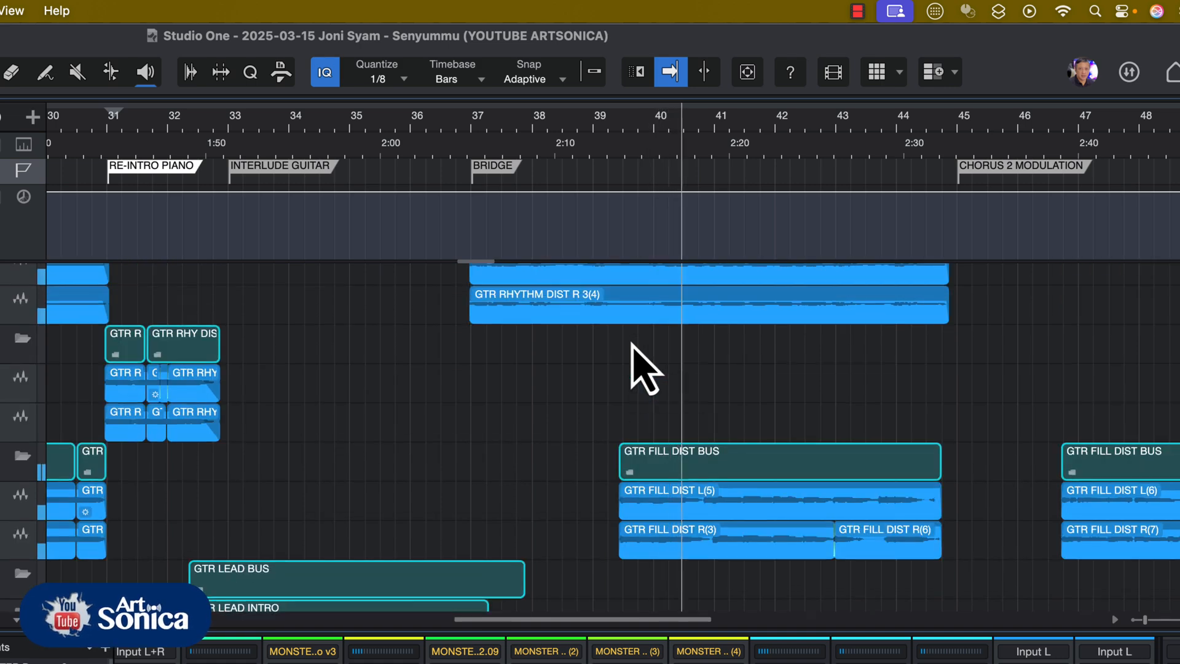
scroll(642, 369, down, 4)
scroll(632, 346, up, 2)
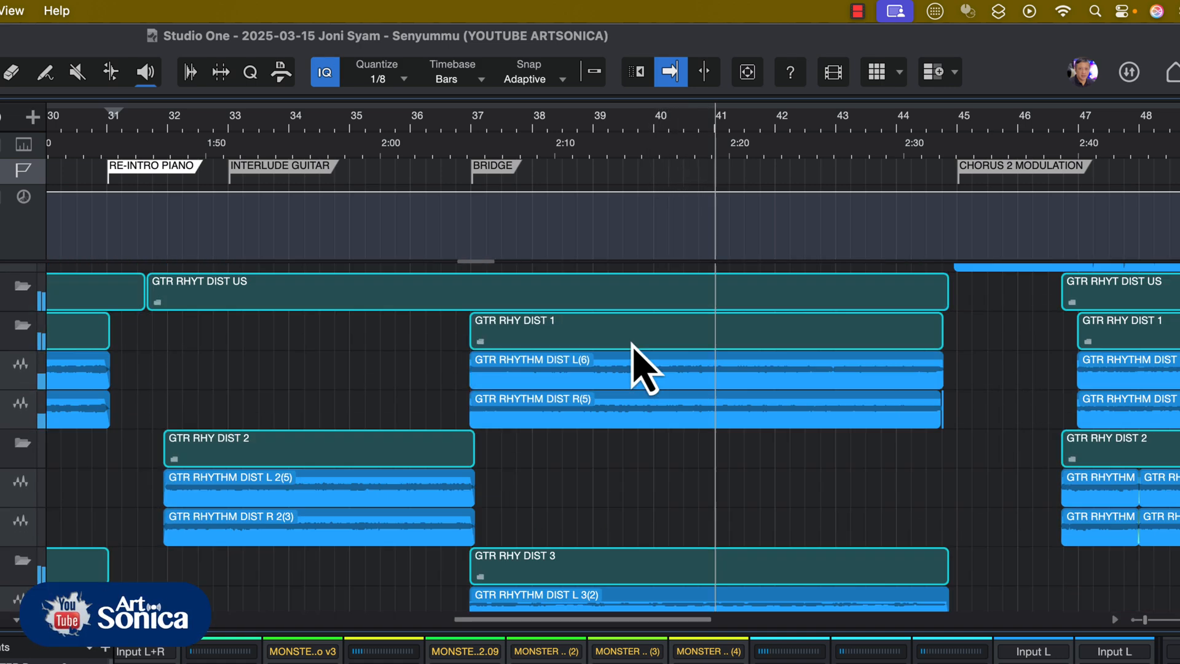
scroll(631, 346, up, 8)
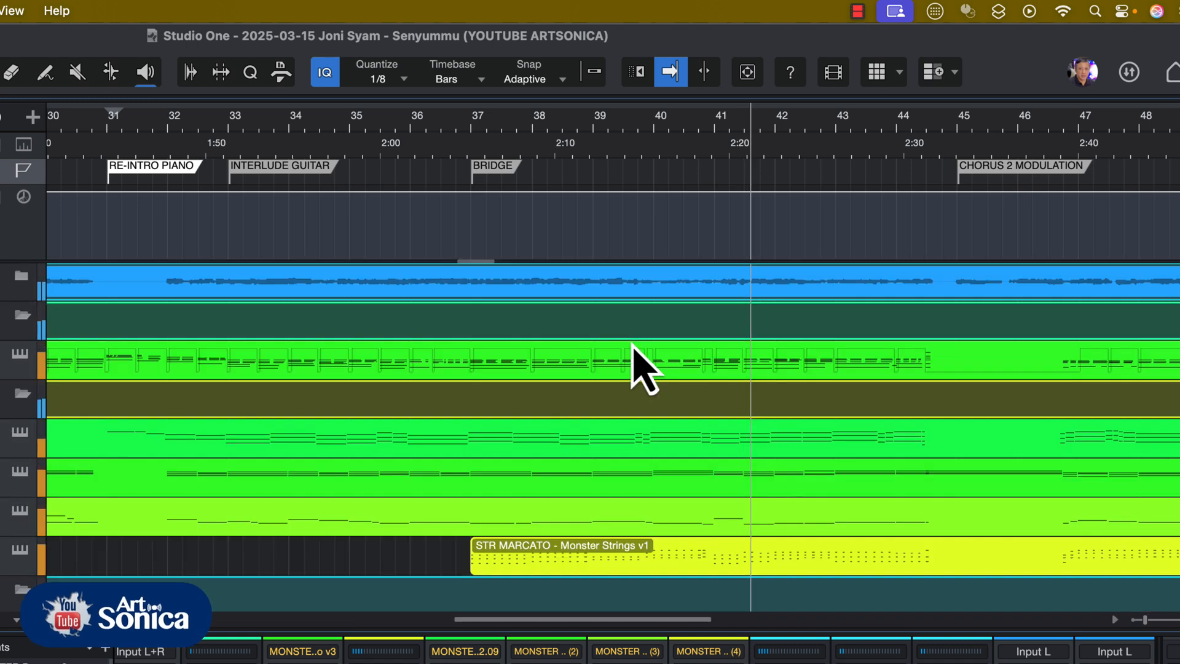
scroll(633, 346, up, 3)
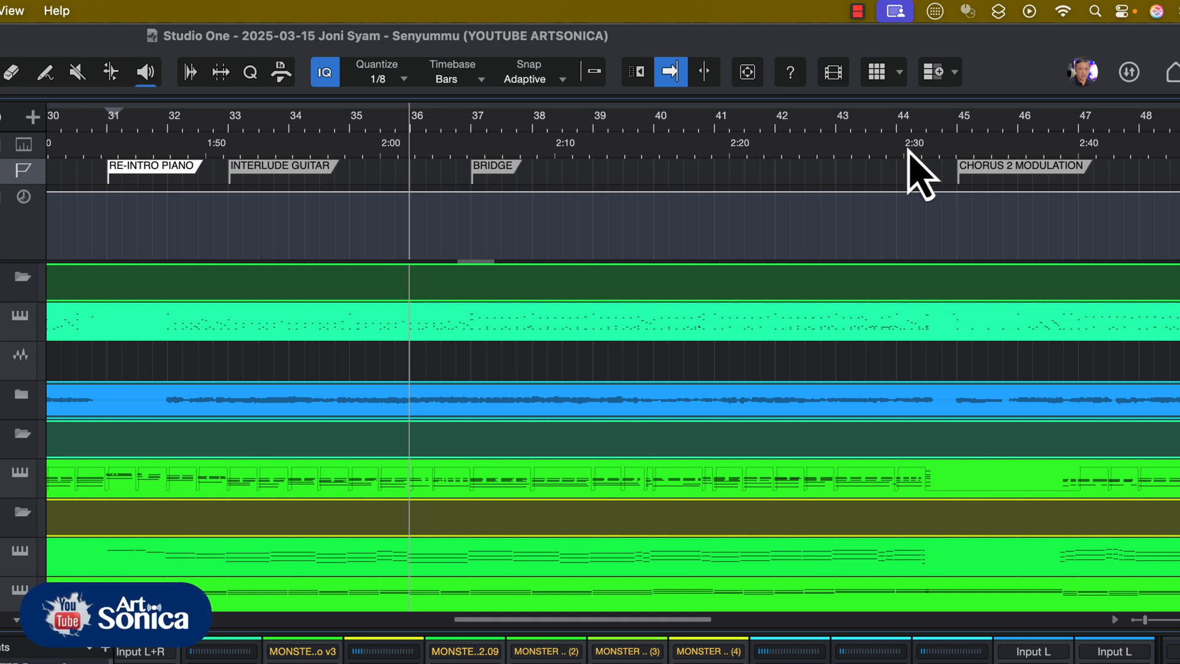
Play from just before bar 44 up to the start of CHORUS 2 MODULATION, then stop playback.
click(877, 126)
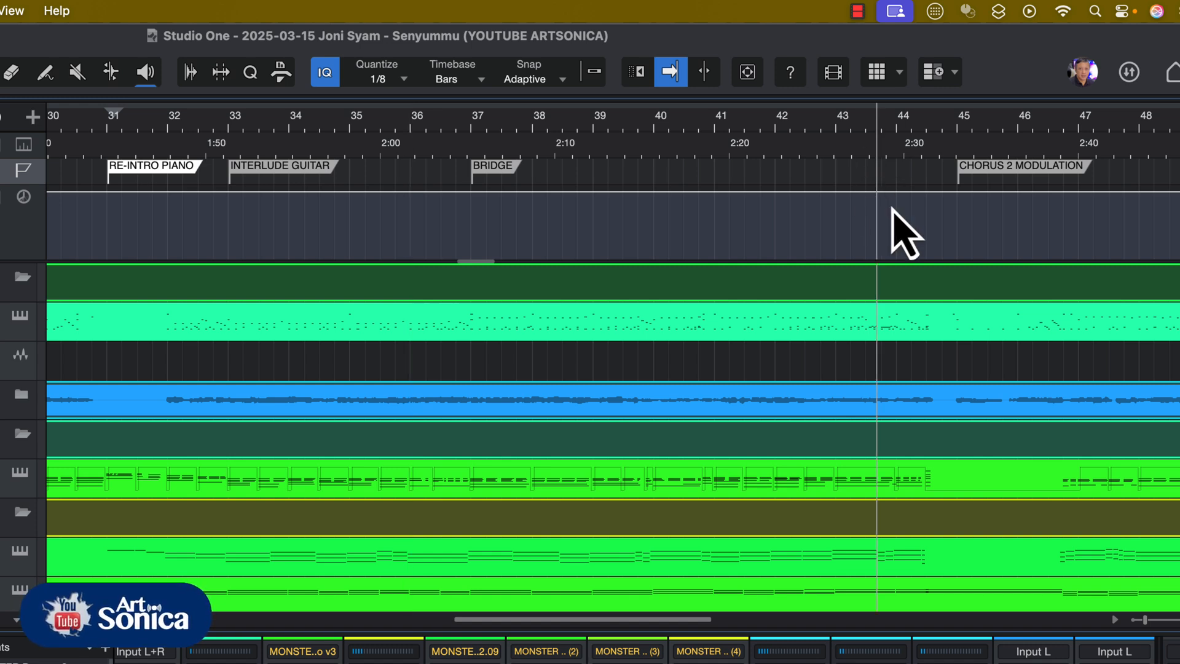
key(space)
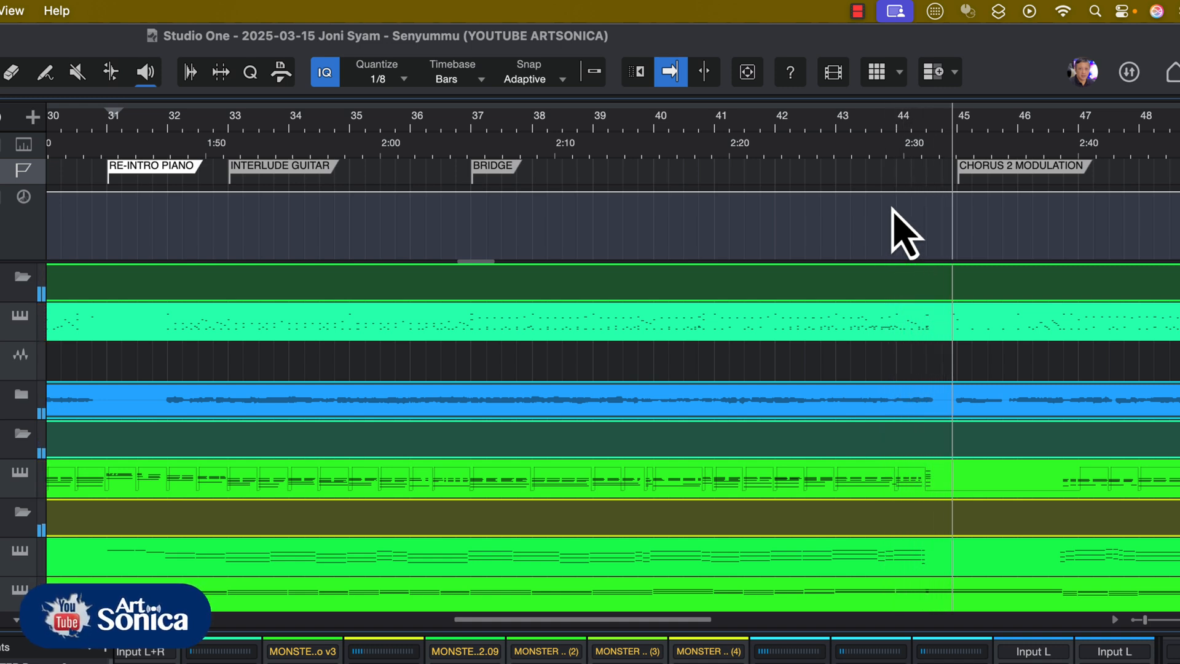
key(space)
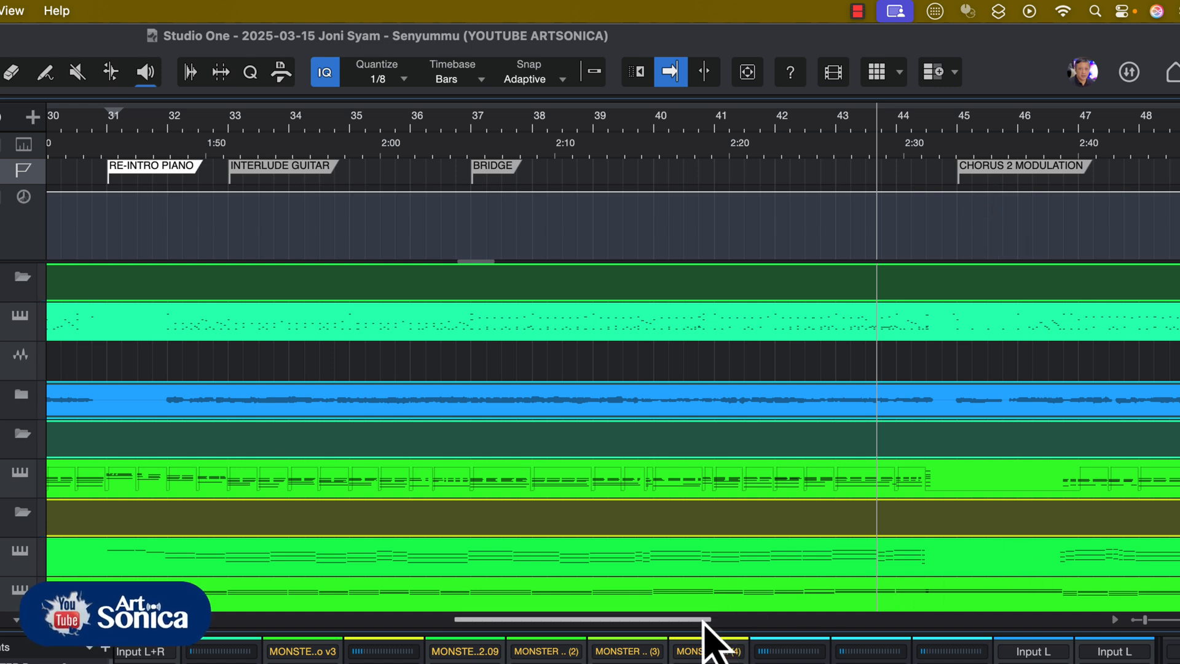
Play through CHORUS 2 MODULATION toward the ENDING, keeping the playing bars and the final tempo curve in view.
drag(707, 620, 777, 630)
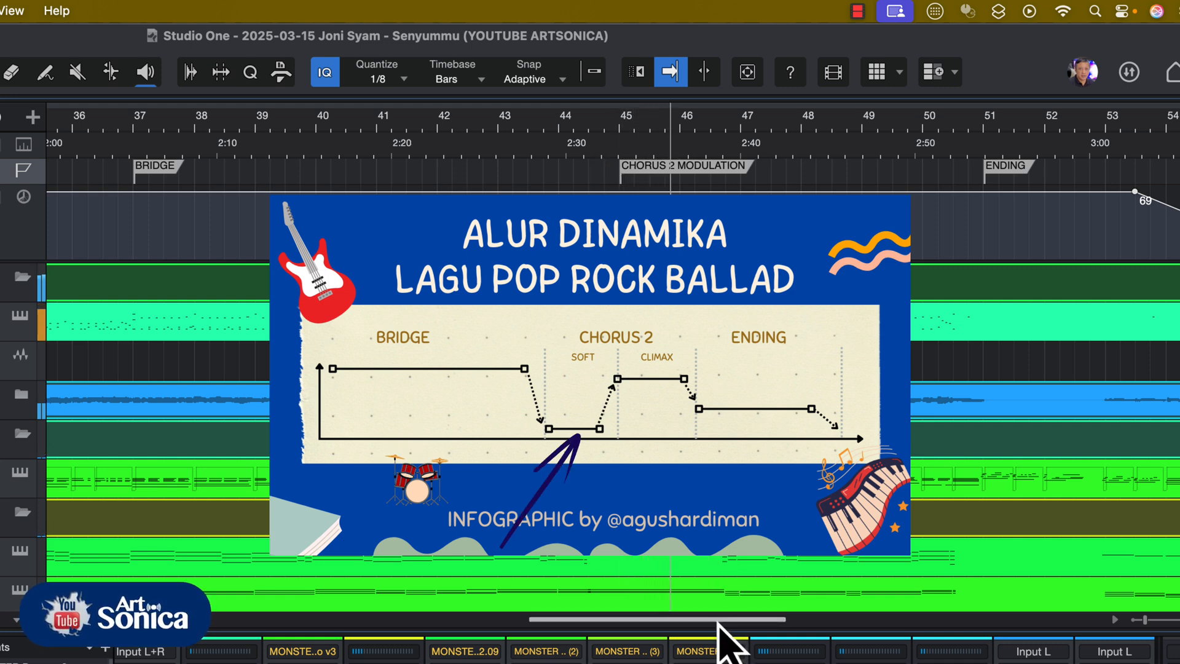
drag(718, 622, 751, 627)
key(f)
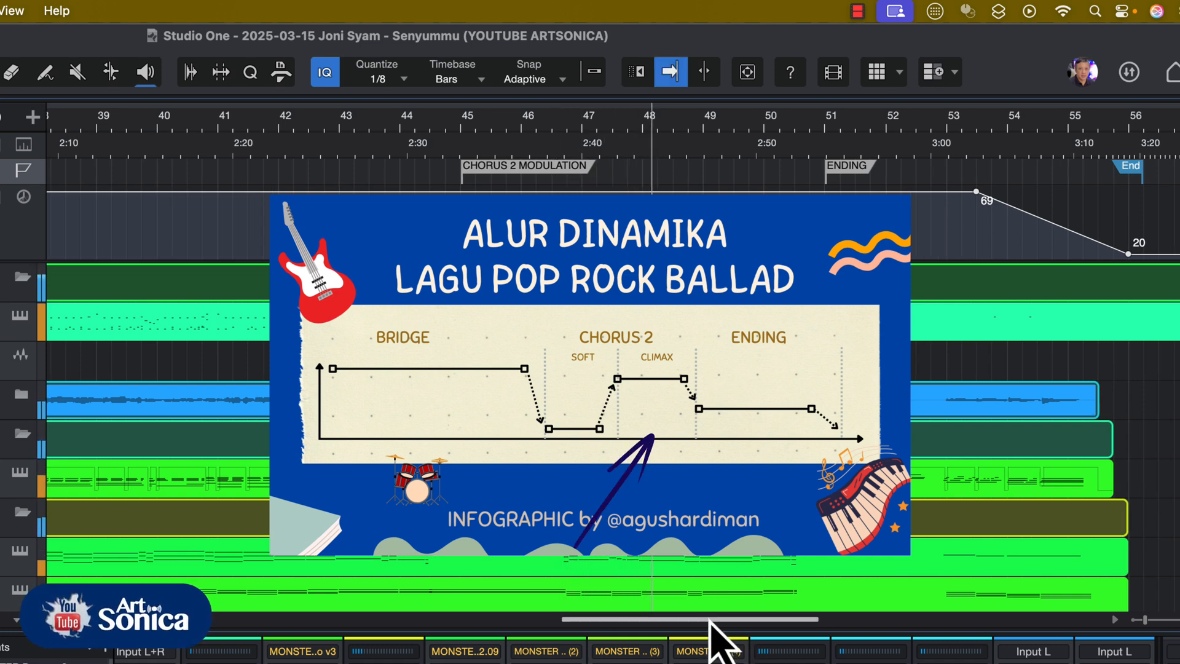
drag(711, 622, 746, 627)
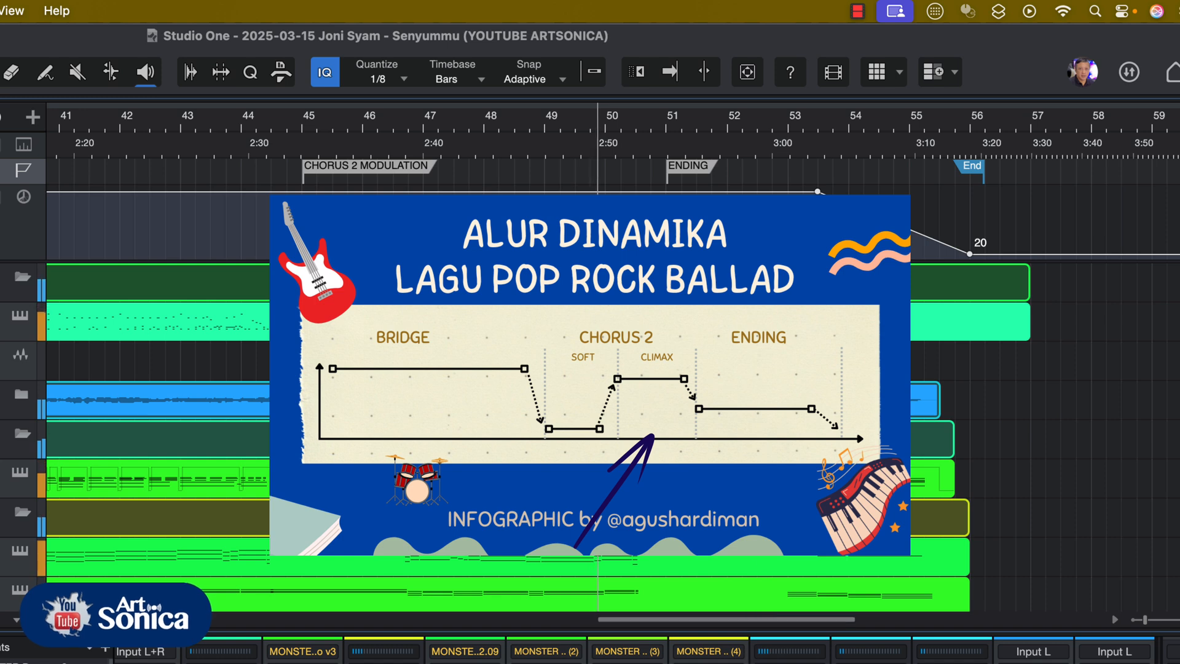
key(f)
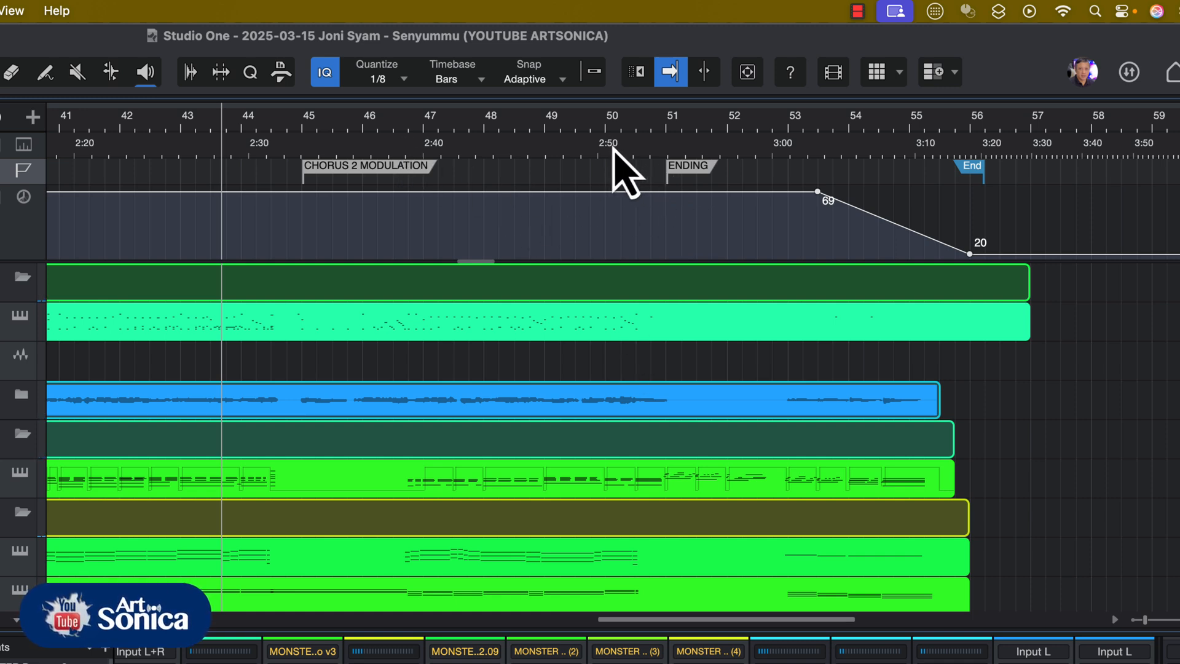
Place the playhead at the ENDING and then bar 50, then jump to the INTRO PIANO marker and play its opening bar.
click(668, 141)
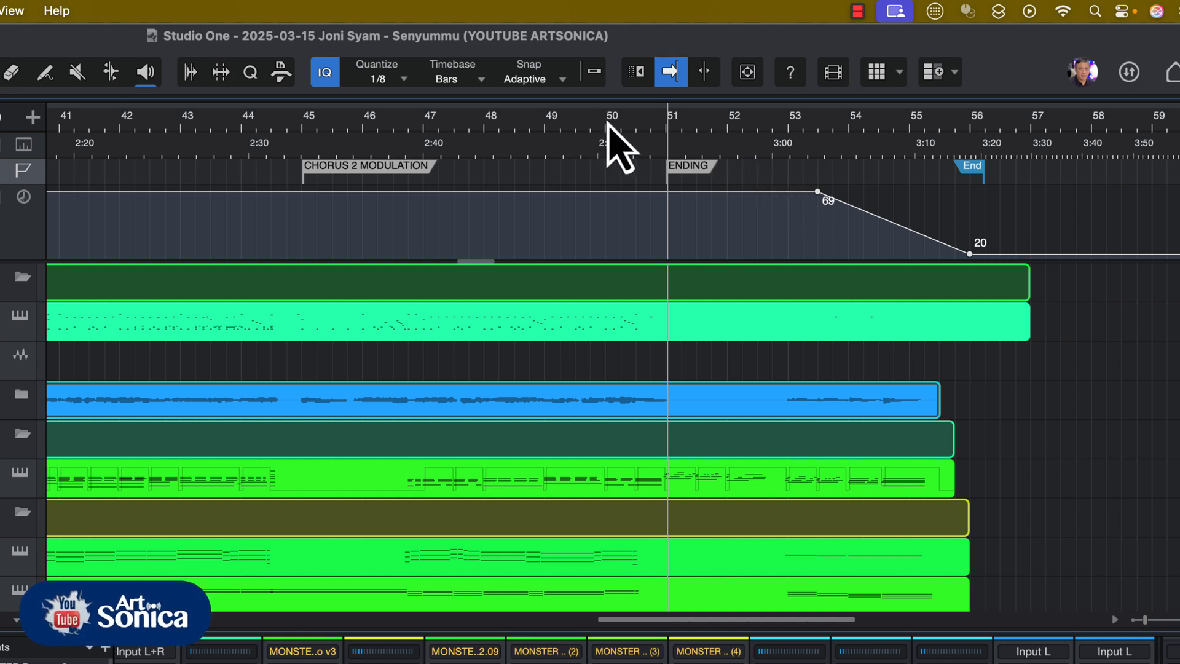
click(607, 123)
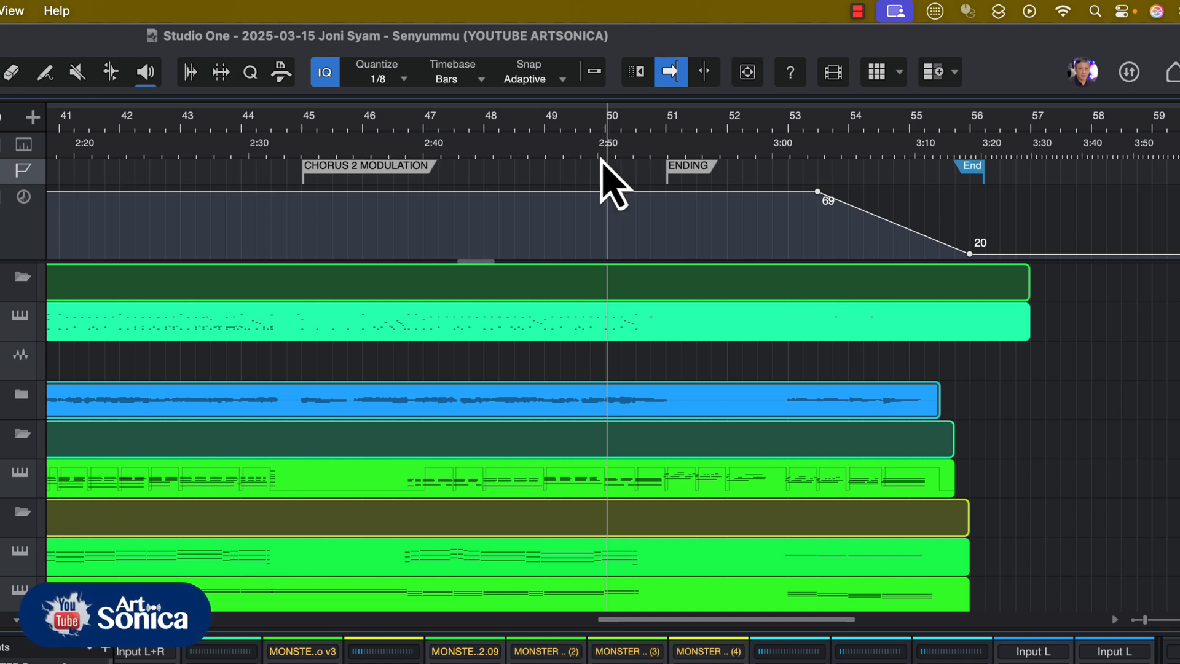
right_click(605, 152)
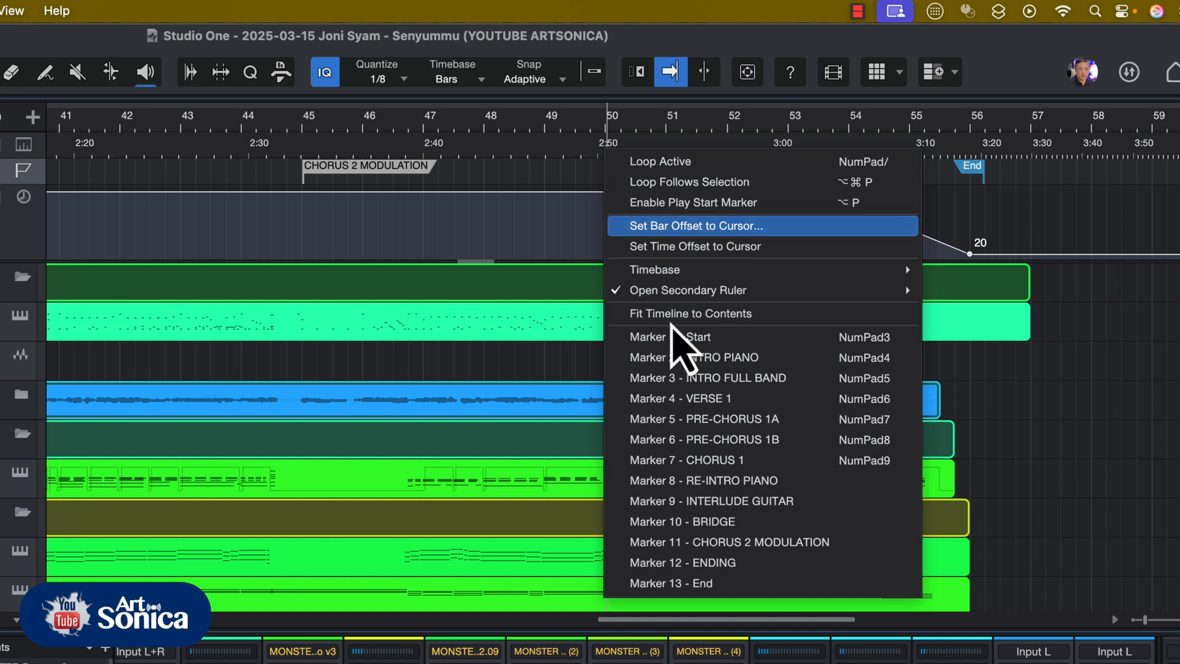
click(701, 359)
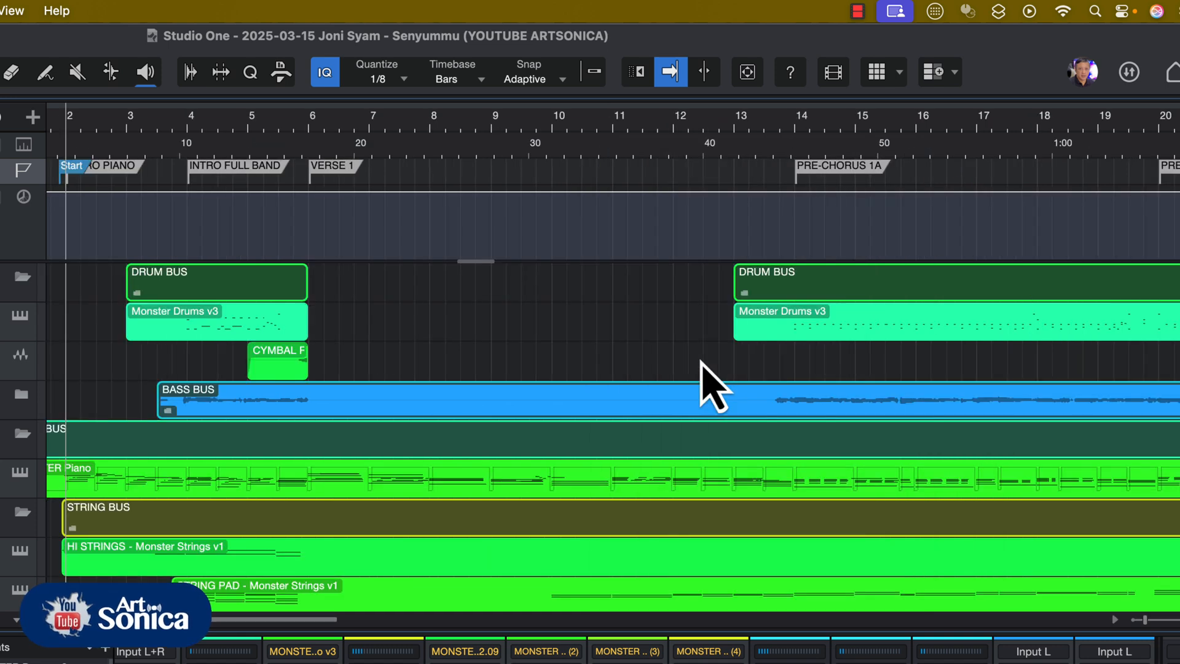
key(space)
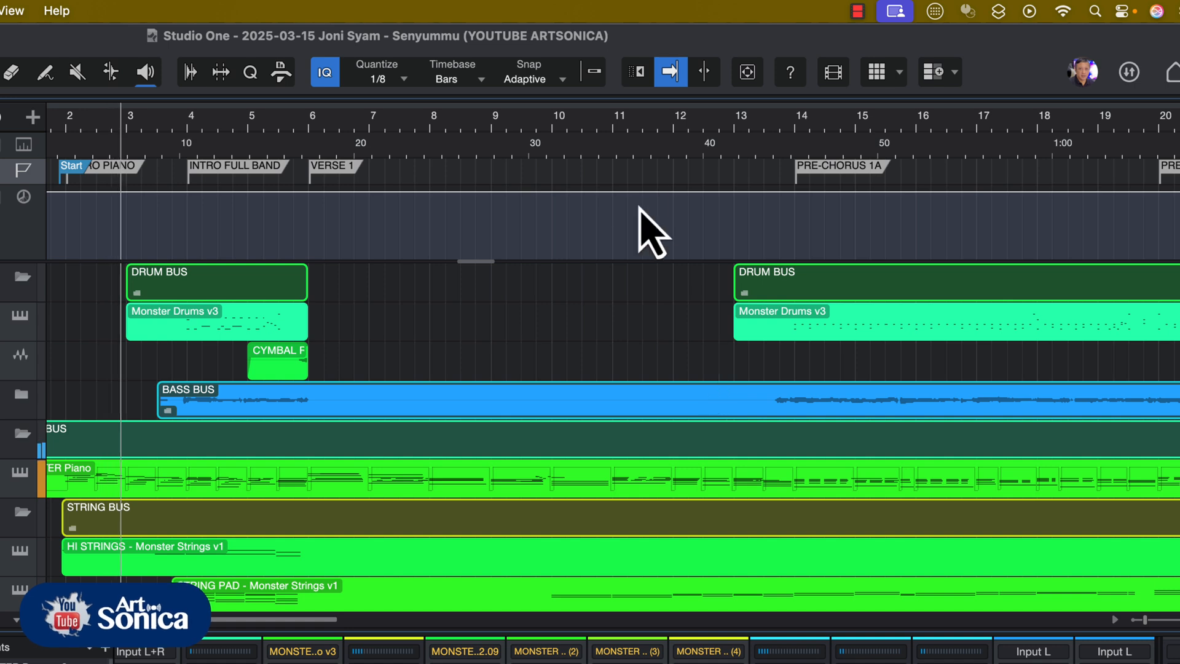
key(space)
Jump to the RE-INTRO PIANO marker and play its opening to compare it with the intro piano.
right_click(666, 131)
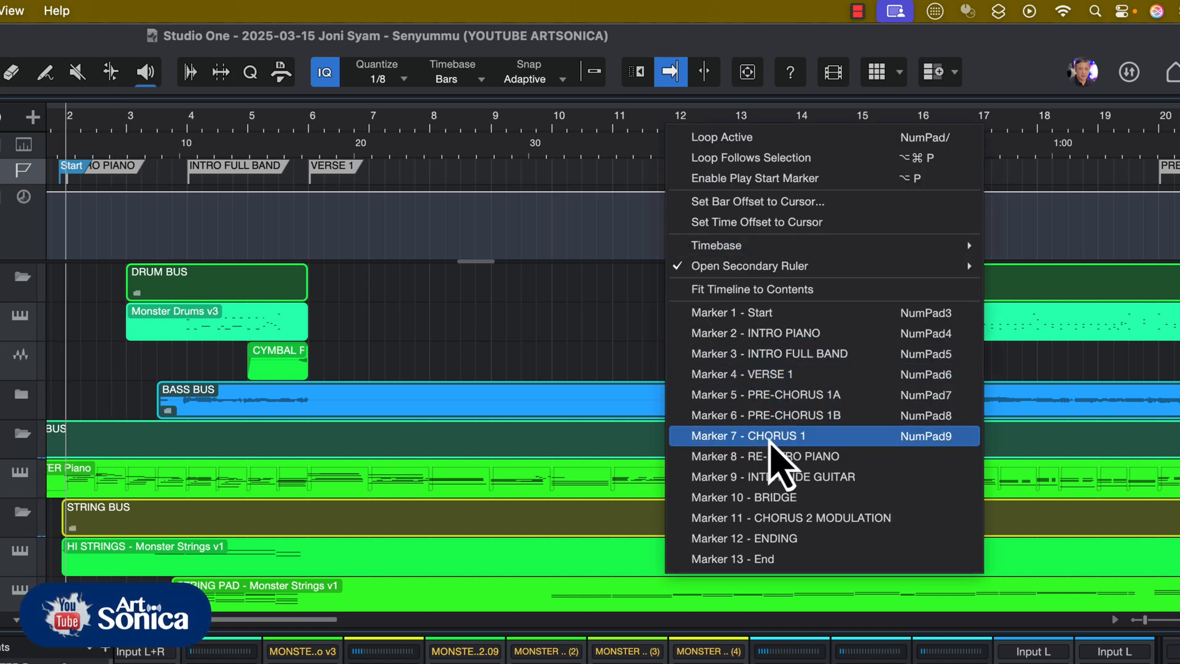
click(771, 458)
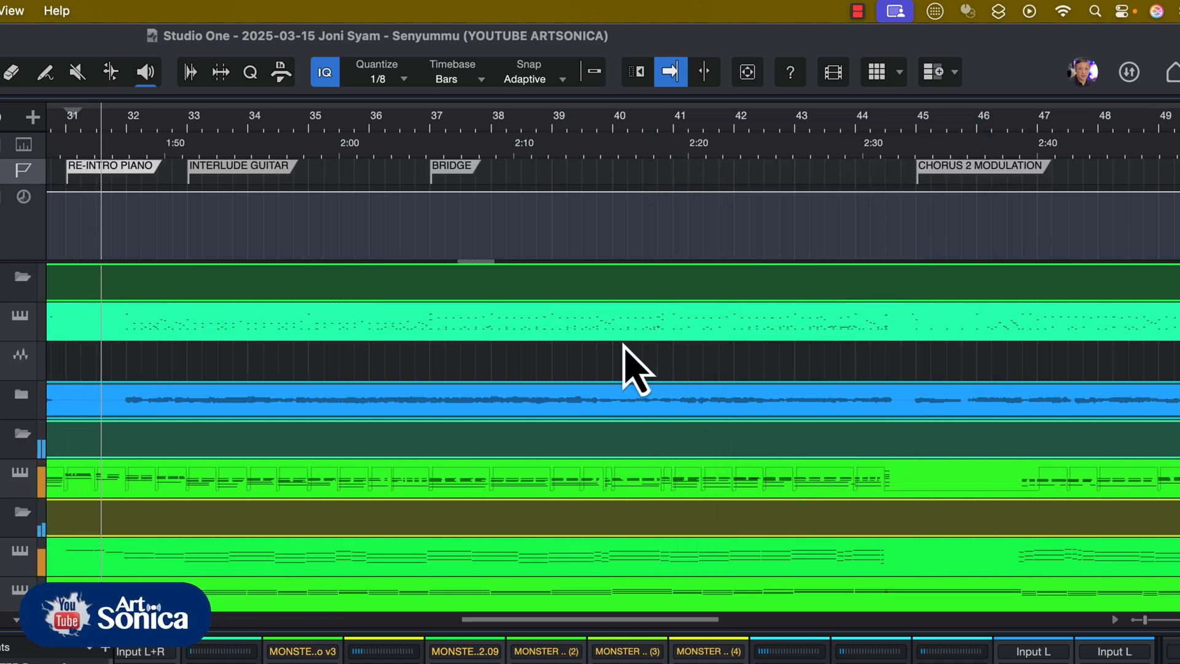
key(space)
Go to the CHORUS 2 MODULATION marker, then listen from bar 50 through the ENDING and stop playback.
right_click(624, 146)
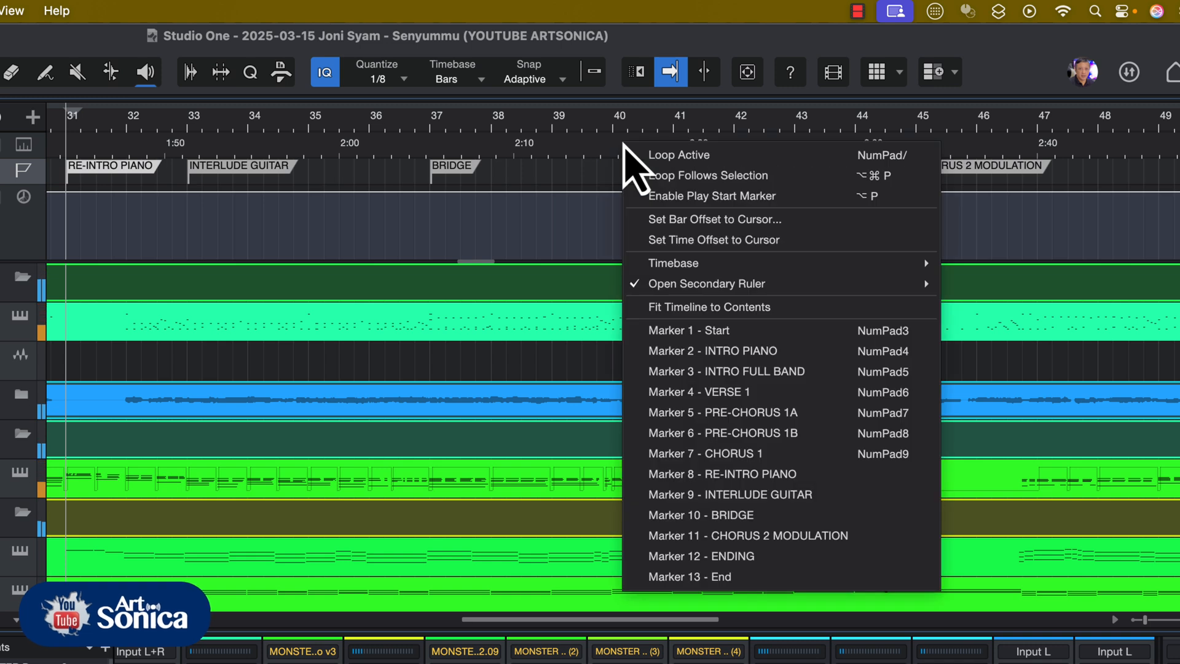
click(765, 536)
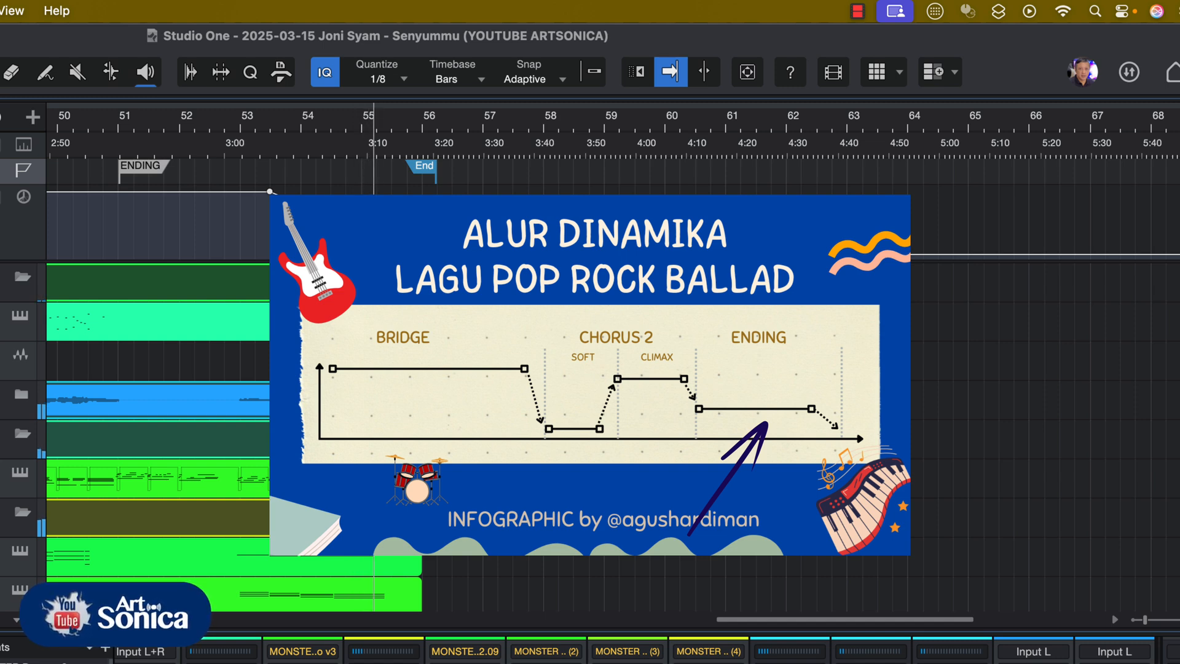
key(space)
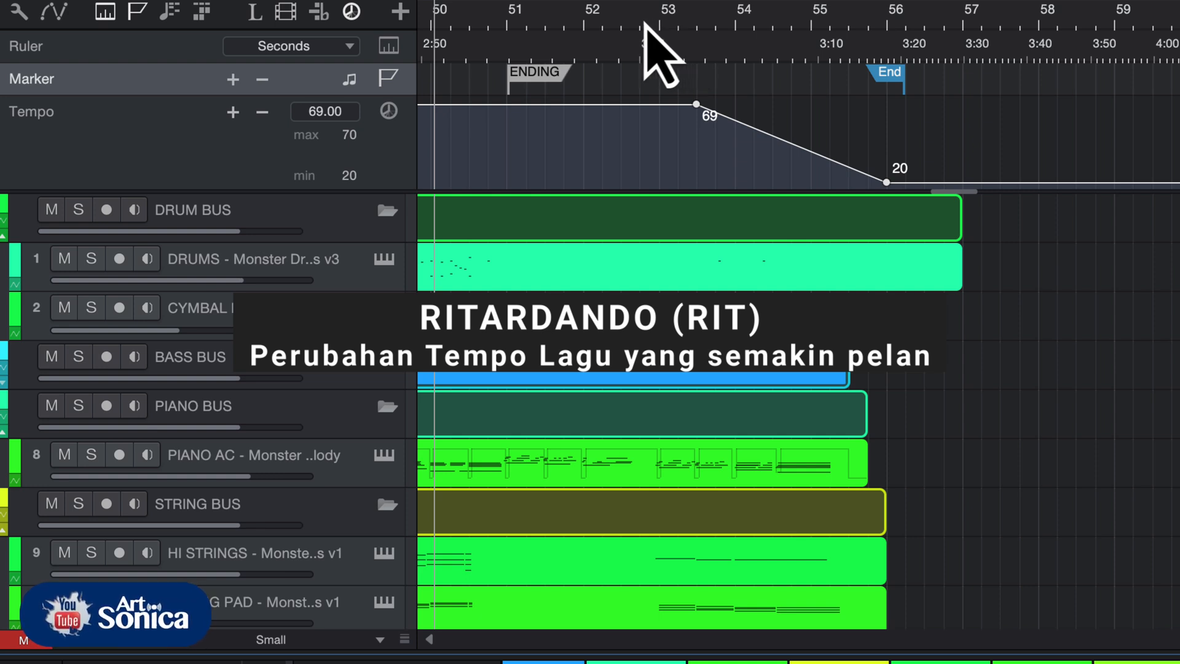
Play from midway through bar 52 across the ritardando tempo ramp from 69 to 20, then stop.
click(629, 18)
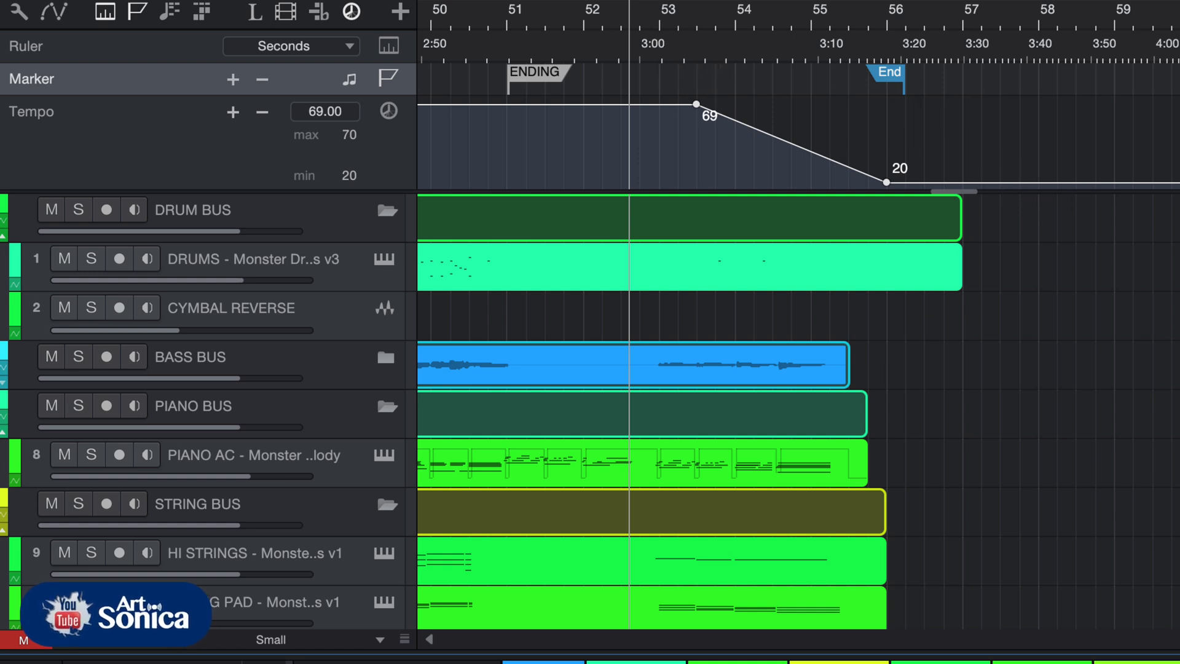
key(space)
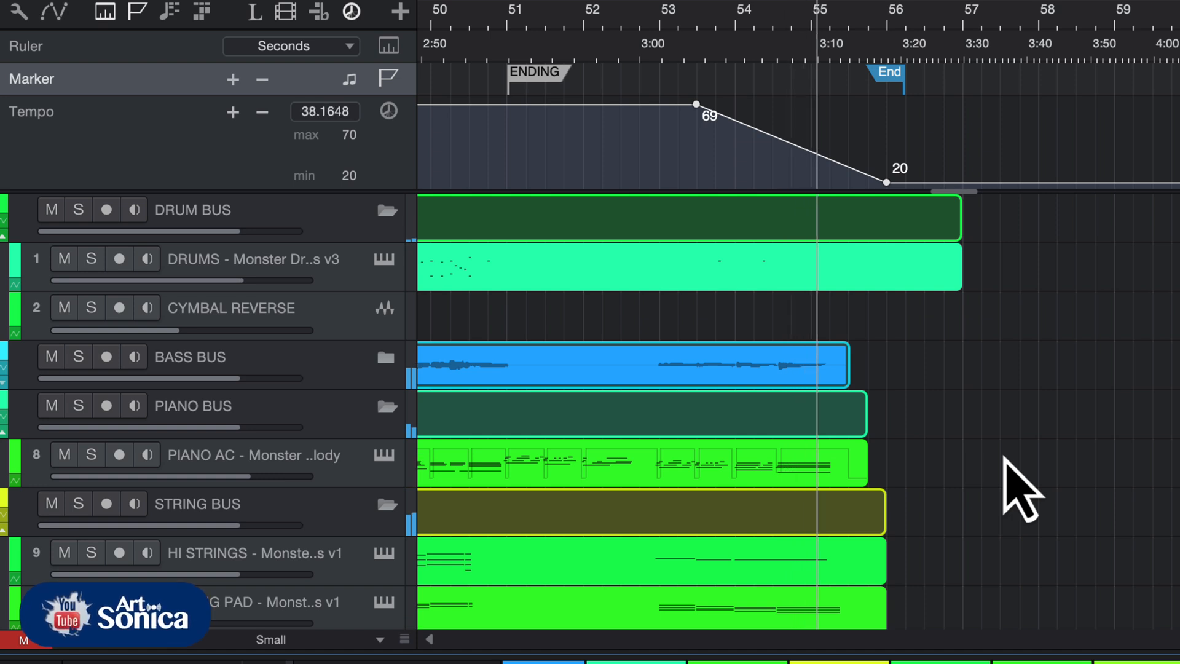
key(space)
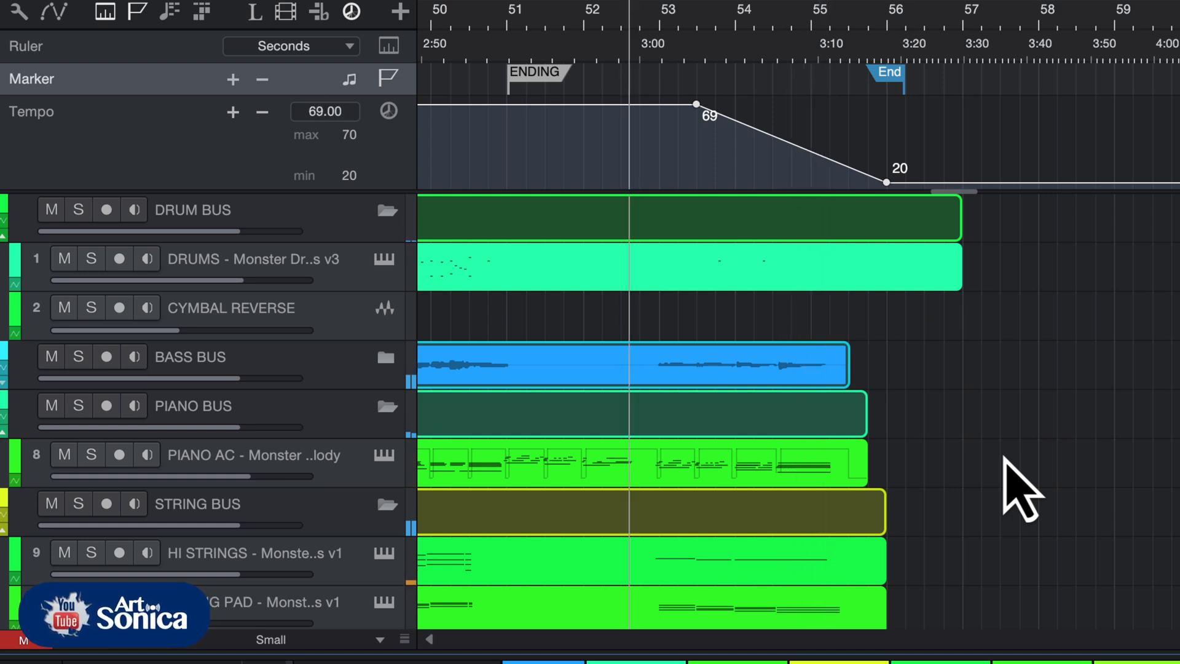
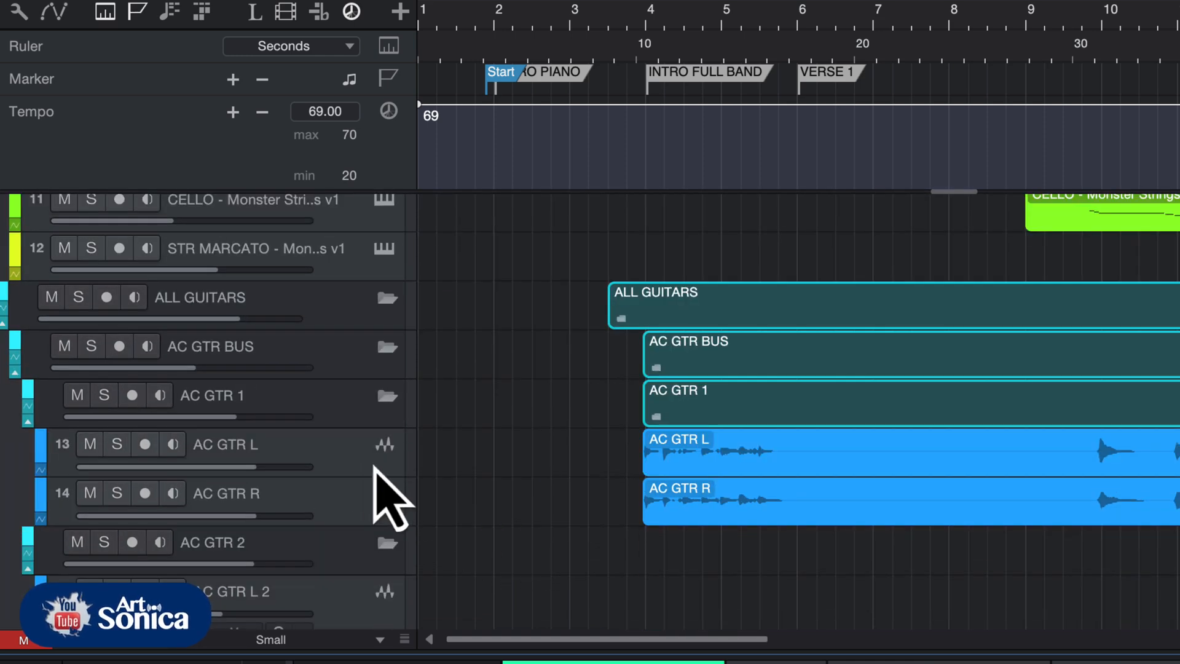
Examine the full track list from the drum, bass, piano and string buses down to the acoustic and distorted rhythm guitar tracks.
scroll(455, 506, down, 5)
scroll(456, 503, down, 8)
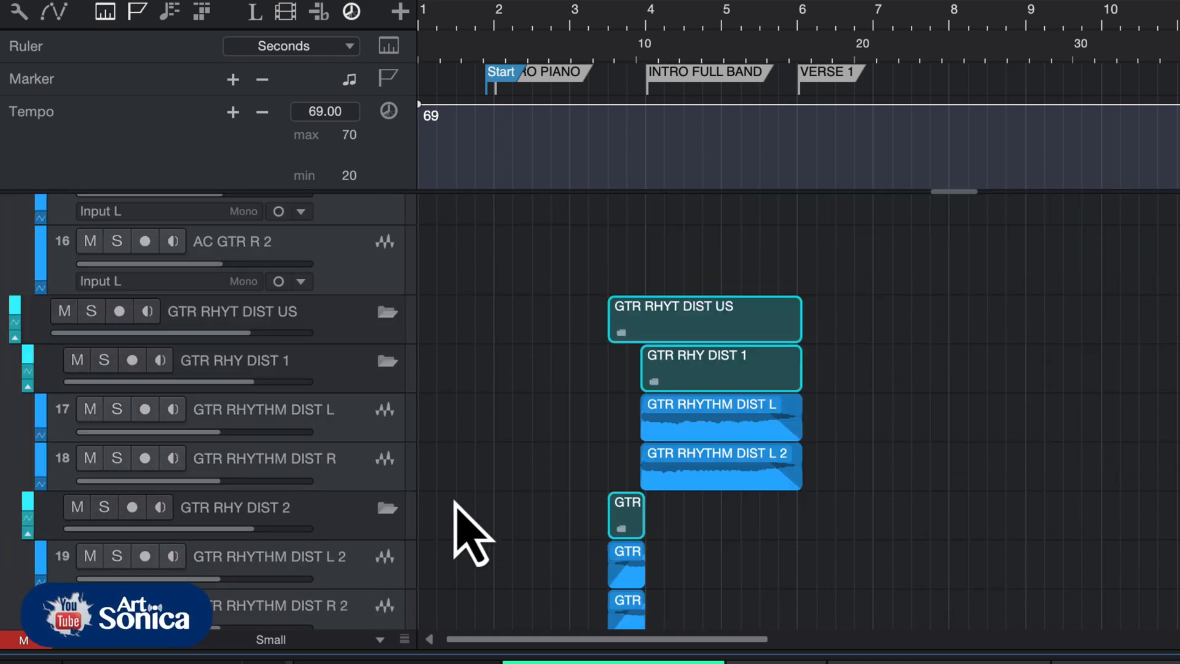
scroll(455, 503, down, 2)
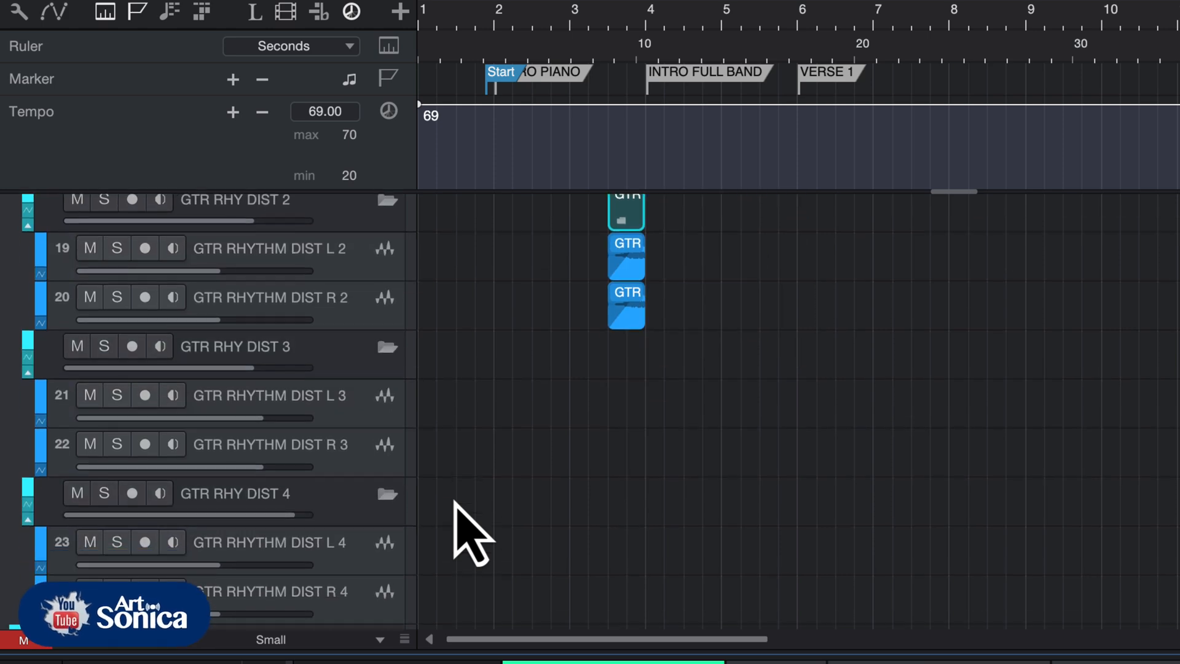
scroll(456, 503, up, 10)
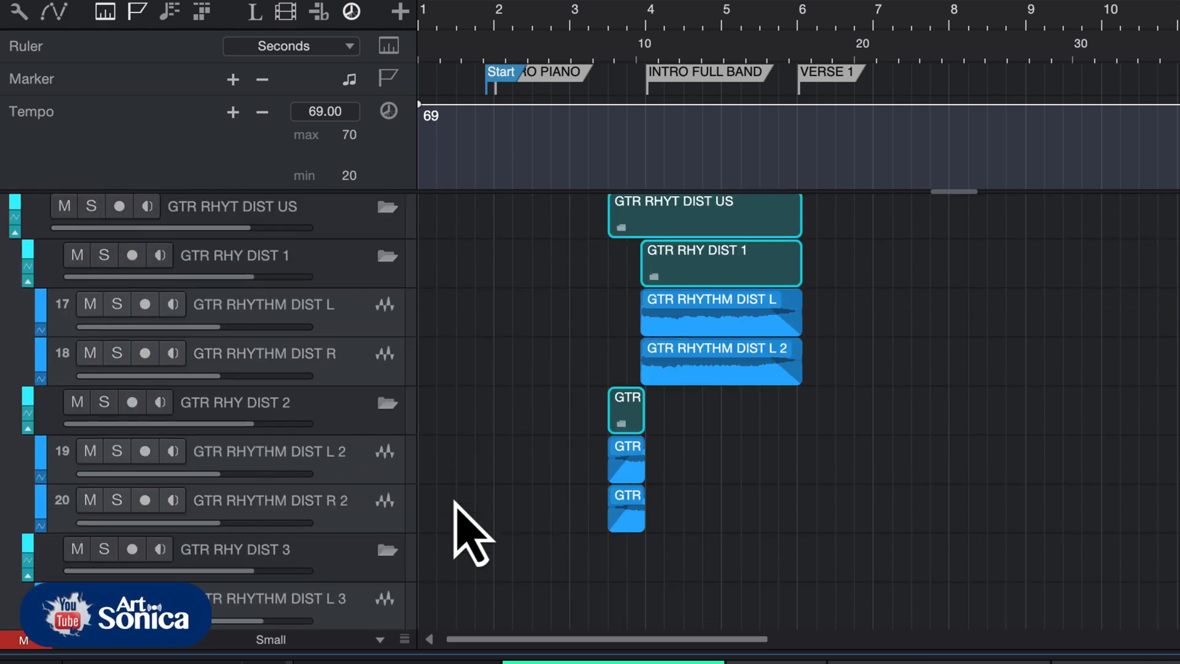
scroll(455, 503, up, 9)
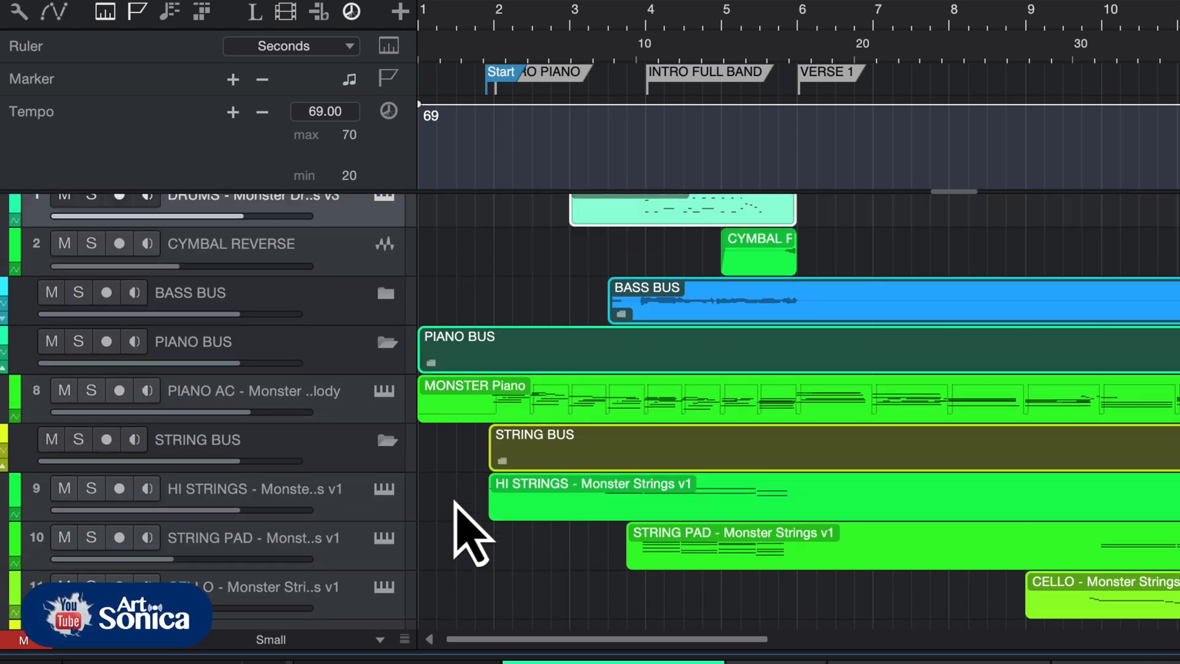
scroll(455, 502, up, 1)
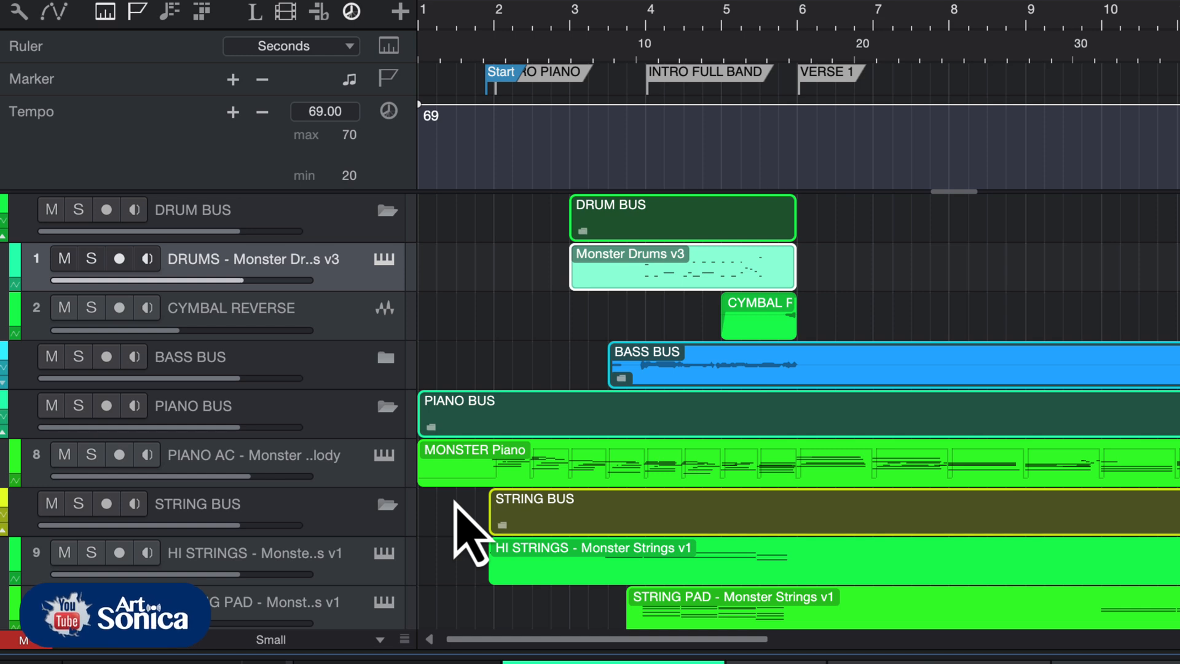
scroll(455, 503, down, 4)
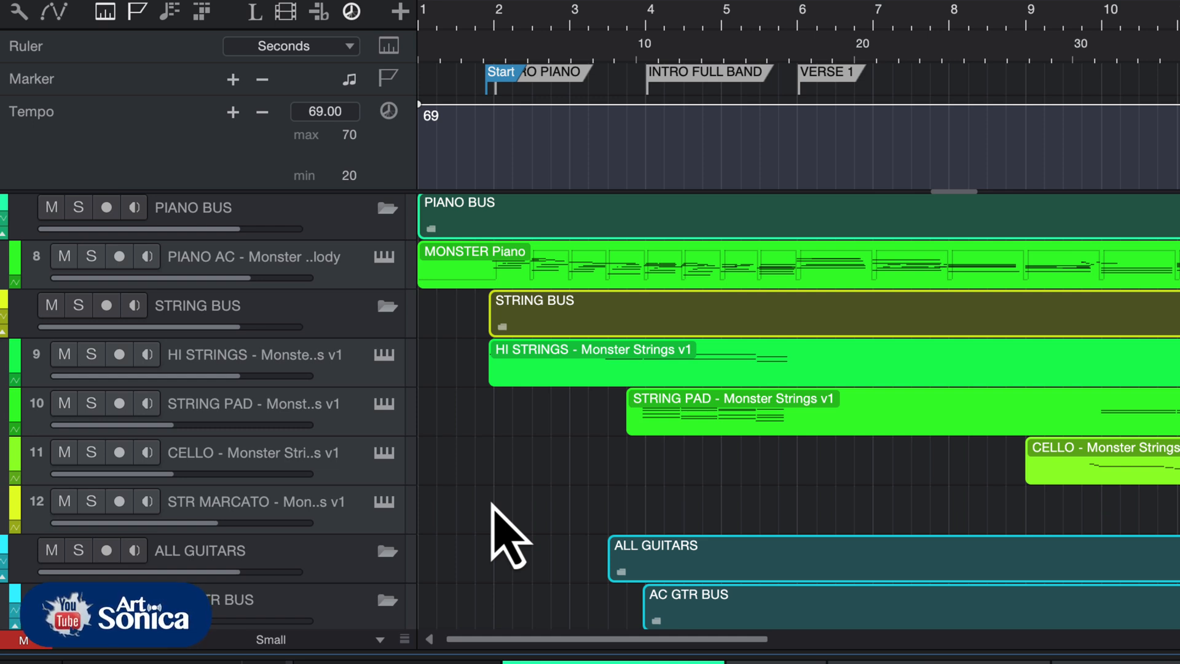
scroll(491, 504, up, 2)
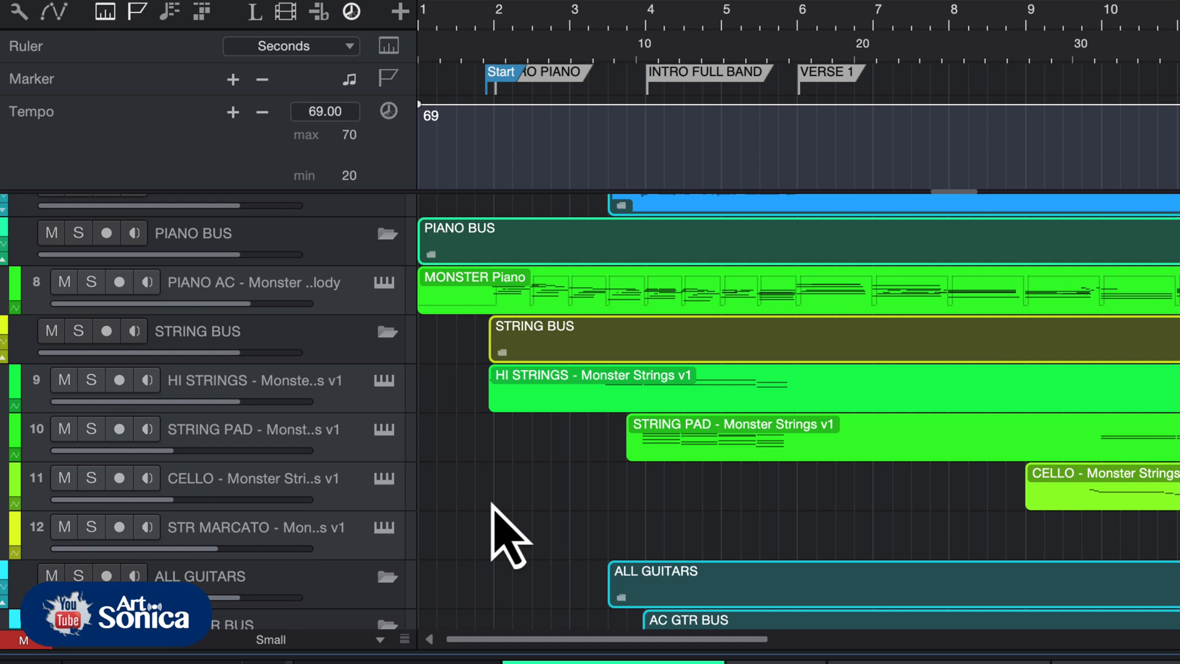
scroll(492, 507, up, 3)
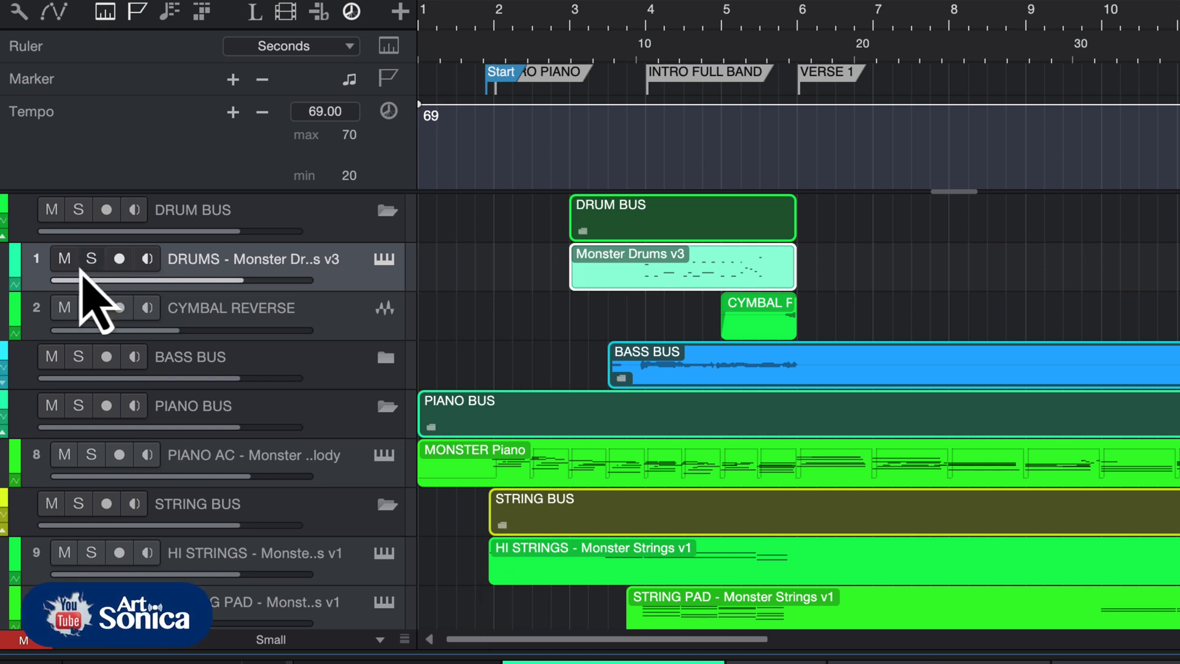
Solo the DRUMS track and open its MONSTER Drums v3 instrument.
click(90, 260)
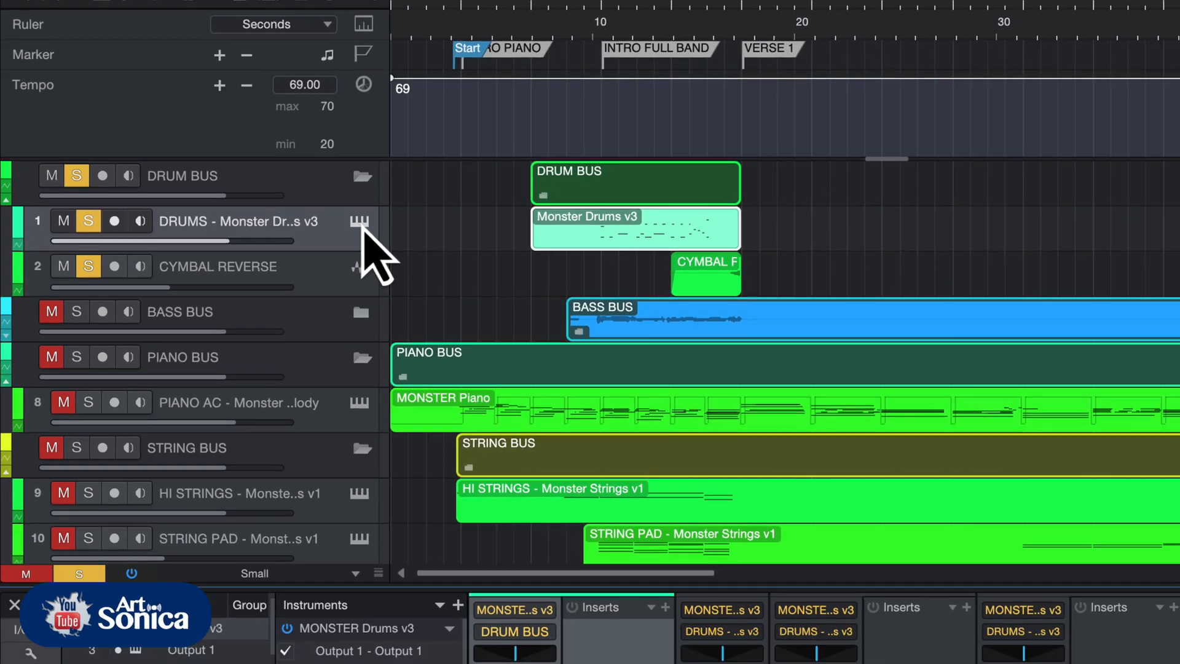
click(384, 259)
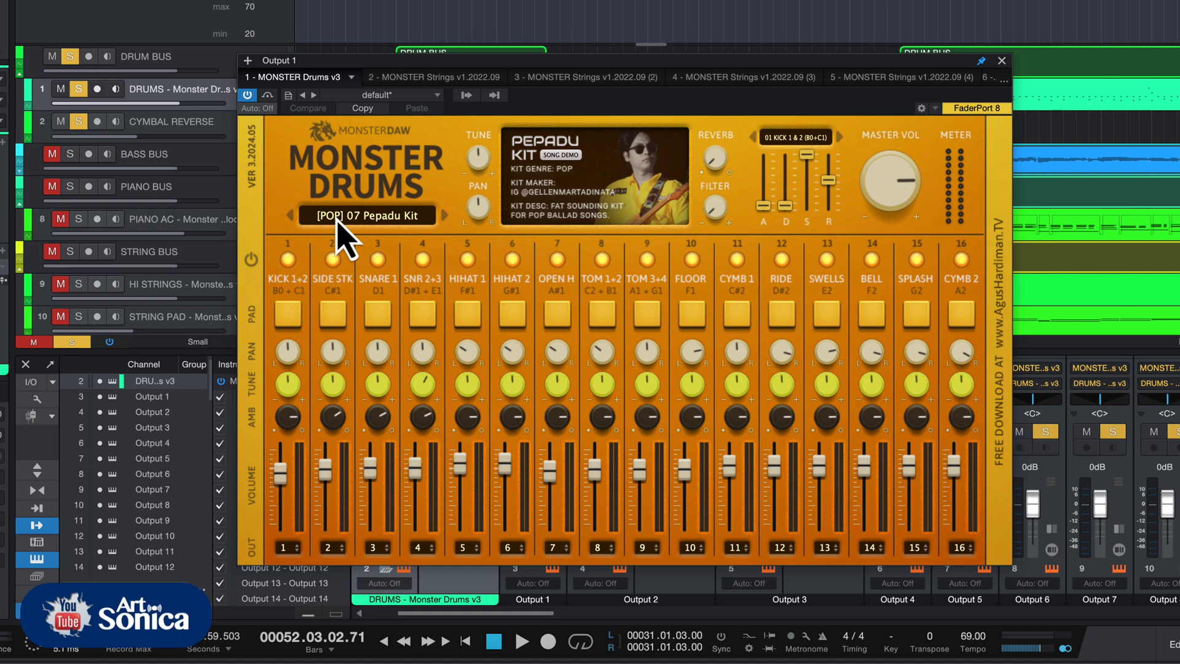
Browse the kit categories in MONSTER Drums from 01 POP to 20 DRUM MACHINE, including the kits under 18 CINEMATIC.
click(414, 218)
mouse_move(451, 242)
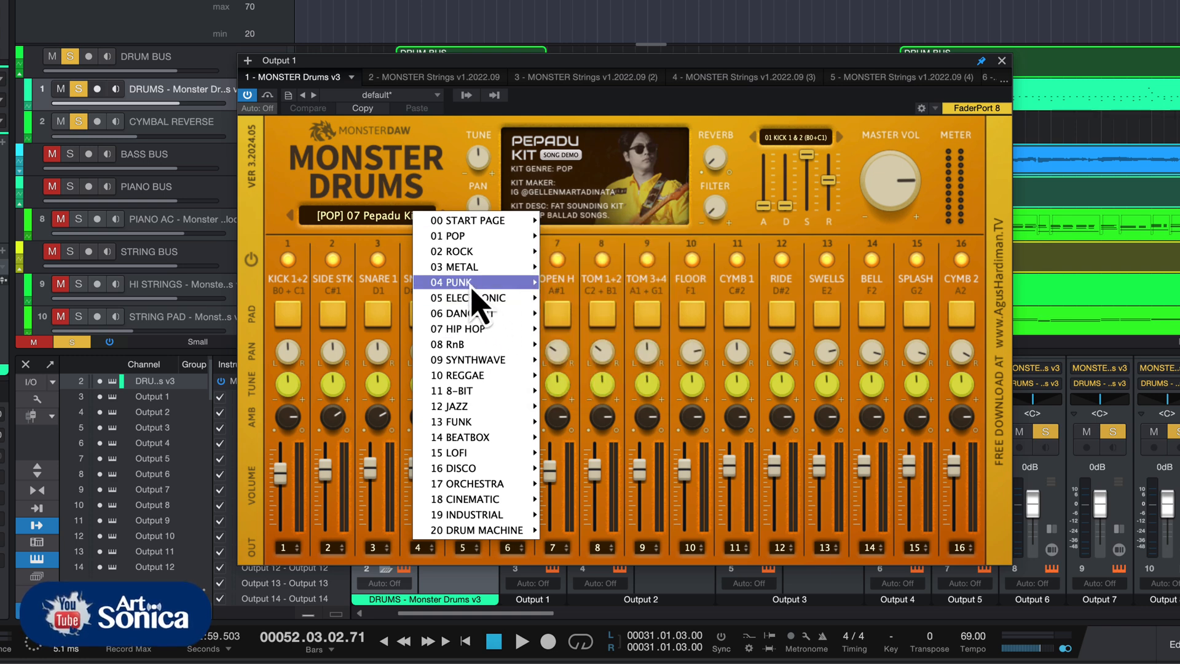
mouse_move(478, 273)
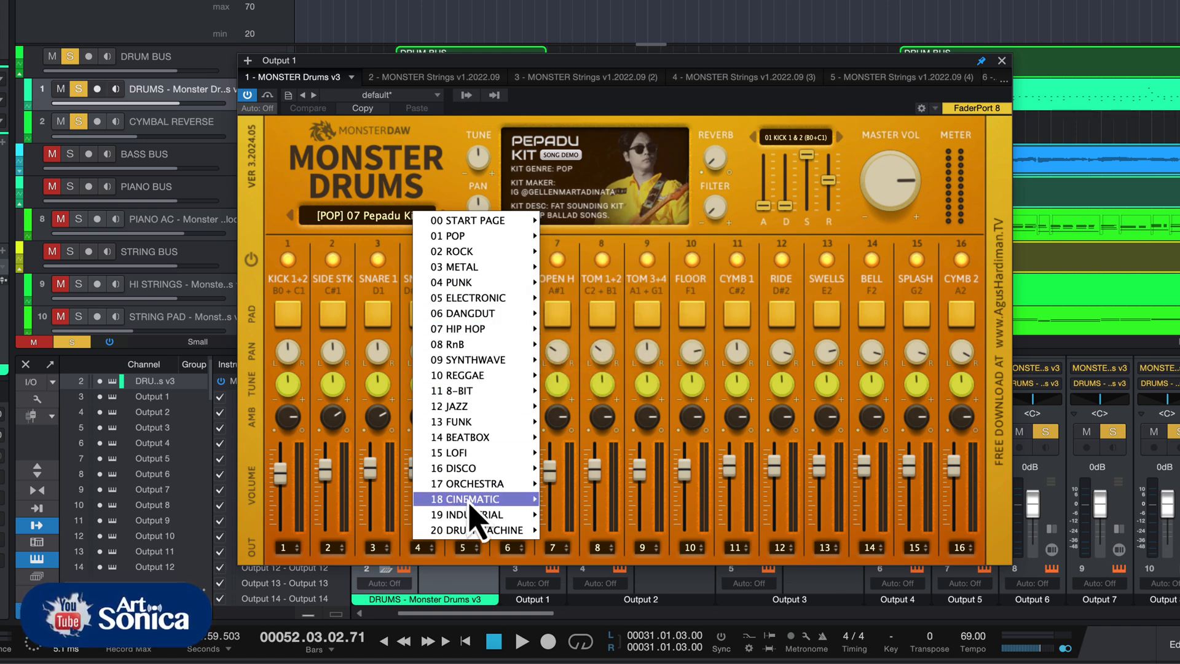
mouse_move(472, 519)
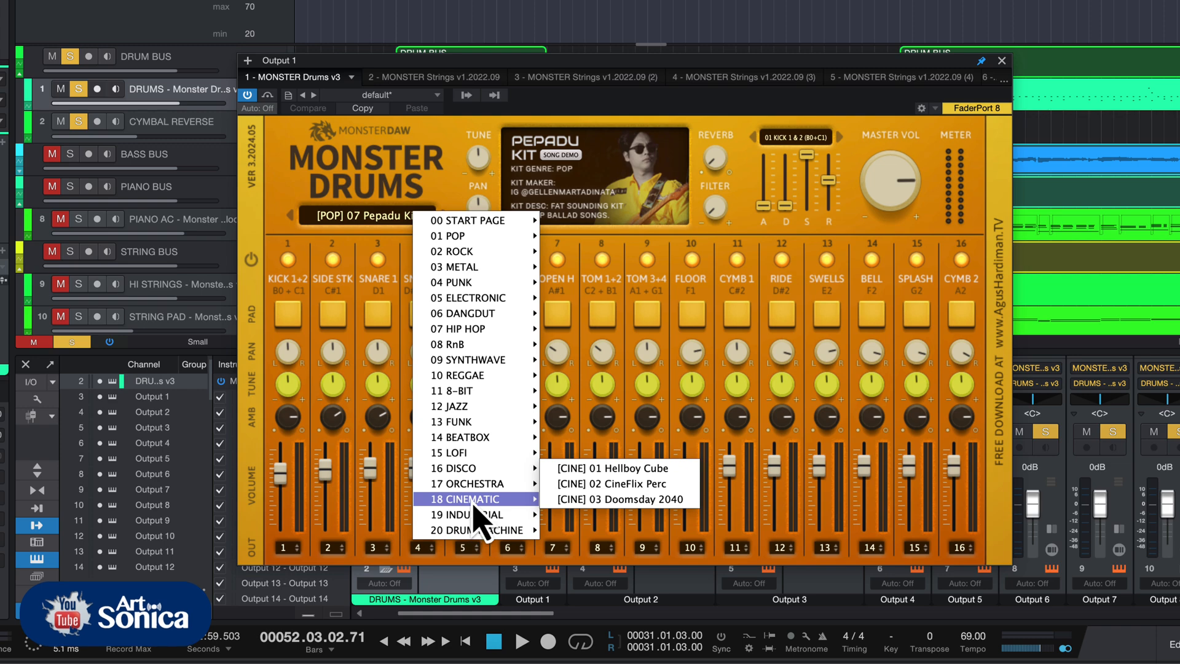
mouse_move(481, 486)
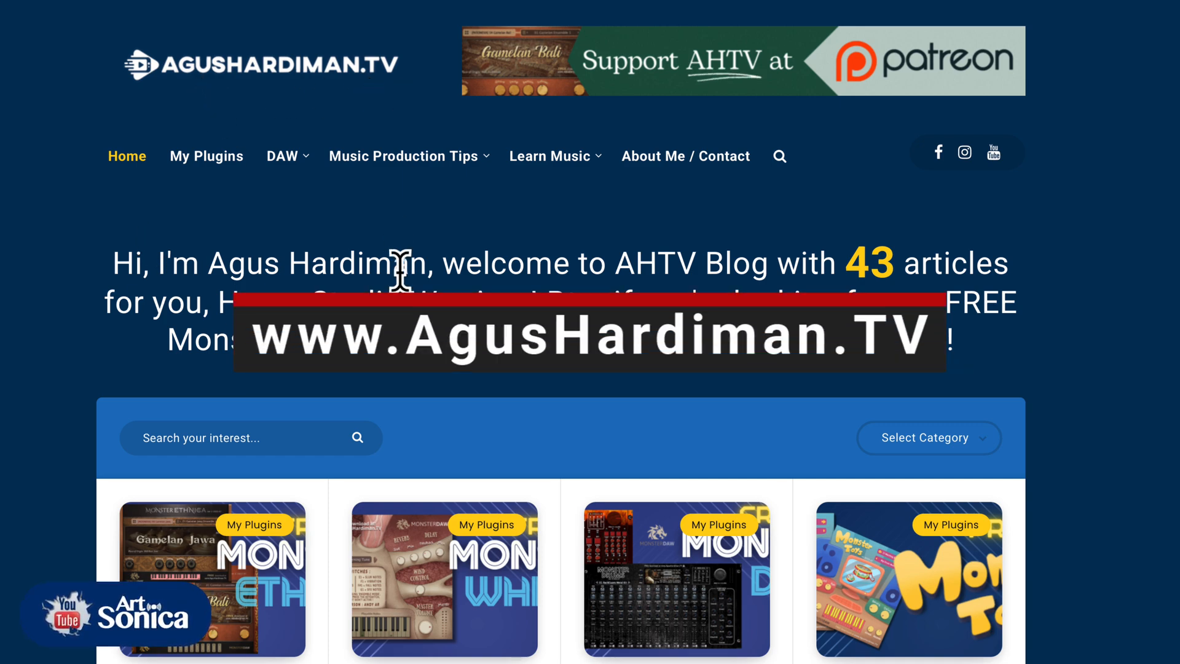
Switch to the AgusHardiman.TV website and open the MONSTER Drum free drum VST plugin article.
scroll(400, 255, down, 3)
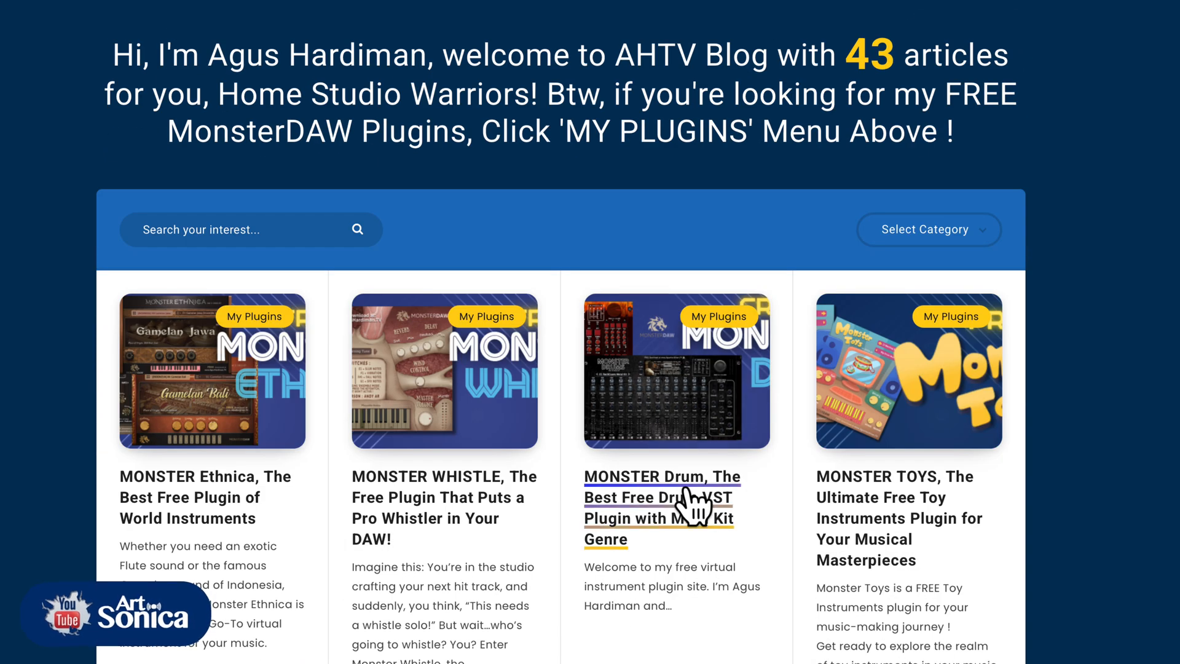
click(688, 497)
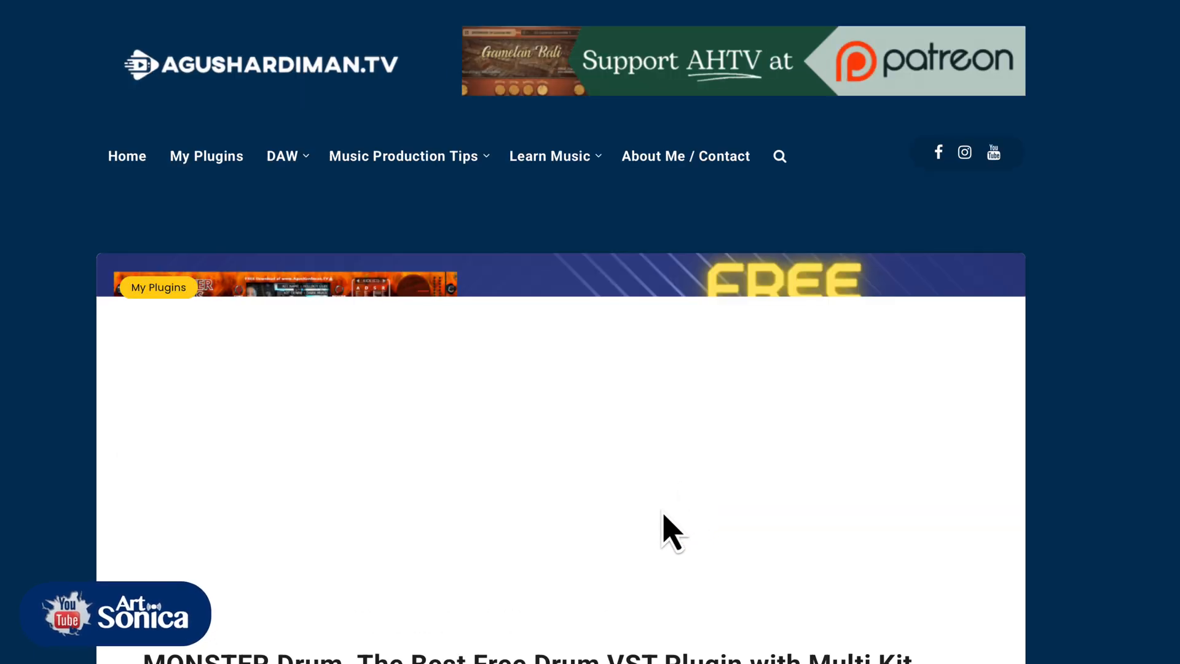
scroll(661, 527, down, 4)
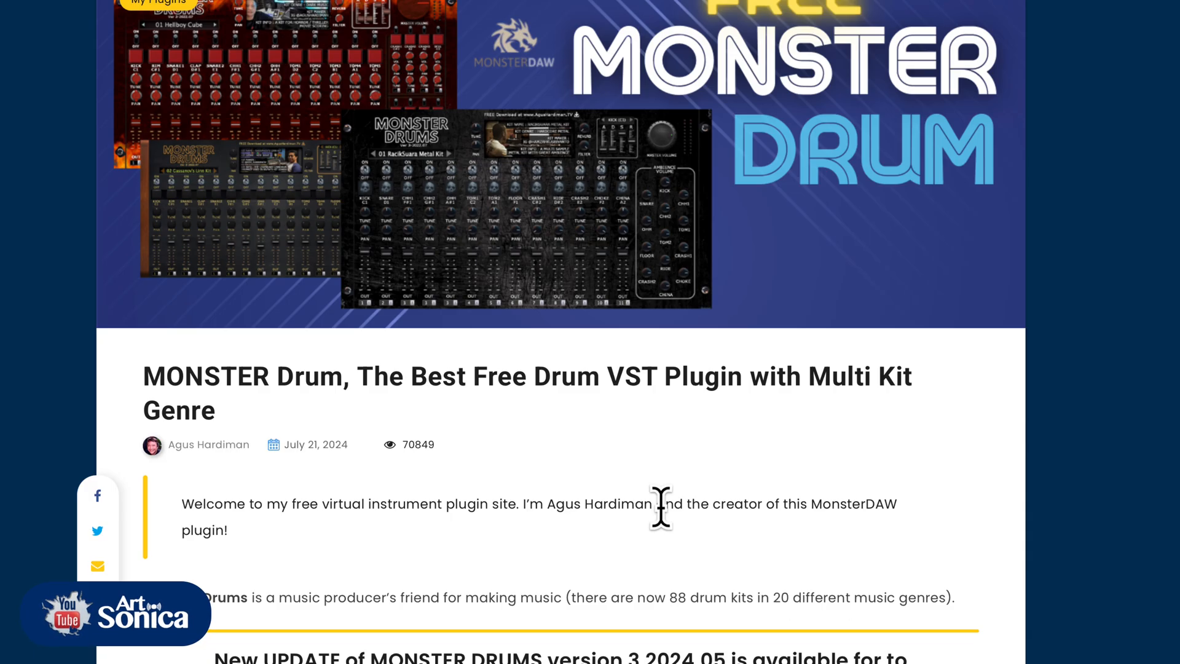
Look through the MONSTER Drum article from the kit gallery and demo videos down to the Monster Drums Features list.
scroll(661, 508, down, 20)
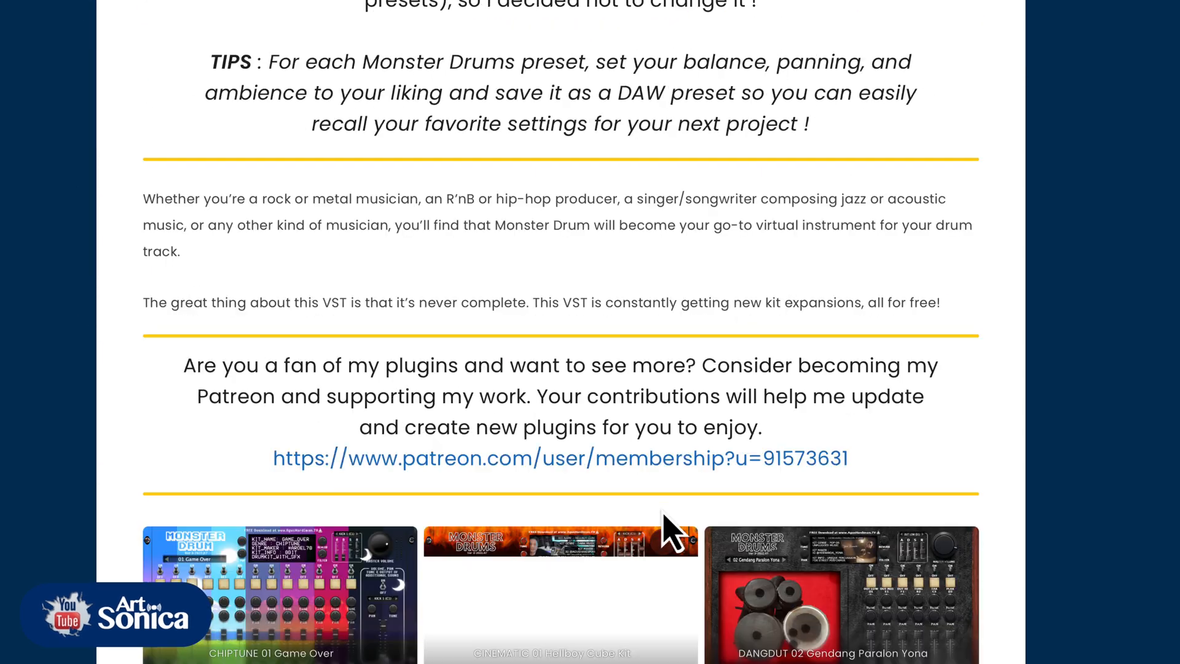
scroll(664, 515, down, 20)
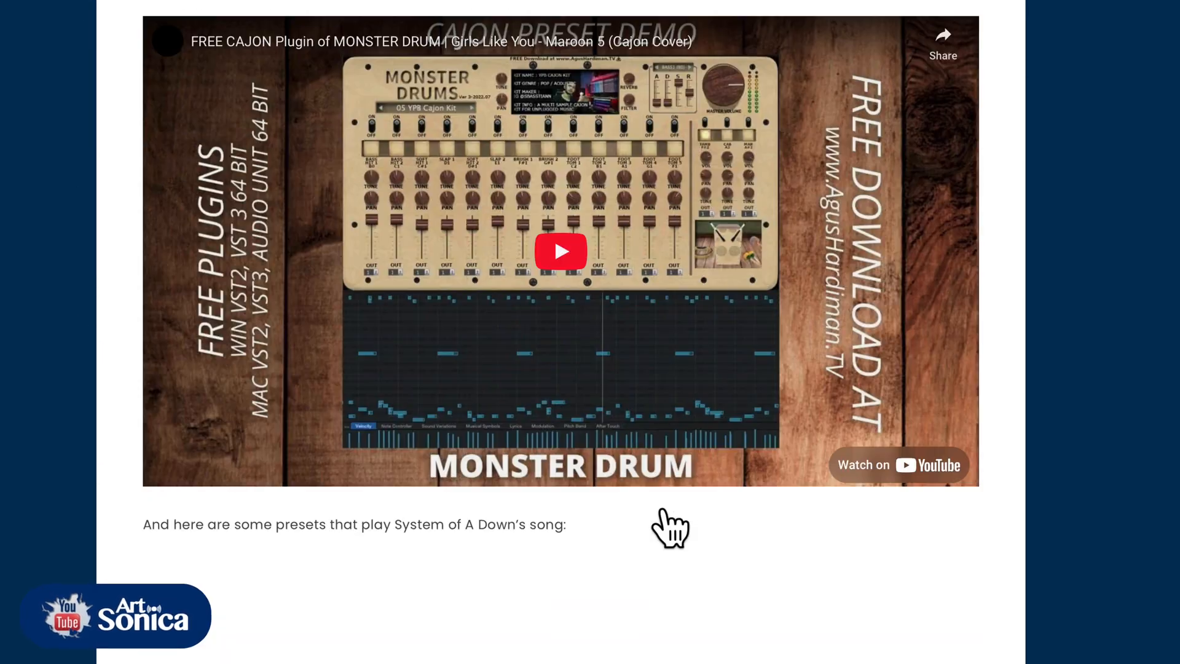
scroll(662, 527, down, 7)
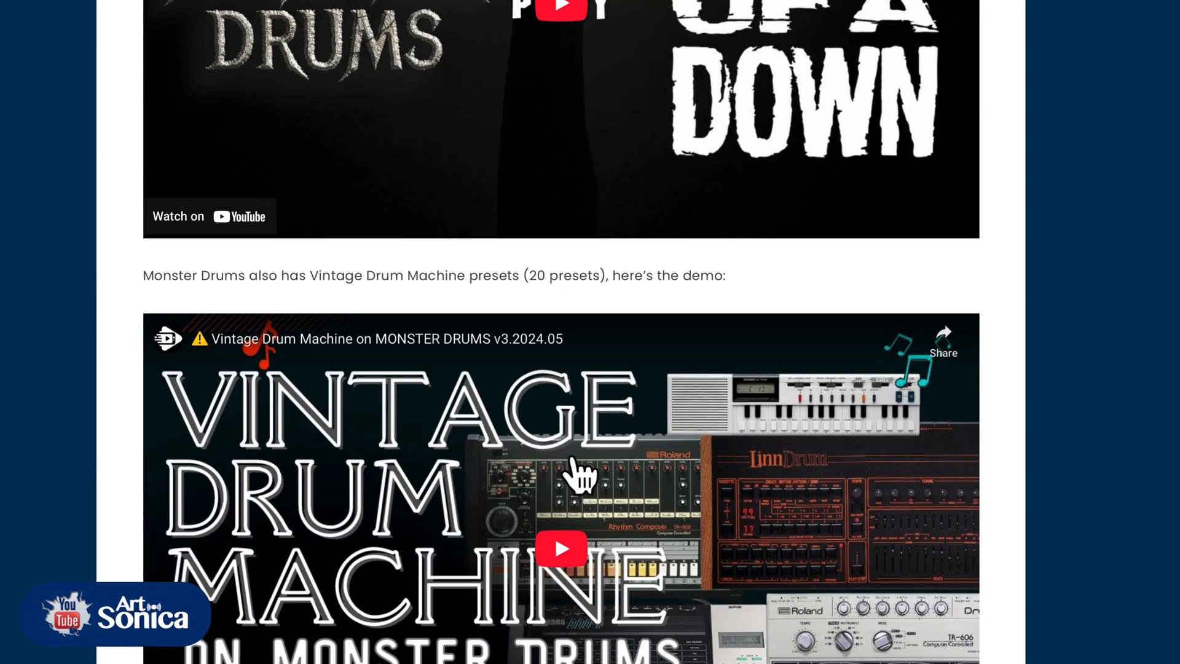
scroll(581, 480, down, 15)
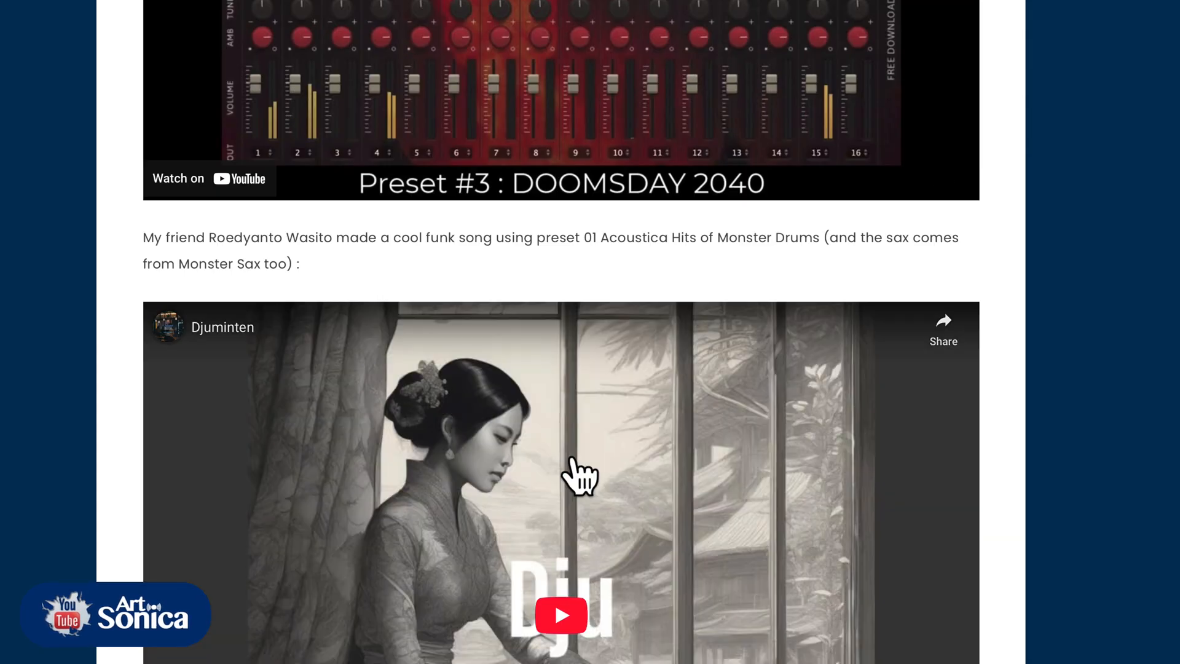
scroll(581, 476, down, 18)
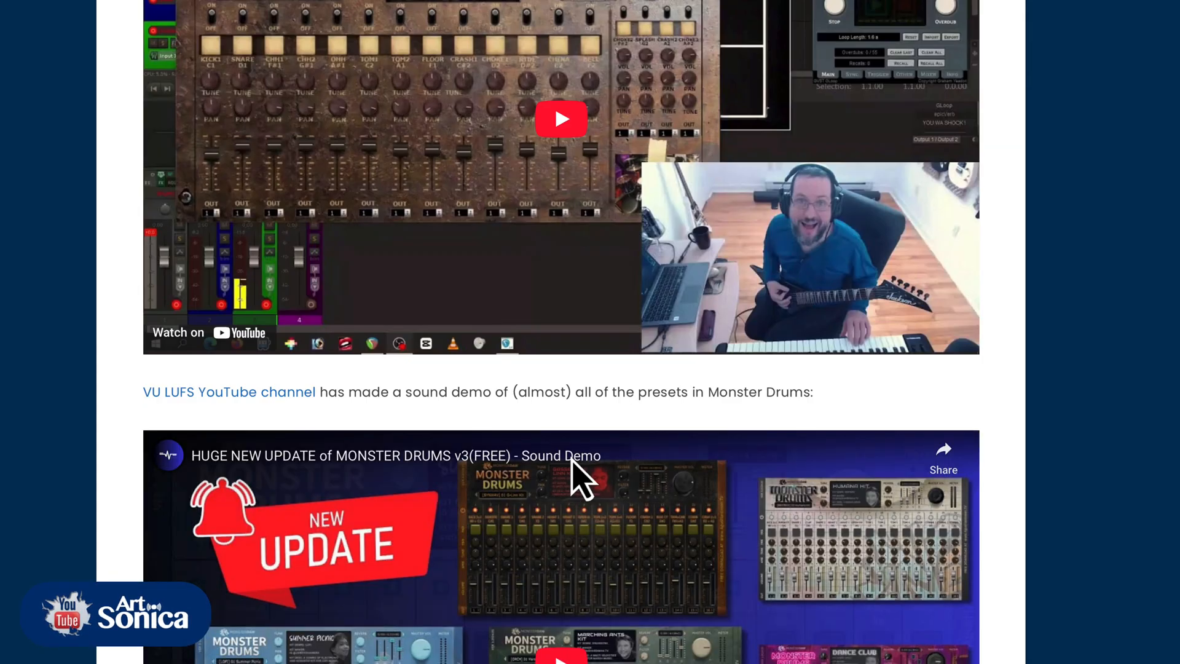
scroll(574, 474, down, 15)
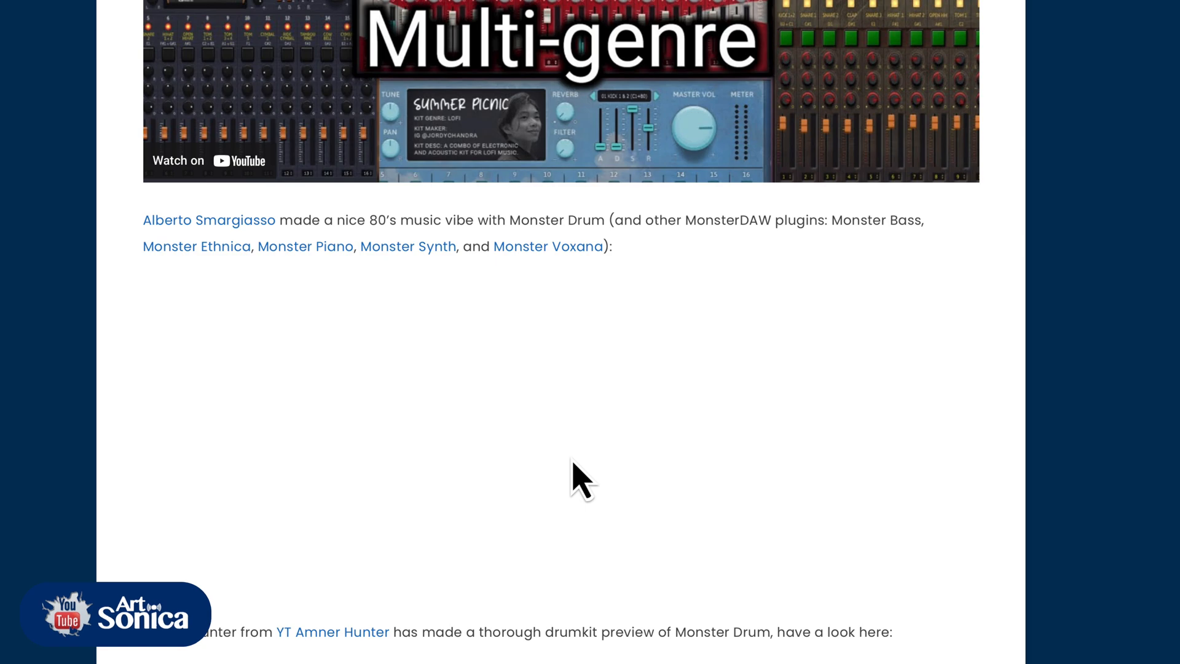
scroll(573, 468, down, 18)
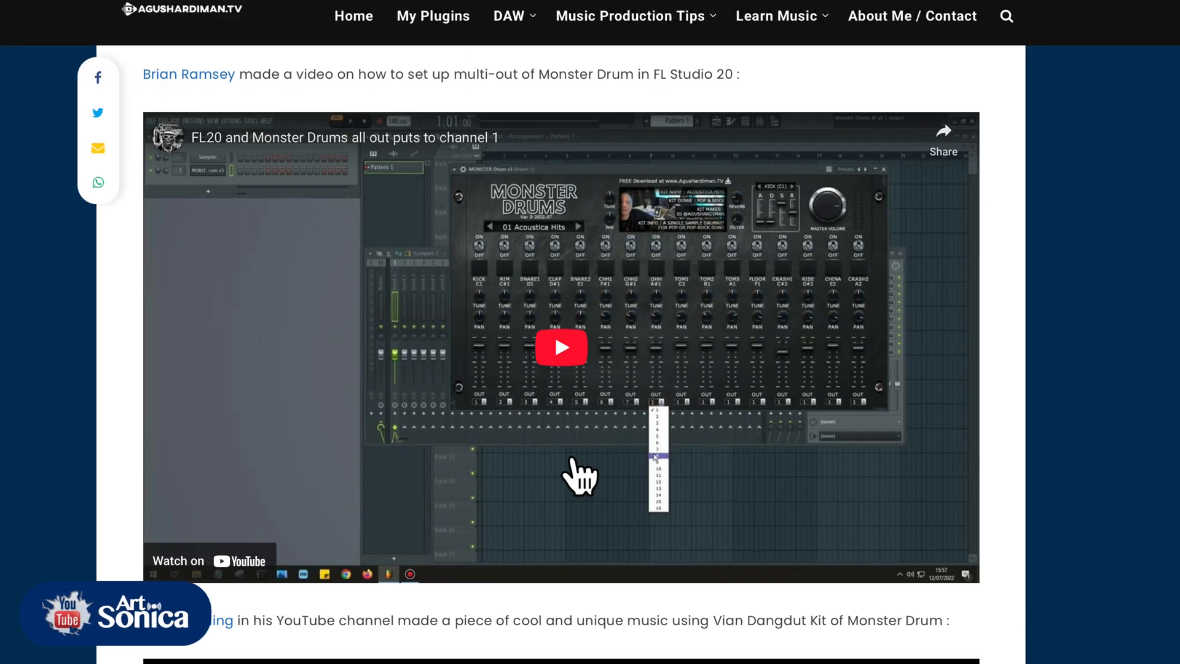
scroll(576, 476, down, 10)
scroll(555, 512, down, 8)
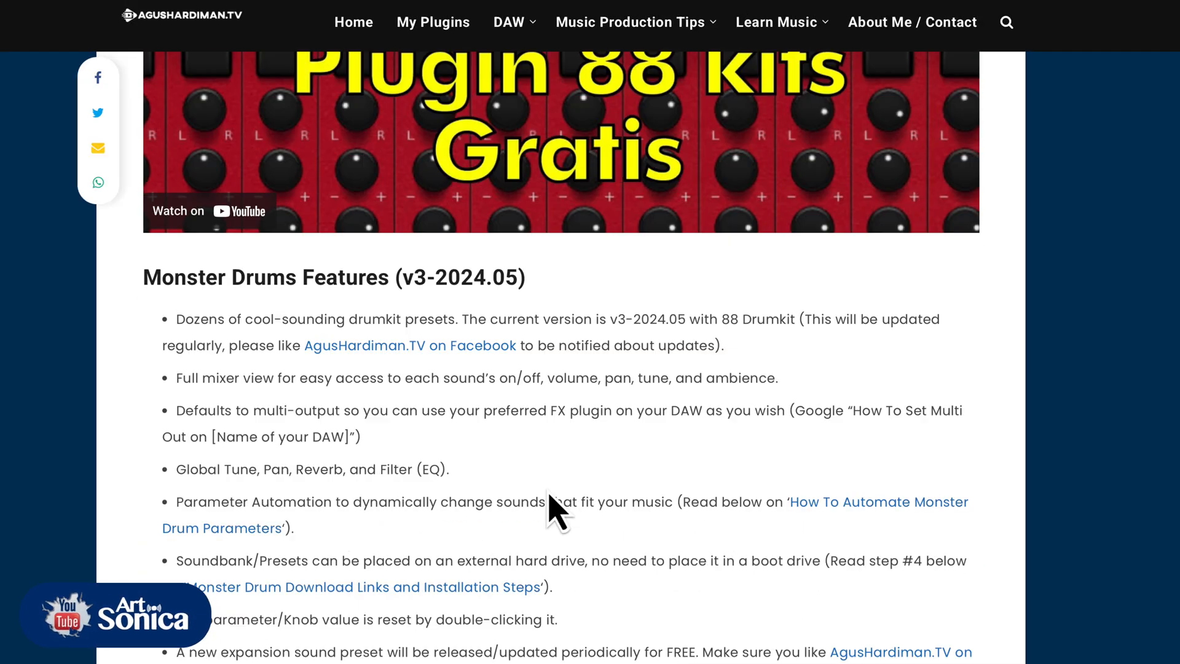
Examine the Monster Drums download links and the installation steps for the main player, library files and library location.
scroll(550, 496, down, 10)
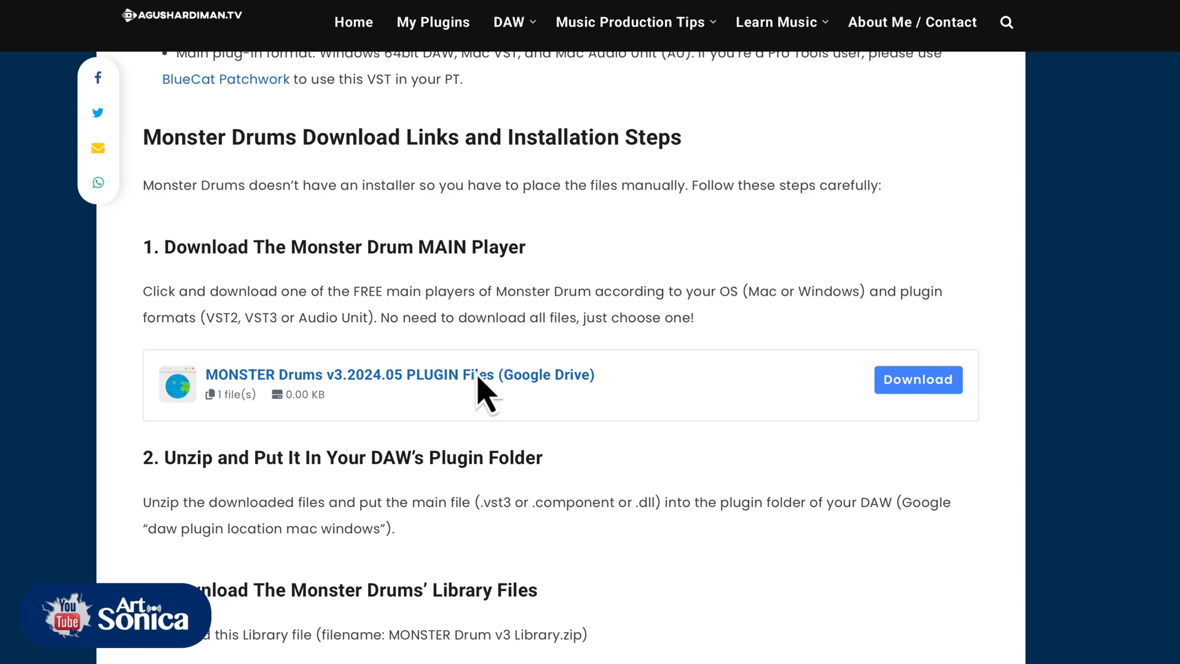
scroll(181, 378, down, 2)
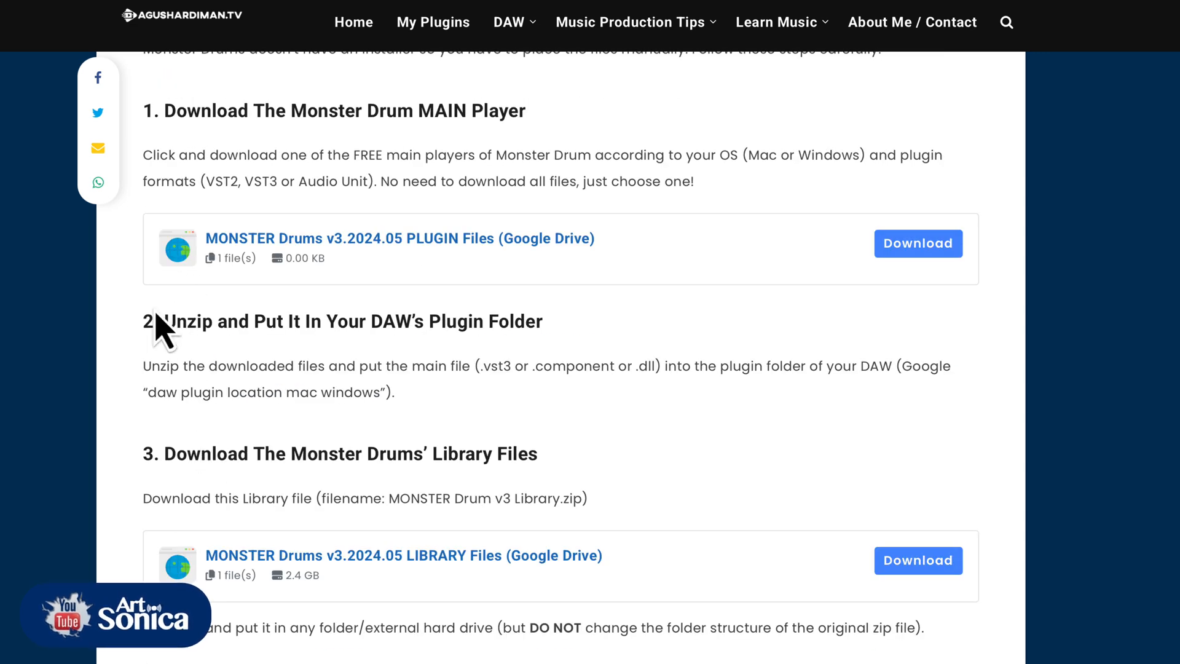
scroll(163, 489, down, 5)
scroll(169, 468, down, 5)
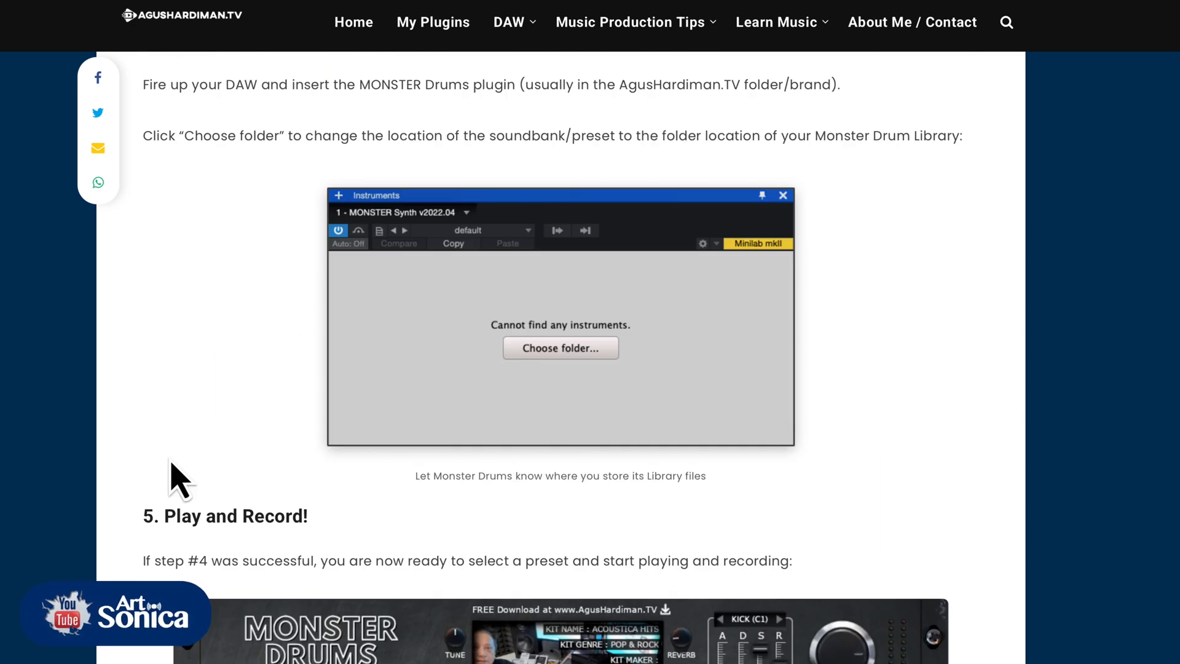
scroll(182, 504, up, 4)
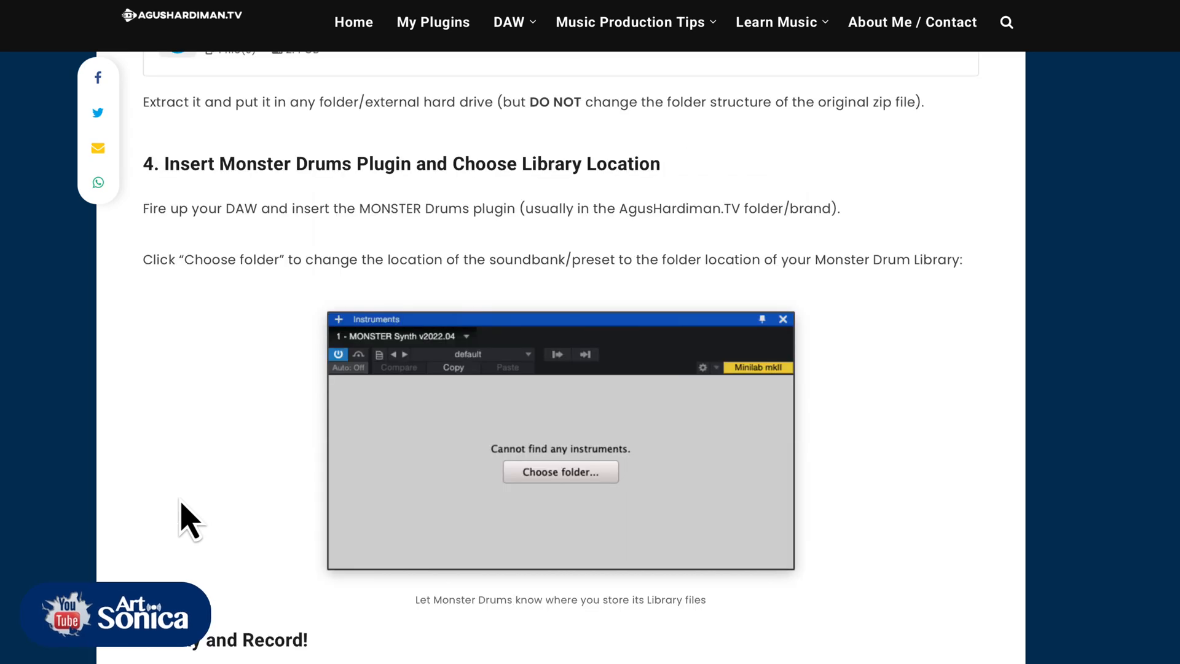
scroll(184, 513, up, 15)
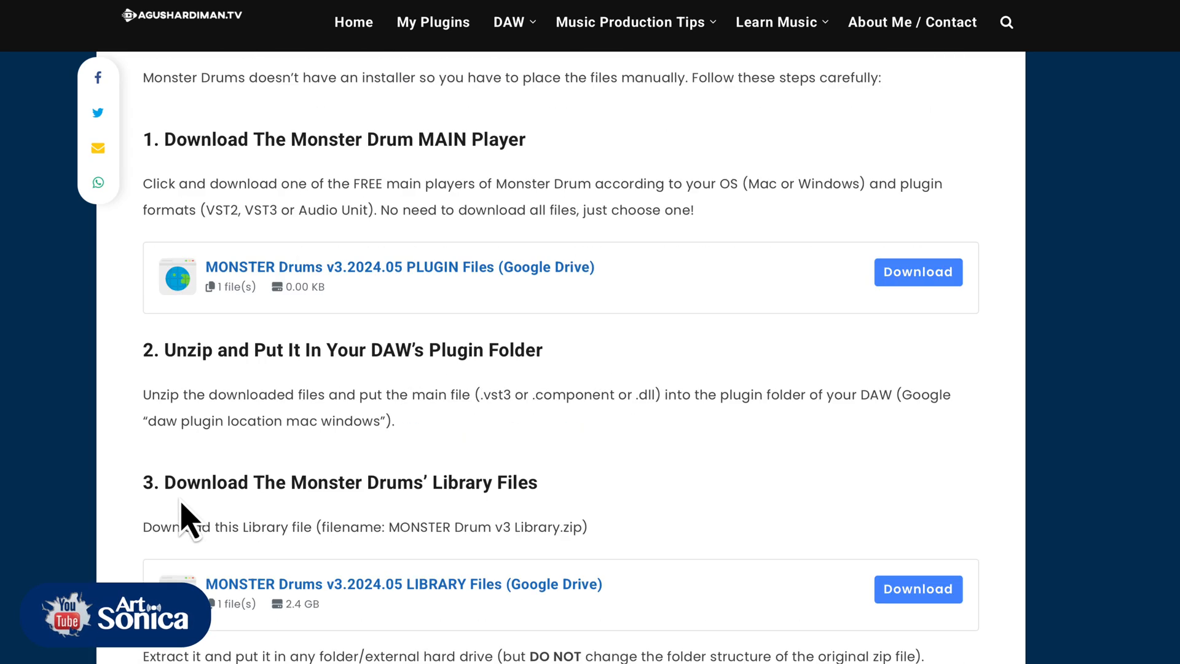
scroll(181, 504, down, 20)
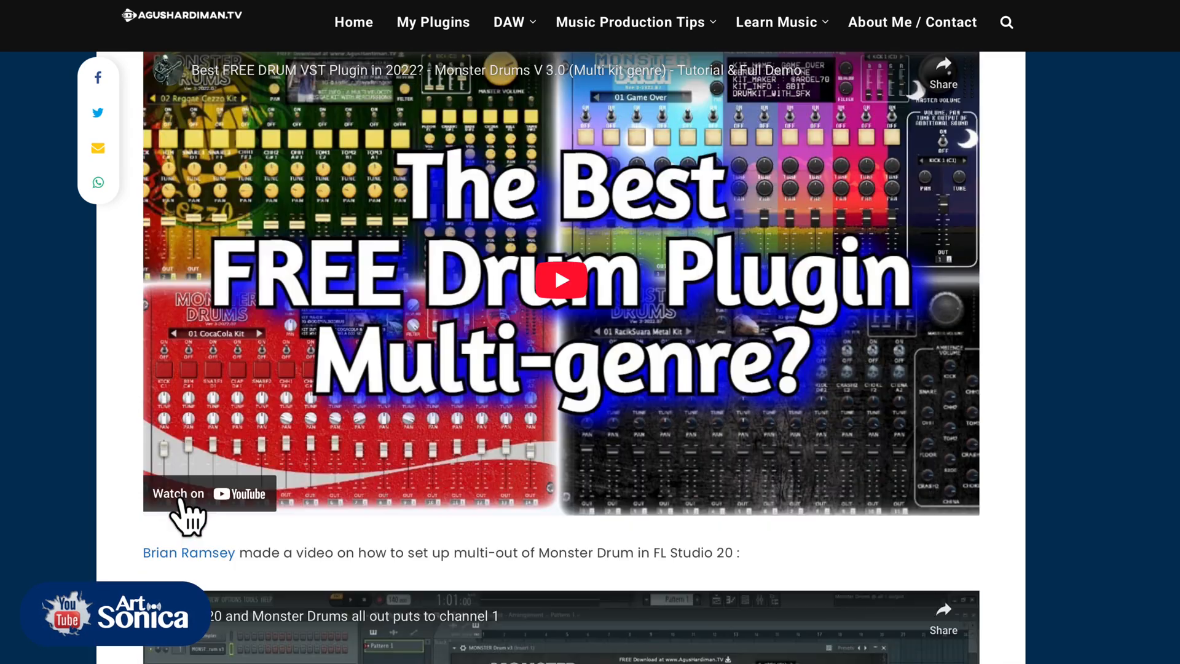
scroll(191, 520, up, 12)
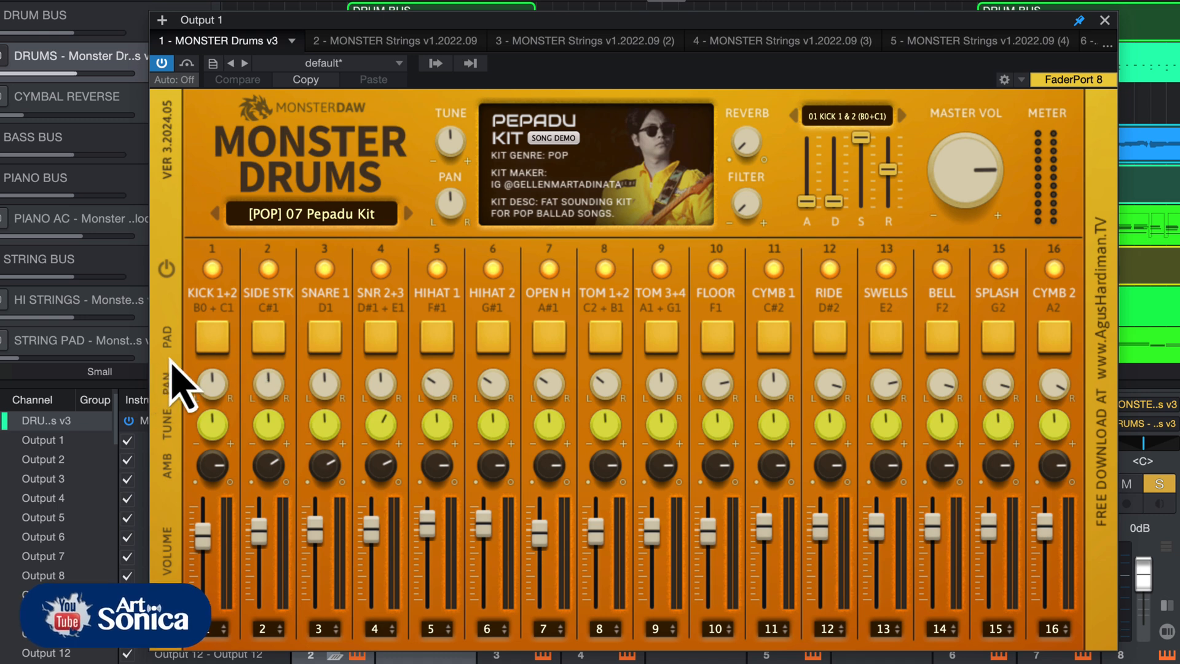
Switch back to Studio One and audition all sixteen pads of the Pepadu Kit in MONSTER Drums, from KICK 1+2 to CYMB 2.
click(215, 346)
click(266, 347)
click(317, 349)
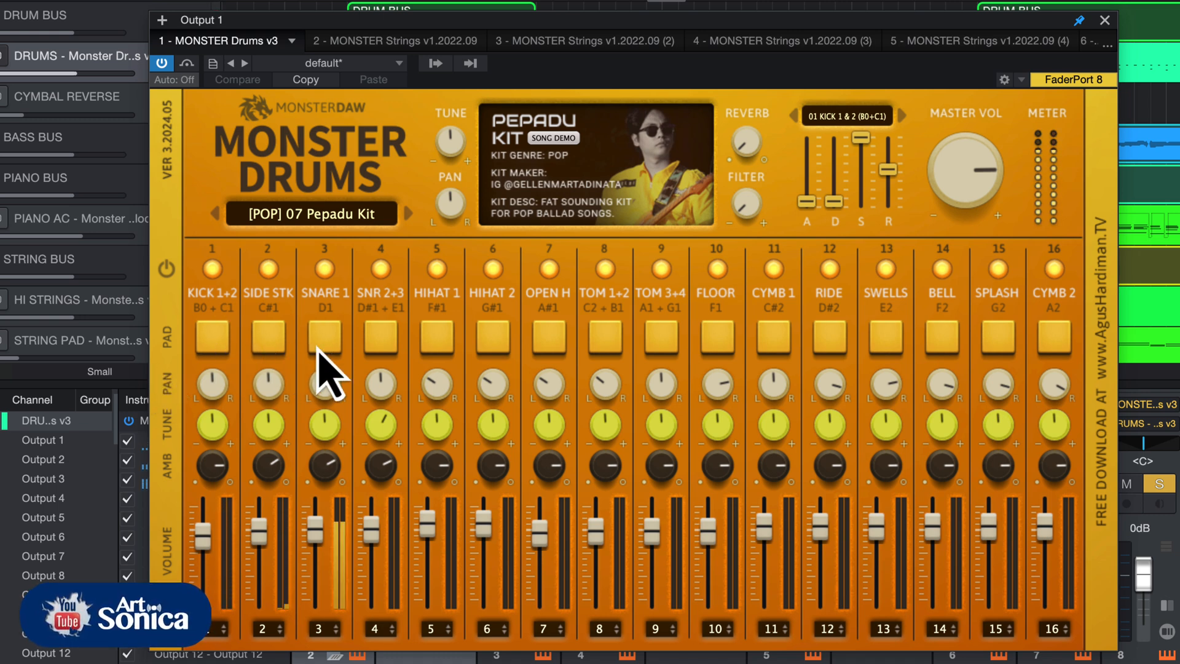
click(367, 345)
click(448, 338)
click(506, 342)
click(550, 341)
click(597, 348)
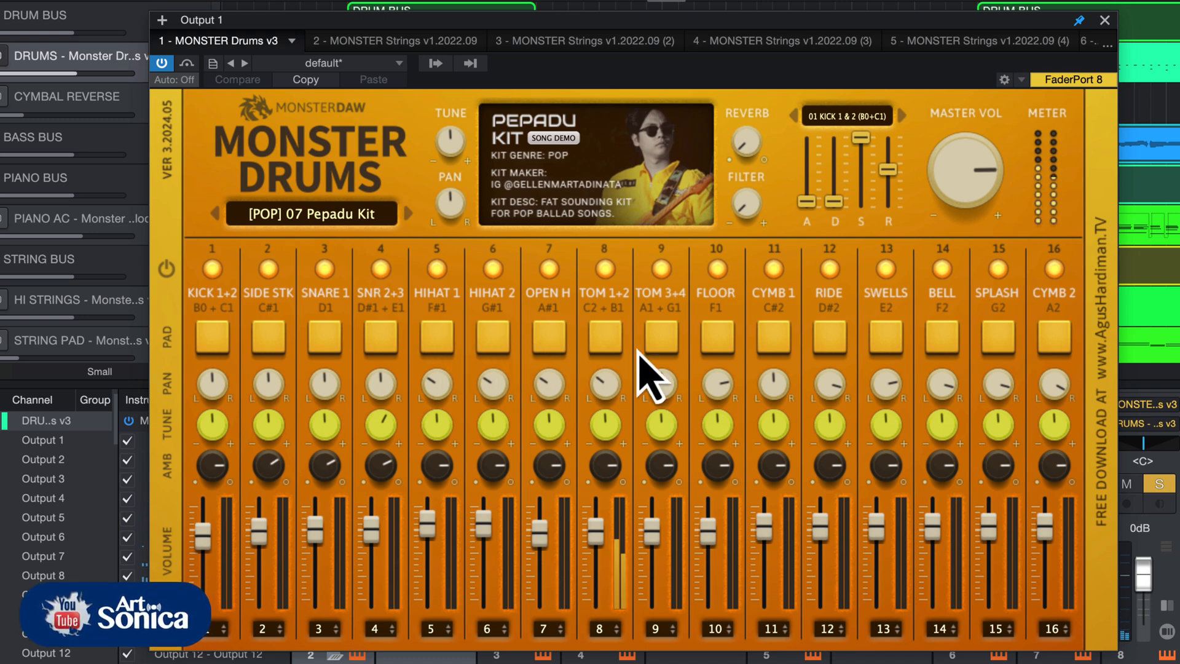
click(674, 349)
click(708, 345)
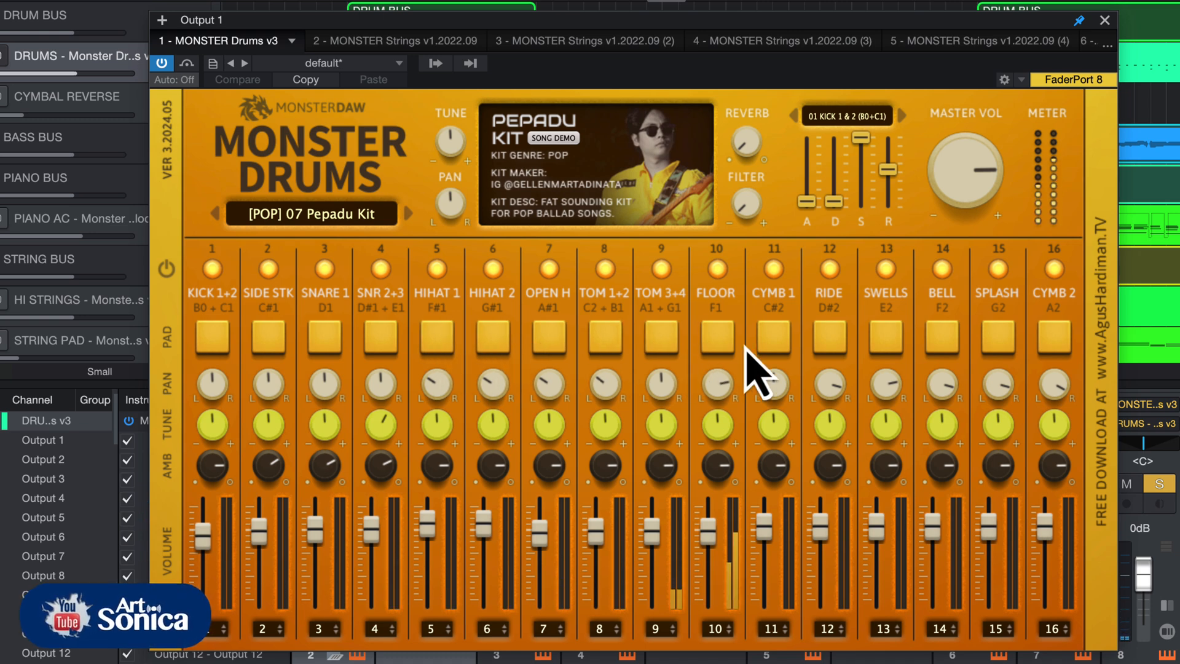
click(775, 344)
click(827, 344)
click(885, 348)
click(942, 345)
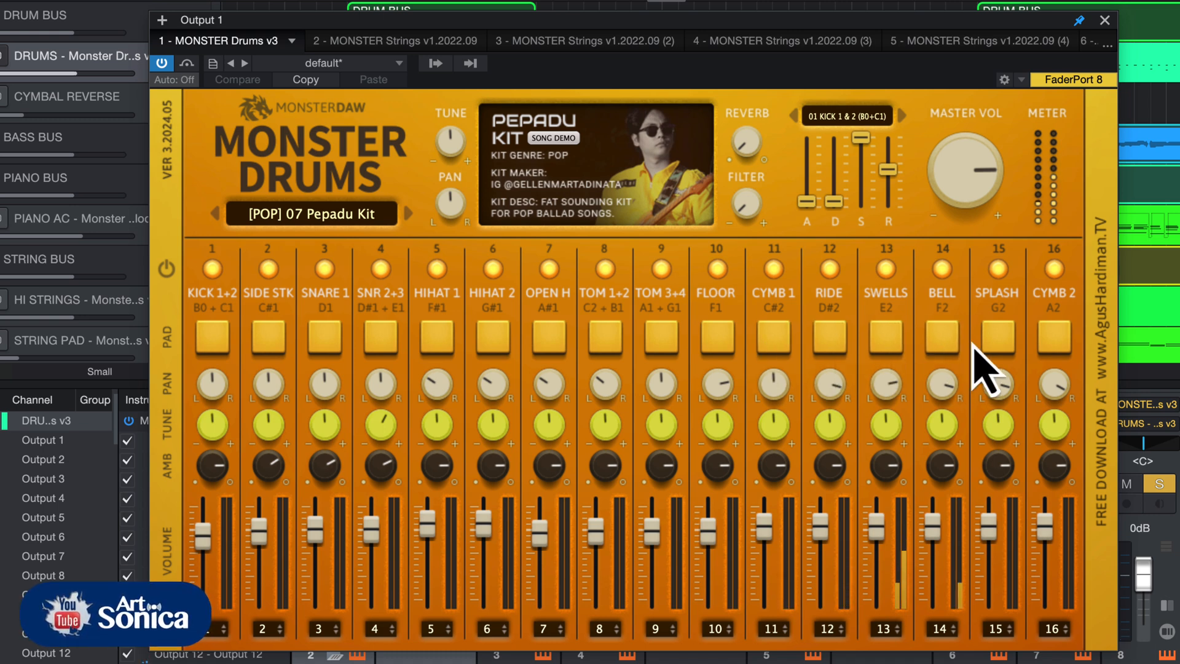
click(997, 344)
click(1065, 340)
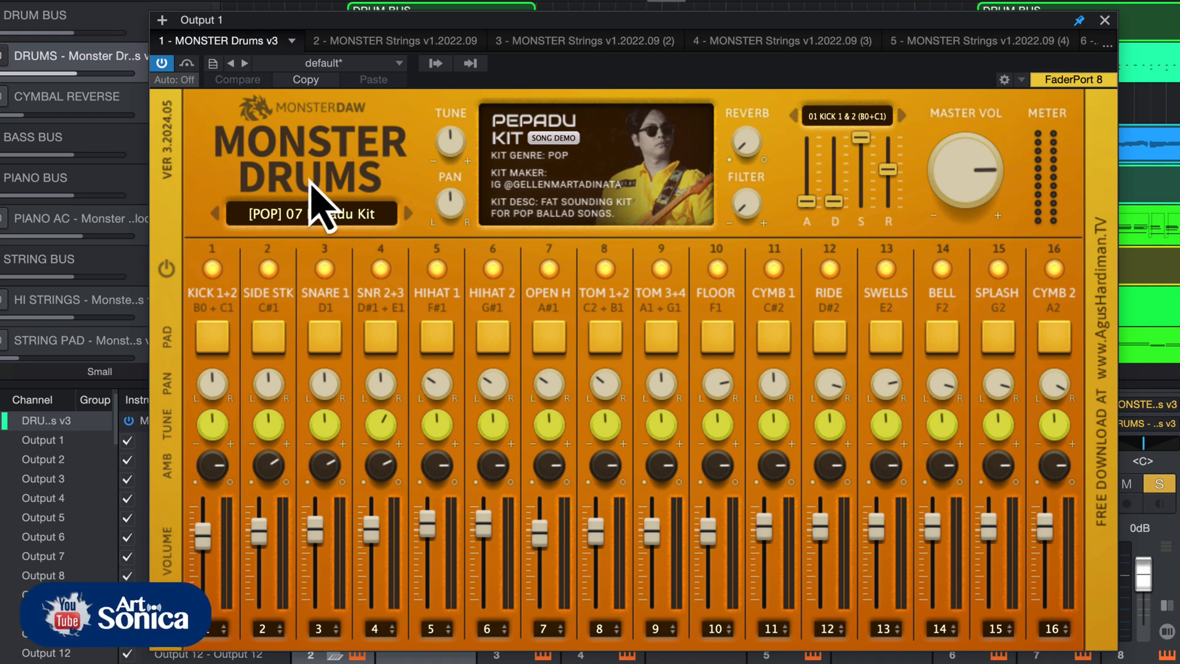
View the kits available under the 01 POP category in MONSTER Drums without changing the loaded kit.
click(312, 222)
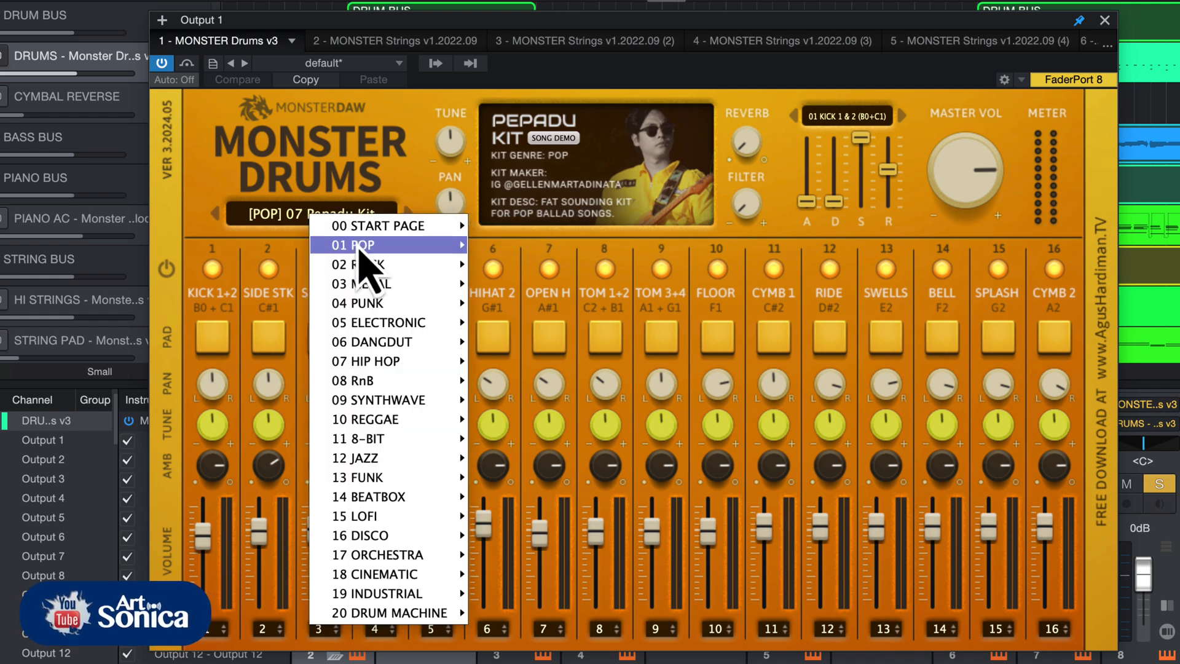
mouse_move(355, 245)
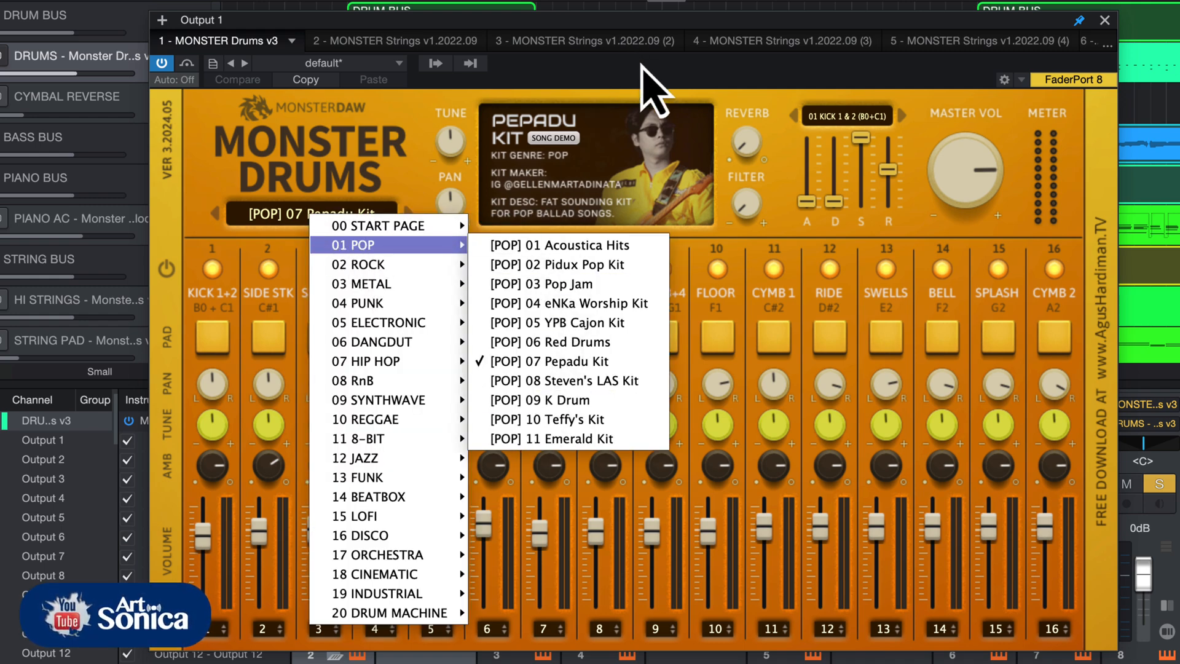
click(649, 87)
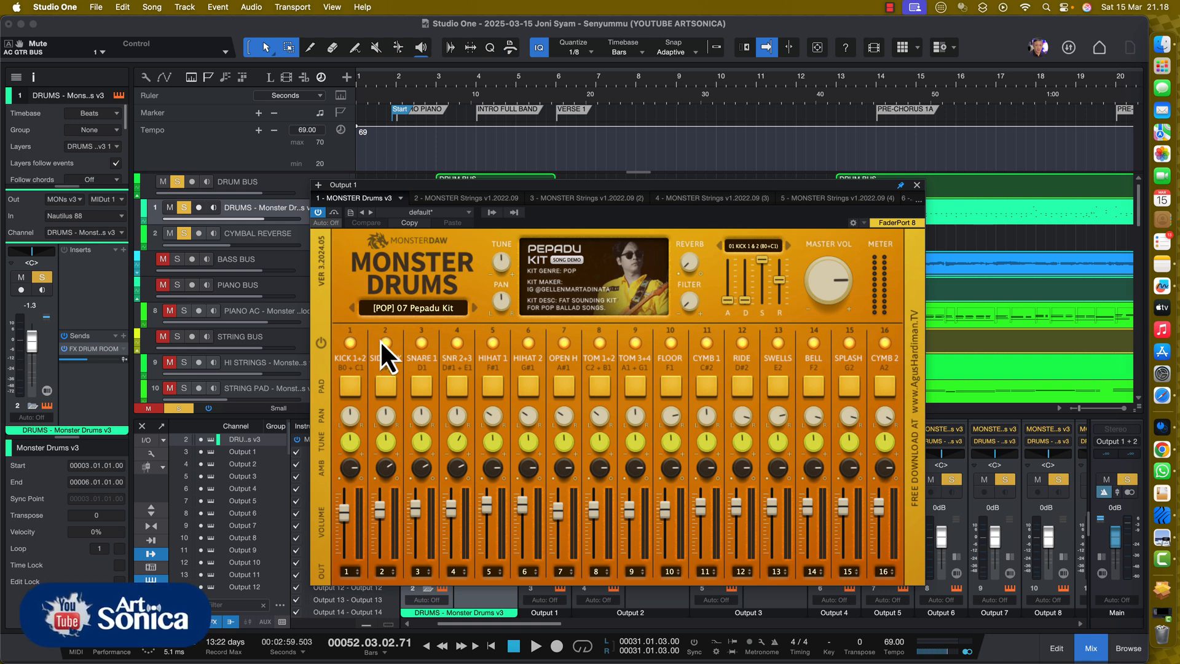
Load the START PAGE preset in MONSTER Drums to read its multi-output notes, and close the instrument window.
click(396, 309)
mouse_move(417, 316)
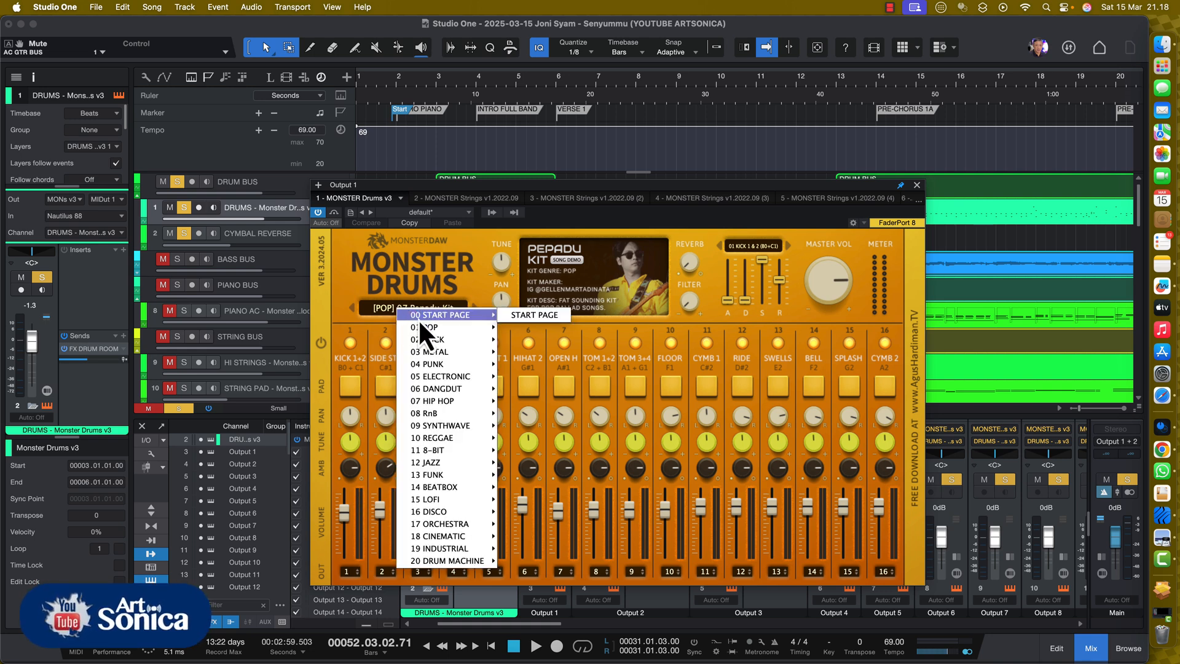
click(530, 316)
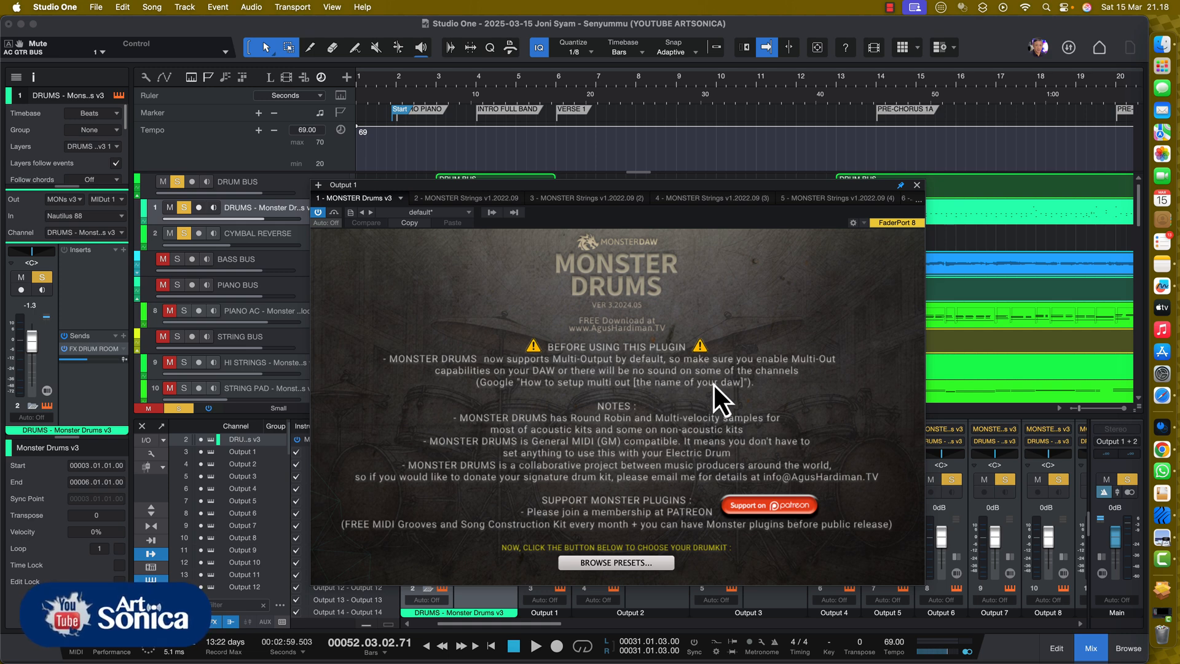
click(916, 186)
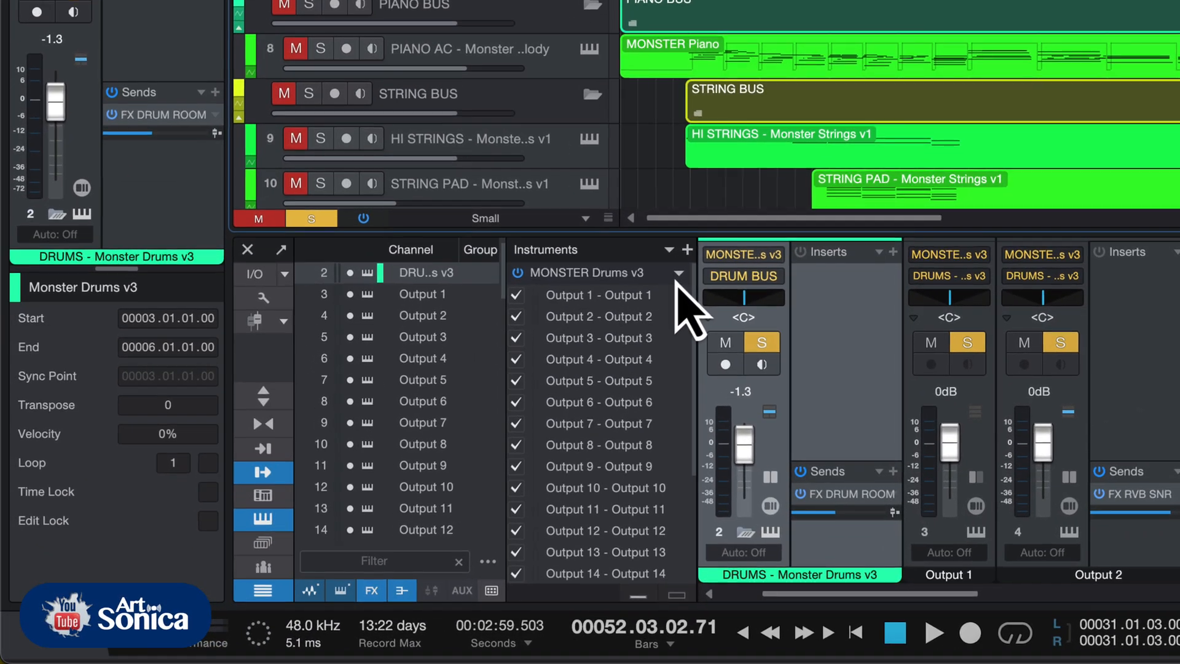
View the MONSTER Drums v3 options in the mixer's instrument list, and collapse its list of individual outputs.
click(389, 440)
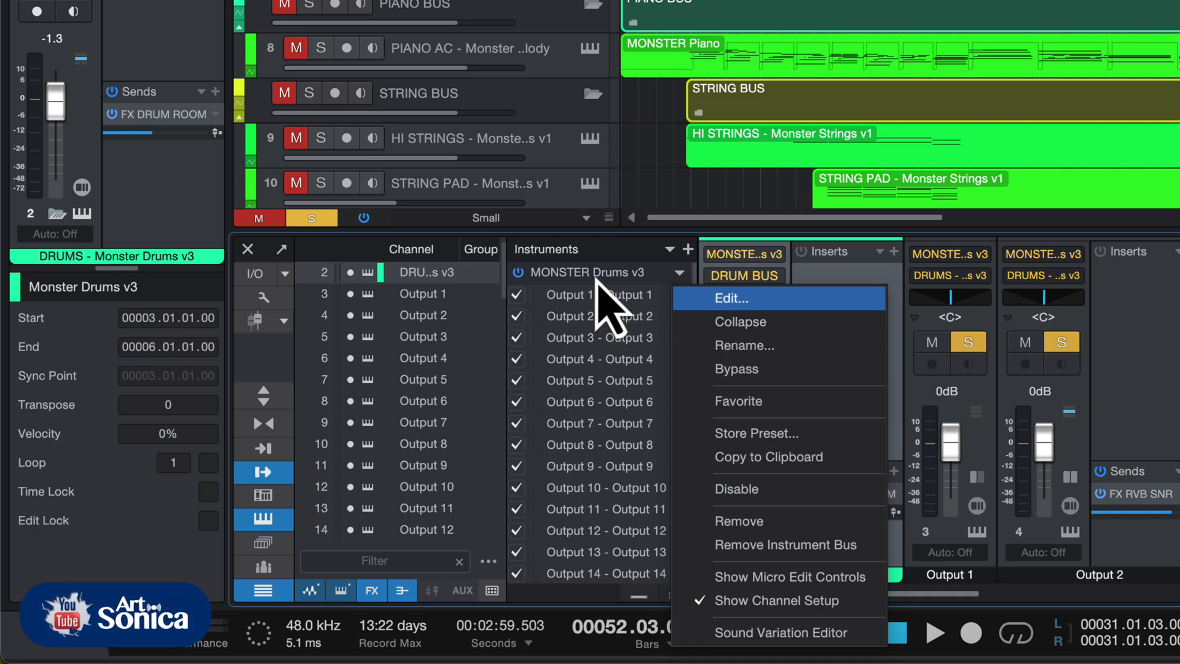
click(602, 286)
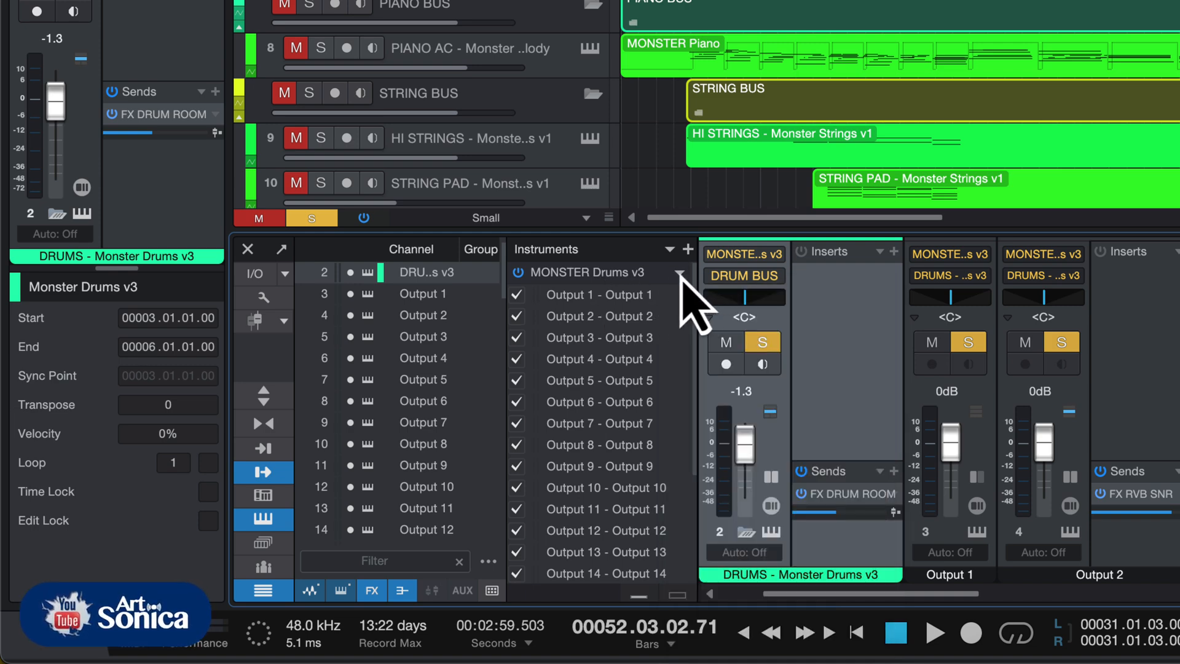
click(679, 273)
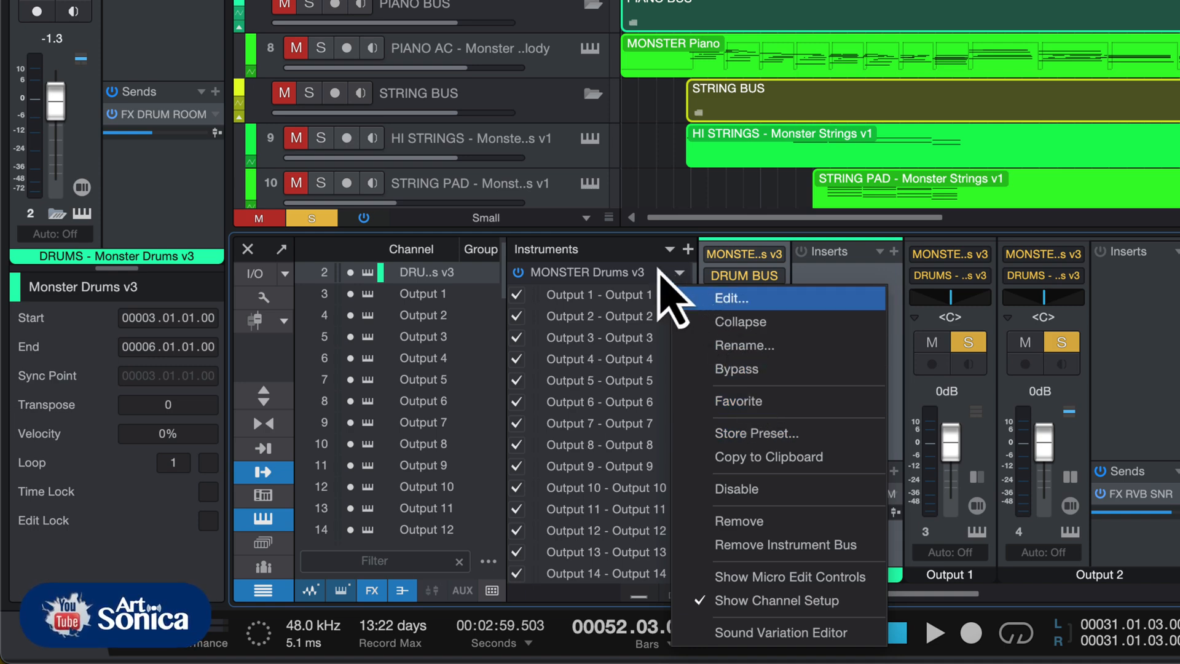
click(629, 251)
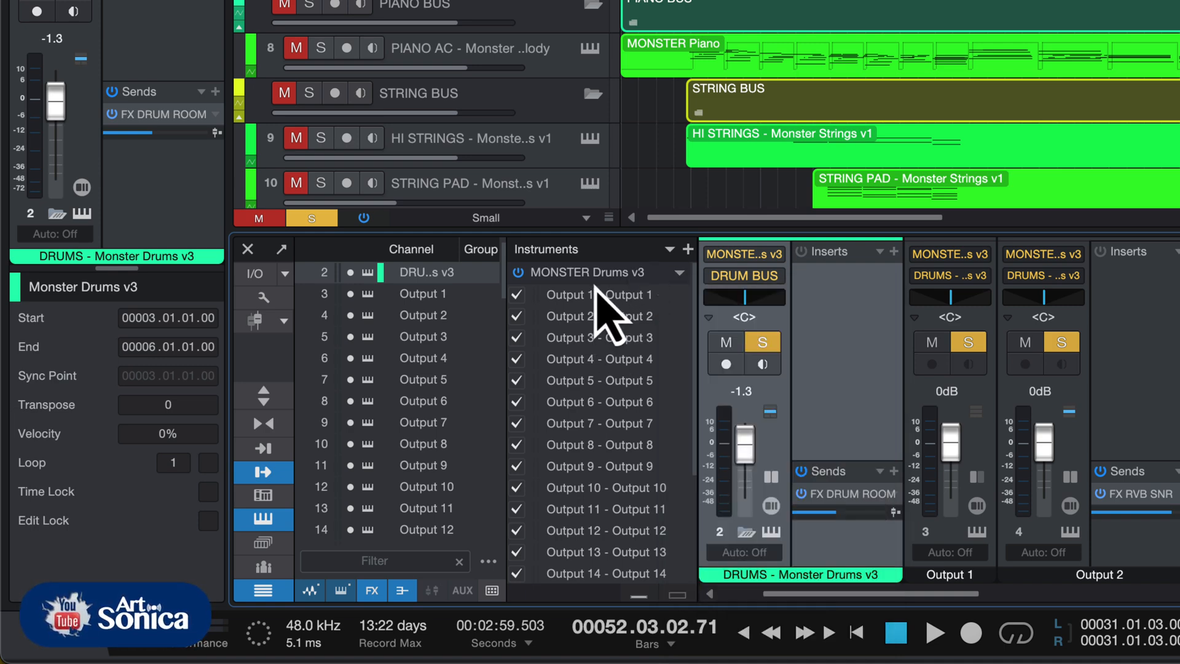
click(595, 280)
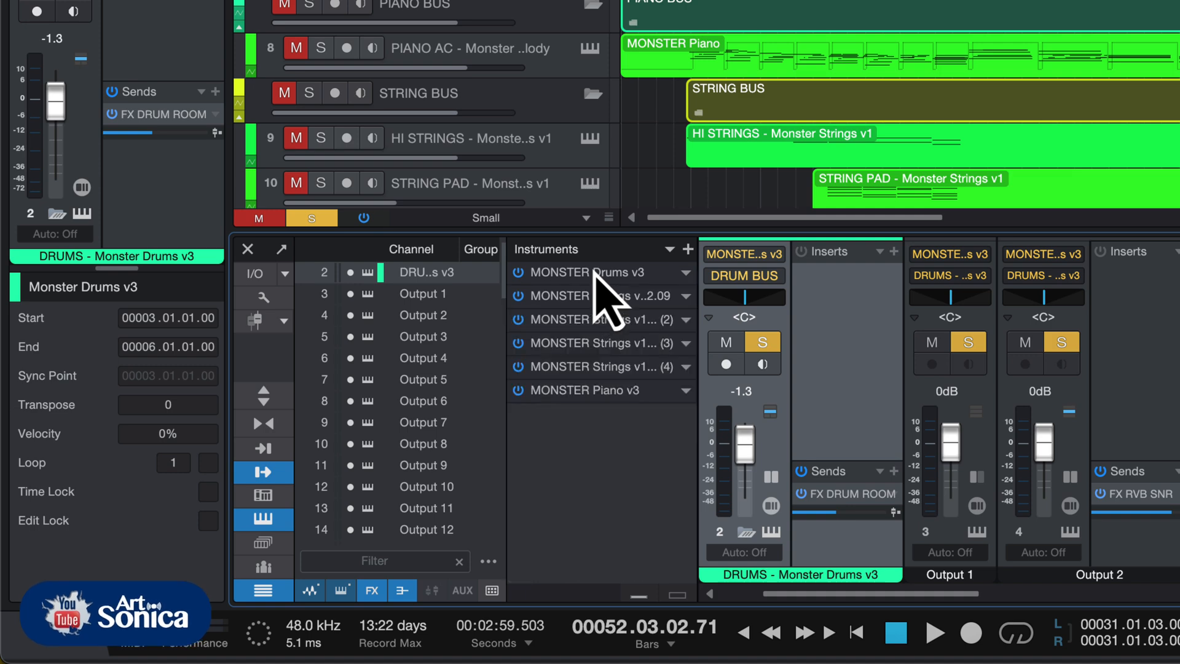
click(595, 273)
click(594, 272)
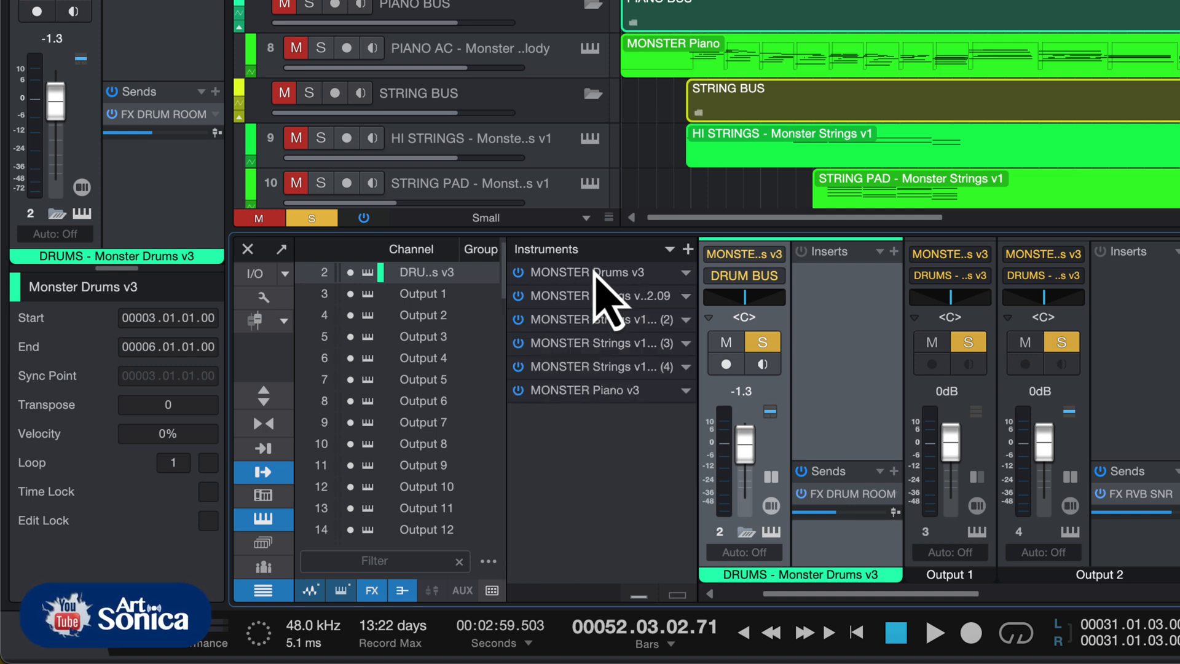
Expand the MONSTER Drums v3 outputs in the mixer's instrument list and deactivate Output 2 through Output 8.
click(595, 272)
click(518, 316)
click(520, 337)
click(519, 359)
click(517, 381)
click(518, 400)
click(519, 421)
click(521, 443)
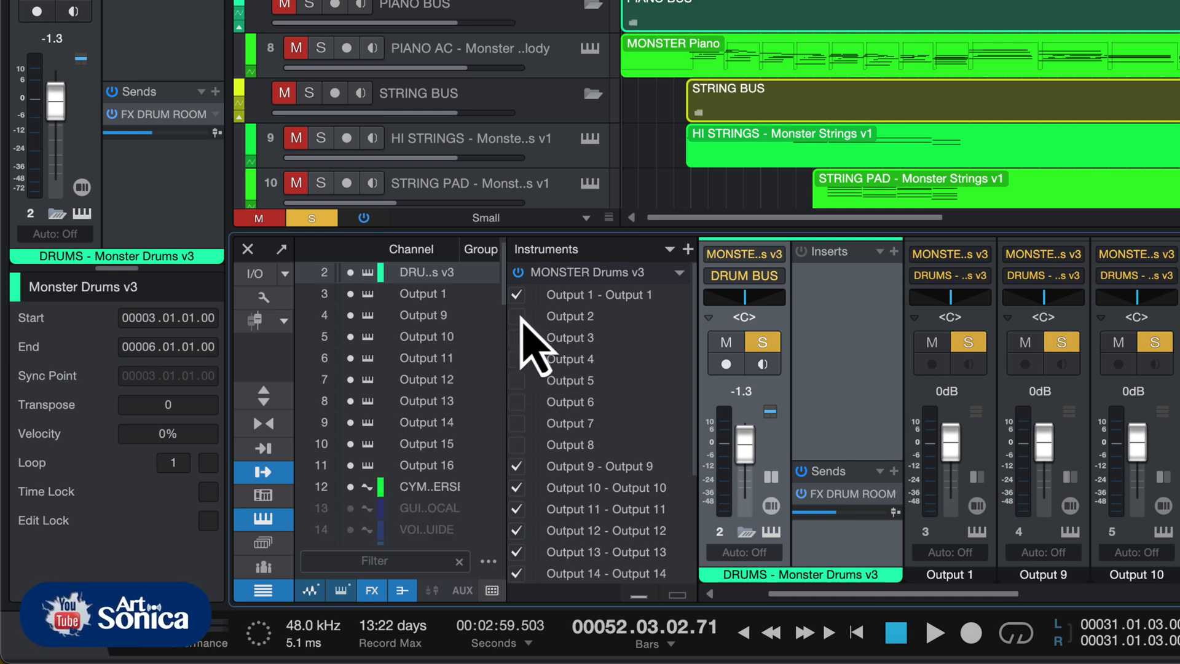
Reactivate Output 2 through Output 8 of MONSTER Drums v3 and check its complete list of outputs.
click(518, 316)
click(517, 338)
click(518, 359)
click(517, 380)
click(517, 402)
click(518, 424)
click(518, 444)
scroll(596, 504, down, 5)
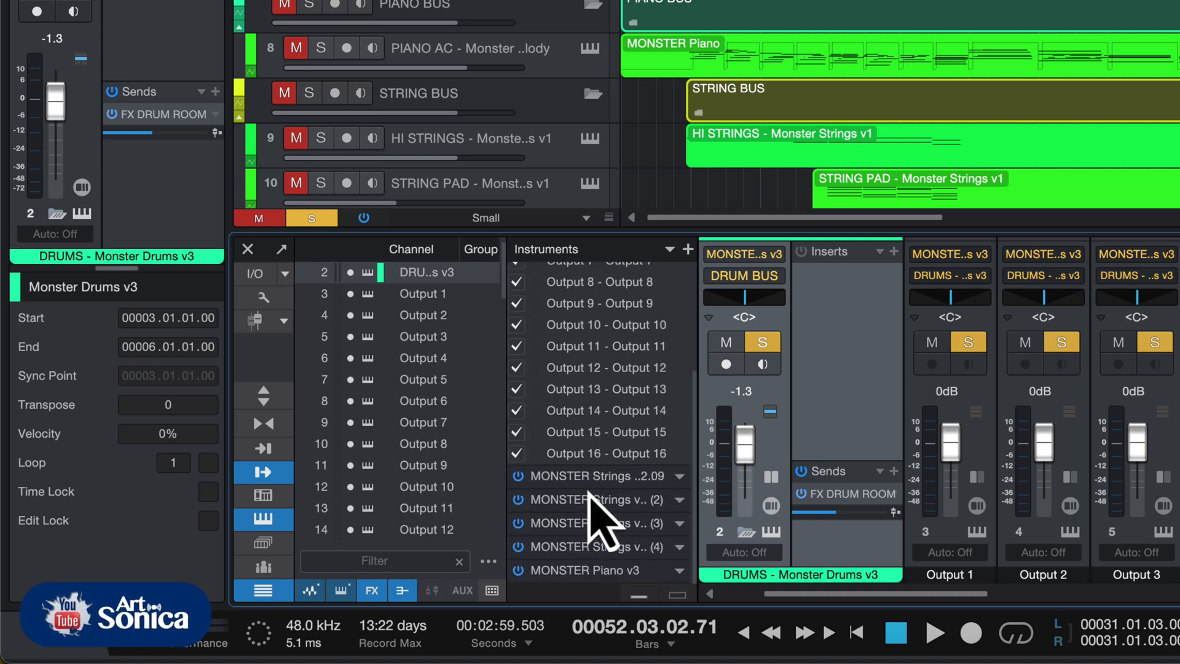
scroll(594, 486, up, 3)
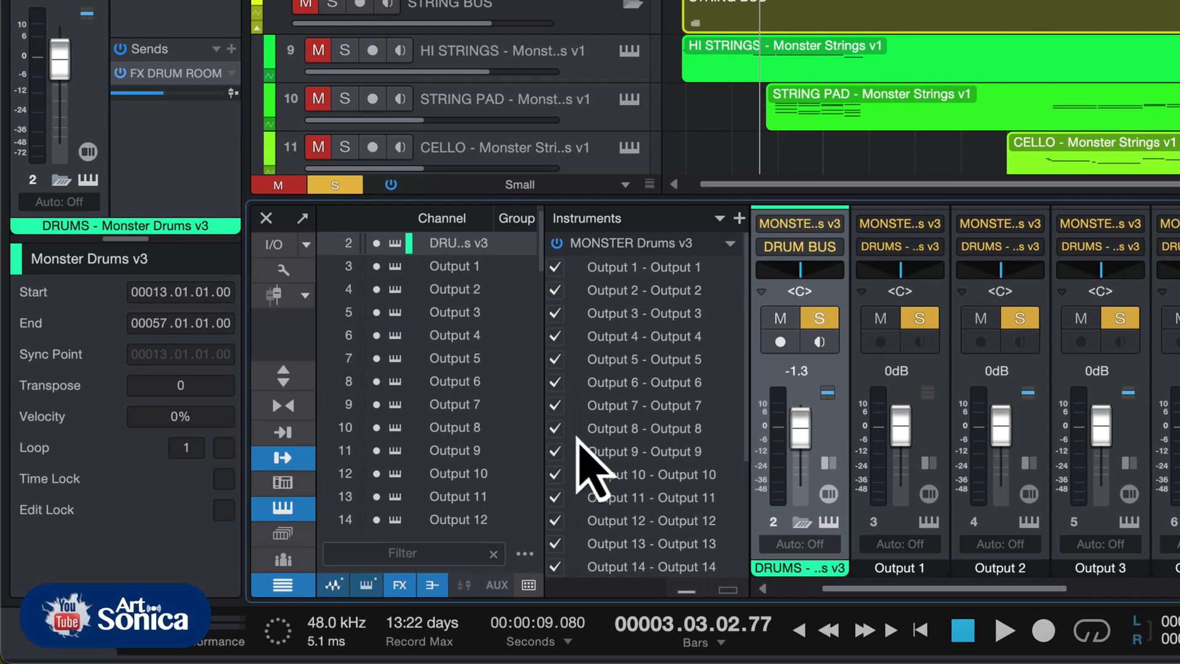
scroll(663, 495, down, 3)
scroll(672, 495, up, 3)
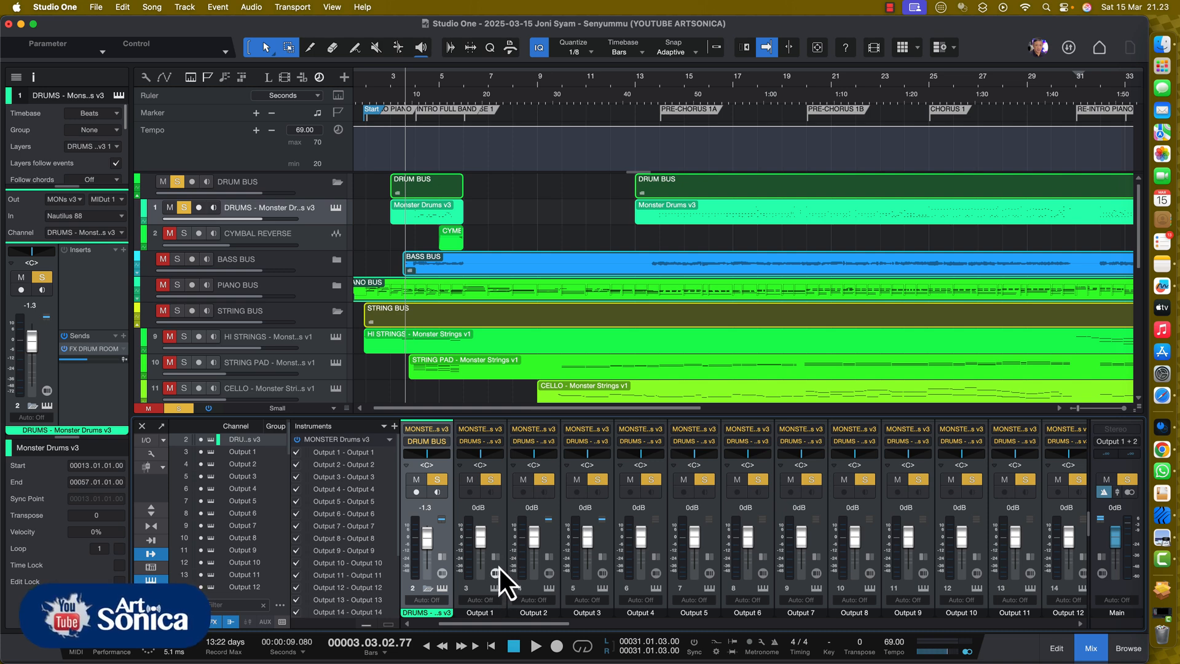
View the sends of the Output 3 channel, and play the soloed drums to check the individual output meters.
click(601, 558)
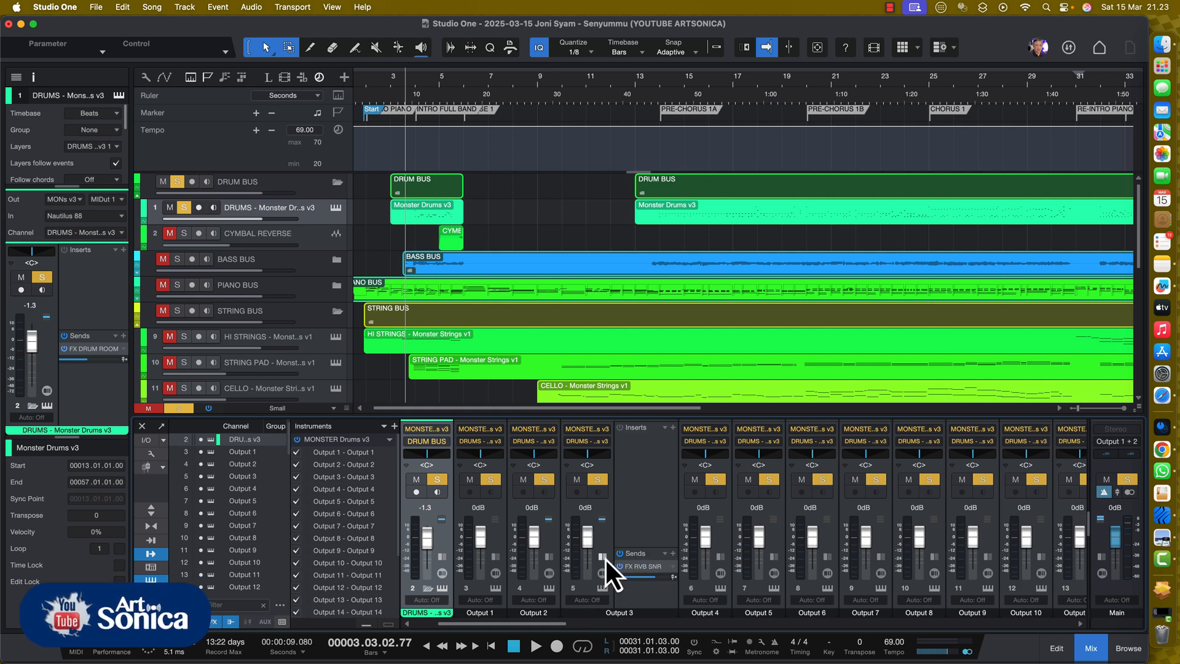
click(605, 558)
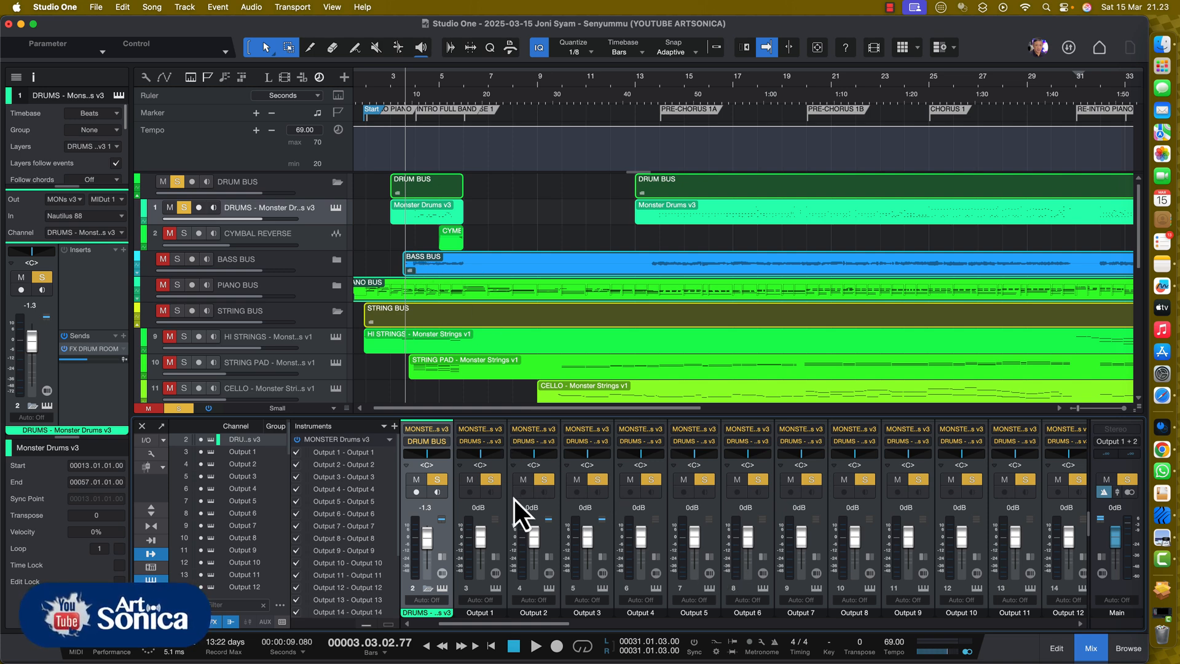
key(space)
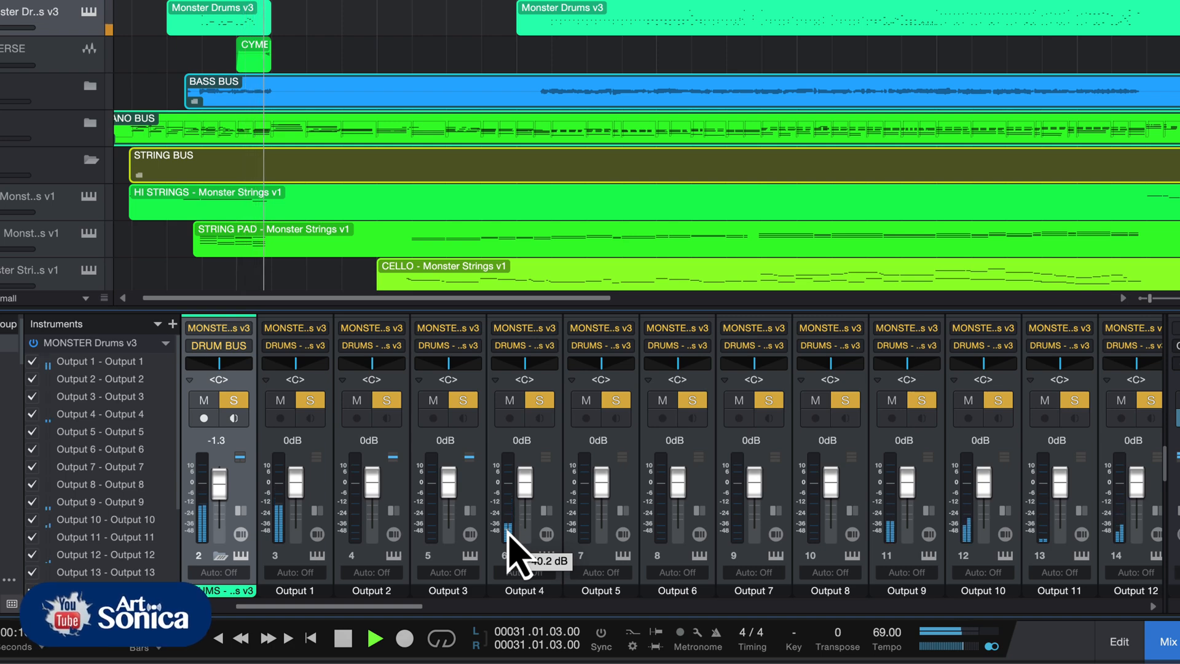
key(space)
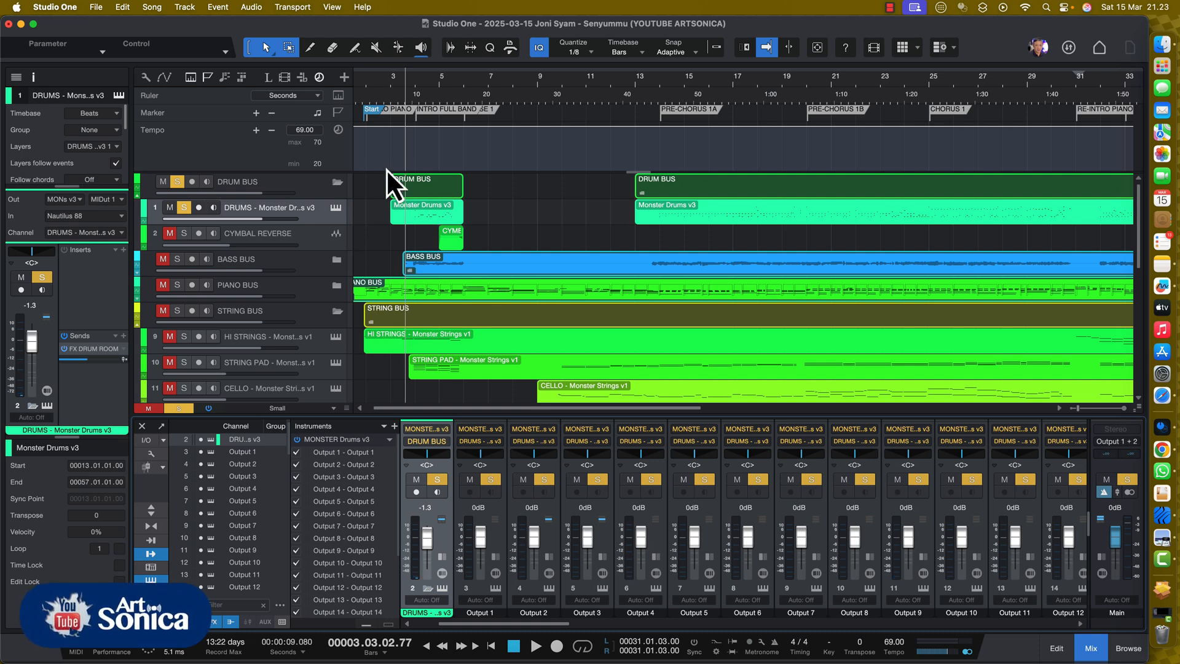
Open the intro's Monster Drums v3 part enlarged in the note editor and select its E 2 swell note before bar 4.
click(433, 216)
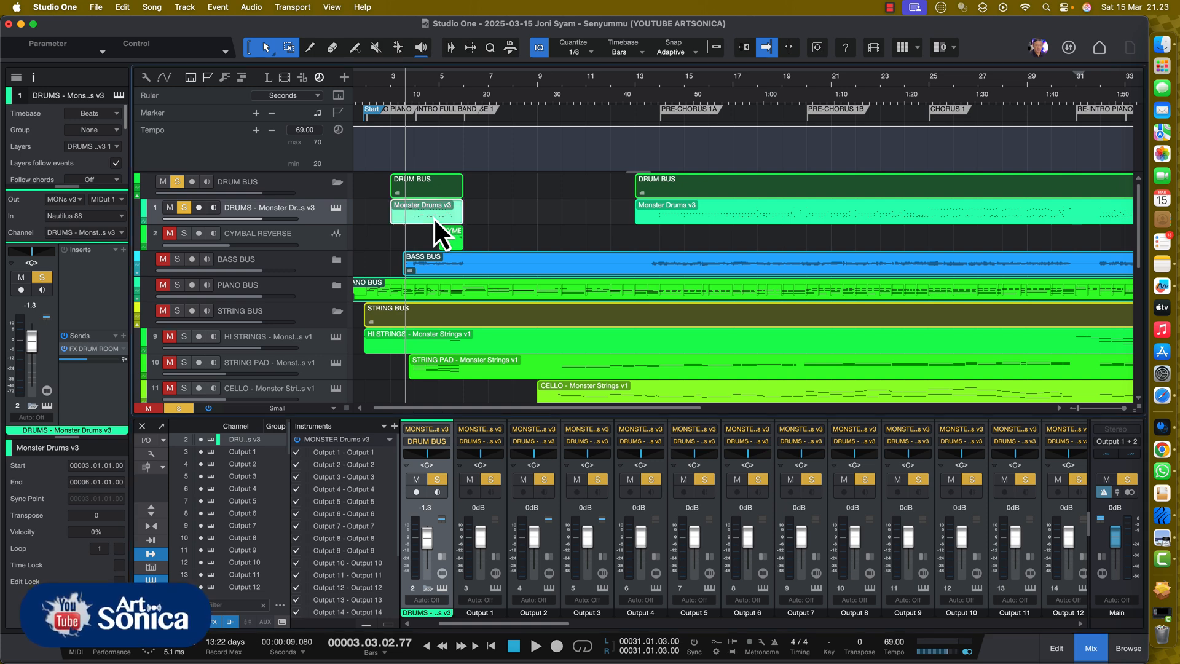
double_click(433, 216)
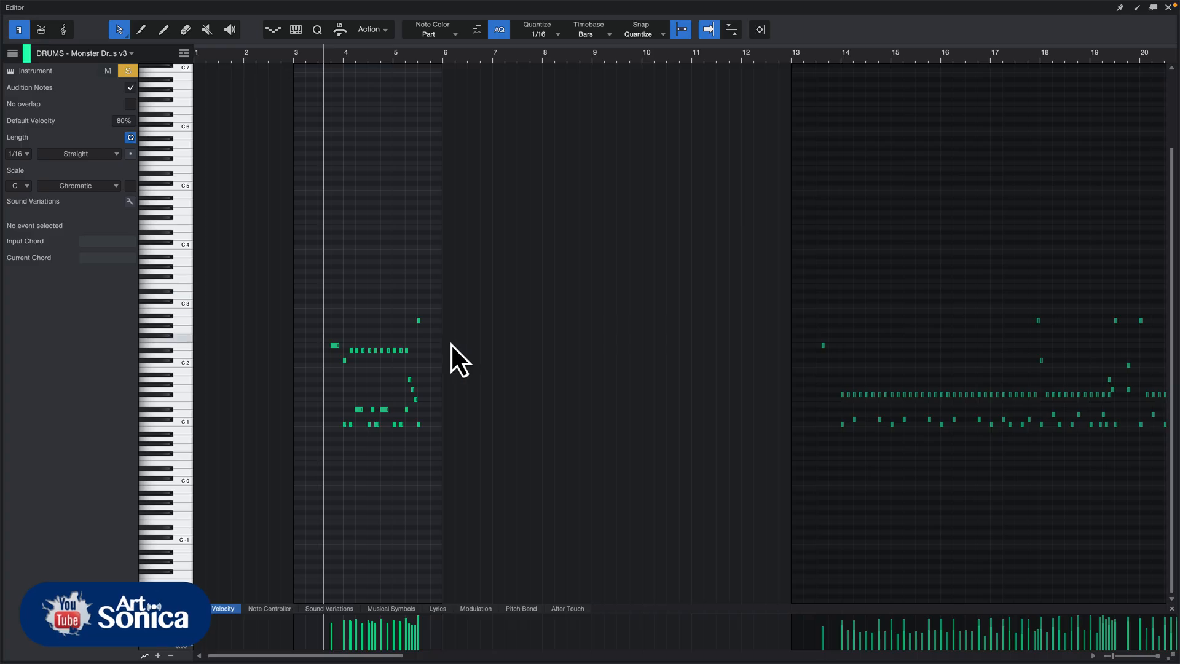
key(e)
key(e)
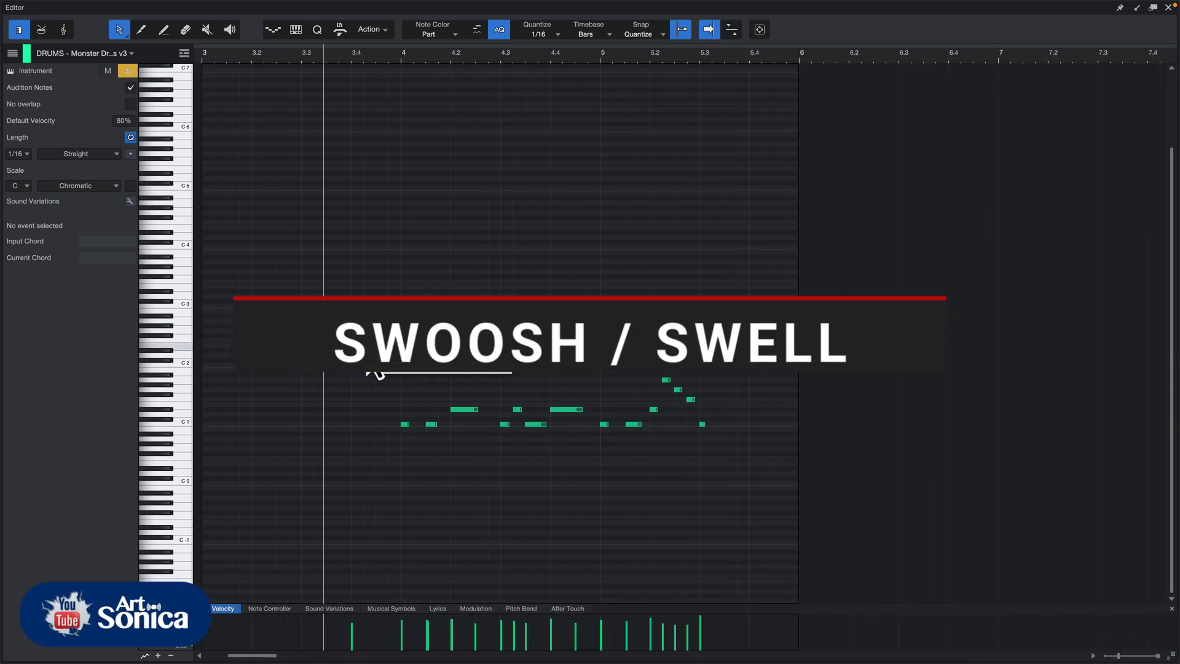
click(367, 345)
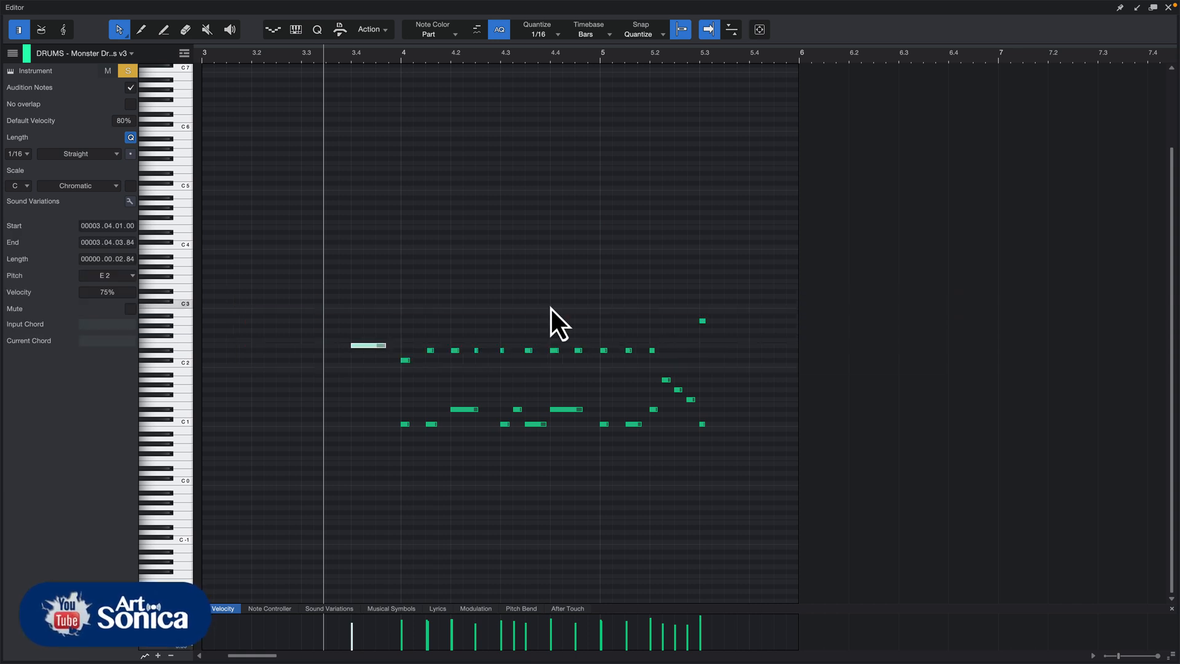
Play the intro drum part in a closer view of the note editor, and stop playback.
key(space)
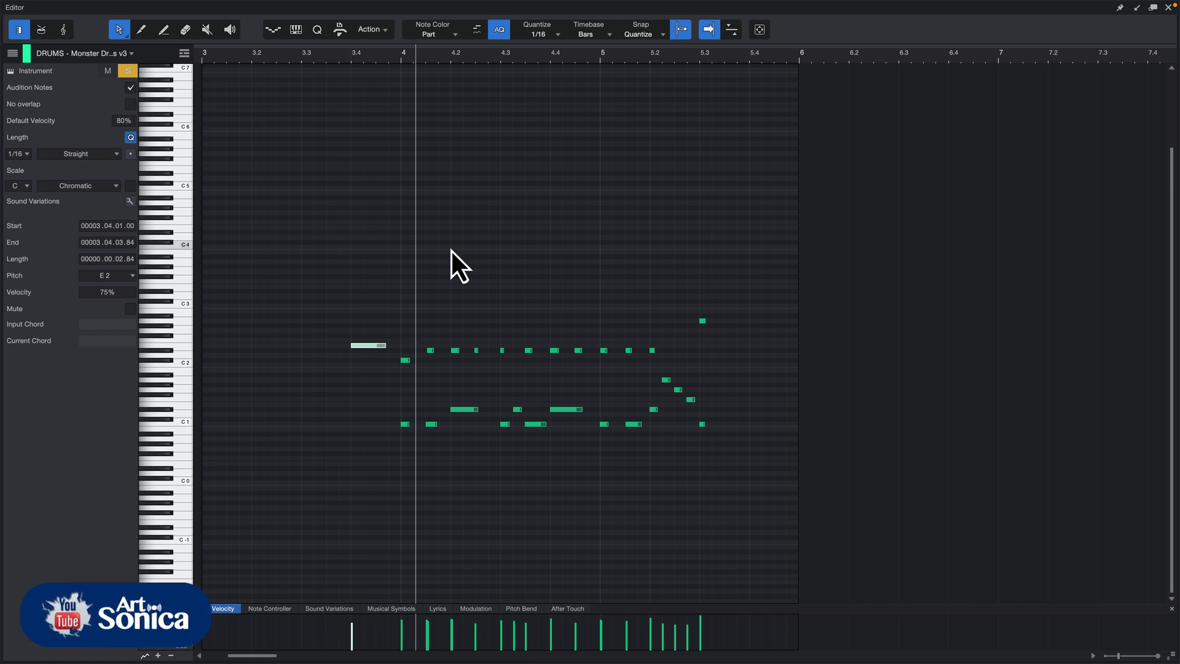
key(e)
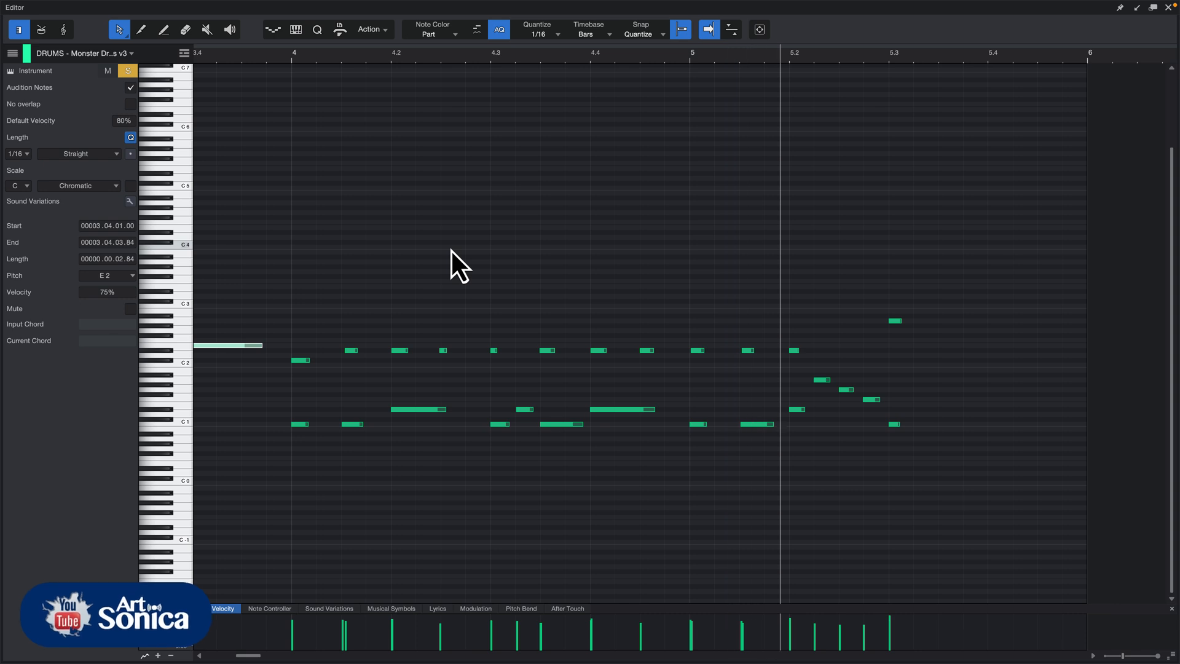
key(space)
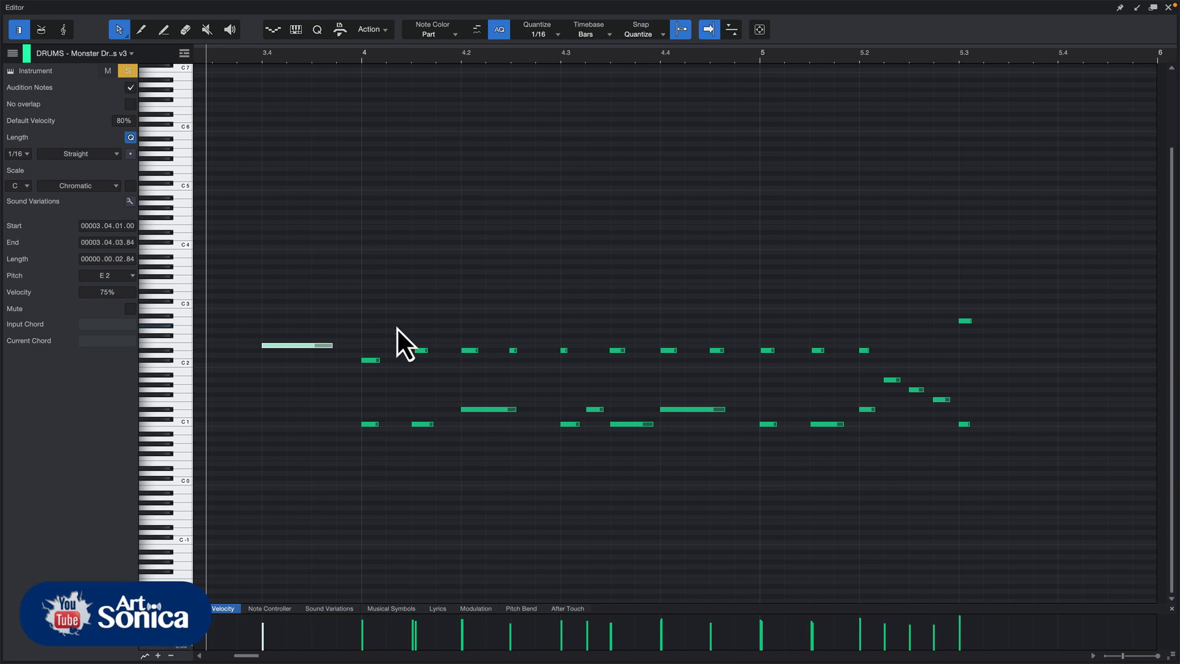
Audition individual notes of the intro drum part, from the D# 2 note in beat 4.1 to the D# 1 note after beat 4.3.
click(422, 351)
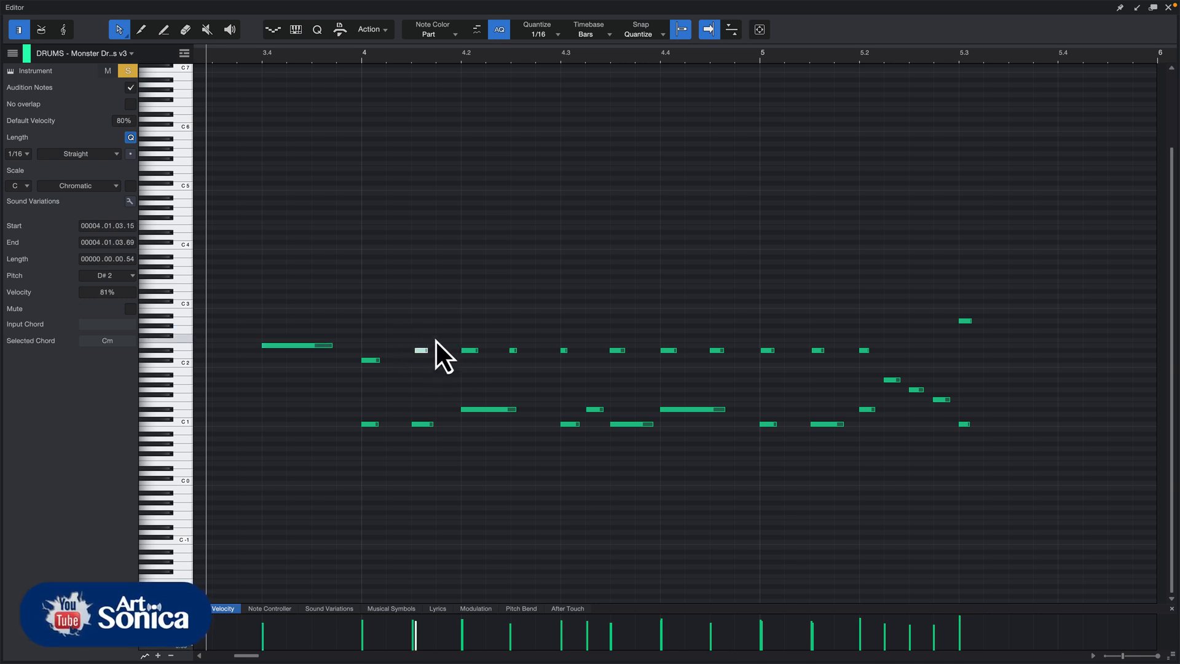
key(Right)
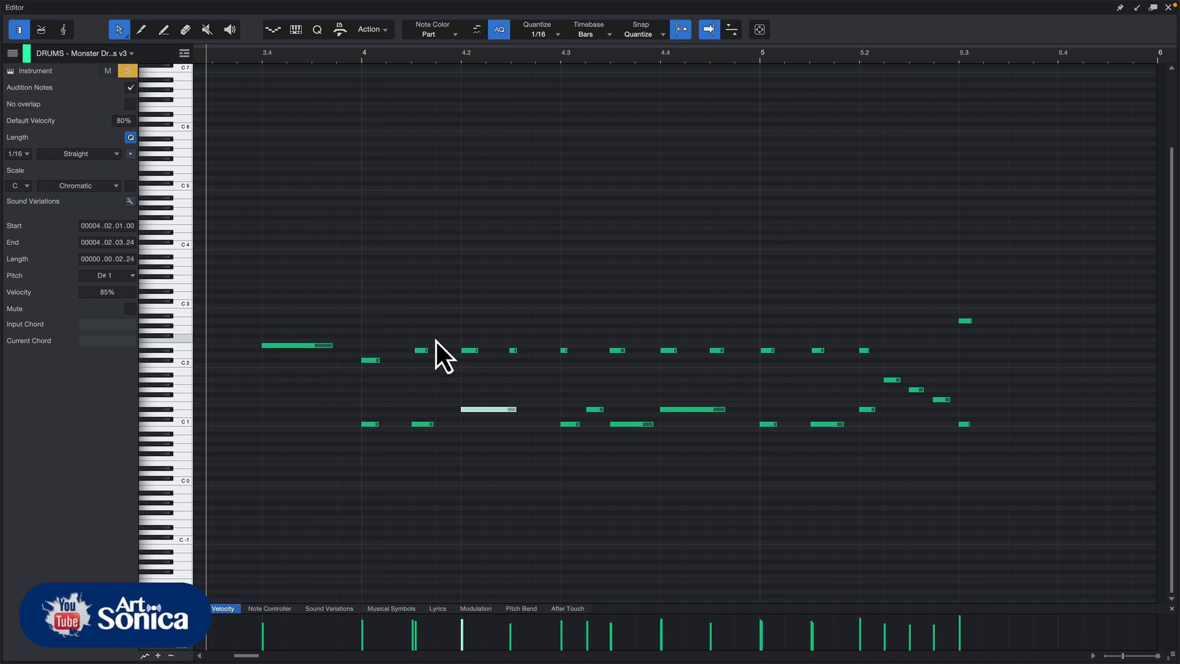
key(Right)
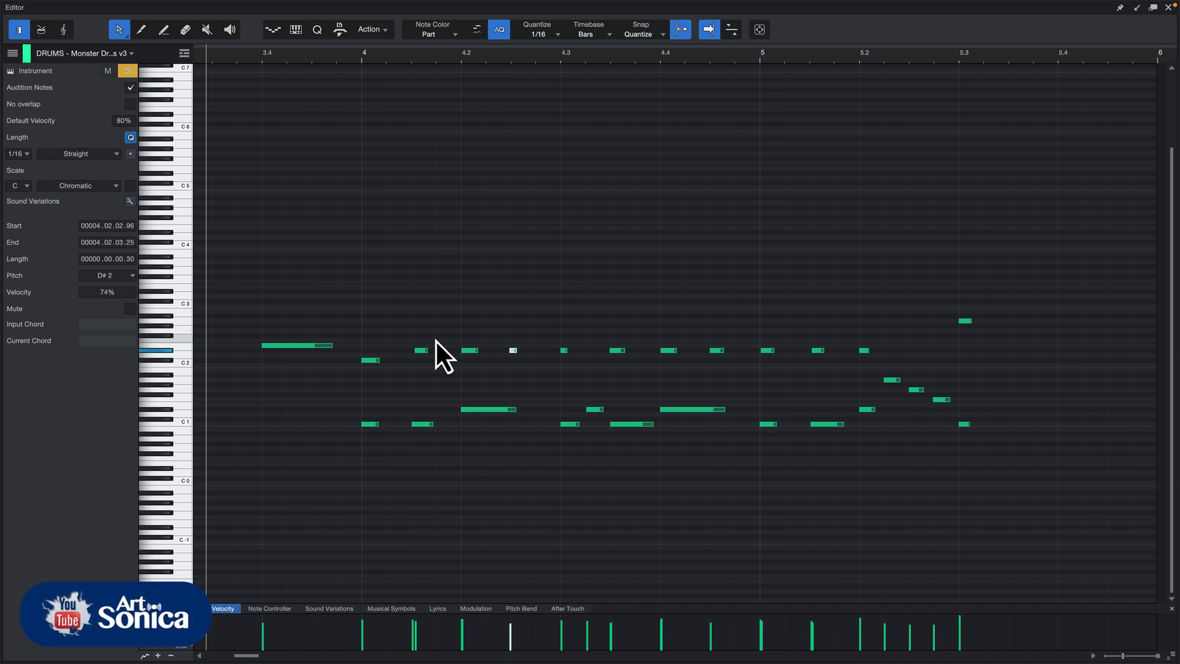
key(Right)
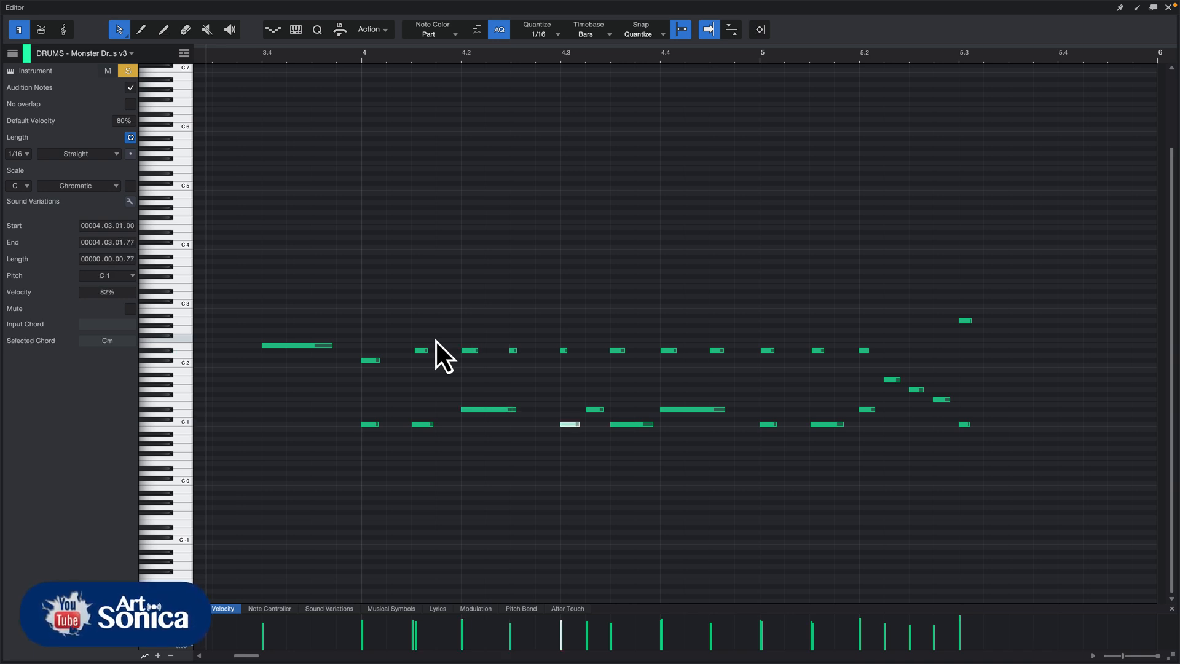
key(Right)
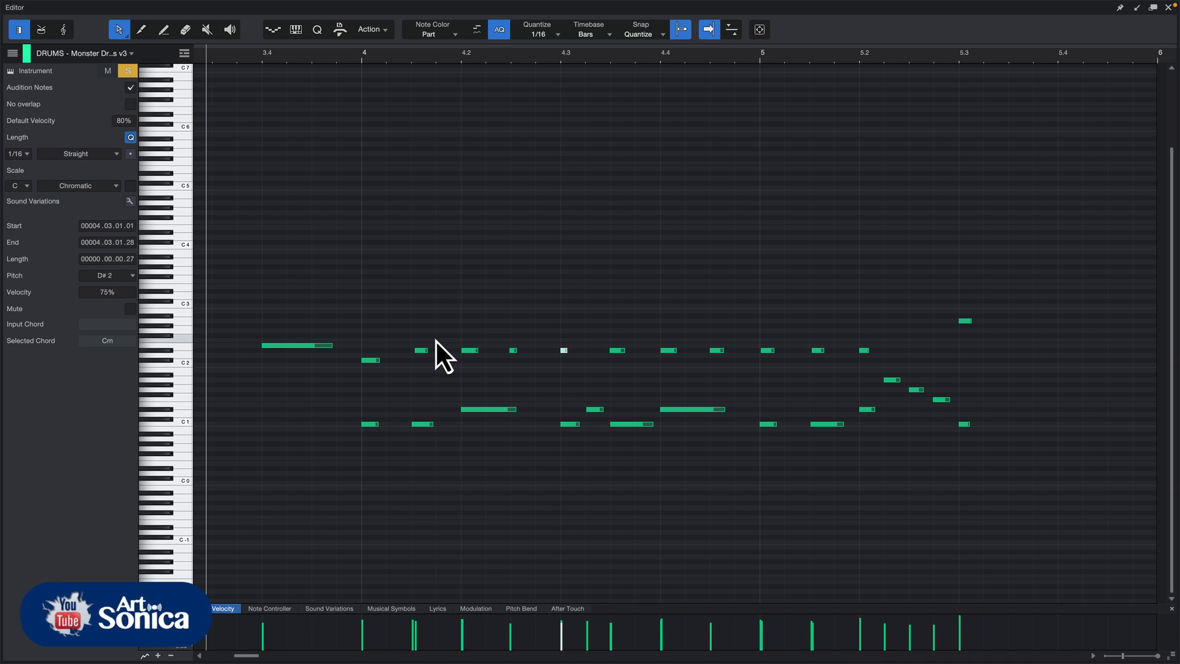
key(Right)
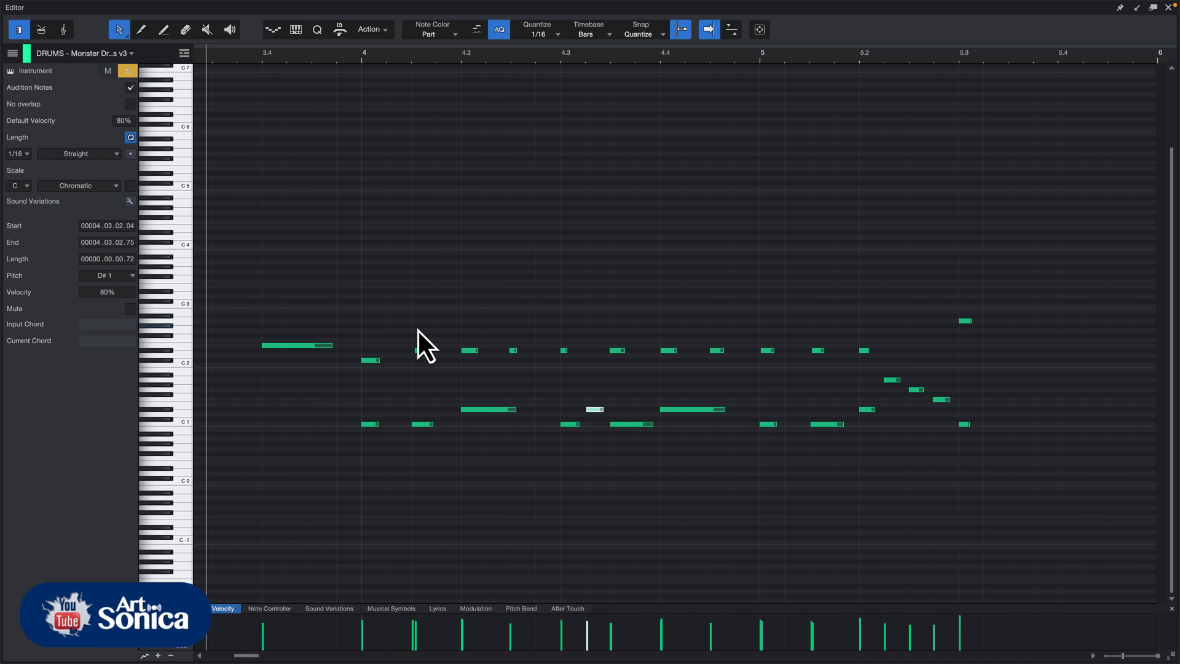
Play the intro drum part again in a wider view, and close the note editor.
key(w)
key(space)
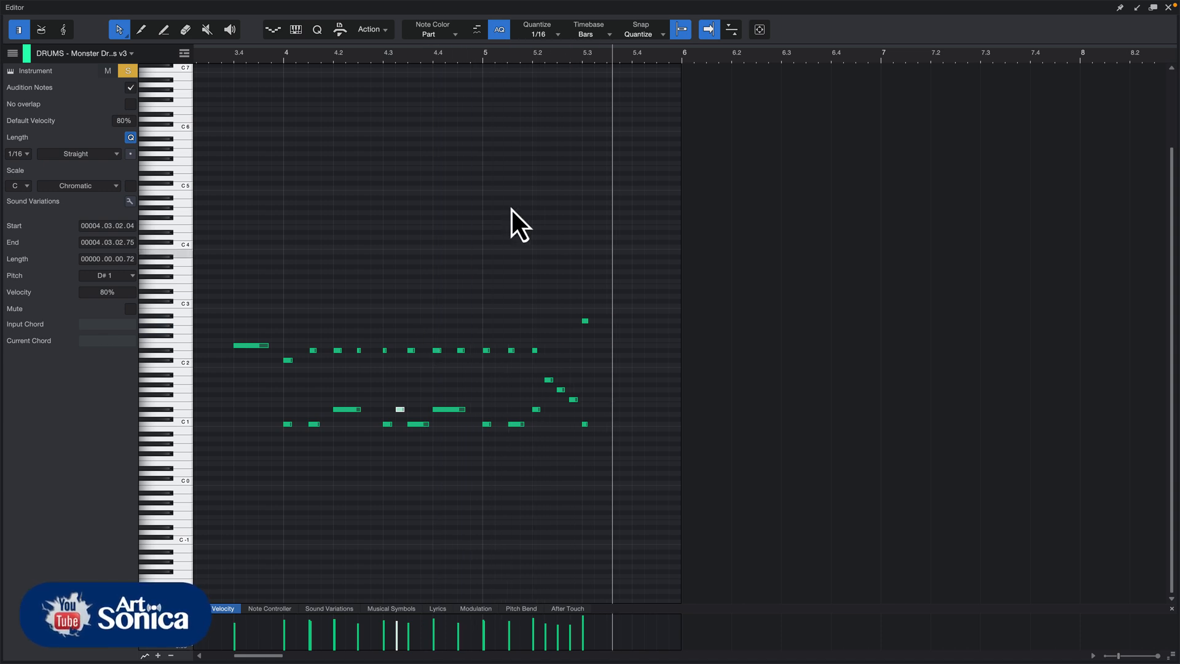
click(1168, 7)
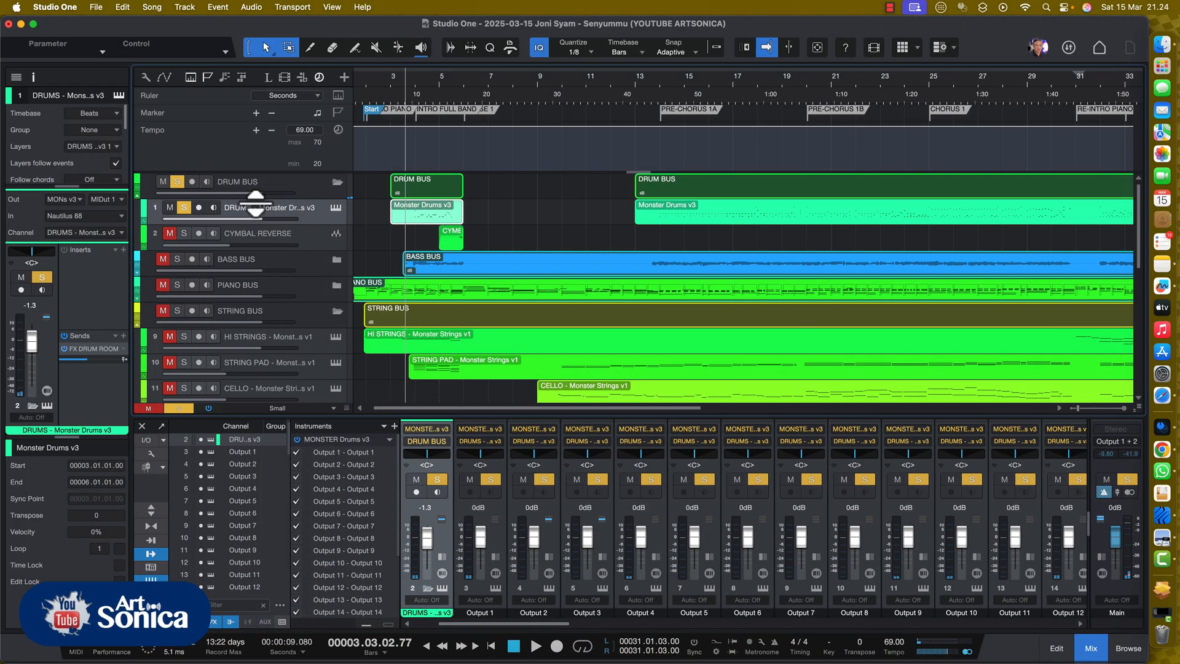
Clear the solo and mute states on all tracks, and play the intro with the full band.
click(183, 409)
key(space)
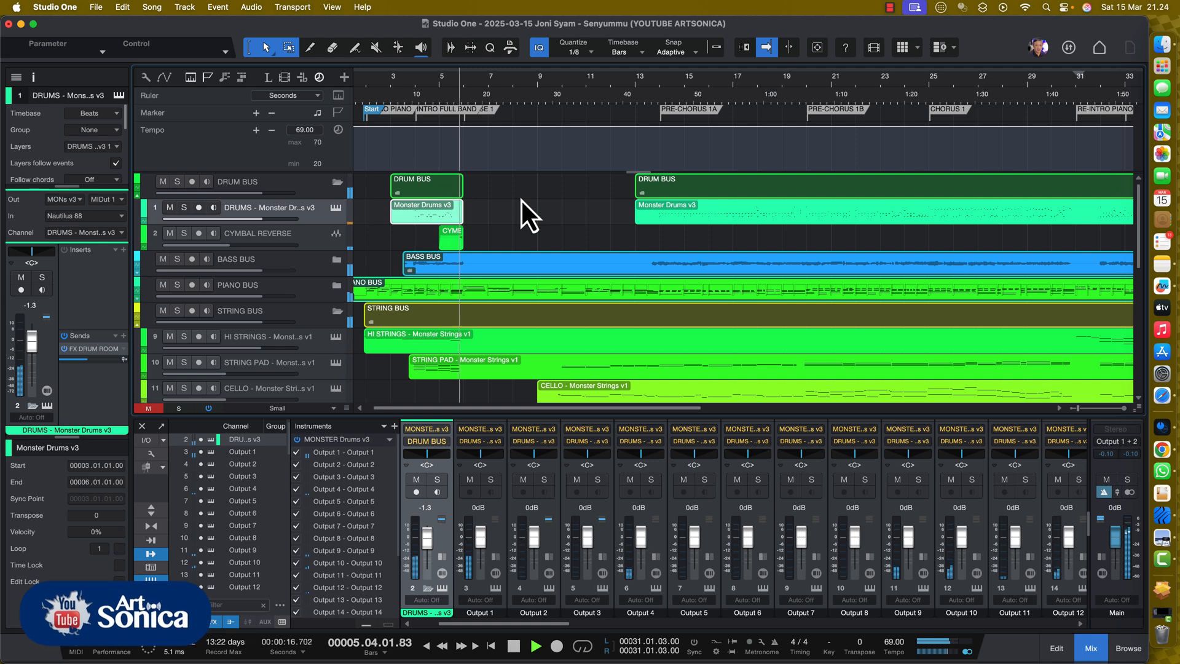
key(space)
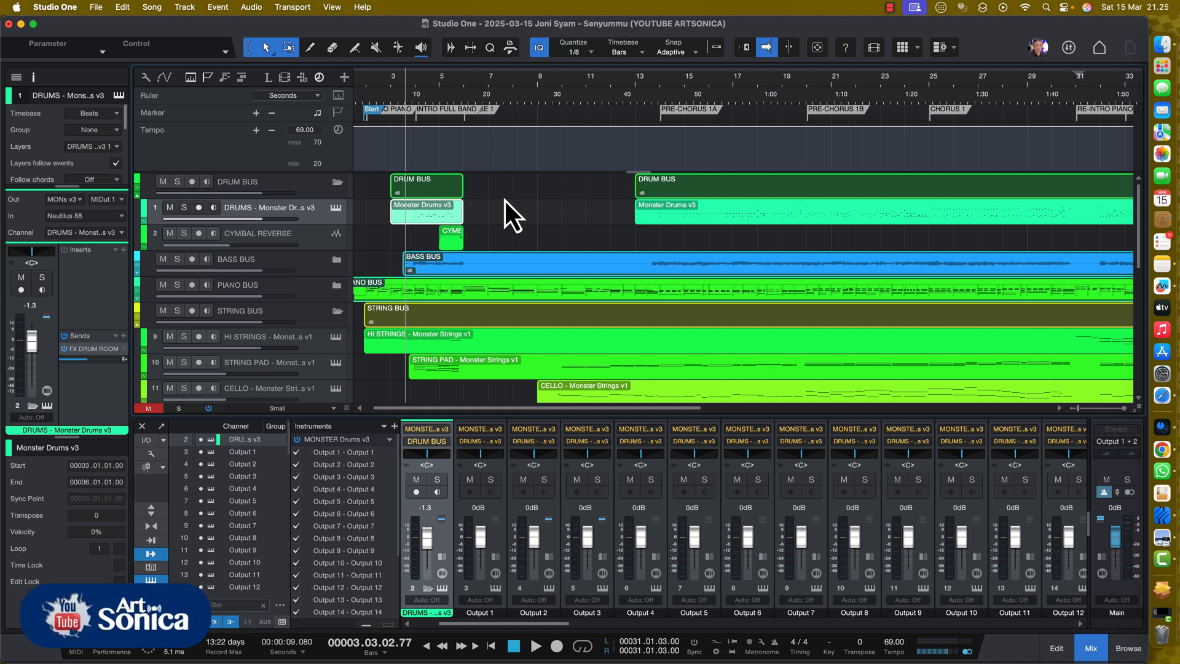
Review the notes of the intro drum part and the MONSTER Drums Pepadu Kit window, closing each after viewing.
double_click(423, 218)
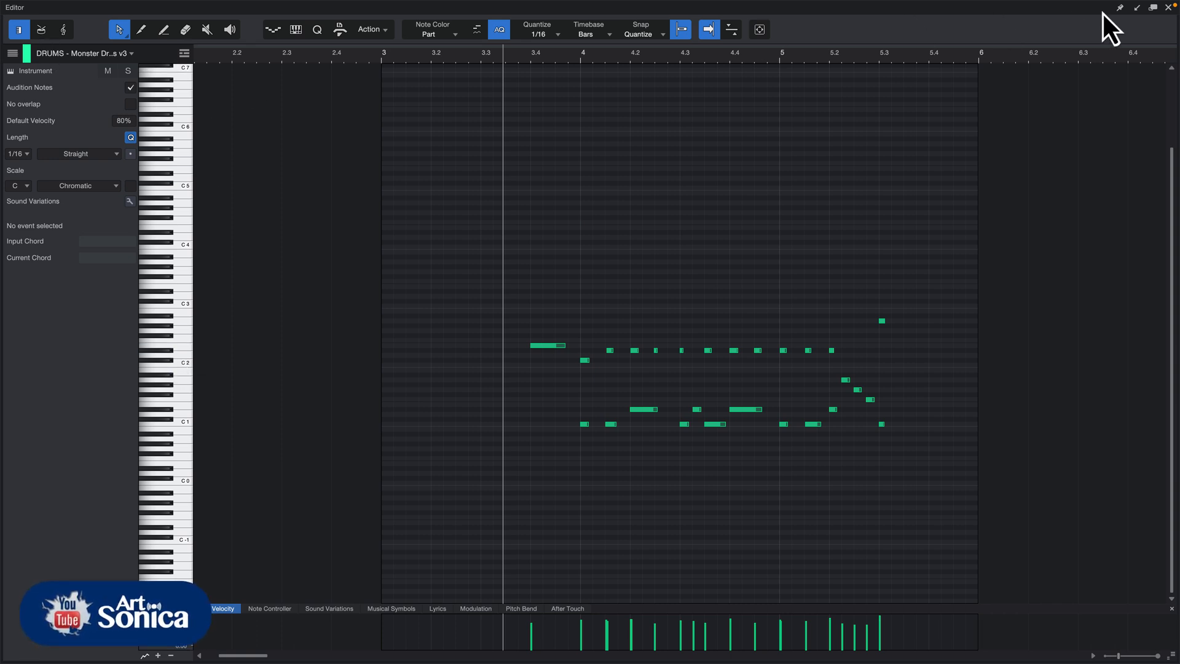
click(1169, 7)
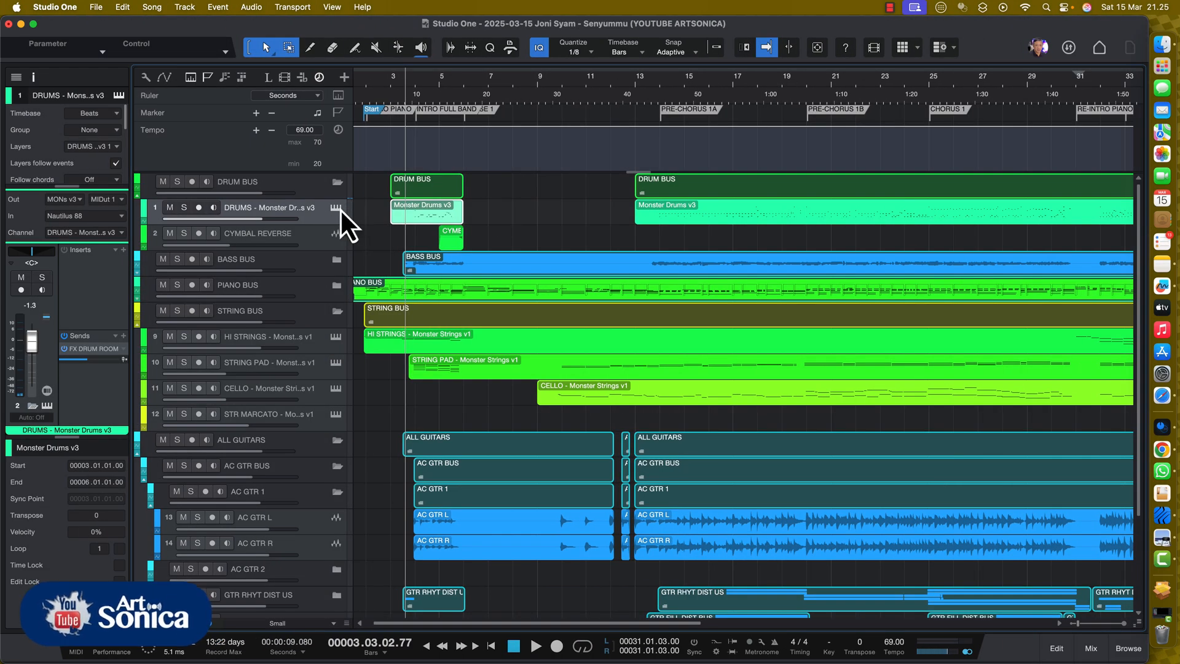
click(337, 208)
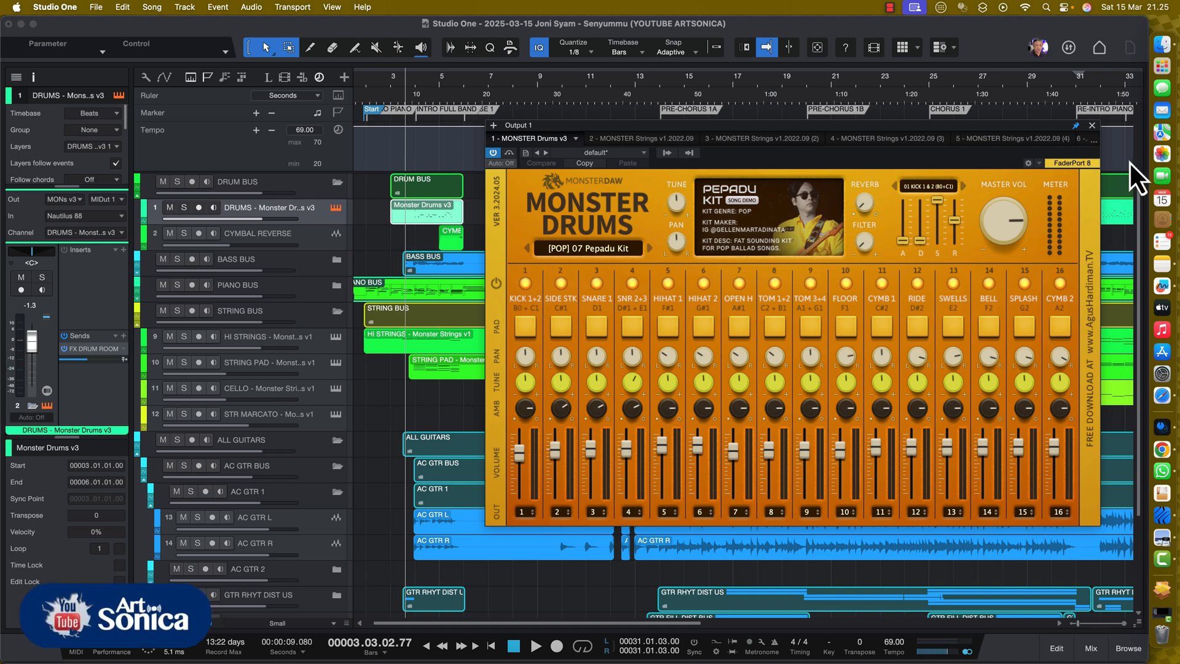
click(1092, 126)
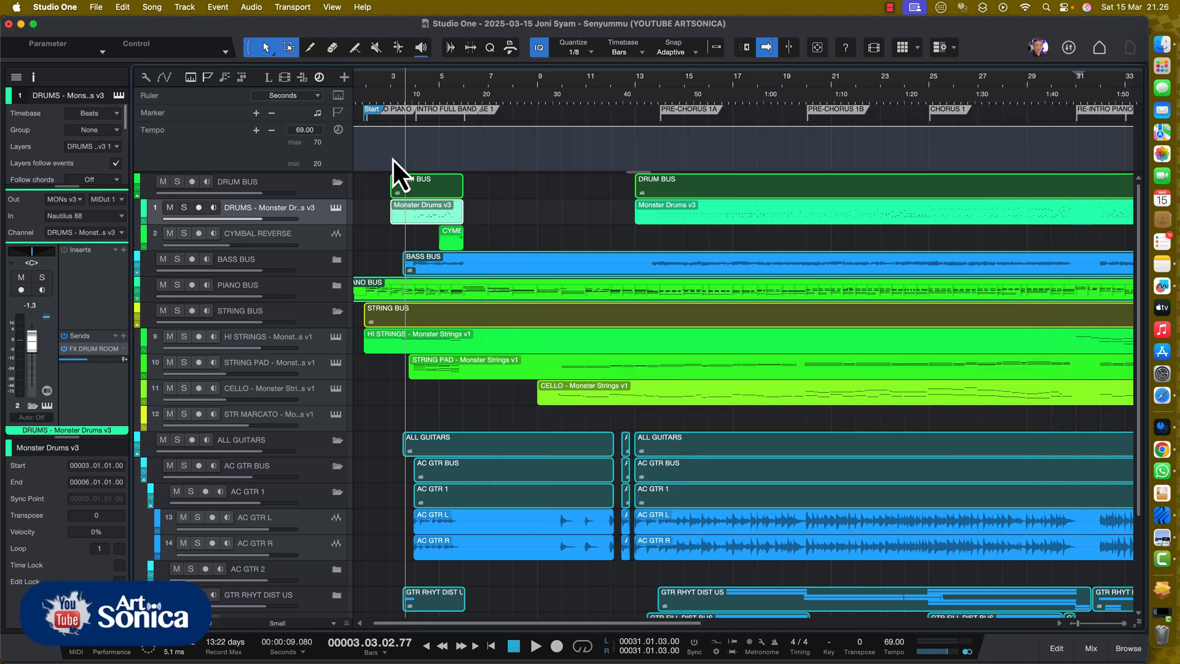
Play the full arrangement from late in bar 12, just before the second drum part, and stop playback.
click(641, 83)
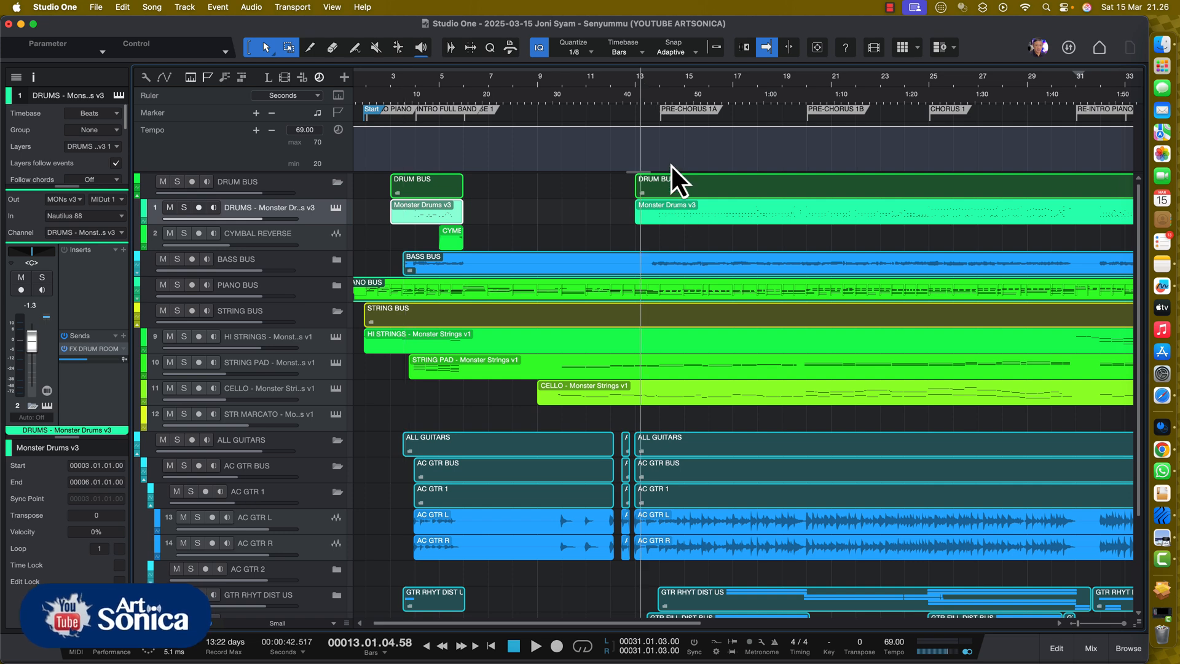
click(626, 87)
key(space)
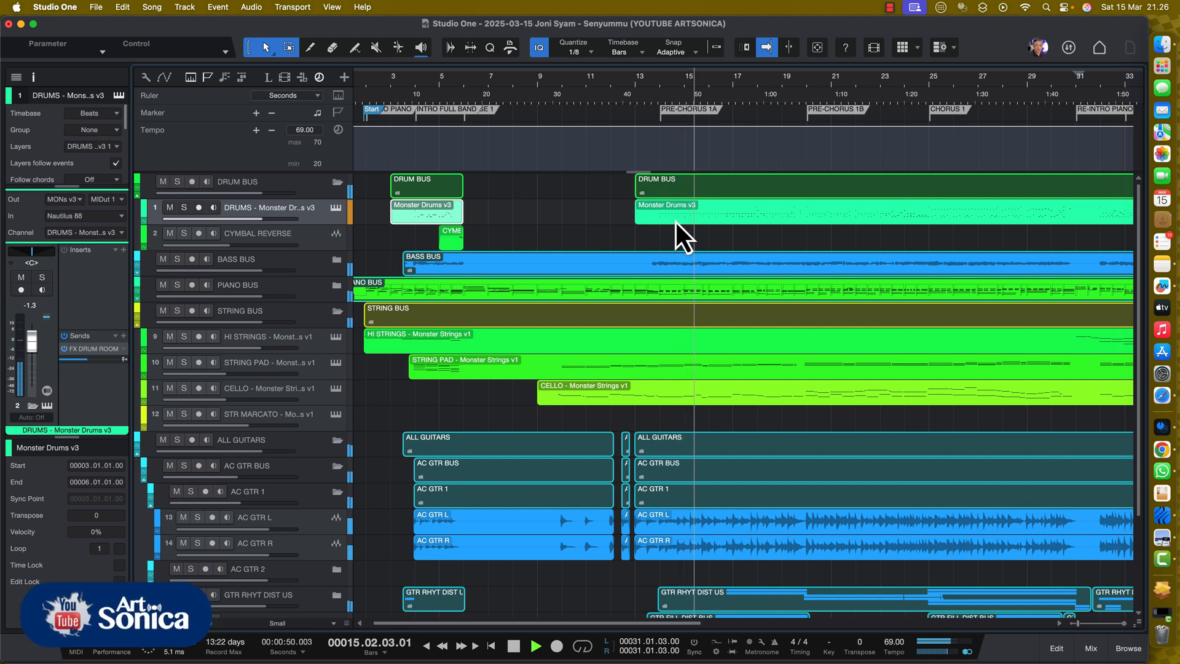
key(space)
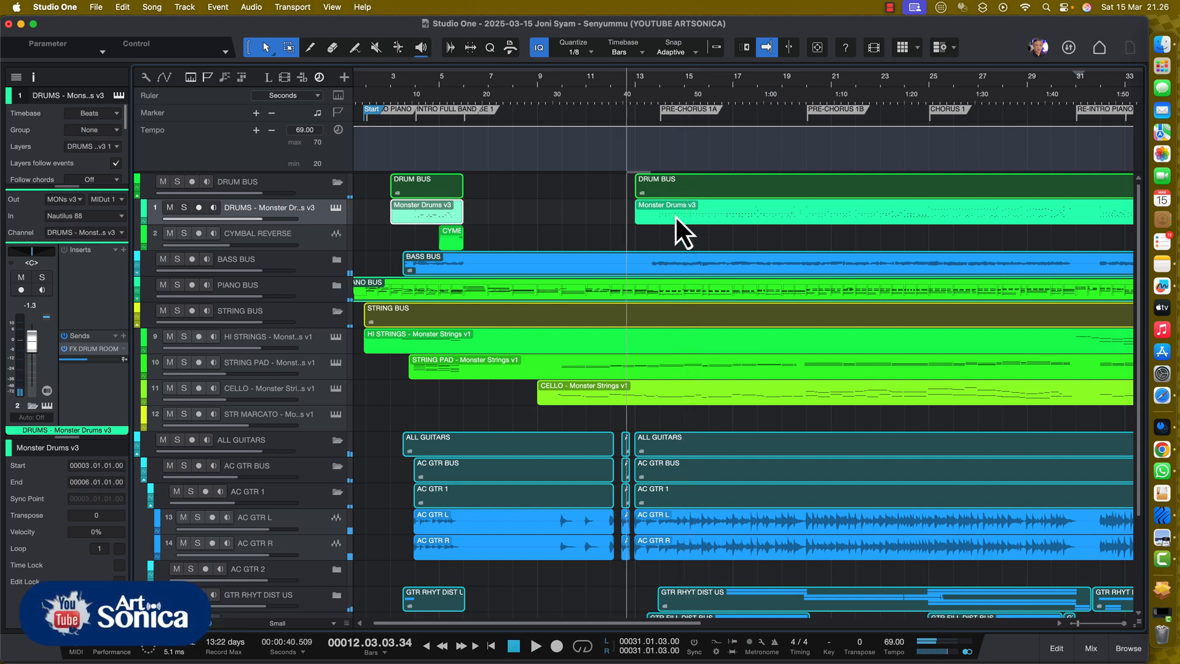
Open the second Monster Drums v3 part in the note editor and place the playback cursor between beats 2 and 3 of bar 13.
click(675, 215)
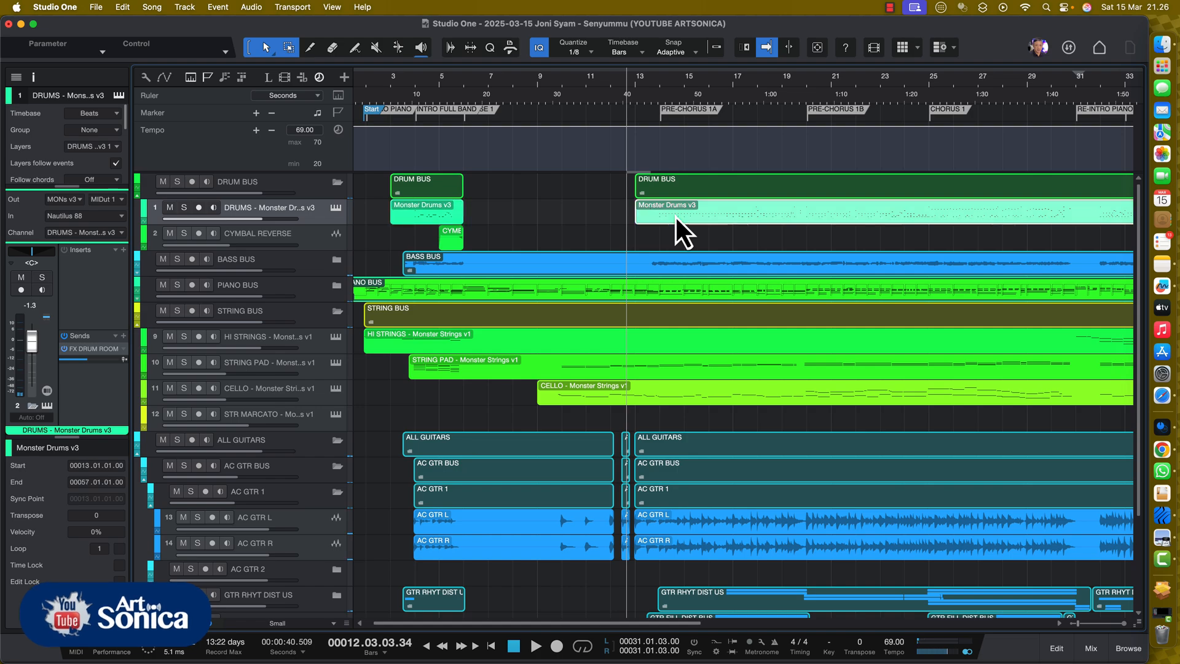
double_click(675, 215)
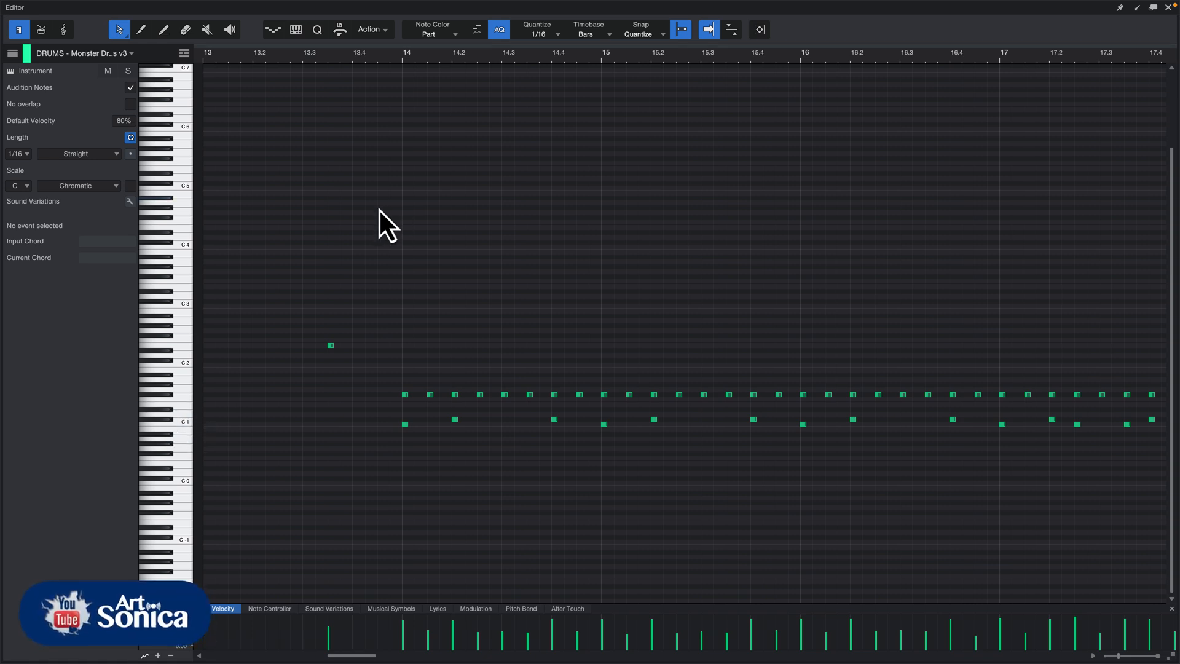
click(290, 60)
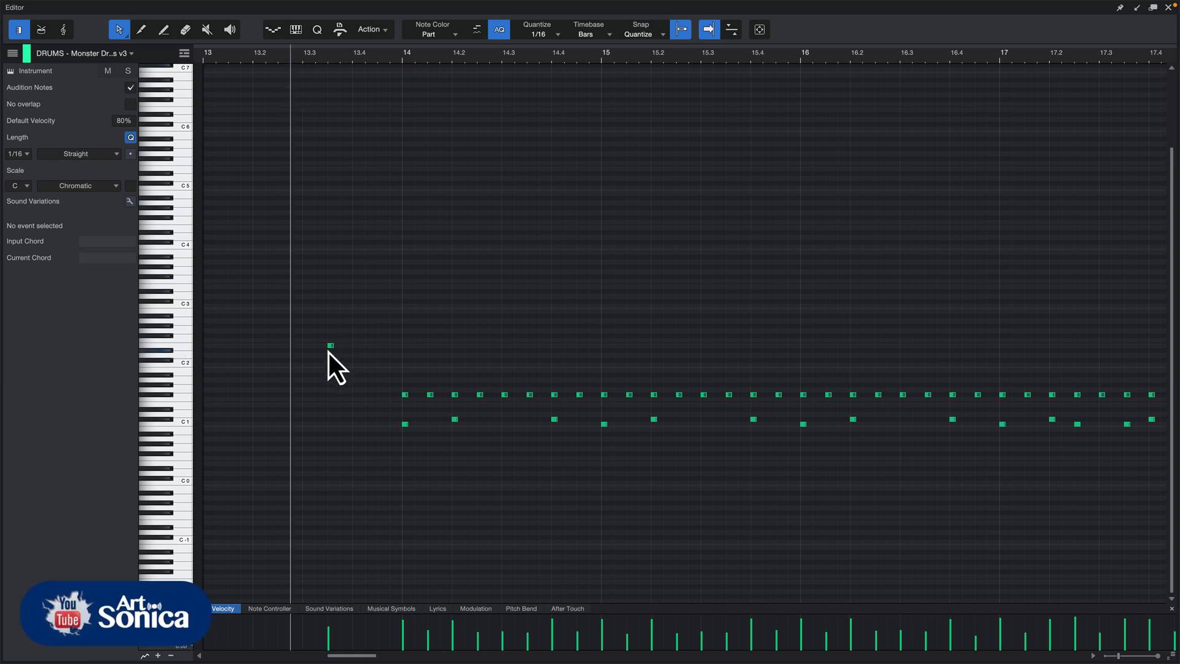
Play the drum part twice from between beats 2 and 3 of bar 13, stopping playback each time.
key(space)
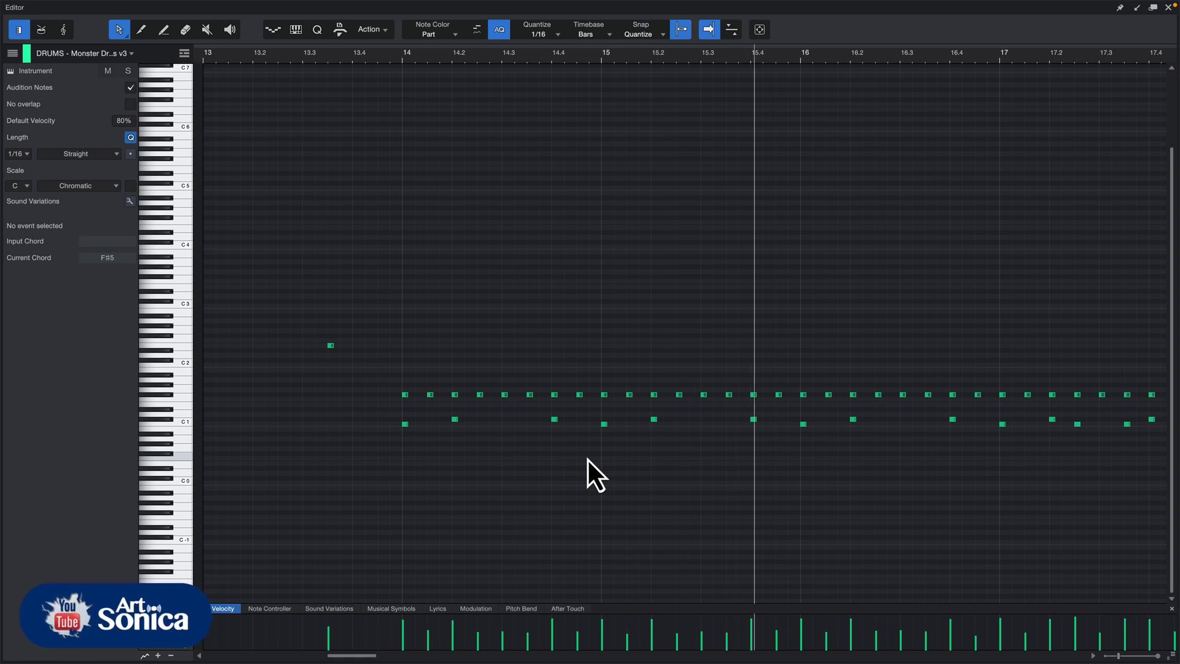
key(space)
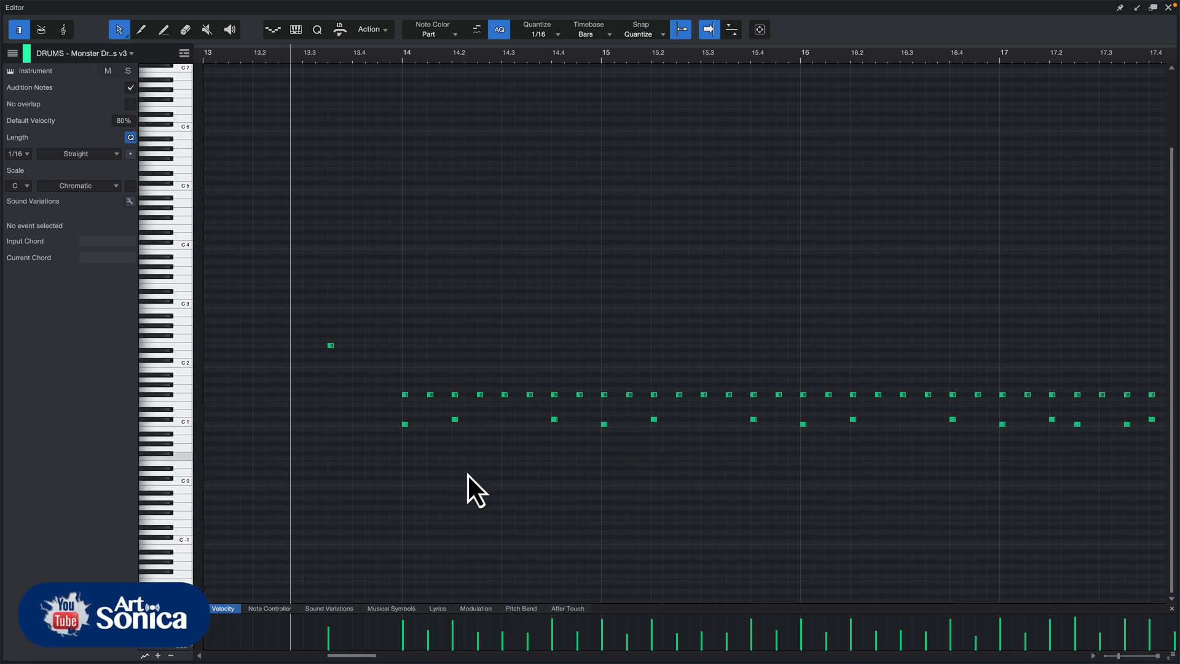
key(space)
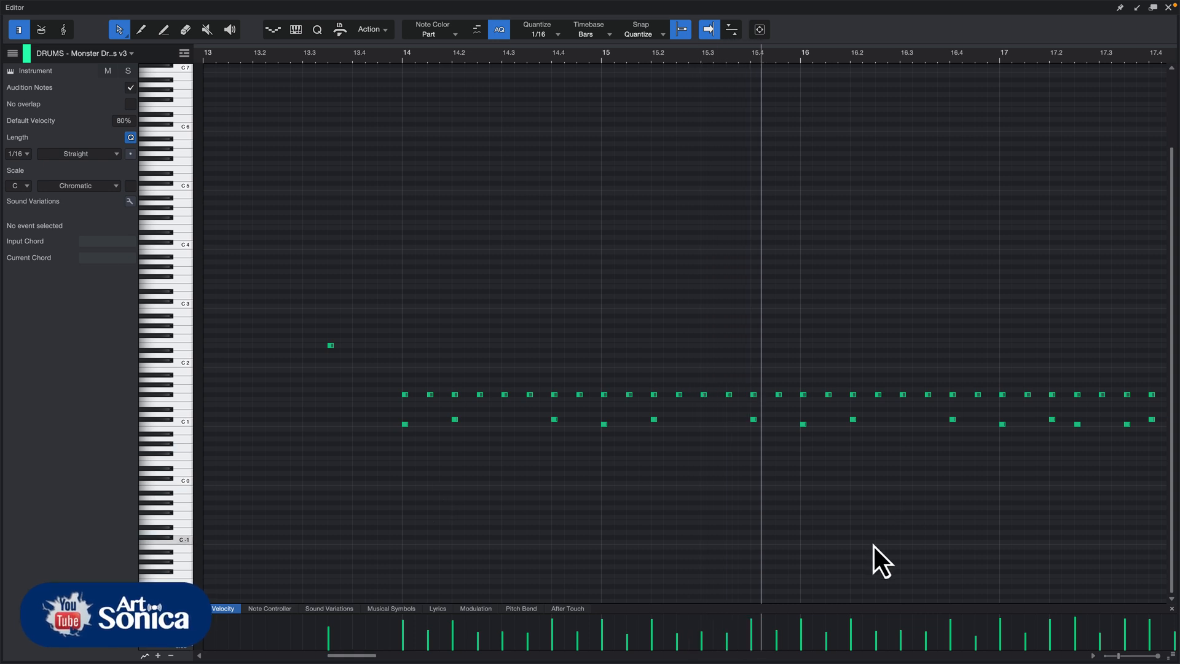
key(space)
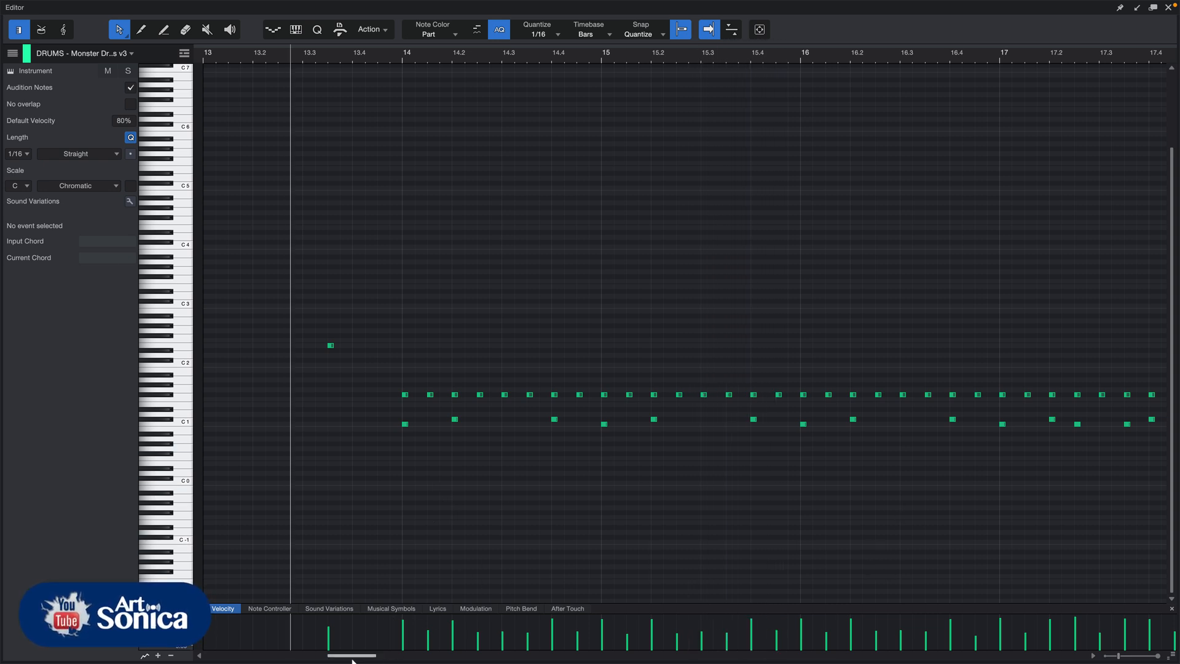
Play the drum part from the start of bar 17 and again from the start of bar 18, stopping each time.
drag(352, 656, 376, 656)
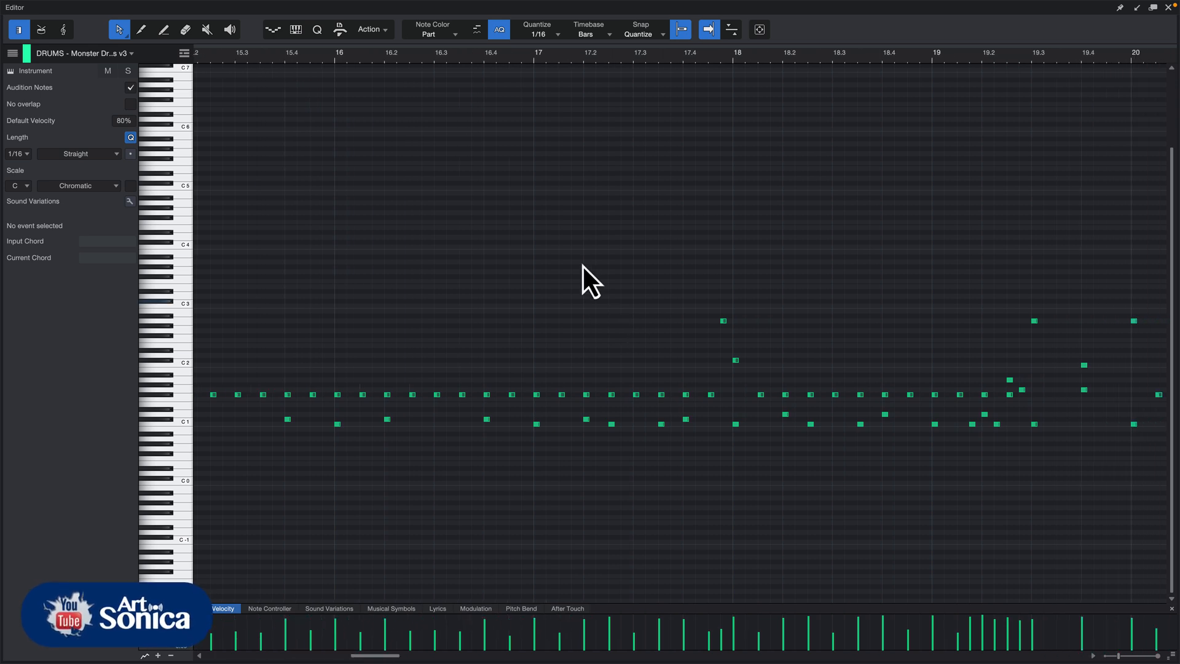
click(533, 61)
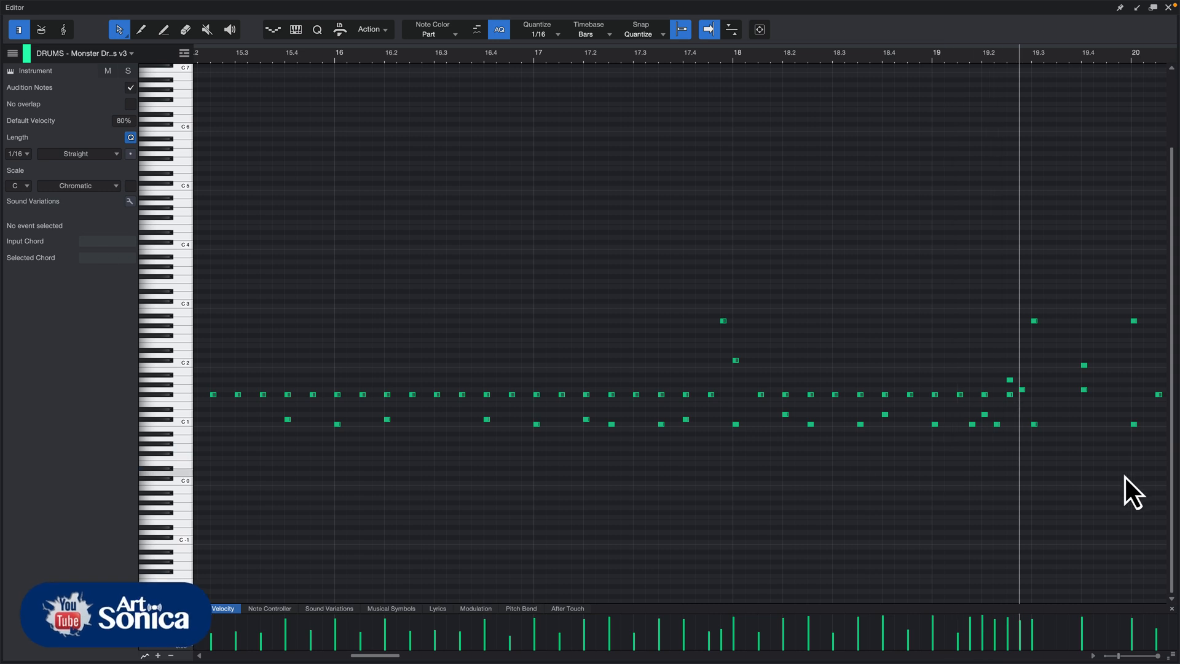
key(space)
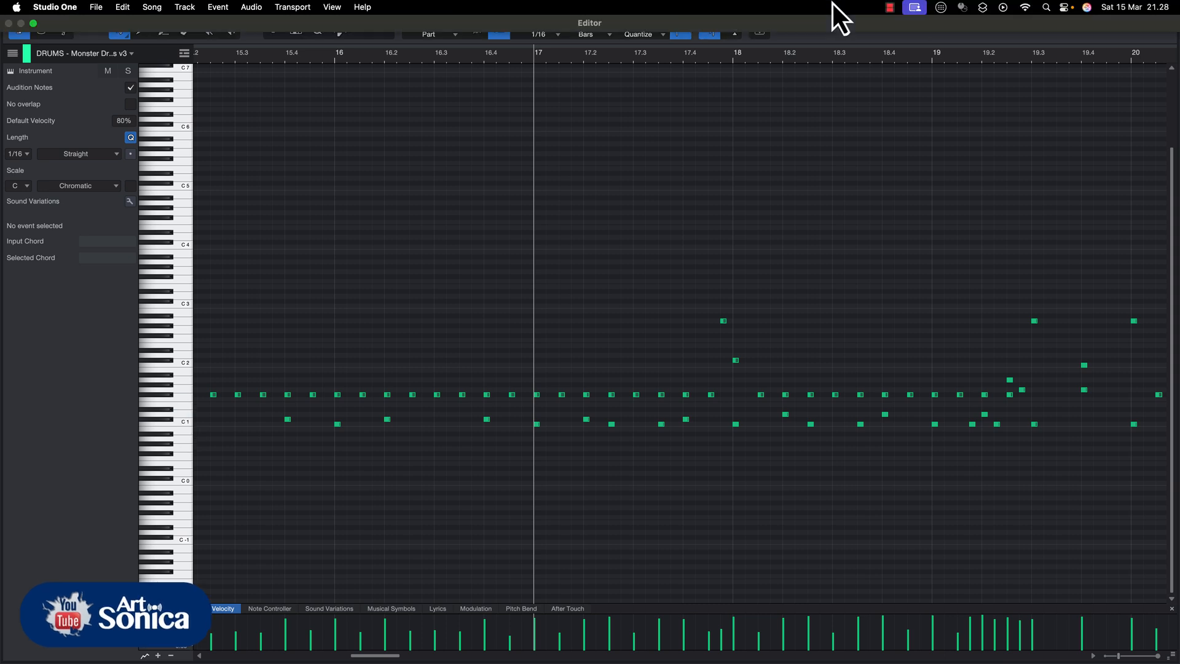
click(736, 52)
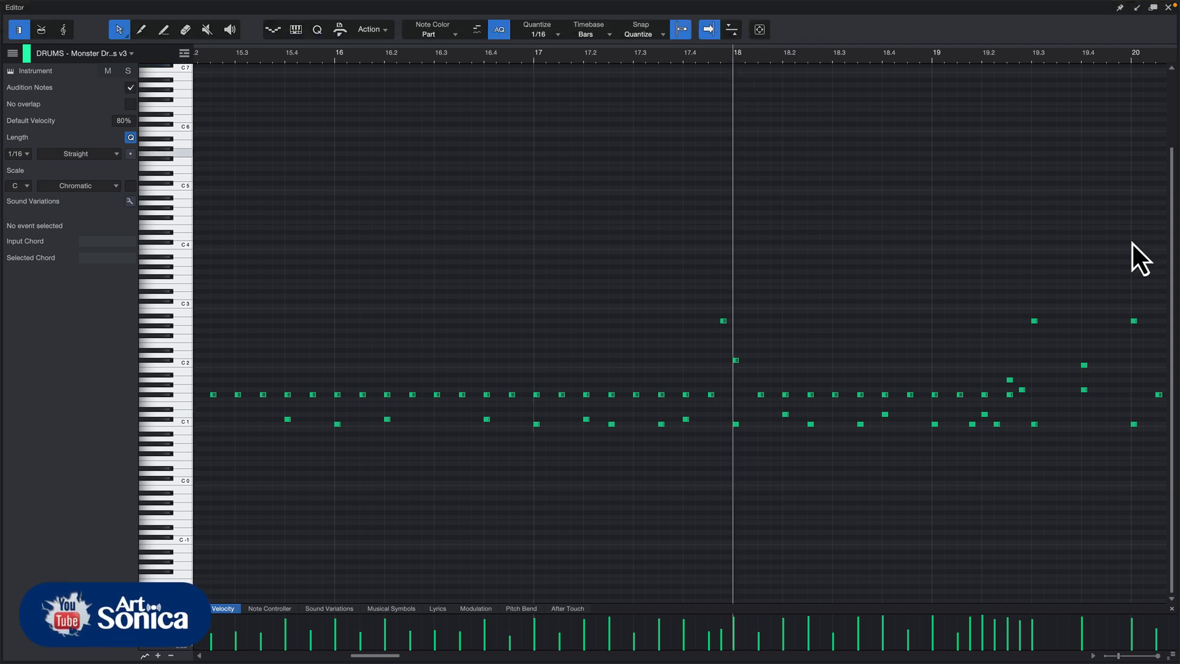
key(space)
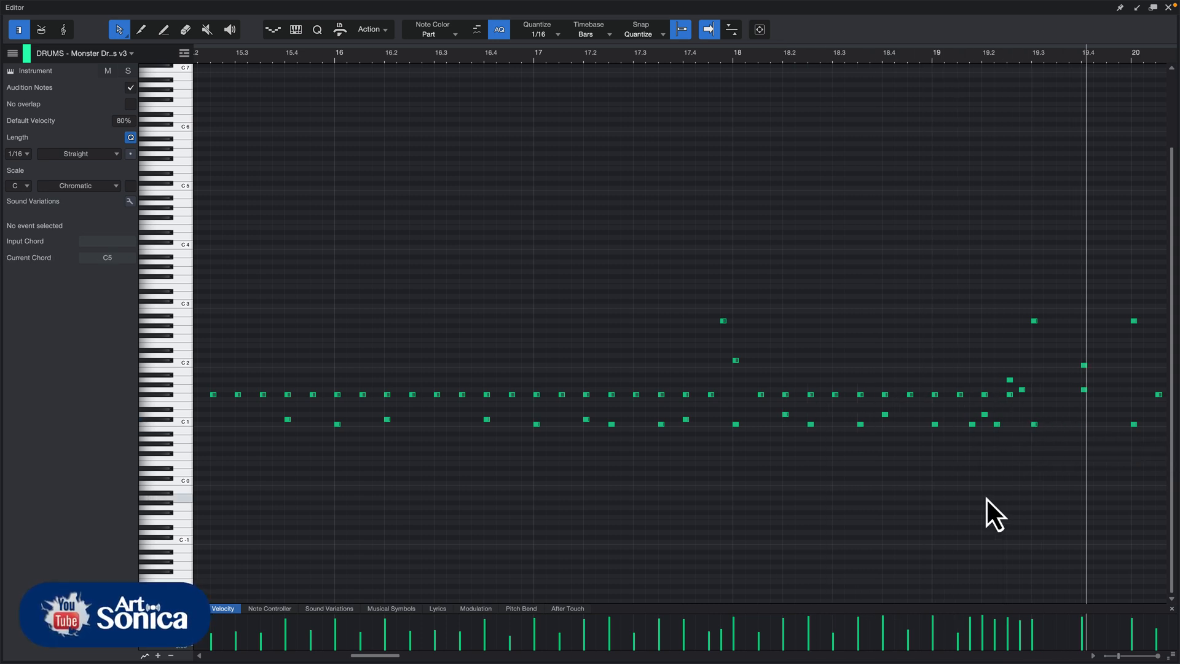
key(space)
Set the velocity of the two notes on beat 4 of bar 19 to 100%, and play from bar 18 to check them.
drag(1072, 358, 1094, 434)
drag(1082, 634, 1083, 618)
key(space)
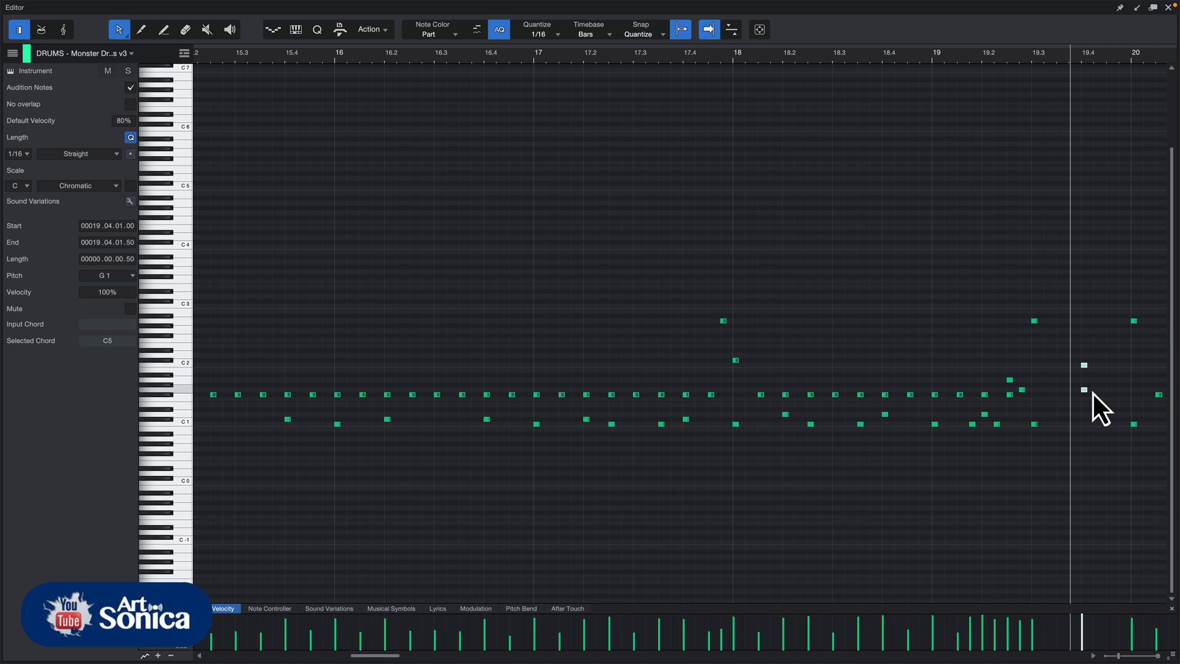
key(space)
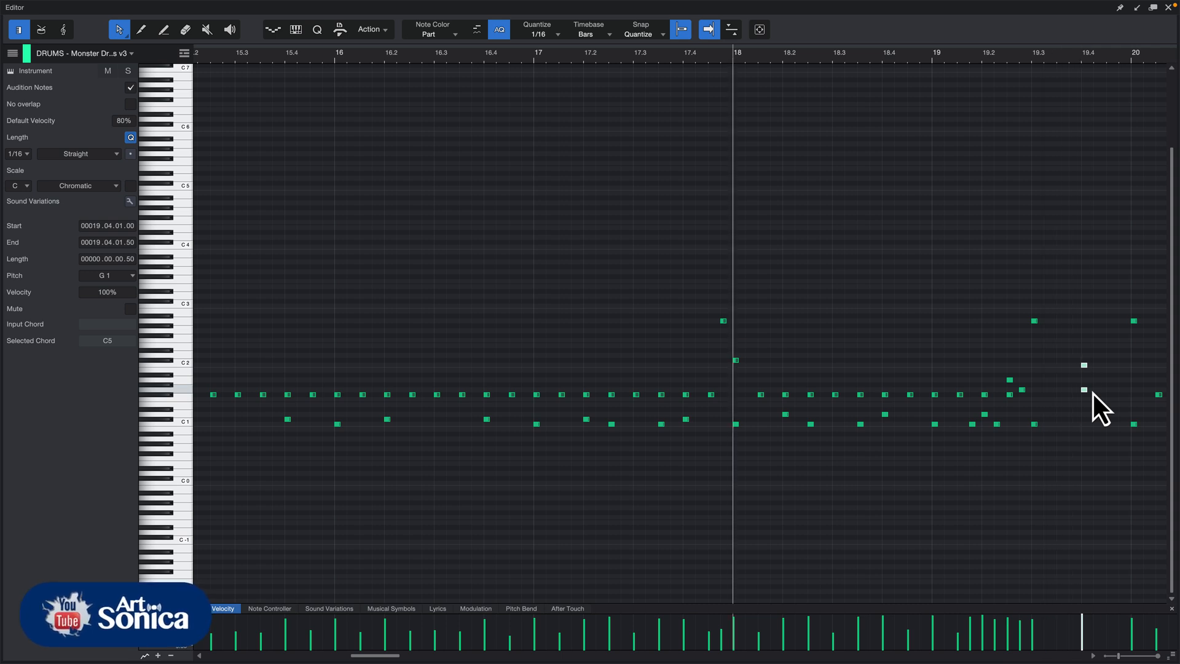
Play the drum part from beat 3 of bar 19 through bar 20 and stop playback.
click(1095, 656)
click(1094, 656)
click(1094, 656)
click(1094, 656)
click(1094, 656)
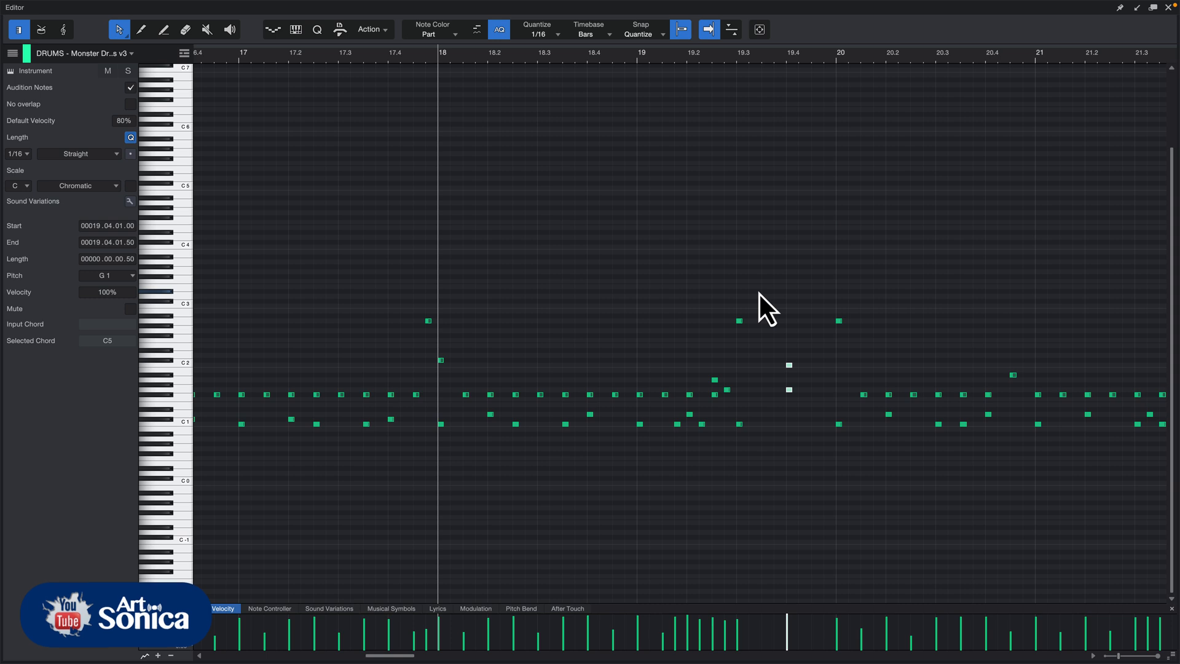
click(734, 64)
key(space)
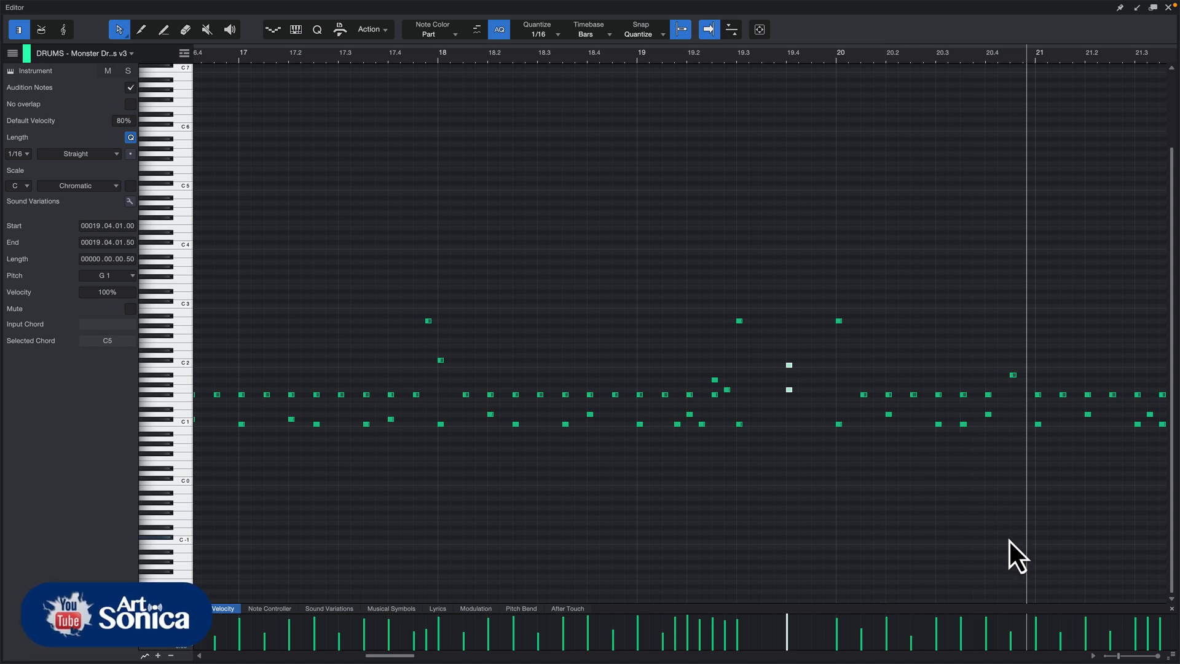
key(space)
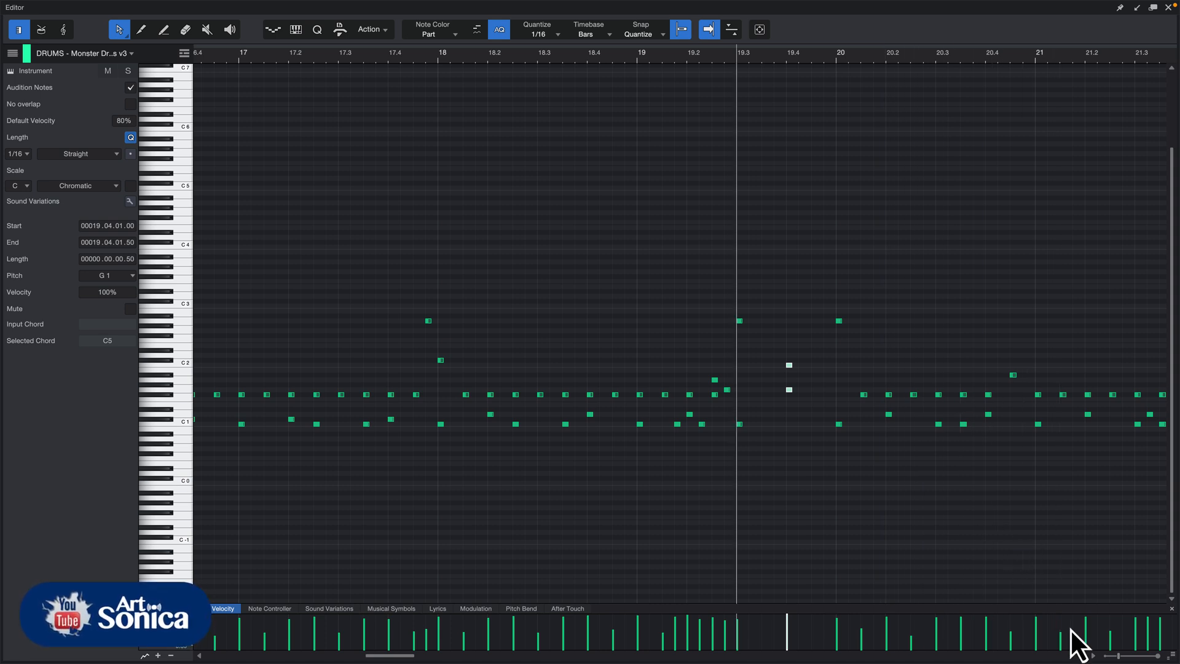
Inspect the F#1 and A#1 notes on beat 4 of bar 20 and the F#1 note at the start of bar 21.
click(1093, 656)
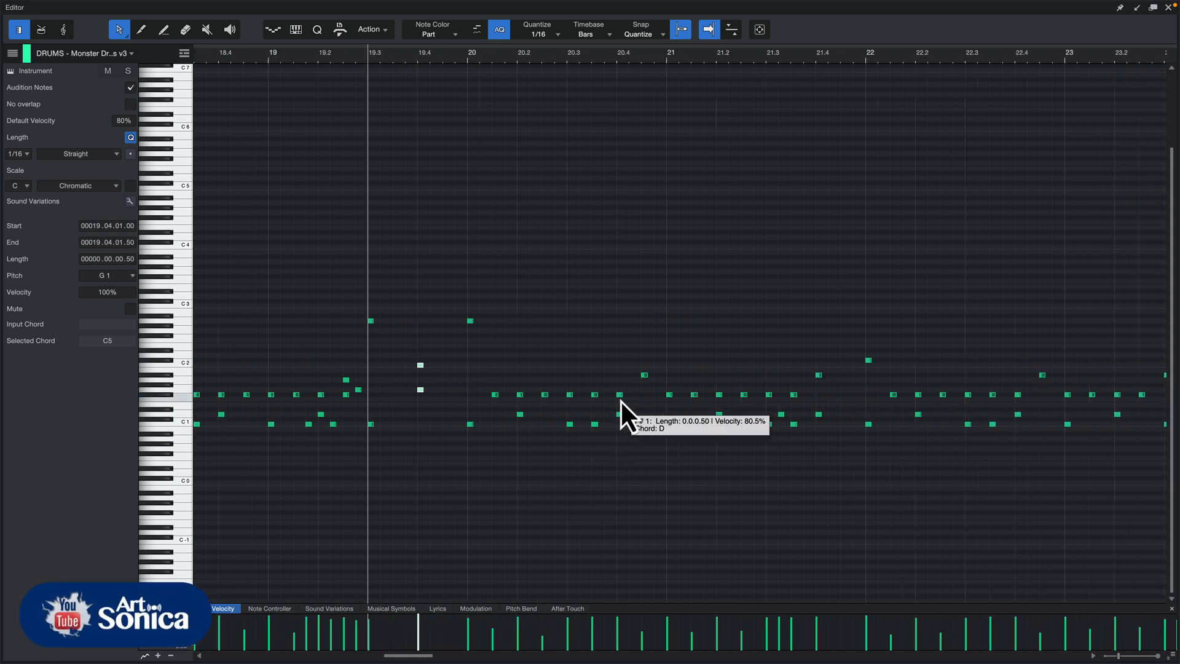
click(621, 396)
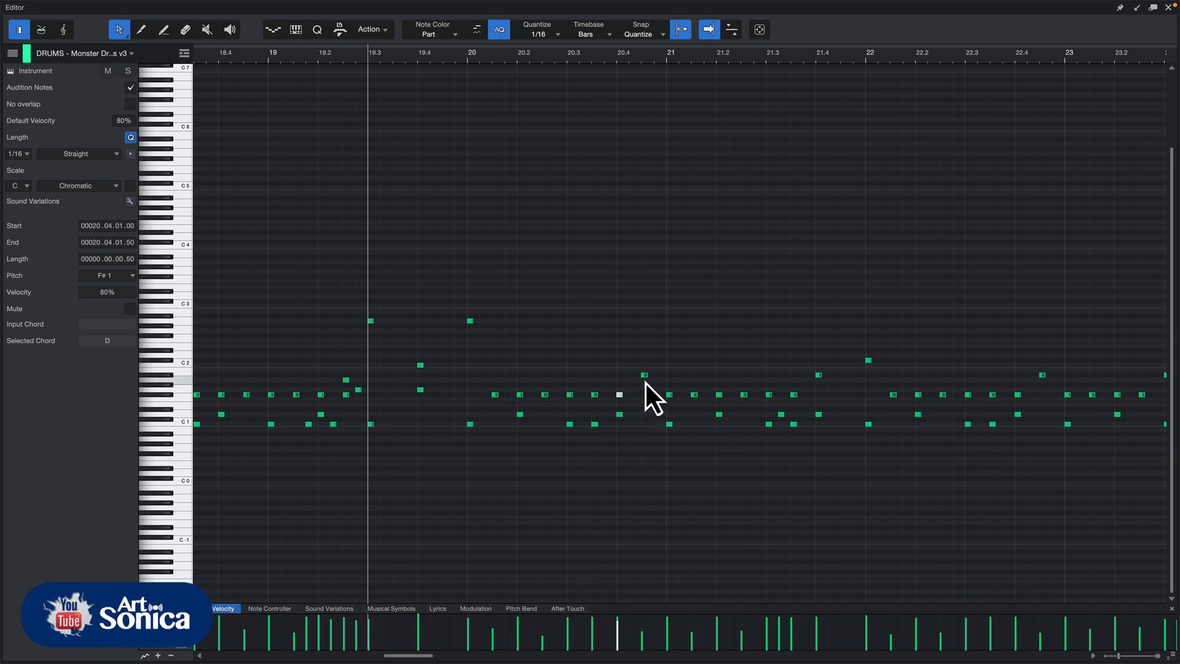
click(644, 376)
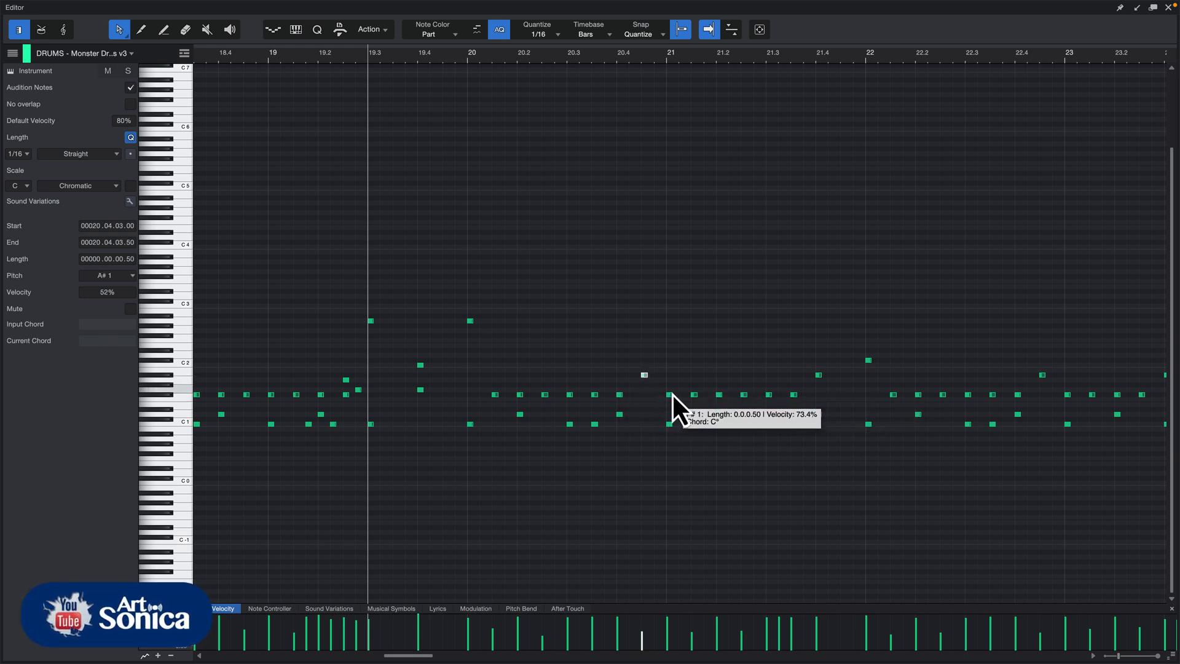
click(670, 396)
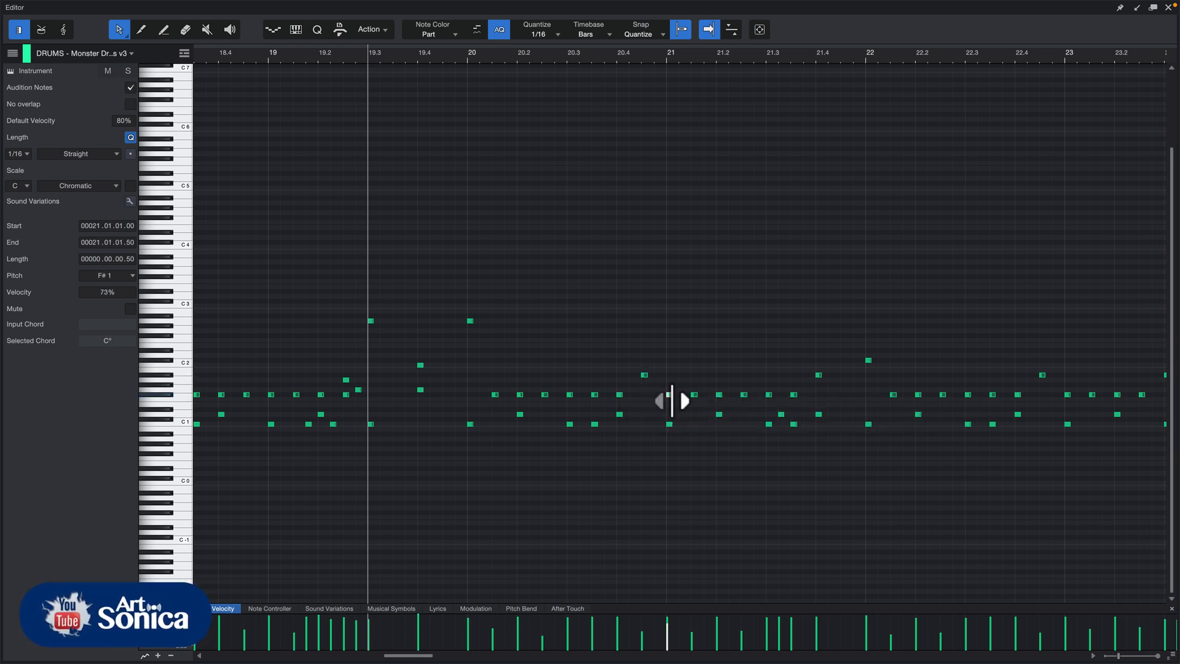
Inspect the D1 note on beat 2 of bar 20, and play the pattern from just before bar 20 to bar 22.
click(460, 59)
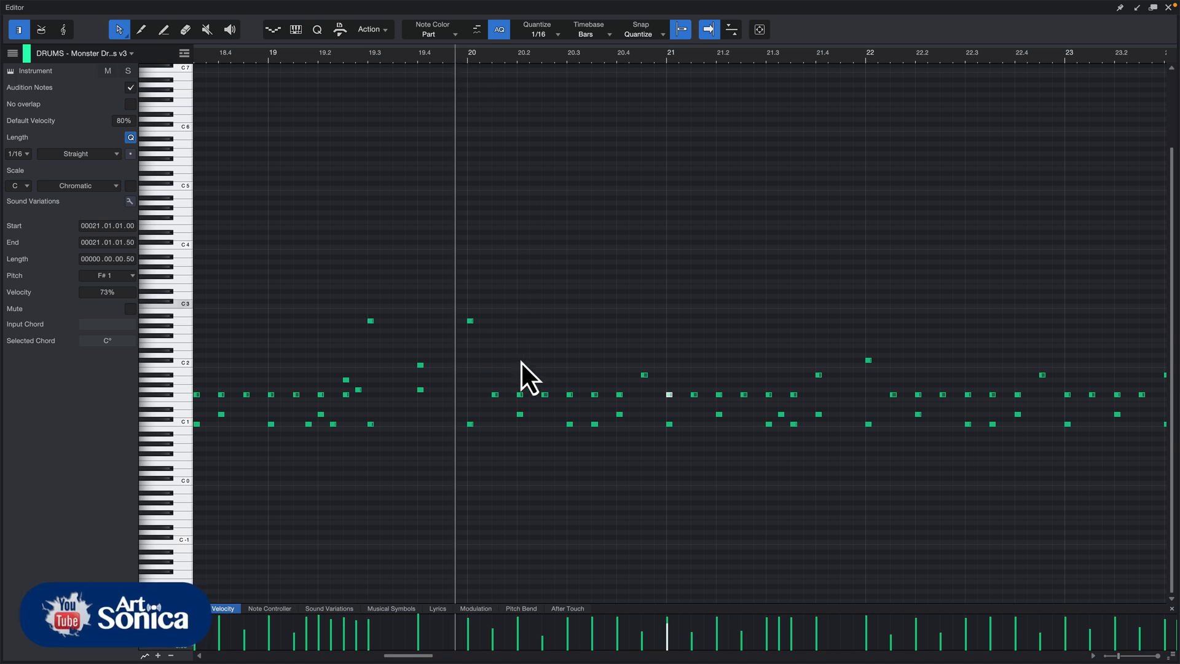
click(521, 415)
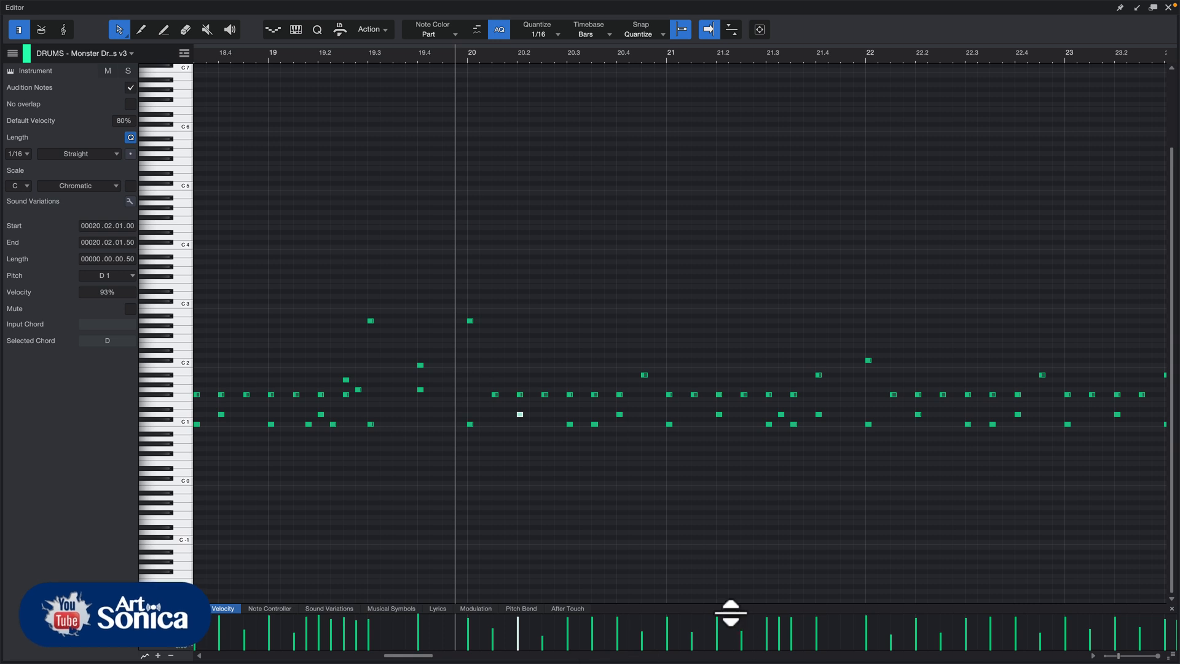
click(583, 507)
key(space)
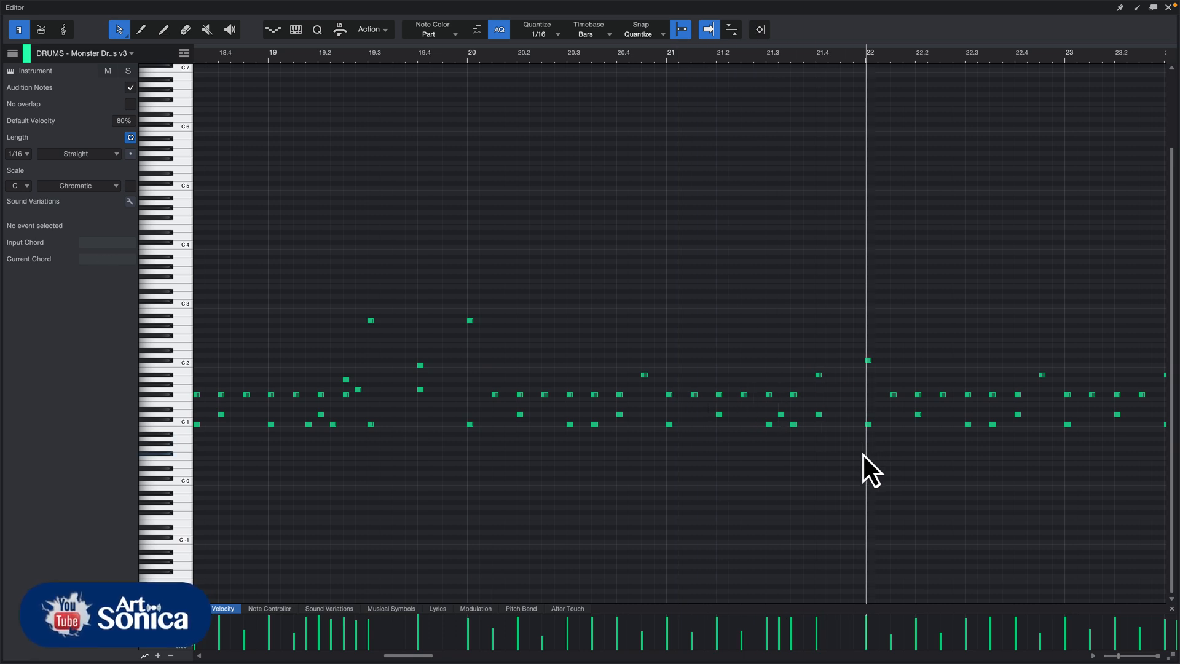
key(space)
Play the drum part from the start of bar 23 into the bar 24 fill and stop playback.
click(1093, 657)
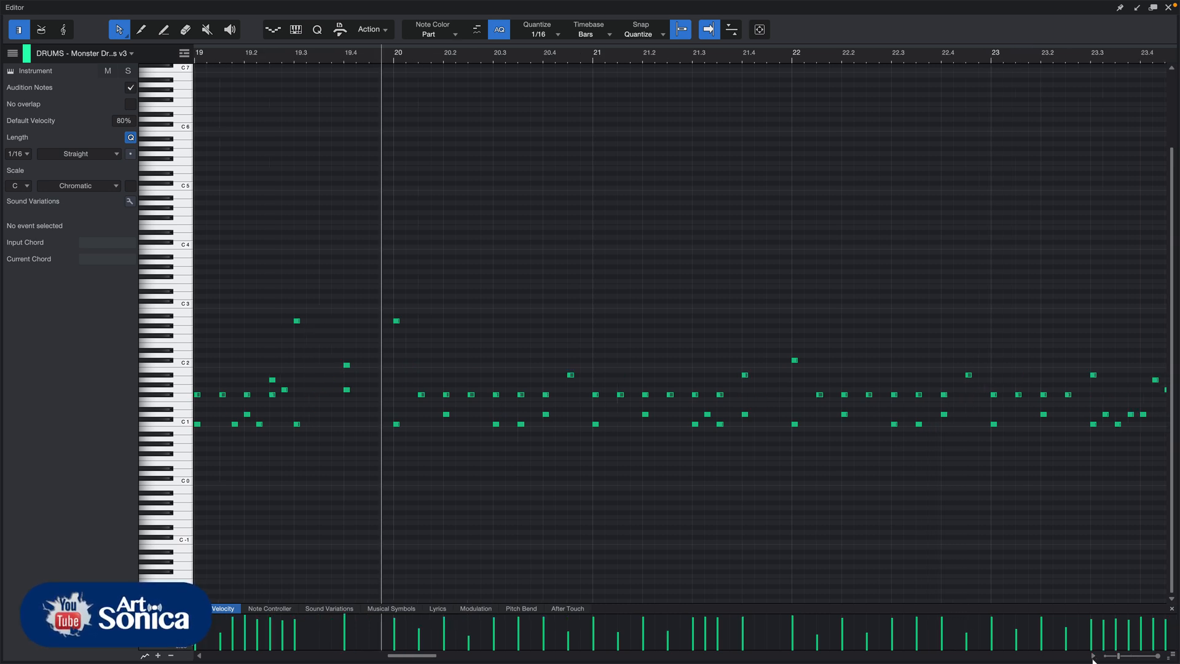
click(1094, 658)
click(1094, 658)
click(1093, 658)
click(1093, 658)
click(1093, 658)
click(1093, 657)
click(1093, 658)
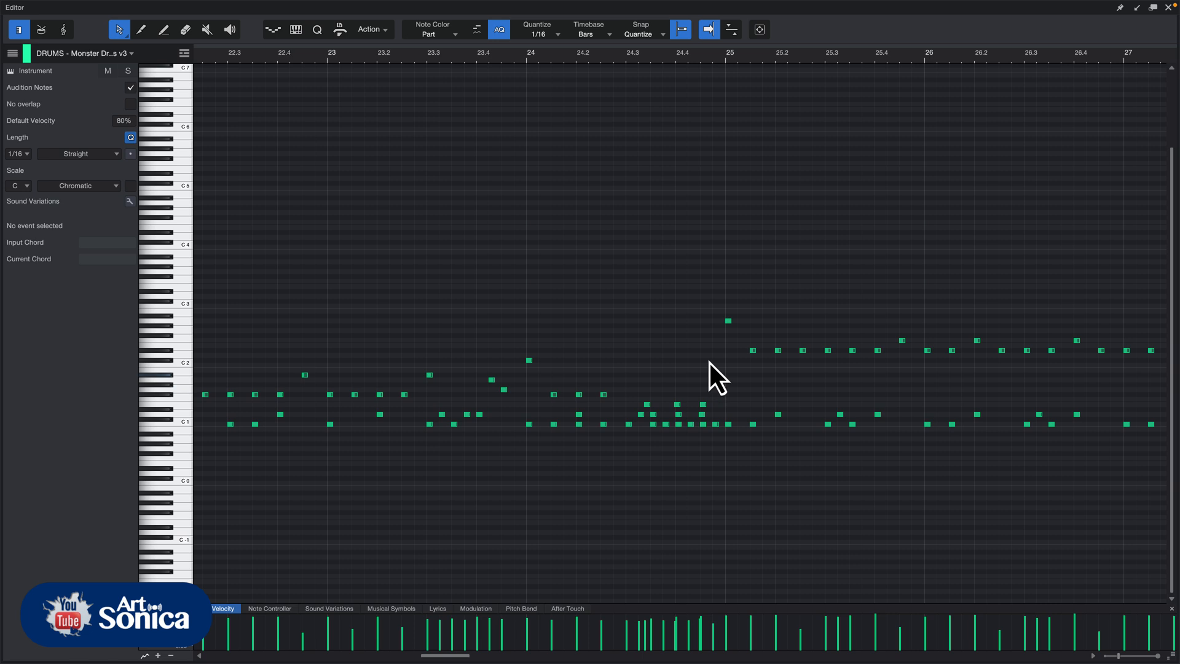
click(327, 64)
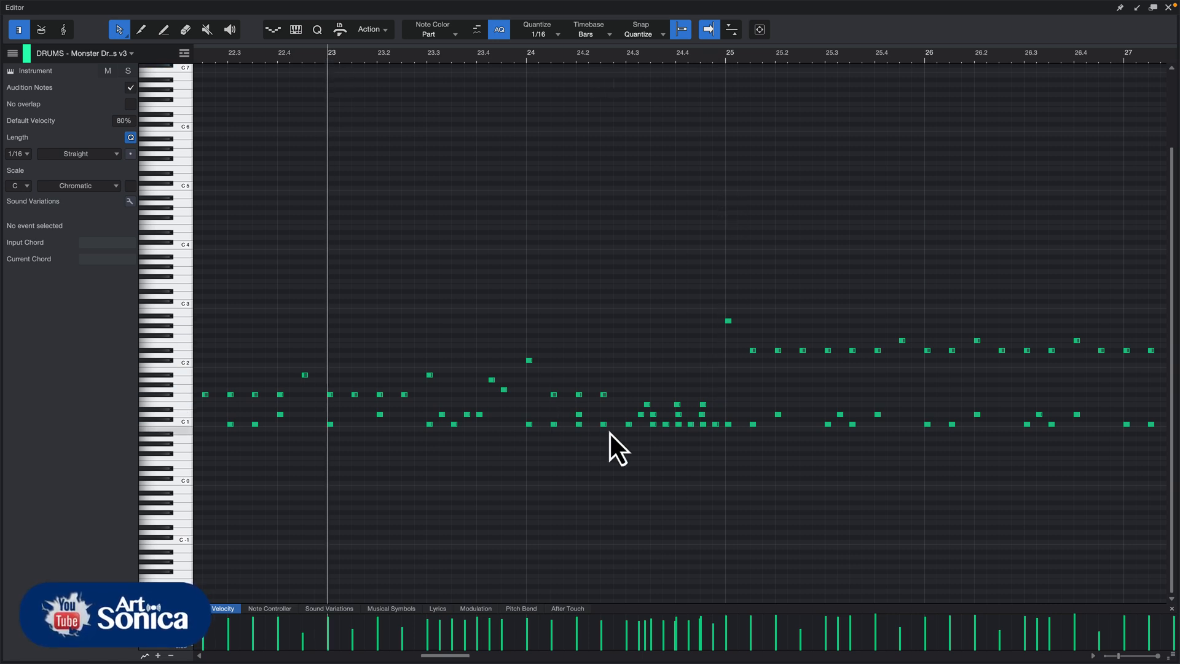
key(space)
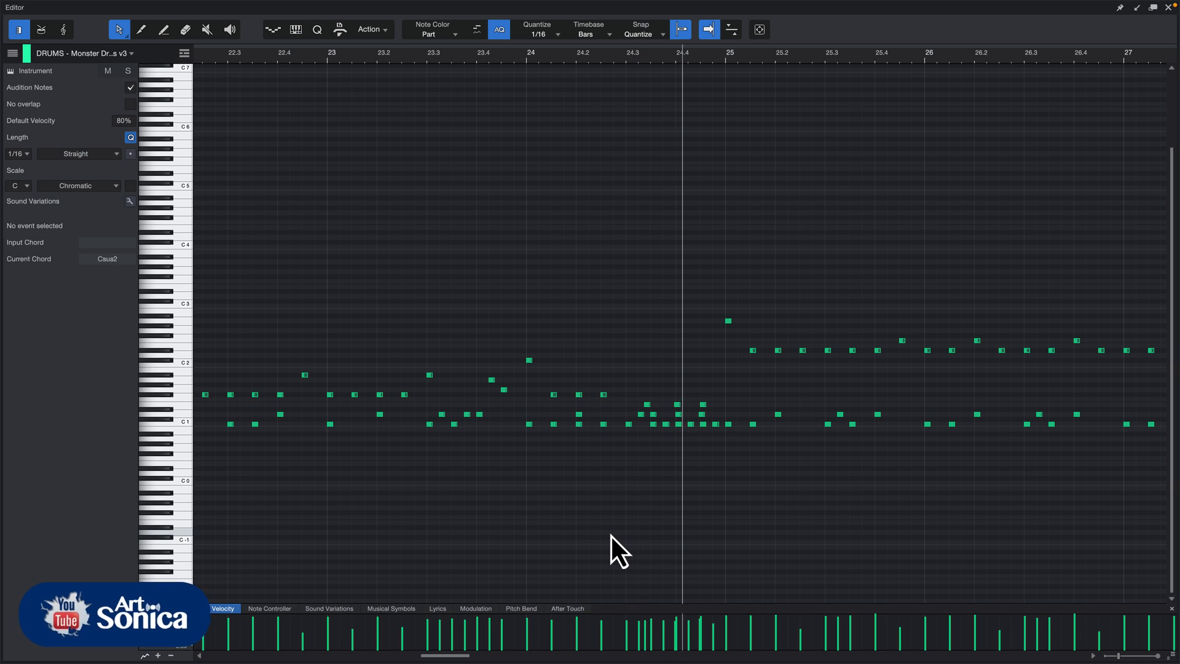
key(space)
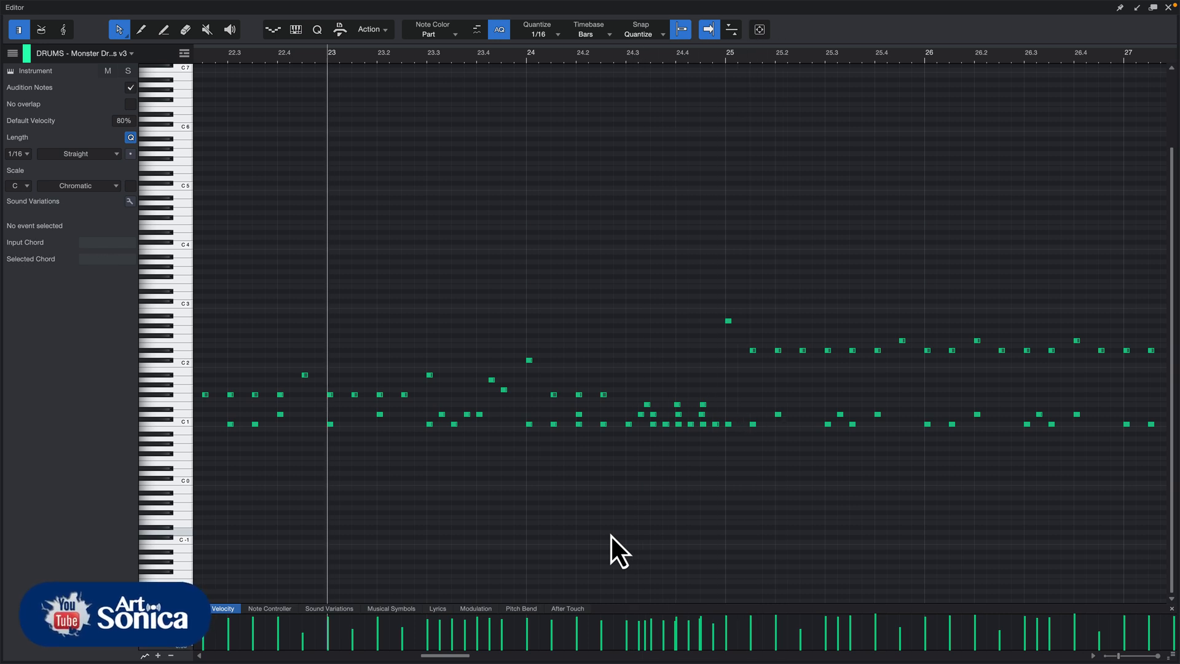
Play the beginning of bar 24 on its own and stop playback before the fill.
click(526, 62)
key(space)
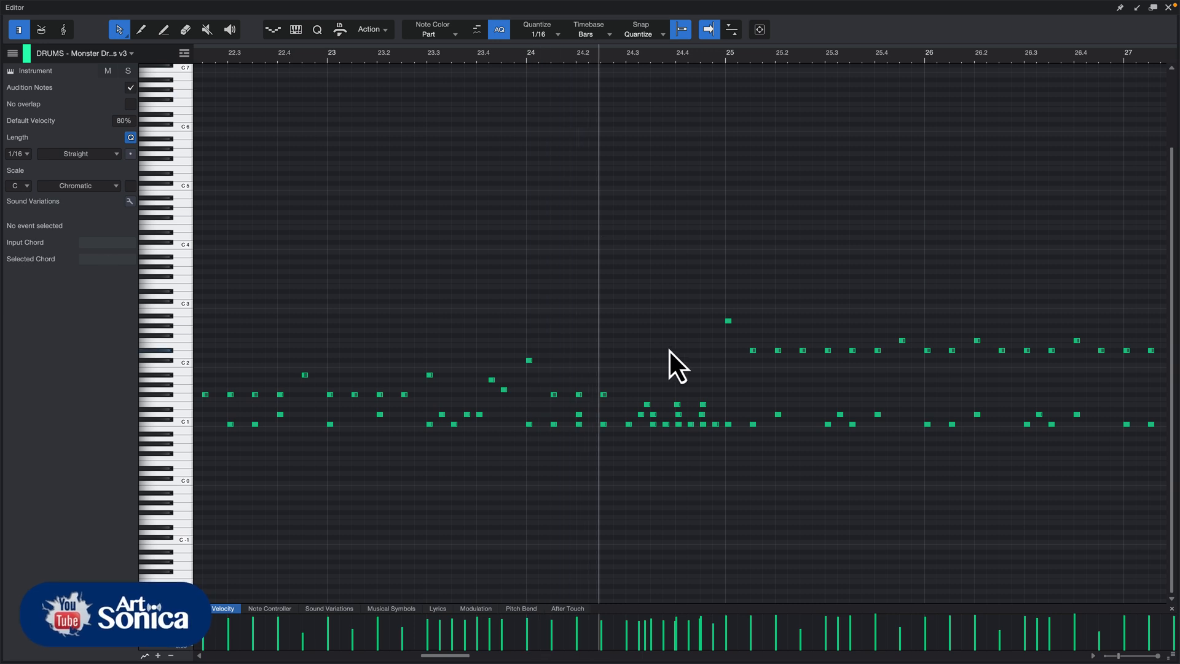
key(space)
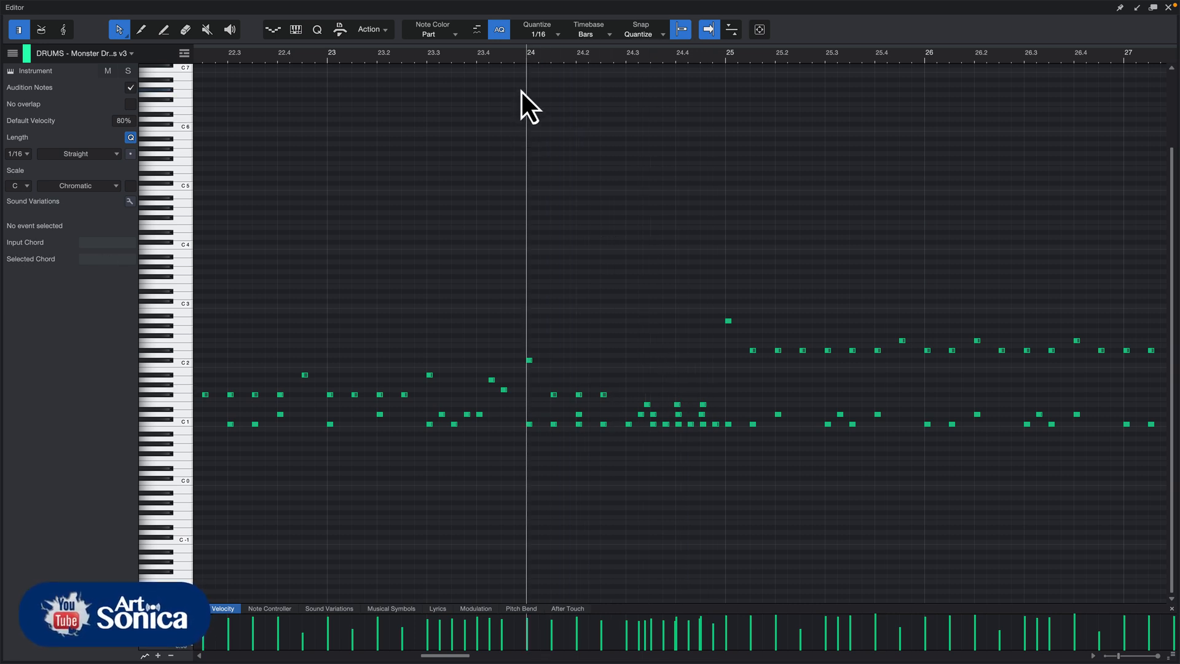
Examine the bar 24 fill up close, selecting the D1, E1 and D1 notes within beat 3 one after another.
drag(528, 58, 530, 85)
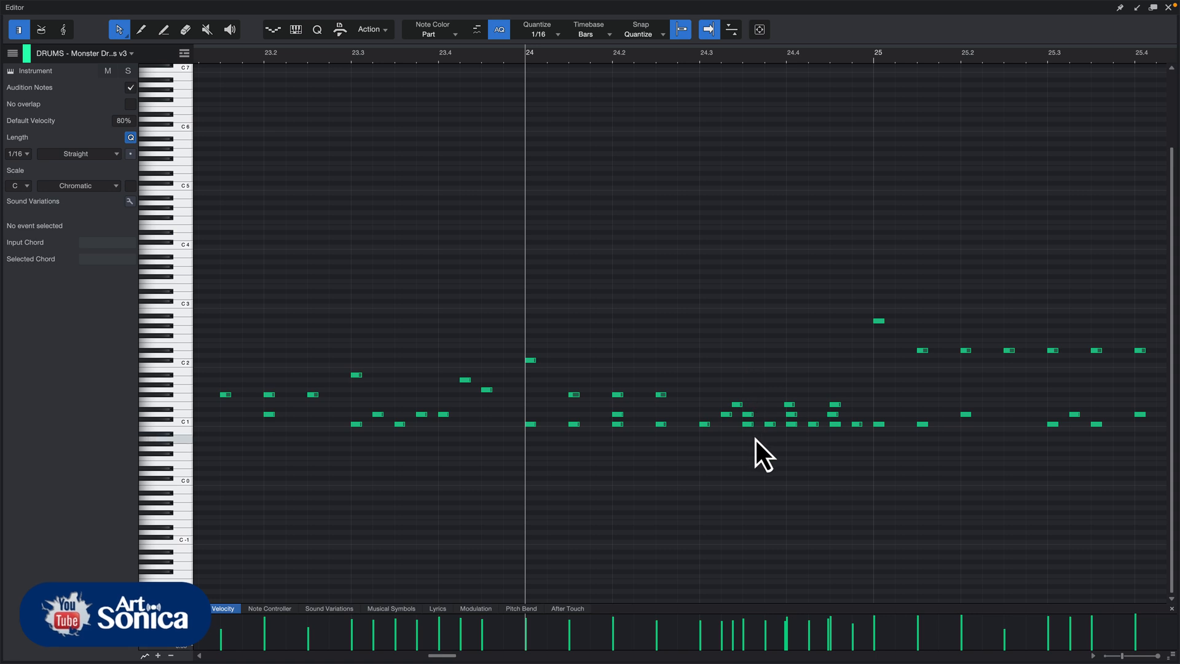
click(728, 415)
click(737, 404)
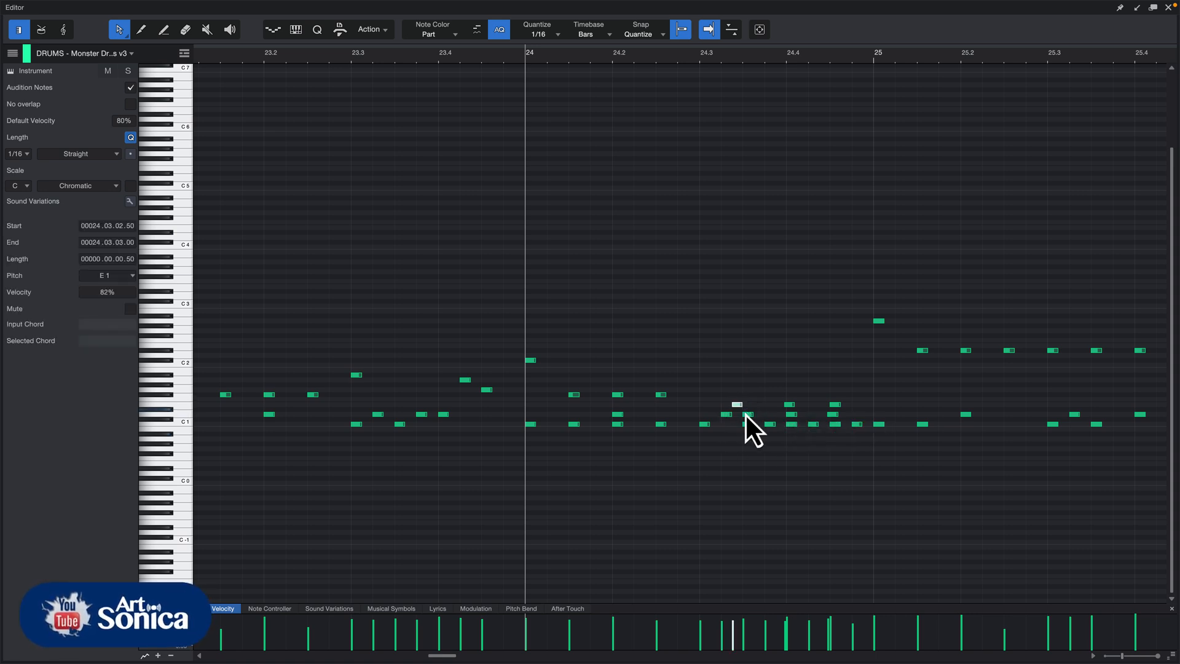
click(747, 415)
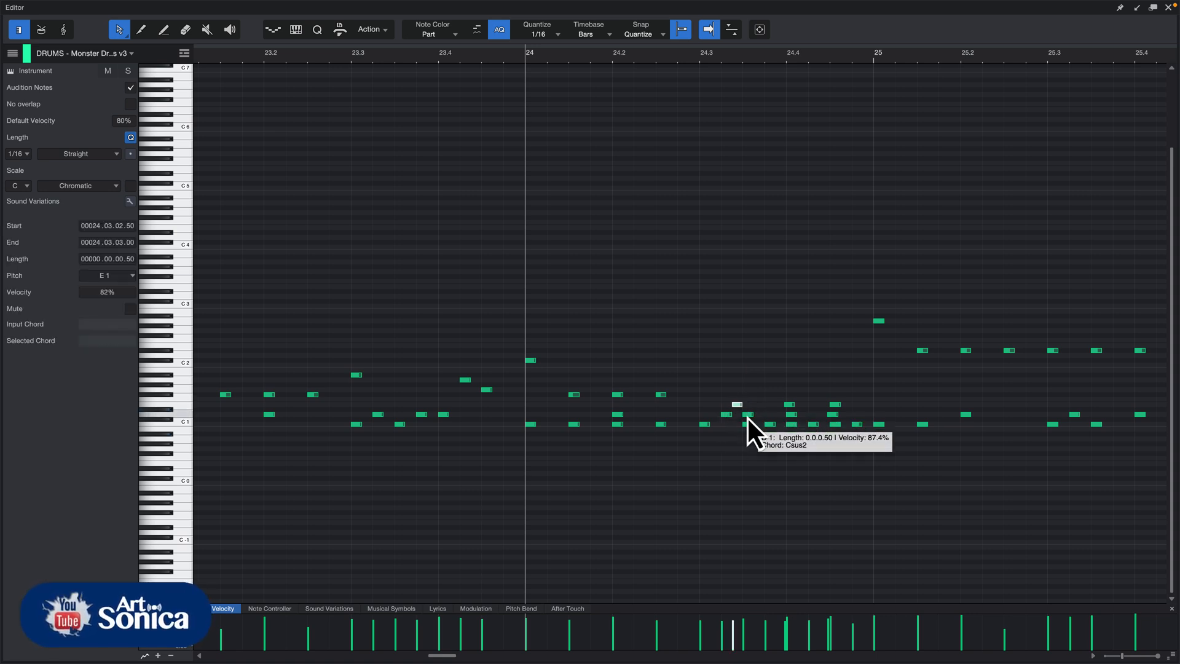
Switch the quantize value to 1/32 to compare the grid with the fill, and restore it to 1/16.
click(559, 35)
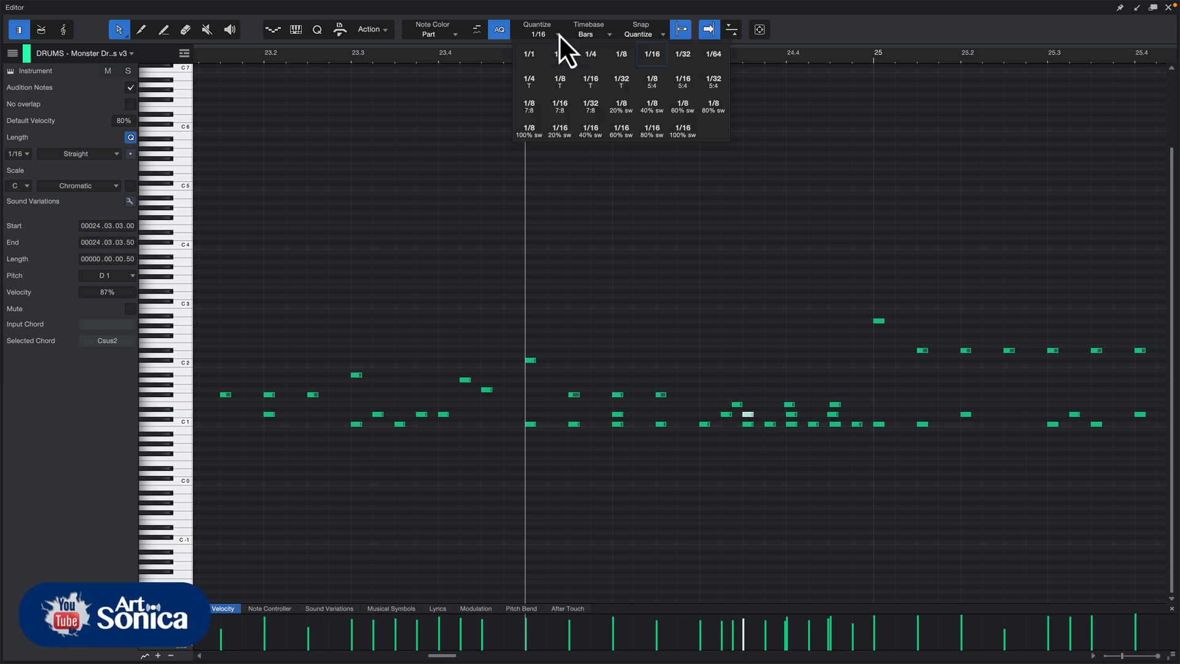
click(674, 57)
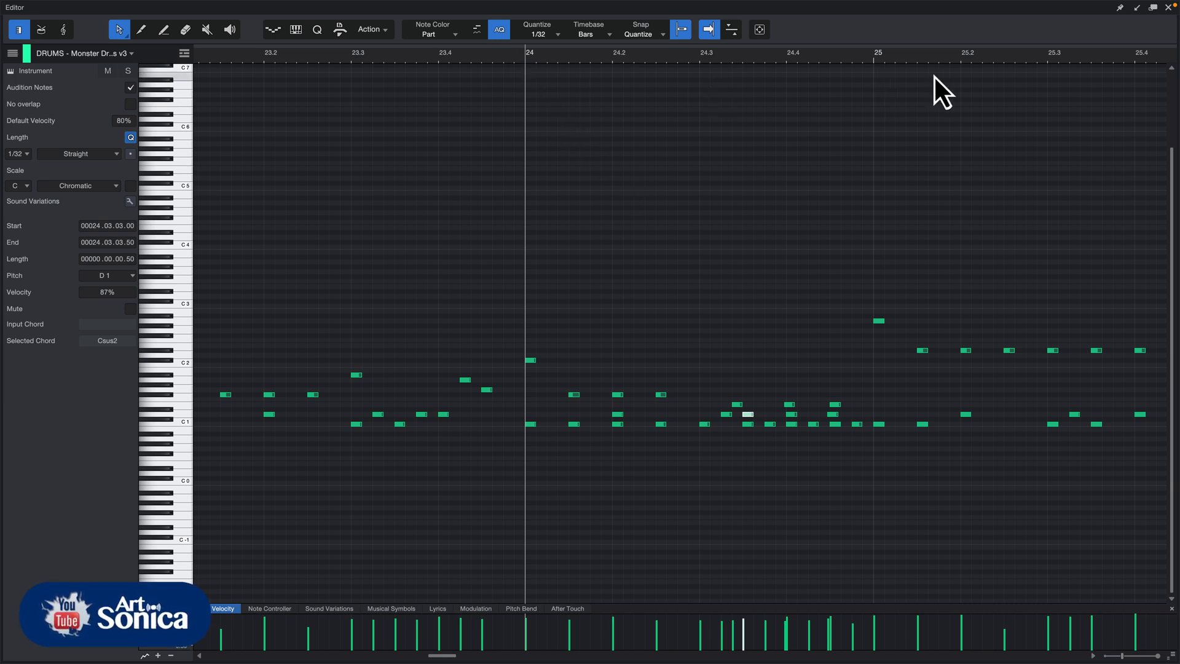
click(540, 35)
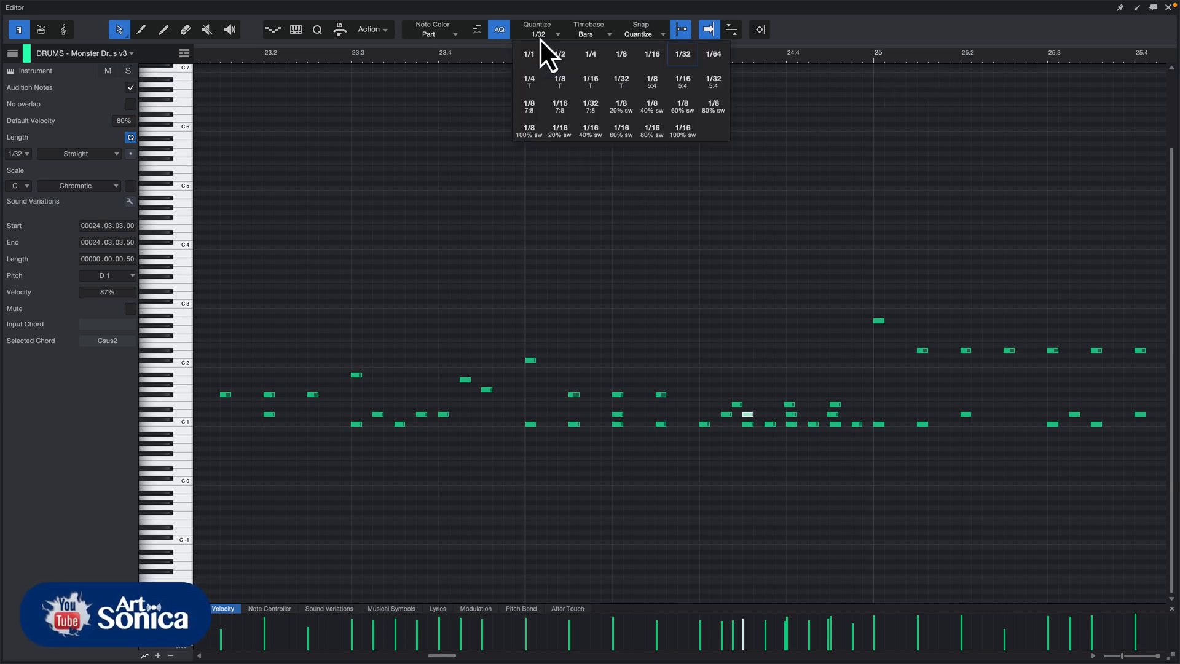
click(653, 57)
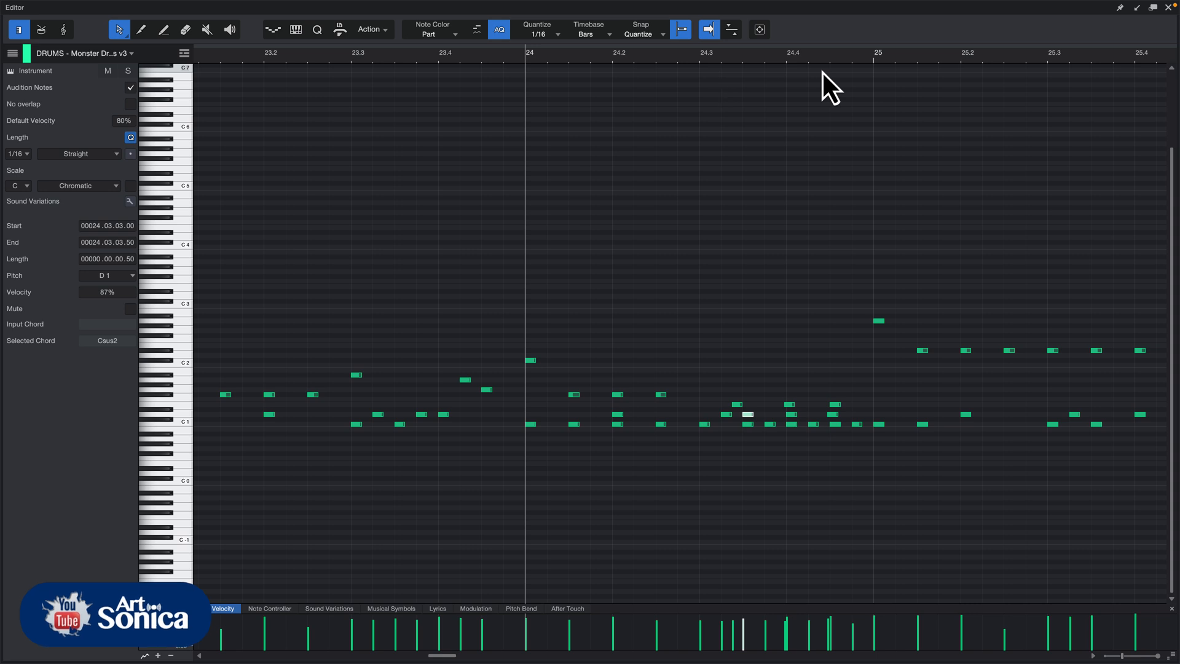
Set the quantize value to 1/32 and inspect the E1 note just before beat 4 of the bar 24 fill.
click(557, 36)
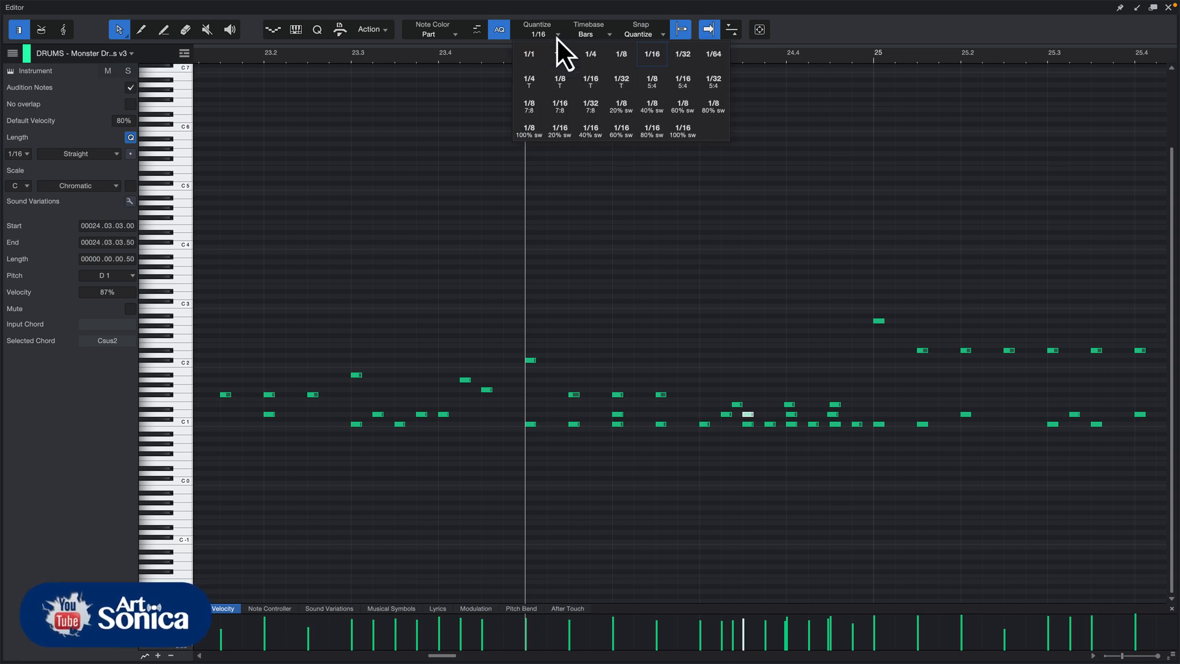
click(685, 57)
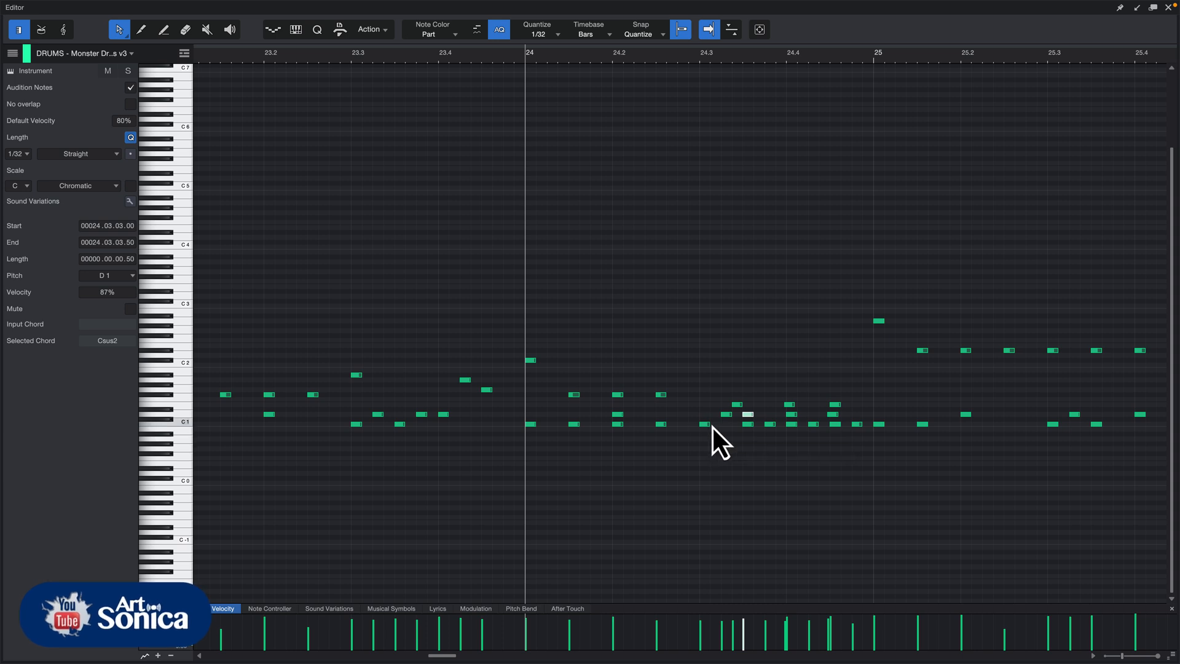
click(670, 564)
key(space)
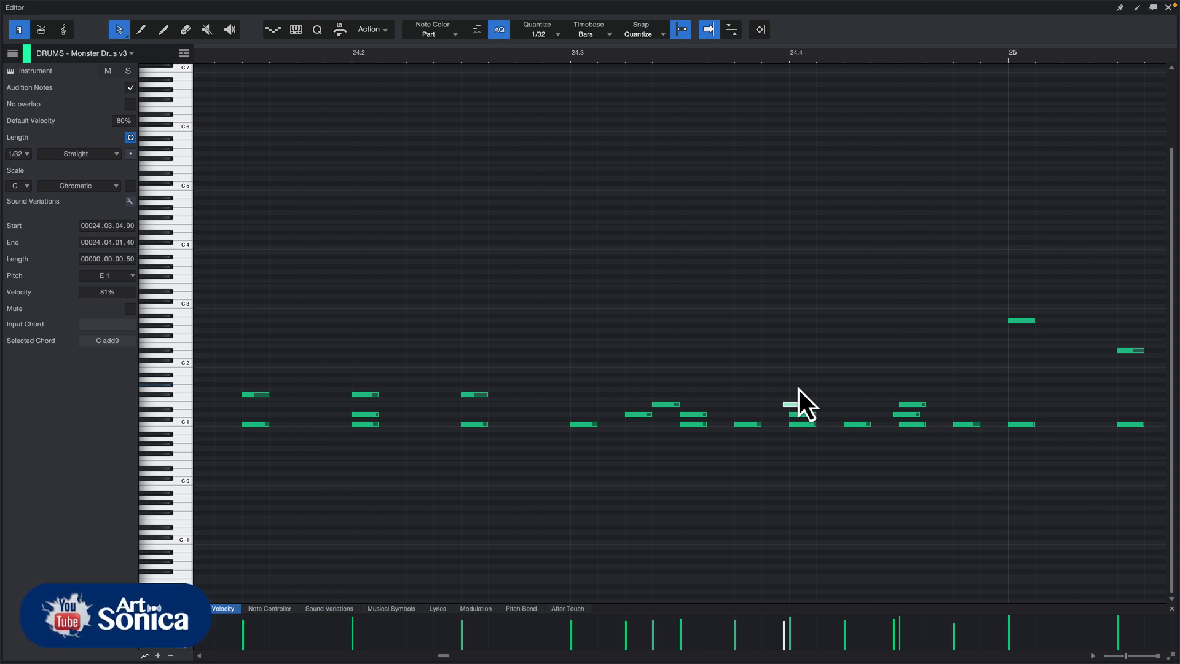
Play the full arrangement from the start of bar 24 into the fill and stop playback.
key(w)
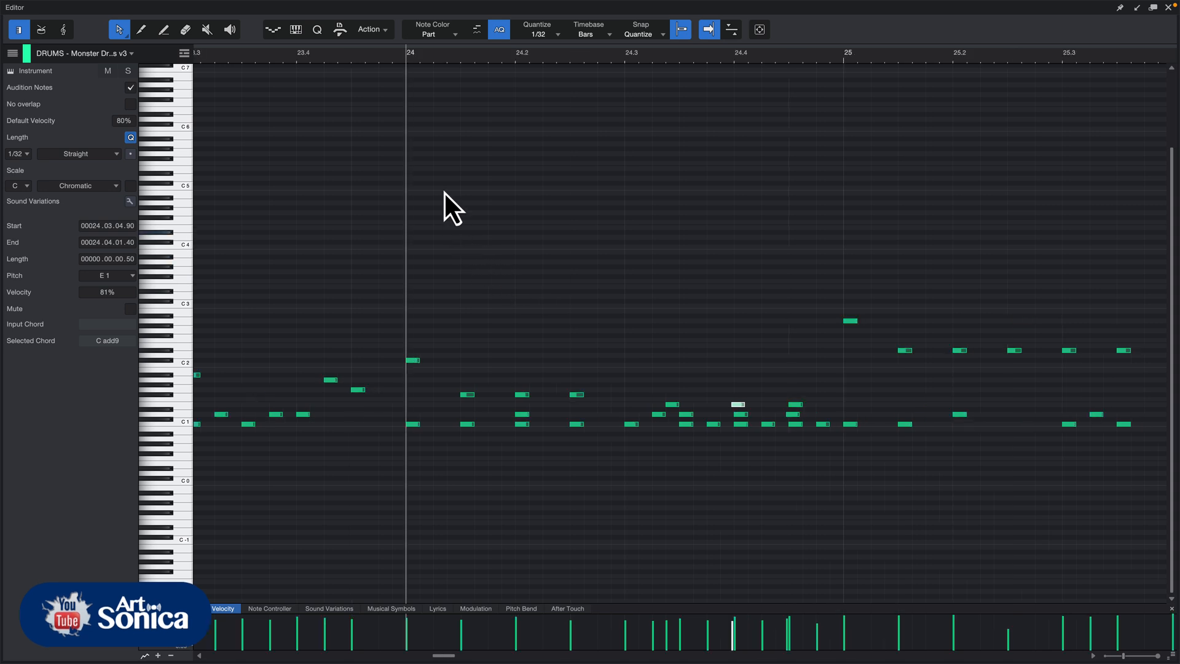
key(space)
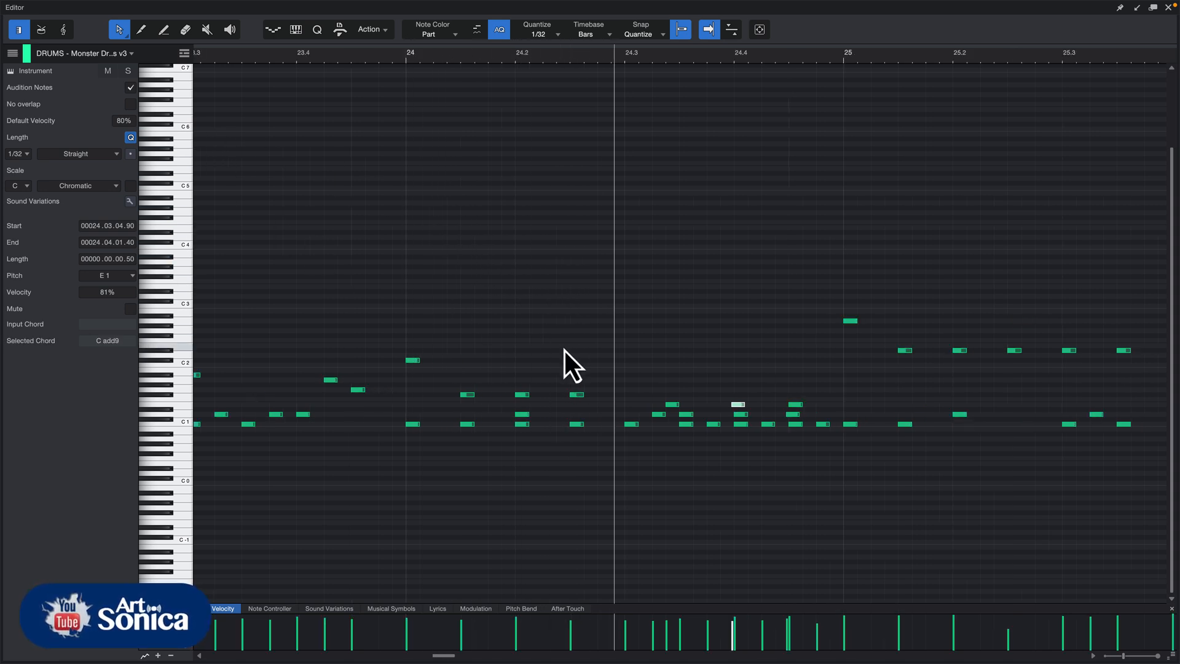
key(space)
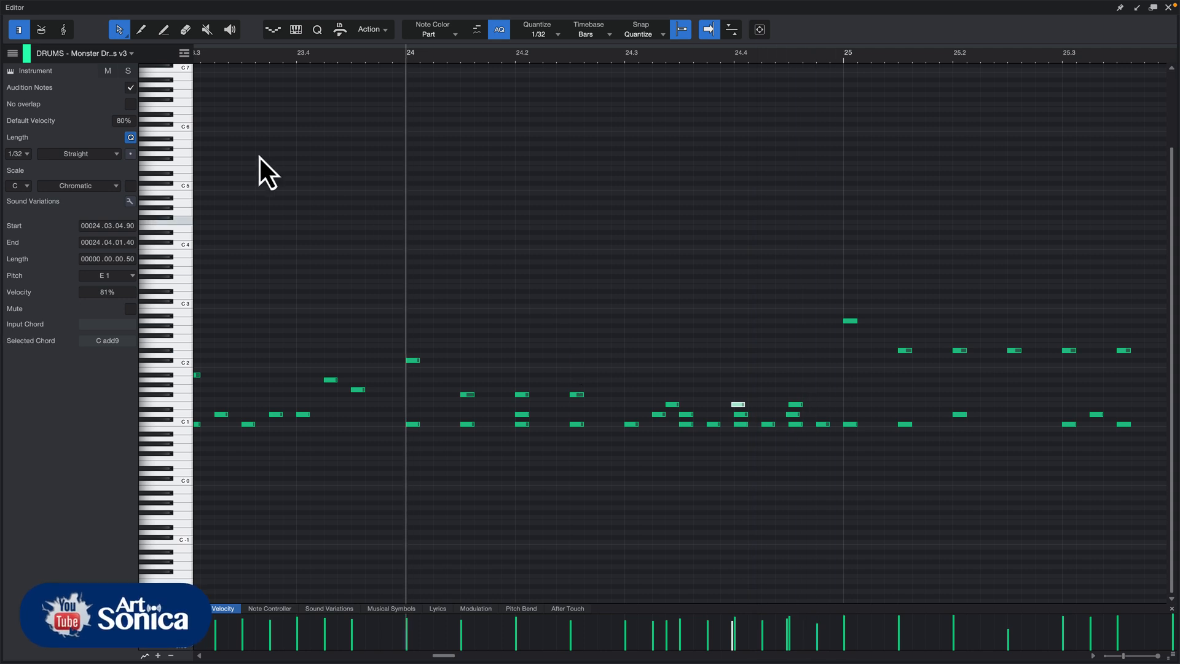
Solo the drum instrument, play the bar 24 fill on its own, stop playback and turn solo off.
click(128, 70)
key(space)
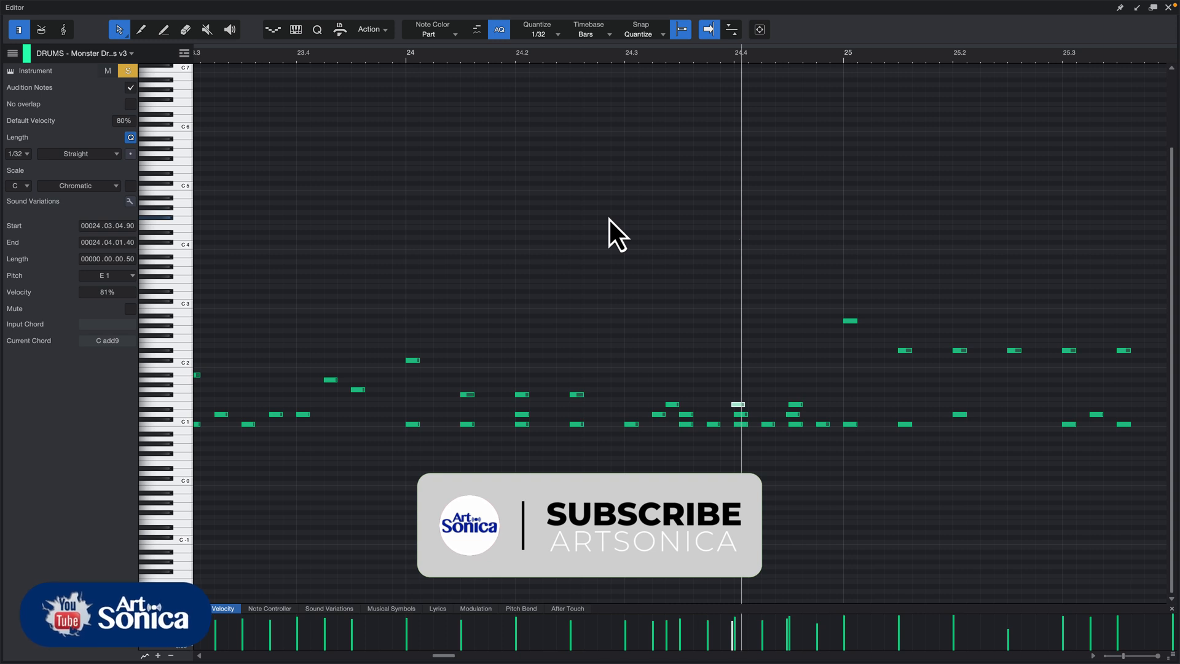
key(space)
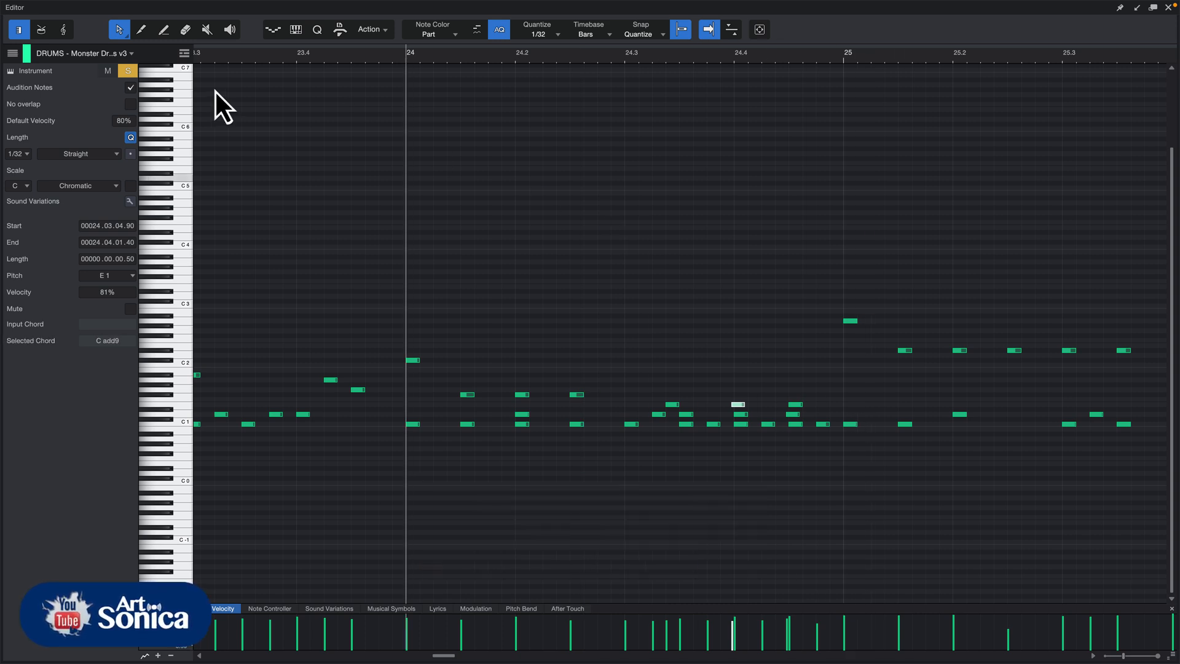
click(131, 70)
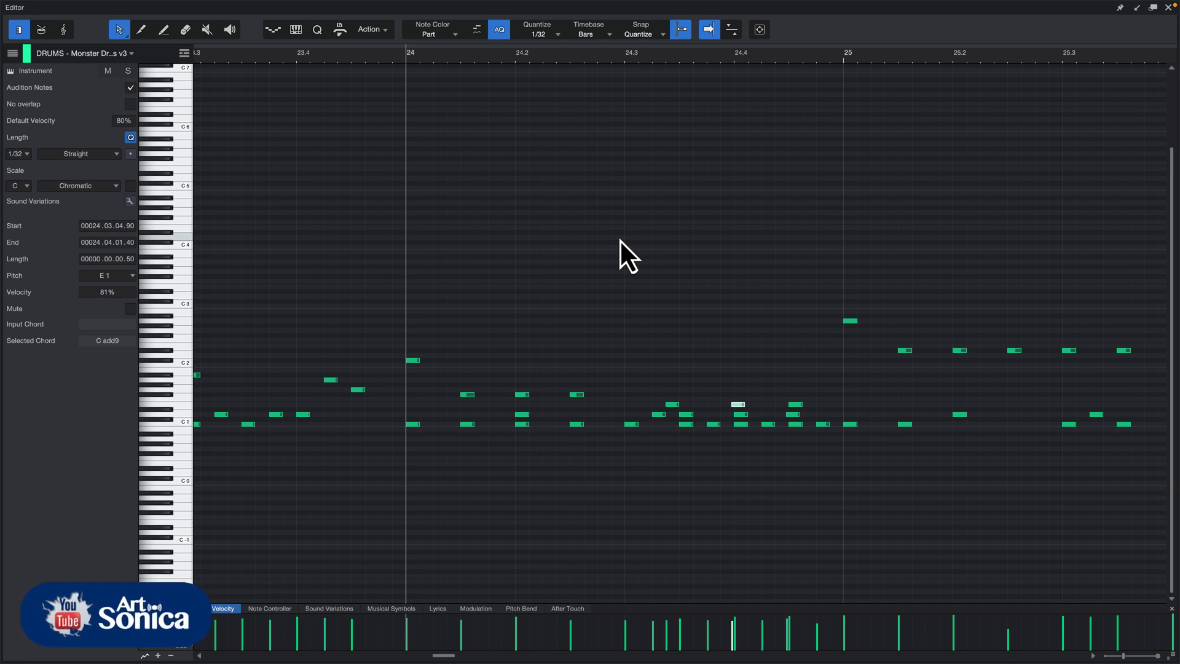
Compare the F#1 notes in the first half of bar 24 with the D#2 notes at the start of bar 25 by selecting them individually.
key(w)
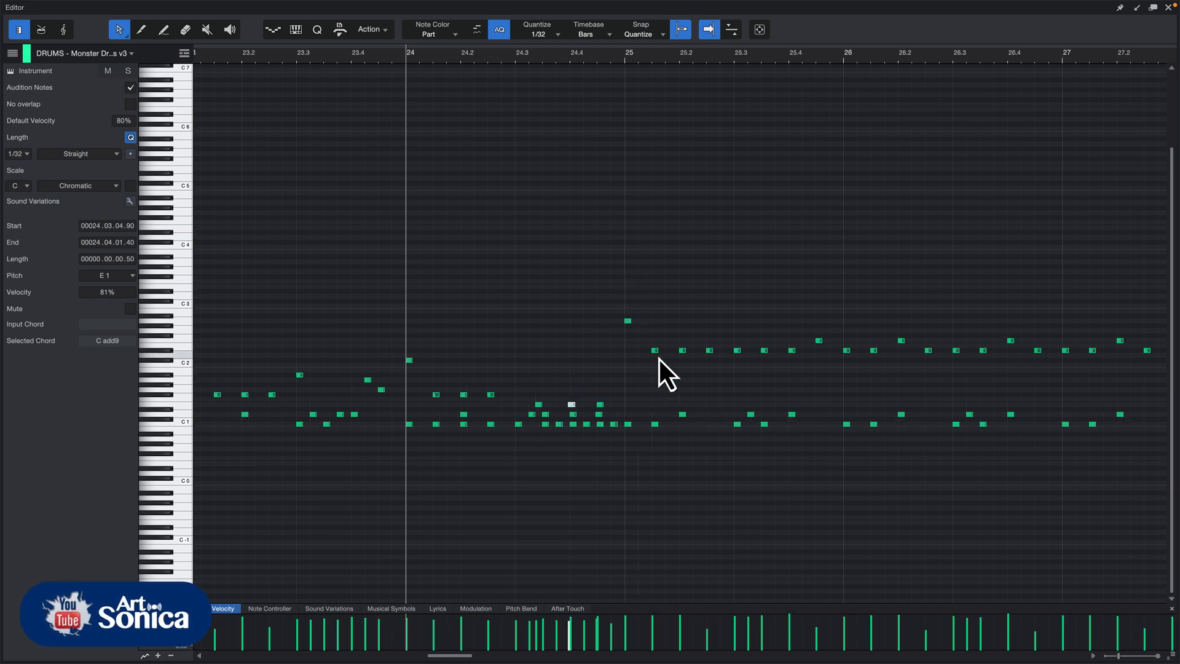
click(626, 60)
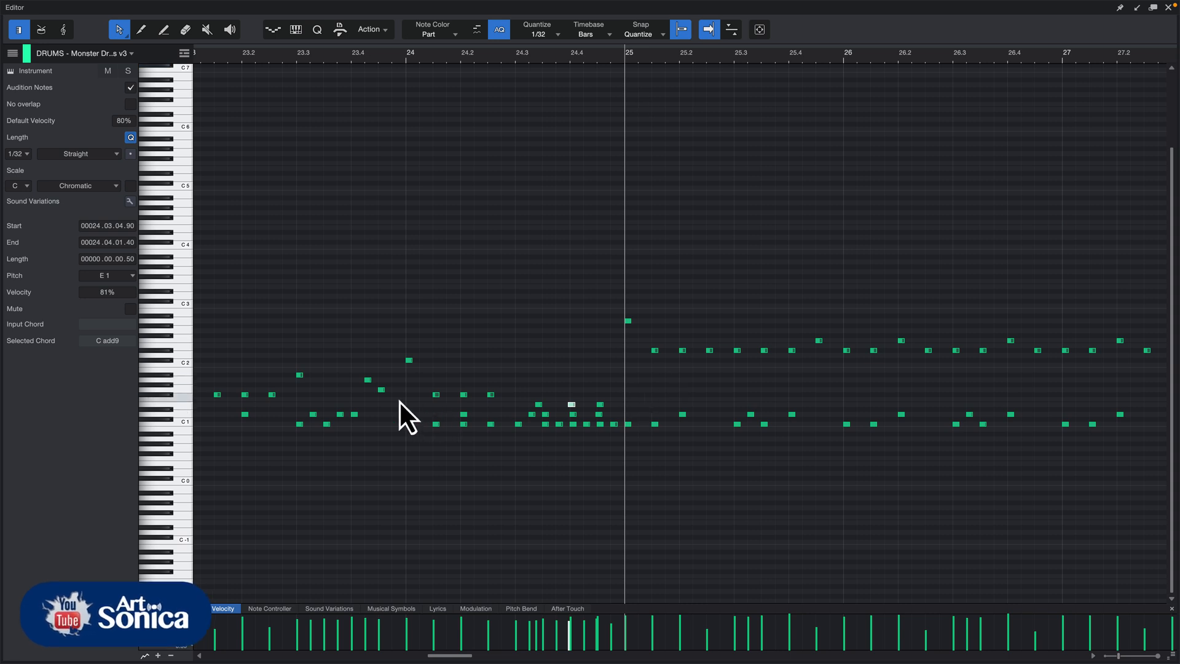
click(437, 395)
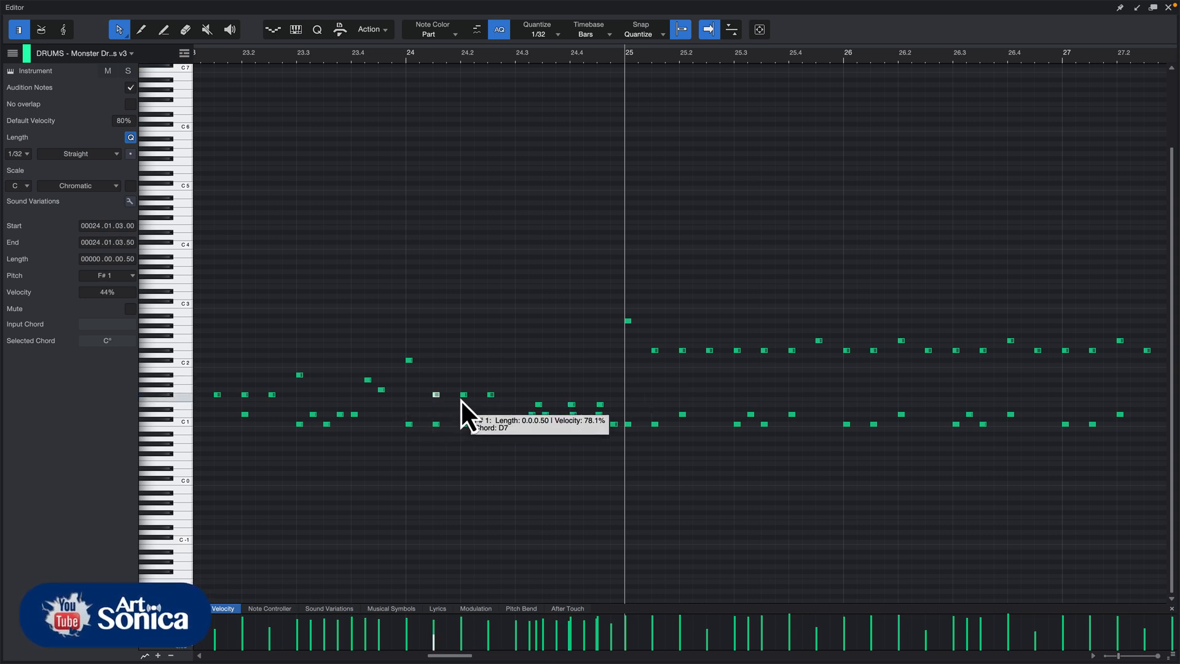
click(465, 396)
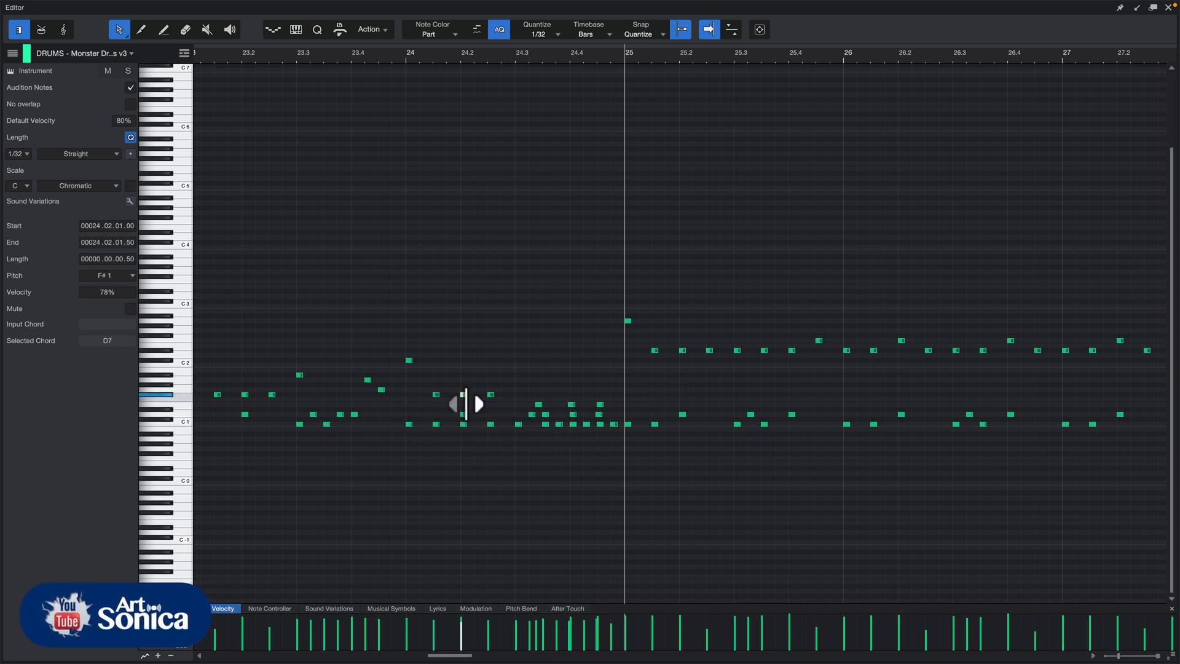
click(655, 351)
click(683, 351)
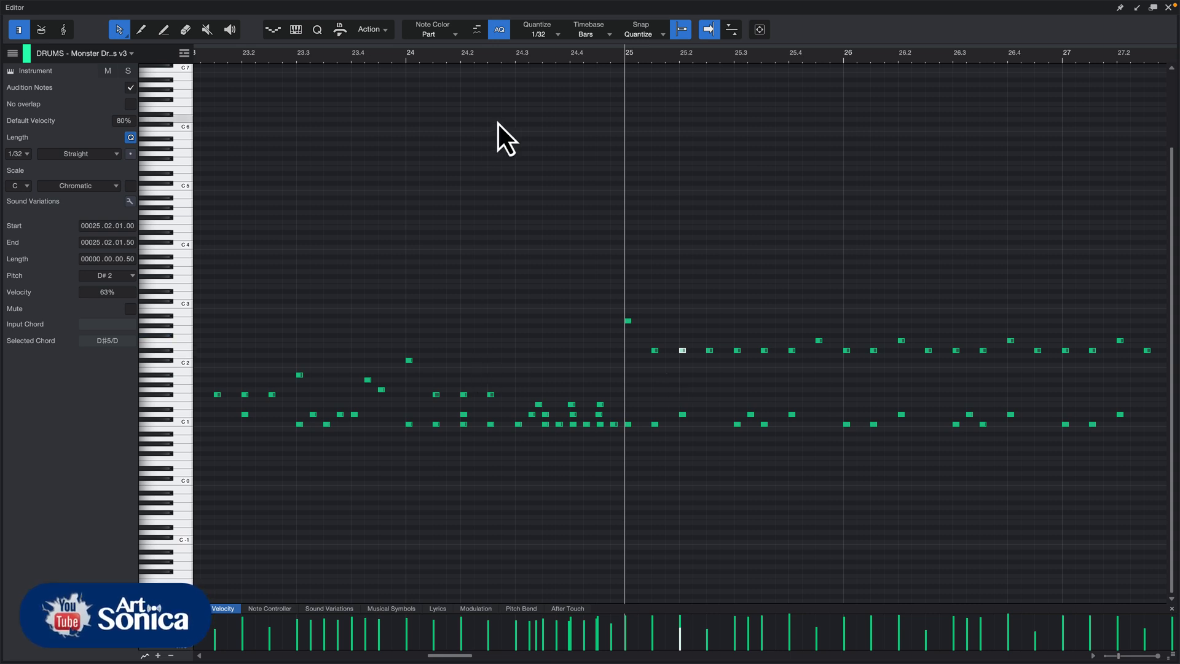
Play the full arrangement from the start of bar 24 through the bar 30 fill into bar 31 and stop playback.
click(407, 58)
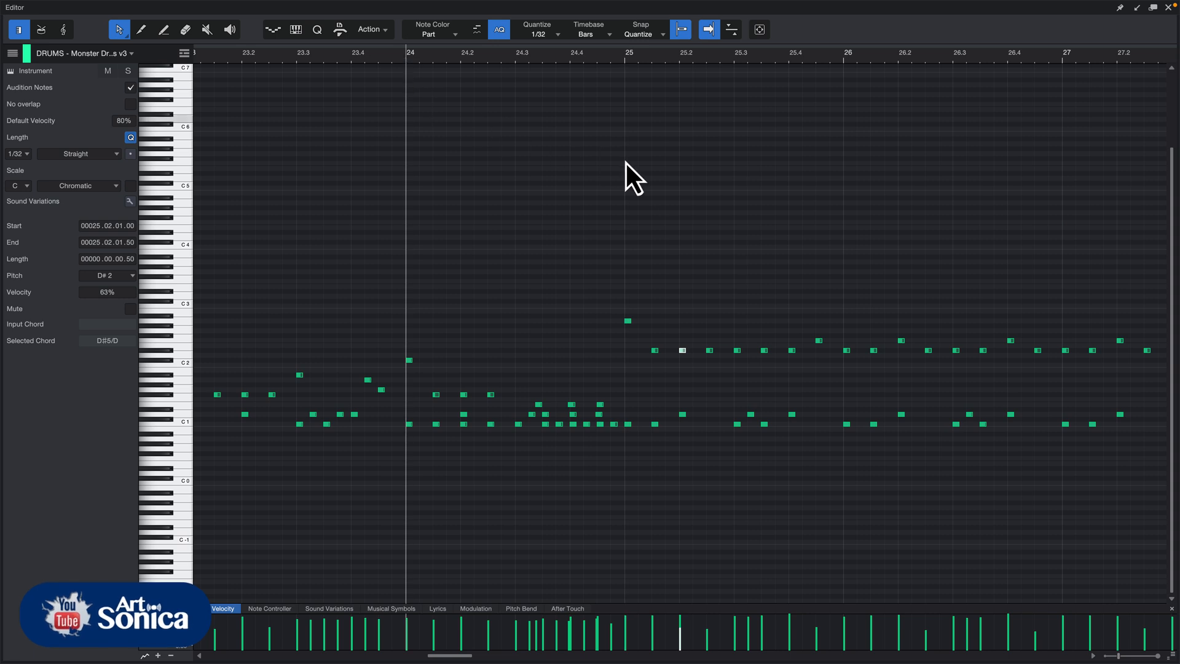
key(space)
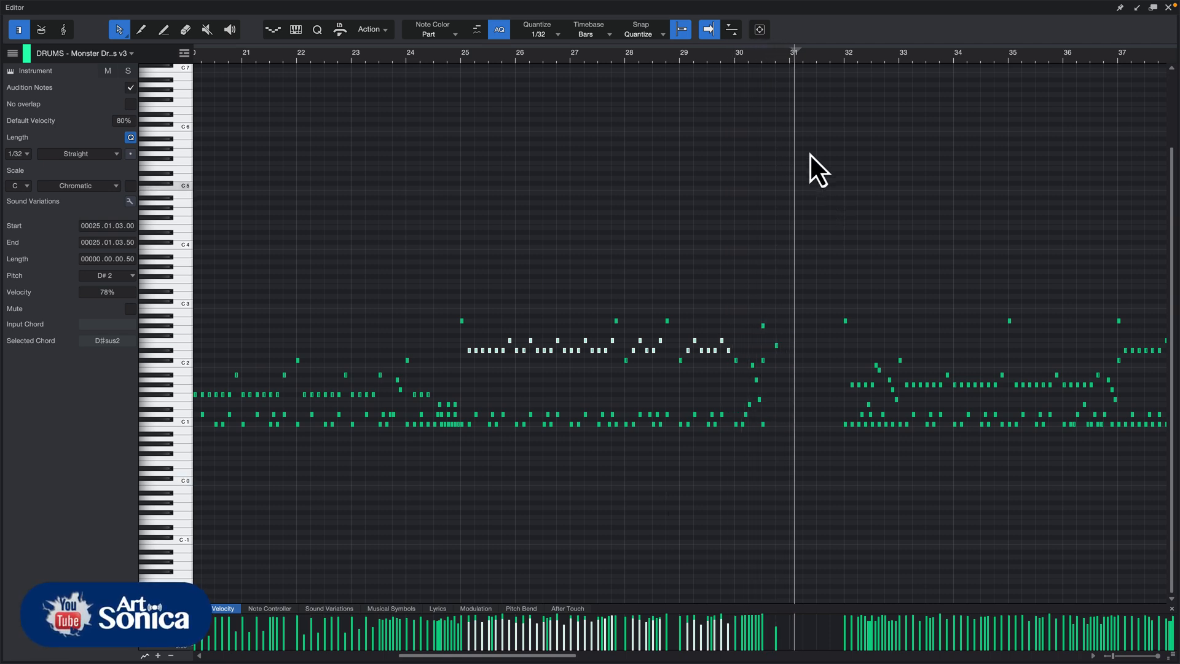
key(space)
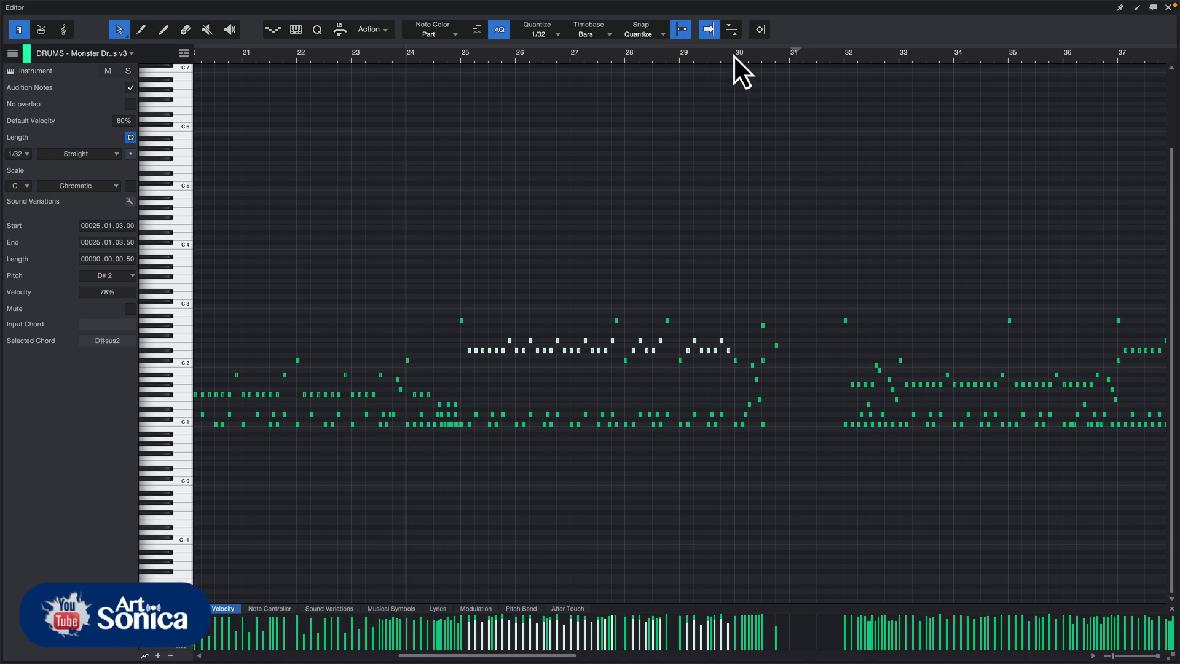
Play the bar 30 fill from its start with the drums soloed and stop playback.
click(734, 55)
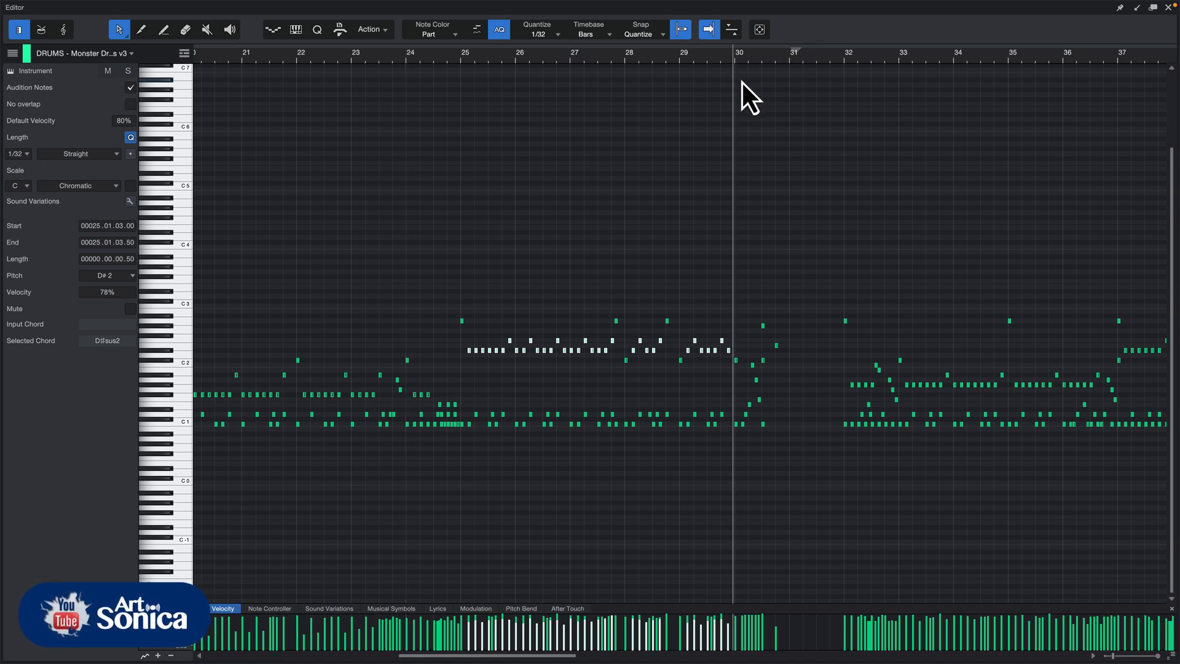
key(e)
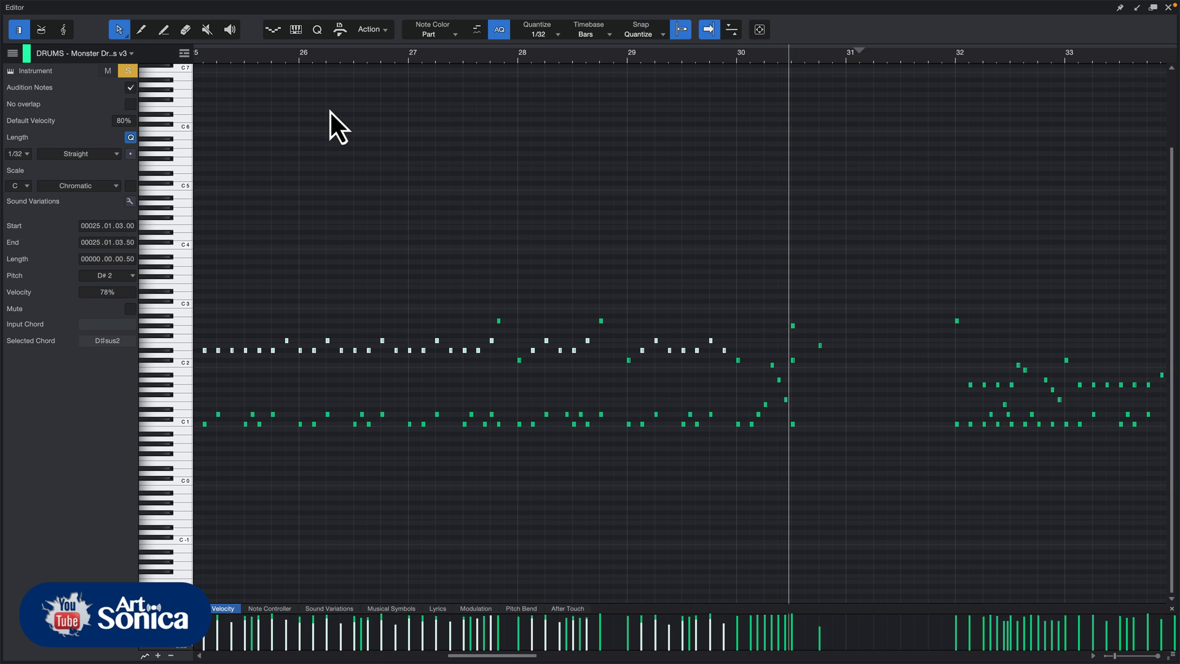
key(space)
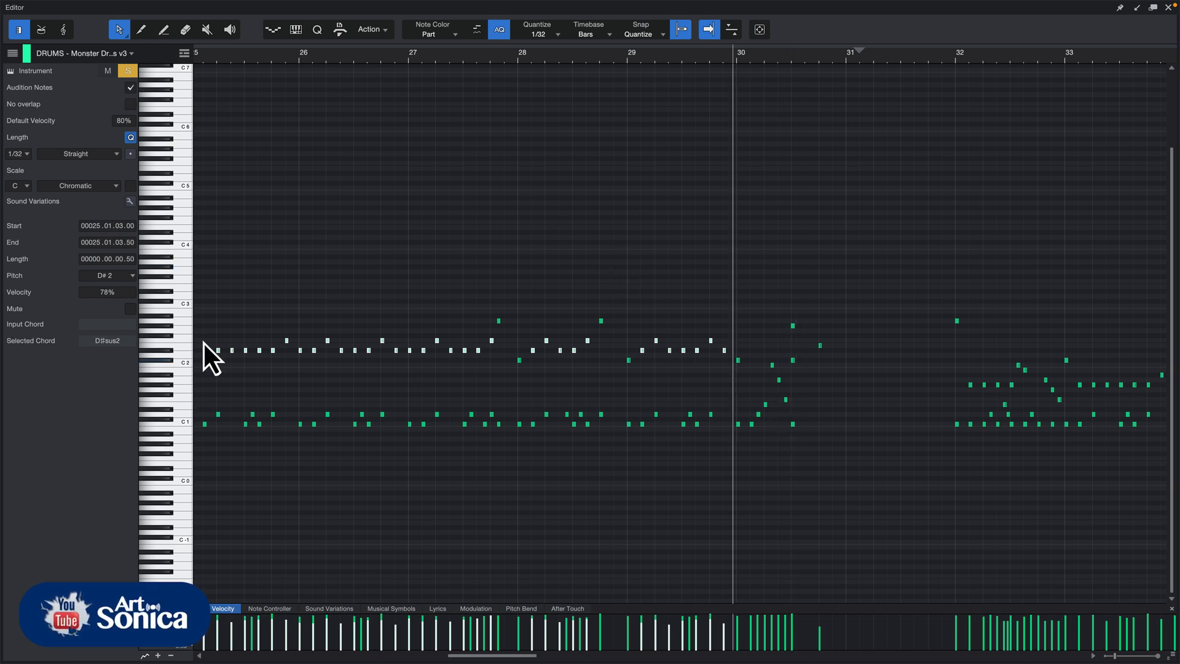
Play the soloed drums from the end of bar 28 through the bar 30 fill and stop playback.
click(187, 398)
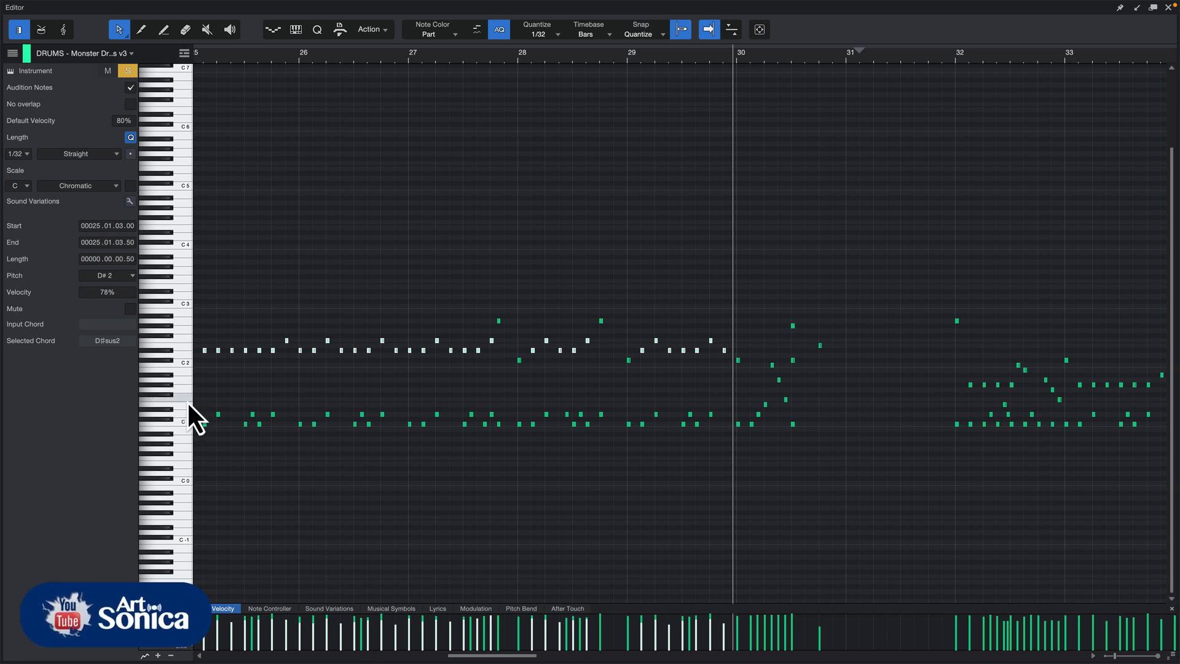
click(609, 59)
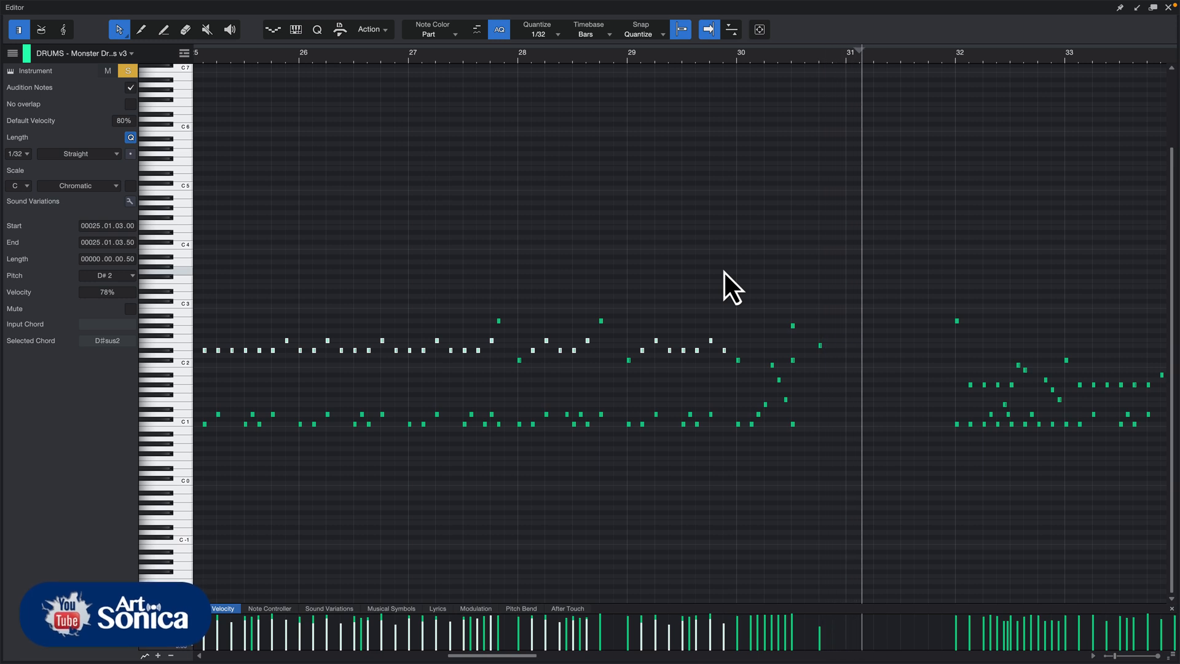
key(space)
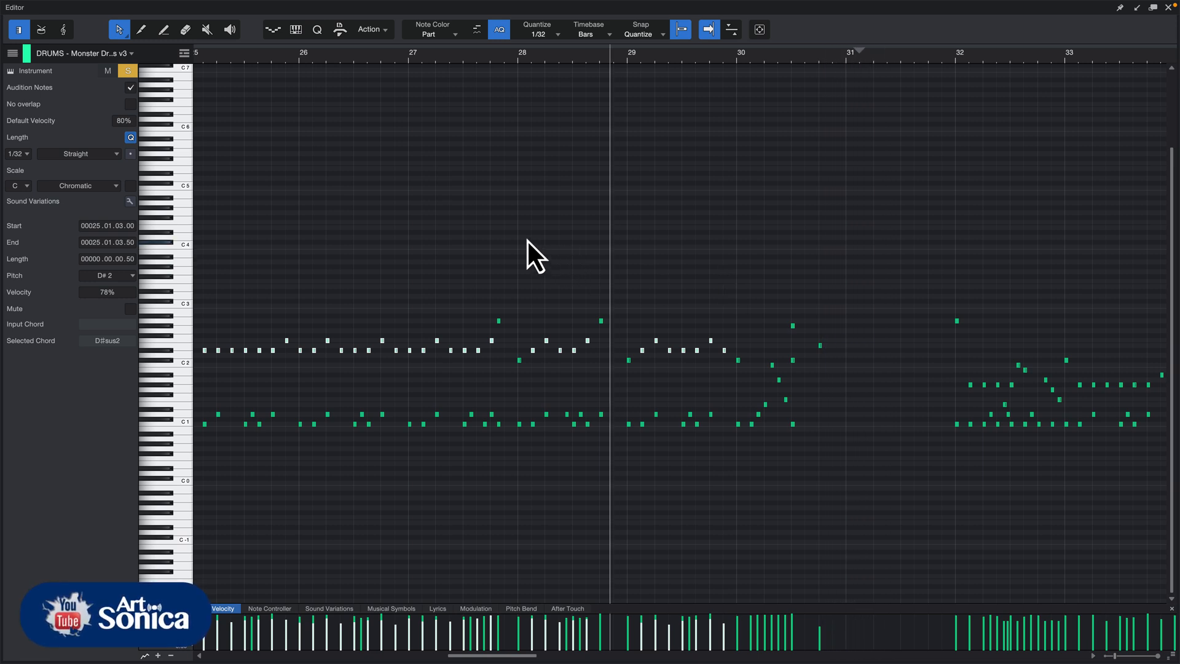
Examine the groove starting at bar 25 up close and play the soloed drums from there past the start of bar 26.
key(w)
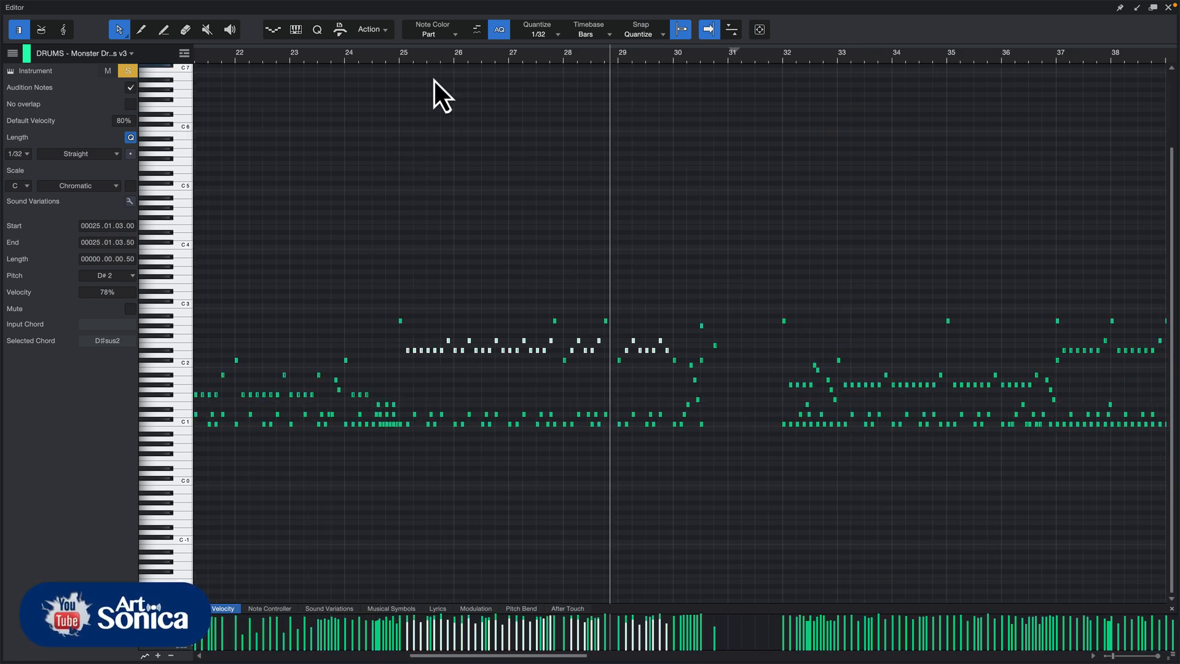
click(399, 57)
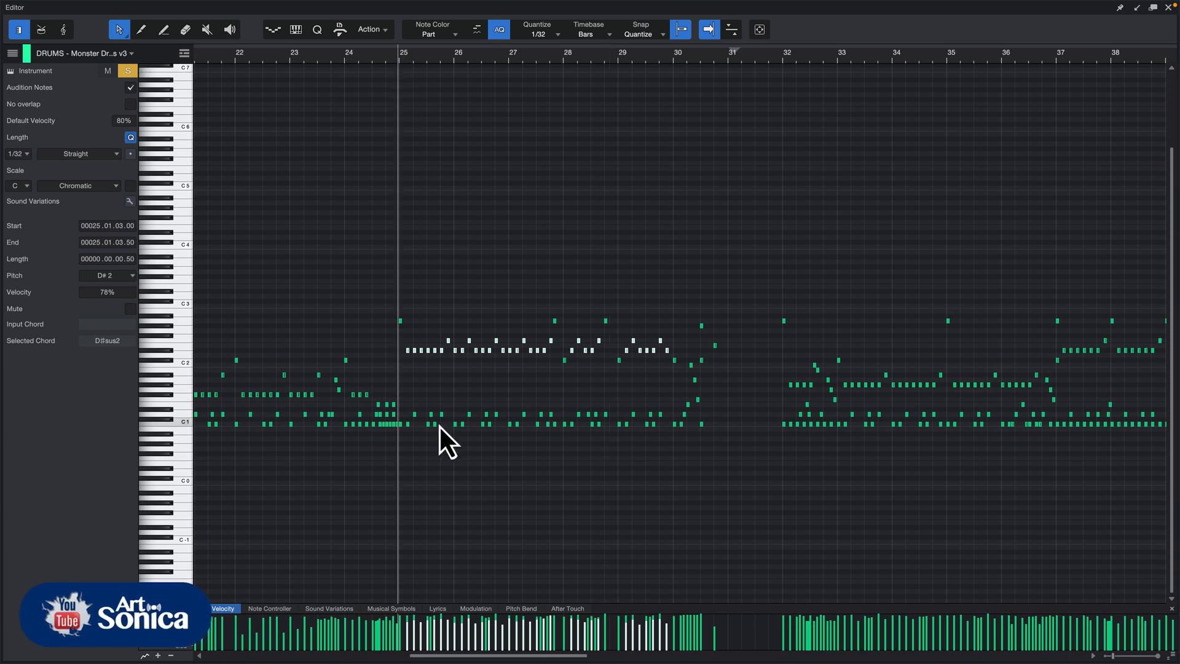
key(e)
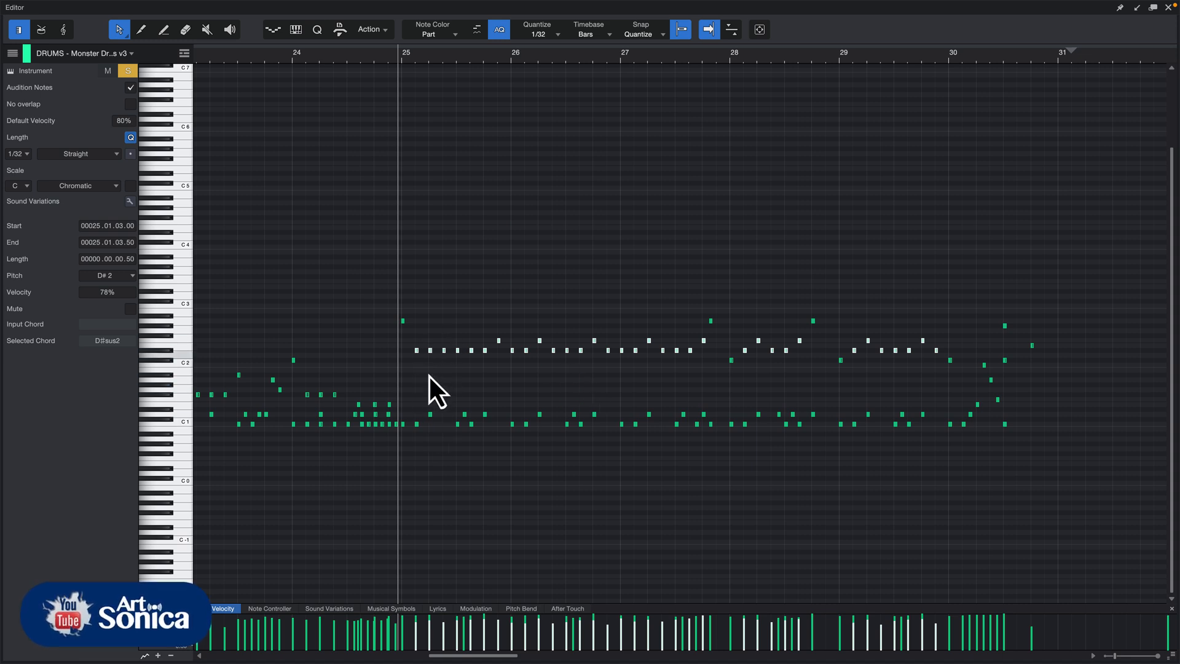
key(e)
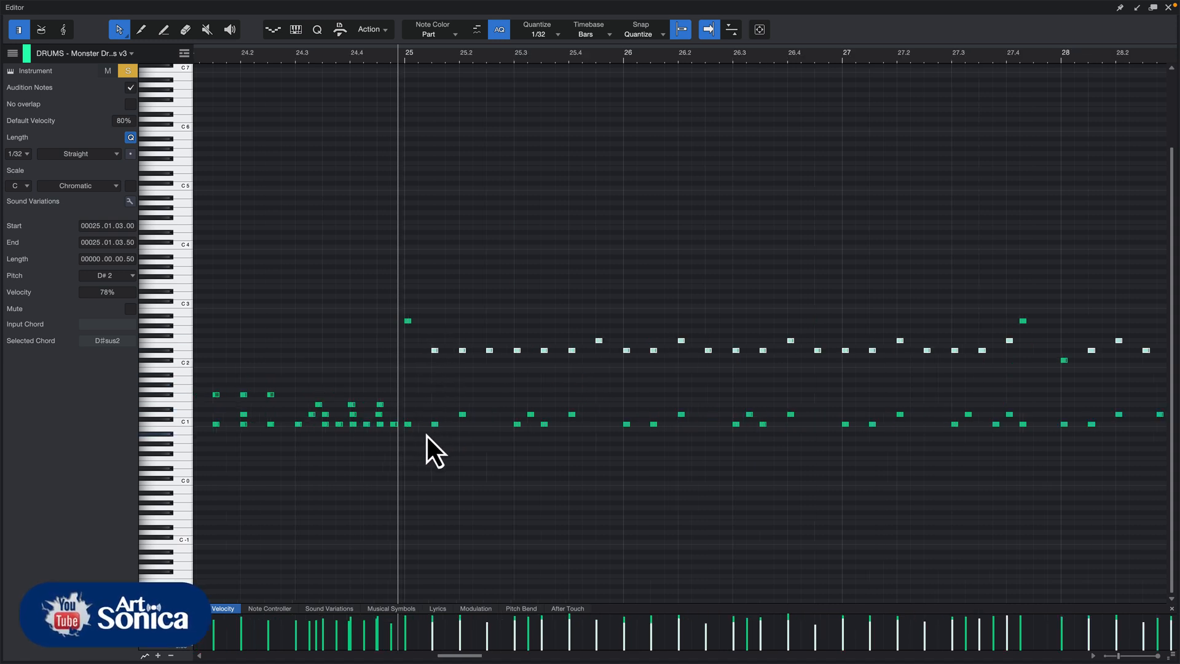
key(space)
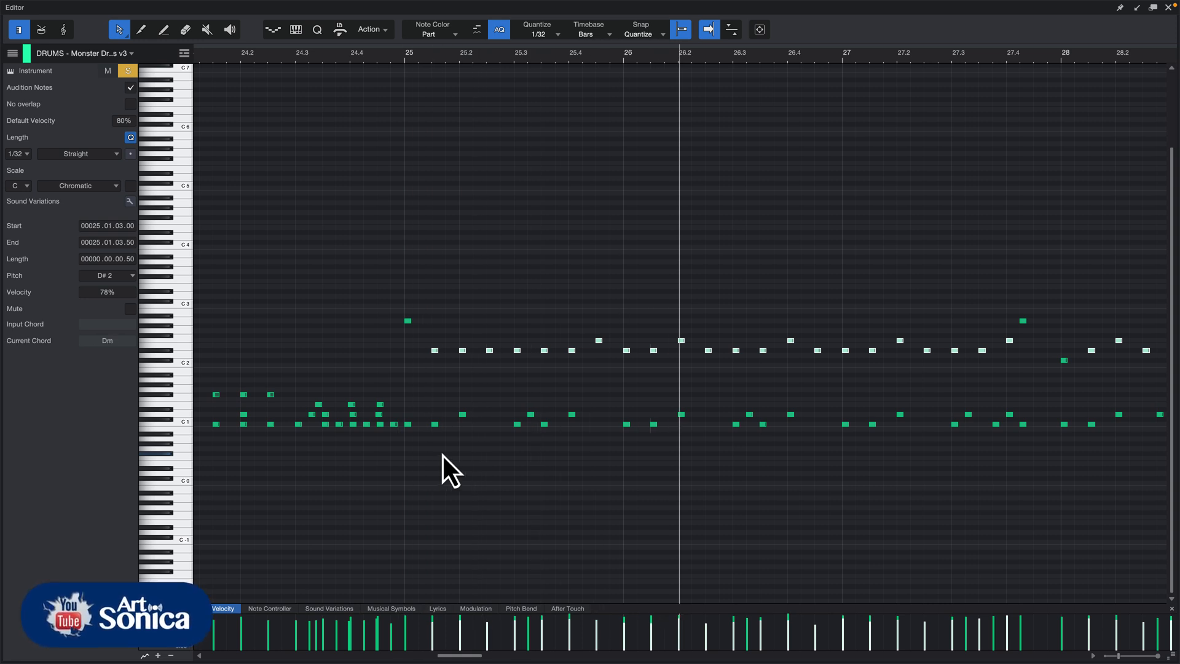
key(space)
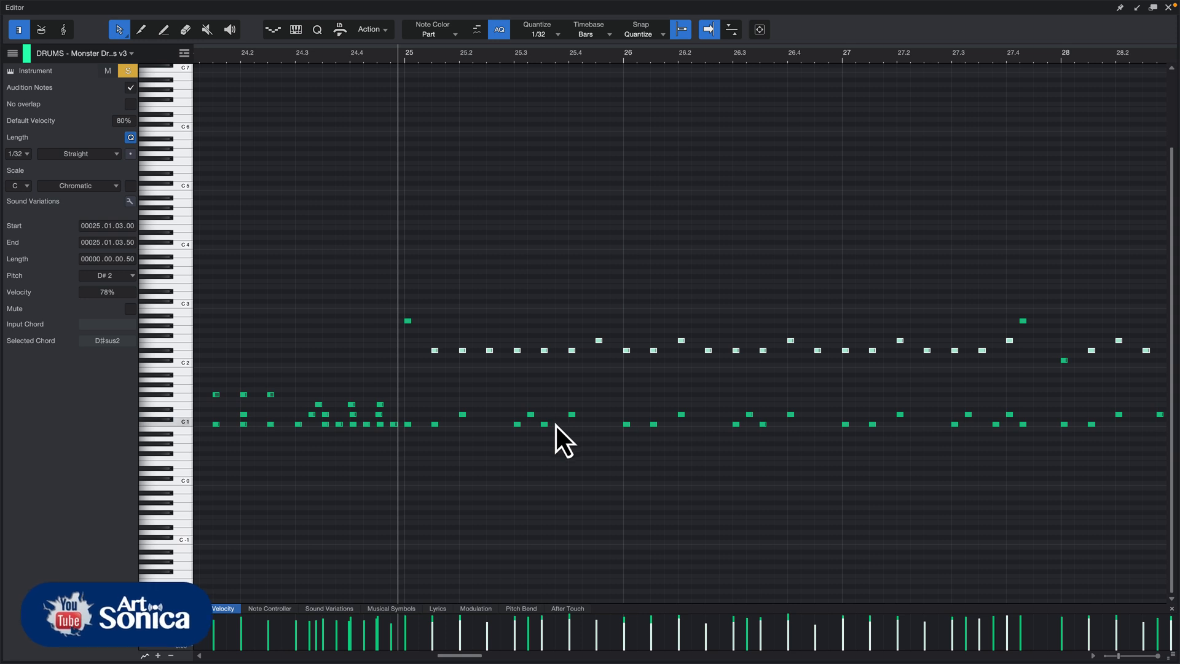
Turn off the drum solo, play the full arrangement from bar 25 to the end of bar 27 and stop playback.
key(w)
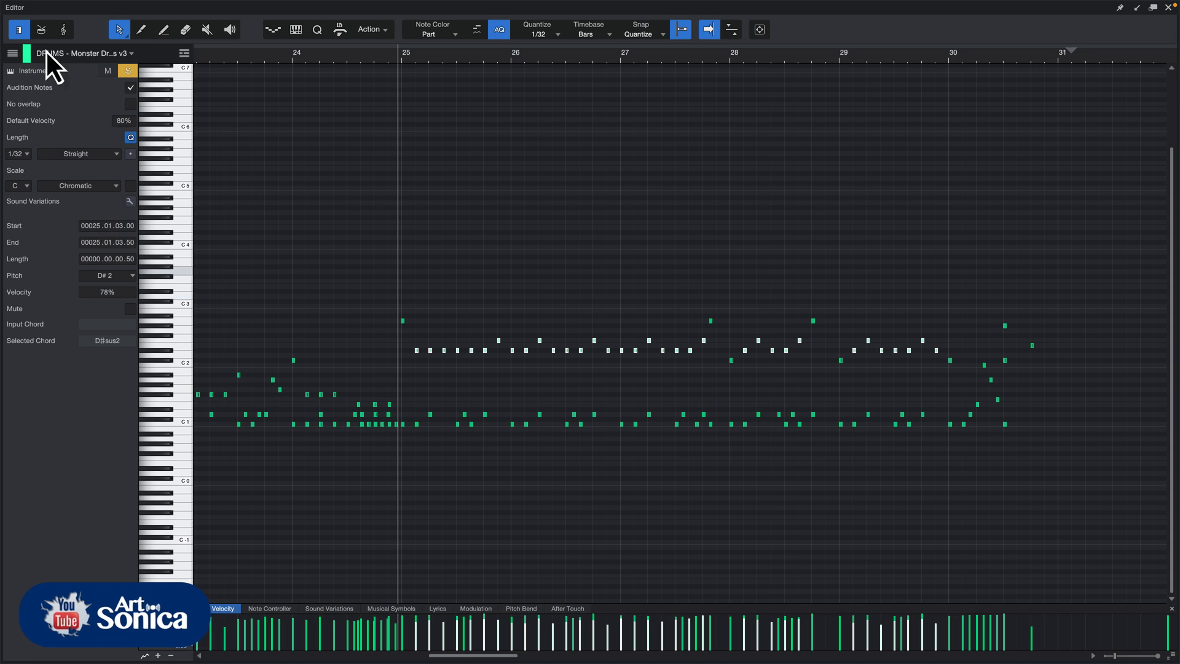
click(127, 71)
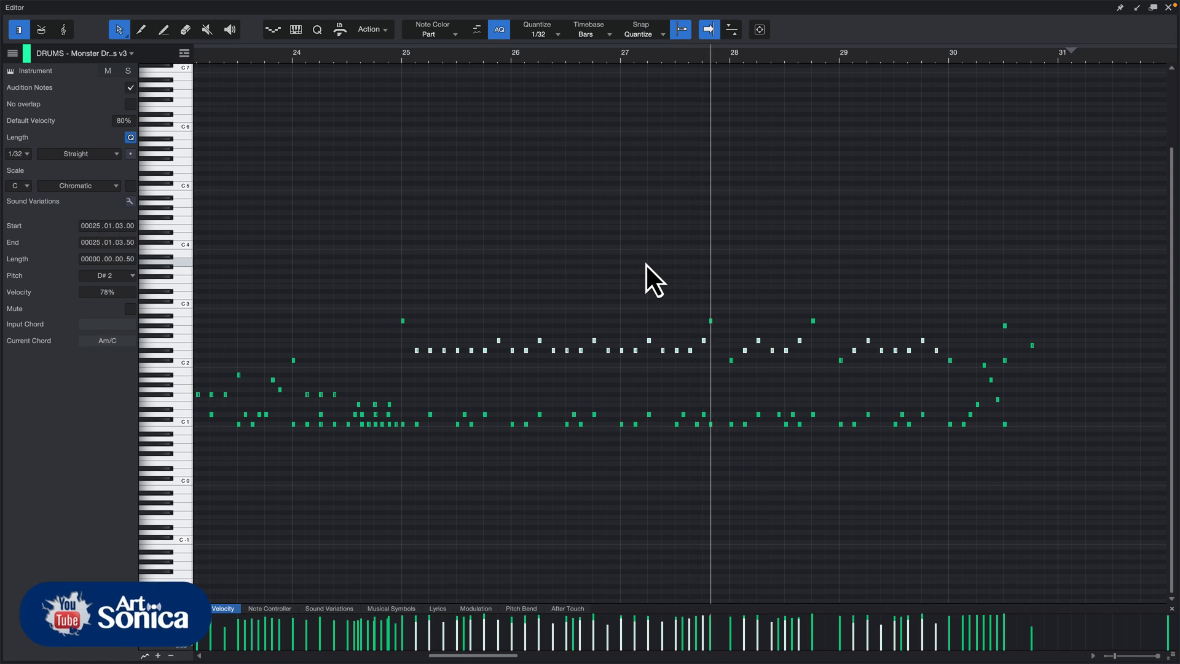
key(space)
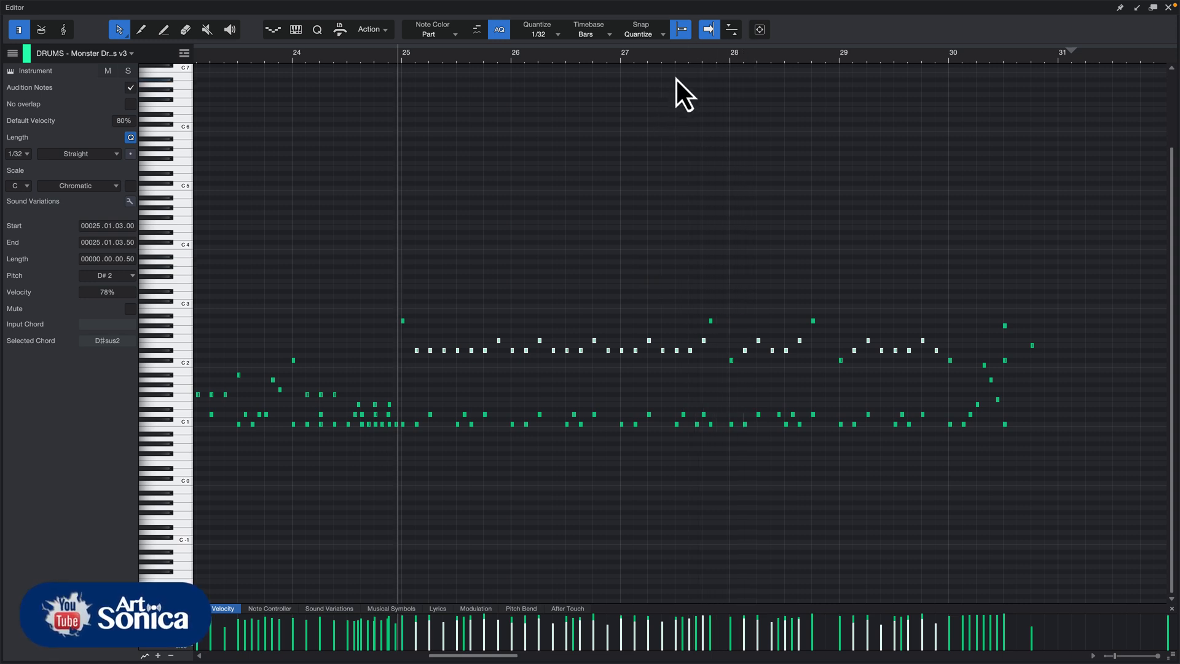
Play the full arrangement from the middle of bar 27 to the end of bar 28 and stop playback.
click(672, 60)
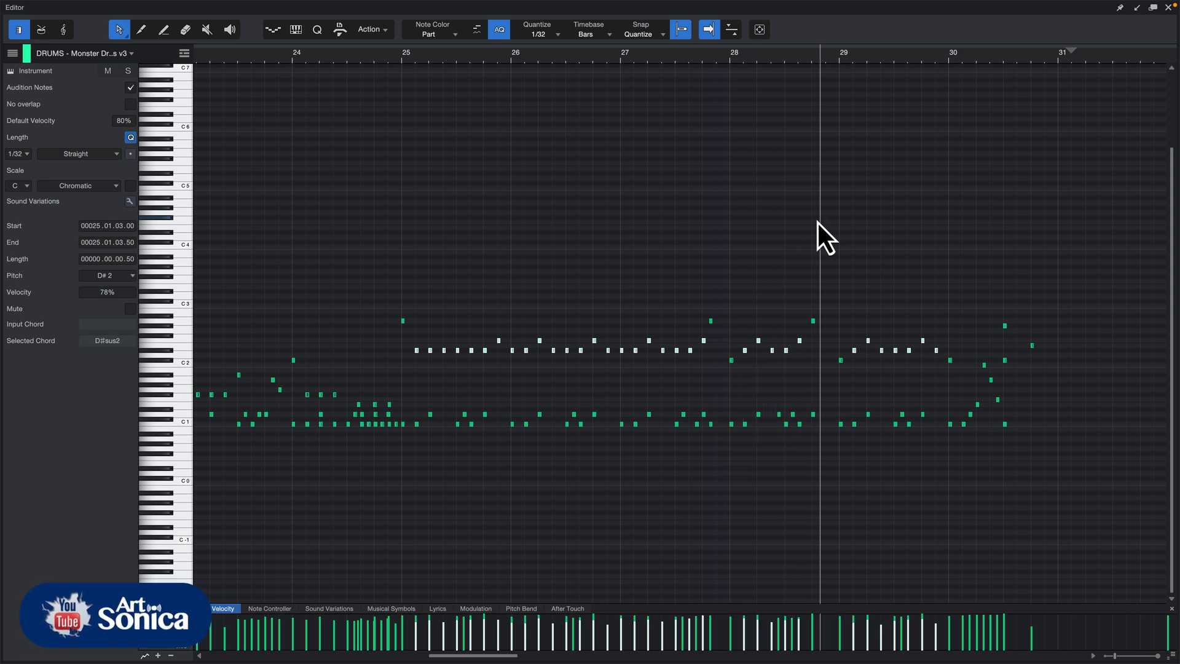
key(space)
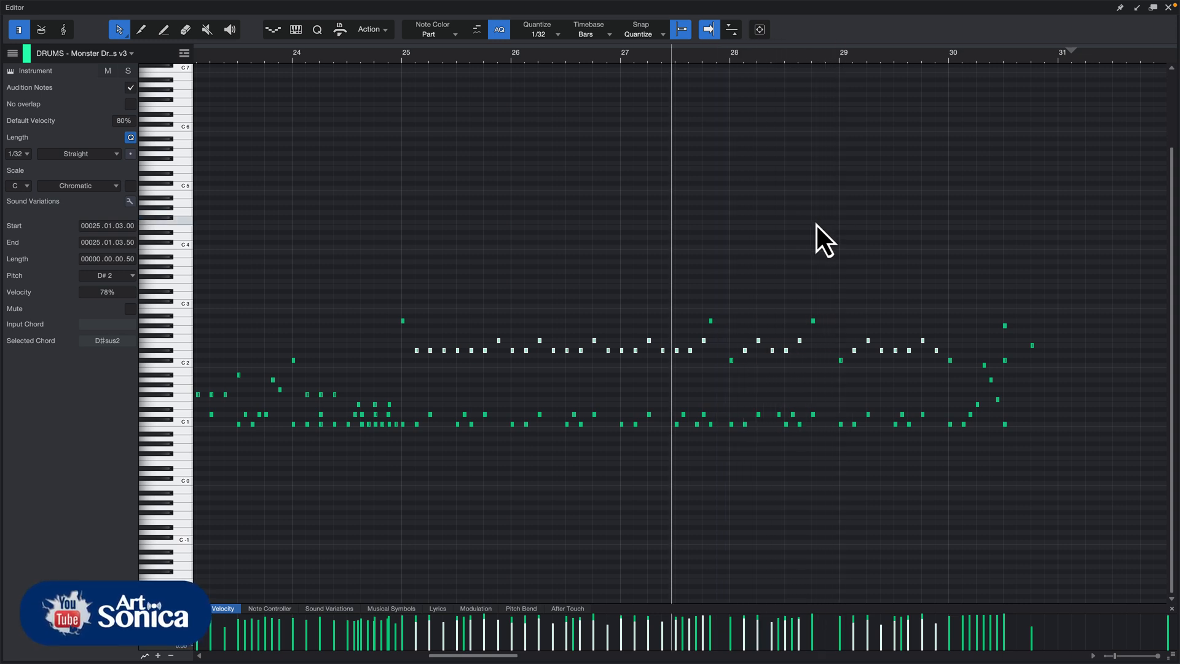
key(w)
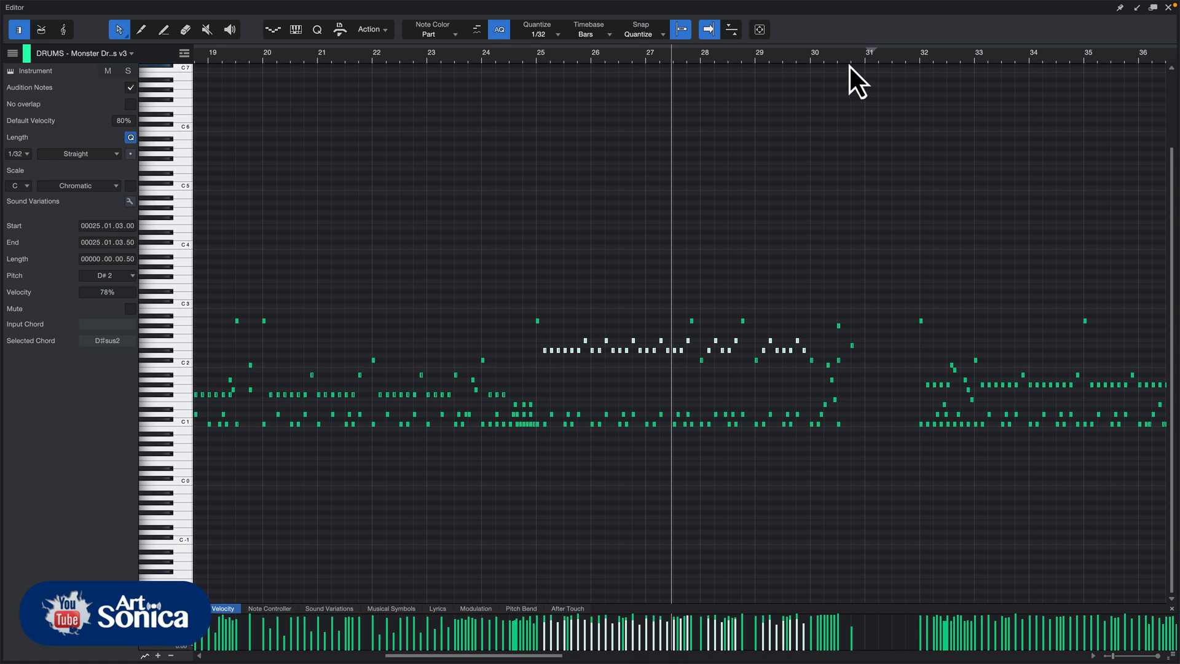
Play the full arrangement from bar 30 through the fill and stop playback.
click(811, 58)
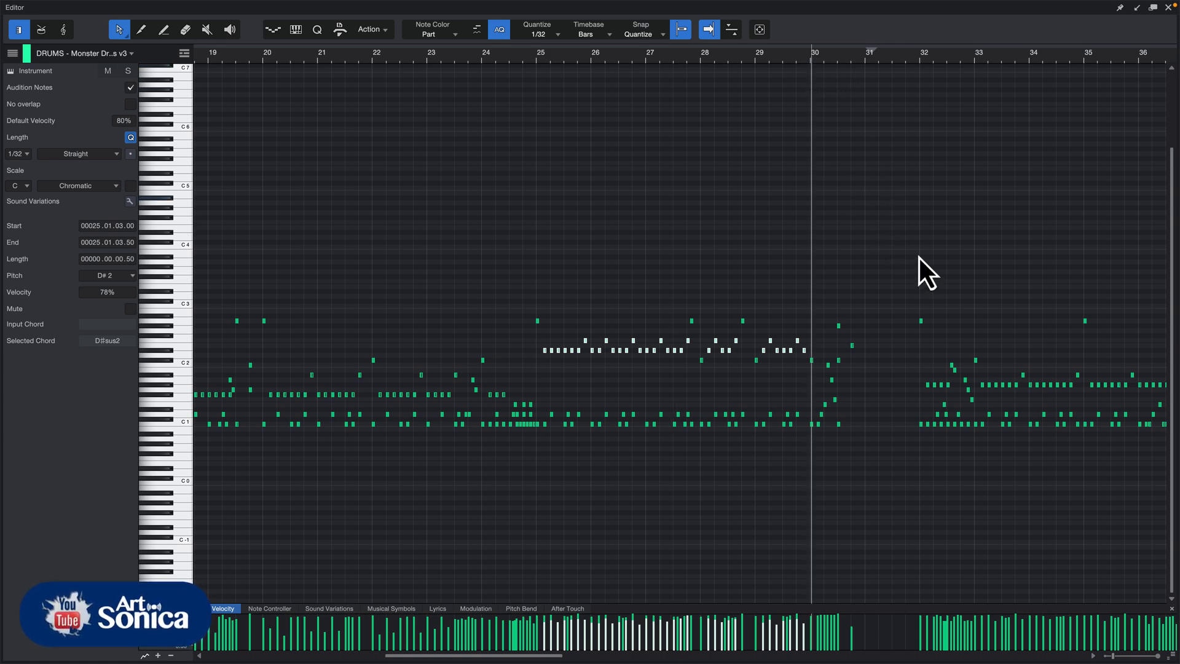
key(space)
key(ctrl+s)
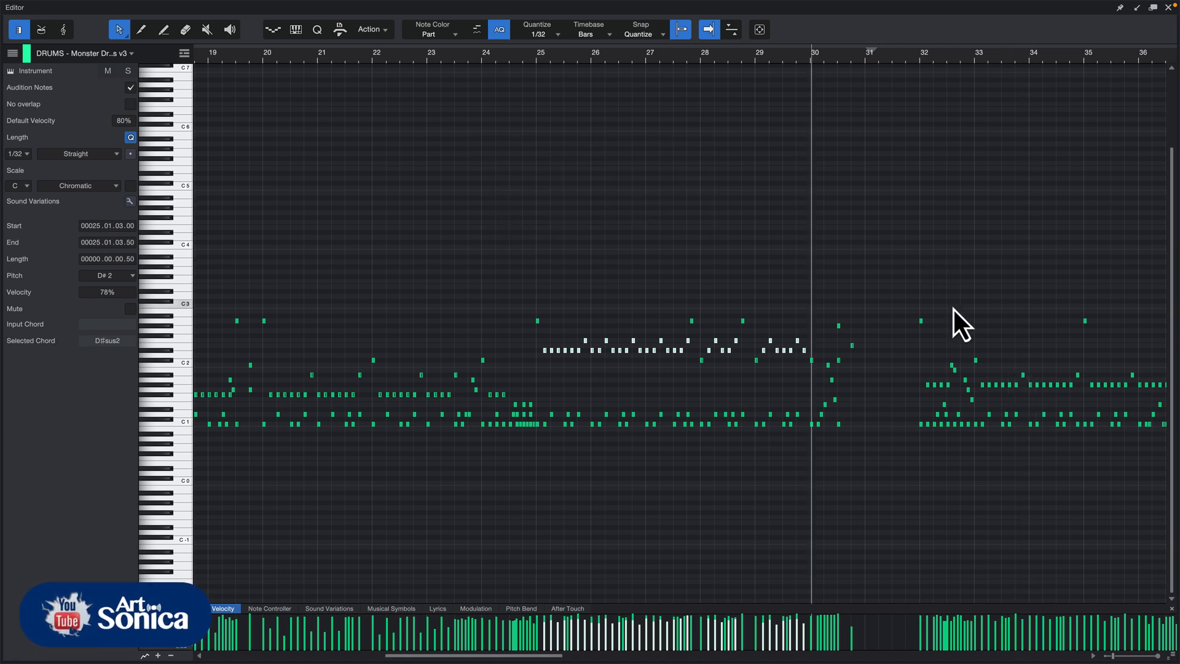
Place the playhead at bar 32 and set the editor's quantize value to 1/16.
click(1094, 656)
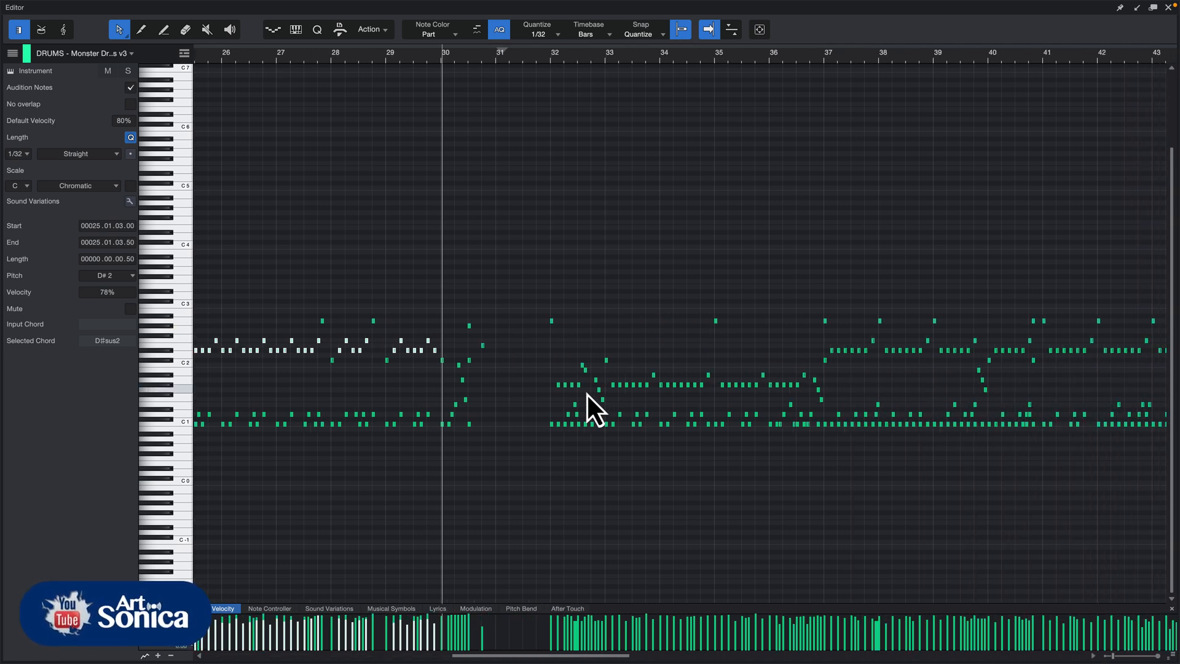
drag(550, 61, 552, 87)
click(552, 62)
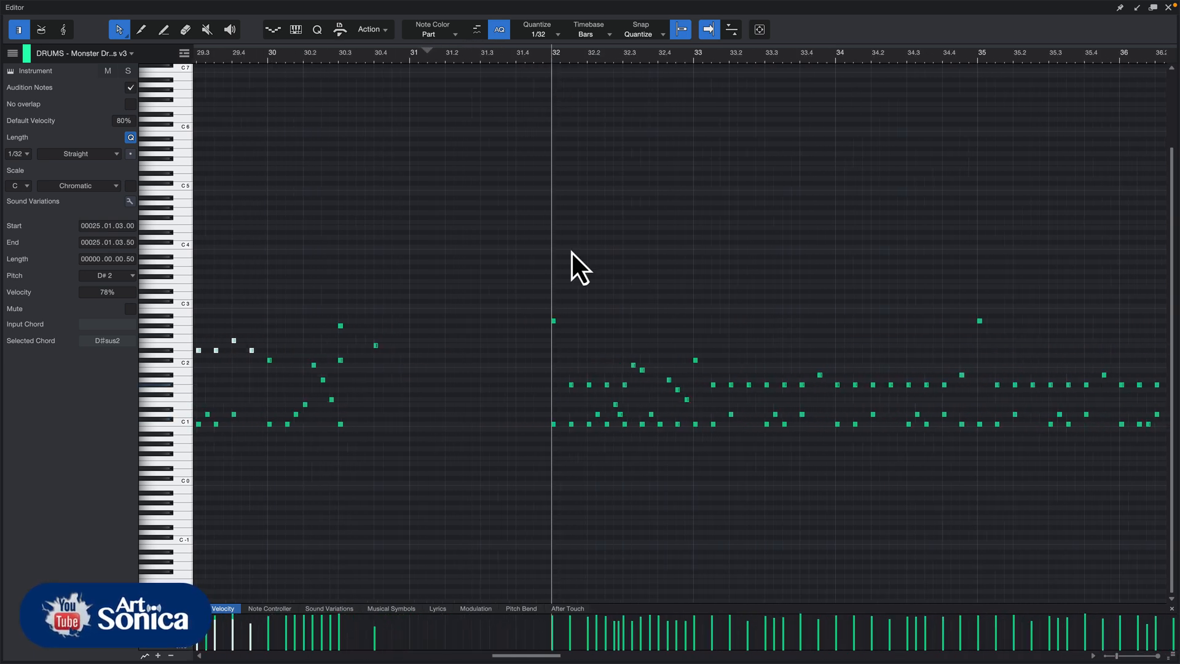
click(558, 35)
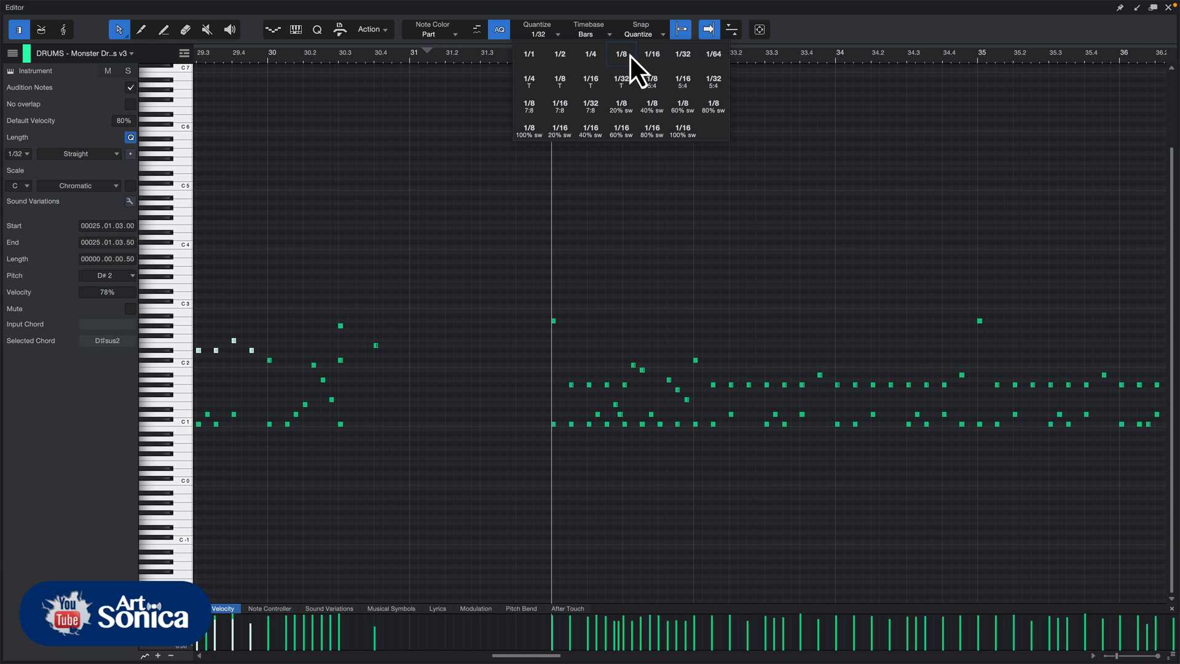
click(656, 53)
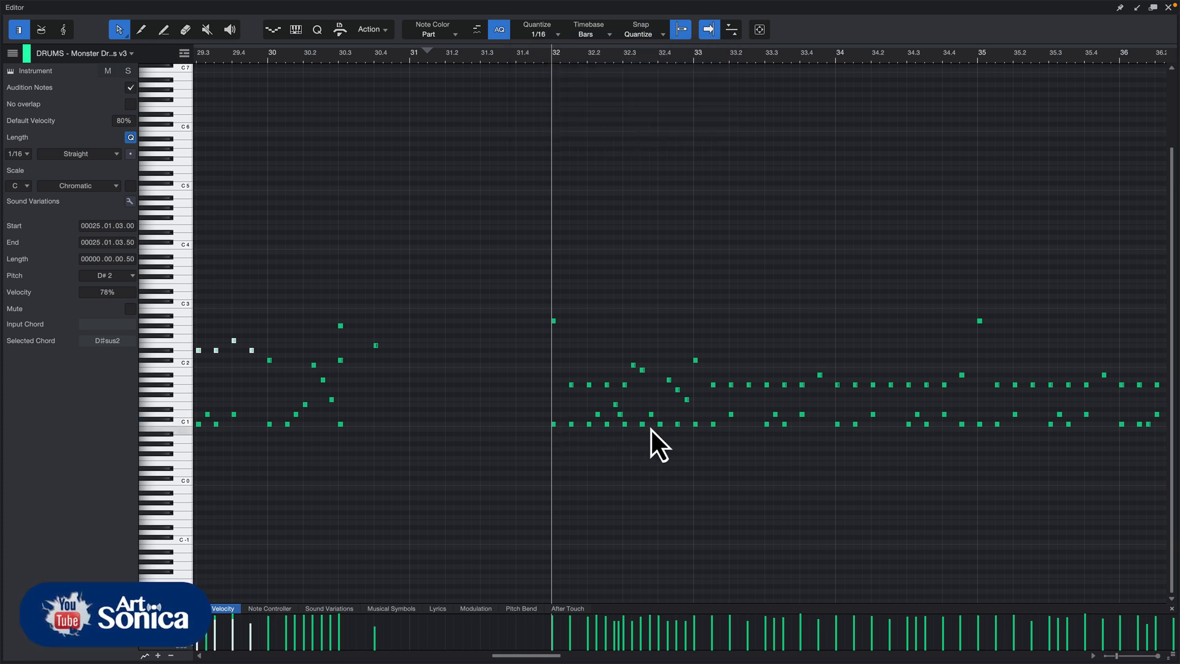
Examine the bar 32 fill up close, play the full arrangement from bar 32 and stop playback.
key(e)
key(space)
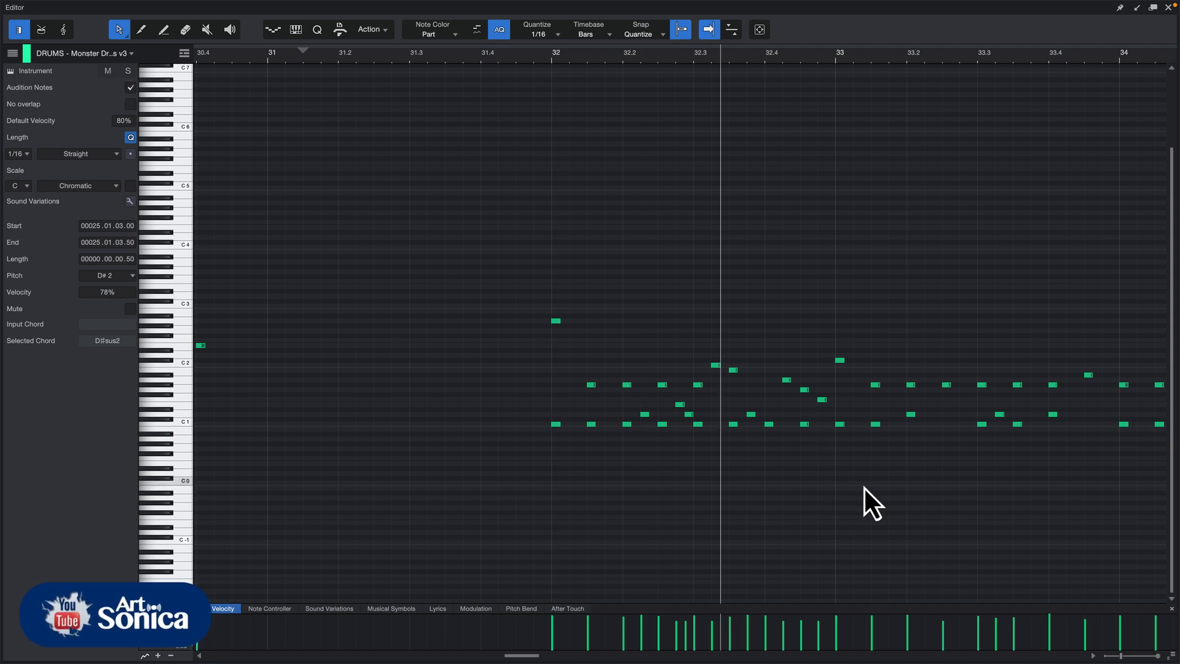
key(space)
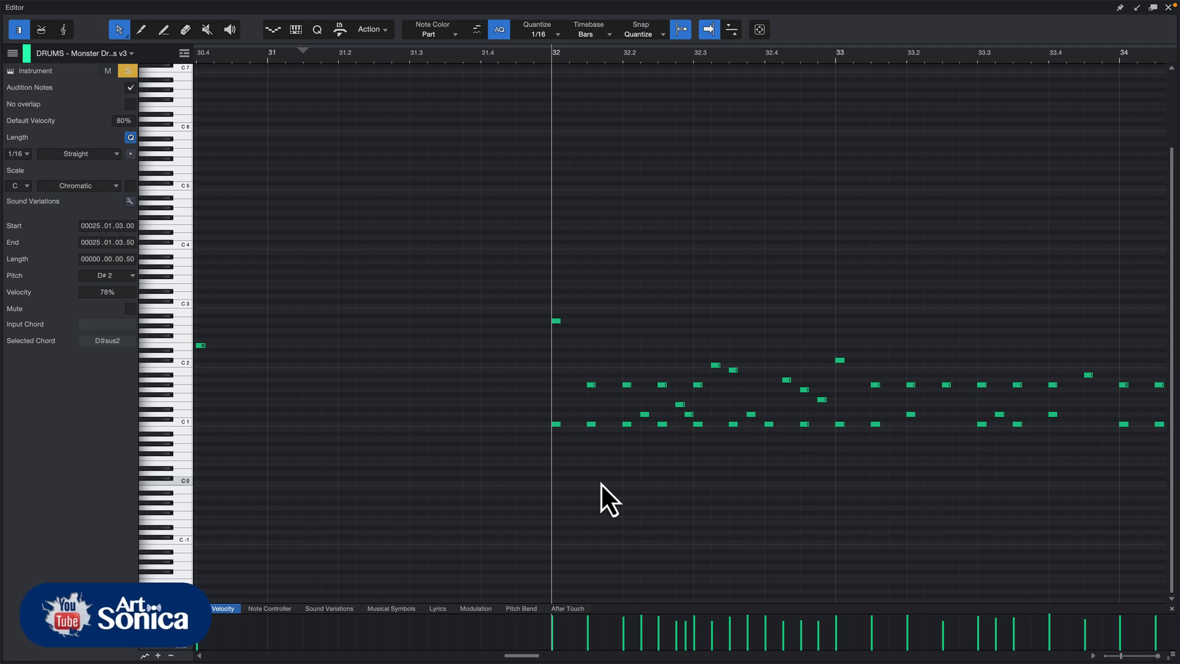
Clear the note selection, play the soloed drums through the bar 32 fill and stop playback.
click(713, 482)
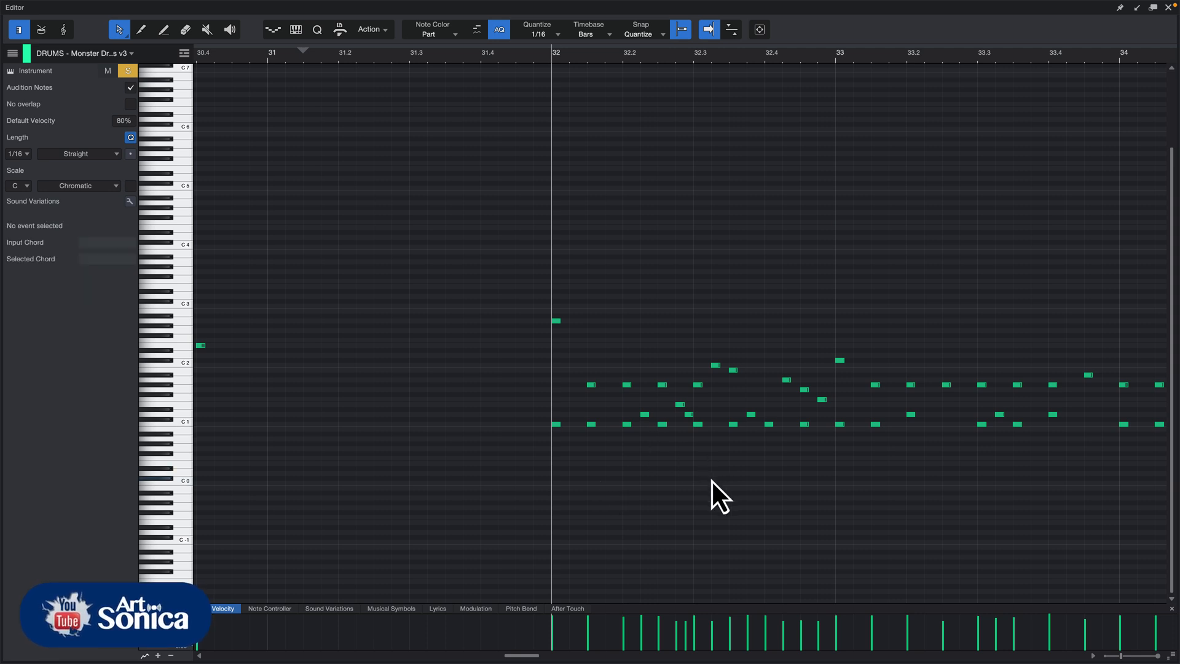
key(space)
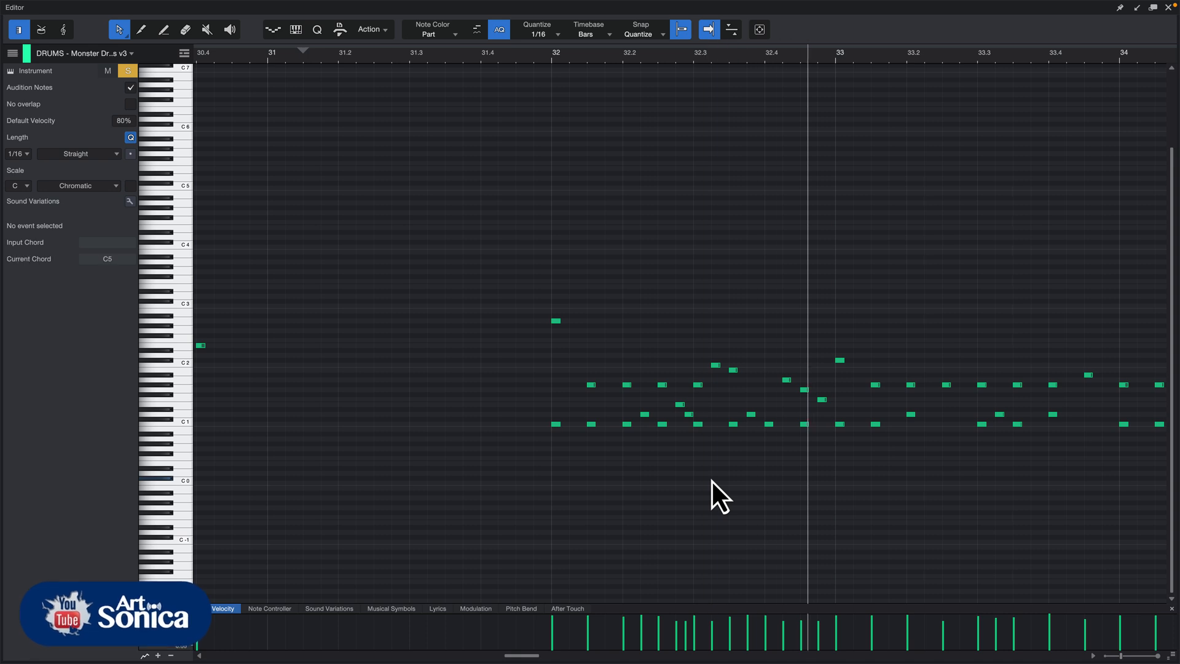
key(space)
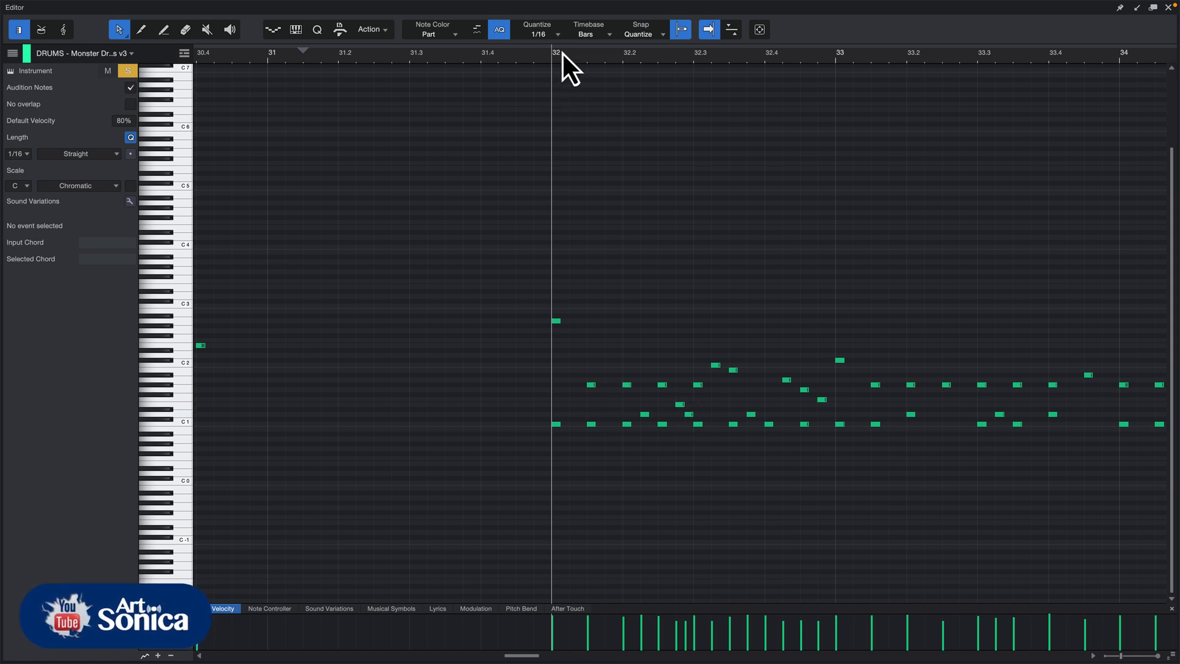
Set the editor's quantize value to 1/32 for close note editing in bar 32.
scroll(552, 43, up, 2)
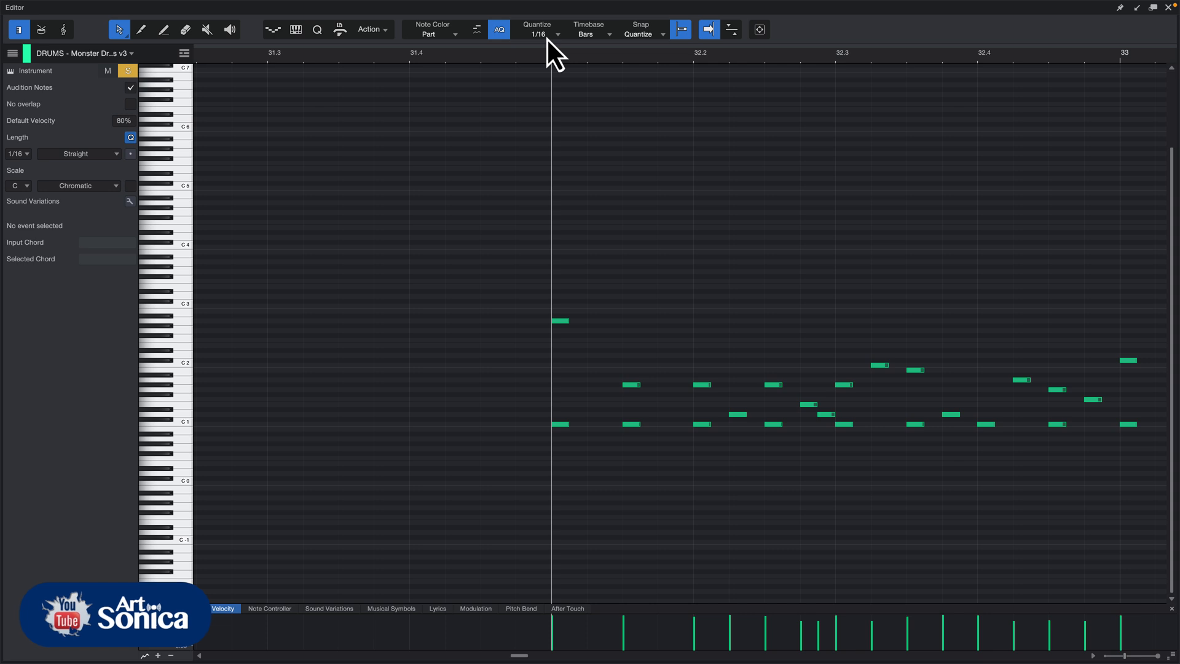
click(545, 36)
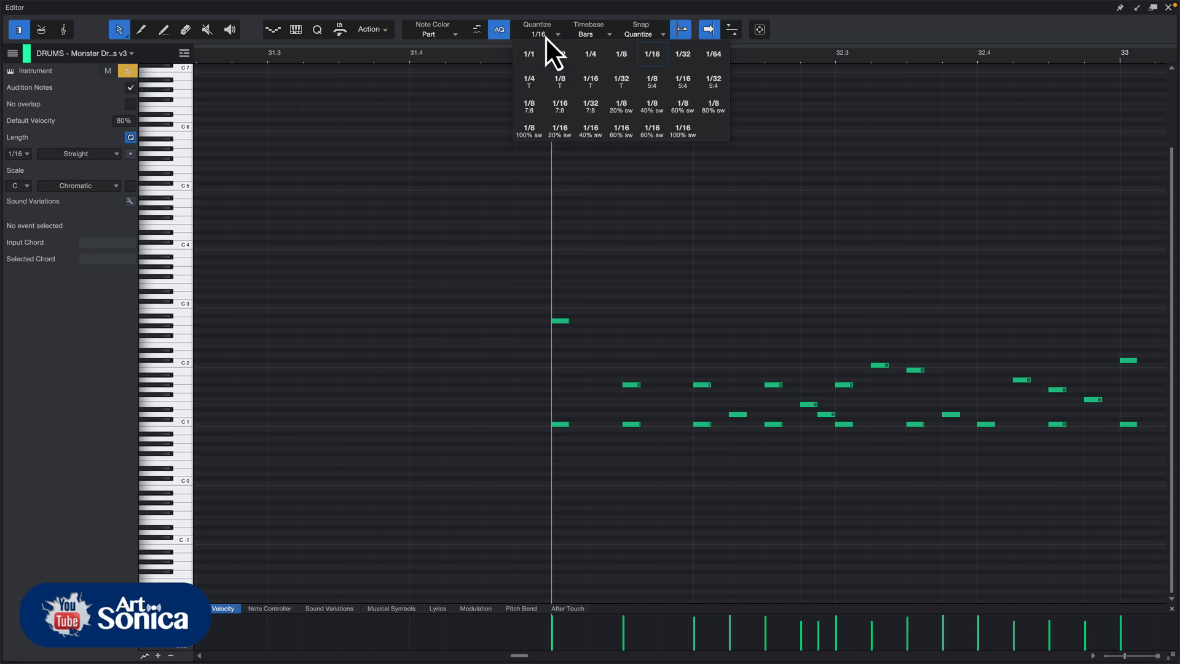
click(681, 55)
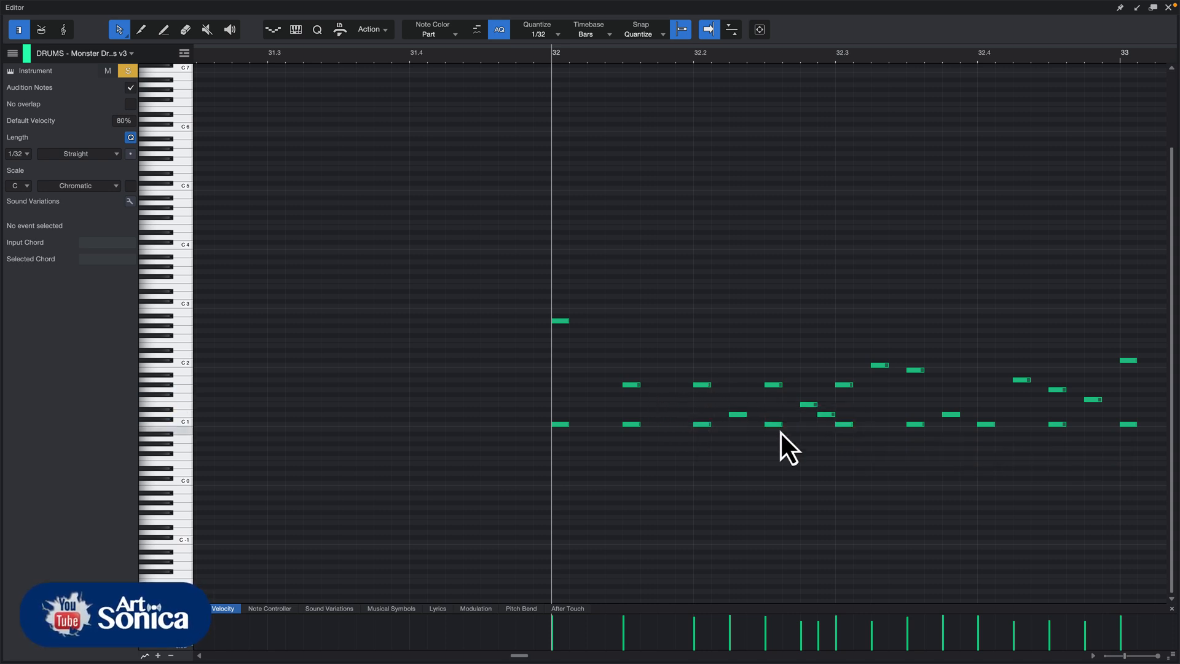
Try a denser snare roll by adding alternating E1 and D1 notes at 1/32 spacing across beat 3 of bar 32.
double_click(863, 406)
double_click(881, 414)
double_click(899, 404)
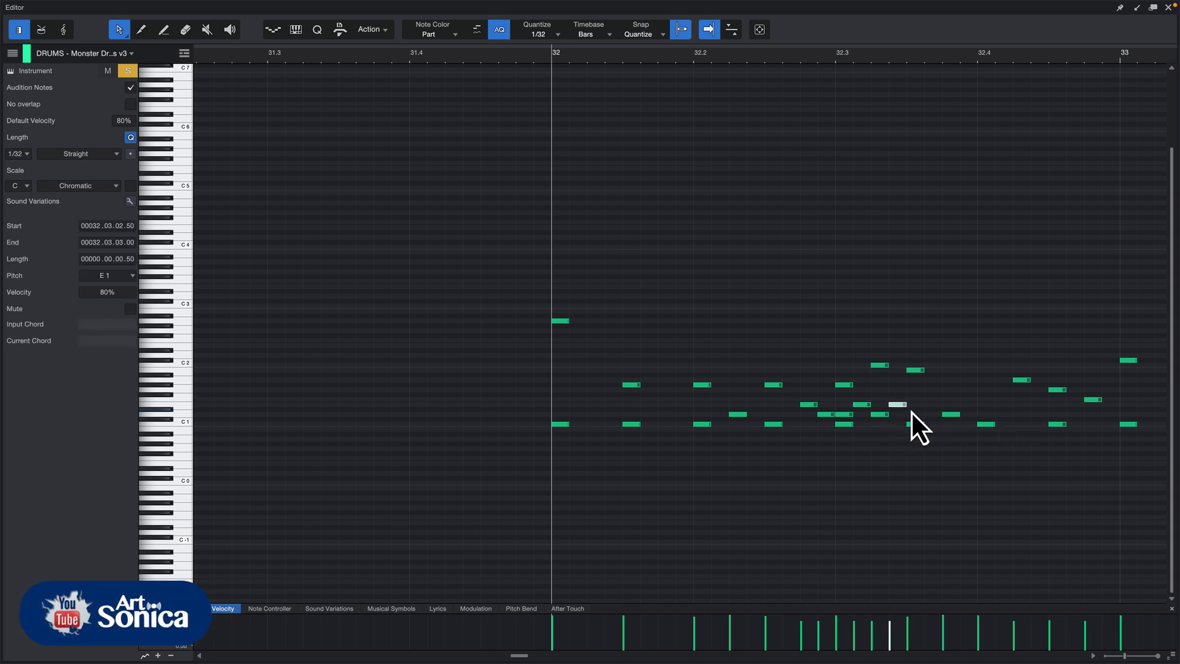
double_click(913, 415)
double_click(933, 405)
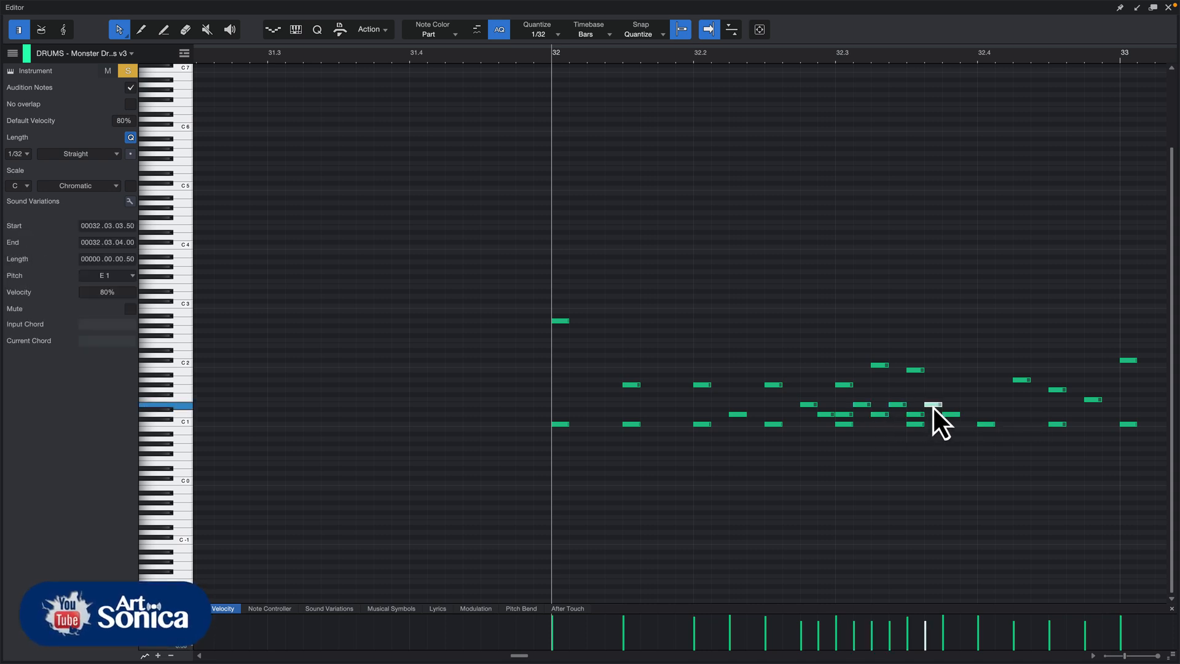
double_click(969, 404)
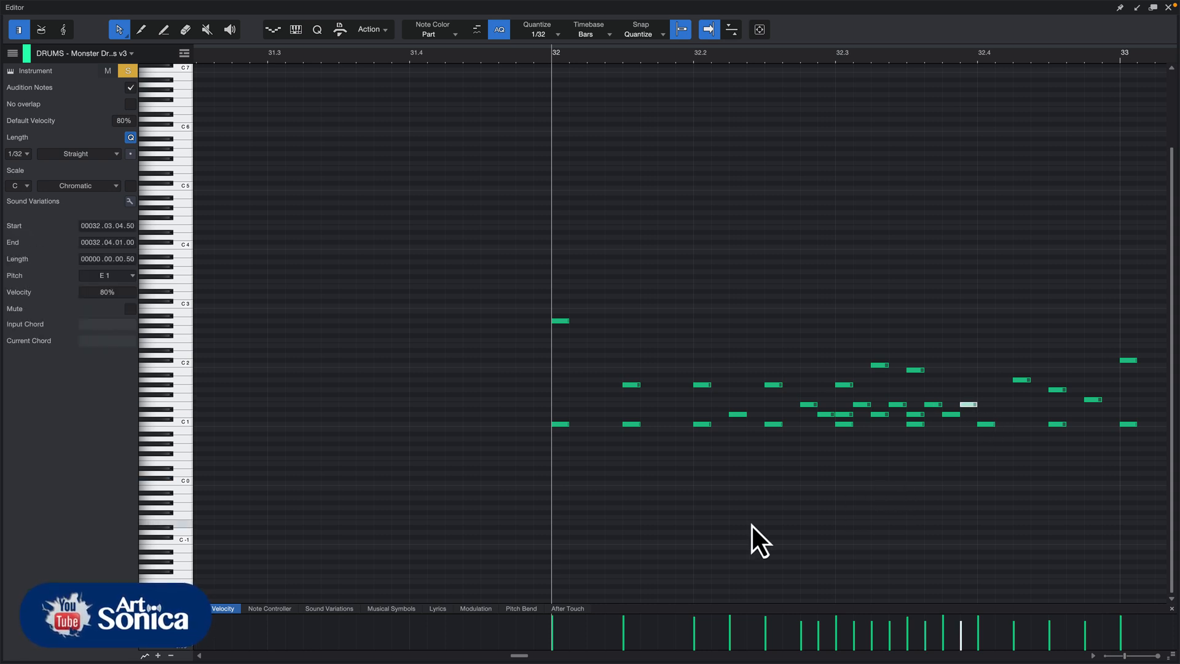
Play the soloed drums from bar 32 with the added roll, stop playback and undo all the added notes.
key(space)
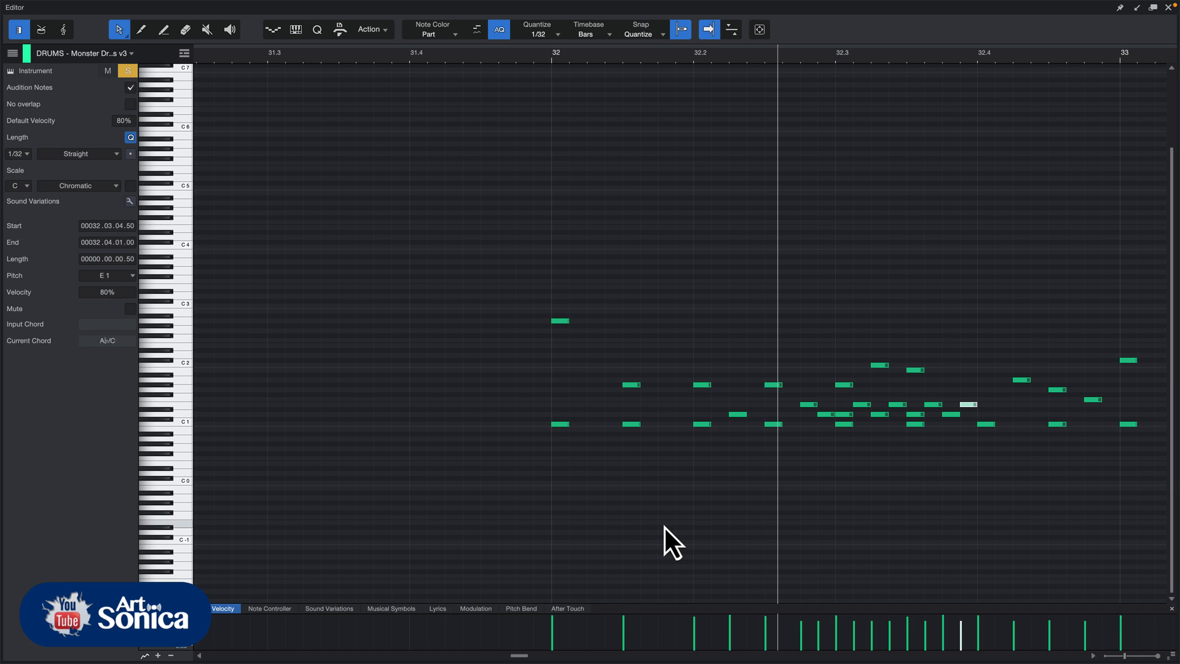
key(space)
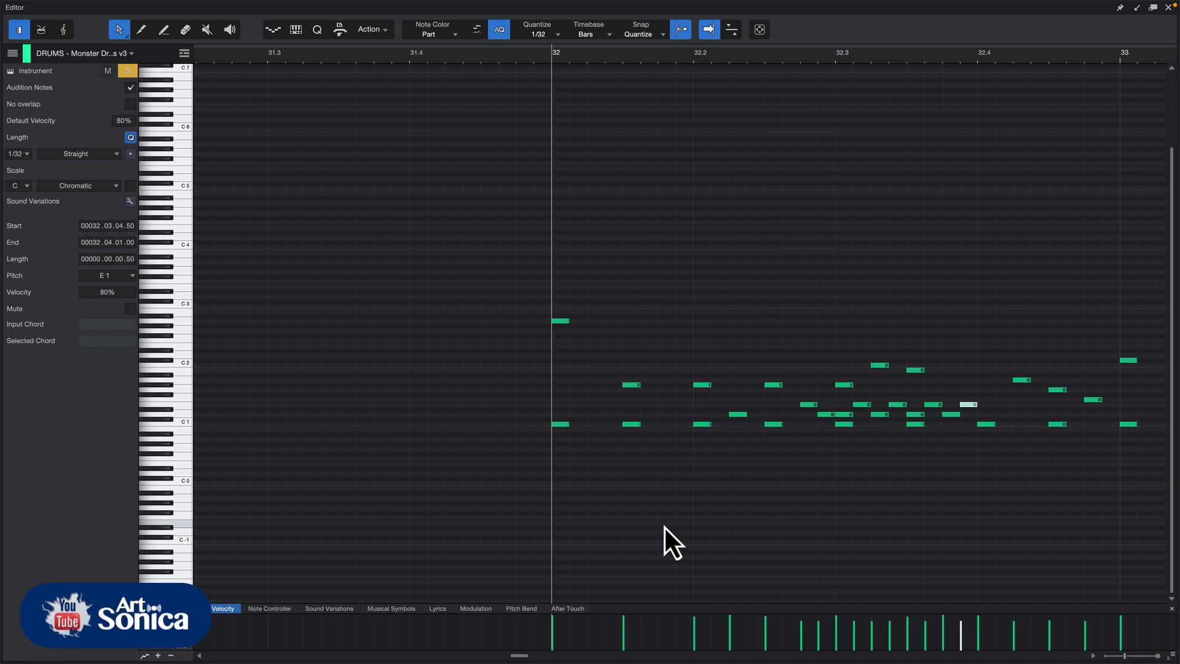
key(super+z)
key(super+z)
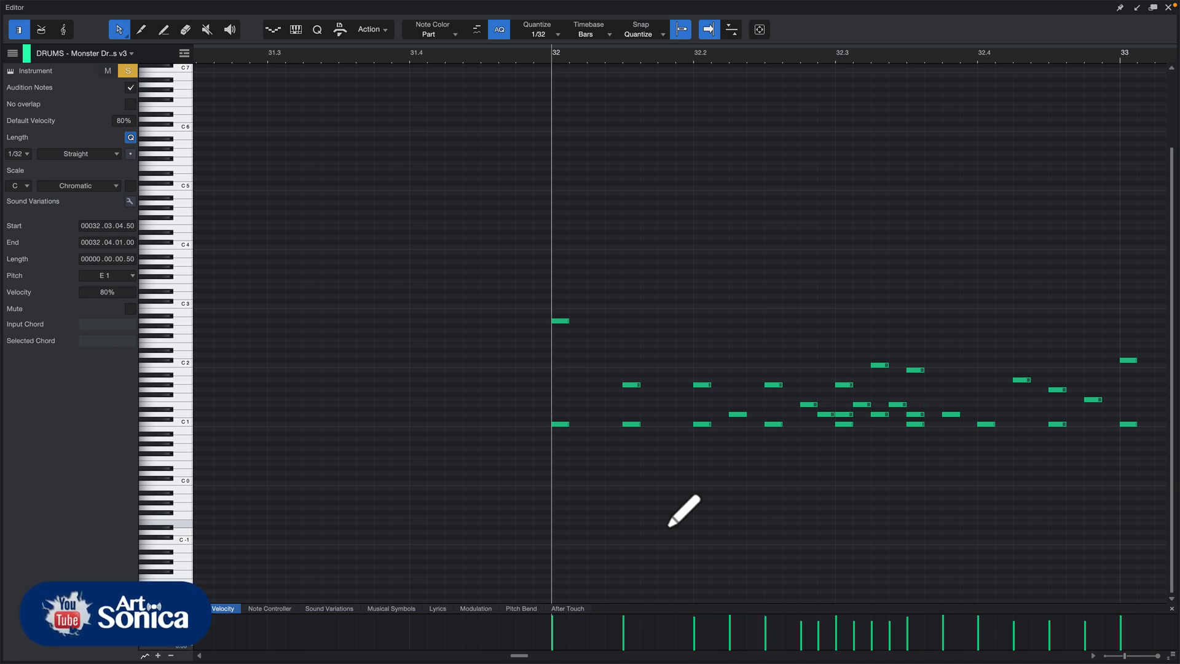
key(super+z)
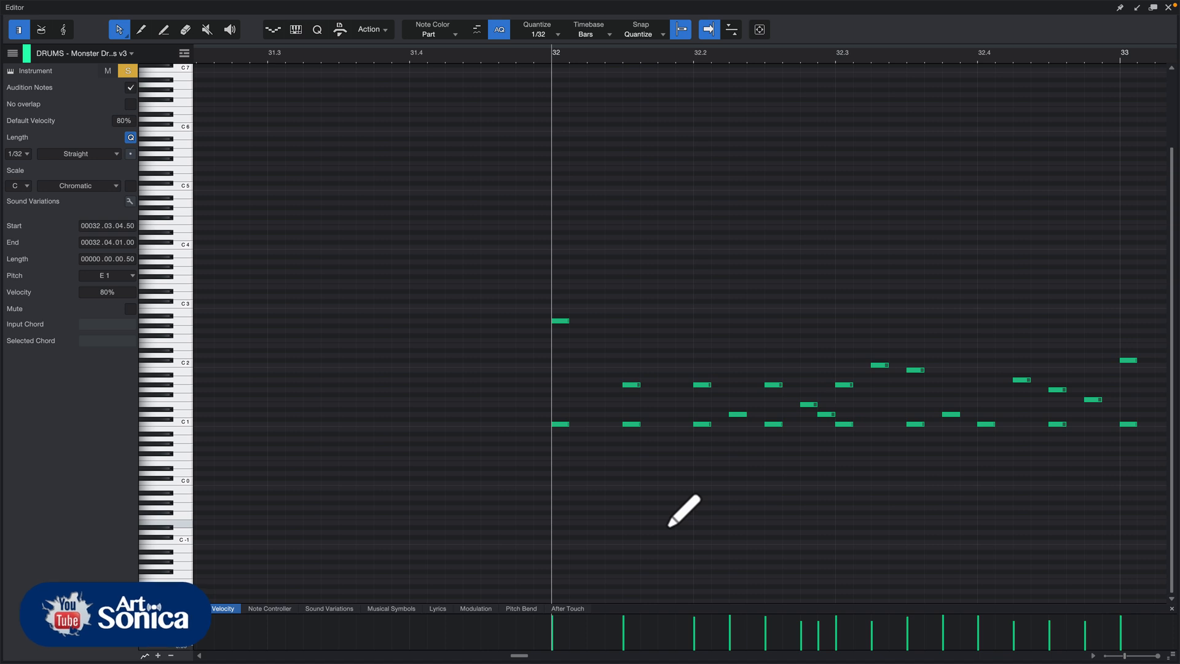
Play the soloed drums from bar 32 into bar 35 and turn off the drum solo.
key(space)
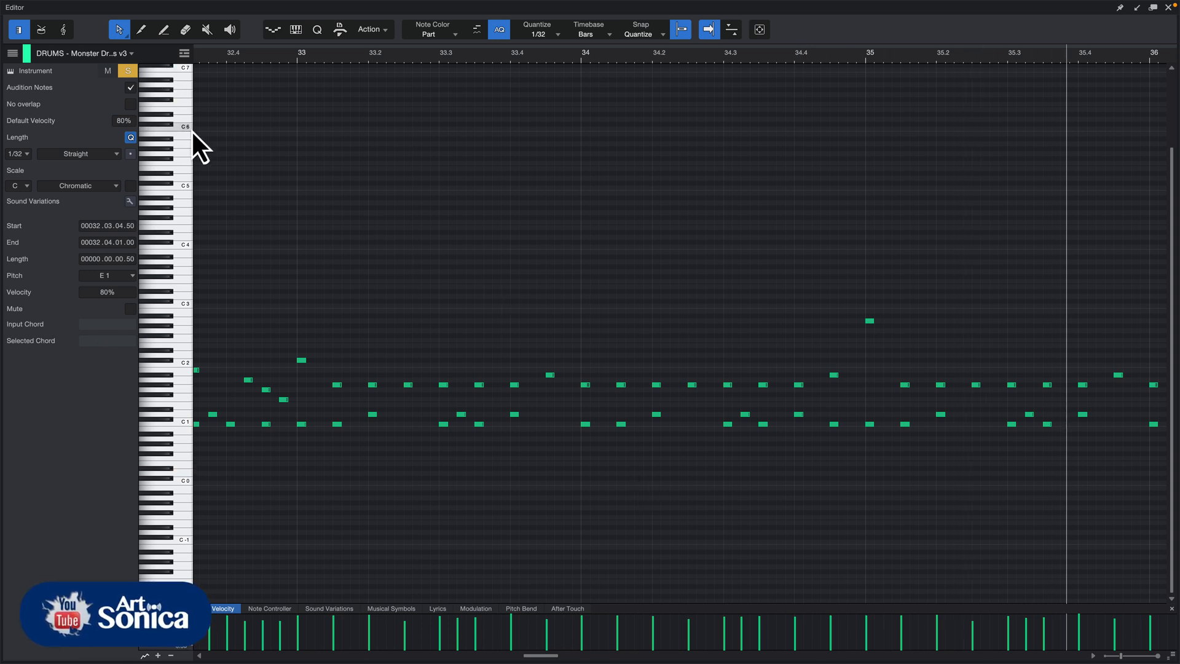
click(128, 71)
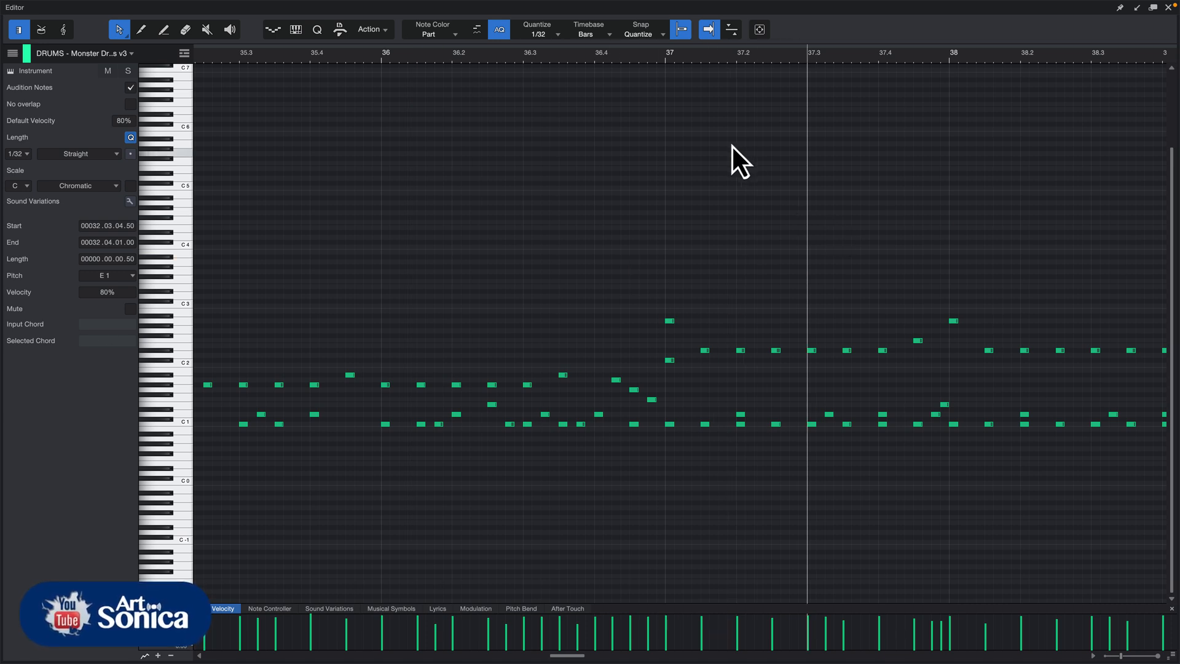
Play the full arrangement's opening of bar 37 repeatedly and select the first D#2 note in that bar.
click(666, 60)
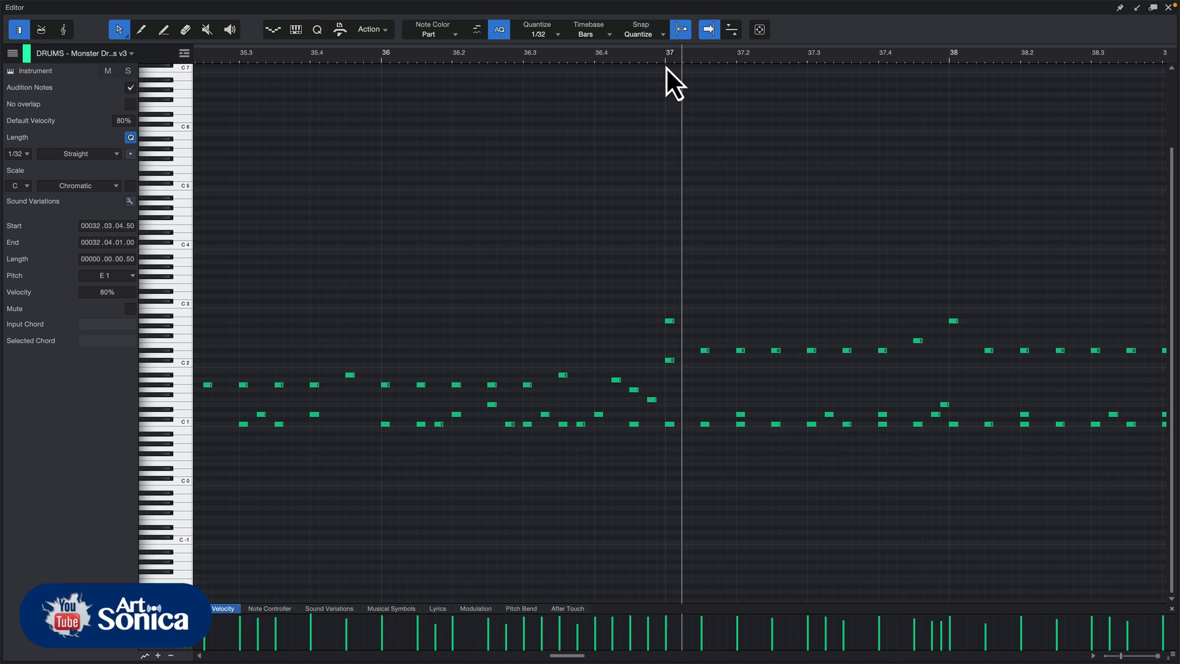
click(666, 61)
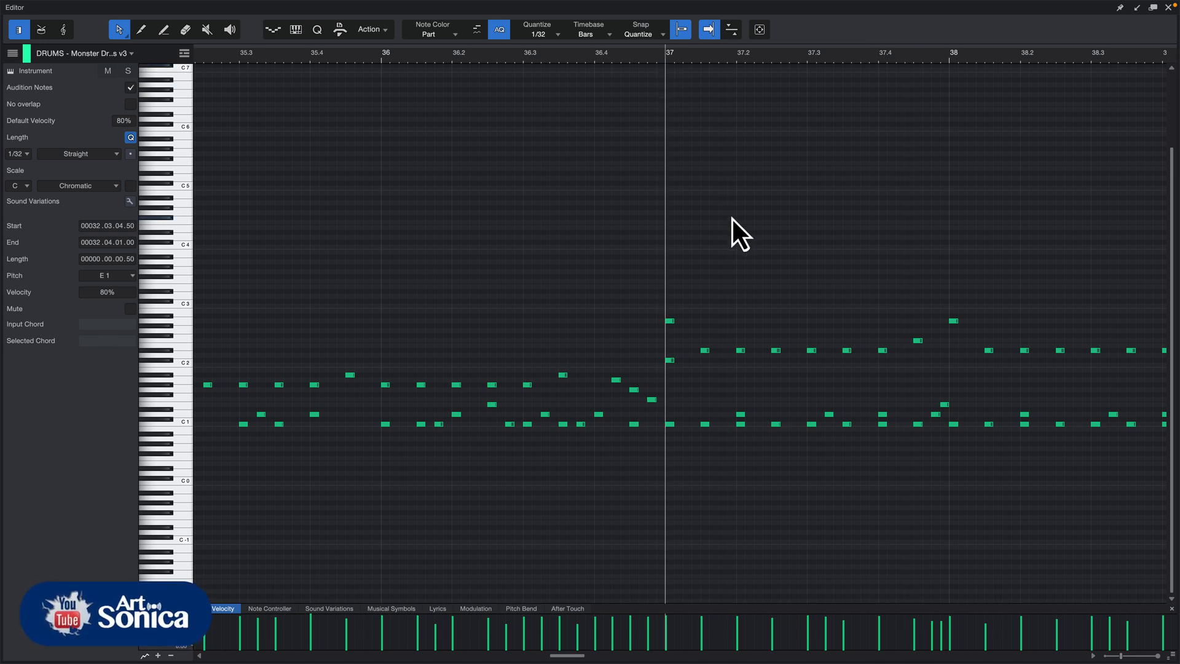
key(space)
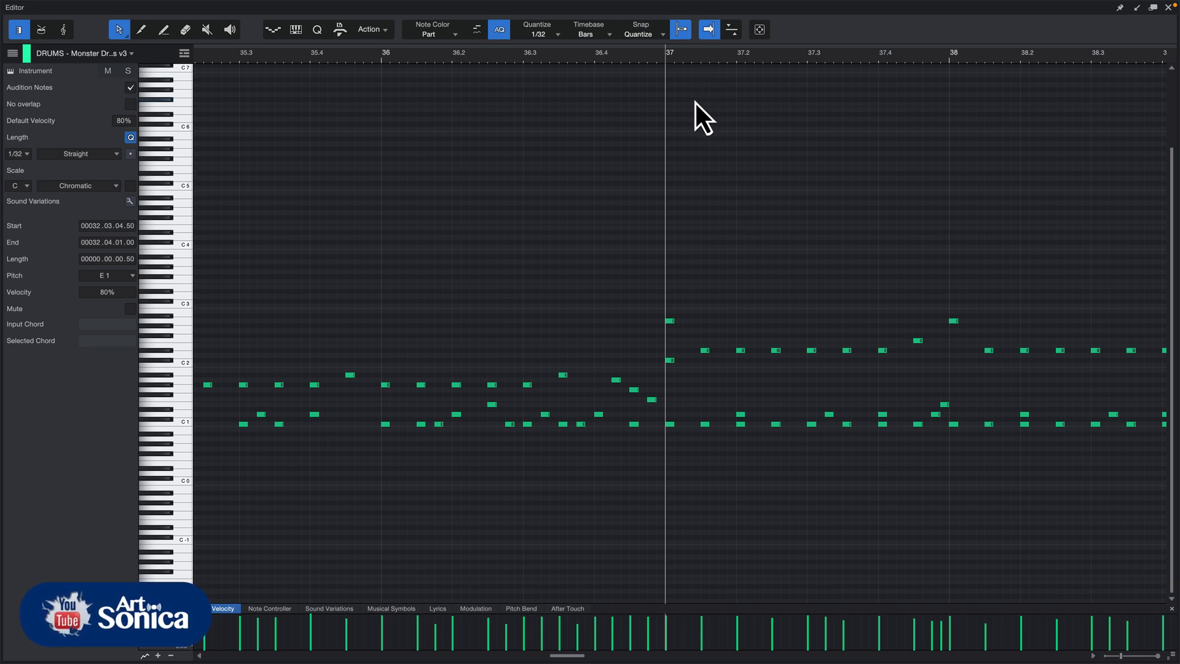
key(space)
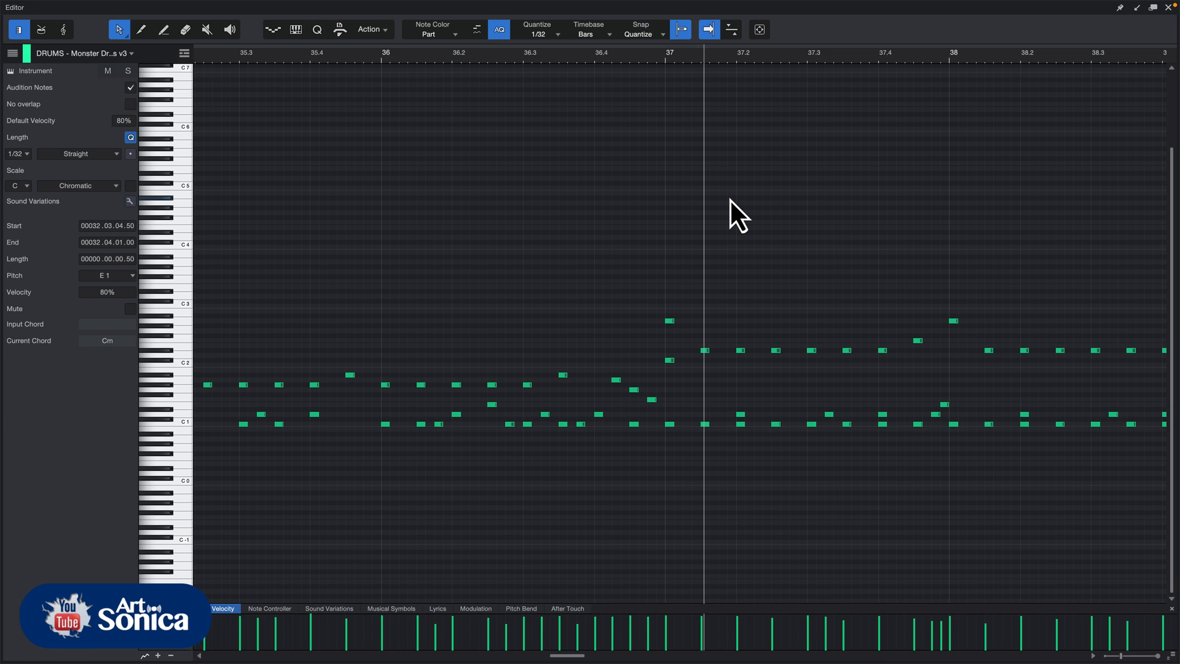
click(705, 351)
key(space)
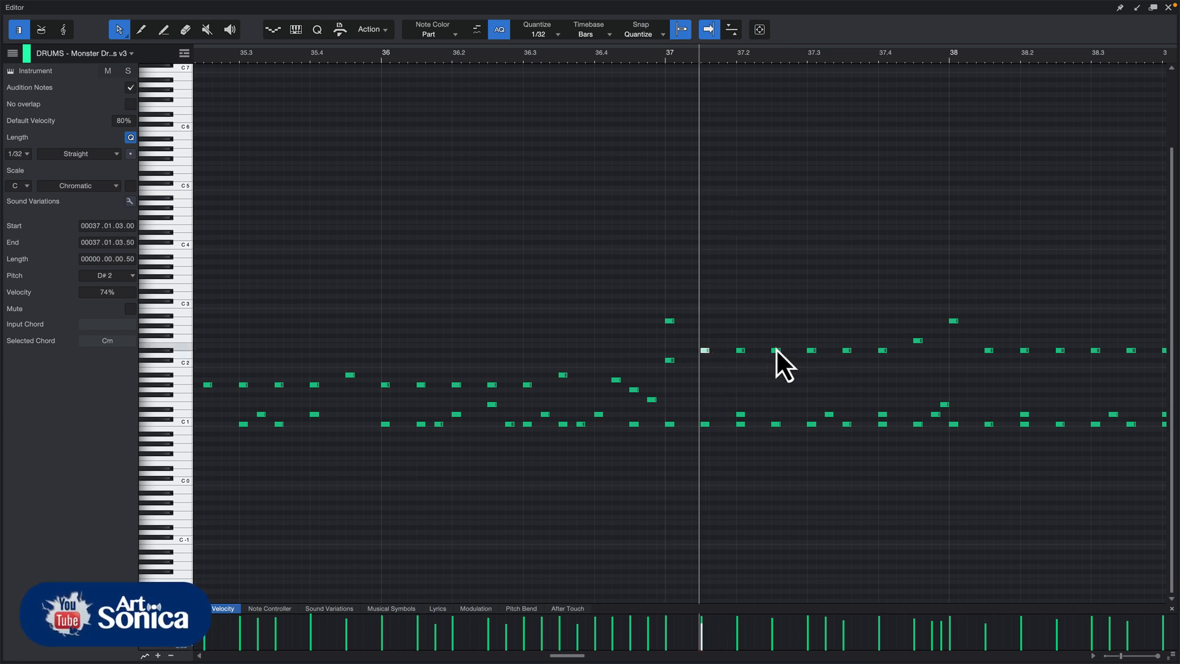
Examine the drum notes from bar 37 to bar 44 during playback of the full arrangement, and stop playback.
key(w)
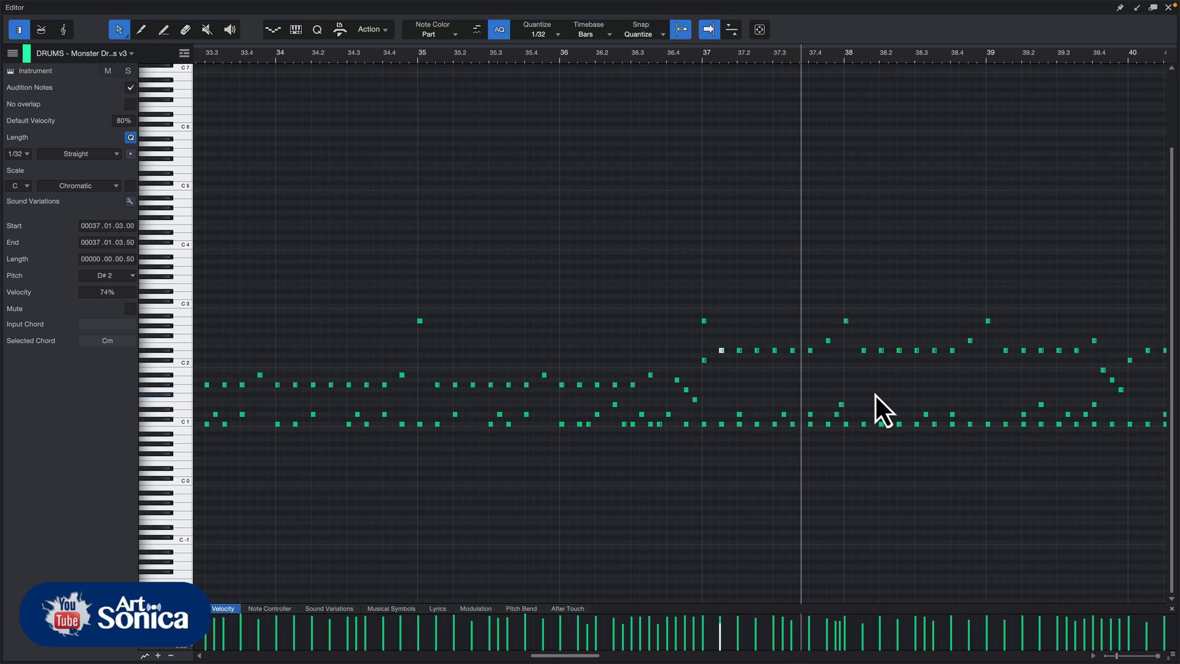
key(w)
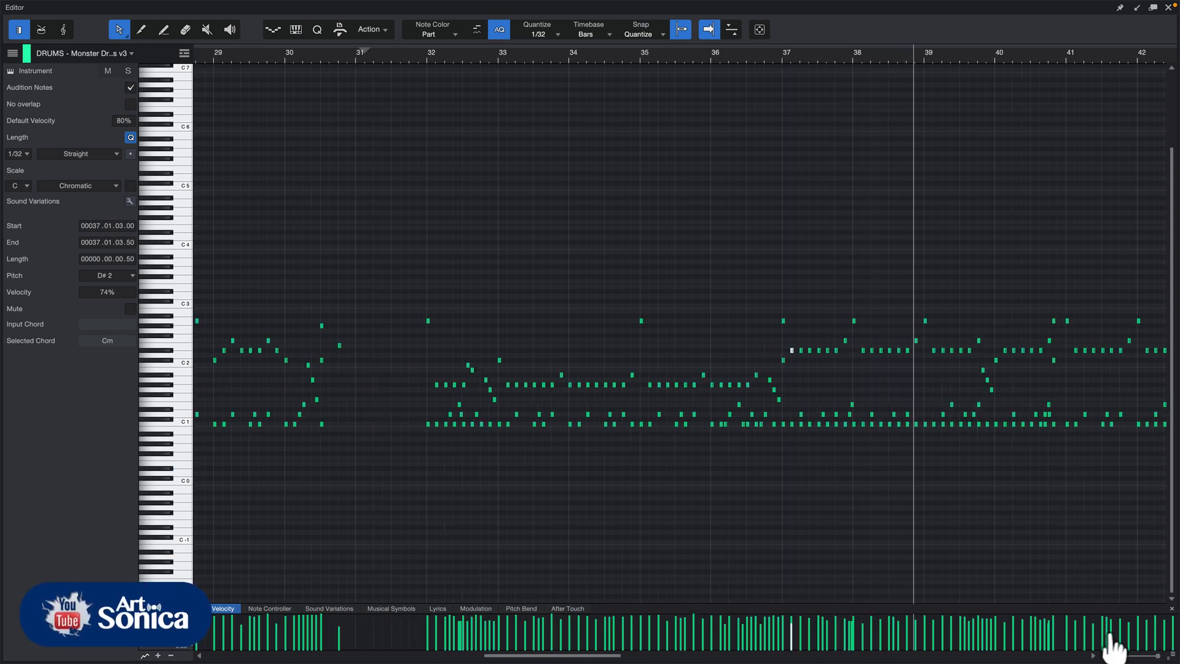
click(1093, 656)
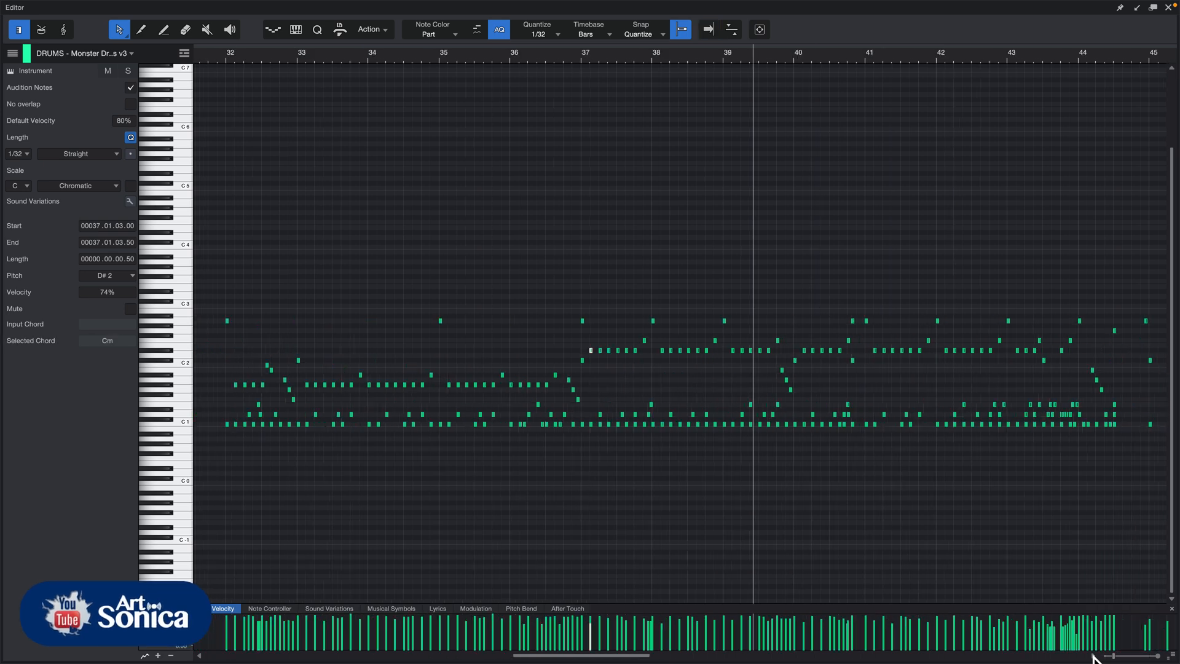
key(e)
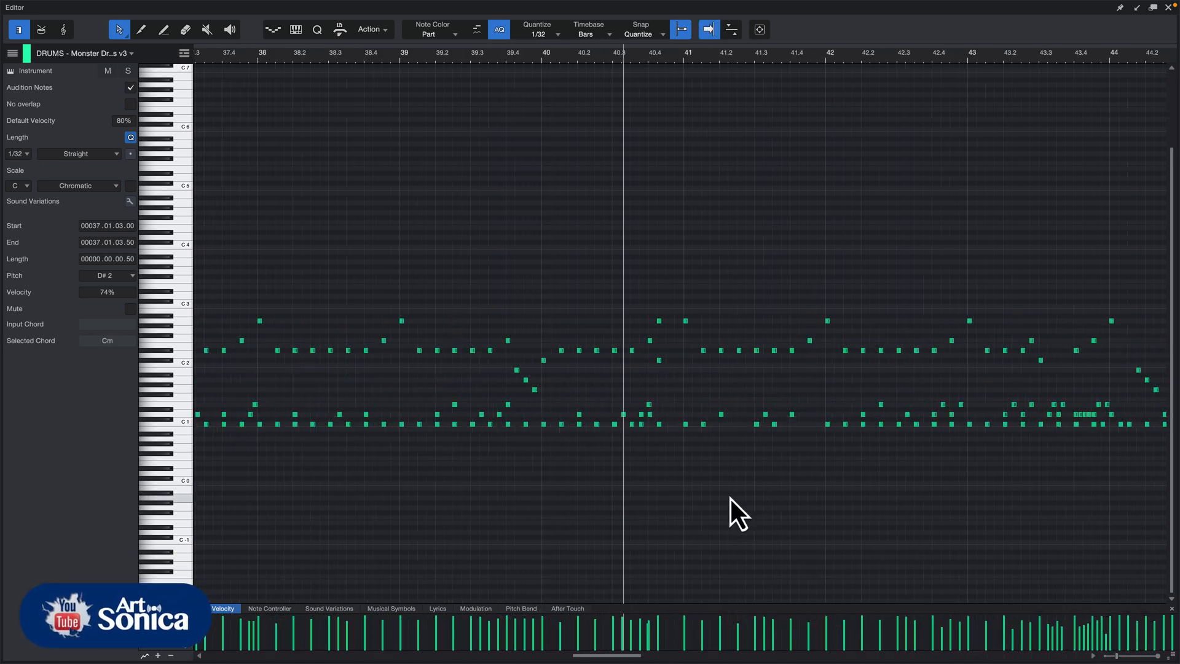
key(e)
key(space)
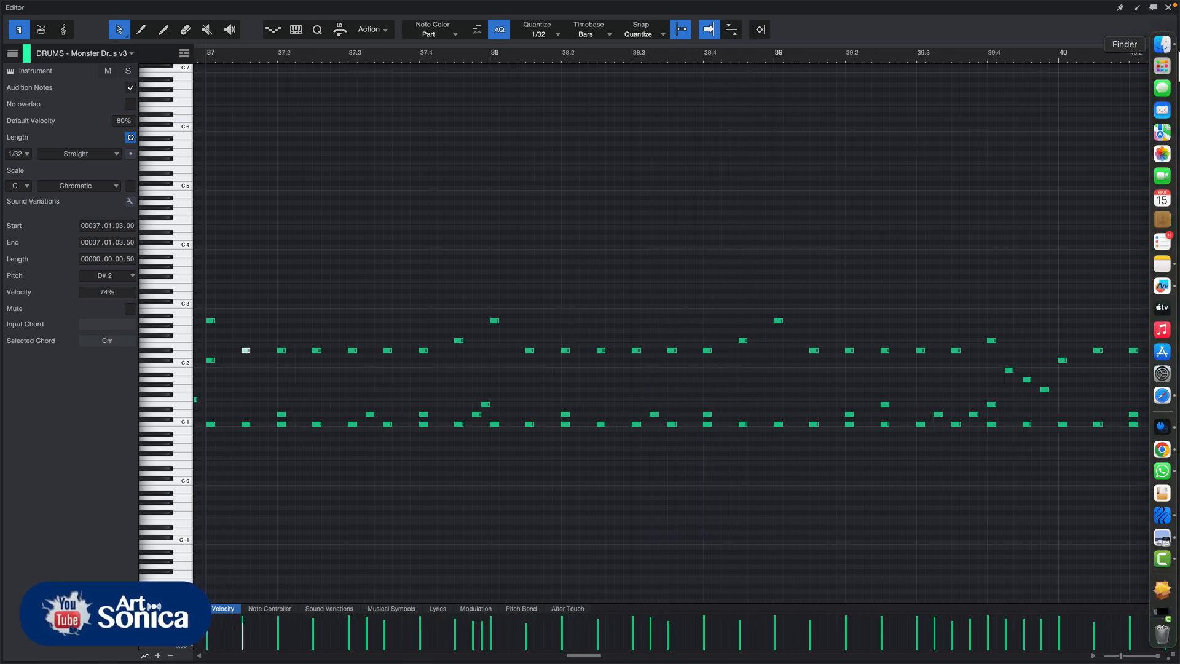
Play the full arrangement's syncopated hits from the start of bar 40 twice and stop playback.
click(1061, 61)
key(space)
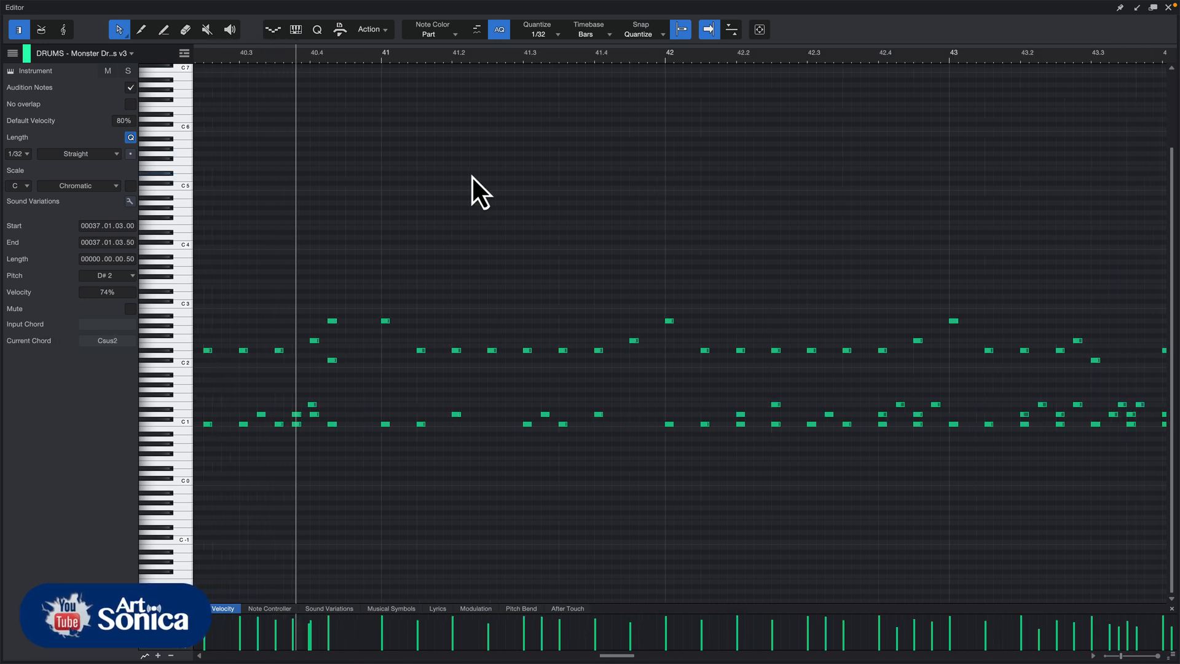
key(space)
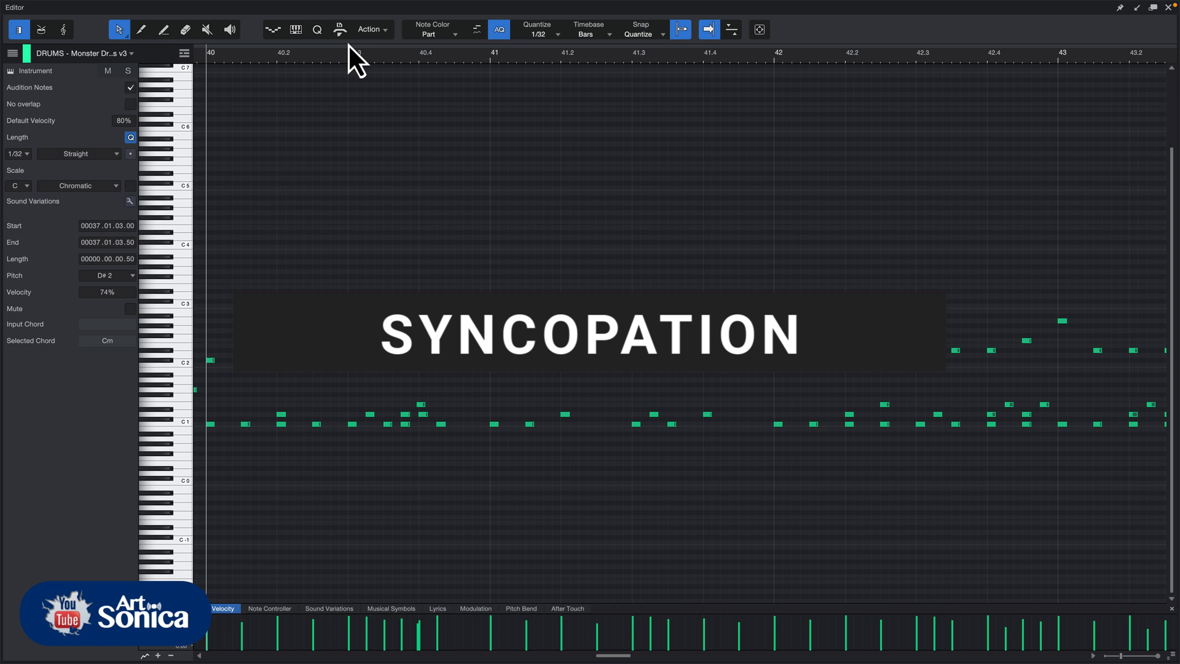
key(space)
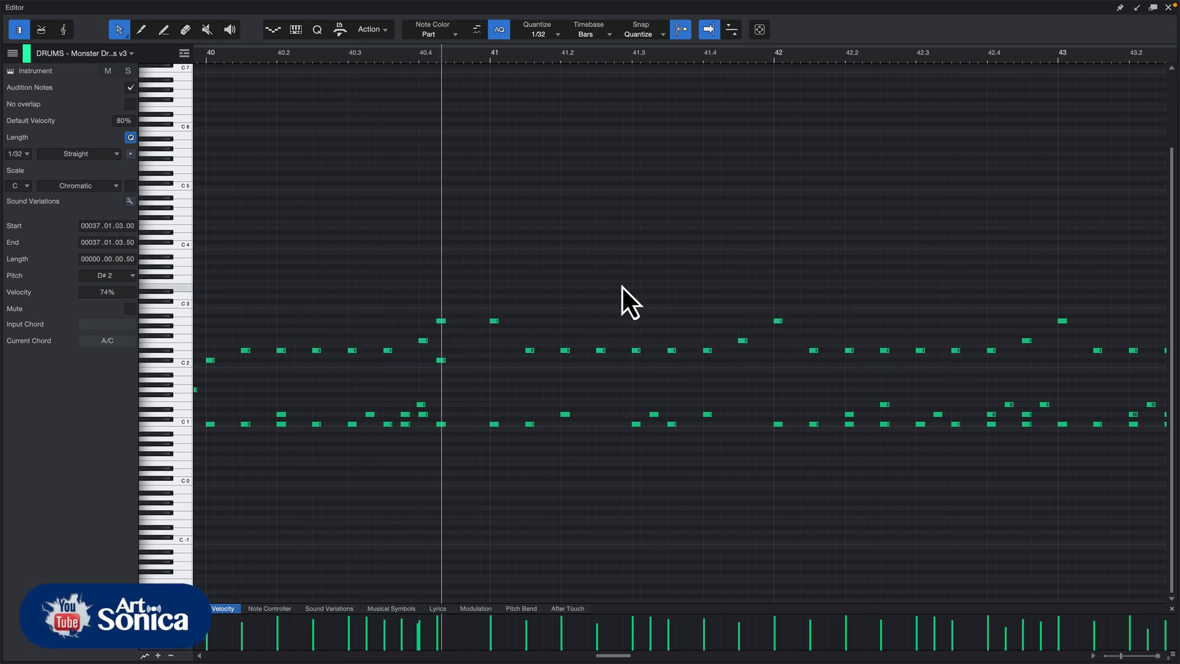
key(space)
Examine the syncopation in bar 40 up close and play the full arrangement from beat 3 in short bursts.
key(e)
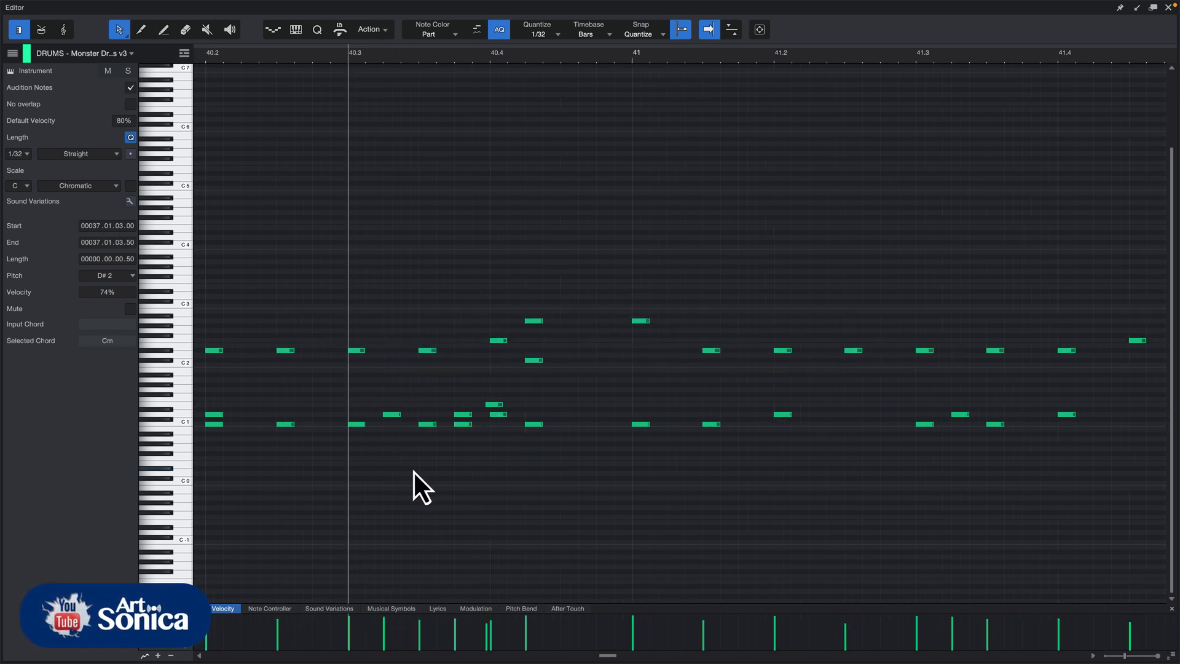
key(space)
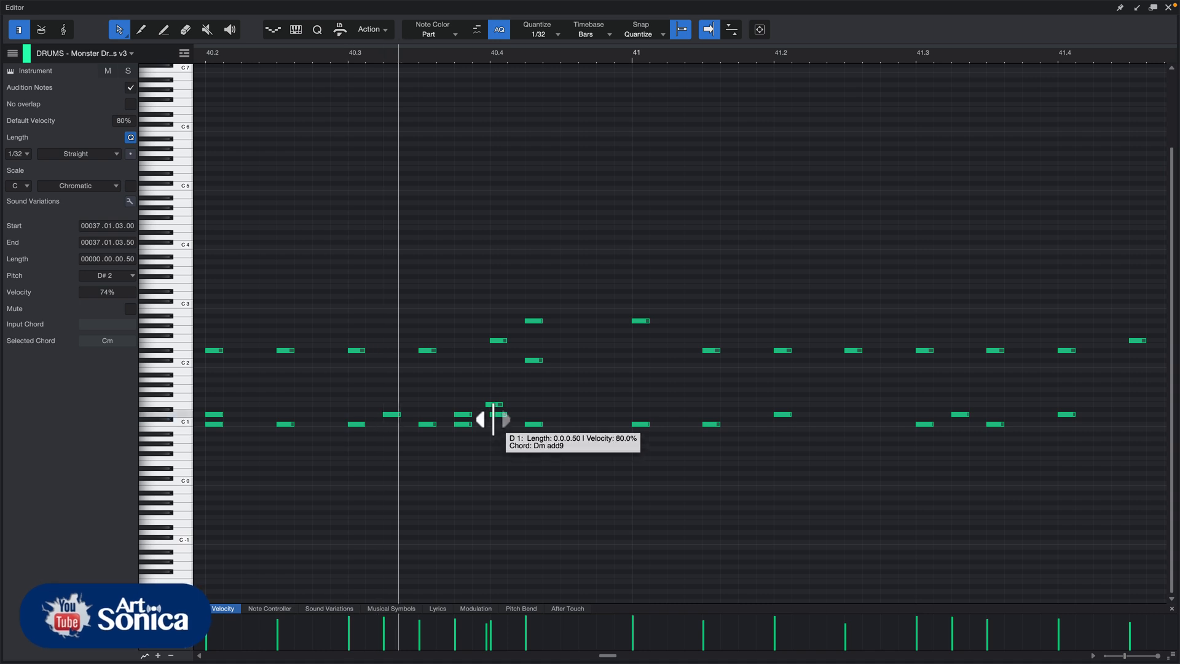
key(space)
key(space)
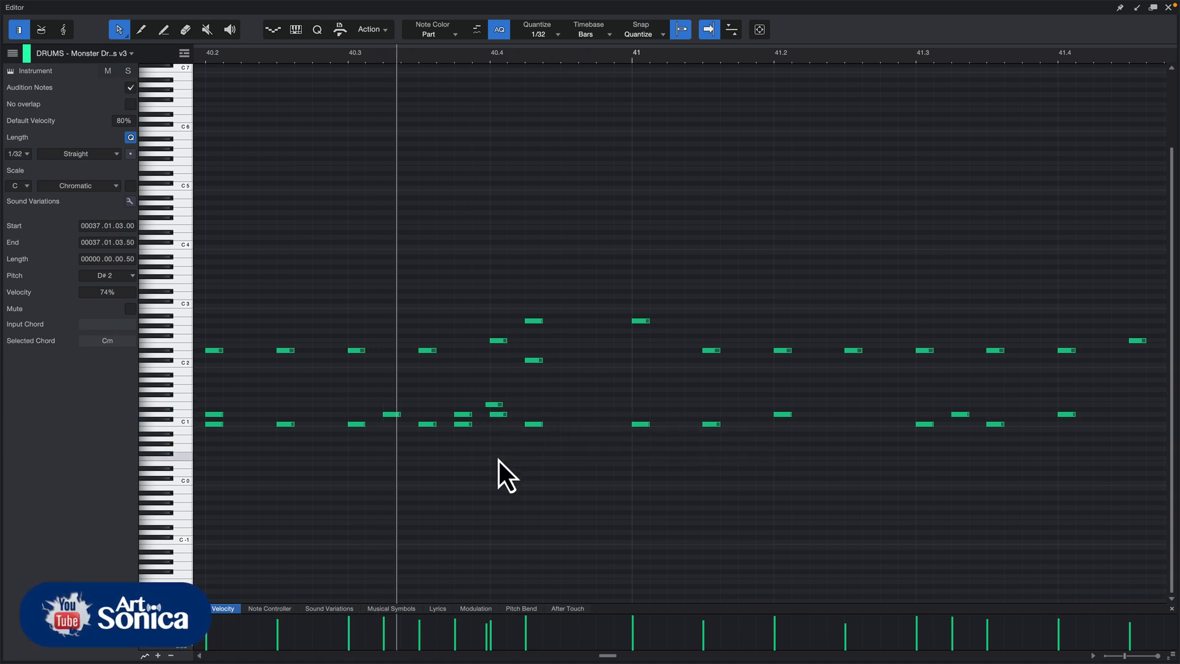
Play back the drum part from beat 40.3 through the fill in bar 44, with no note selected.
key(space)
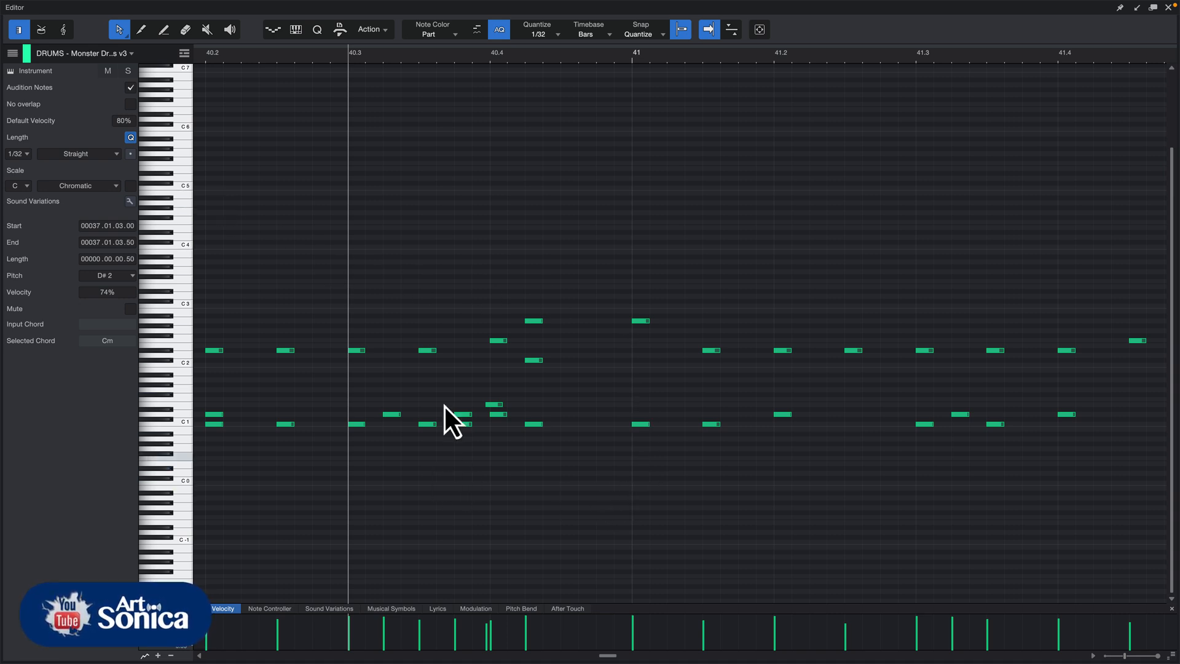
mouse_move(470, 426)
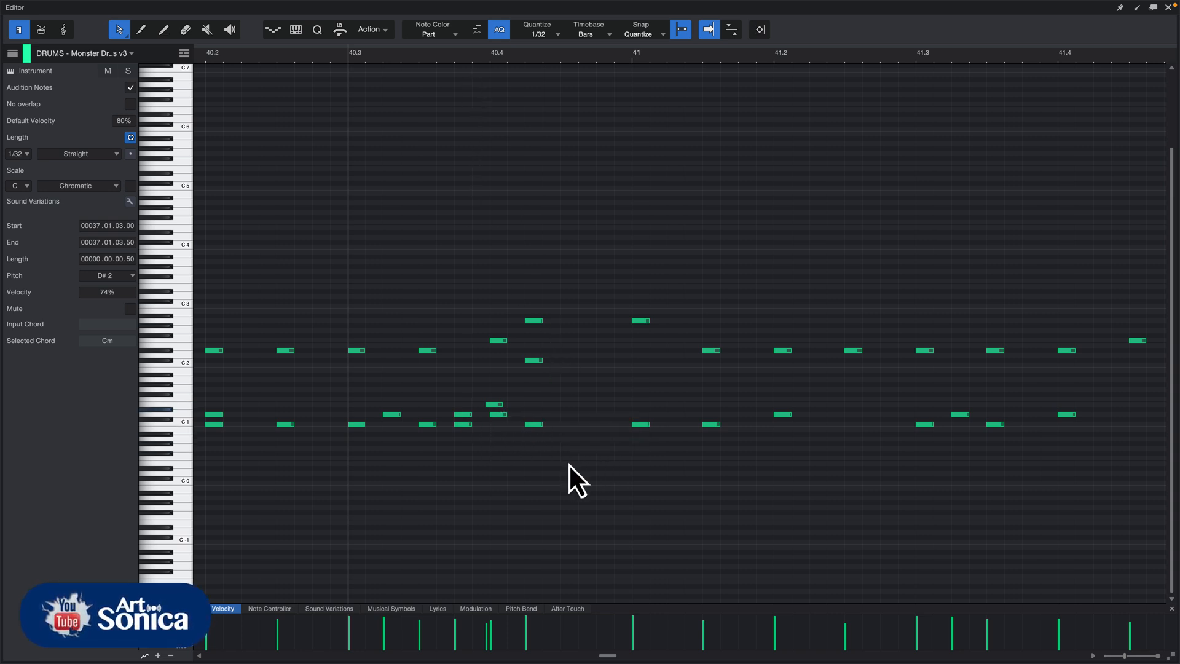
key(space)
click(527, 504)
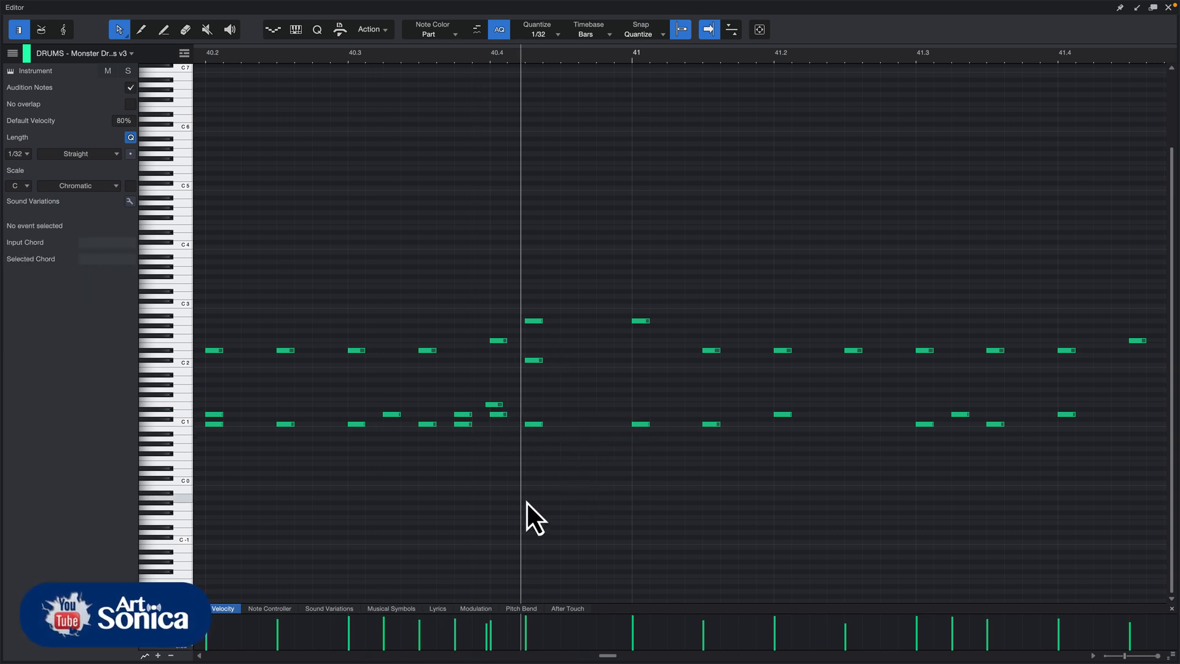
key(w)
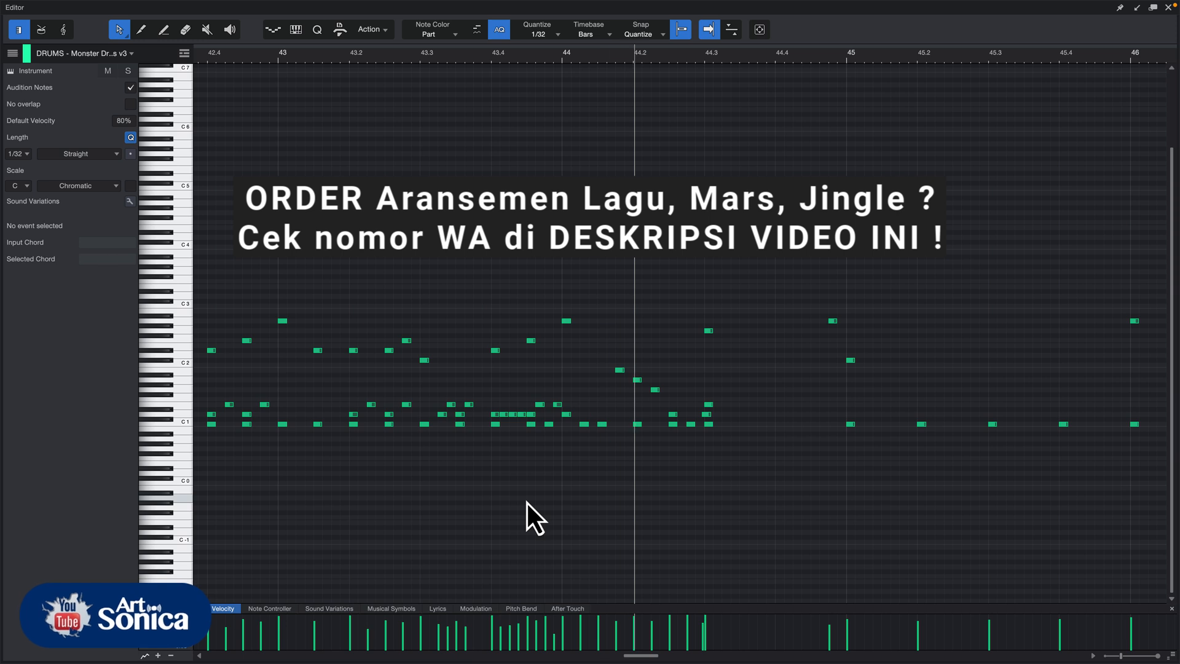
key(space)
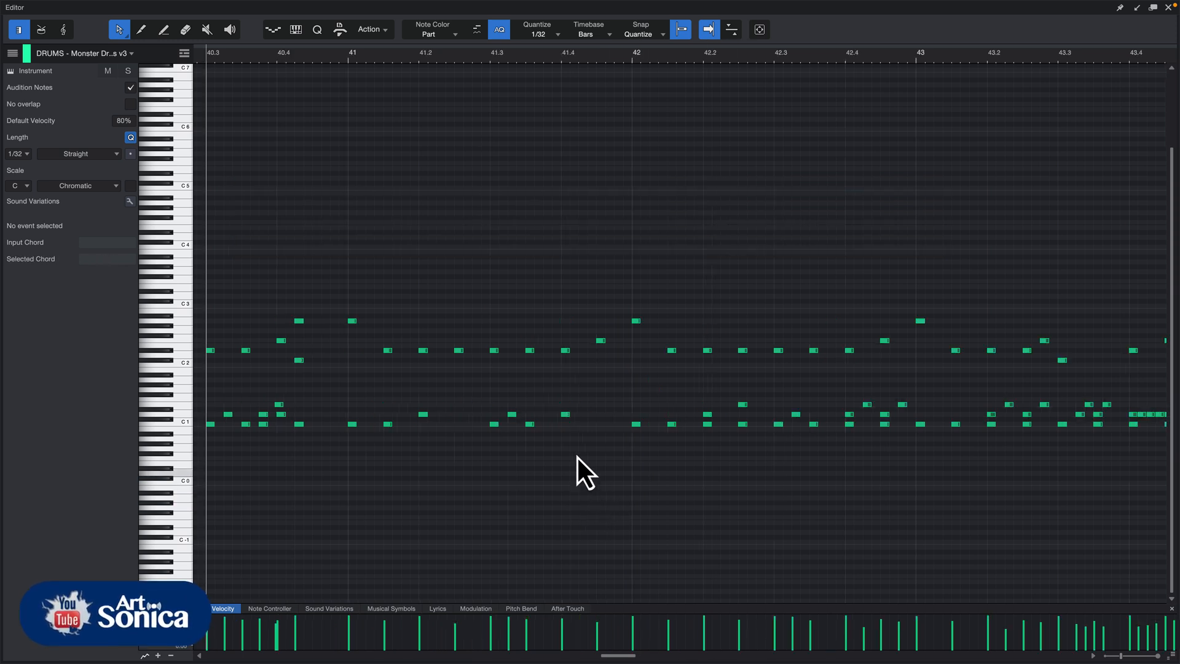
Move the playhead to bar 43 and solo the drum track.
key(w)
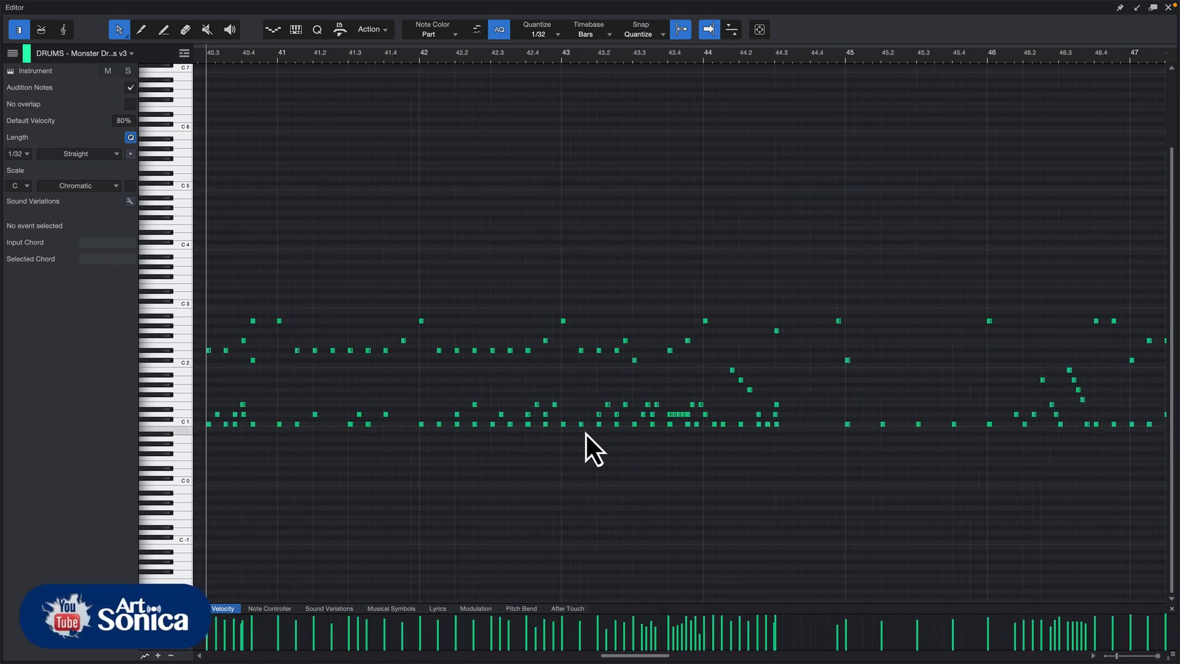
click(563, 65)
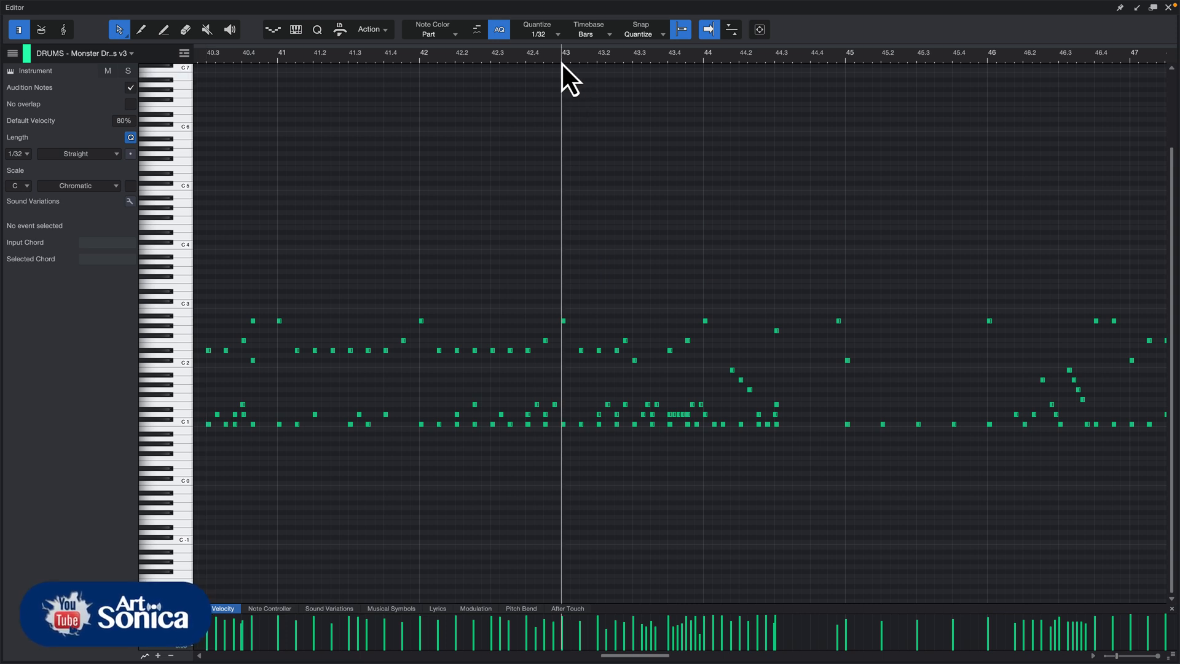
click(126, 73)
key(e)
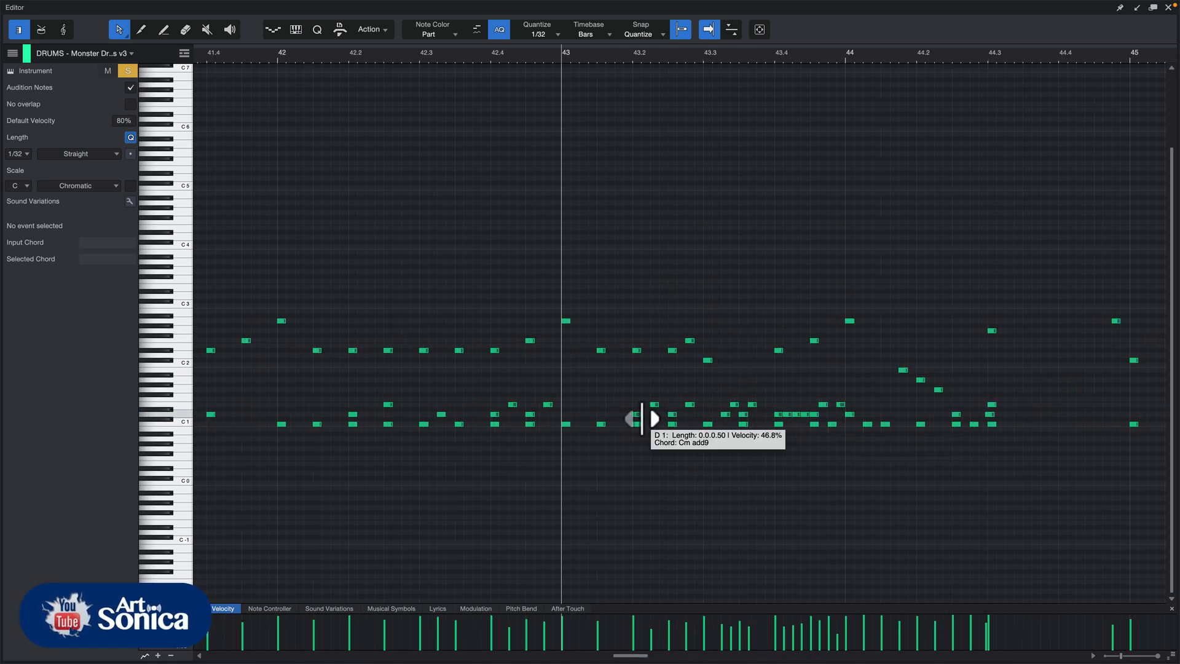
Try a quantize value of 1/8 and settle on 1/16 for the note grid.
click(549, 37)
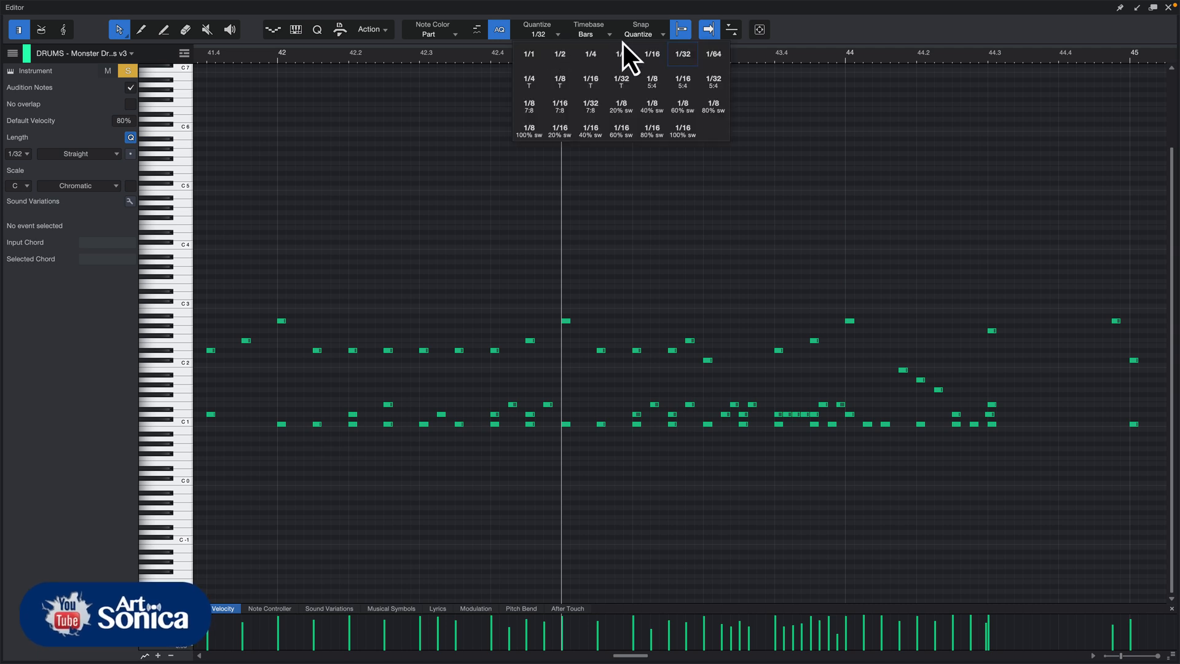
click(631, 54)
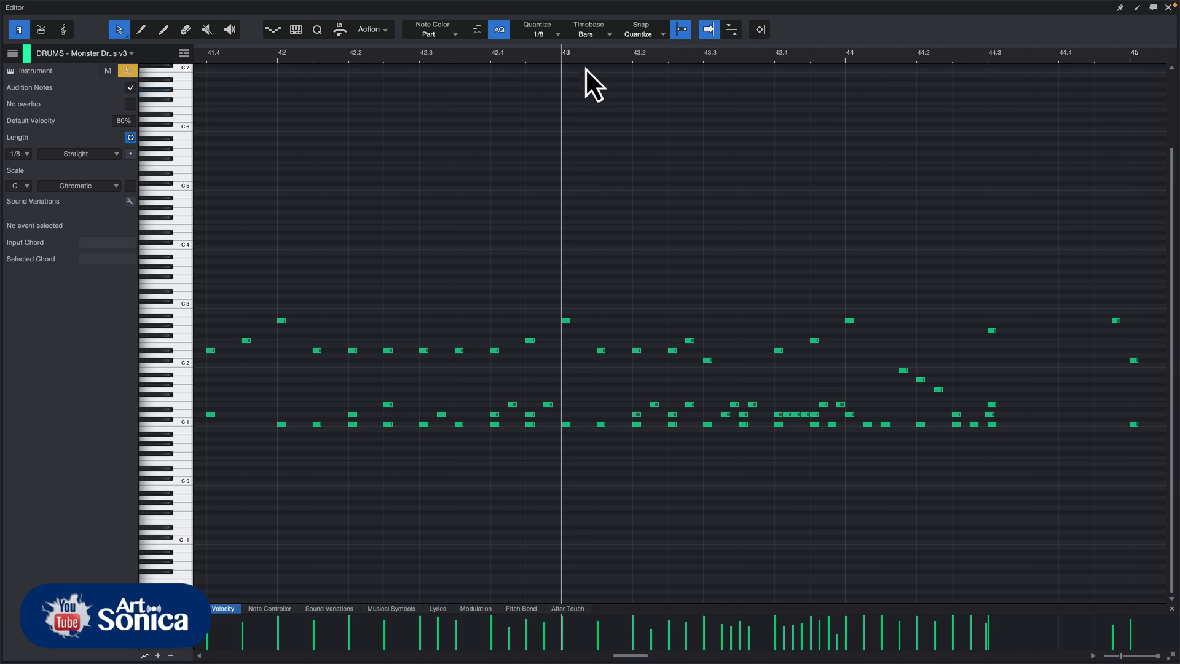
click(559, 35)
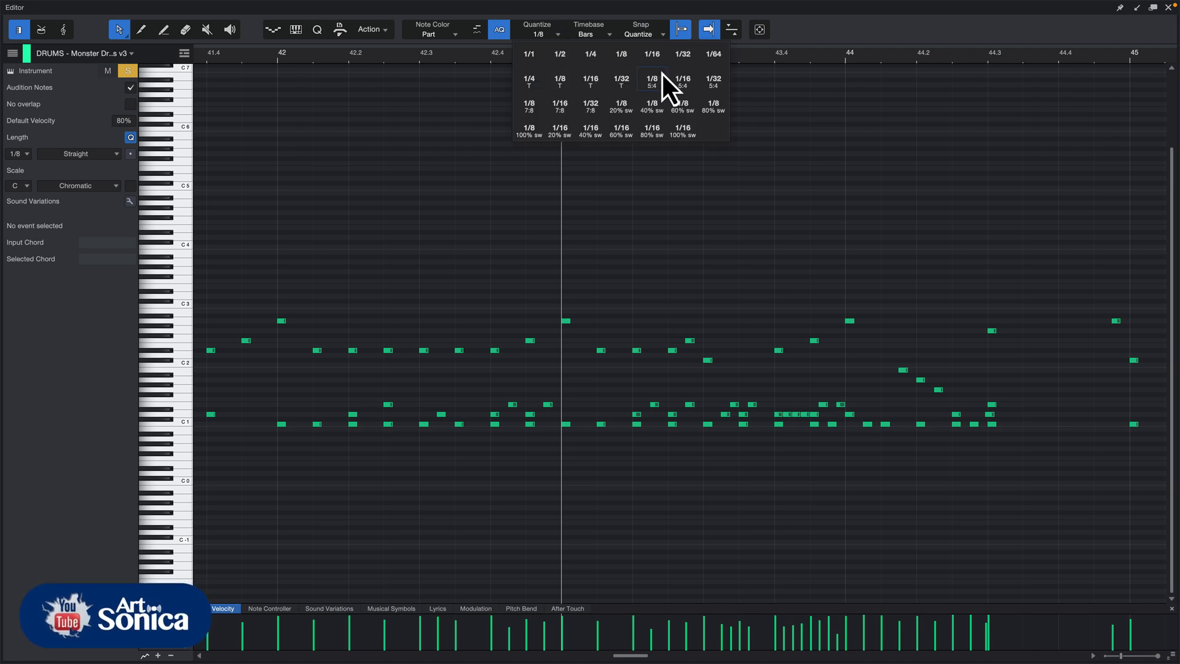
click(651, 60)
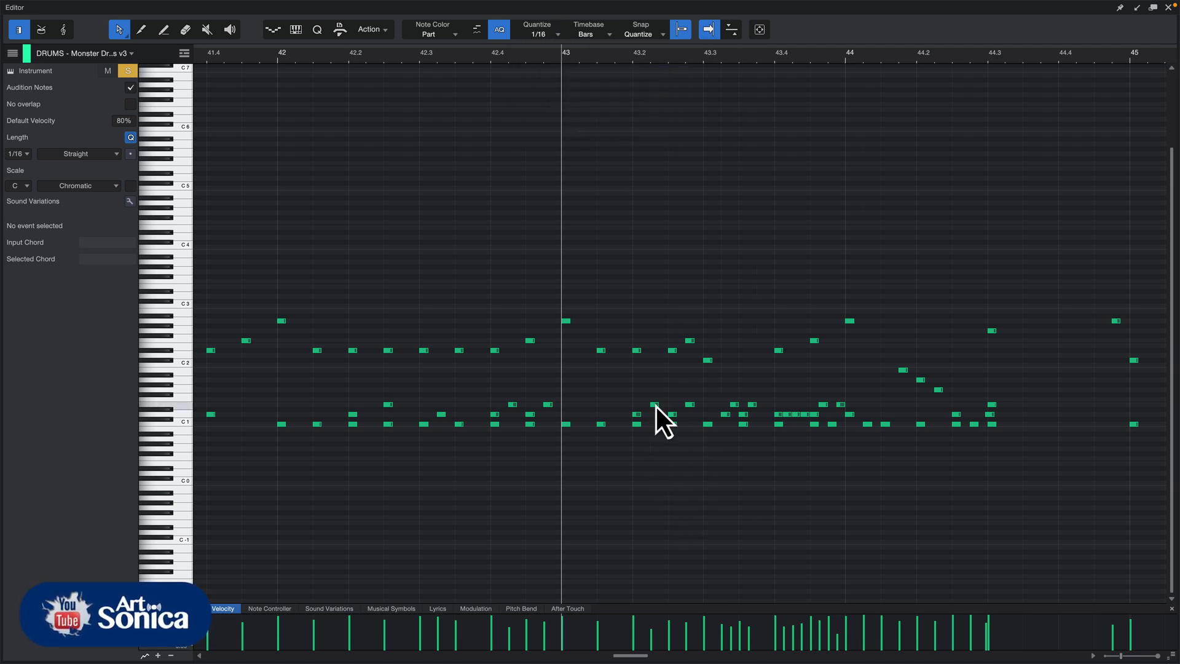
Play the soloed drum fill from bar 43 and select the G2 choke cymbal note at beat 44.3.
key(space)
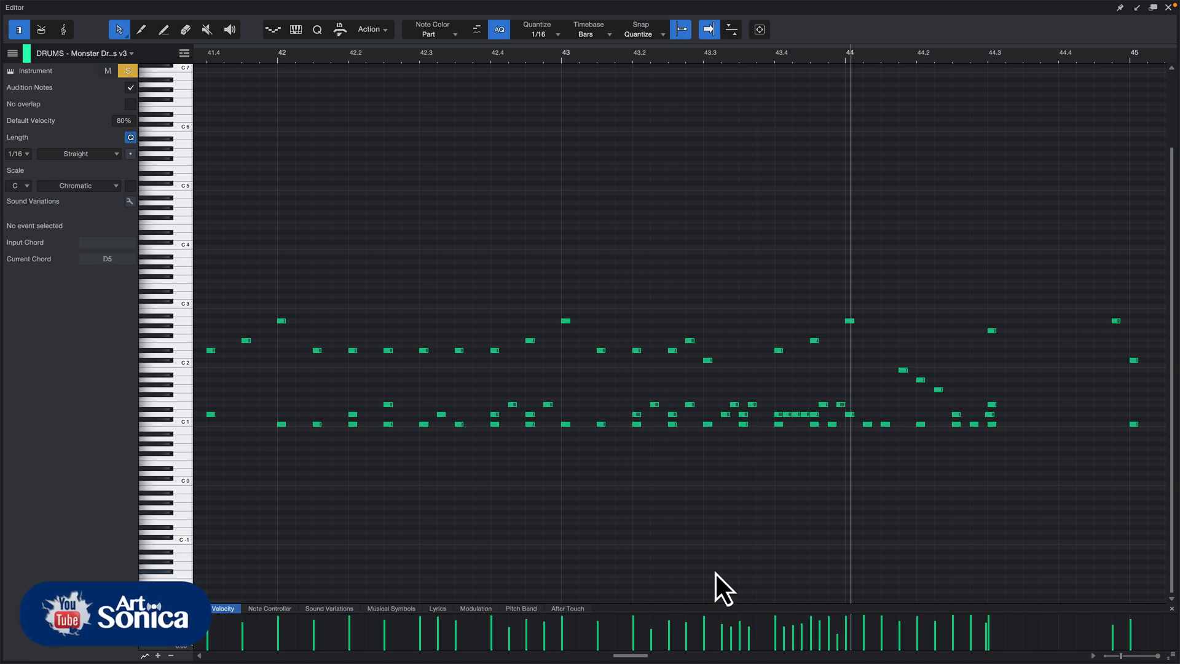
key(space)
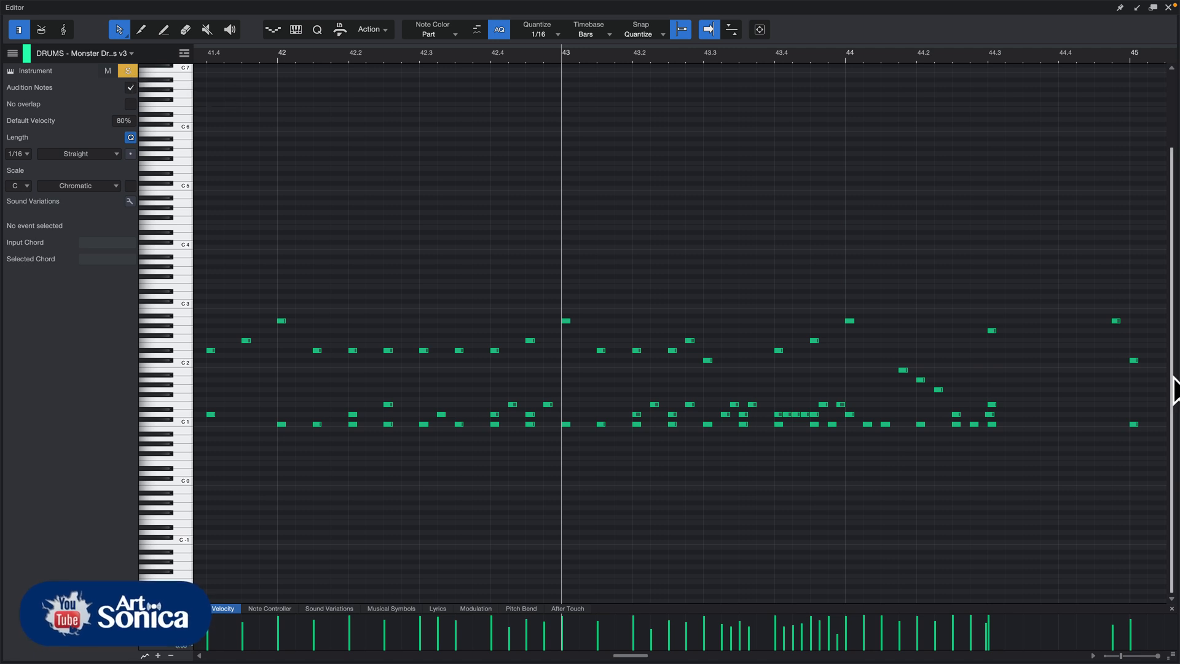
click(992, 330)
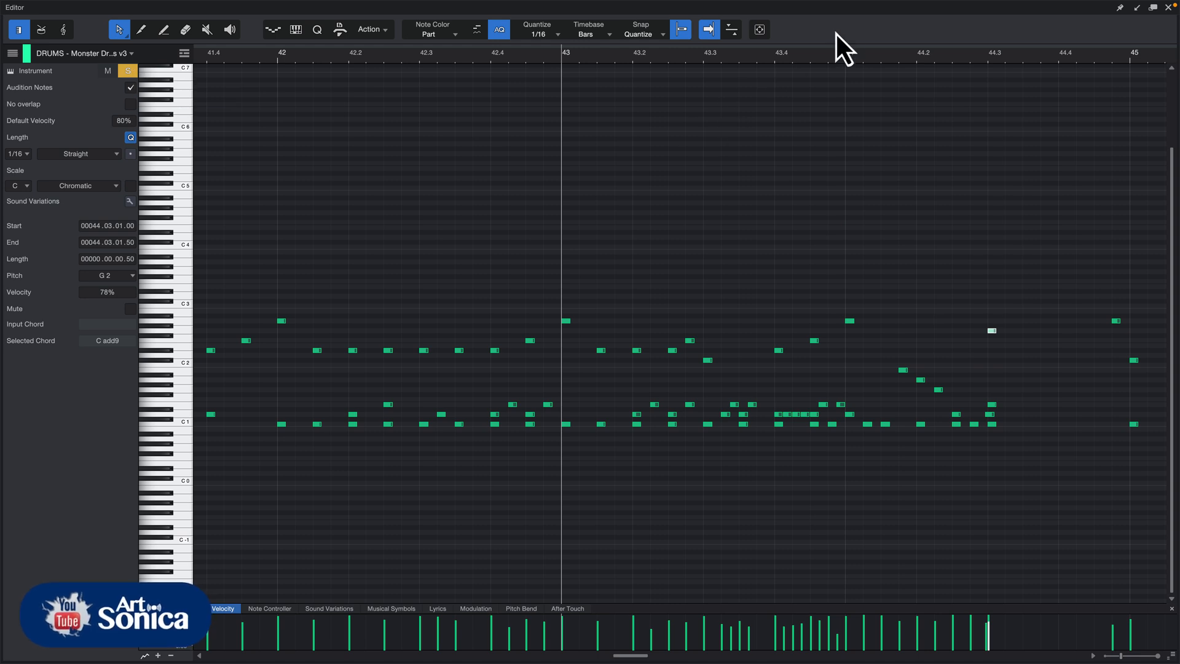
click(968, 61)
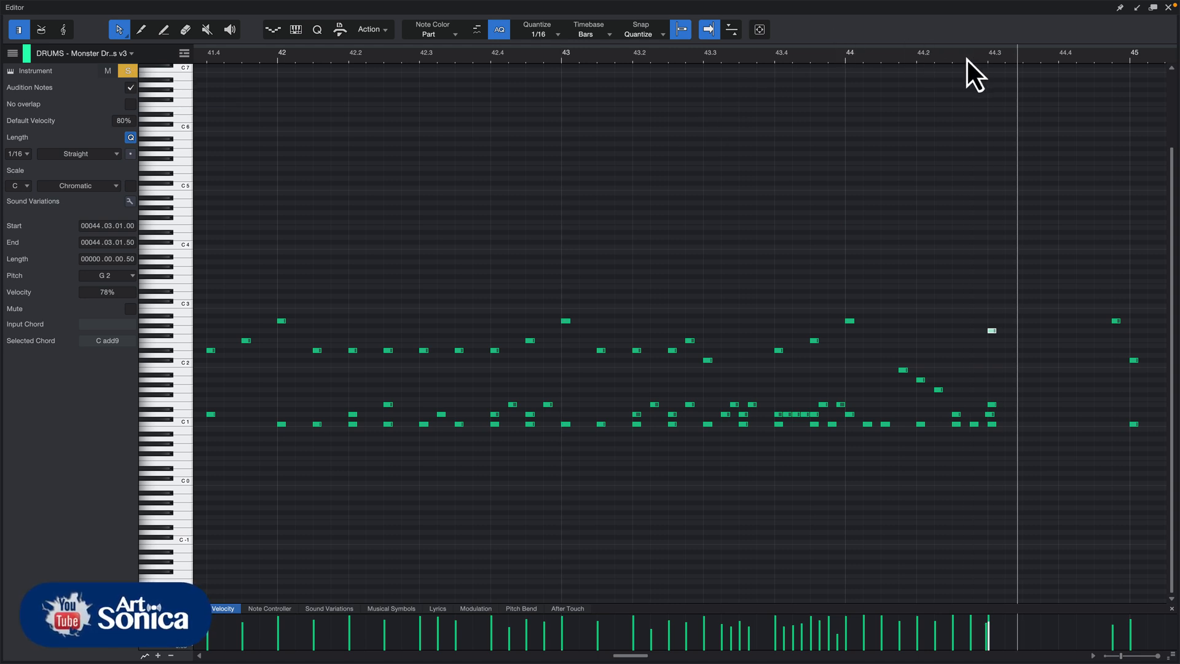
Return the playhead to bar 43, unsolo the drum track and play the fill with the full mix.
click(561, 59)
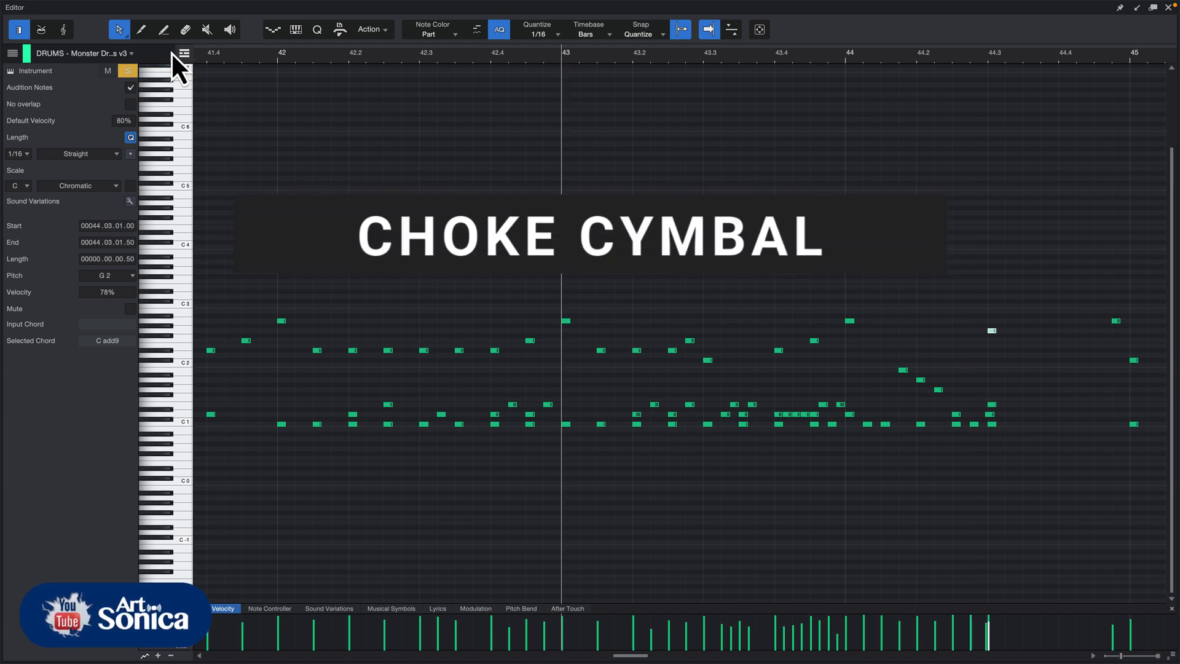
click(129, 74)
key(space)
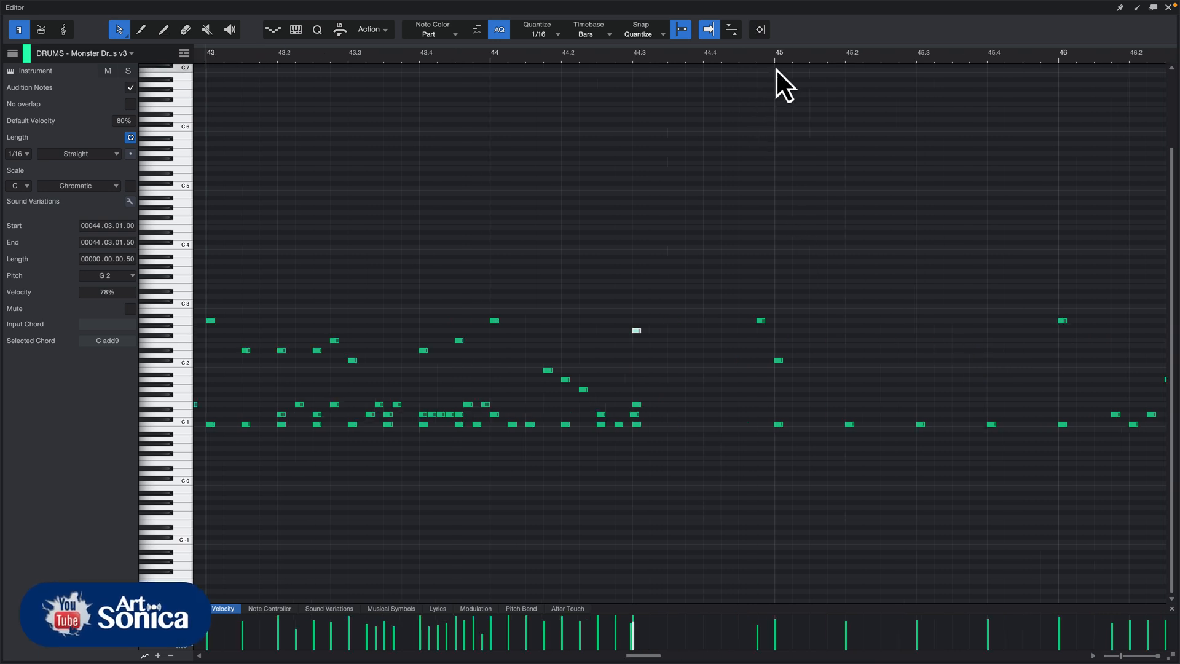
Play the arrangement from bar 44 to review the transition into the sparse kick section in bar 45.
click(774, 64)
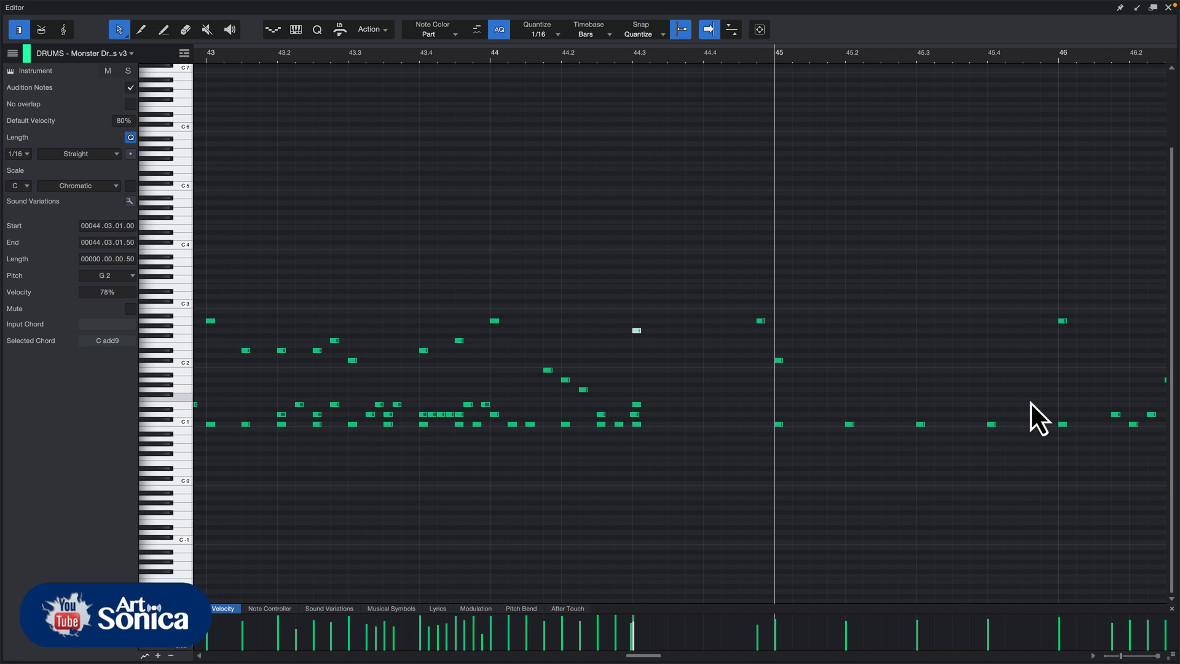
click(495, 57)
key(space)
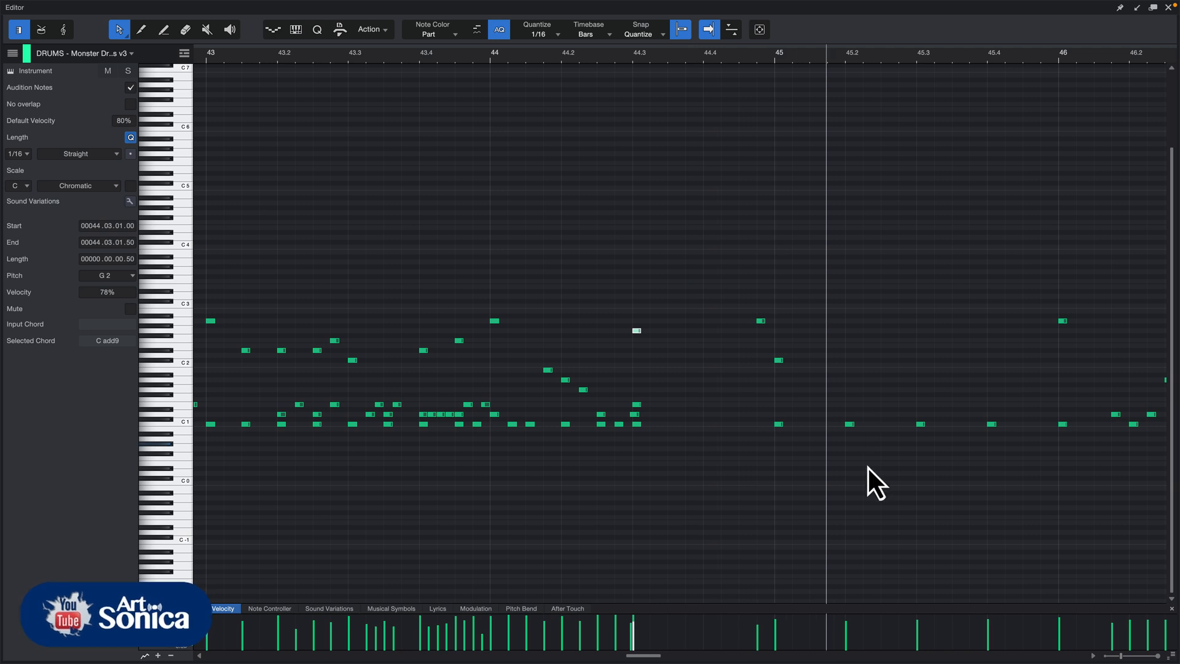
key(w)
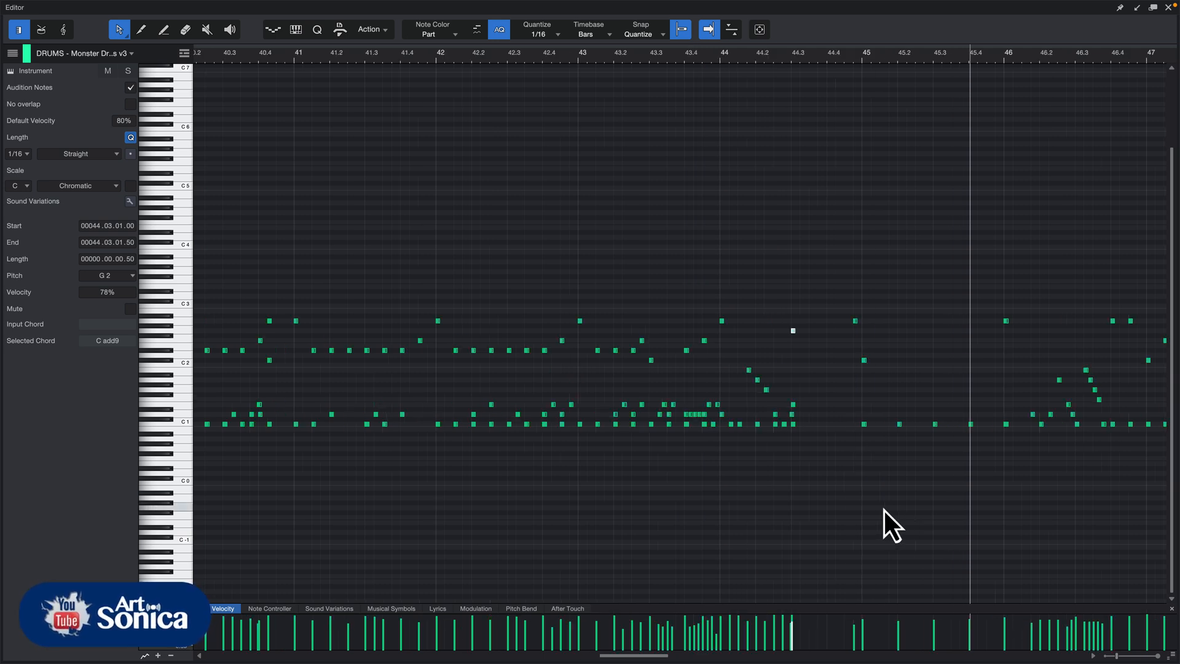
key(space)
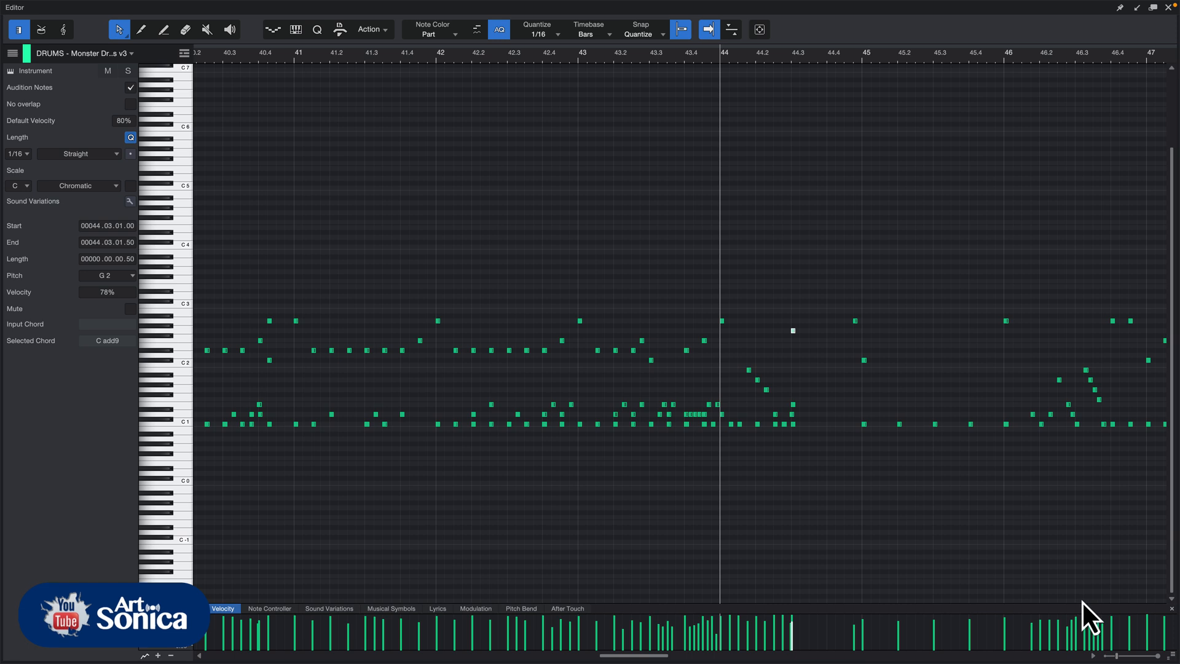
Play the drum fill in bar 46 twice, starting from beat 45.4 and continuing into bar 47.
click(1093, 655)
click(1093, 657)
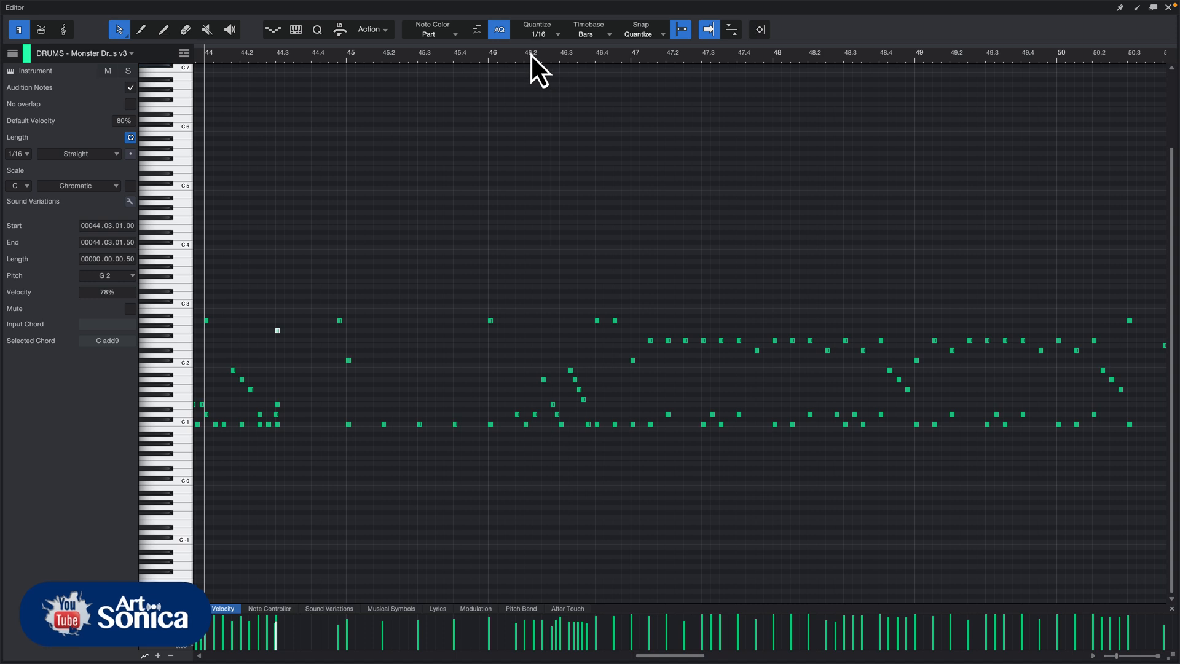
drag(532, 57, 601, 337)
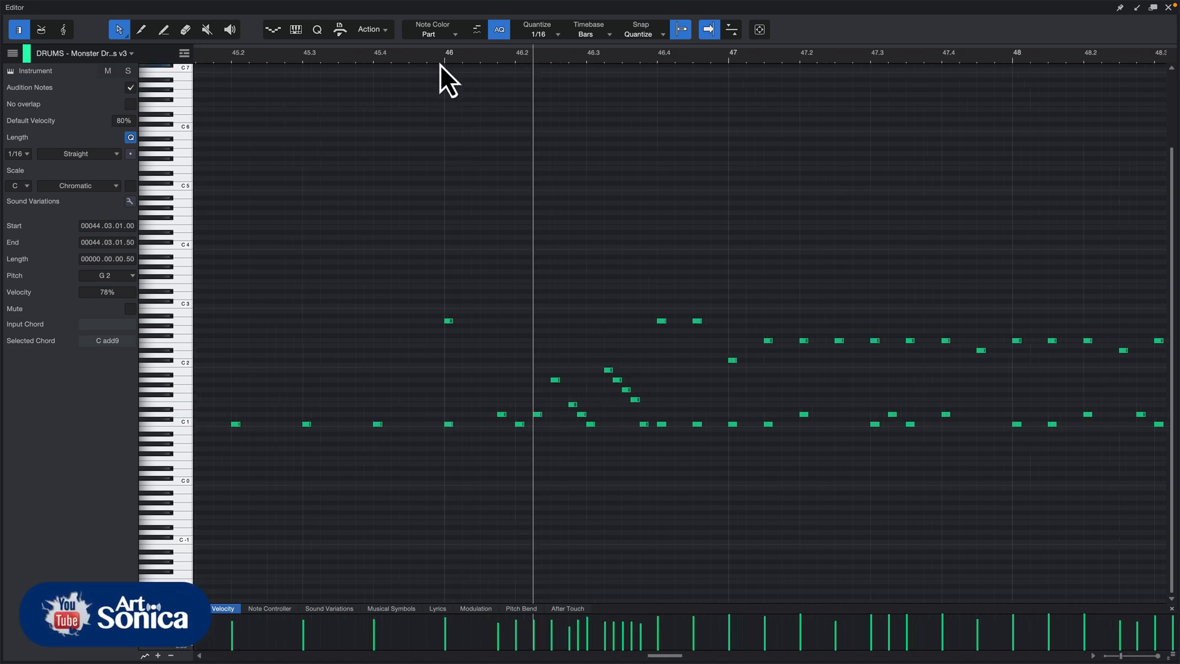
click(370, 57)
key(space)
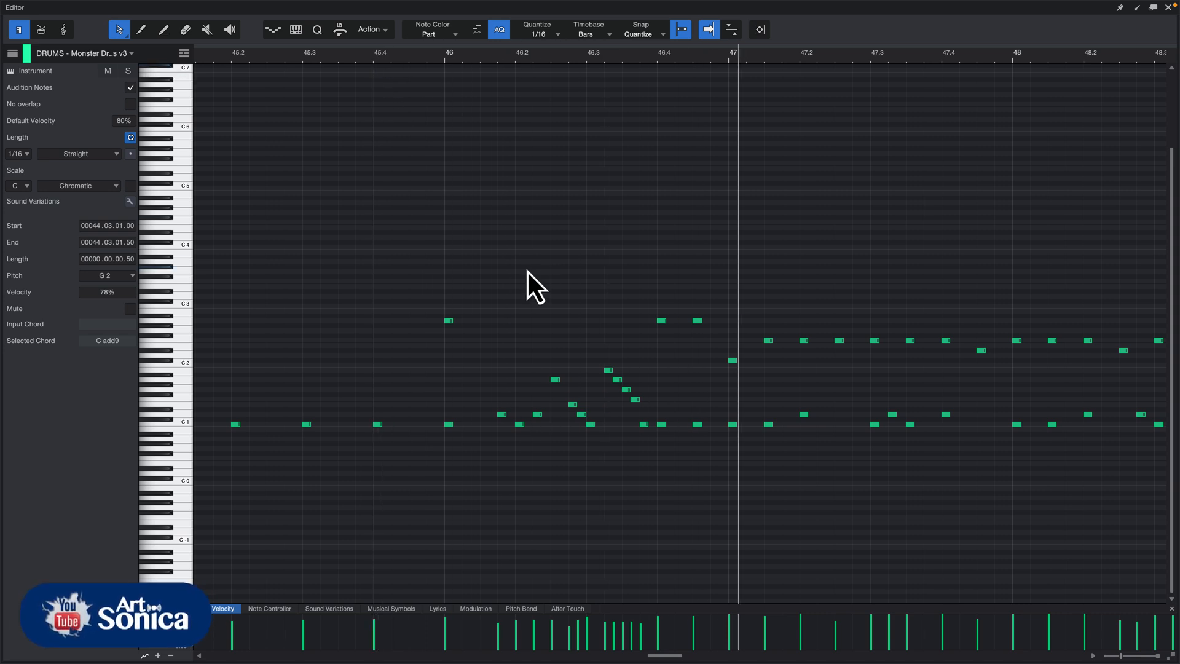
key(space)
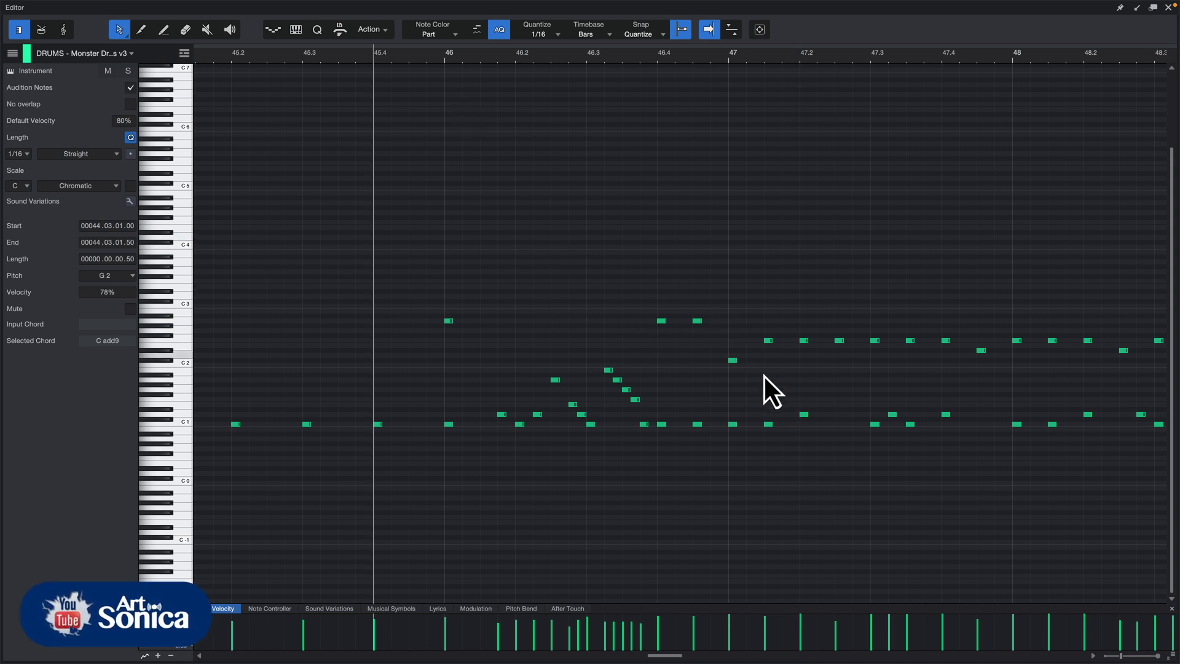
key(space)
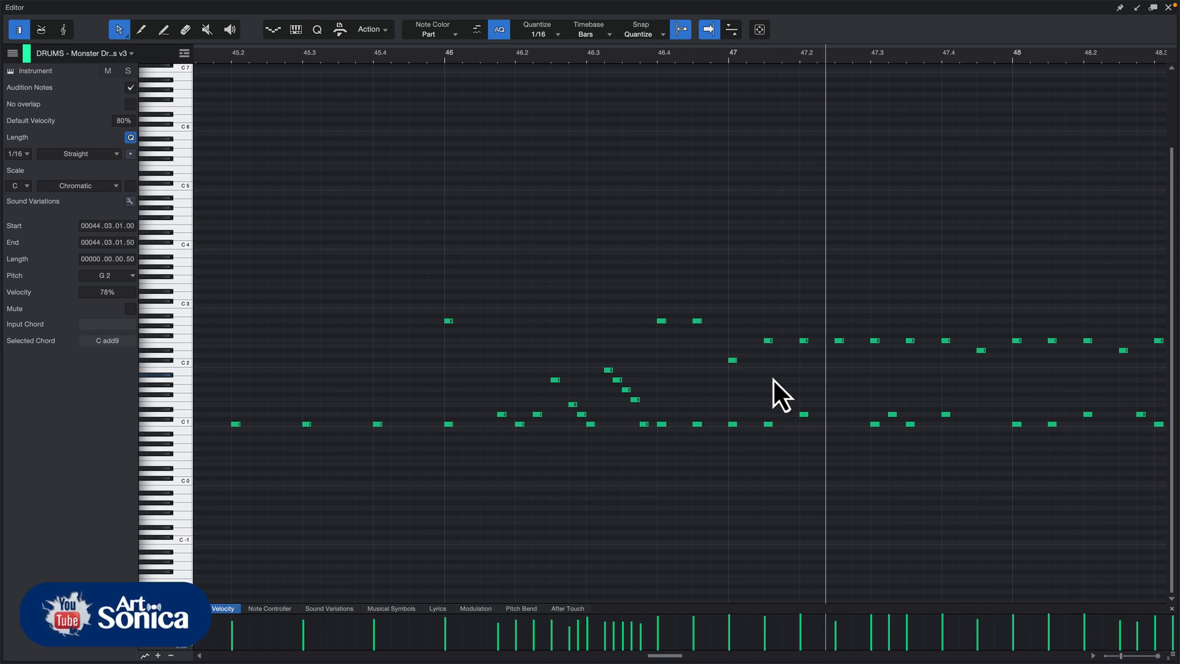
key(w)
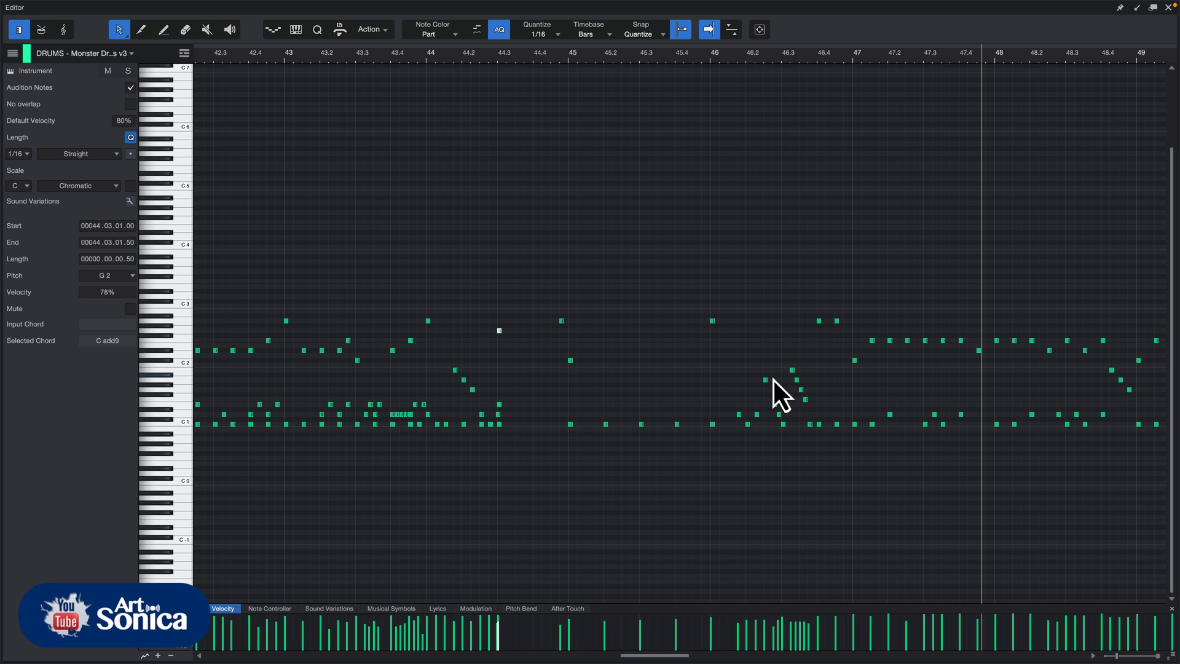
key(space)
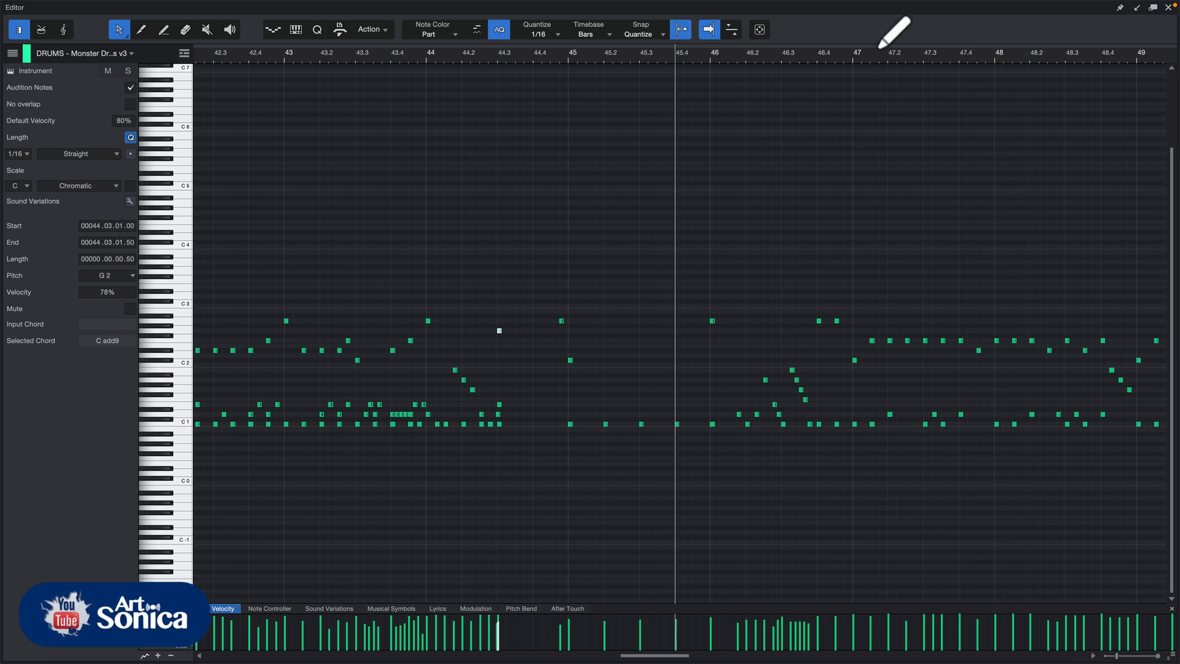
Select the first F2 cymbal note in bar 47 and play the drum part from bar 47 past its final hit in bar 50.
click(853, 62)
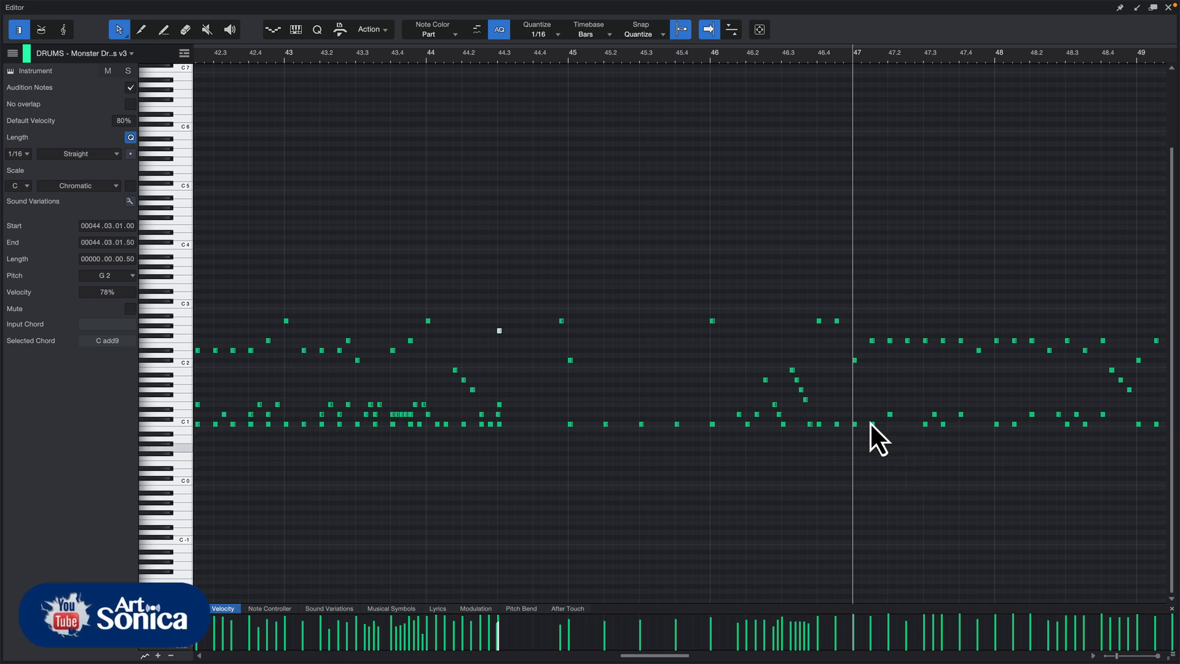
click(871, 340)
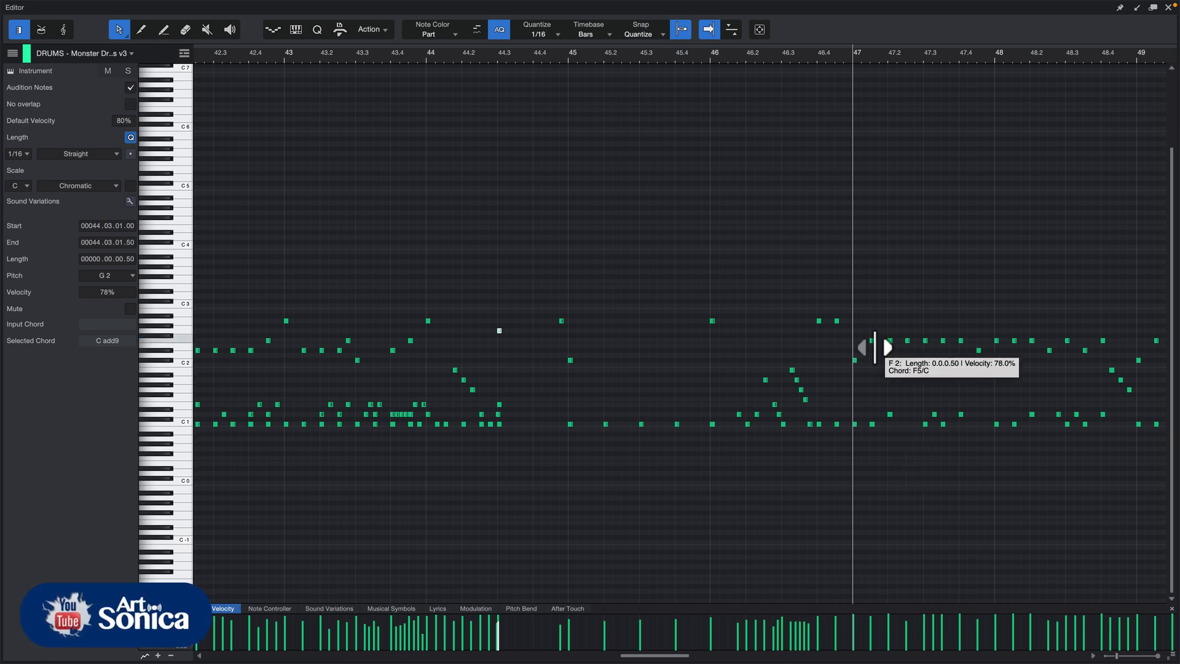
key(space)
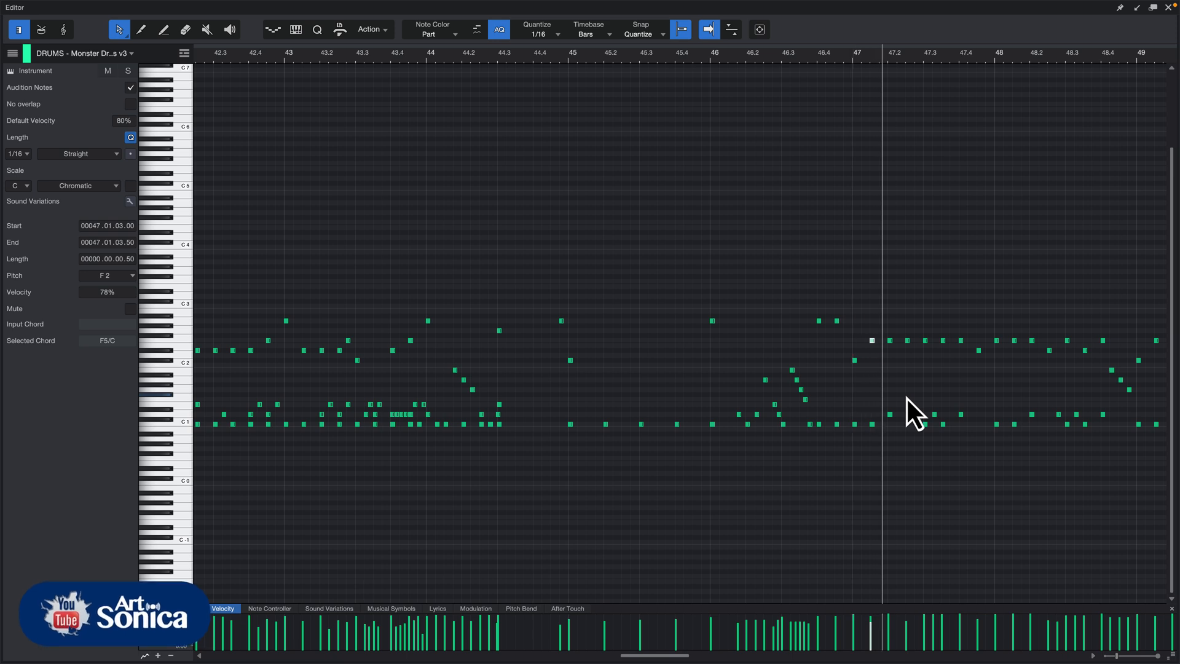
key(w)
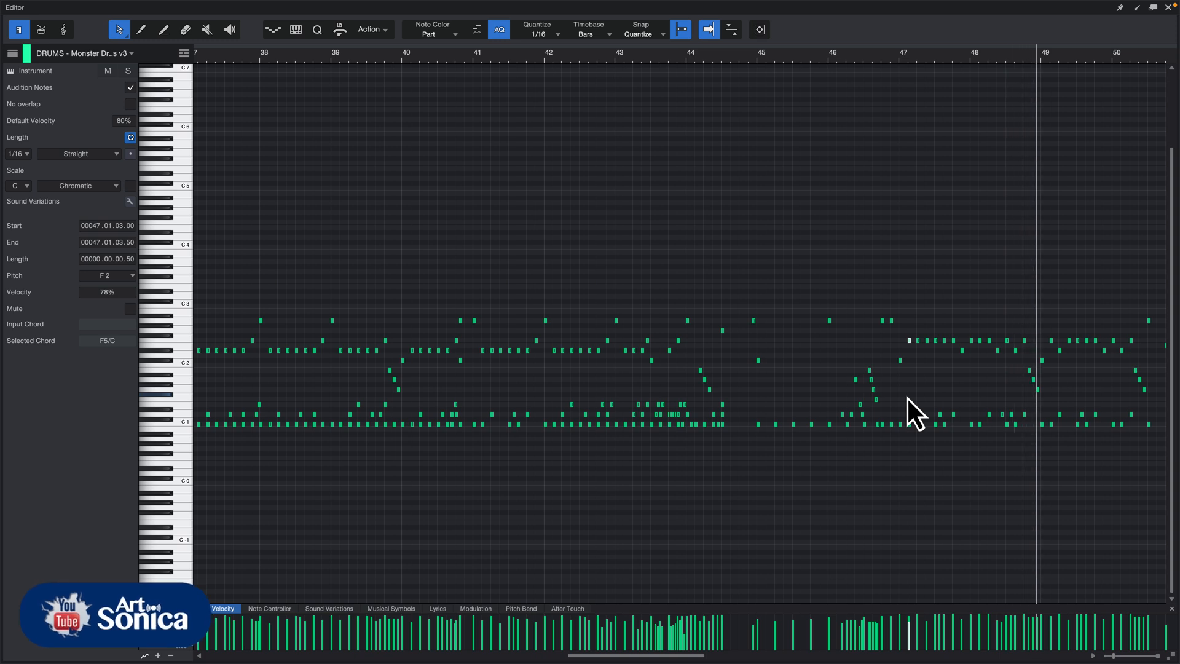
key(e)
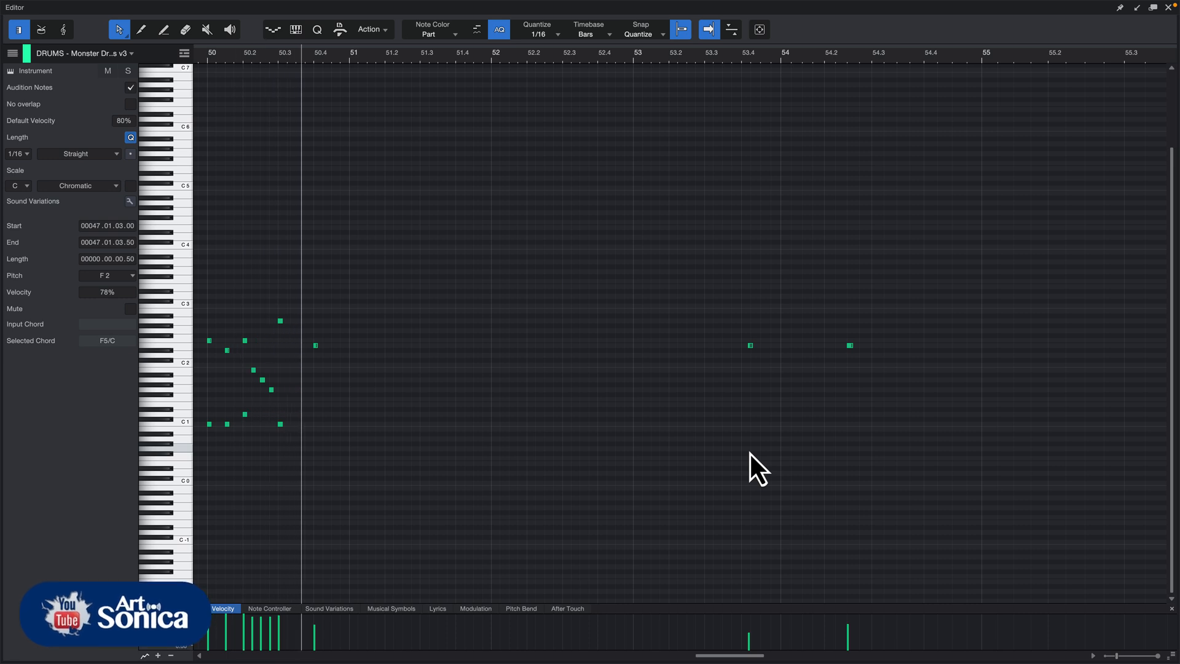
key(w)
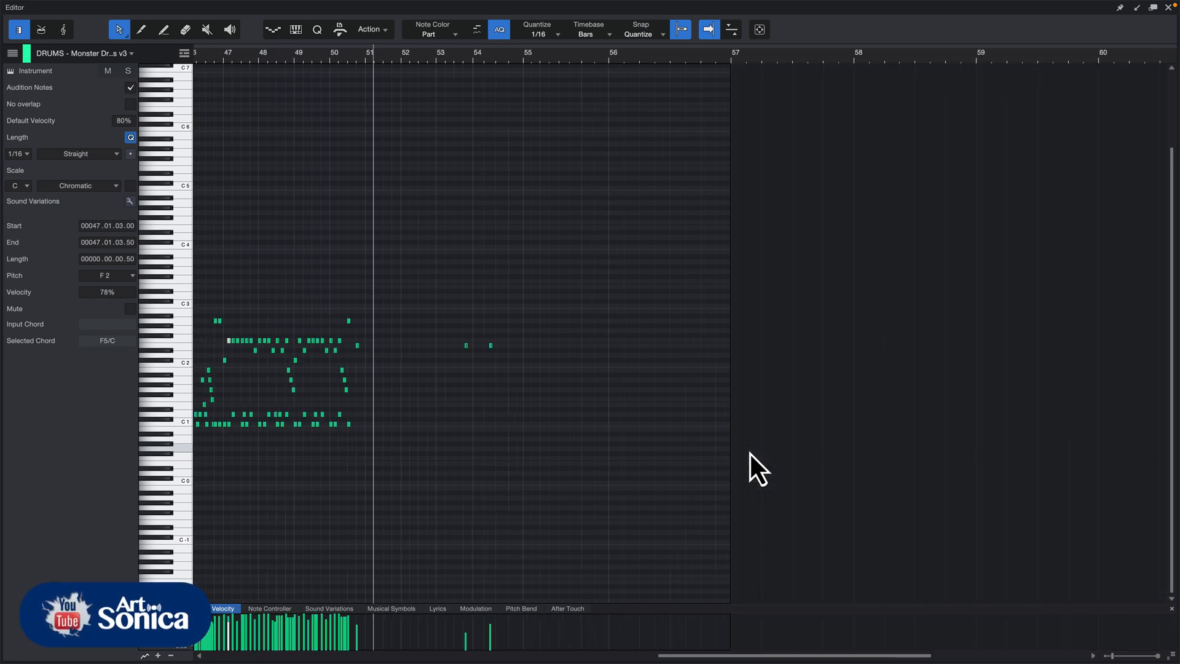
Stop playback, play the drum part's last two cymbal hits from bar 53, and close the note editor.
key(space)
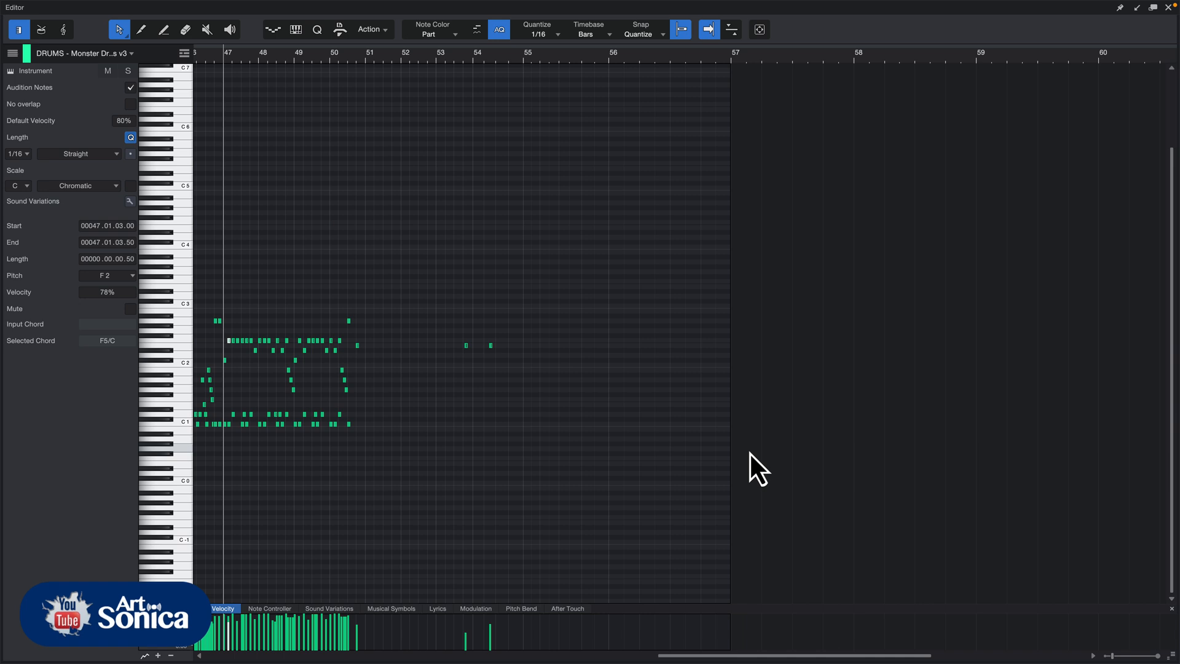
click(450, 61)
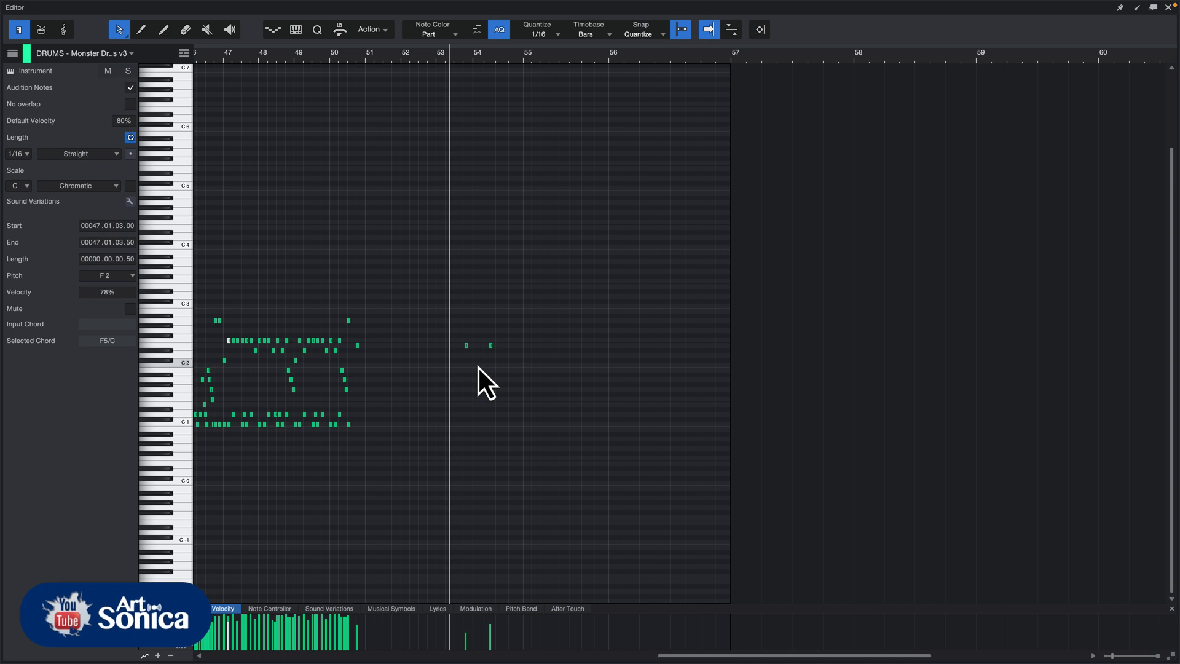
key(space)
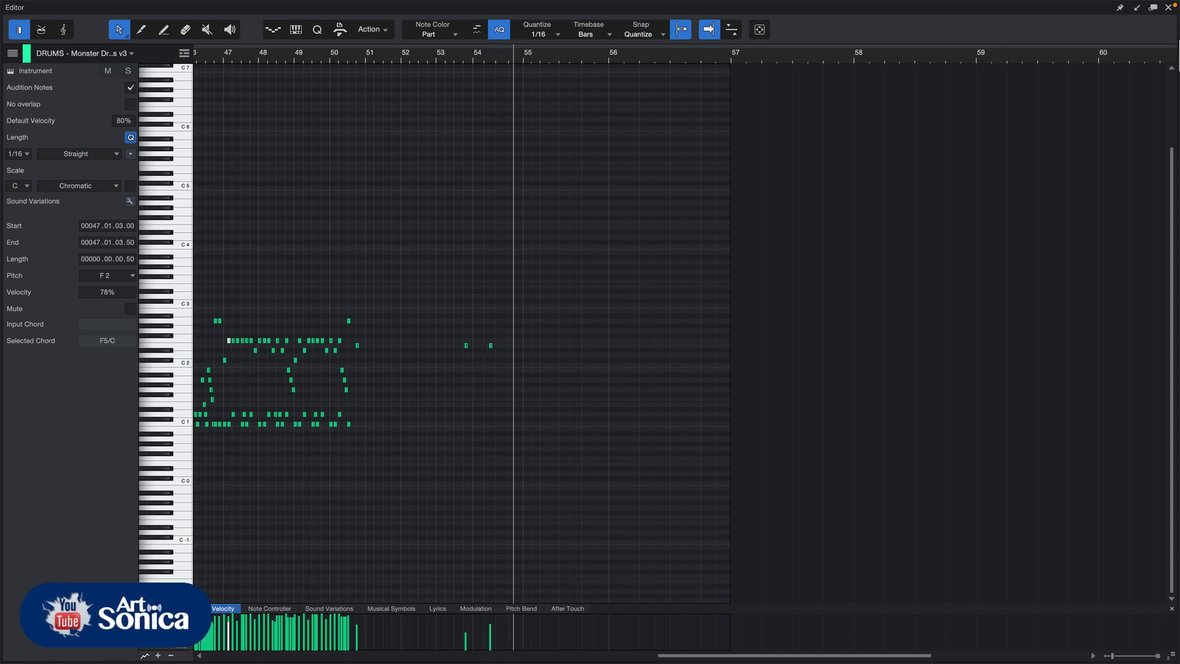
key(space)
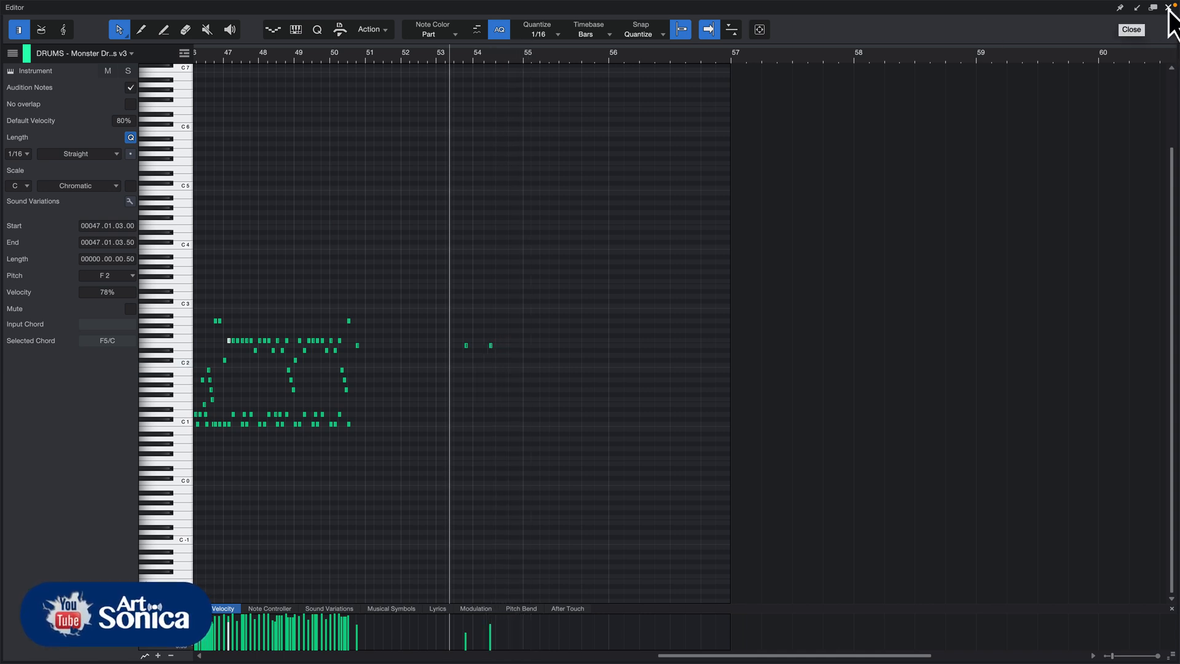
click(1169, 9)
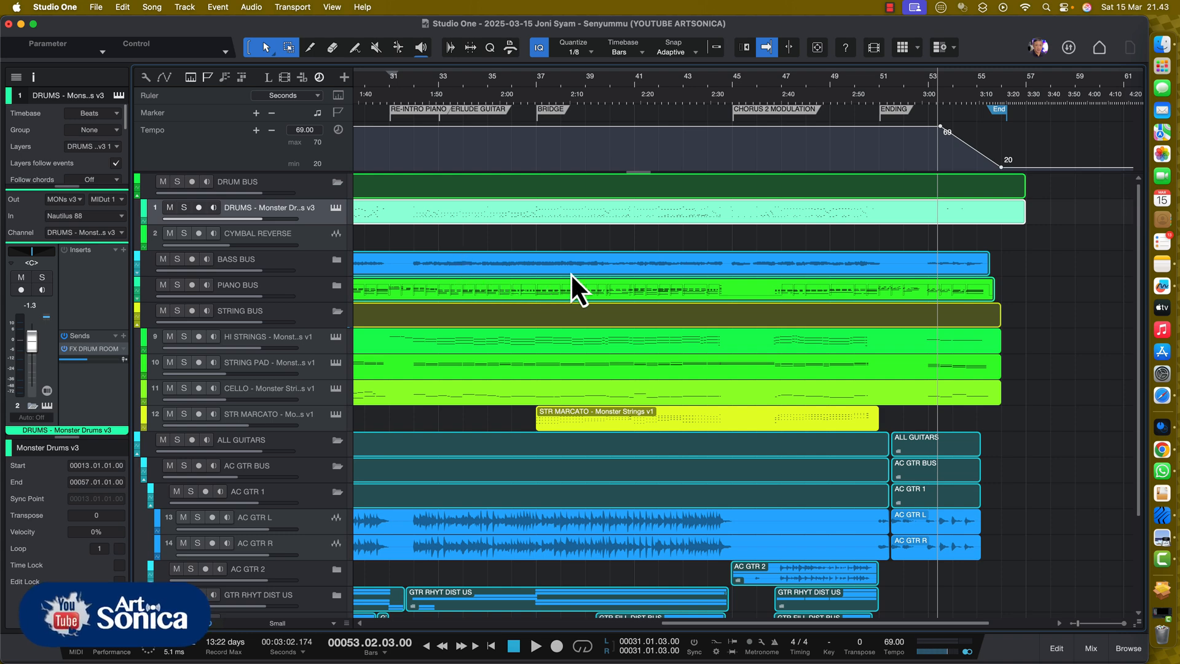
Play a short passage of the full arrangement starting from bar 33.
click(440, 81)
key(space)
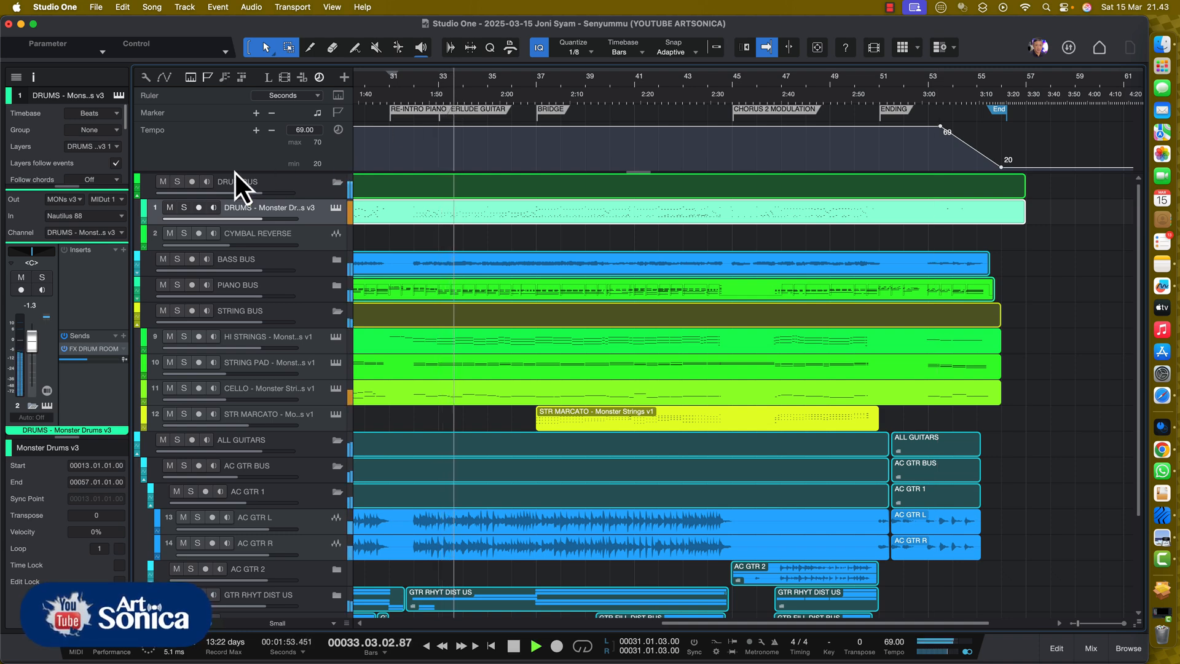
key(space)
Solo the drum track and the Bass Bus, play them together from bar 33, and clear both solos.
click(184, 208)
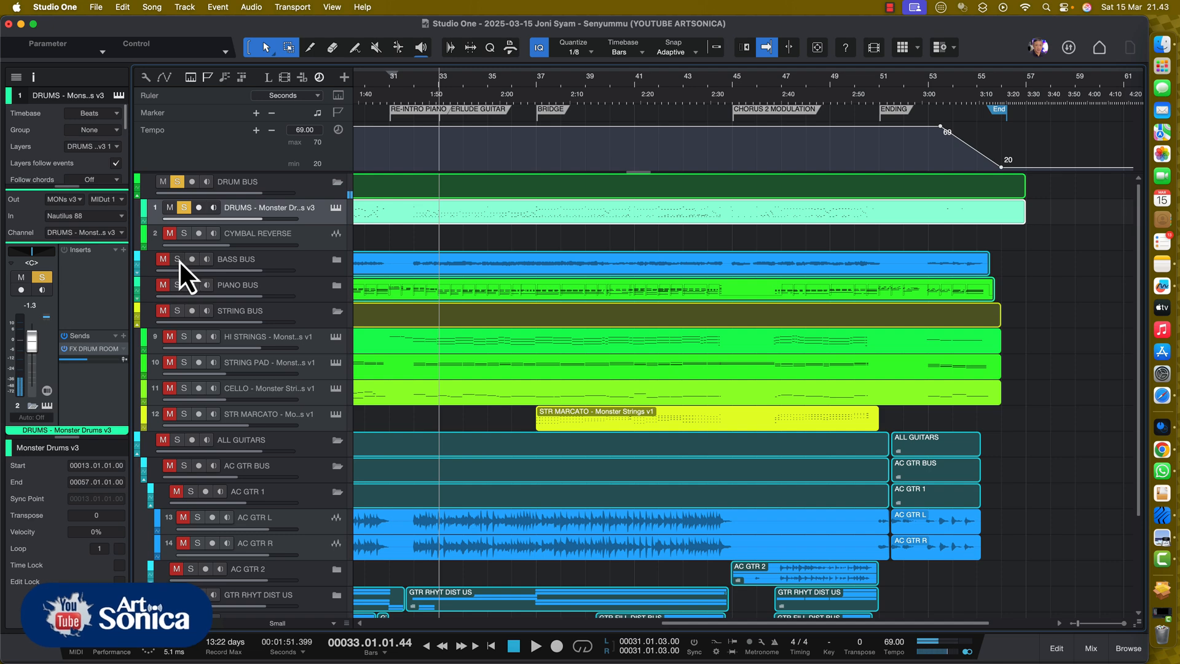
key(space)
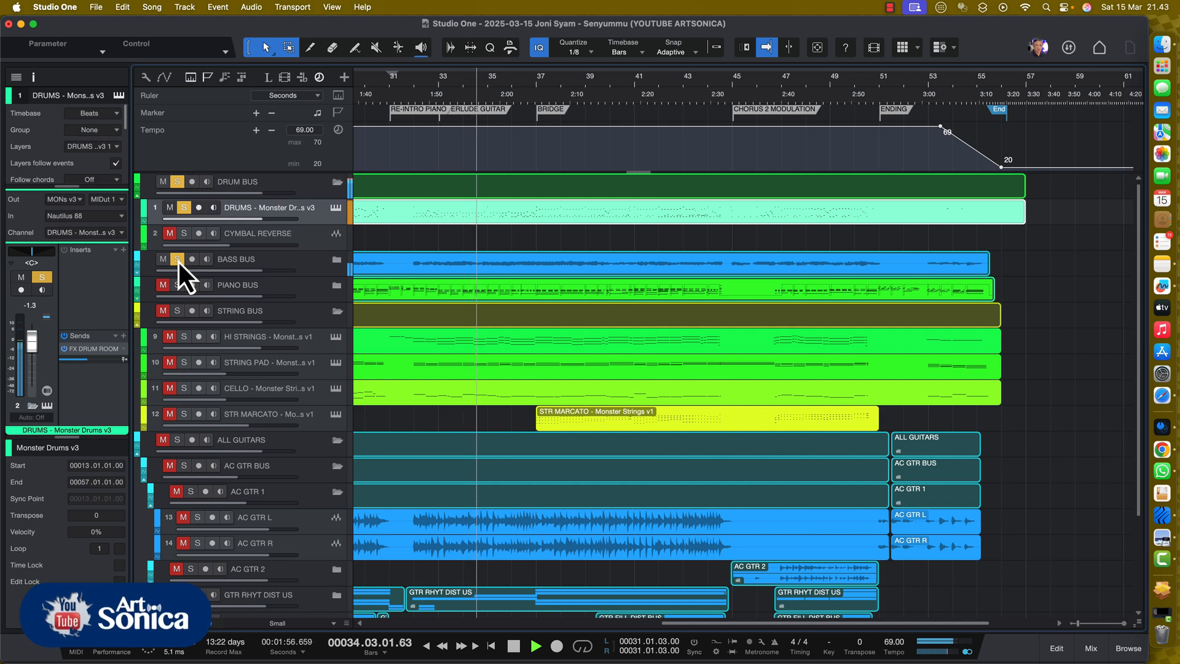
key(space)
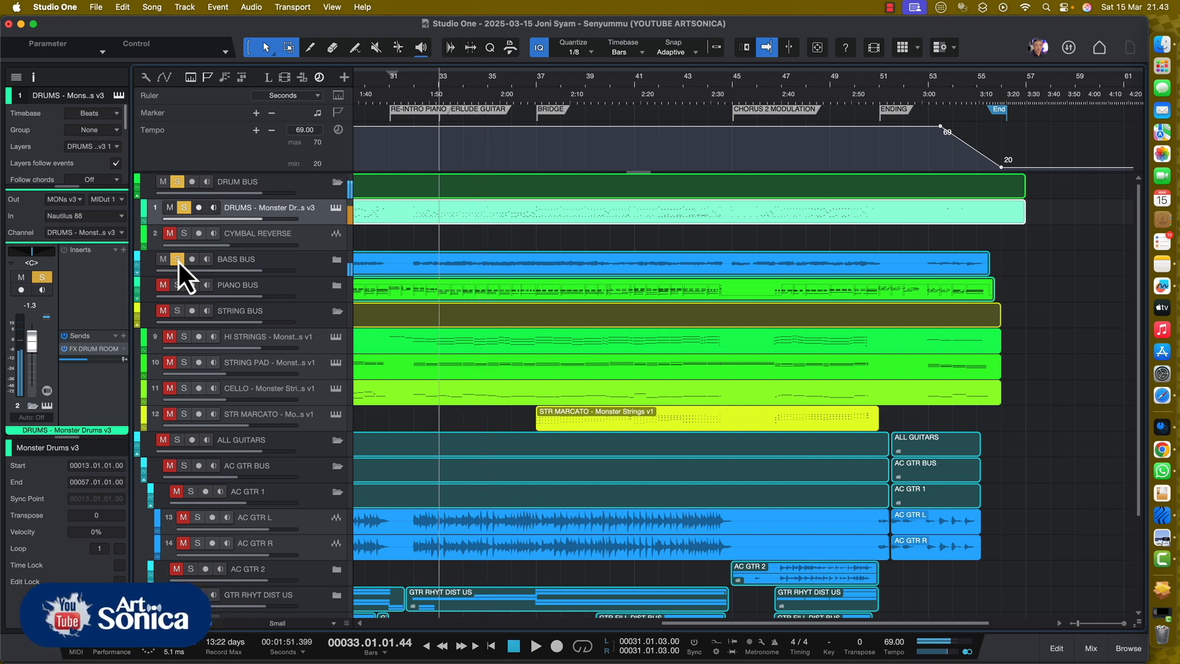
click(178, 260)
click(186, 209)
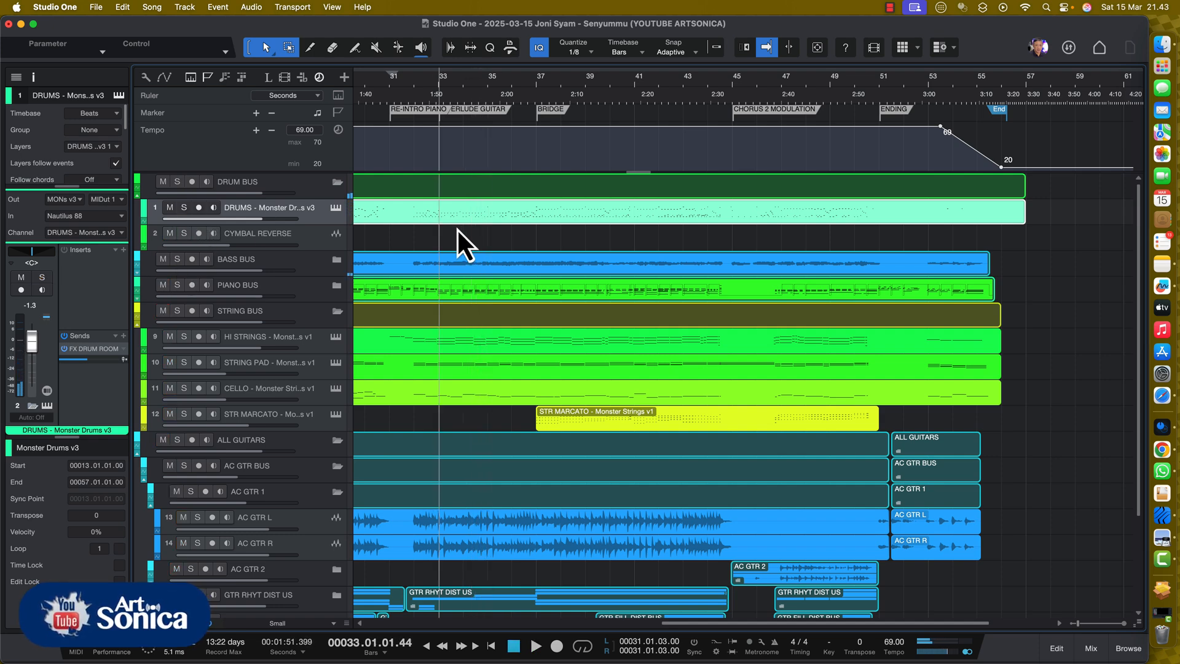
Expand the Piano Bus folder and open the PIANO AC track's Monster Piano instrument, moving its window clear of the track list.
click(316, 291)
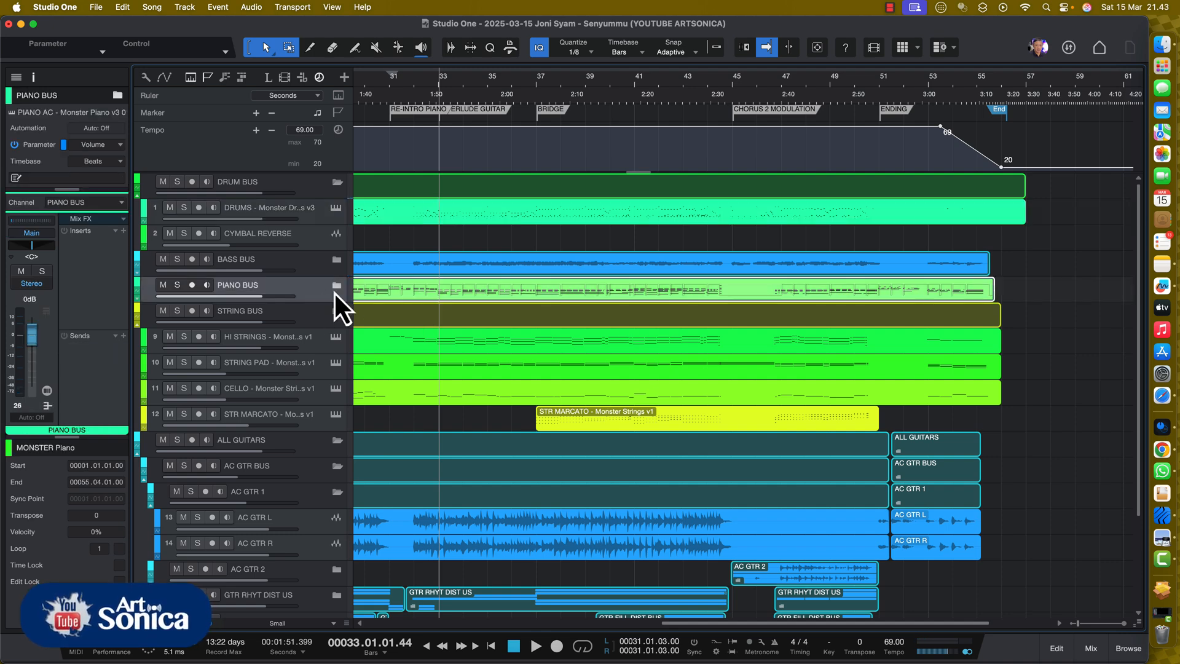
click(336, 286)
click(320, 318)
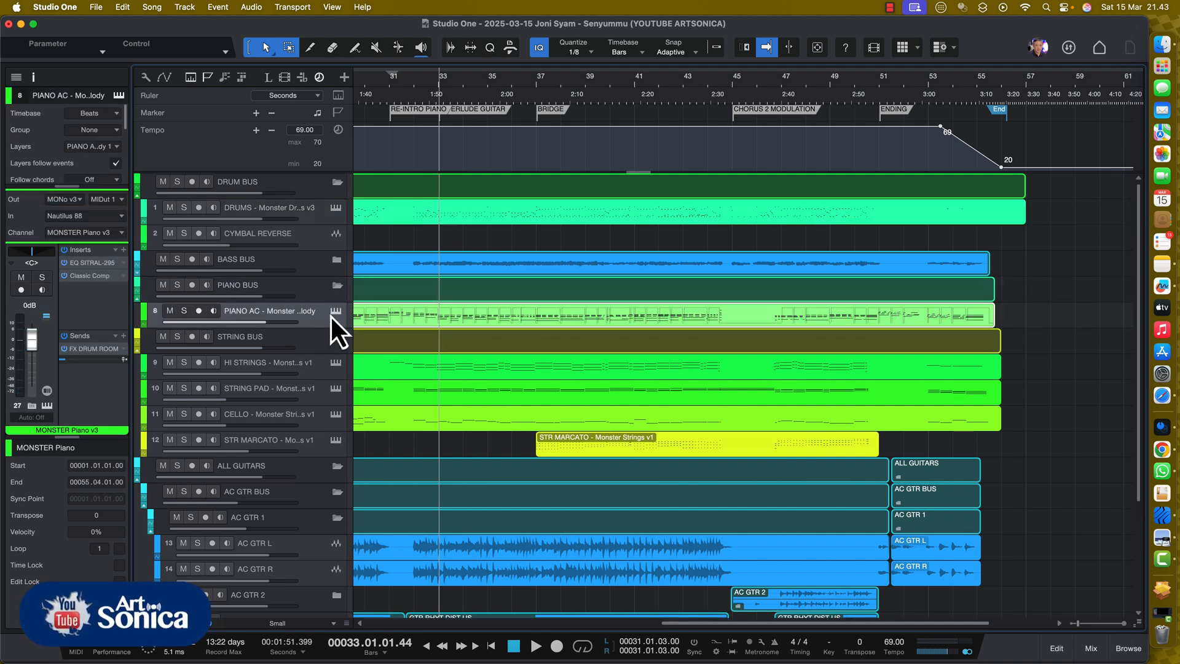
click(335, 311)
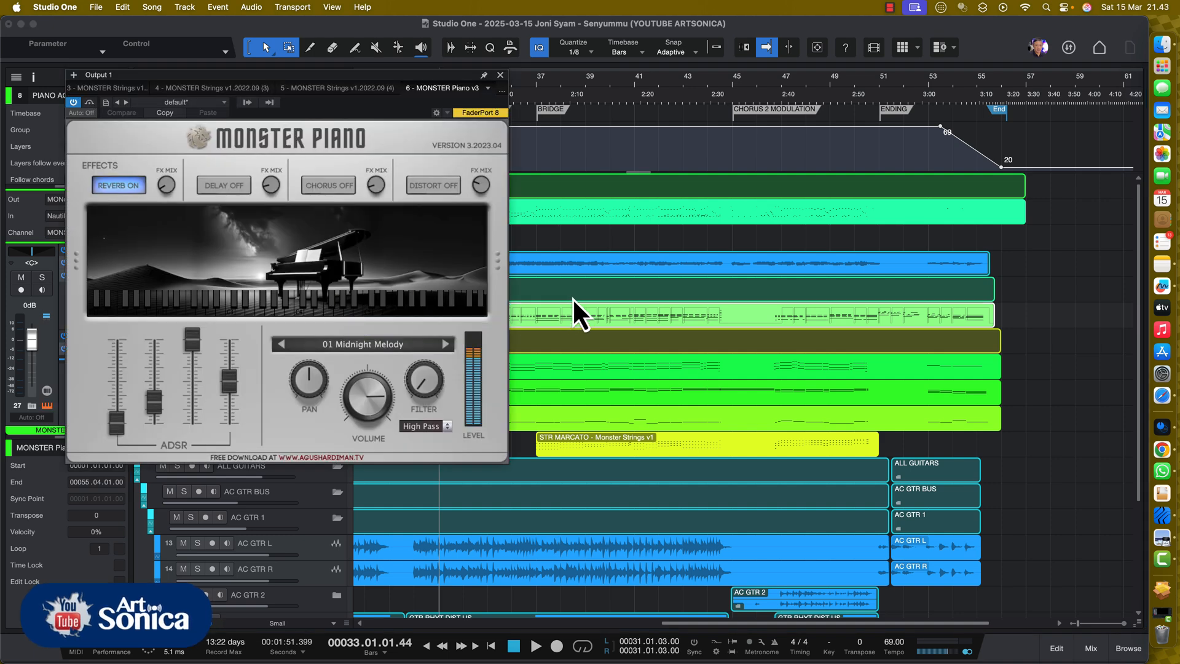
drag(403, 83, 709, 138)
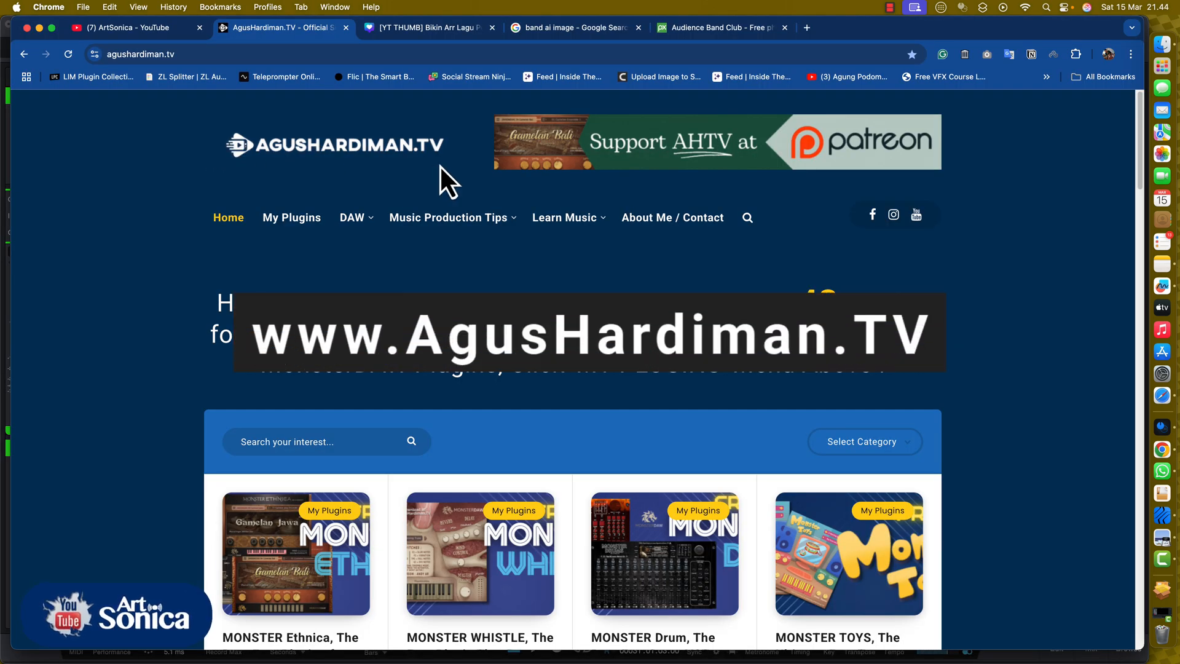
Switch to Chrome and browse the free plugins on agushardiman.tv as far as the MONSTER Piano entry.
scroll(562, 372, down, 5)
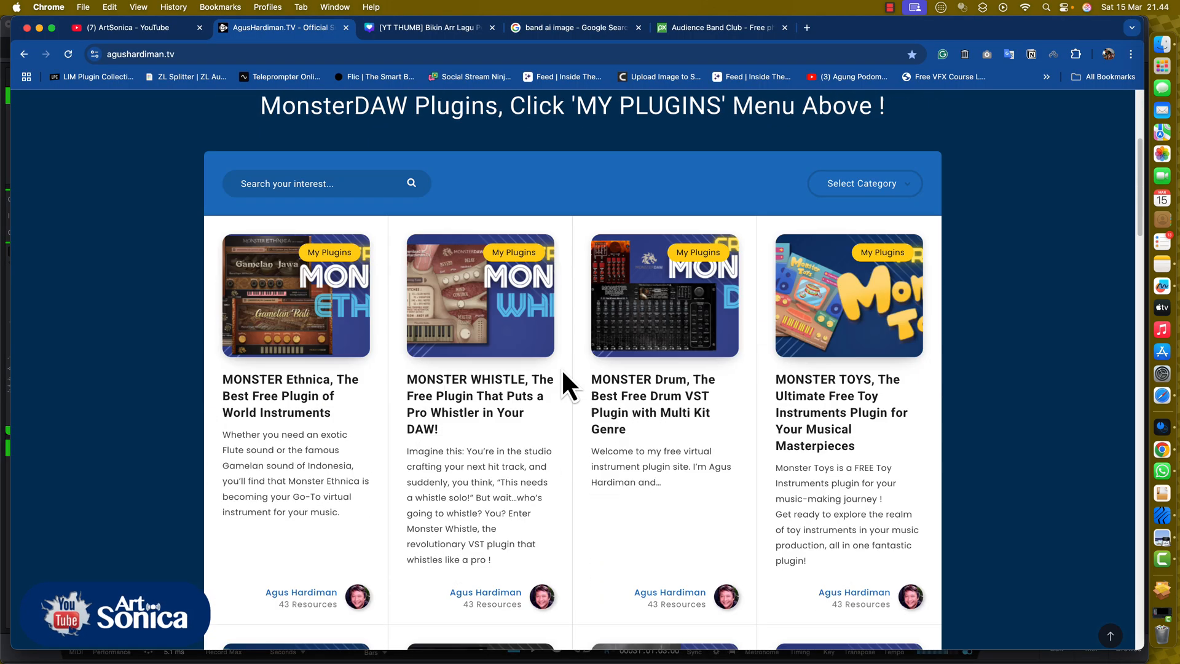
scroll(562, 372, down, 5)
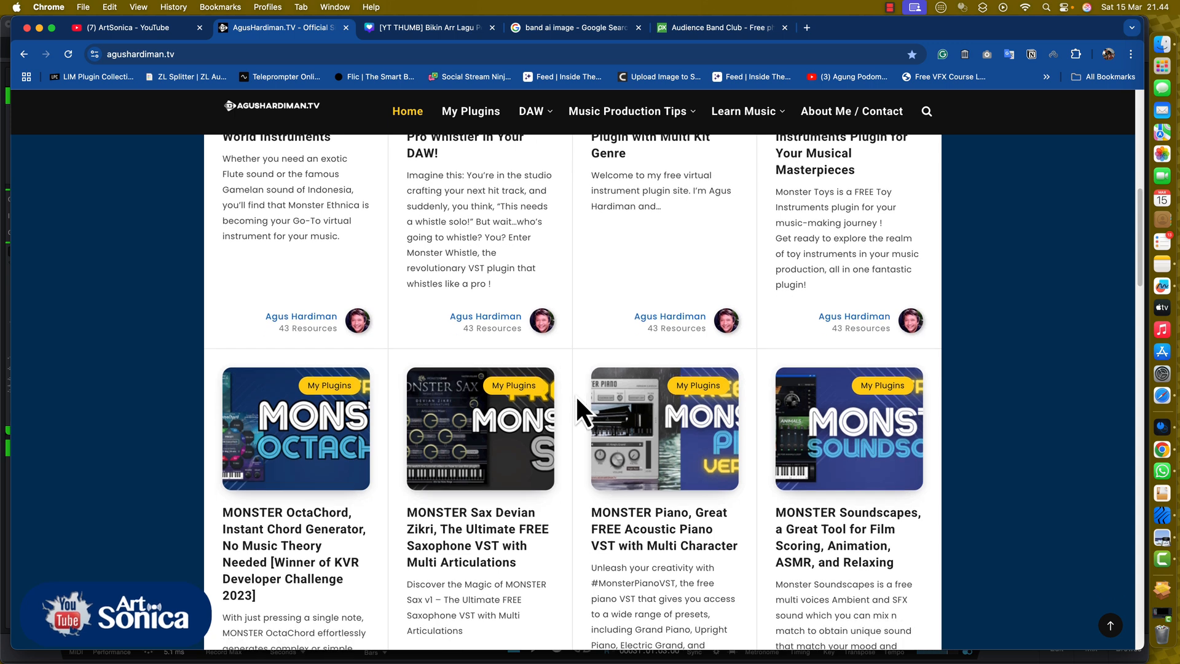
scroll(660, 535, down, 2)
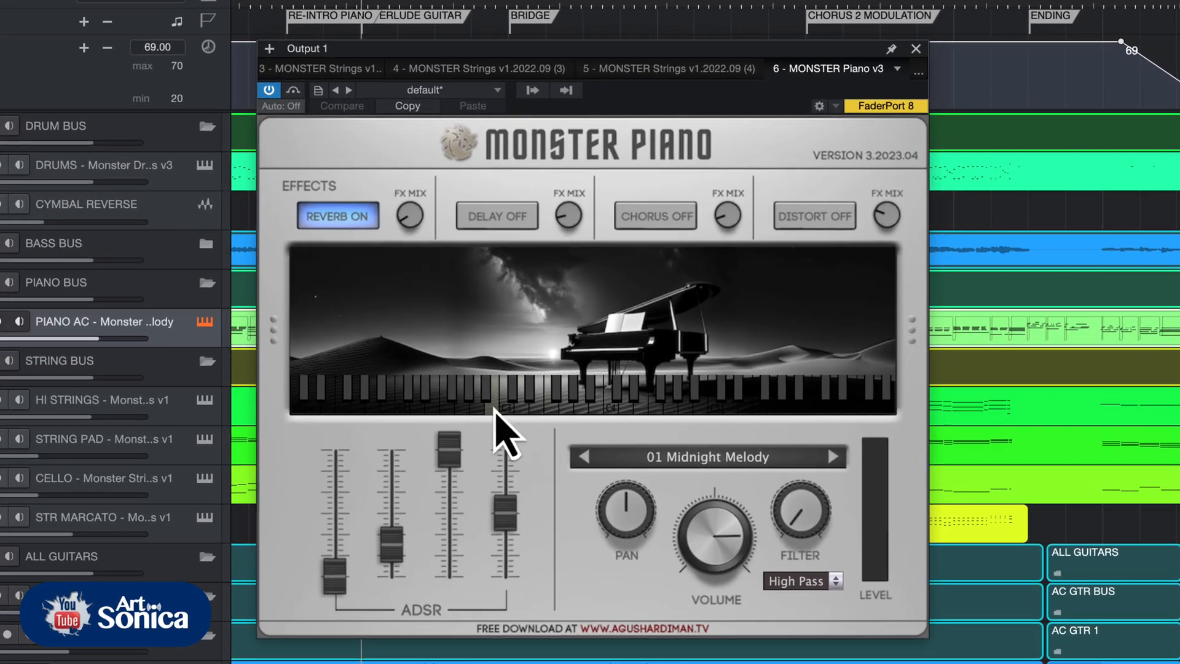
Audition low, middle and high notes on the Monster Piano's on-screen keyboard.
click(490, 412)
click(558, 407)
click(330, 410)
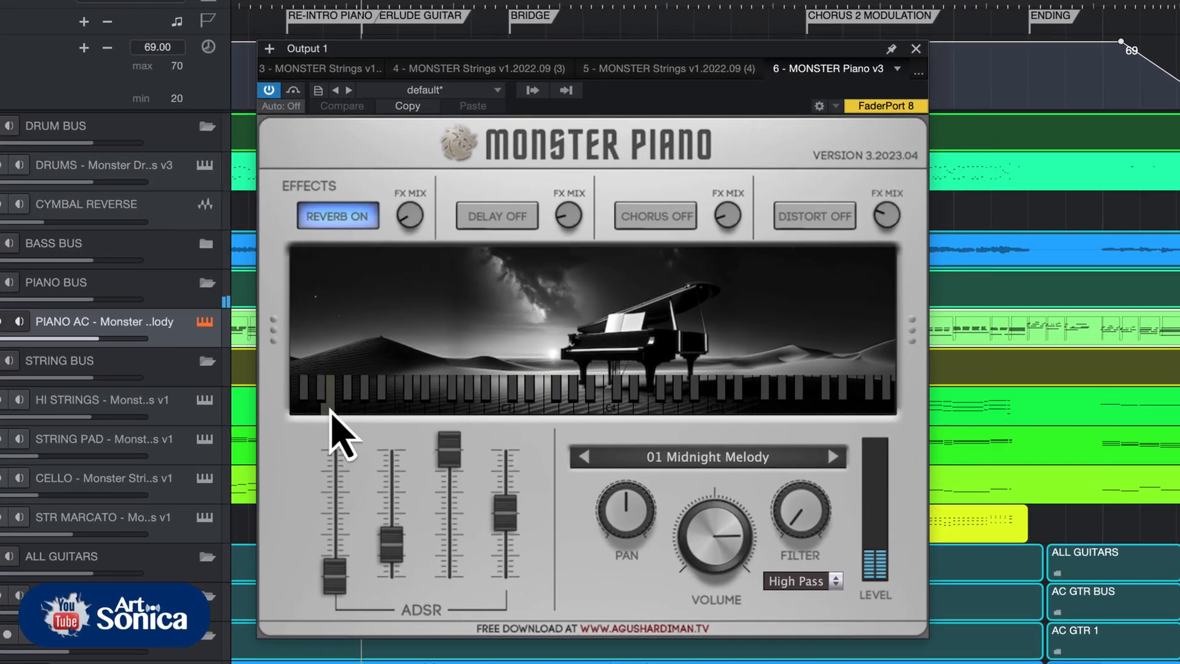
click(319, 410)
click(748, 408)
click(867, 410)
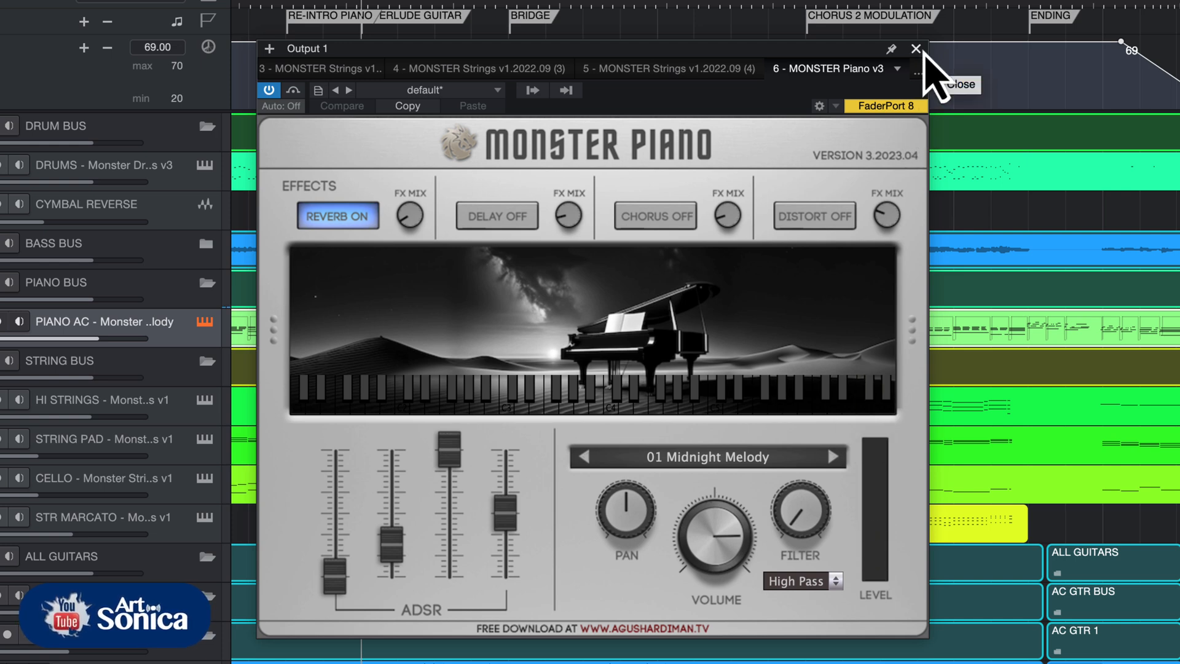
Examine the Monster Piano preset categories without changing the 01 Midnight Melody preset, and close the instrument window.
click(700, 463)
mouse_move(669, 402)
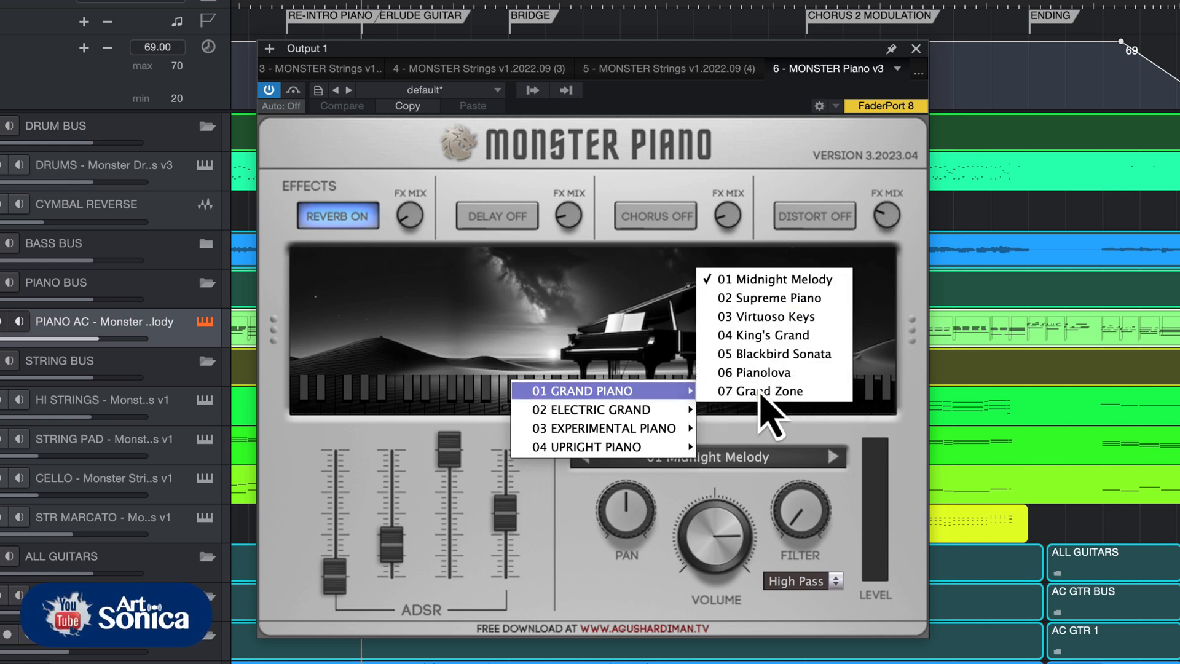
mouse_move(600, 411)
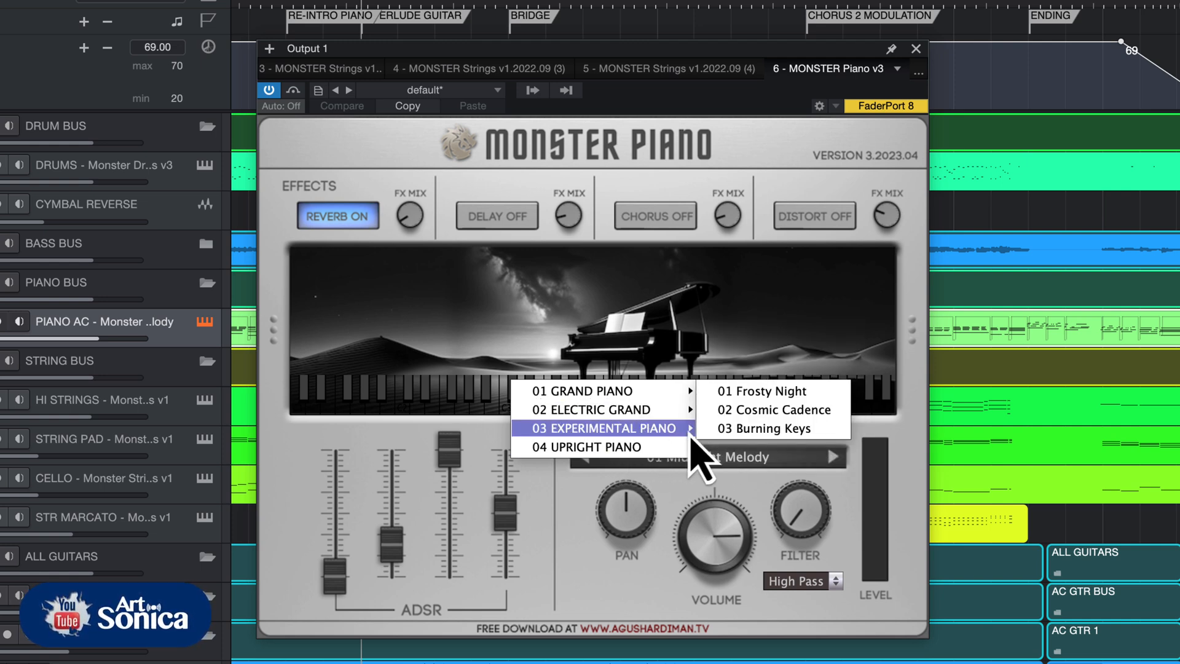
mouse_move(603, 447)
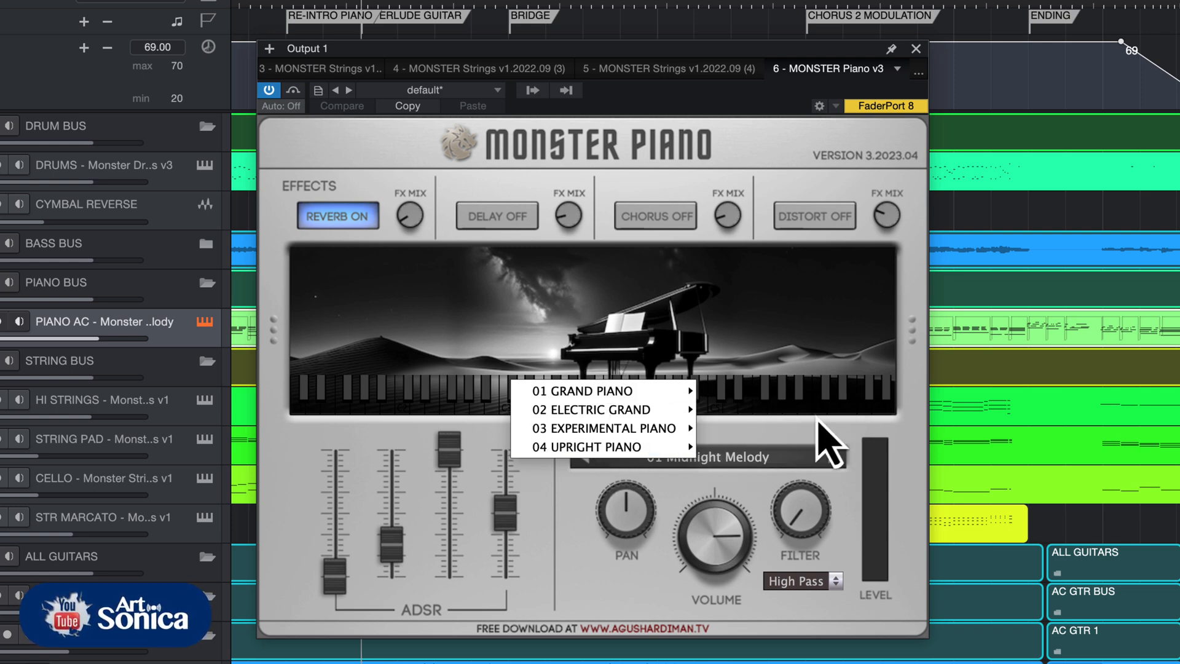
click(806, 430)
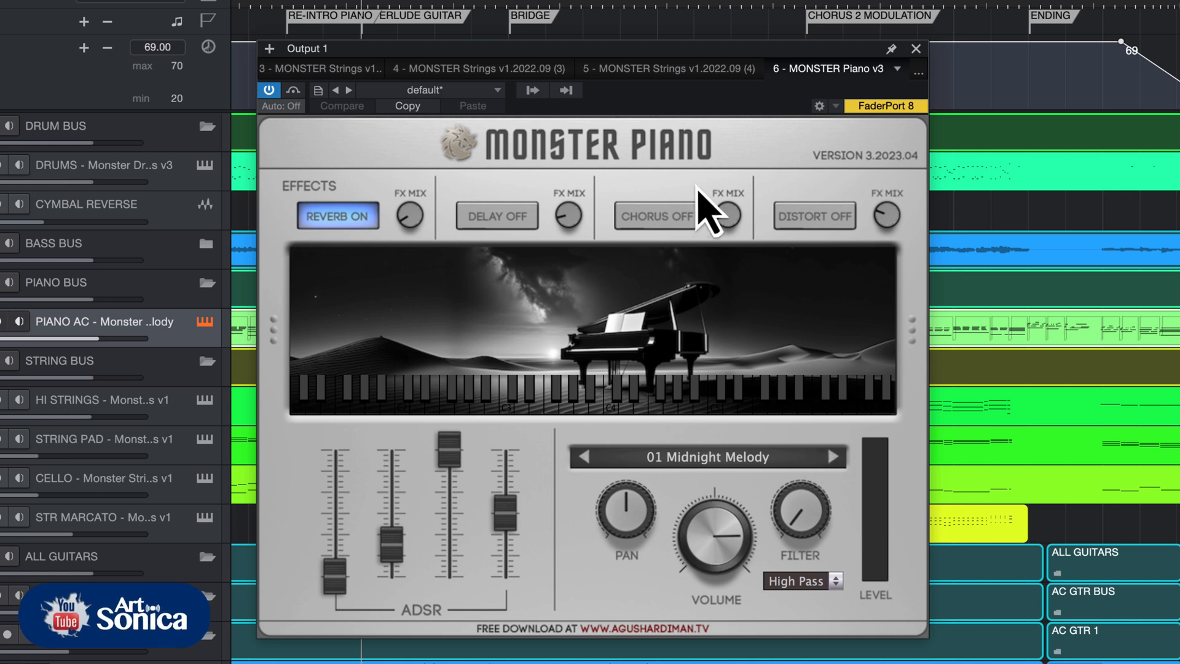
click(916, 49)
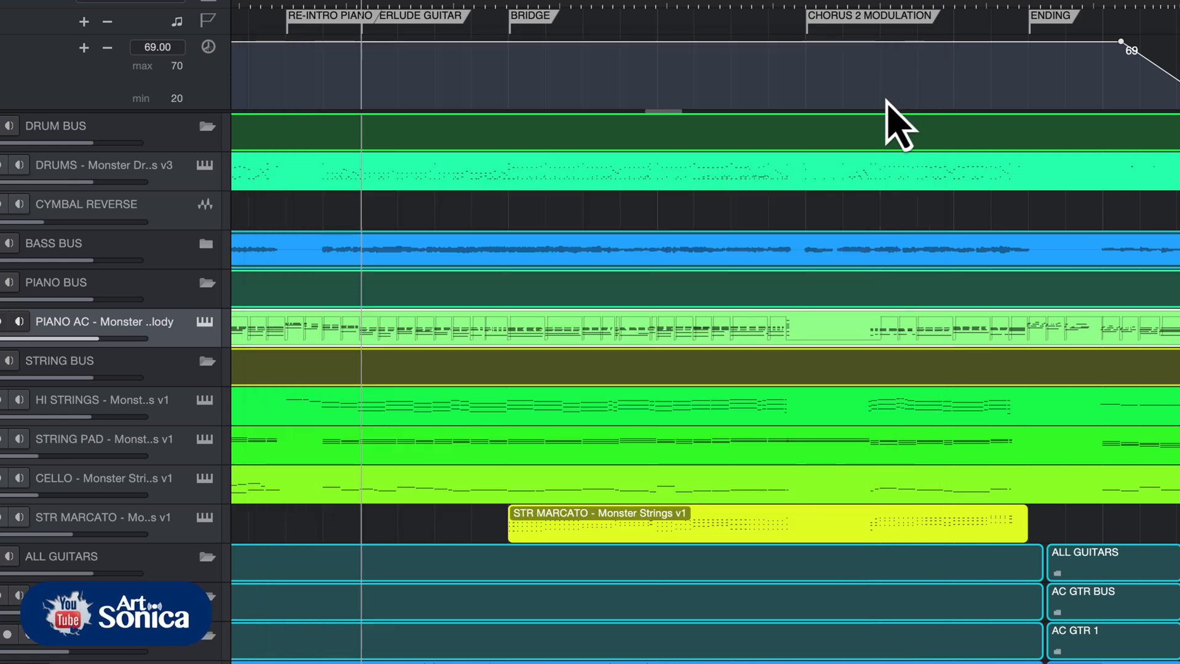
click(205, 322)
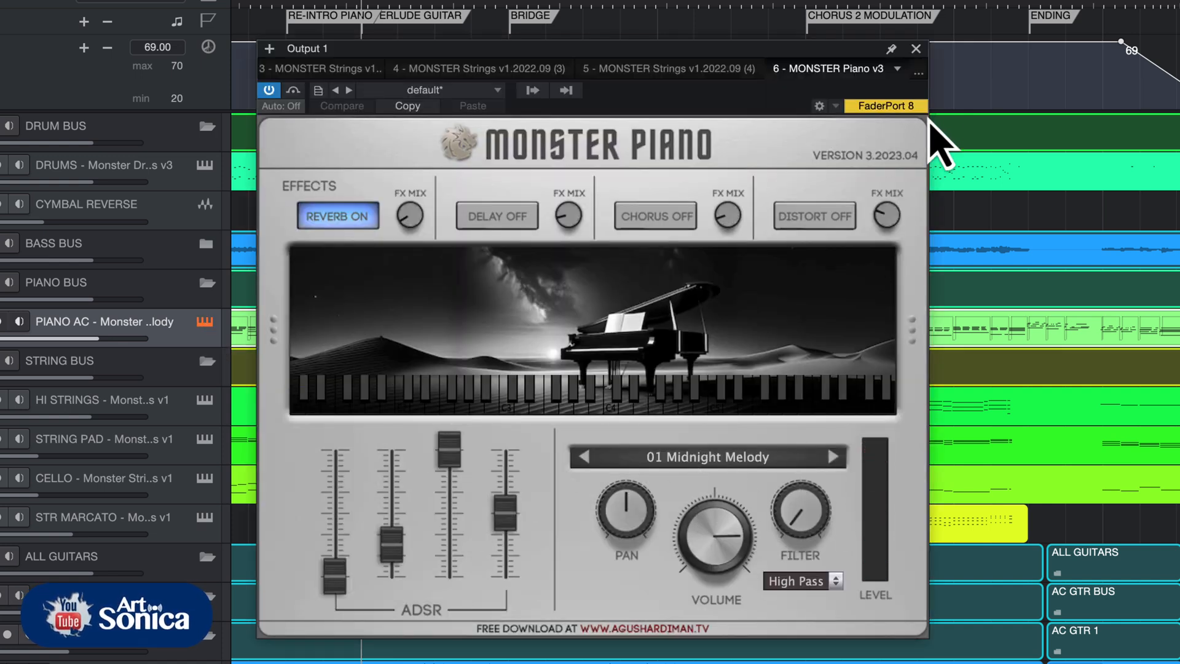
click(916, 48)
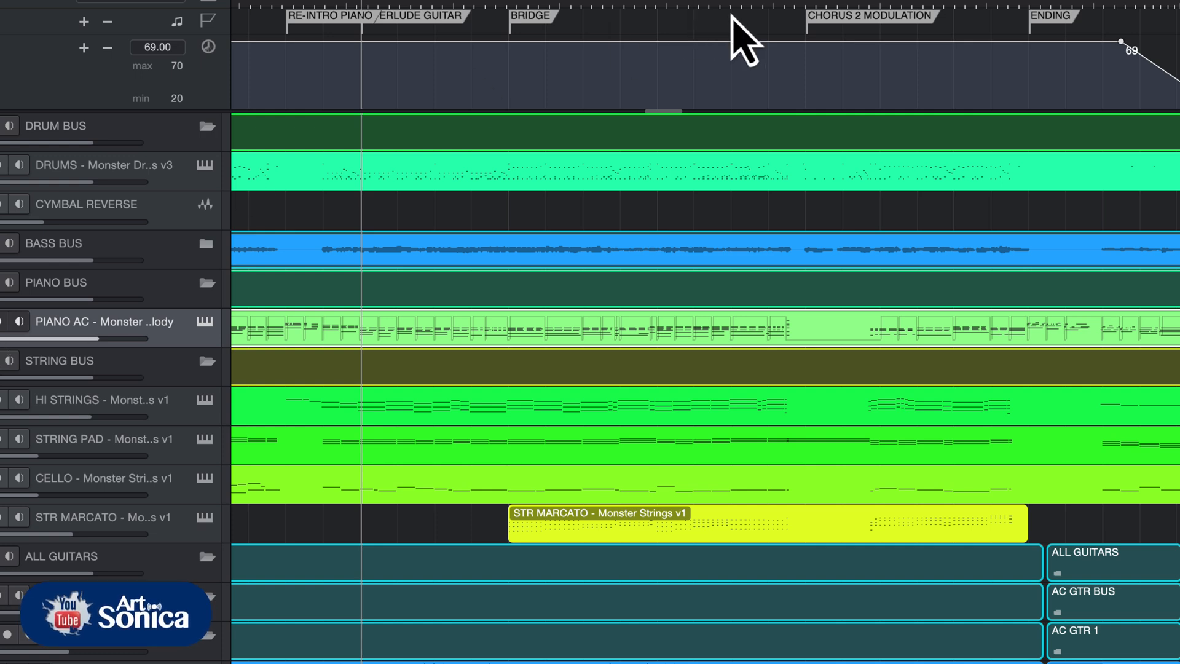
Play the soloed piano track from bar 49 into the start of the ENDING section.
click(984, 5)
key(space)
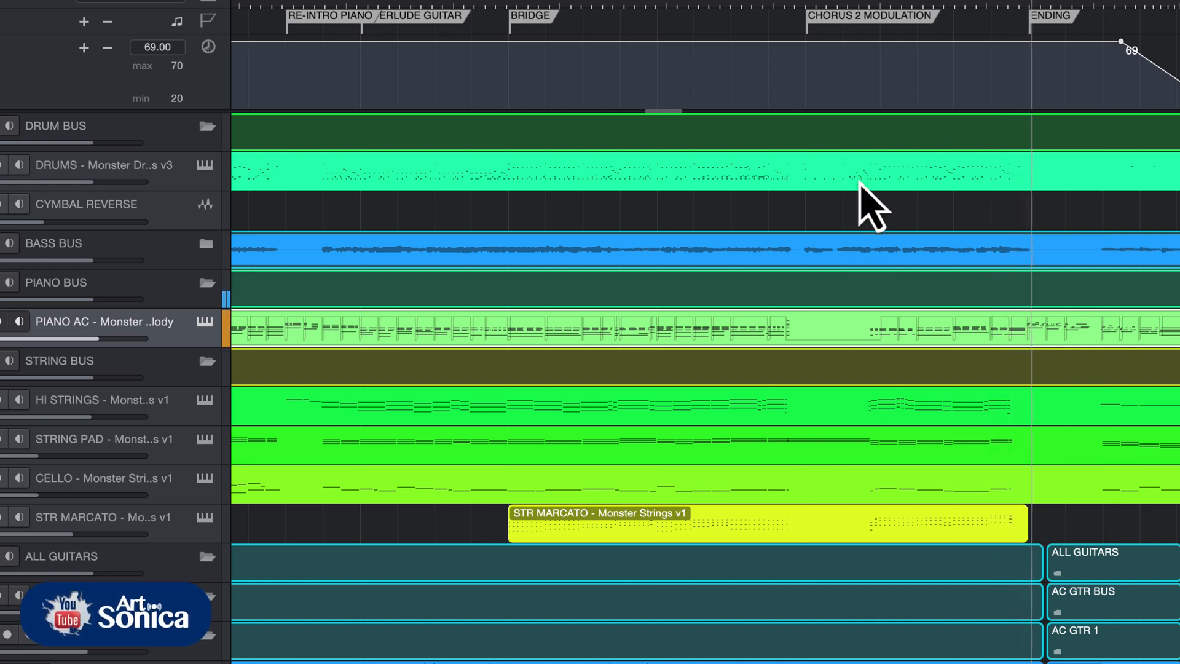
key(space)
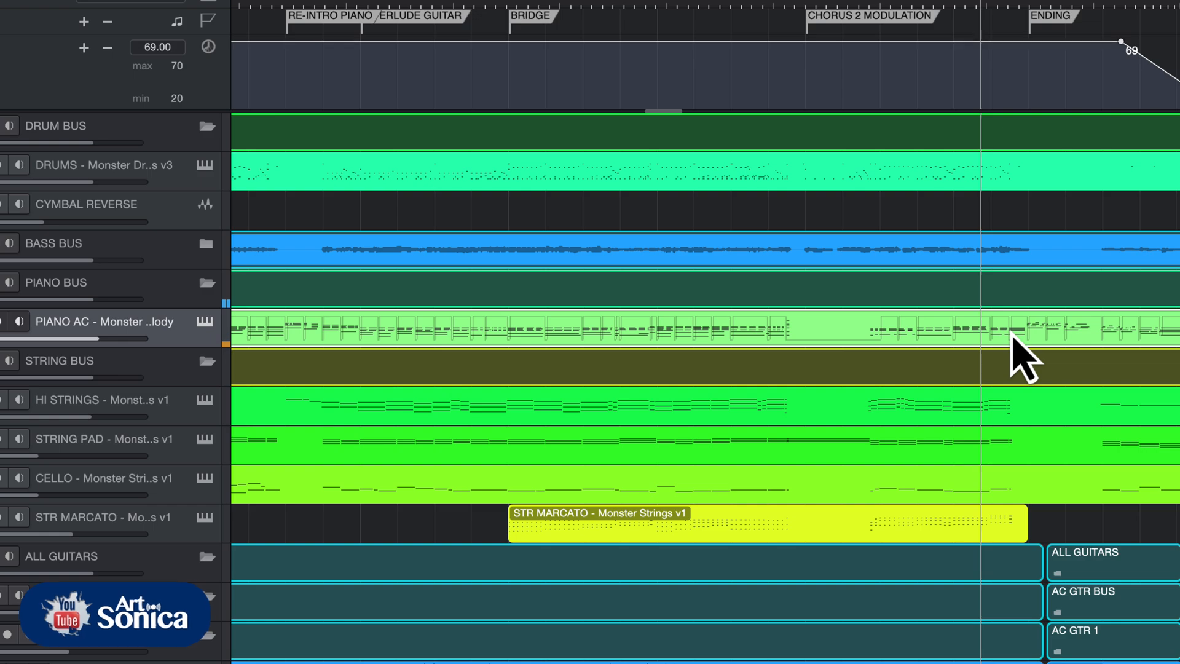
Open the PIANO AC part in the note editor and place the playhead at bar 49.
double_click(982, 340)
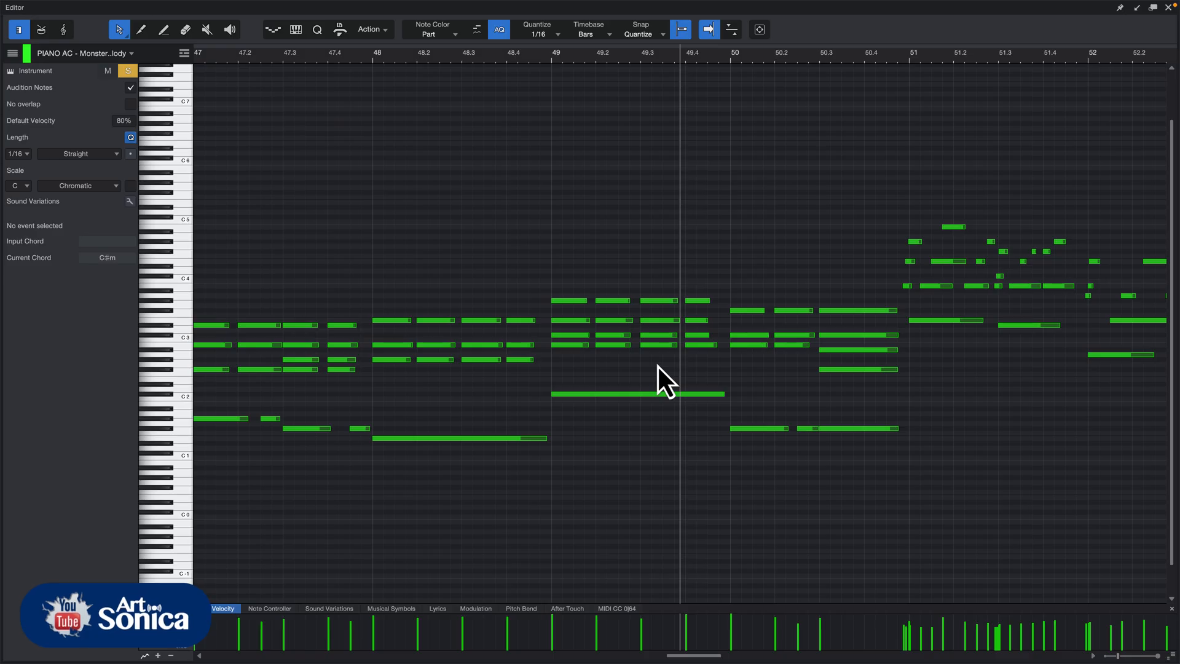
click(1089, 656)
click(1090, 657)
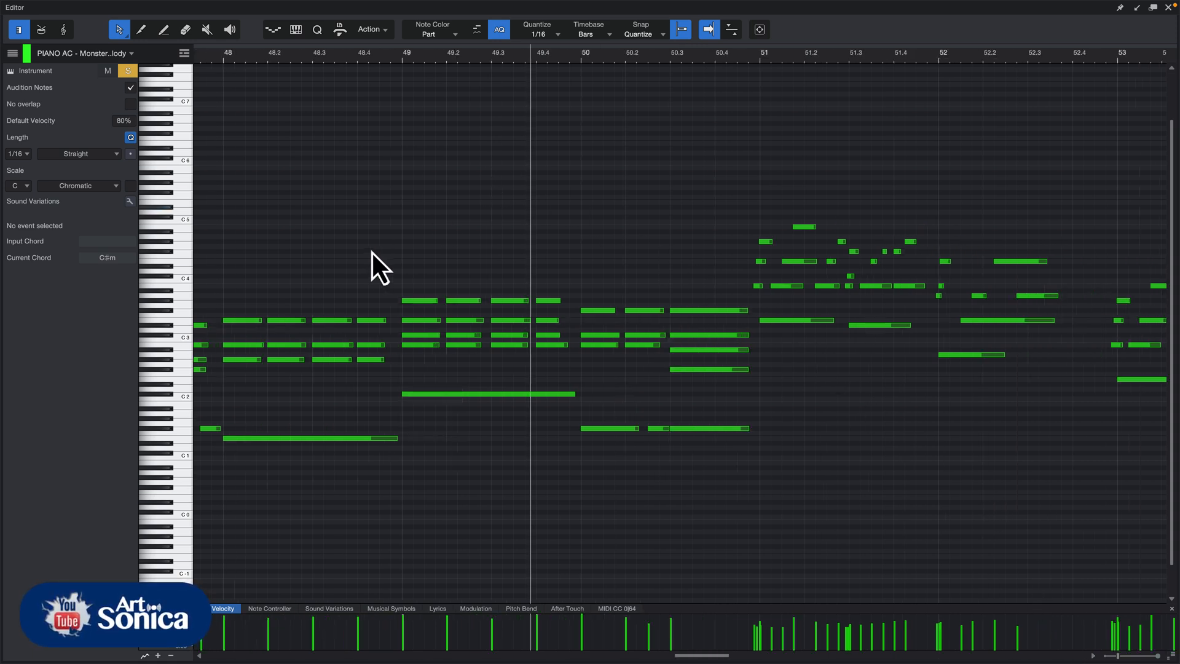
click(401, 57)
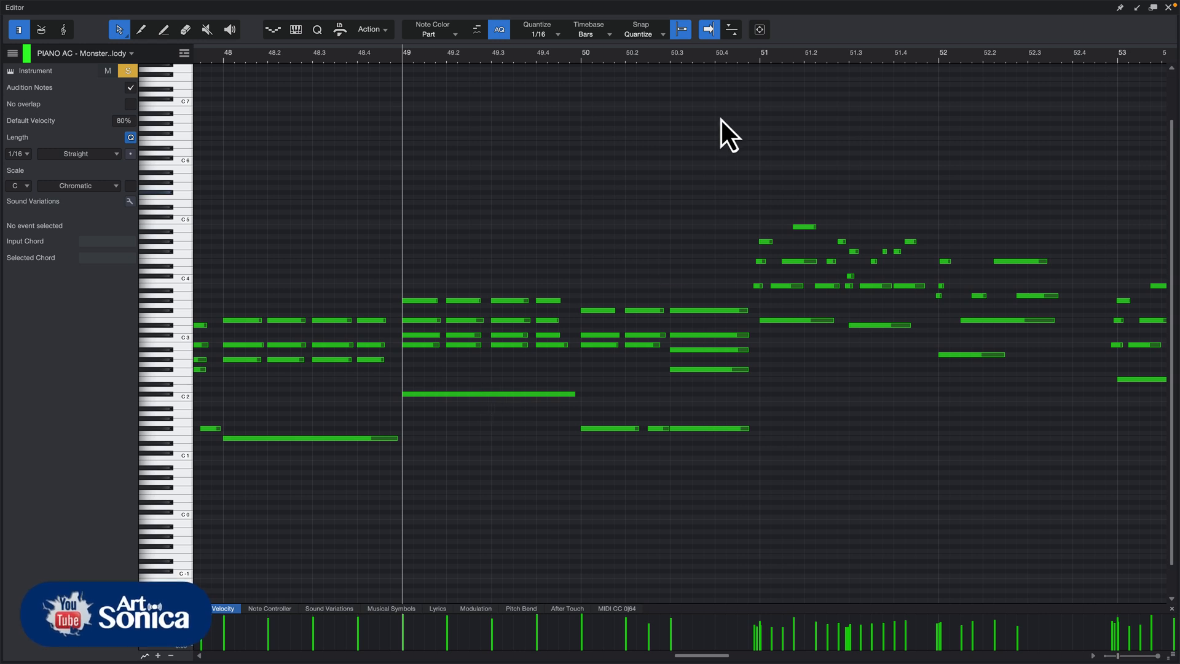
Play the soloed piano ending from just before bar 51, replaying it through to the long sustained chord in bar 54.
click(752, 60)
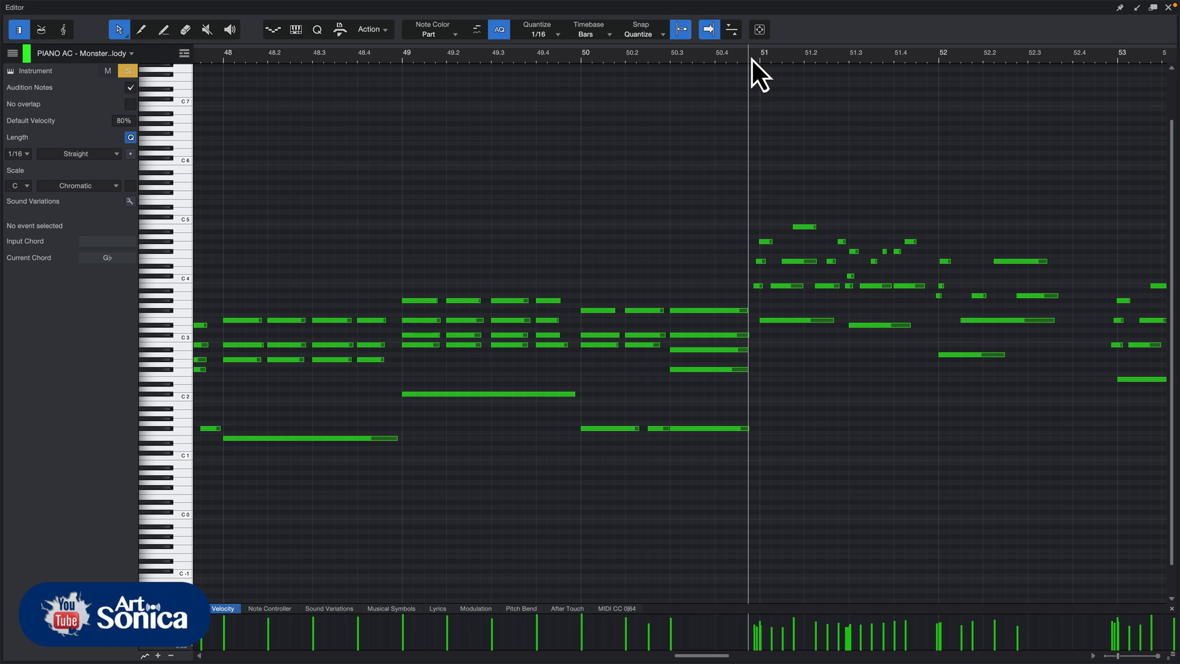
key(space)
key(space)
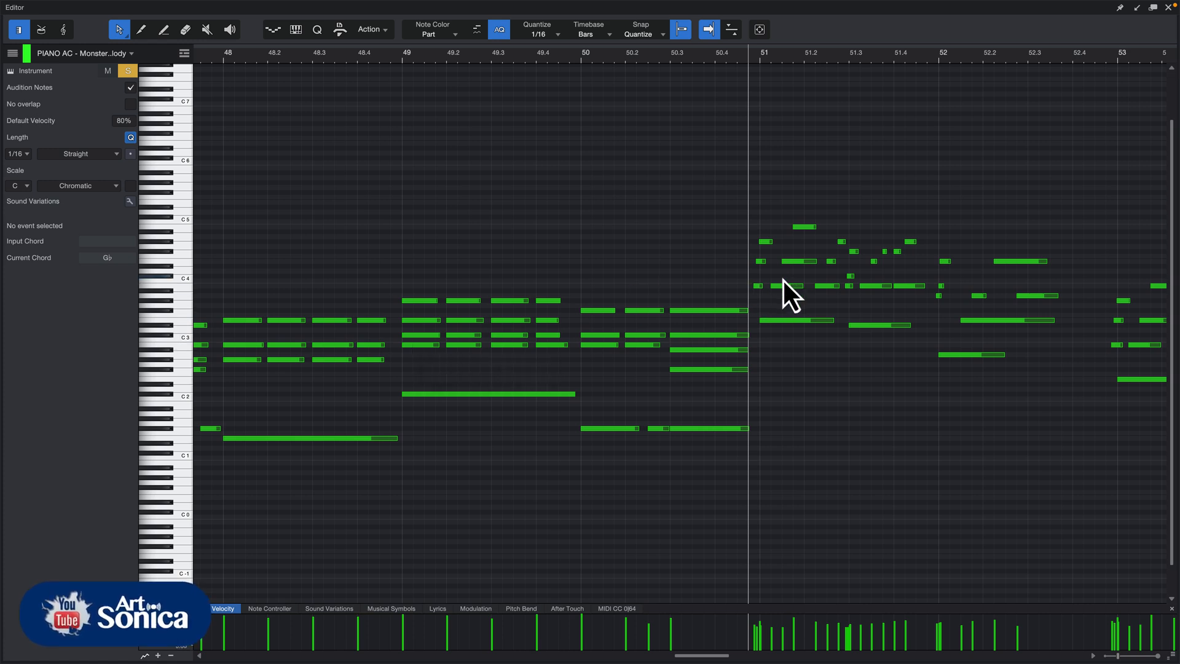
key(space)
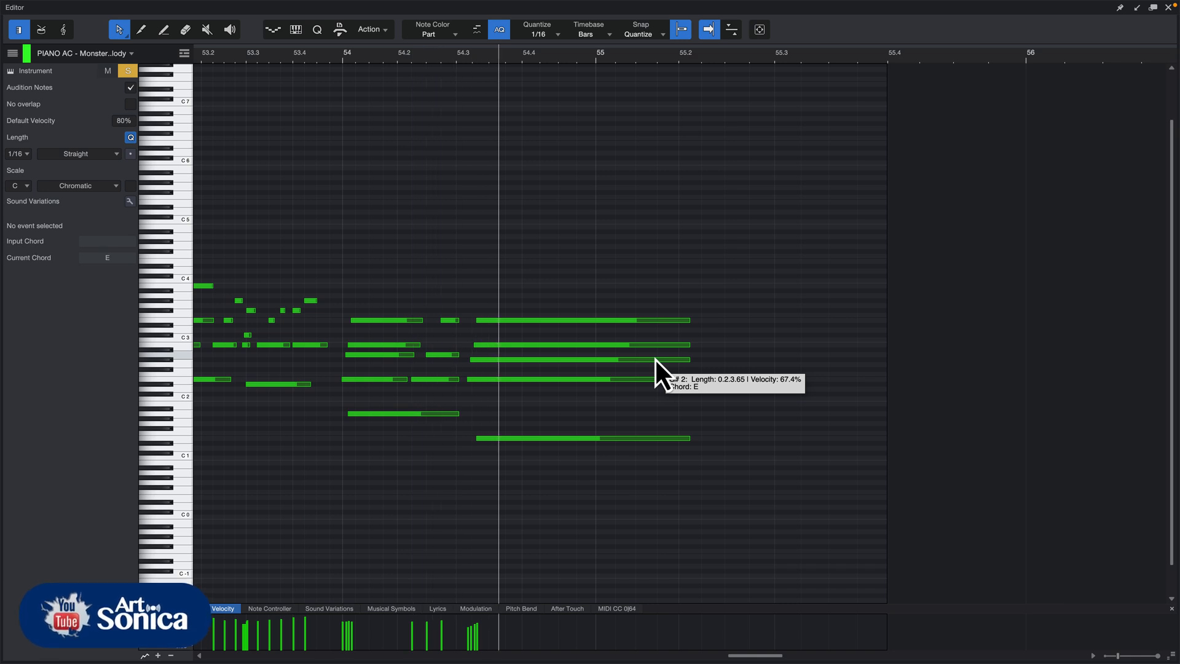
key(space)
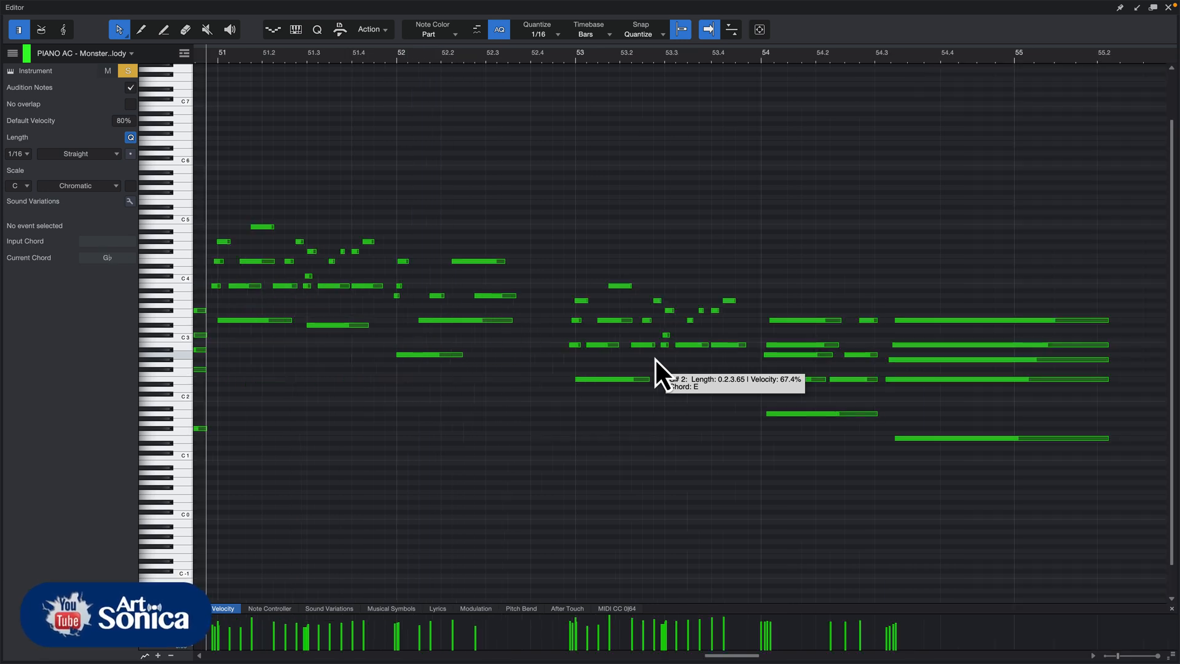
Unsolo the piano track, return to the start of the song and open the PIANO AC part in the note editor.
click(128, 71)
key(space)
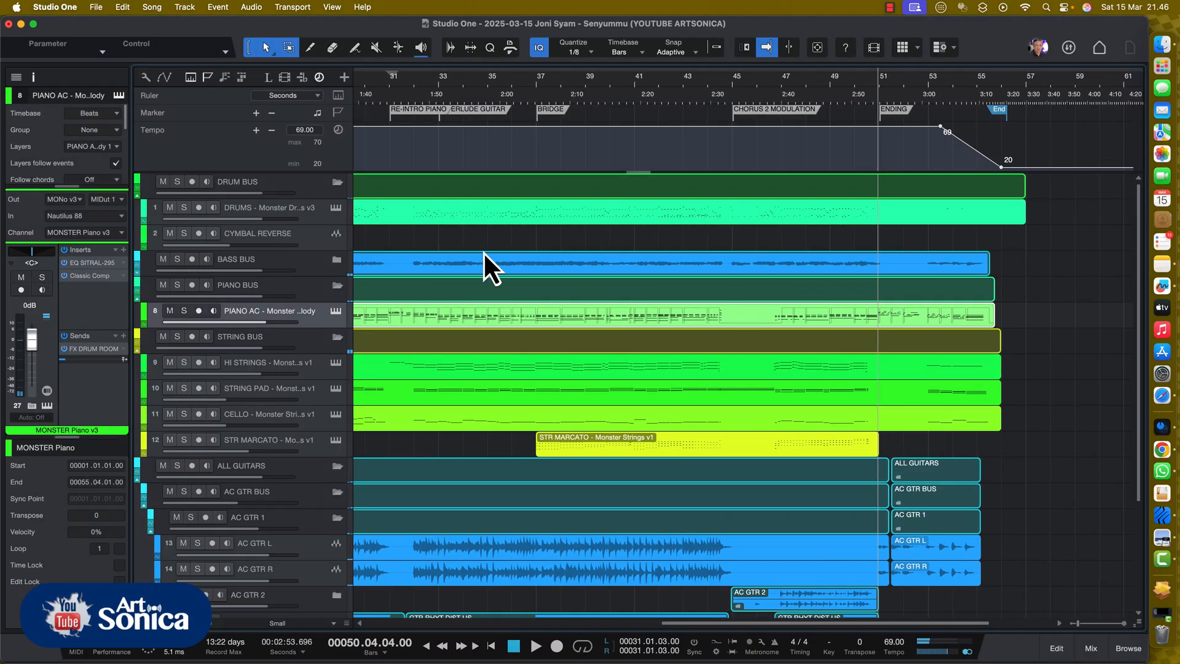
key(w)
key(w)
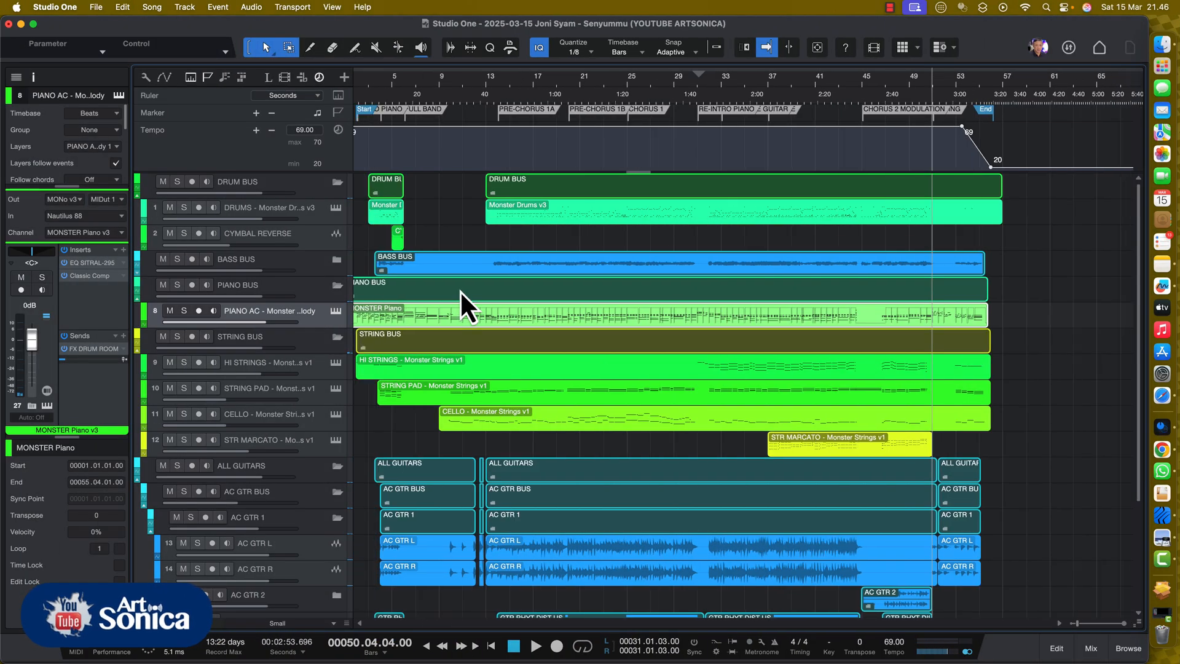
key(comma)
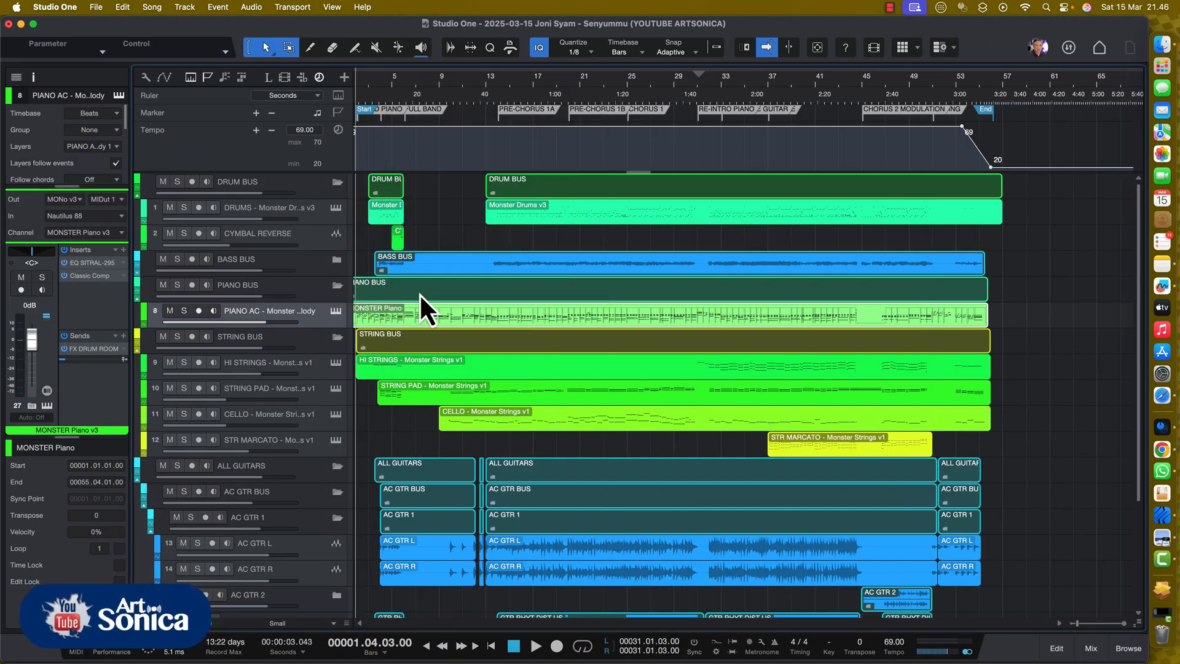
double_click(398, 324)
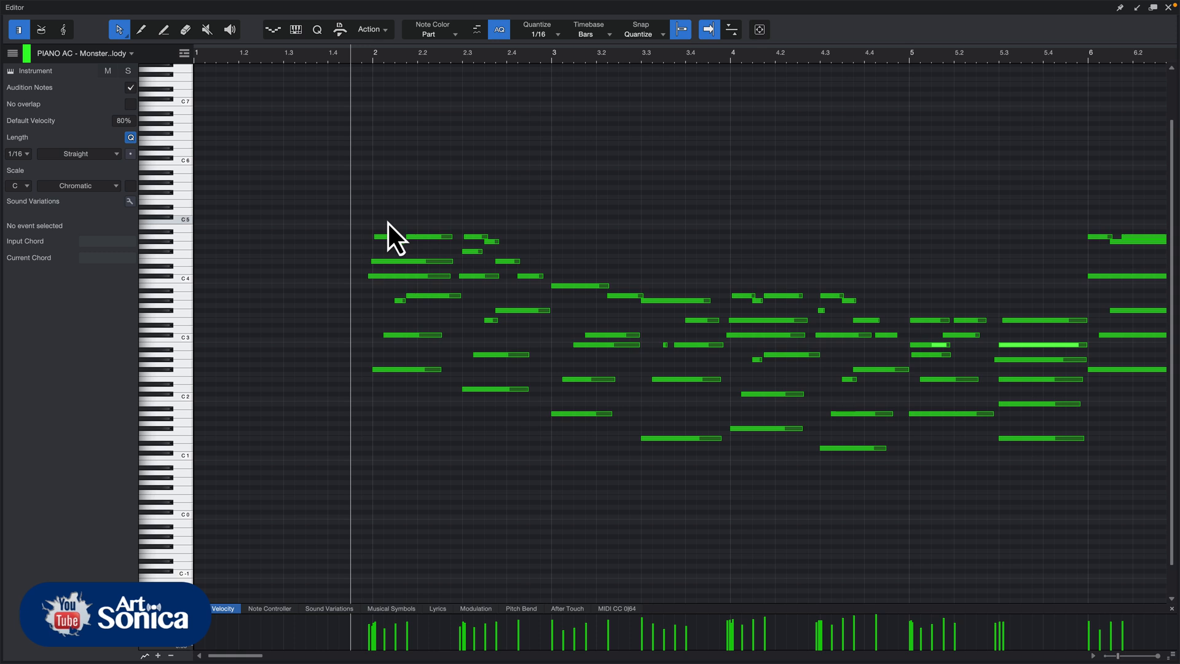
Audition the C#3 and A3 piano notes in bar 2 and a few keys below C3, leaving no note selected.
click(392, 336)
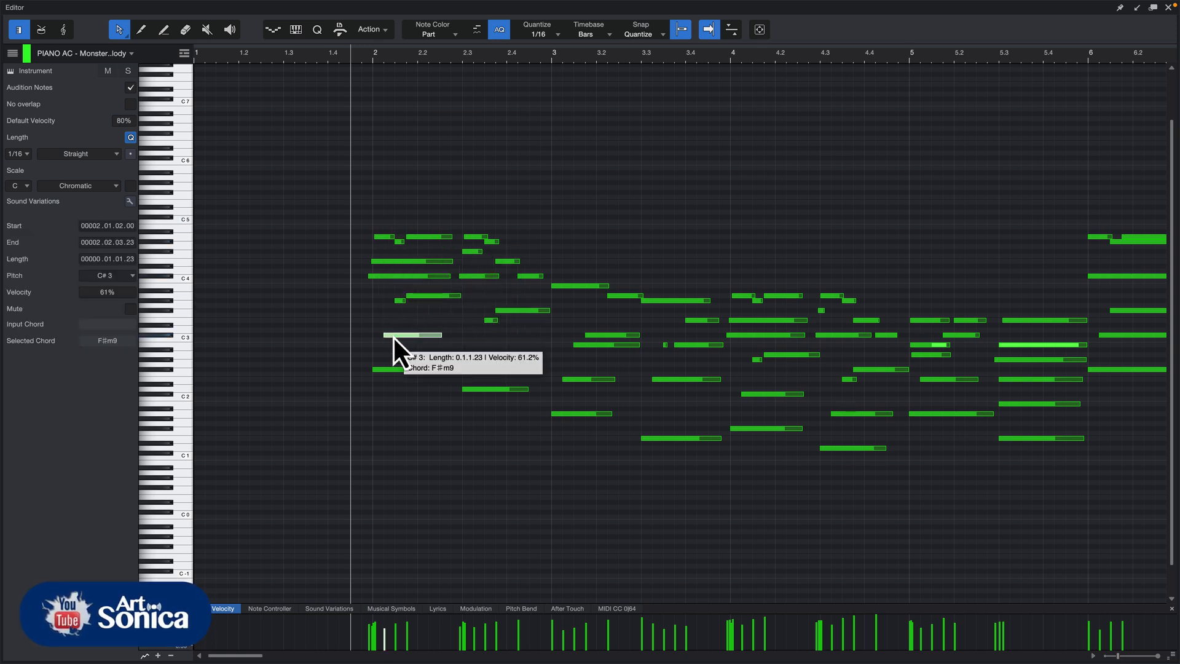
click(409, 297)
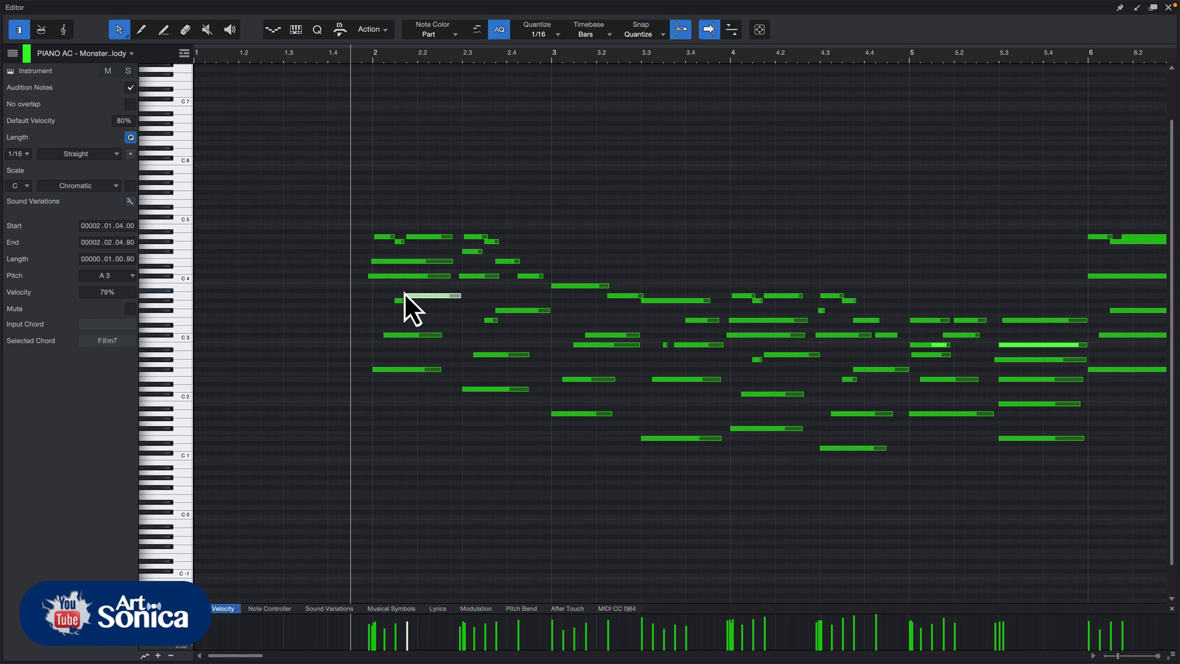
click(349, 489)
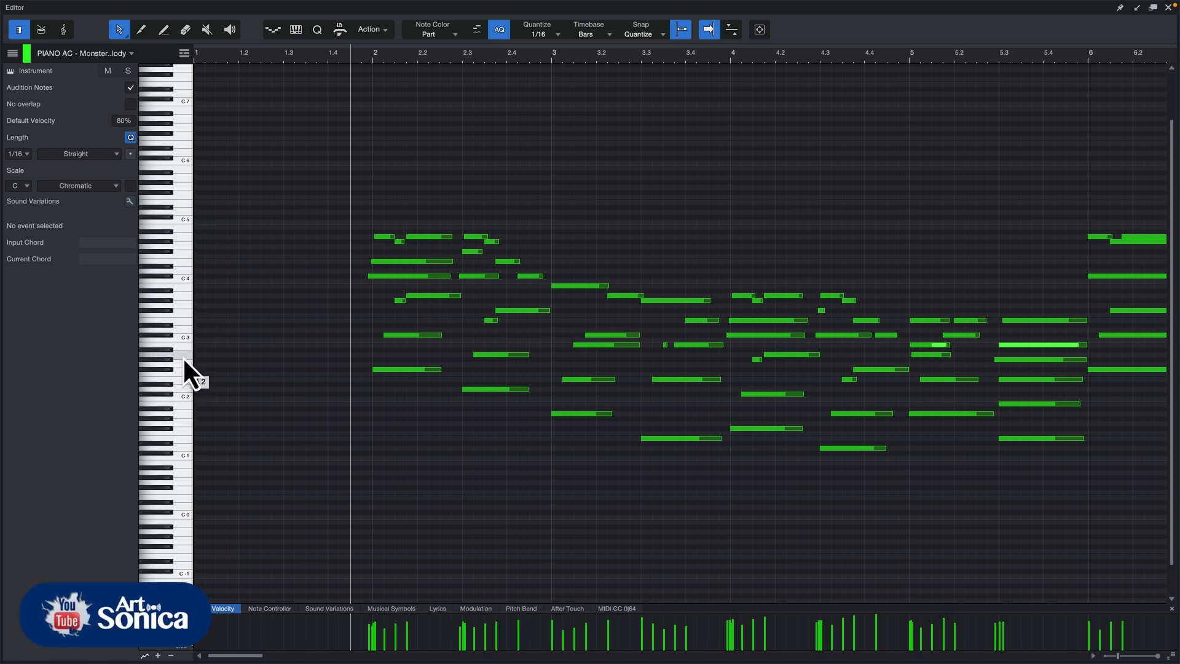
mouse_move(182, 356)
mouse_down()
mouse_move(184, 392)
mouse_move(183, 342)
mouse_up()
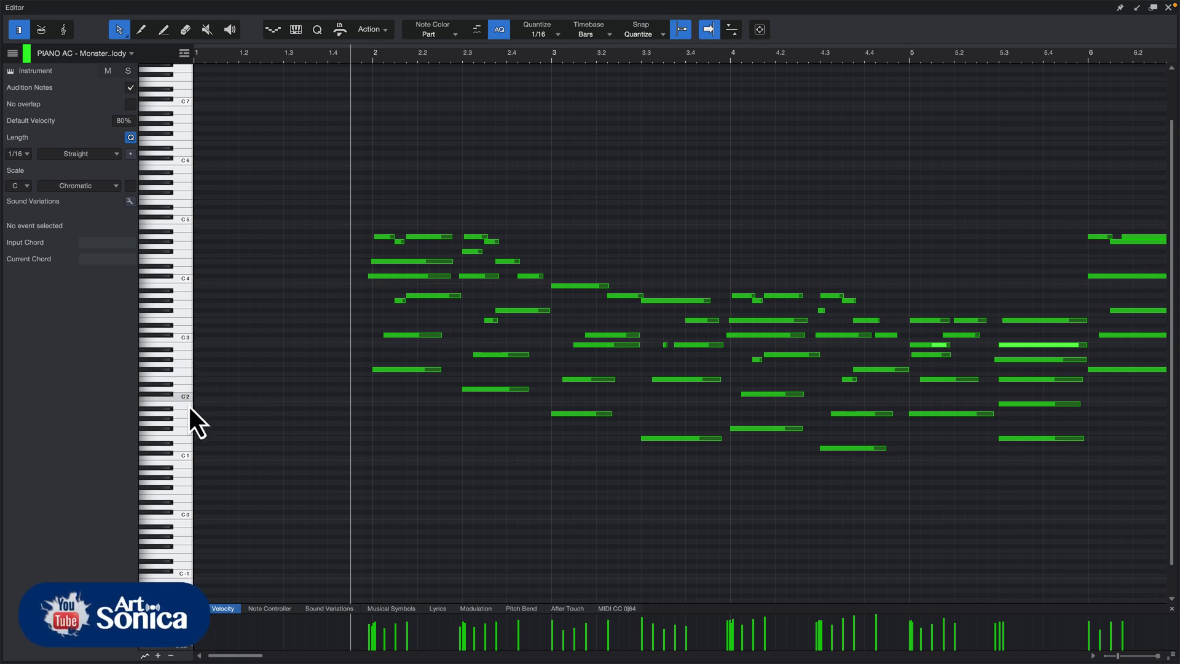
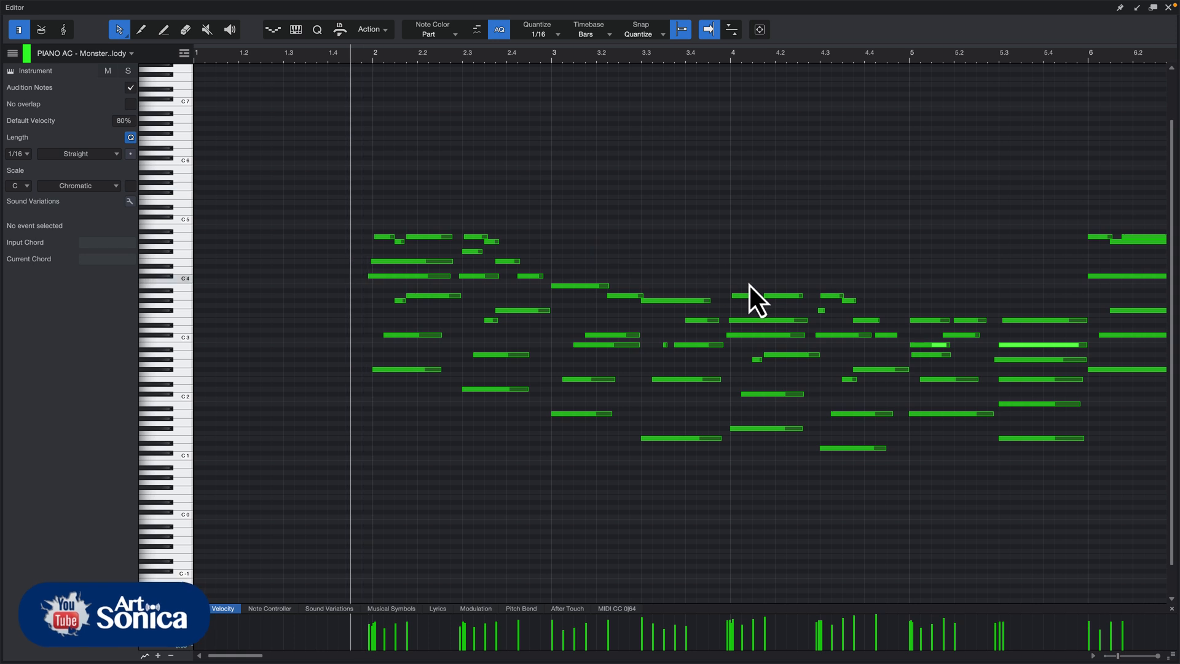
Play the intro from just before bar 2, and replay it with the piano track soloed.
key(space)
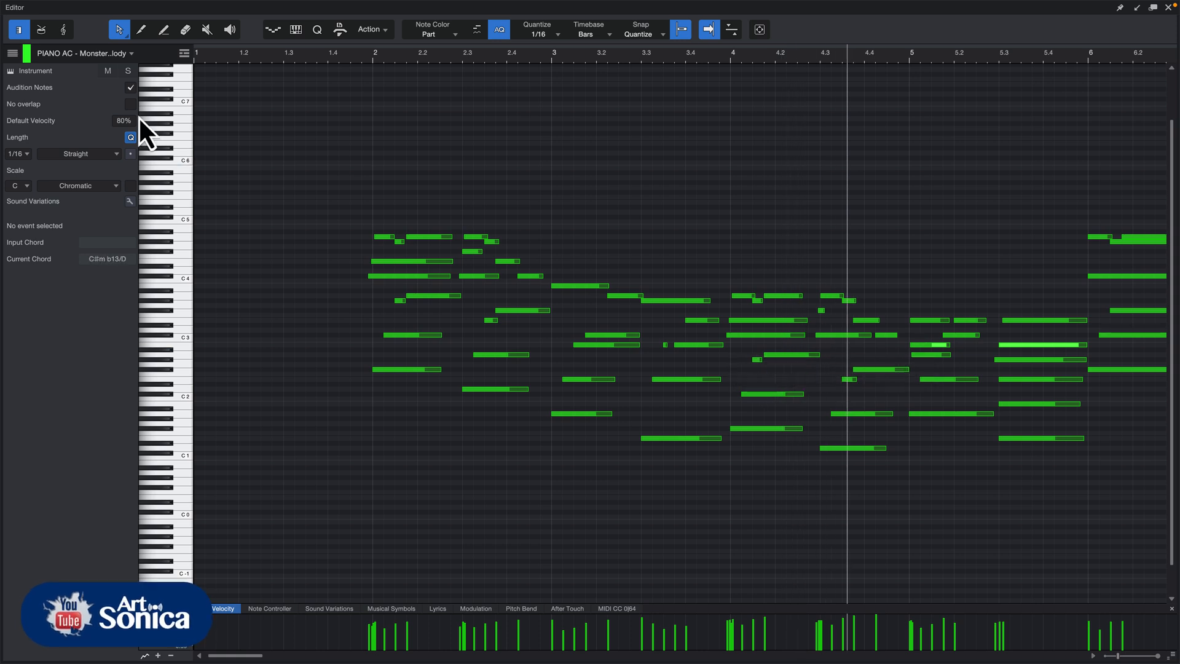
key(space)
click(129, 71)
key(space)
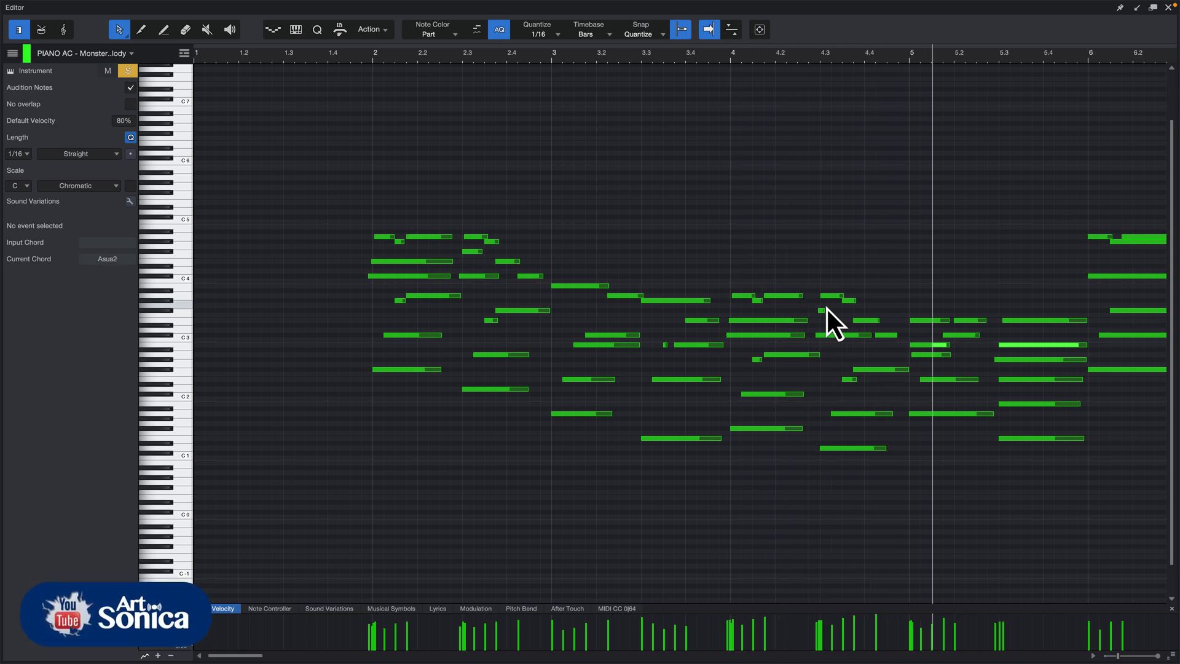
key(space)
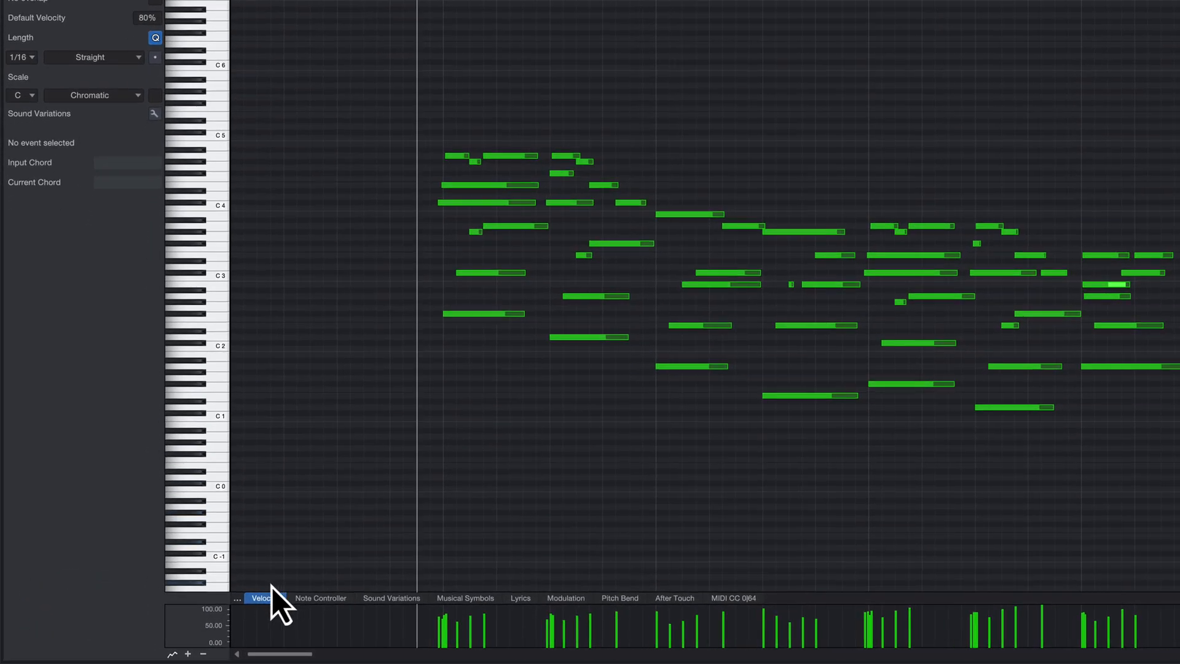
Browse the available automation parameters for the piano part down to the MIDI CC 0|64 range and close the list.
click(238, 600)
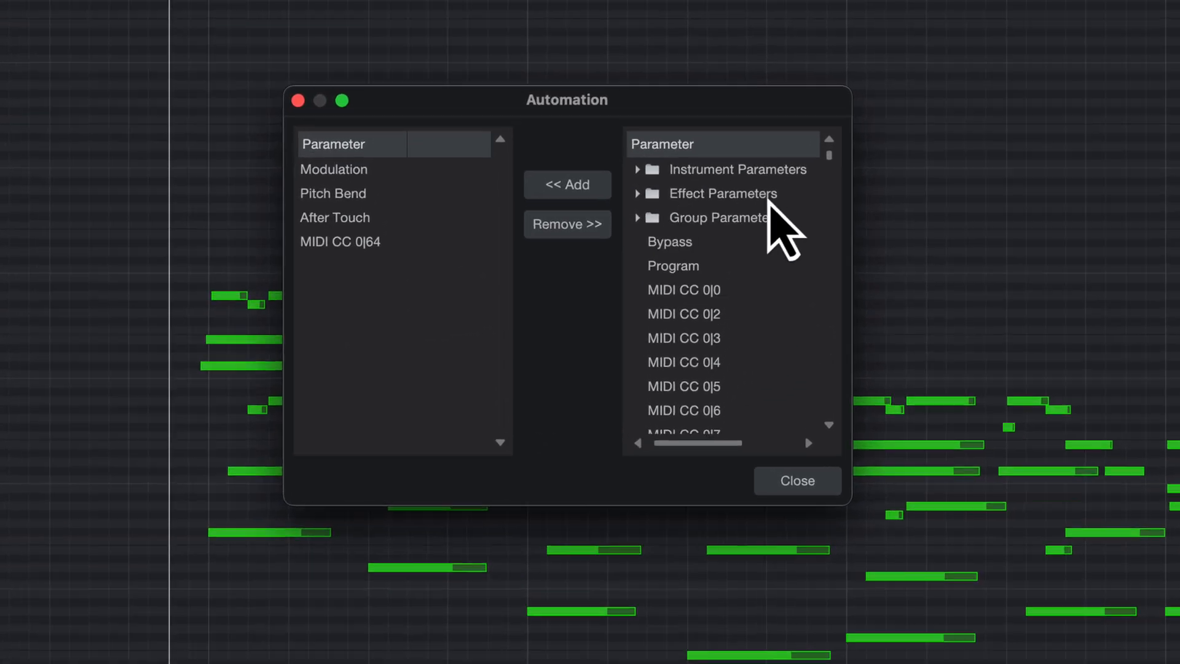
scroll(677, 237, down, 6)
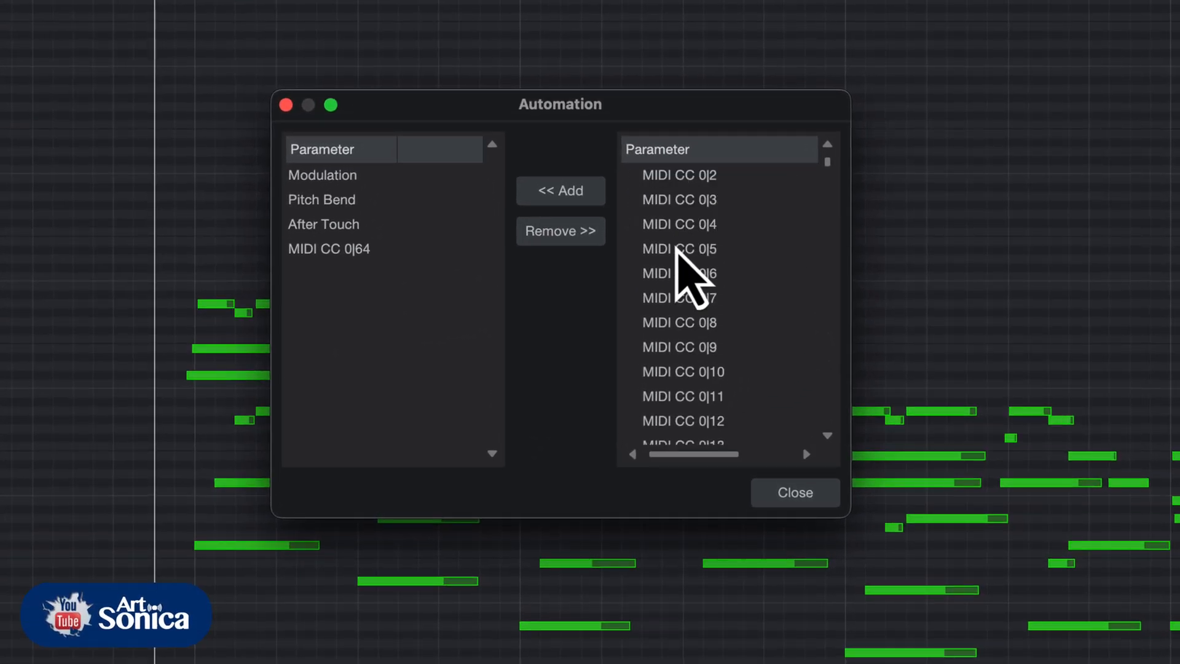
scroll(701, 401, down, 6)
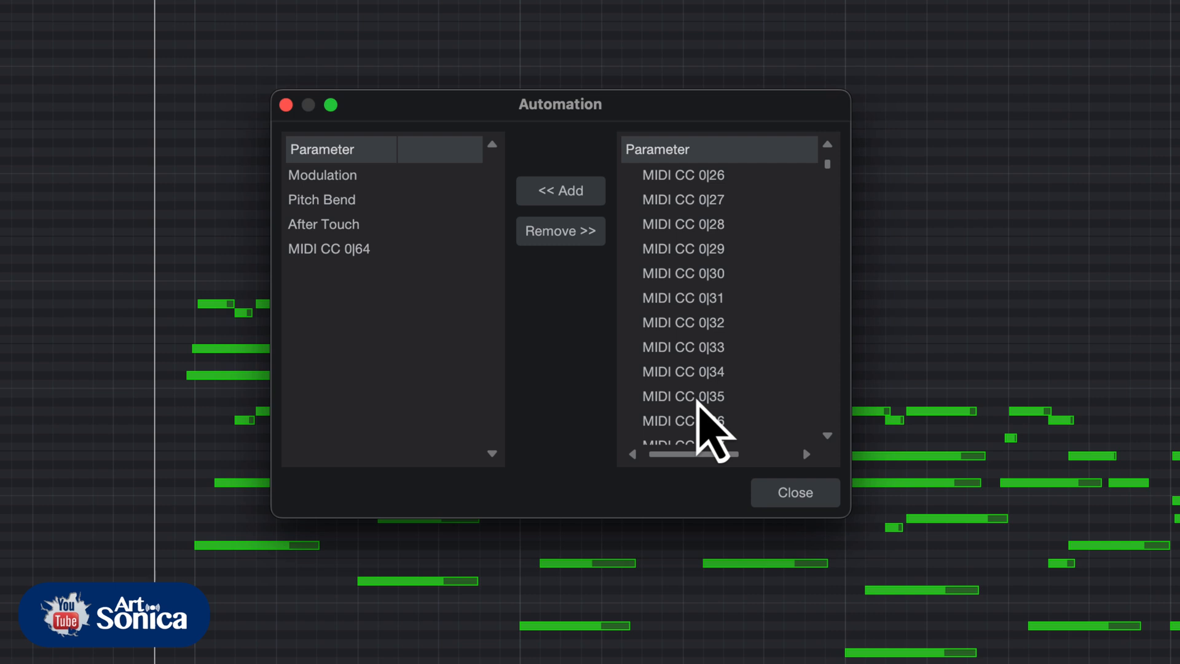
scroll(740, 402, down, 4)
scroll(739, 403, down, 6)
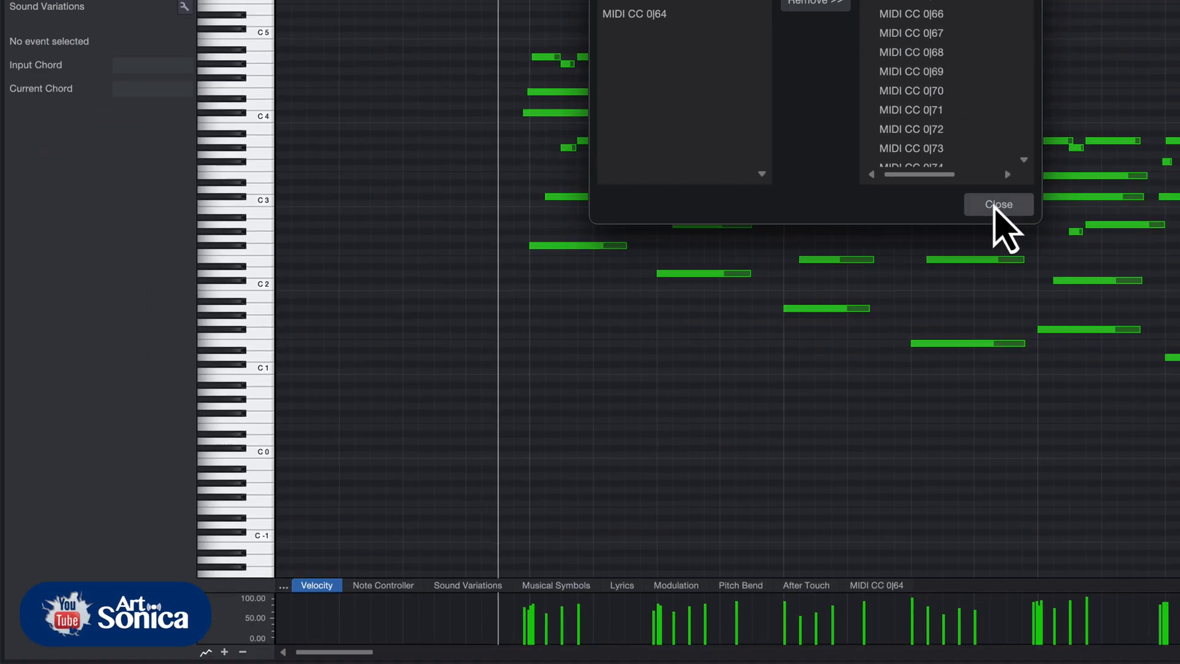
click(796, 492)
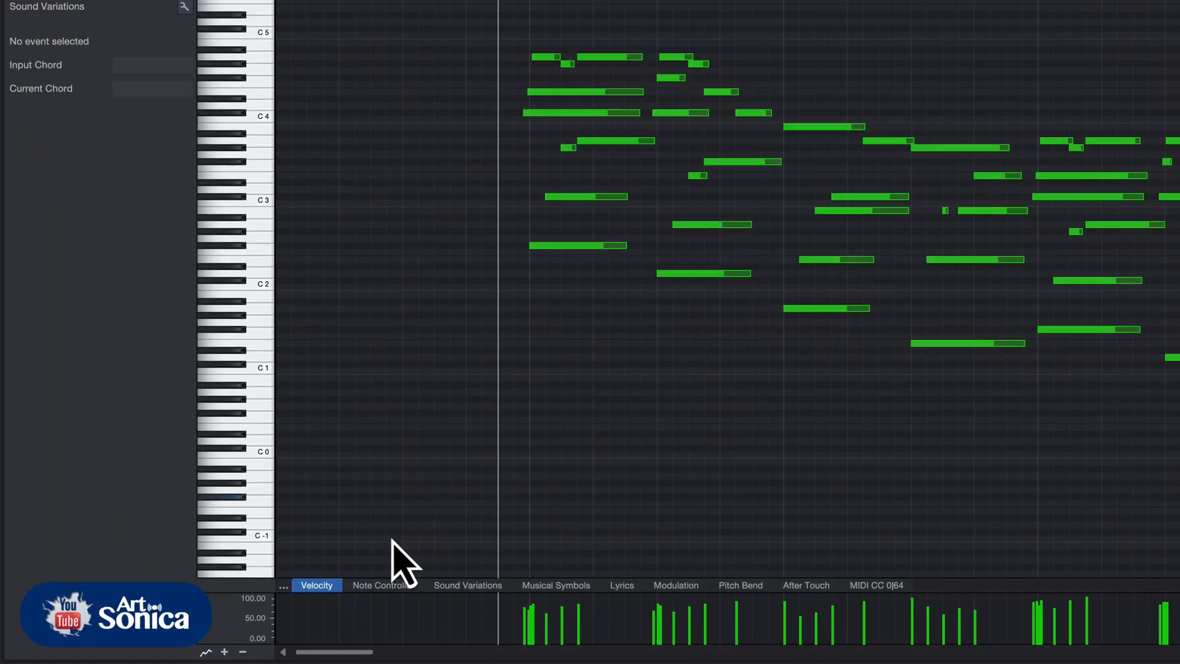
Show the MIDI CC 0|64 sustain pedal lane and play the opening of bar 2 with its pedal data.
click(877, 585)
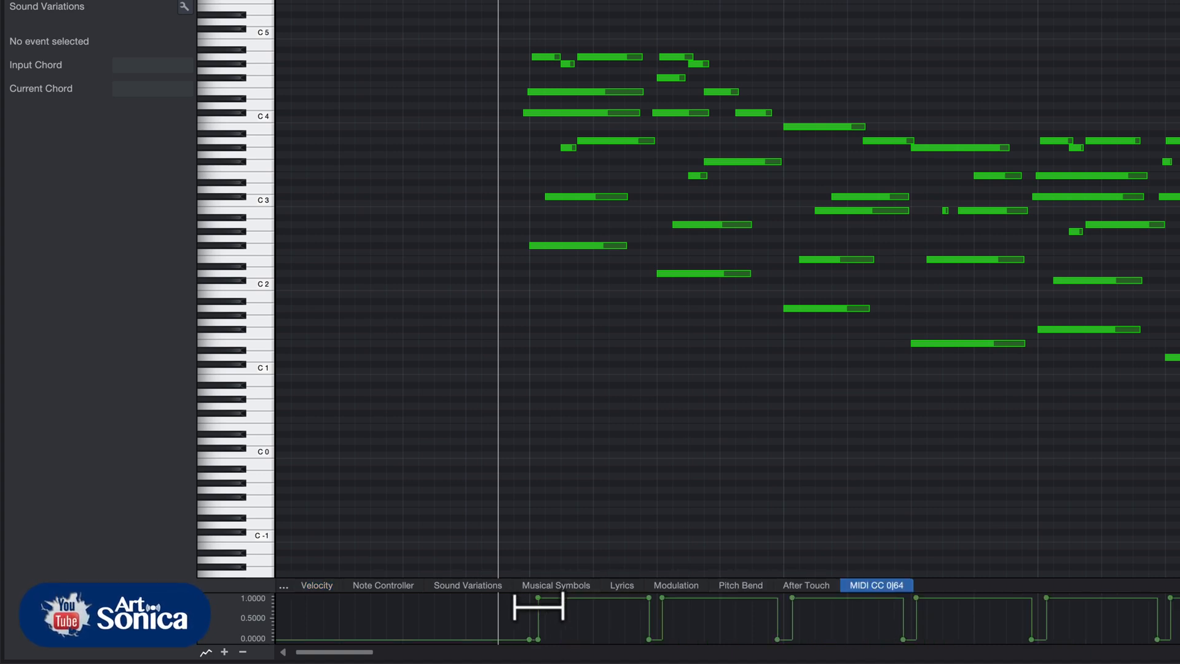
click(538, 639)
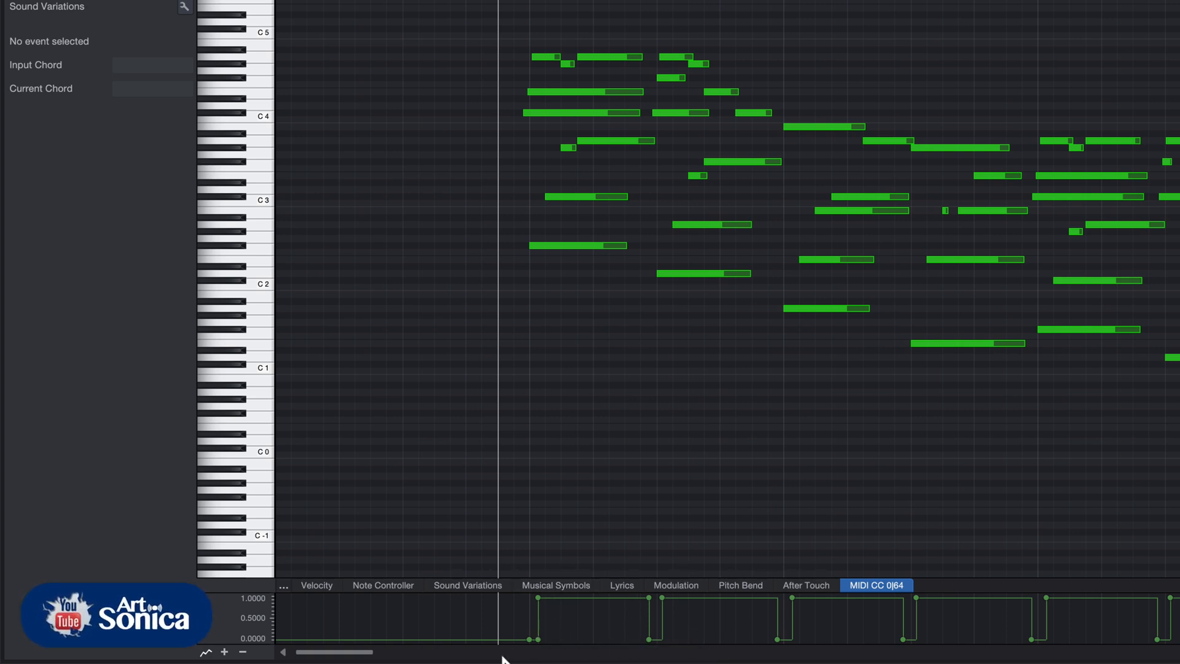
key(space)
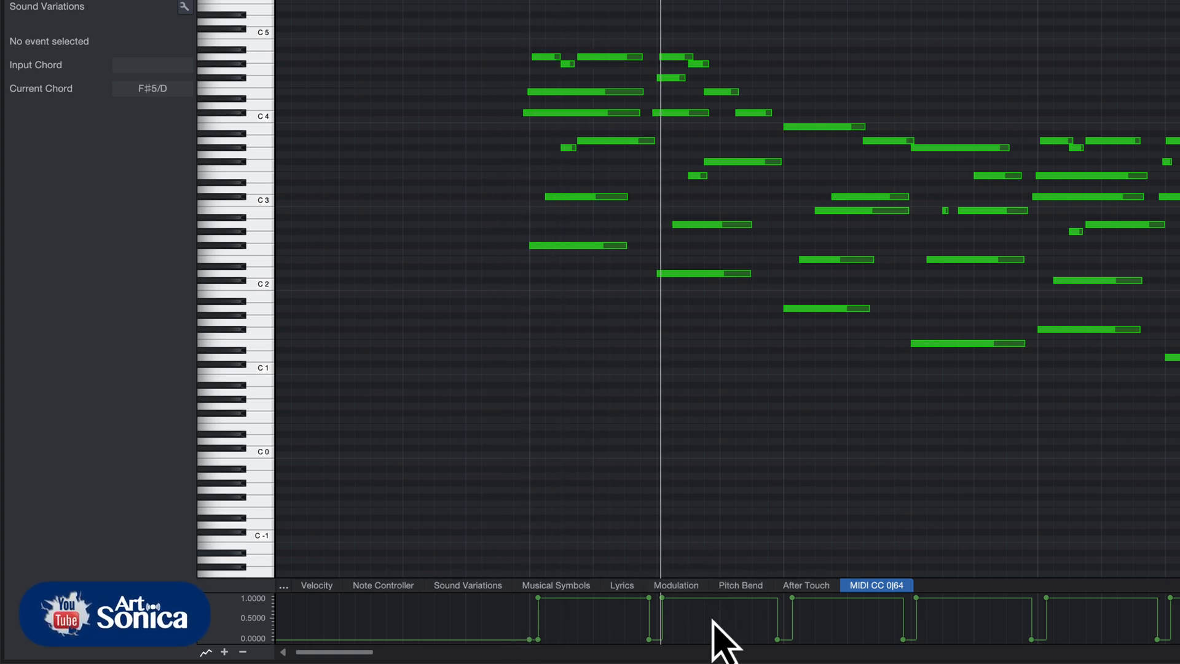
key(space)
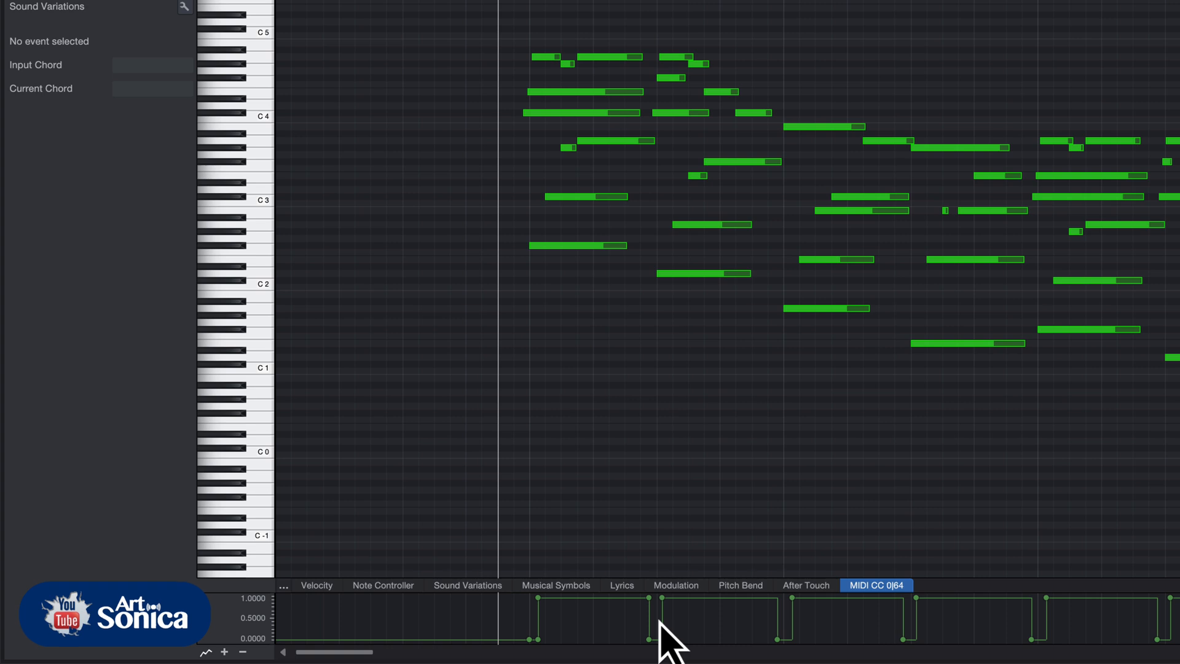
Delete the sustain pedal points from bar 2 to just before beat 4.3 and play the intro without them.
drag(659, 622, 1092, 649)
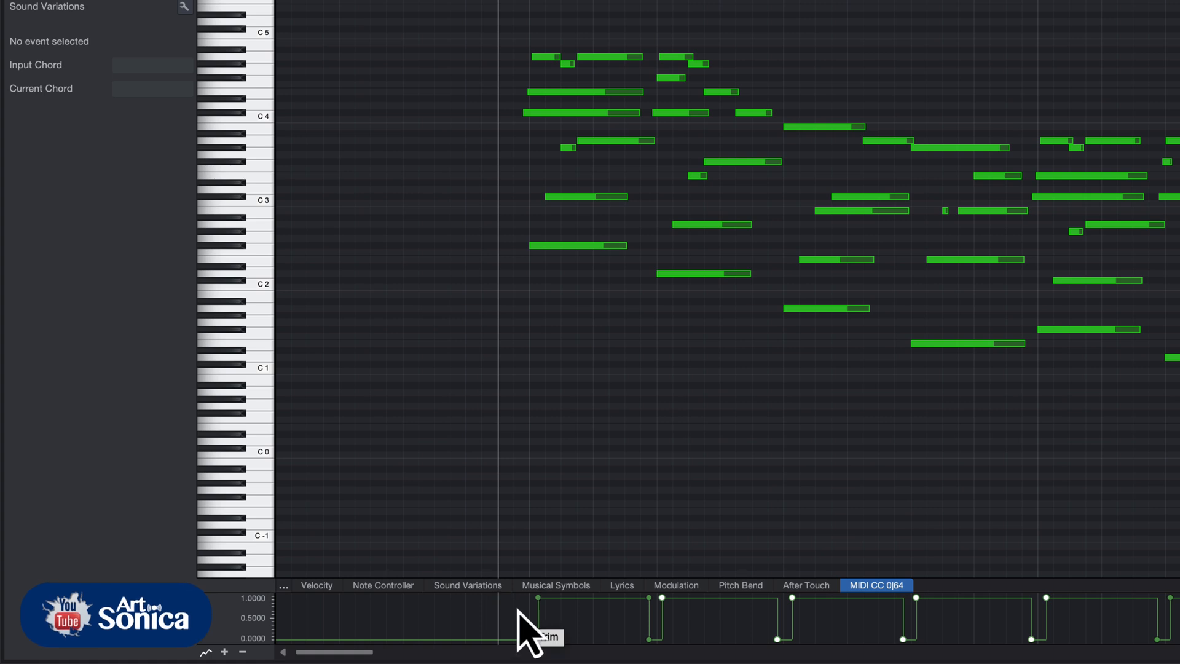
mouse_move(527, 632)
mouse_down()
mouse_move(1067, 640)
mouse_move(1107, 618)
mouse_up()
key(Delete)
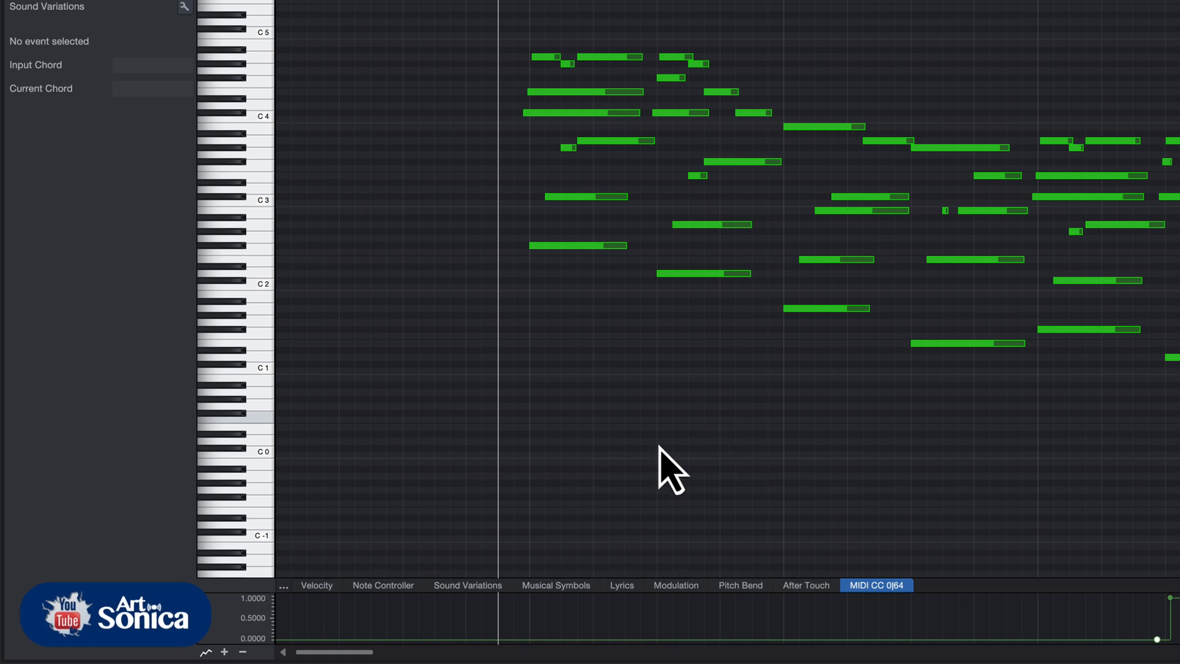
key(space)
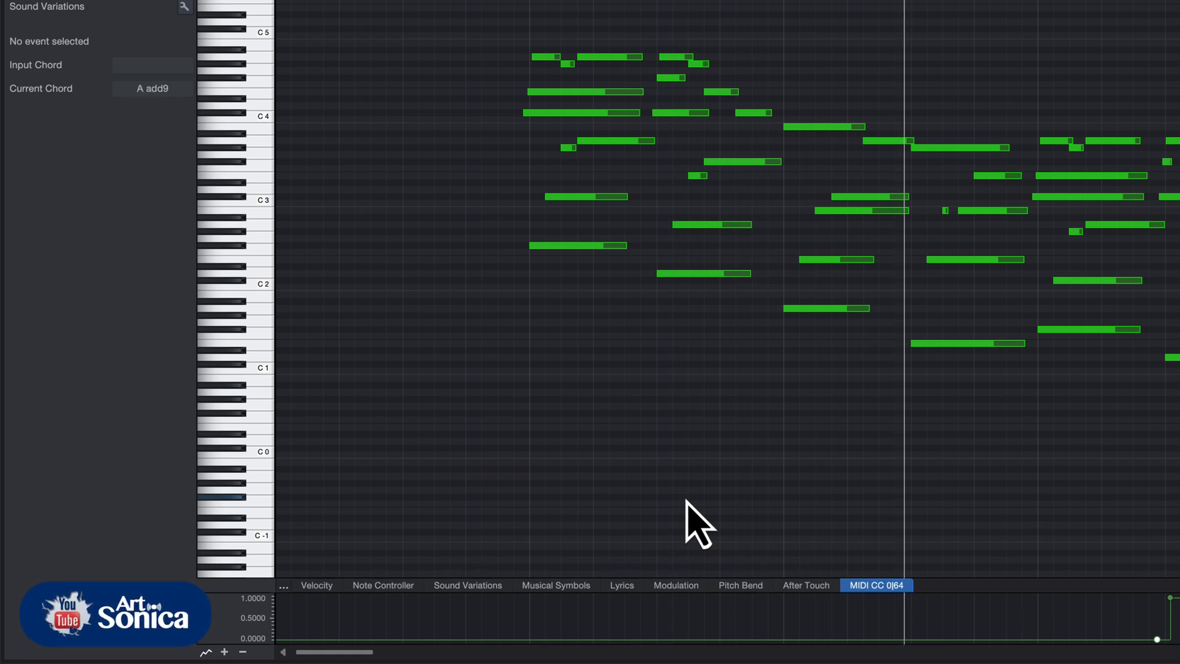
key(space)
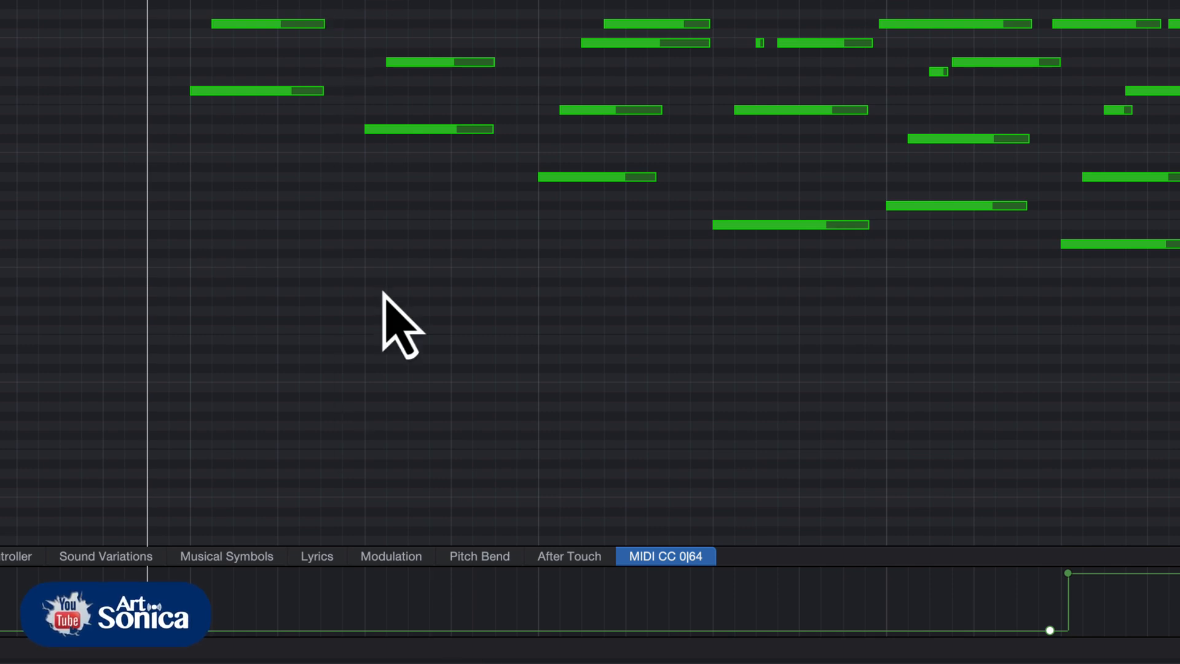
Redraw one sustain pedal press in the MIDI CC 0|64 lane, rising to 1 just after bar 2 and dropping to 0 just before beat 2.3.
click(359, 633)
drag(287, 576, 289, 405)
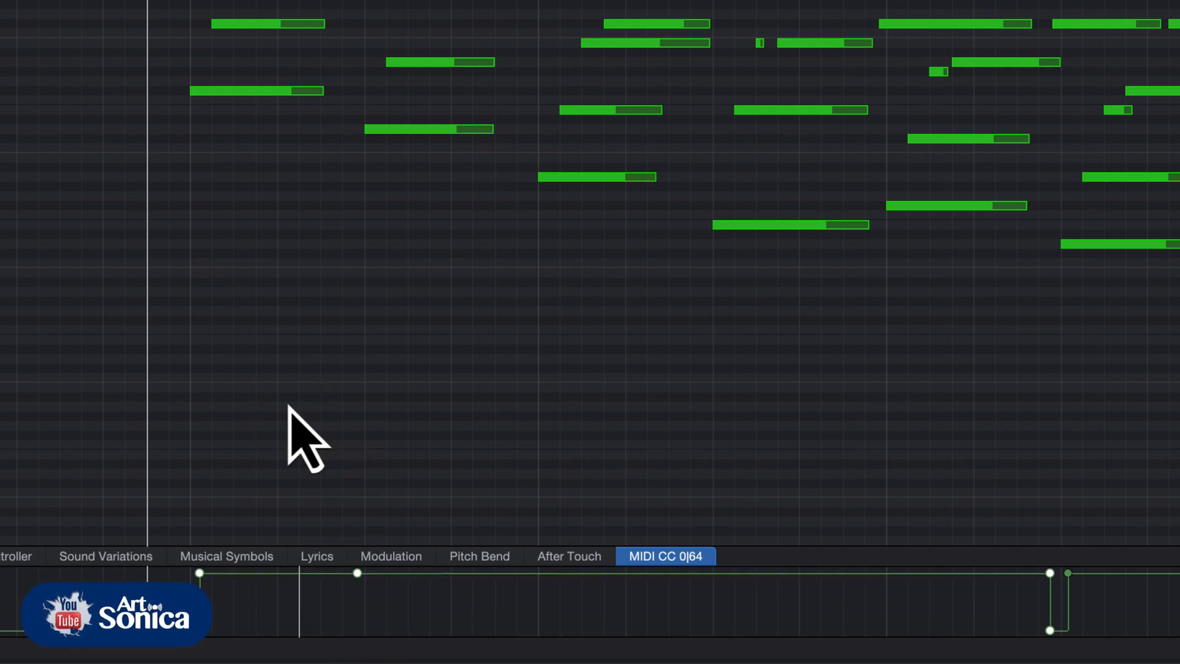
click(365, 574)
drag(365, 575, 365, 646)
drag(364, 630, 356, 630)
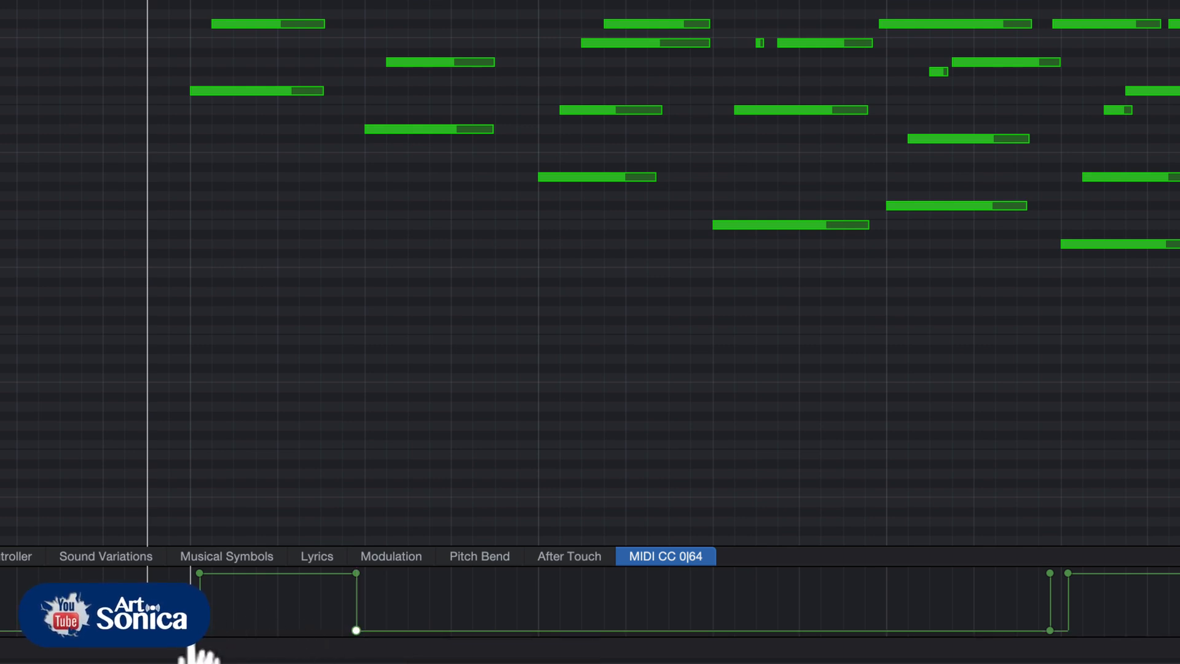
Copy the redrawn pedal press to beat 2.3, and copy both presses to bar 3.
drag(172, 646, 377, 616)
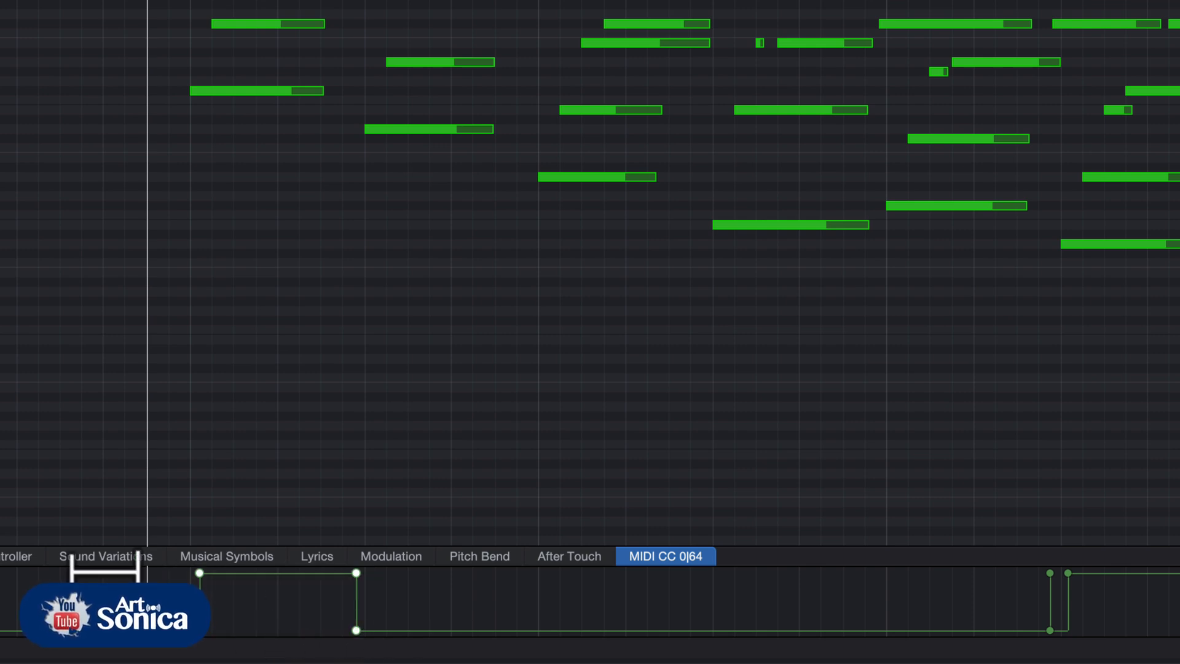
key(super+c)
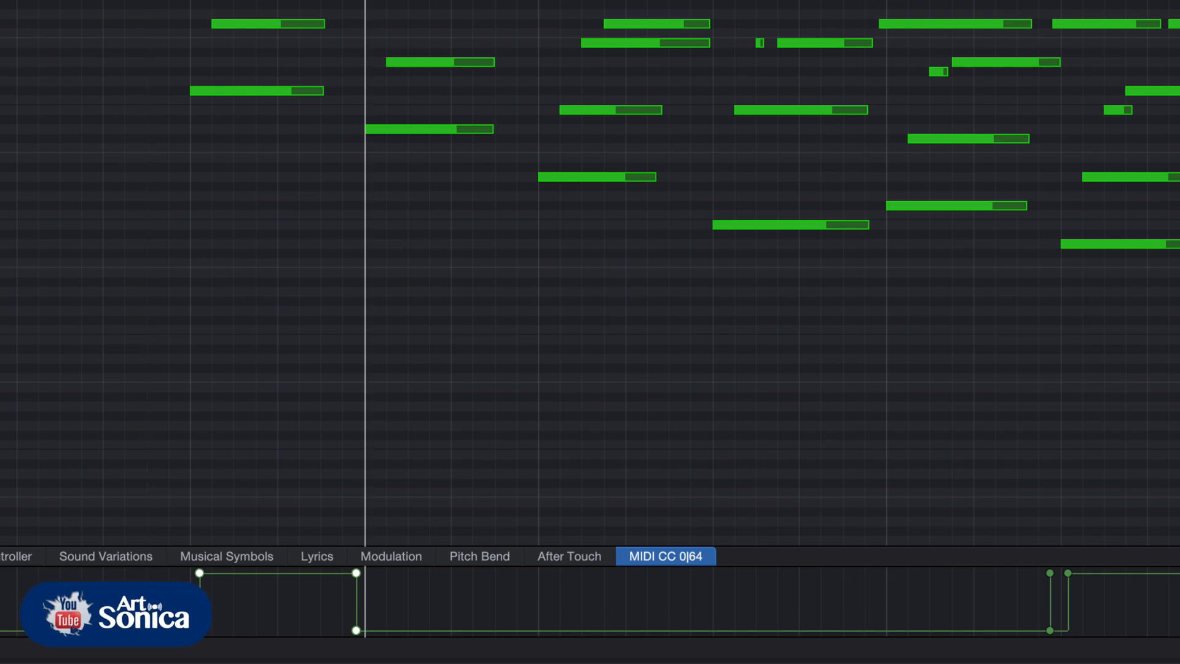
key(super+v)
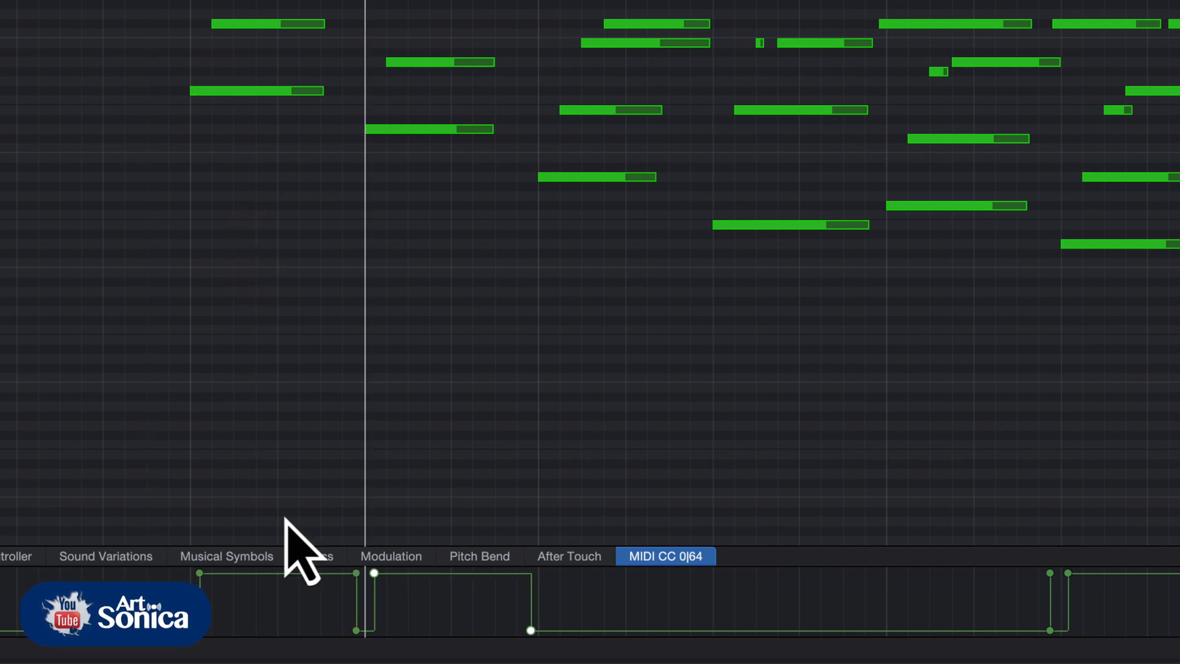
drag(560, 609, 157, 599)
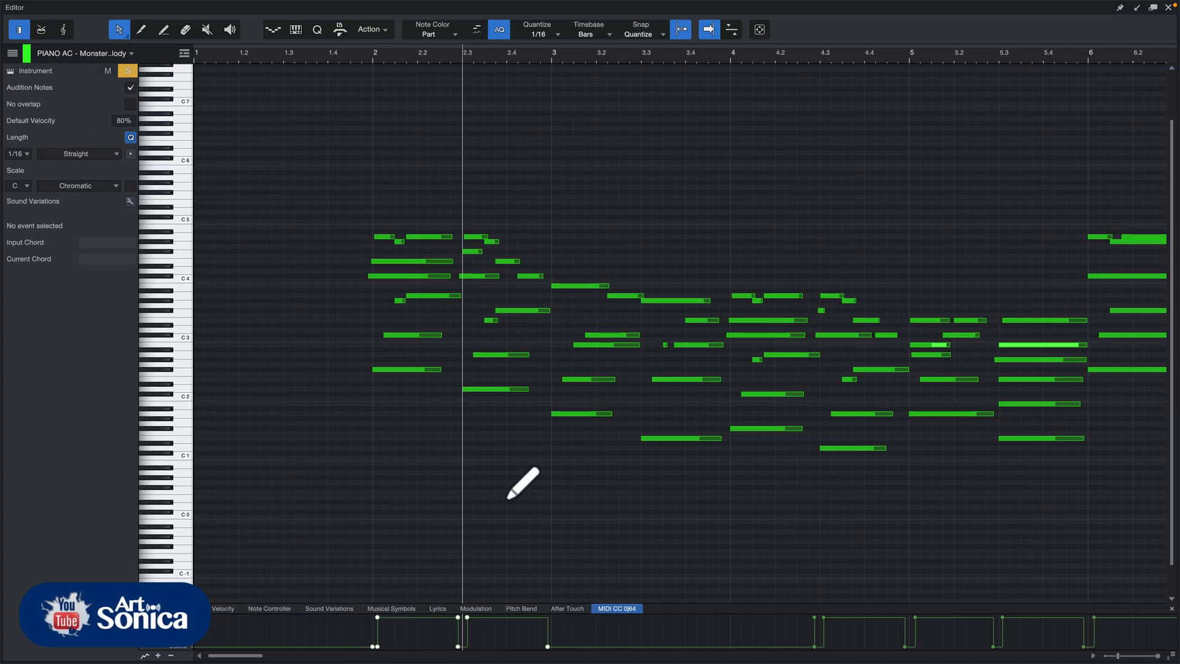
click(551, 59)
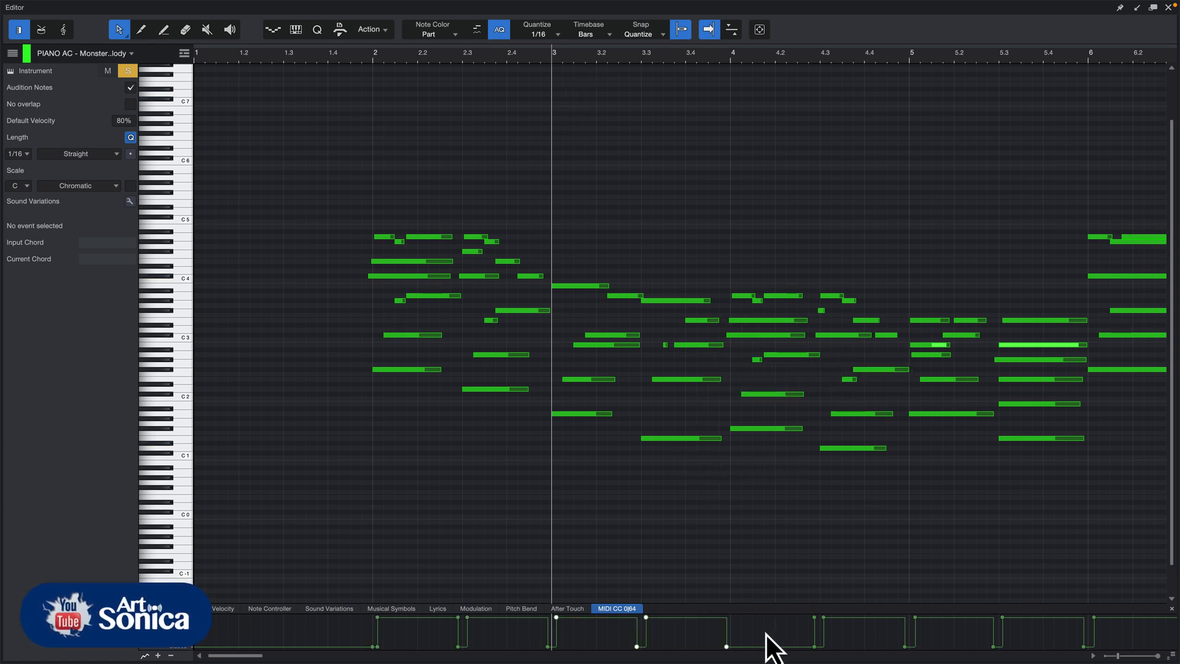
Examine the sustain pedal pattern across the rest of the piano part.
key(w)
key(w)
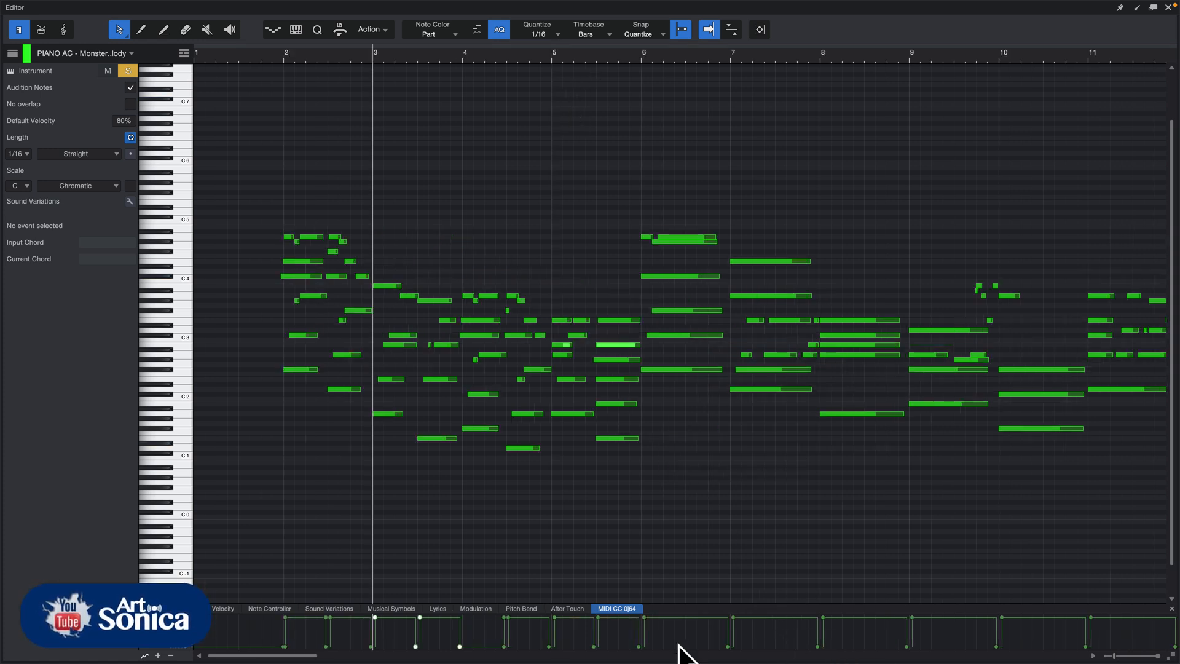
key(w)
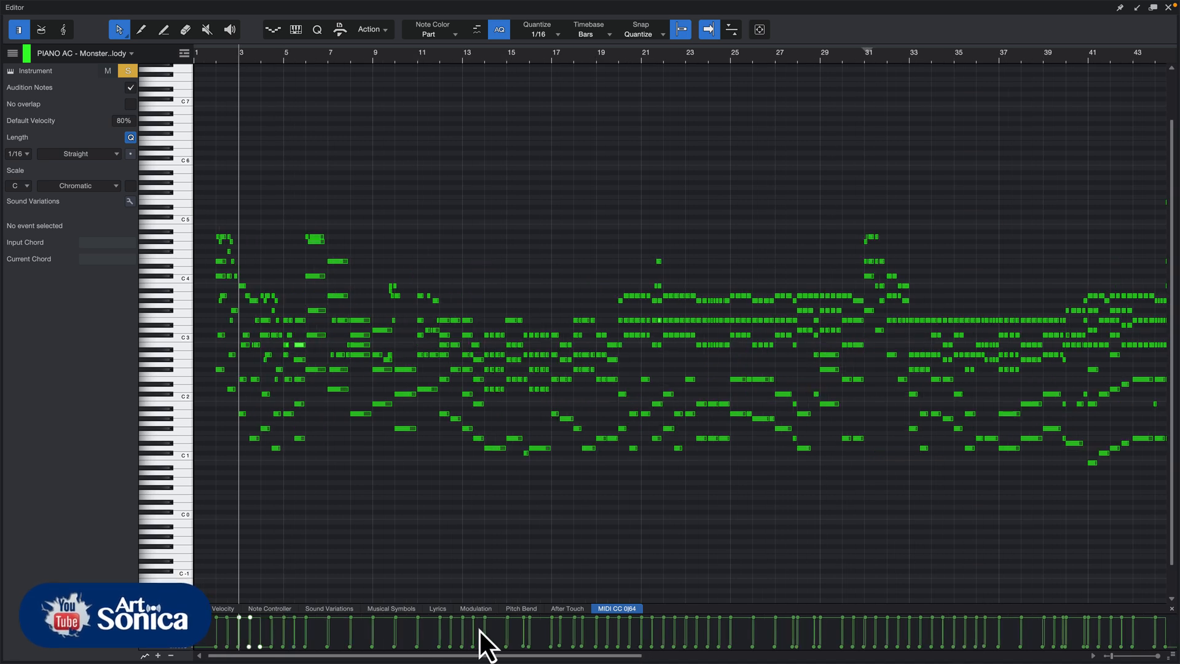
key(w)
key(e)
key(e)
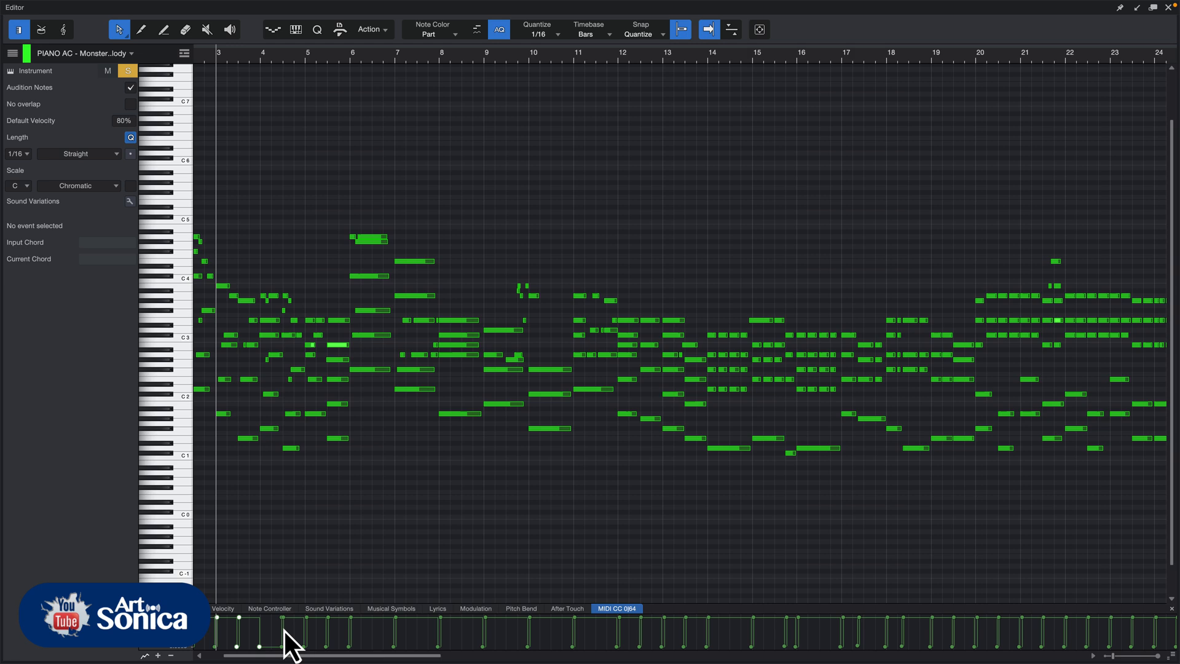
Turn off the piano's solo and play the full arrangement from just before bar 5.
key(e)
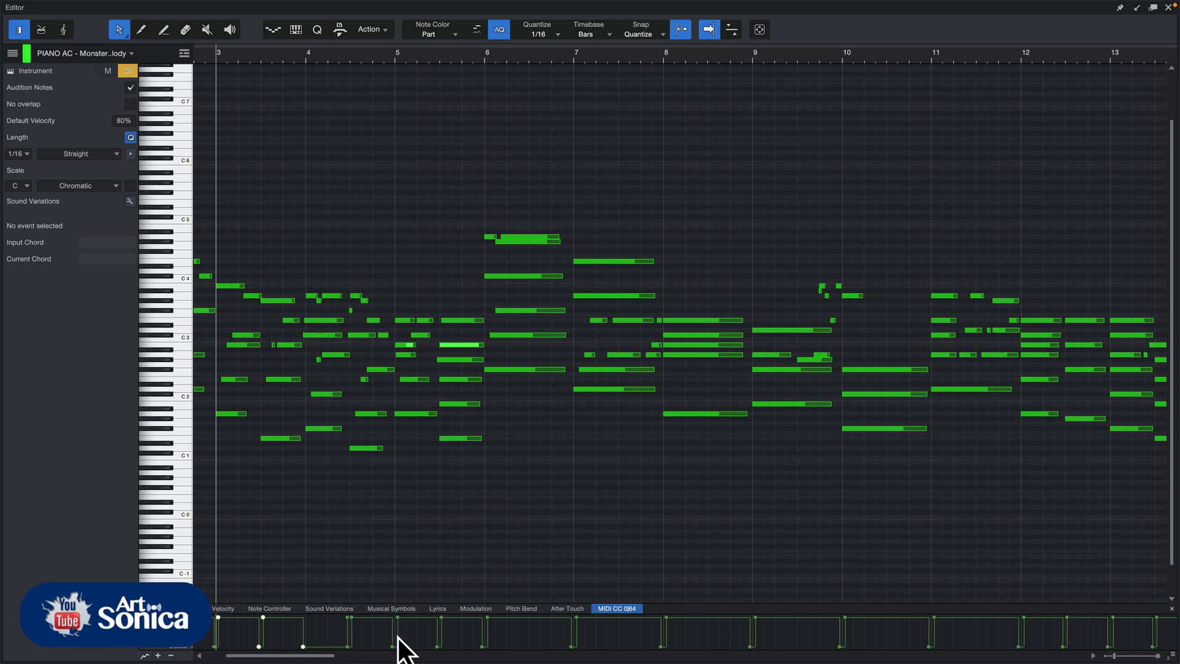
key(e)
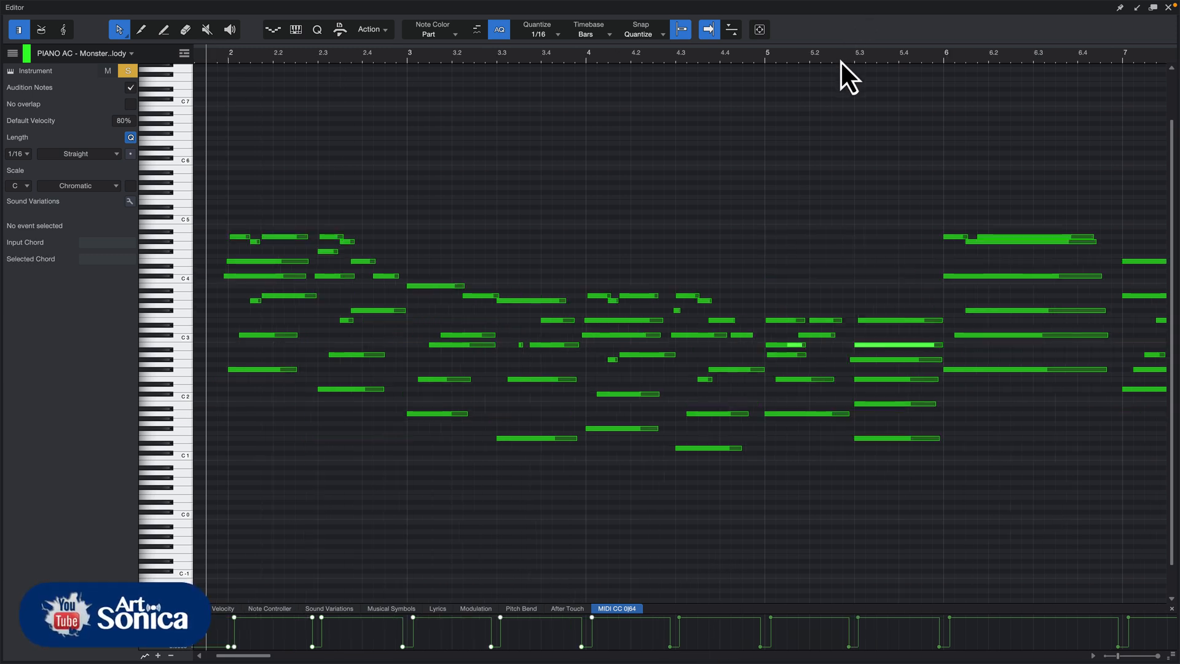
click(842, 62)
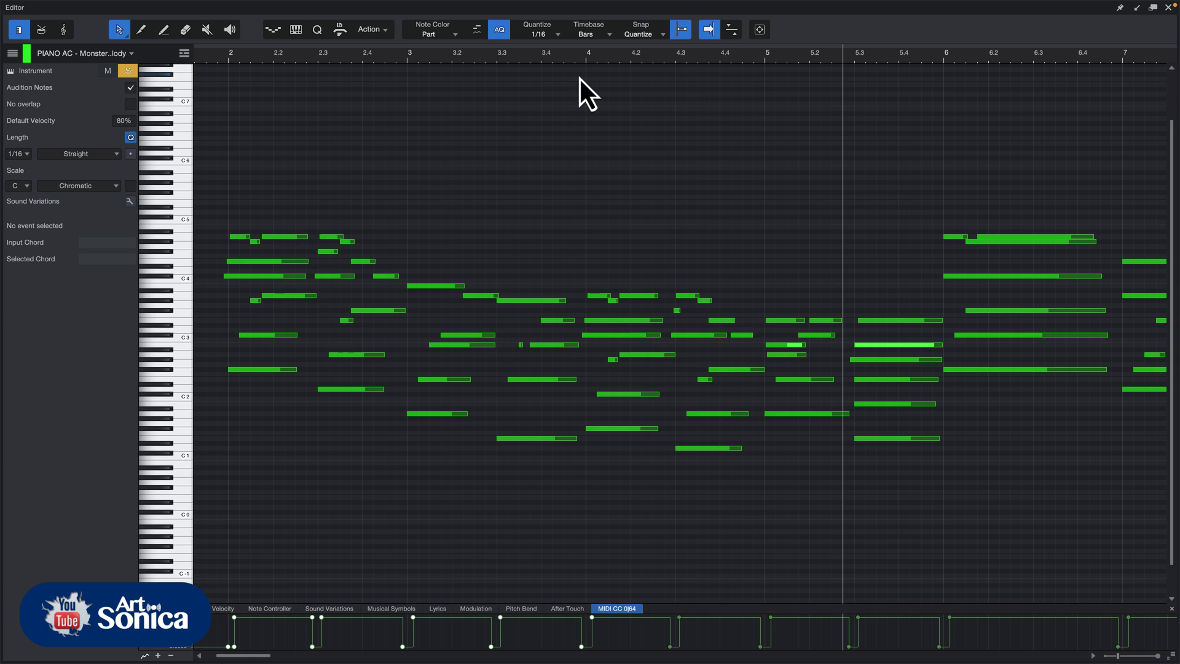
click(125, 69)
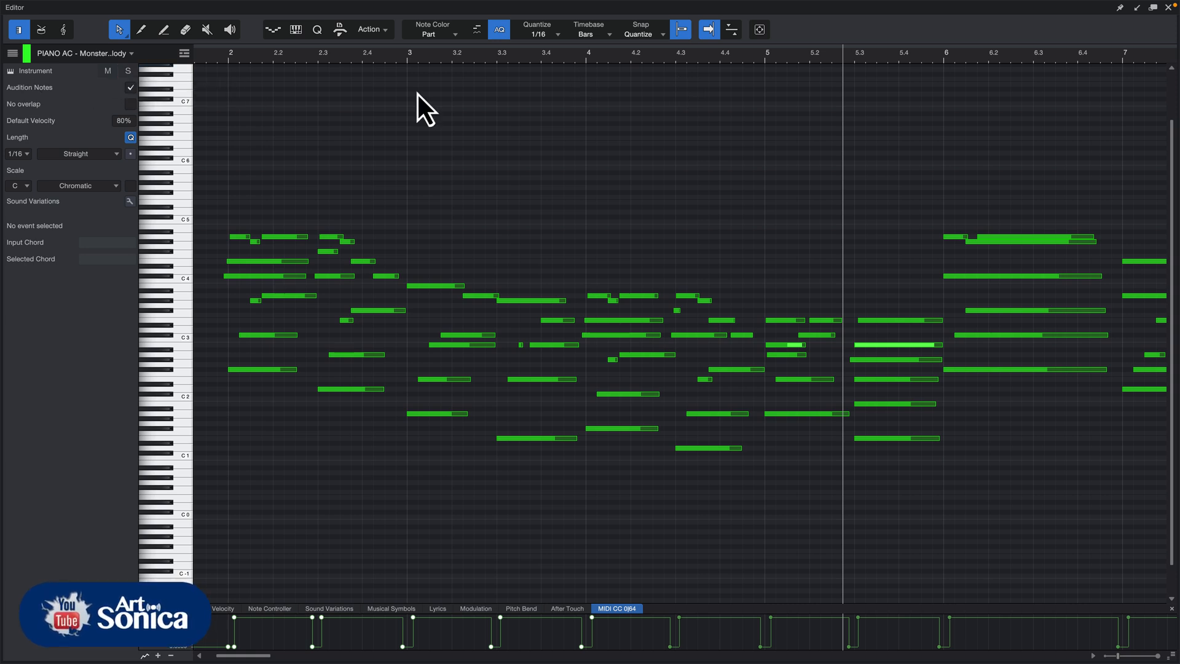
click(753, 61)
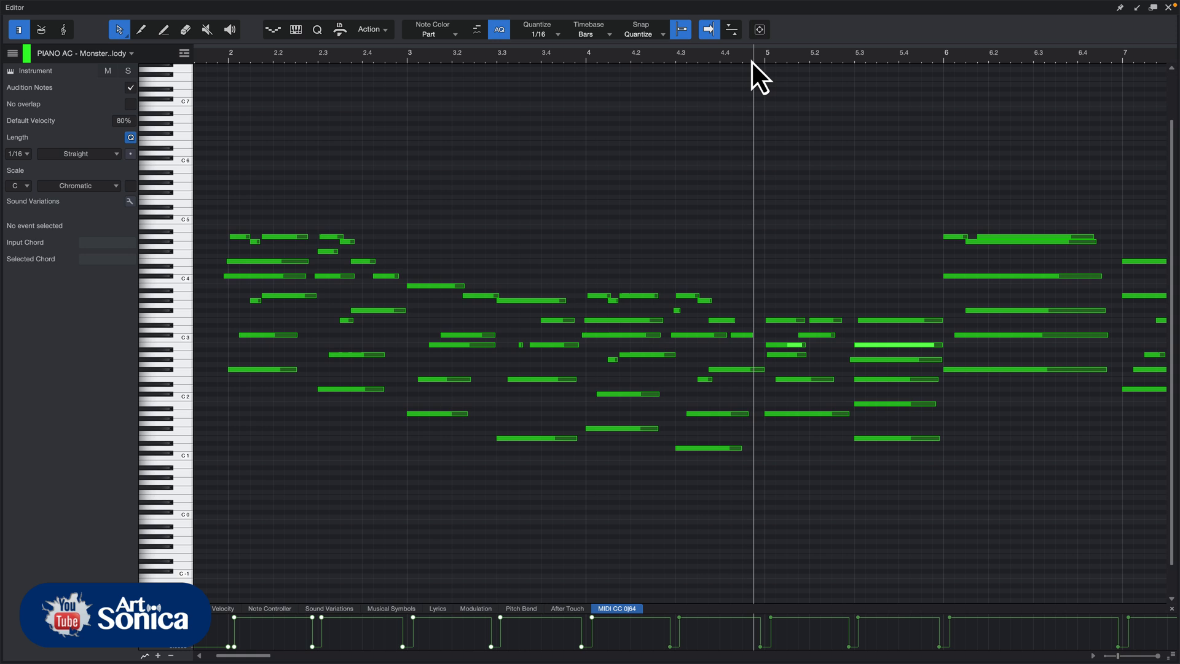
key(space)
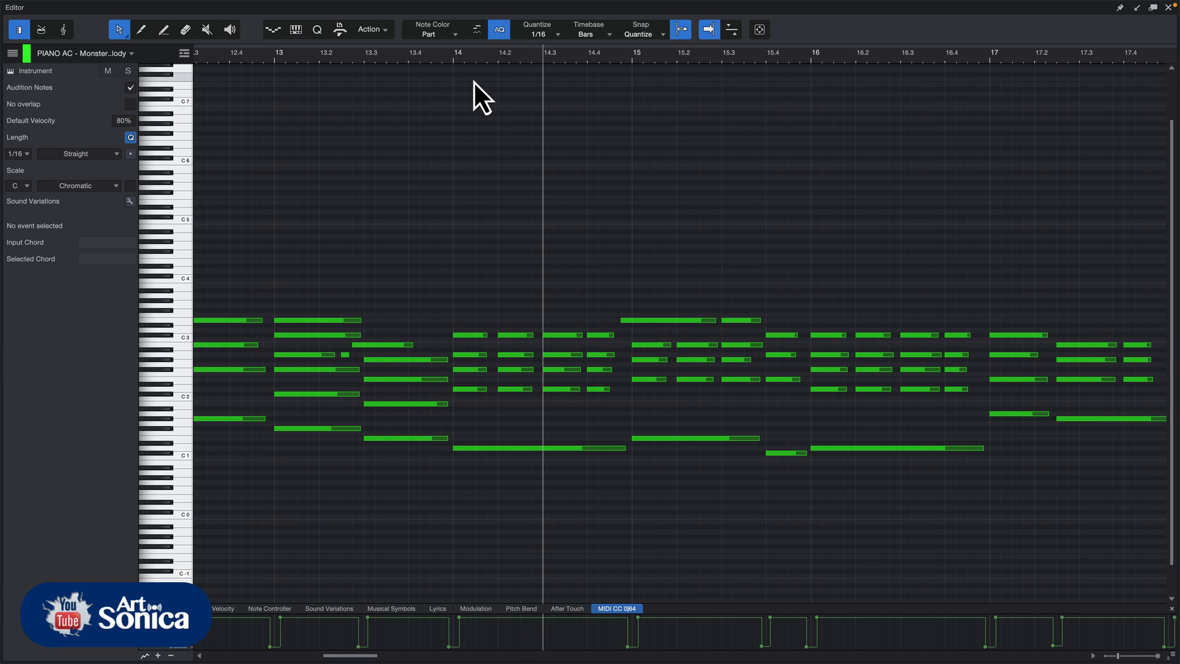
key(space)
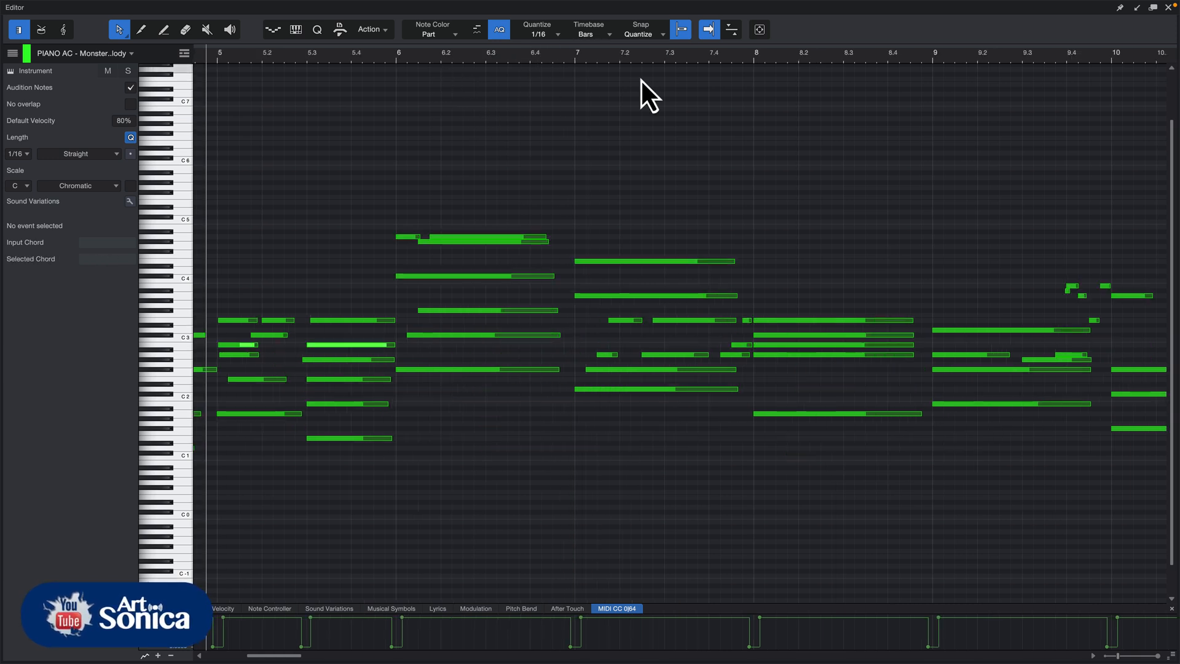
Solo the piano part and play it from bar 14.
key(w)
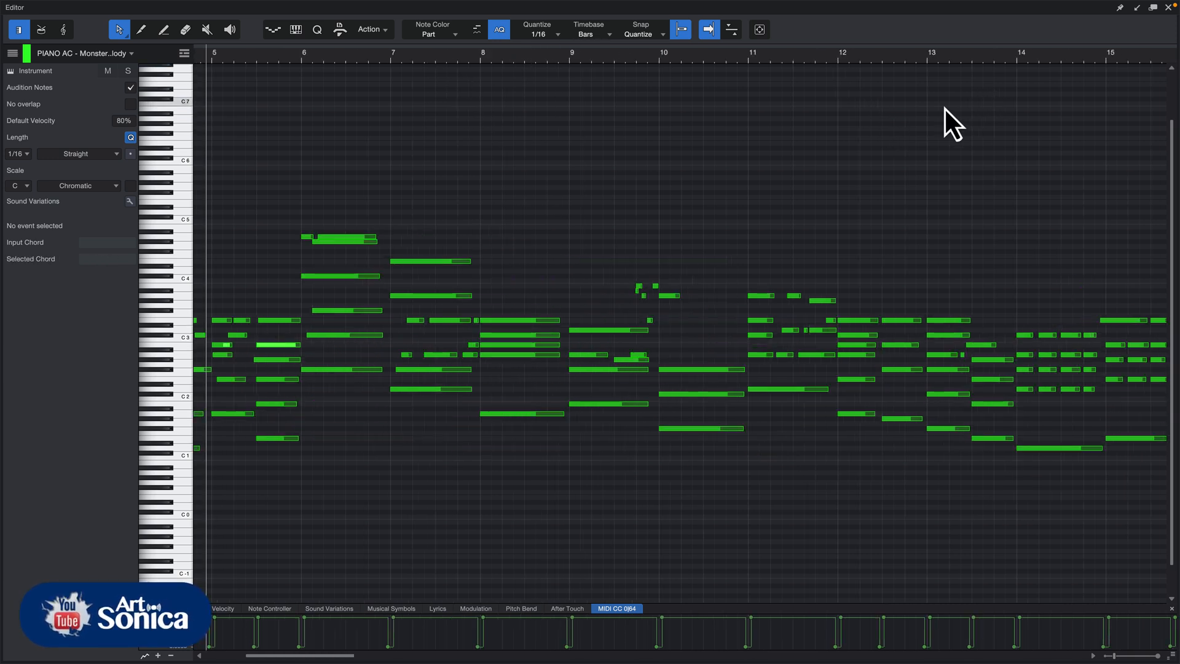
key(w)
key(e)
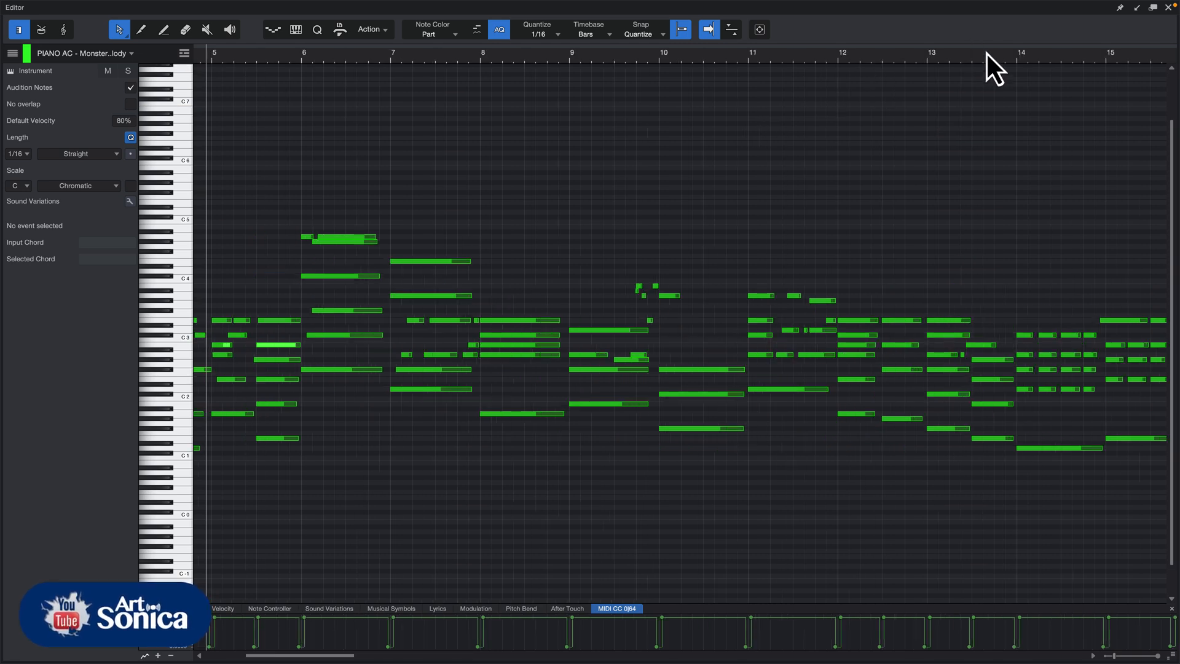
click(1015, 59)
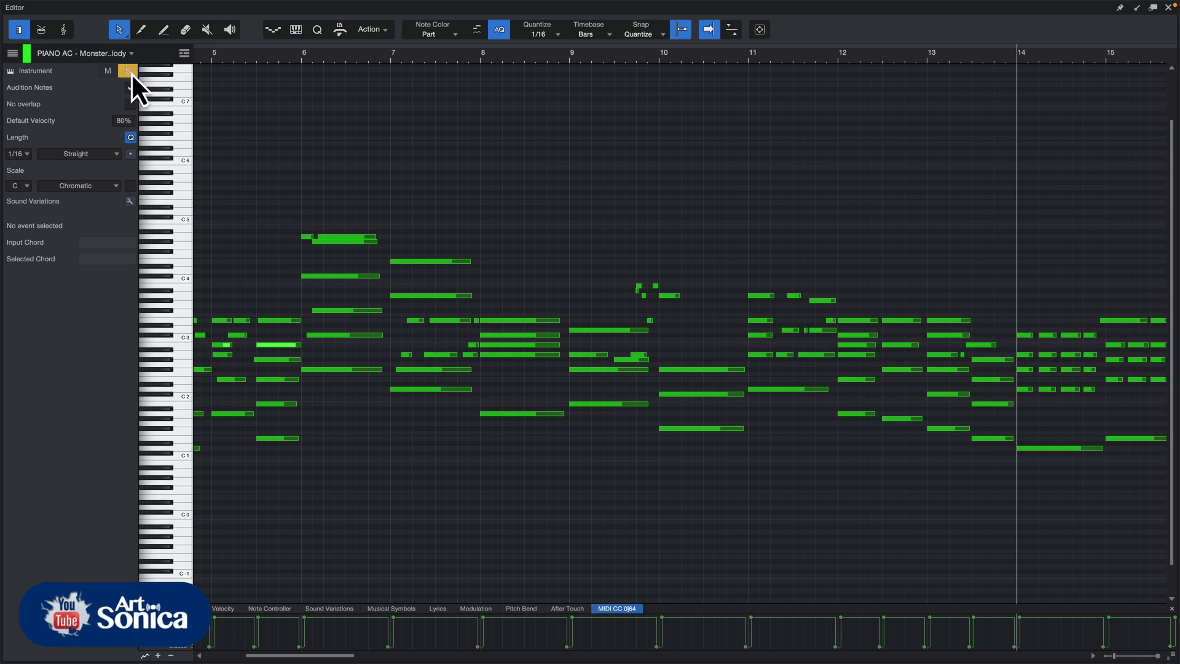
key(space)
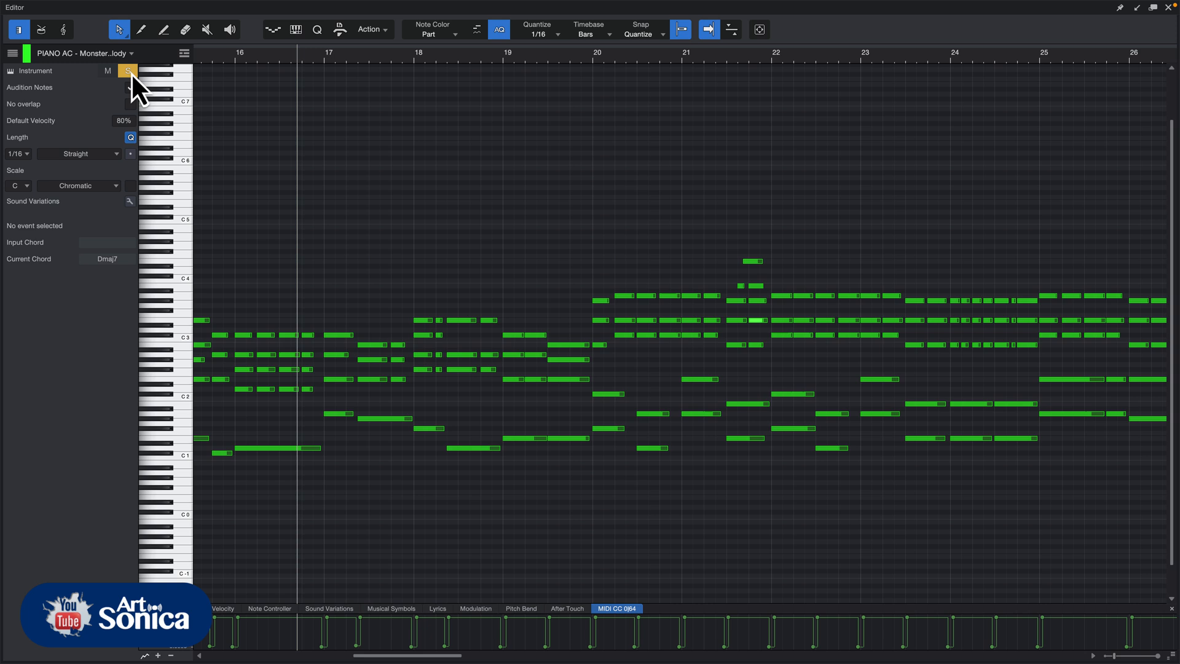
key(space)
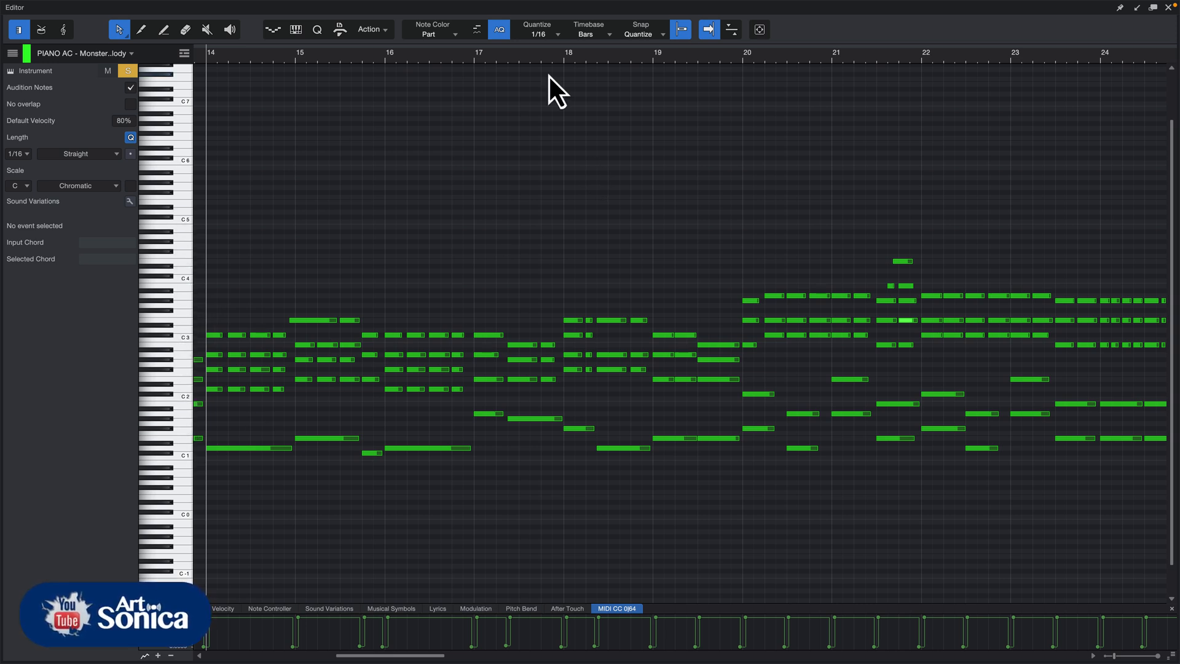
Play the soloed piano's transition into bar 20, starting about midway through bar 19.
key(g)
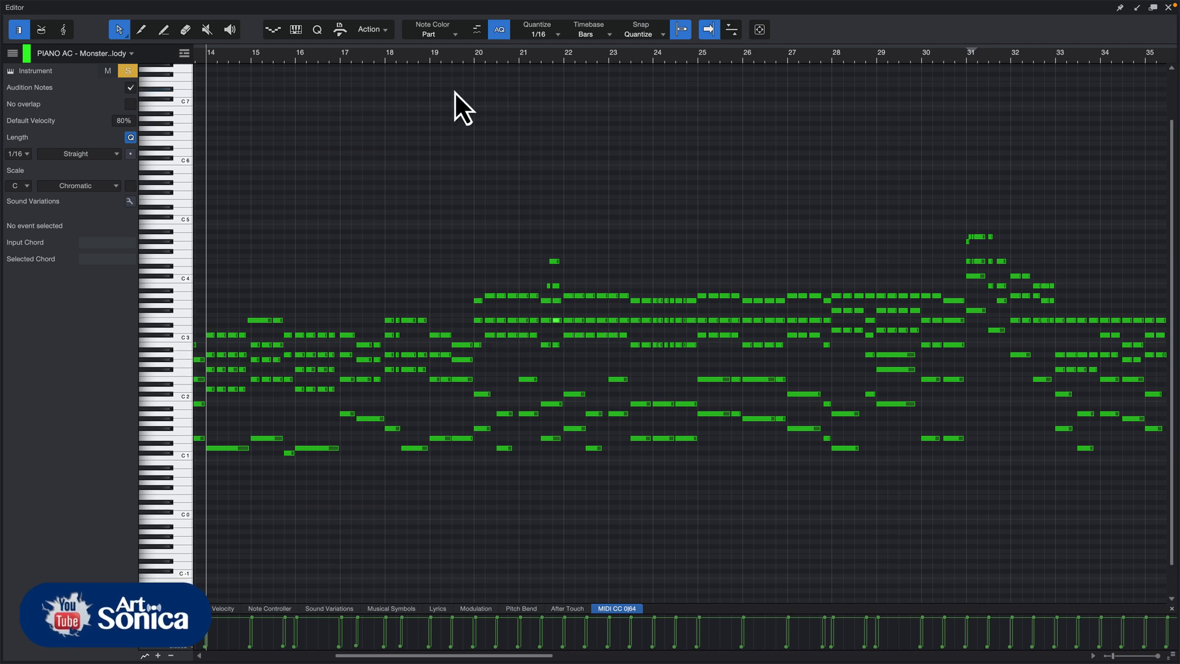
click(454, 61)
key(space)
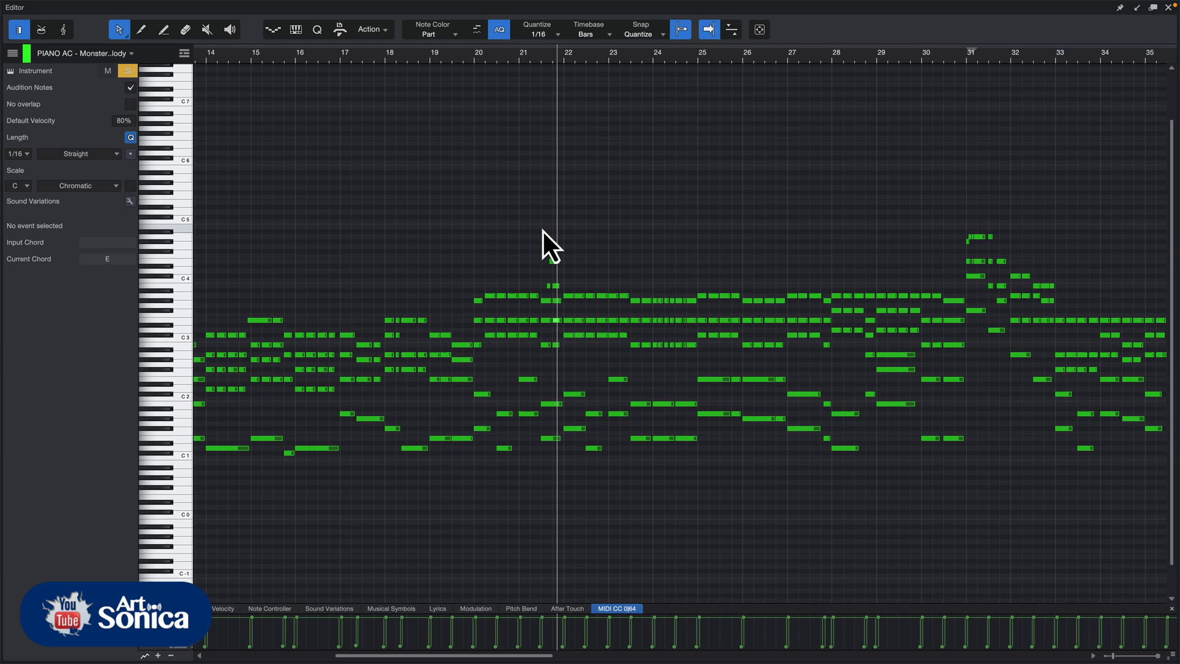
key(space)
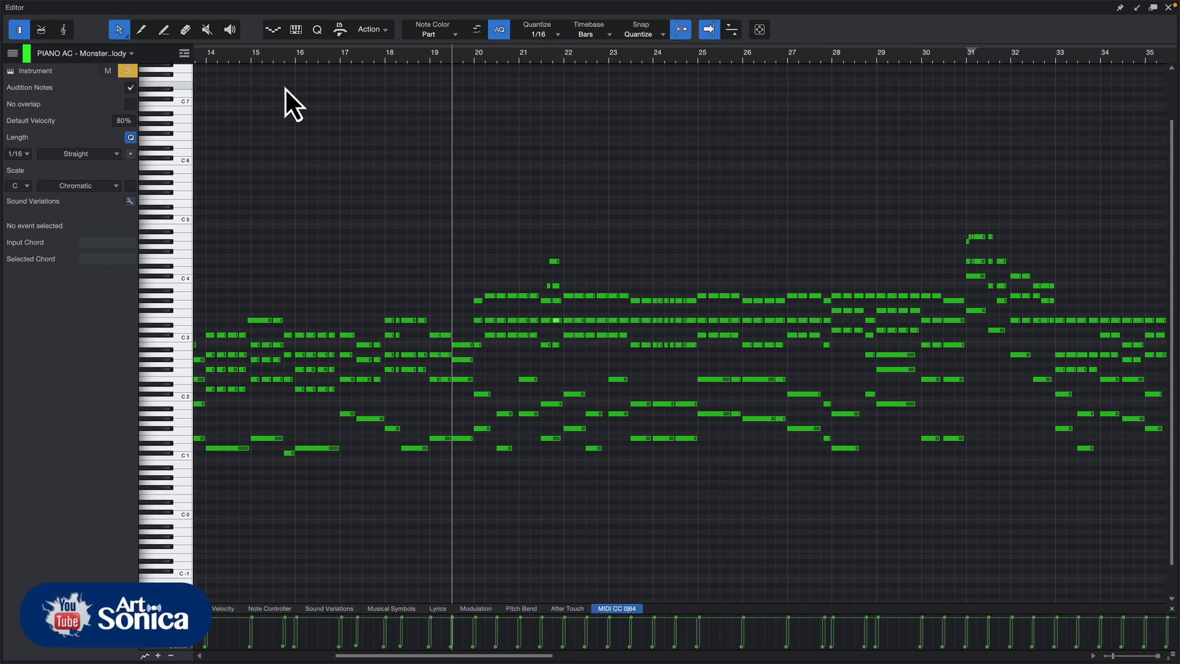
Compare the two soloed piano sections by playing briefly from bar 14 and again from just before bar 20.
click(206, 63)
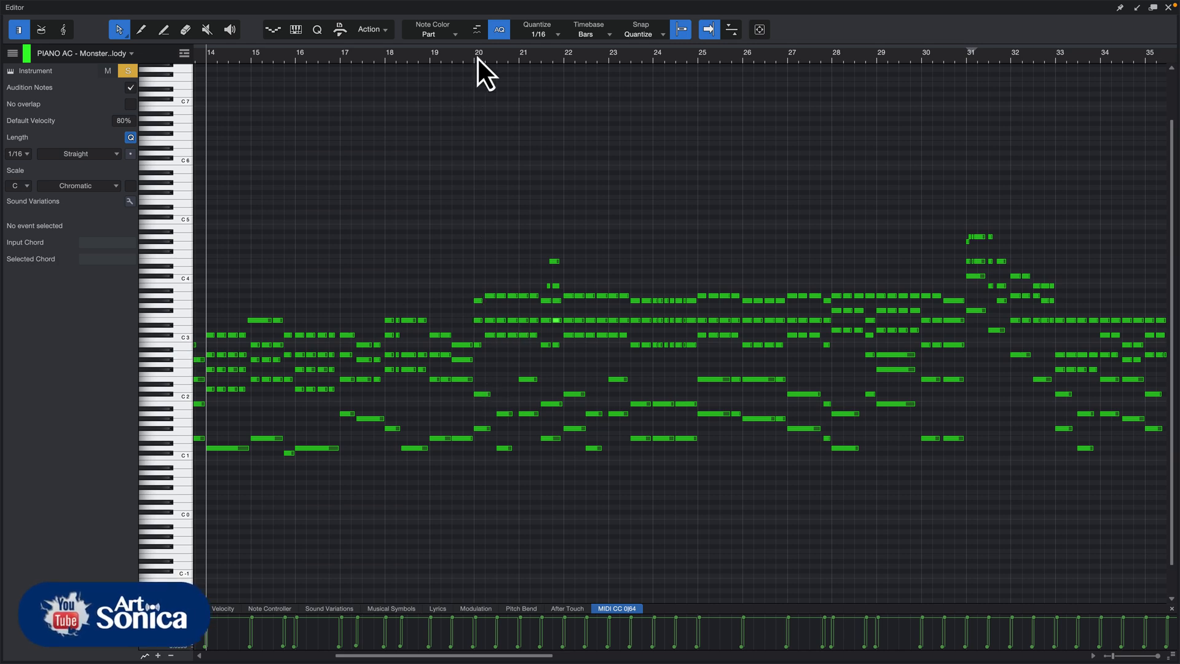
key(space)
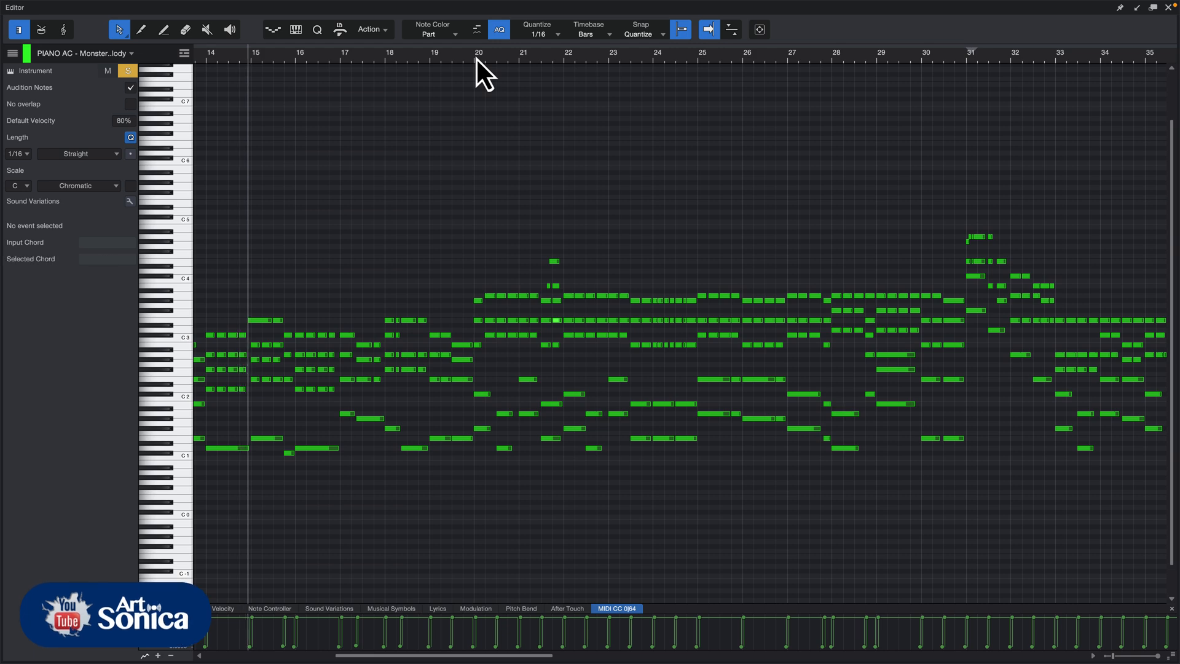
click(476, 60)
click(473, 61)
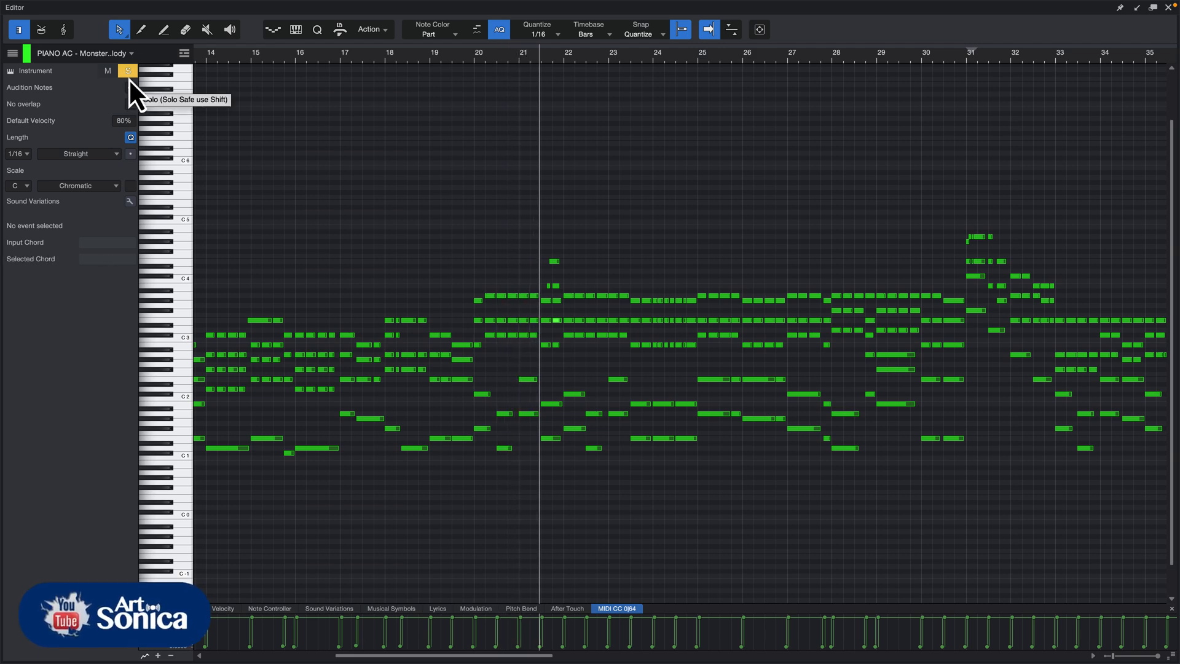
key(space)
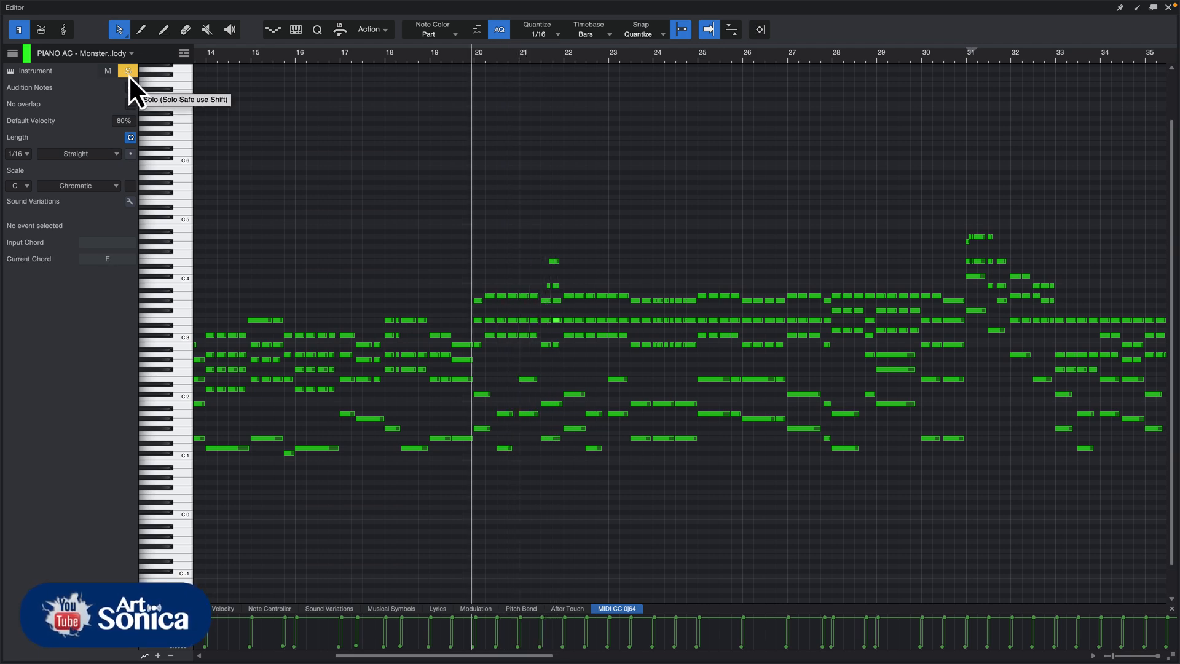
Turn off the piano's solo and play the full arrangement from bar 14, and again from just before bar 24.
click(128, 72)
click(206, 64)
key(space)
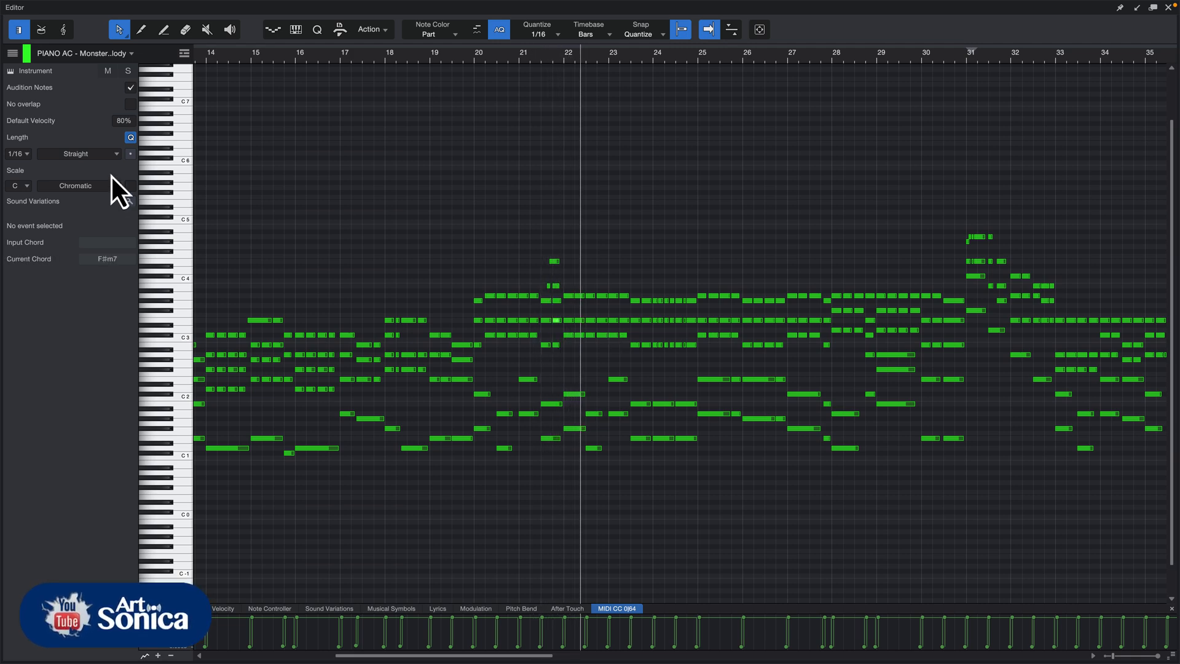
click(127, 71)
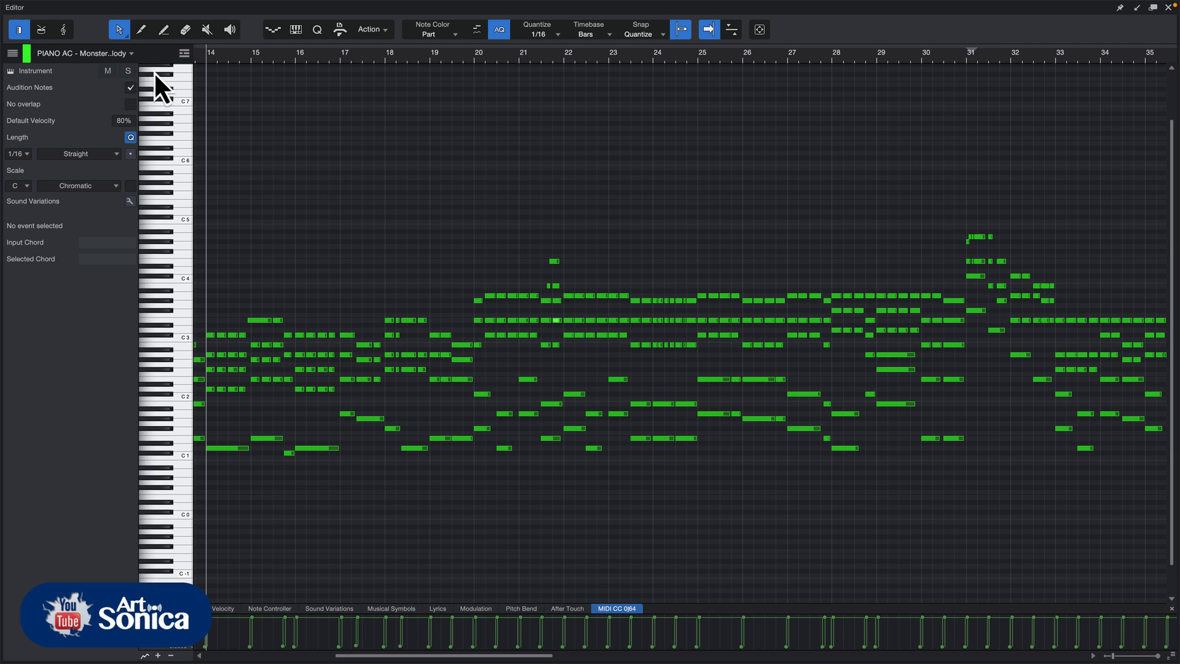
click(652, 64)
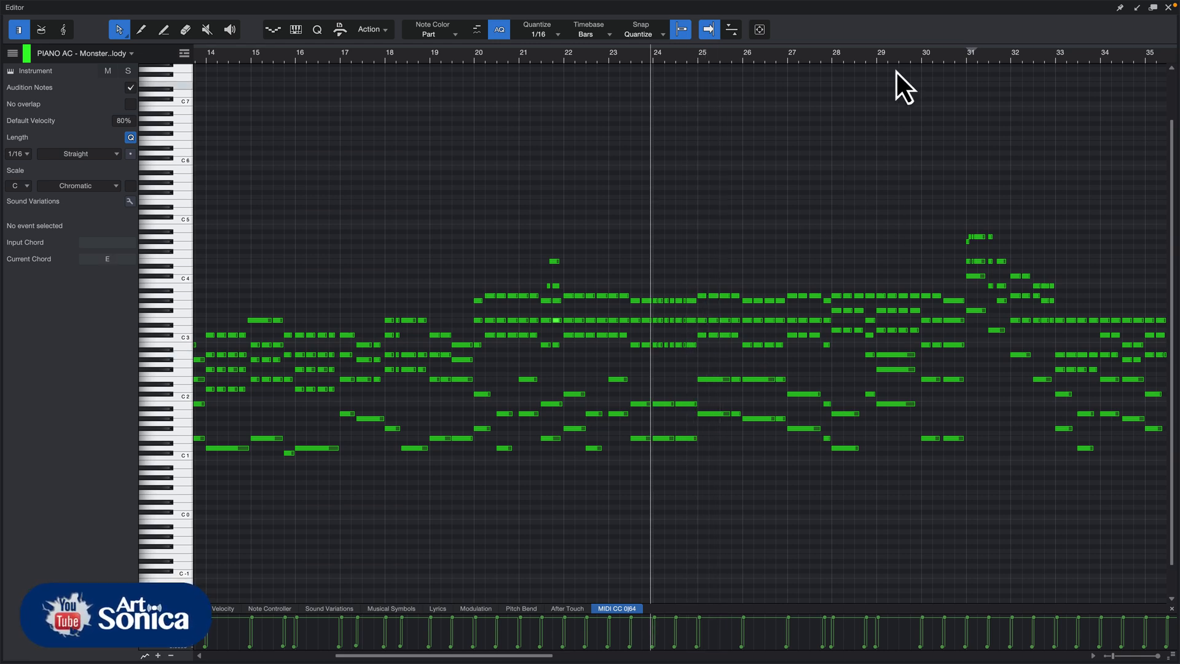
Review the piano from bar 30 and just before bar 32, and select its low D 1 note at 33.3.
click(919, 62)
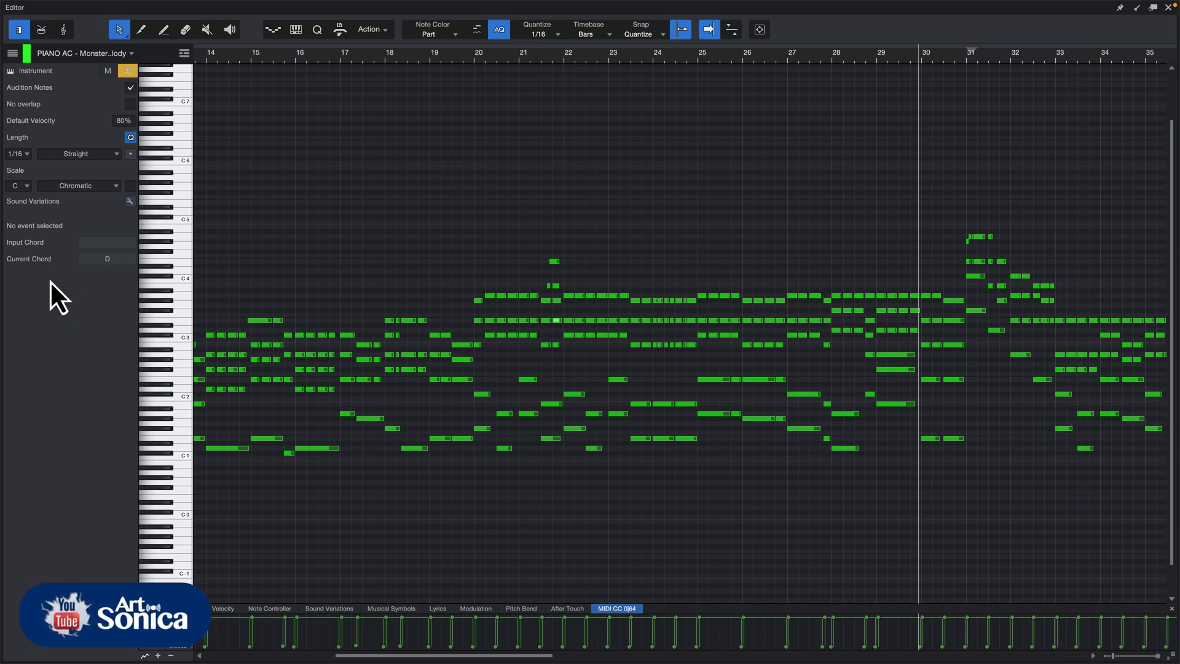
click(1009, 61)
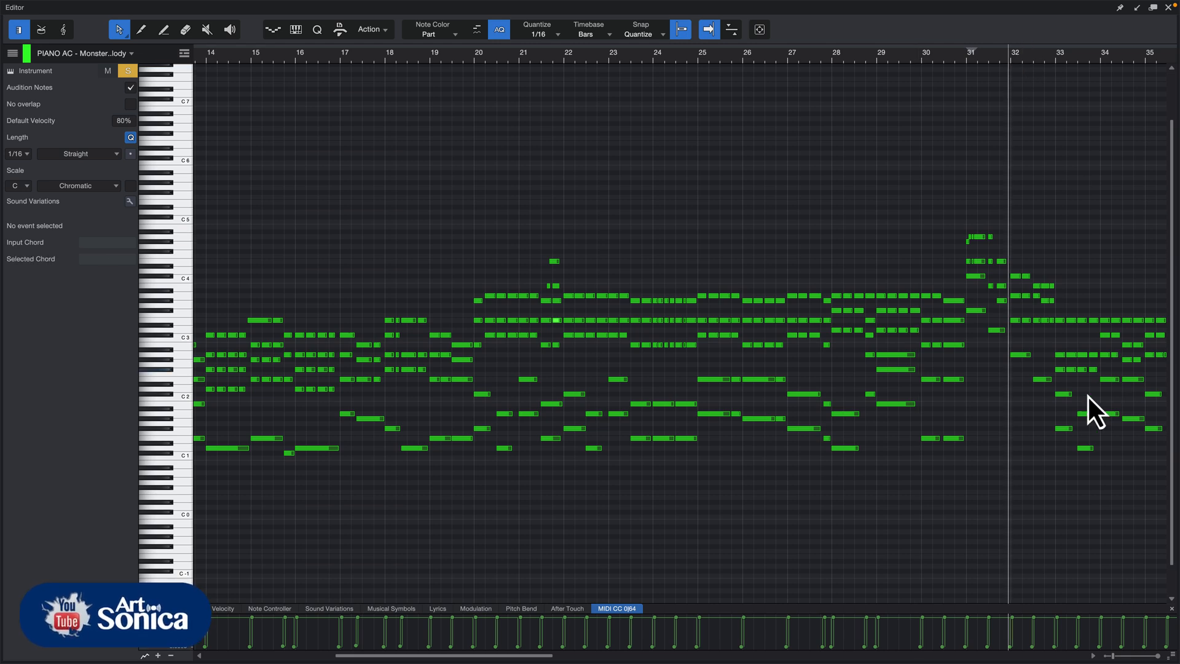
click(1083, 448)
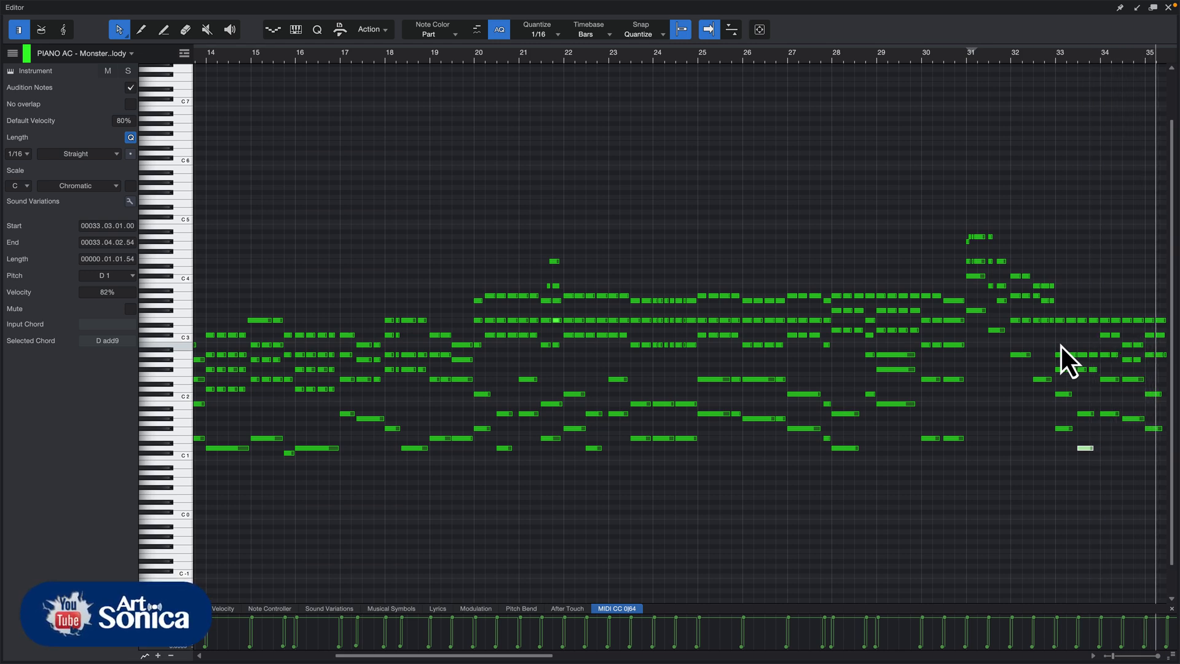
Compare the piano soloed and within the full arrangement while playing through bars 36 to 41.
click(129, 72)
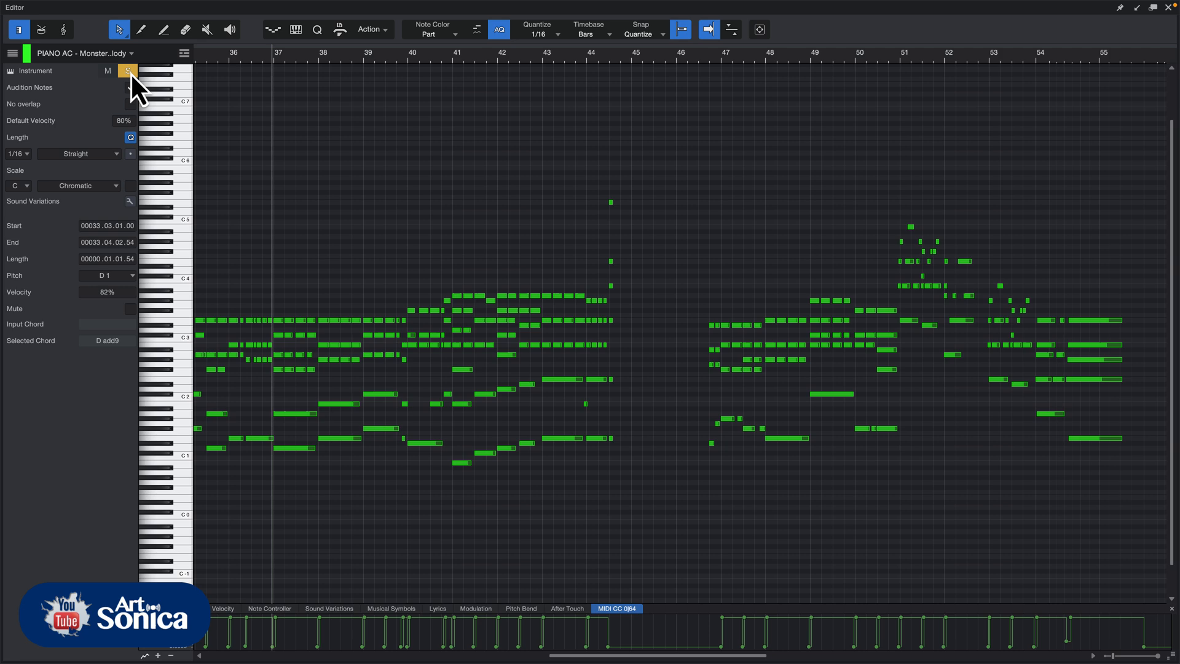
click(128, 72)
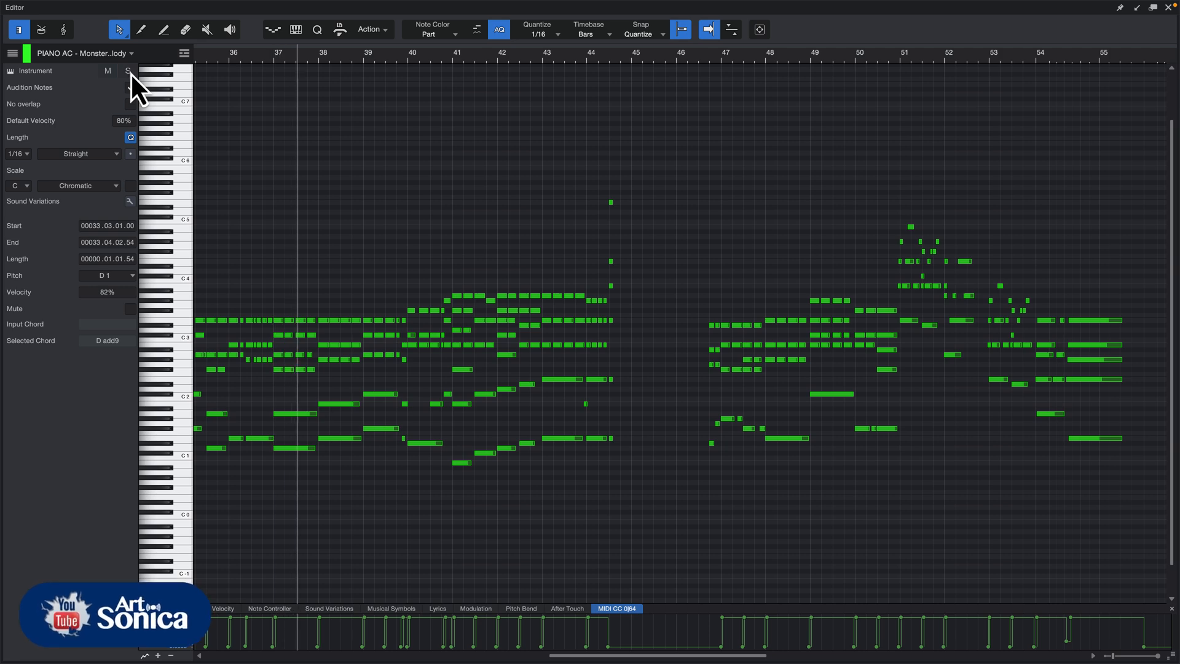
click(129, 72)
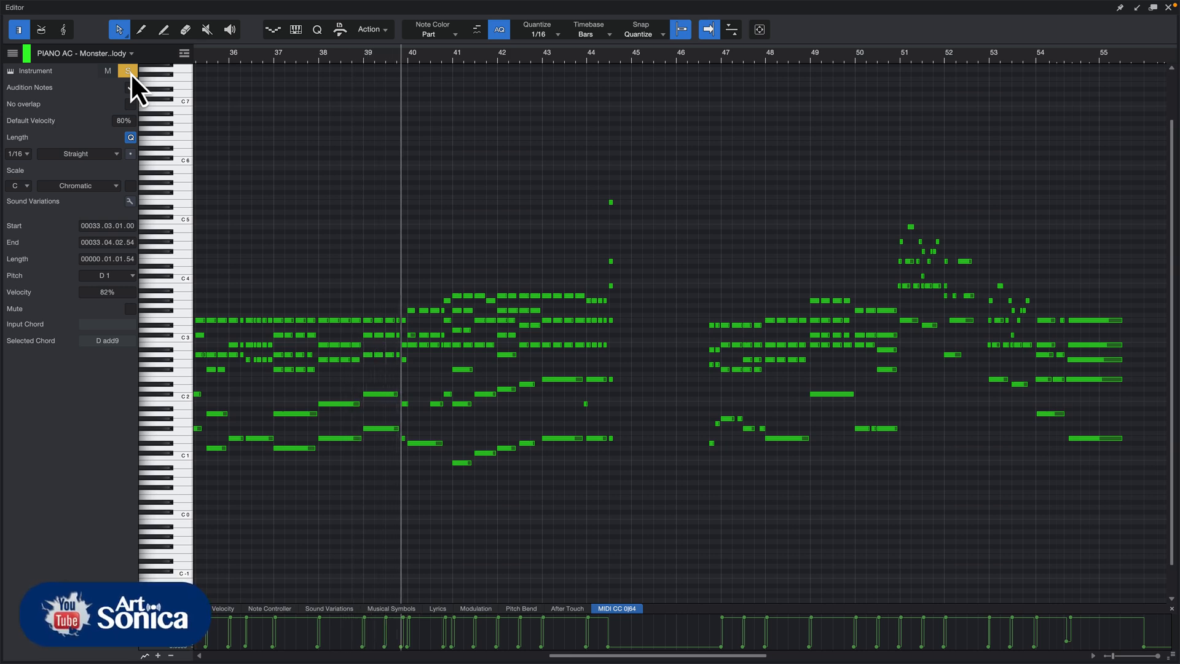
click(128, 71)
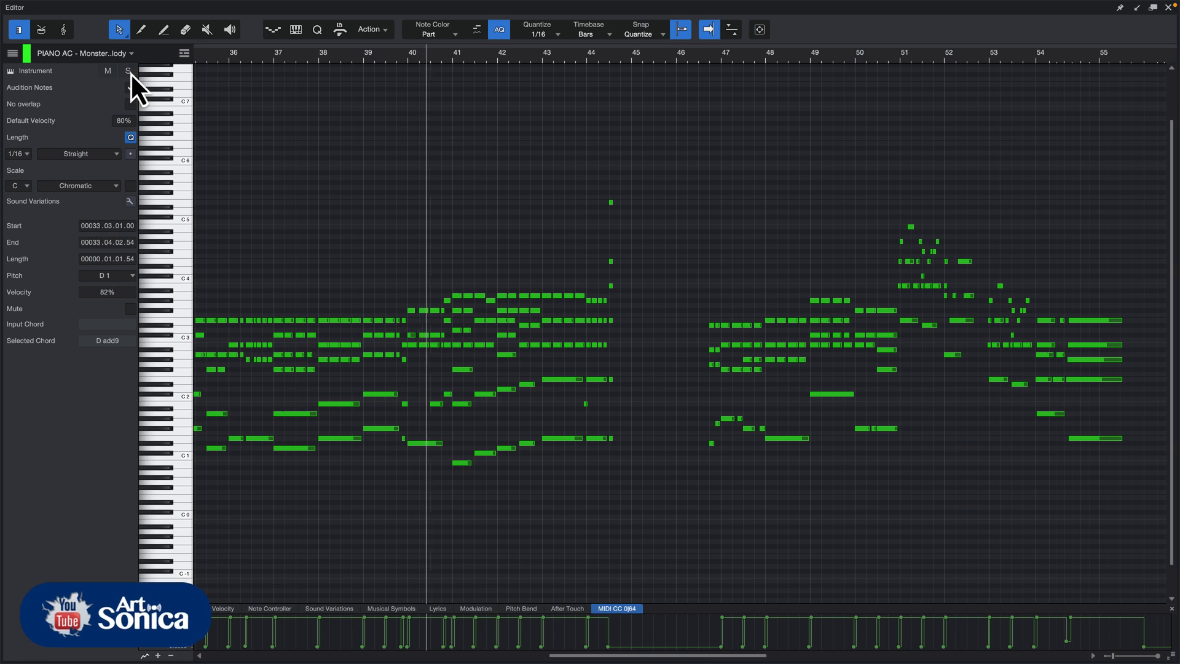
key(f)
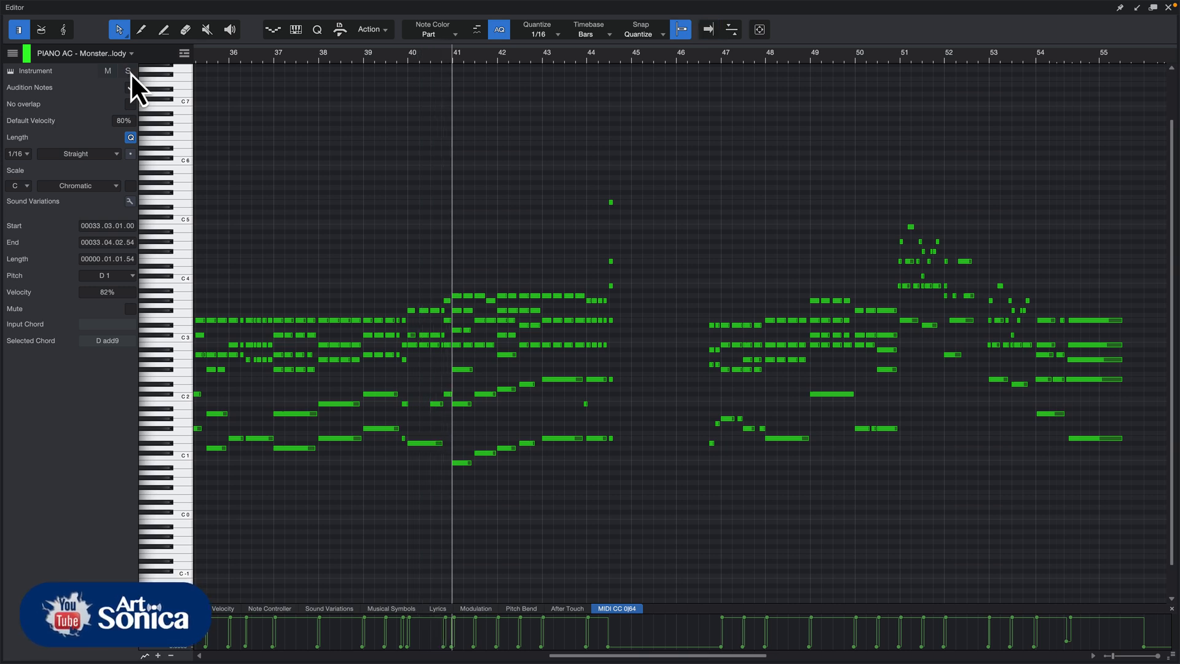
key(f)
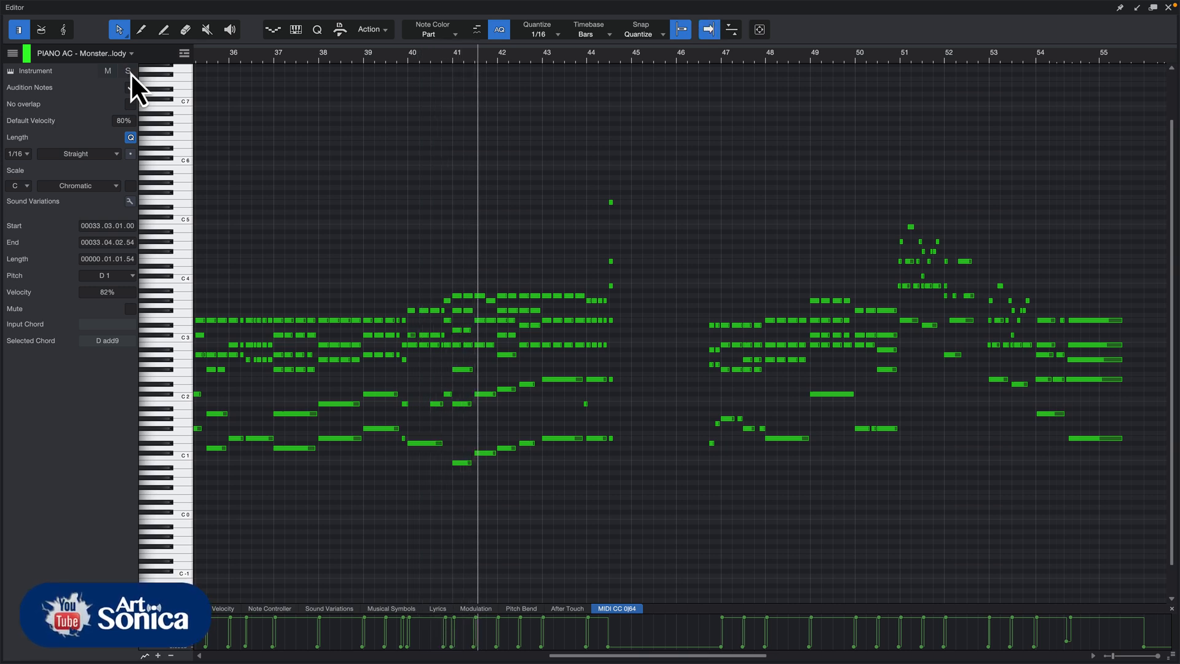
Replay the passage from just before bar 44 and select the full piano chord at about 44.3.
key(e)
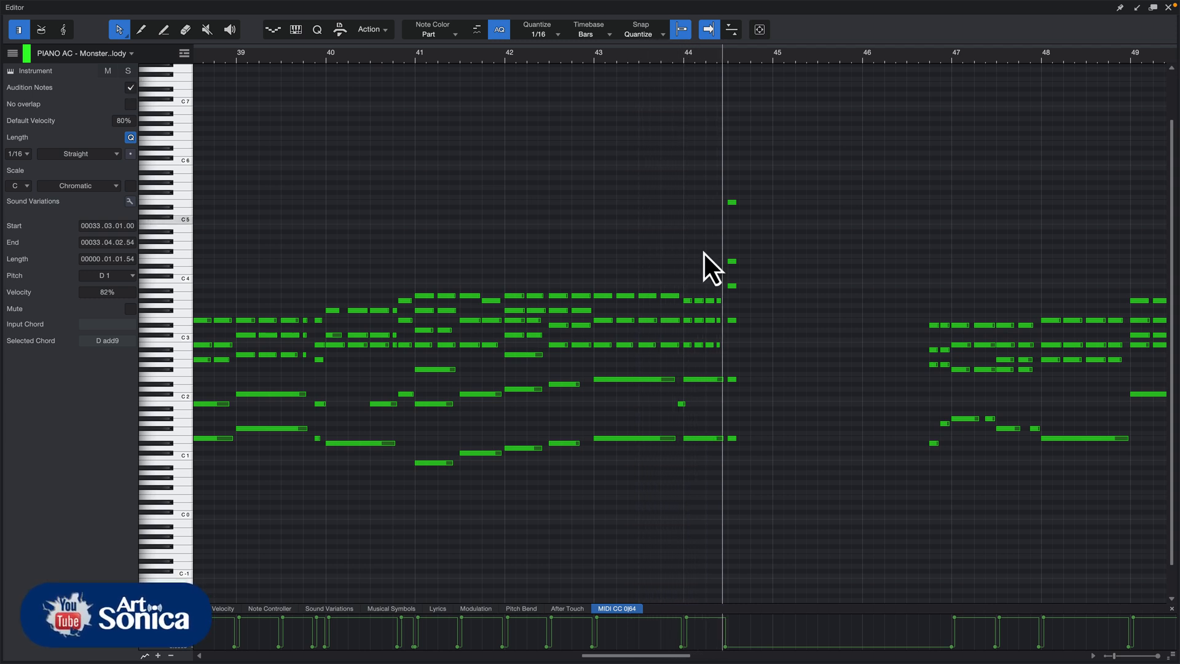
key(space)
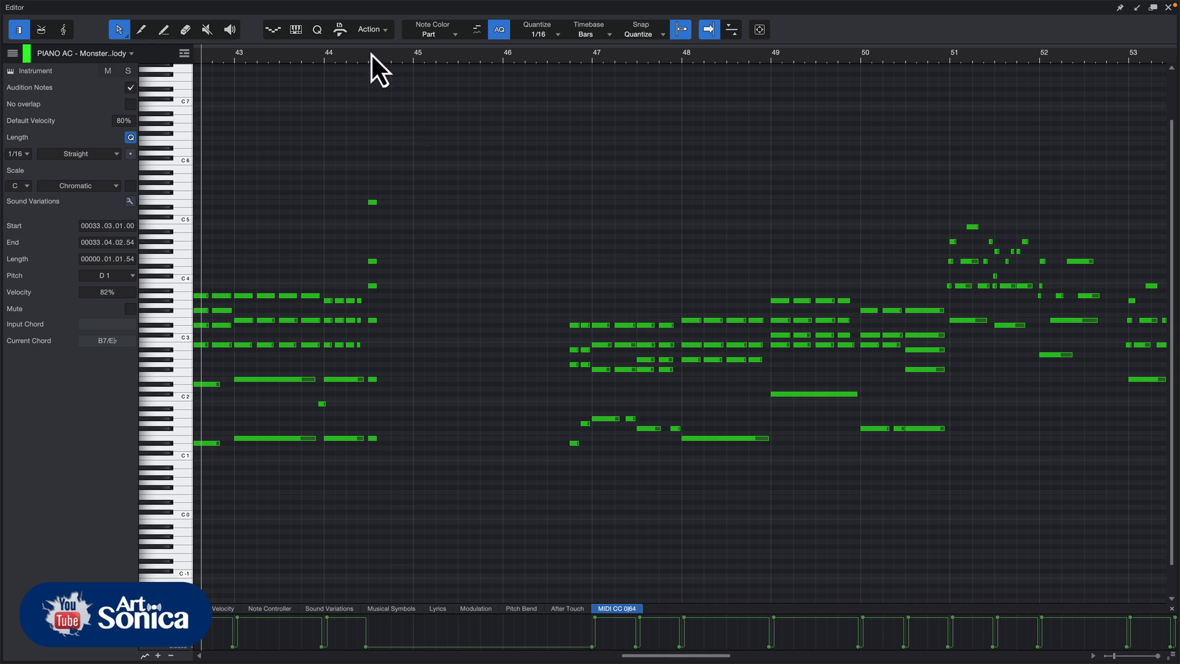
click(319, 61)
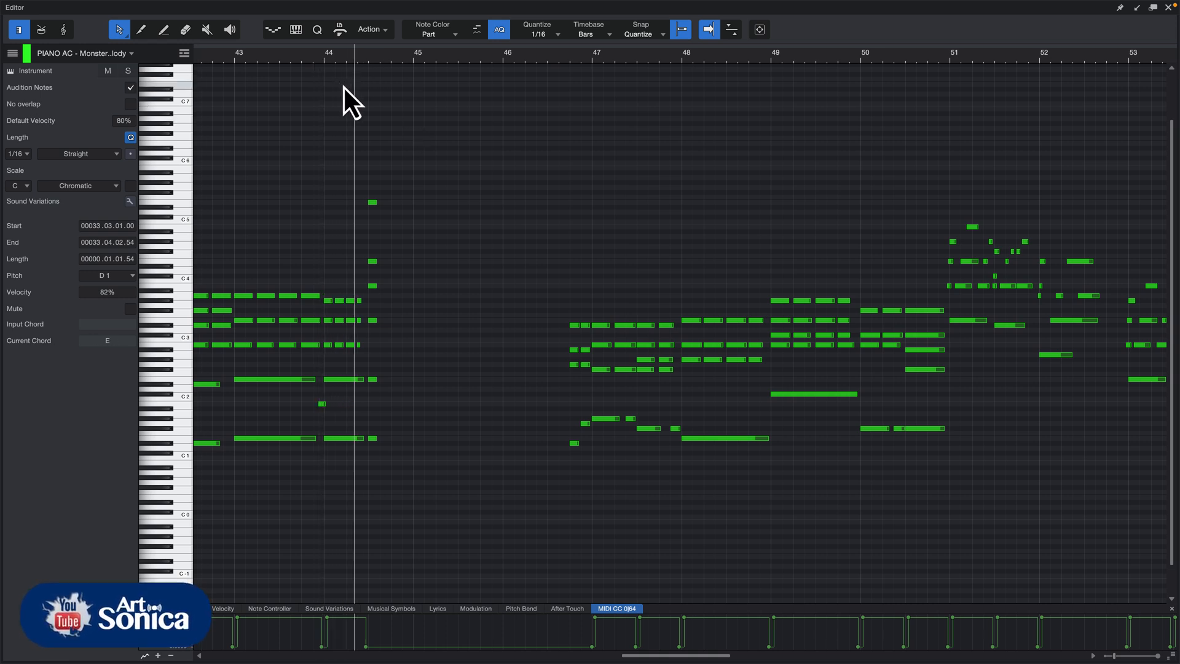
key(space)
drag(365, 178, 380, 431)
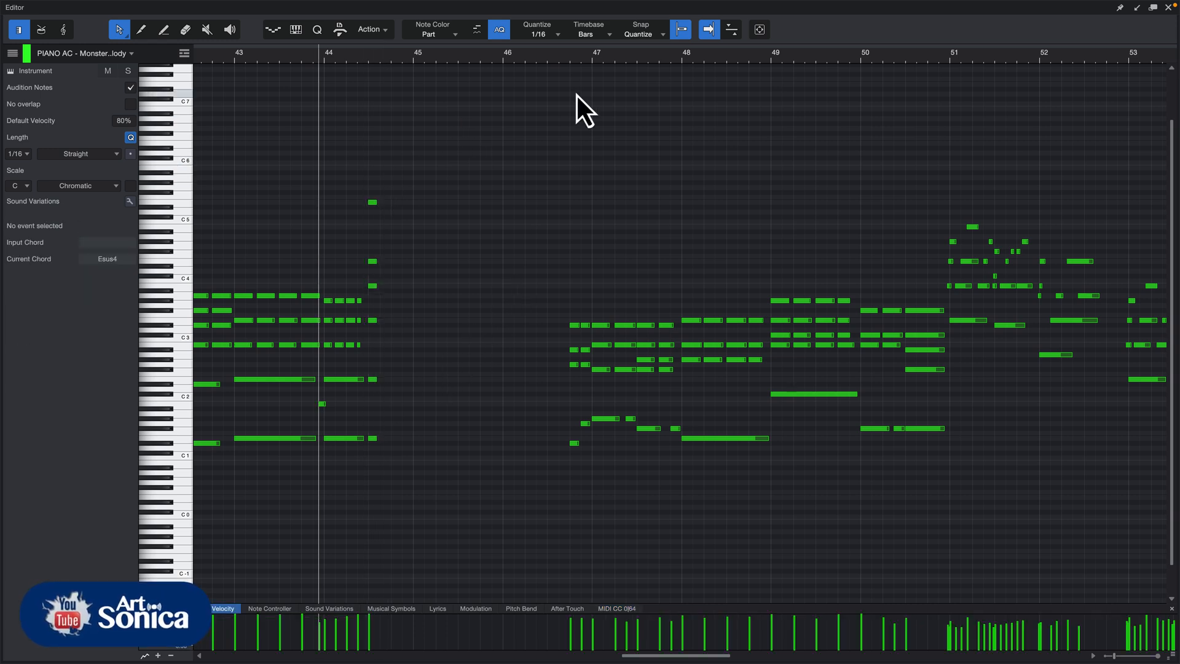
Play the piano part from just before bar 45 through its ending, soloing it briefly from about bar 50 to bar 51.
click(404, 56)
key(space)
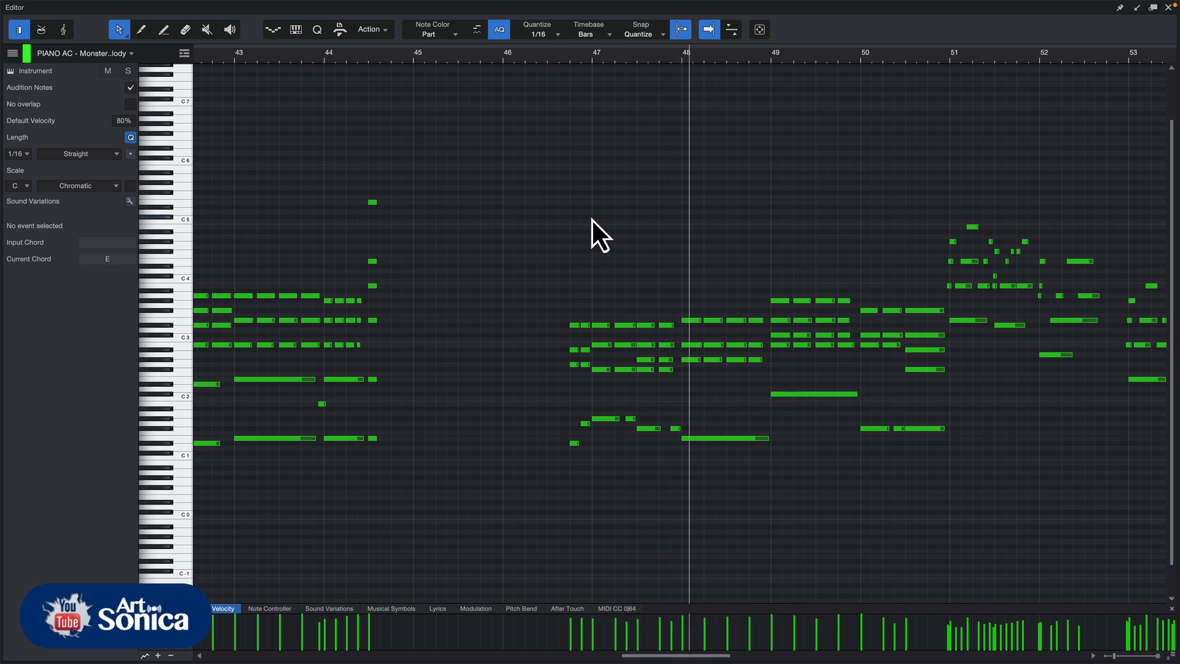
click(125, 70)
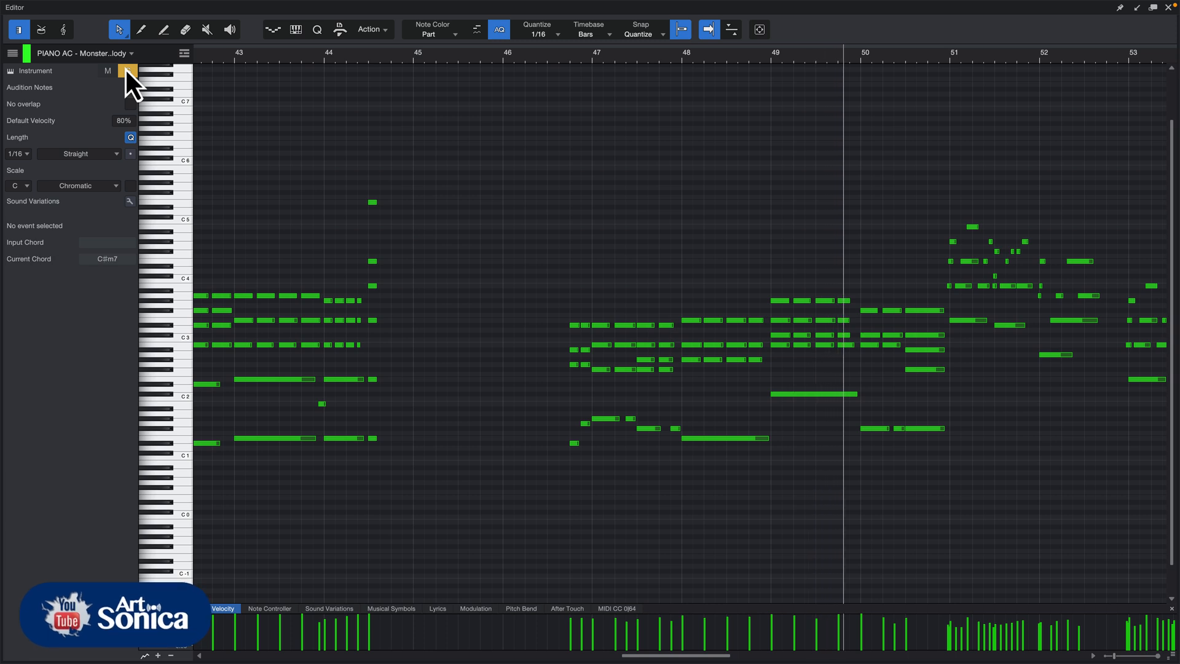
click(125, 70)
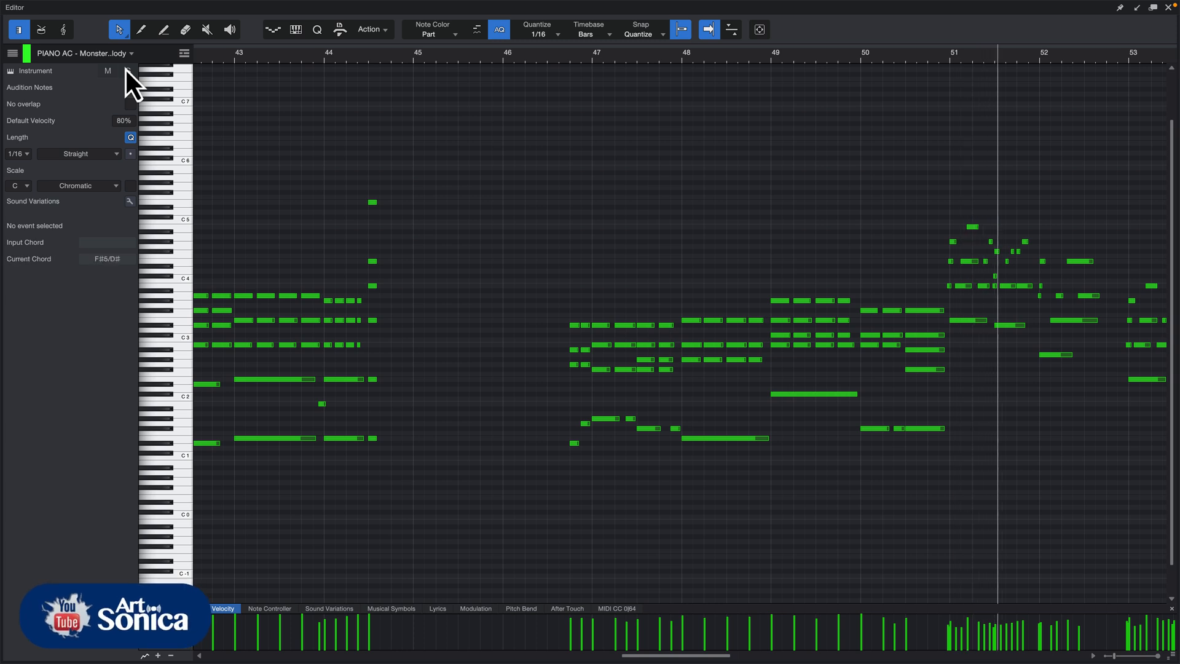
key(e)
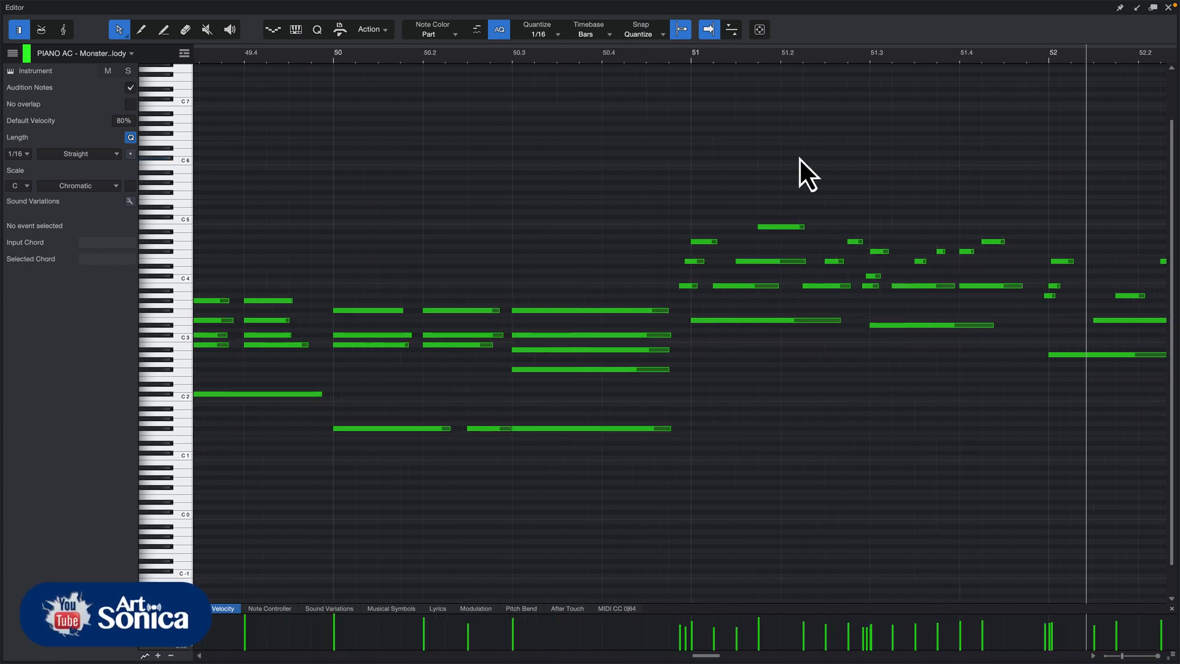
key(w)
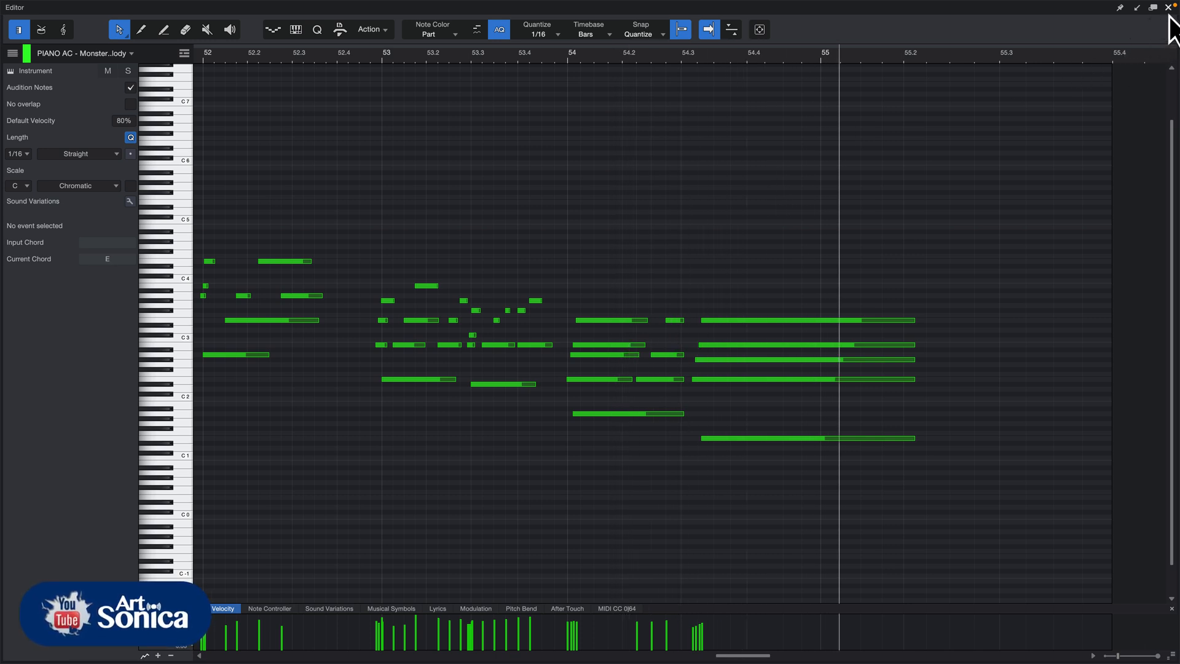
key(space)
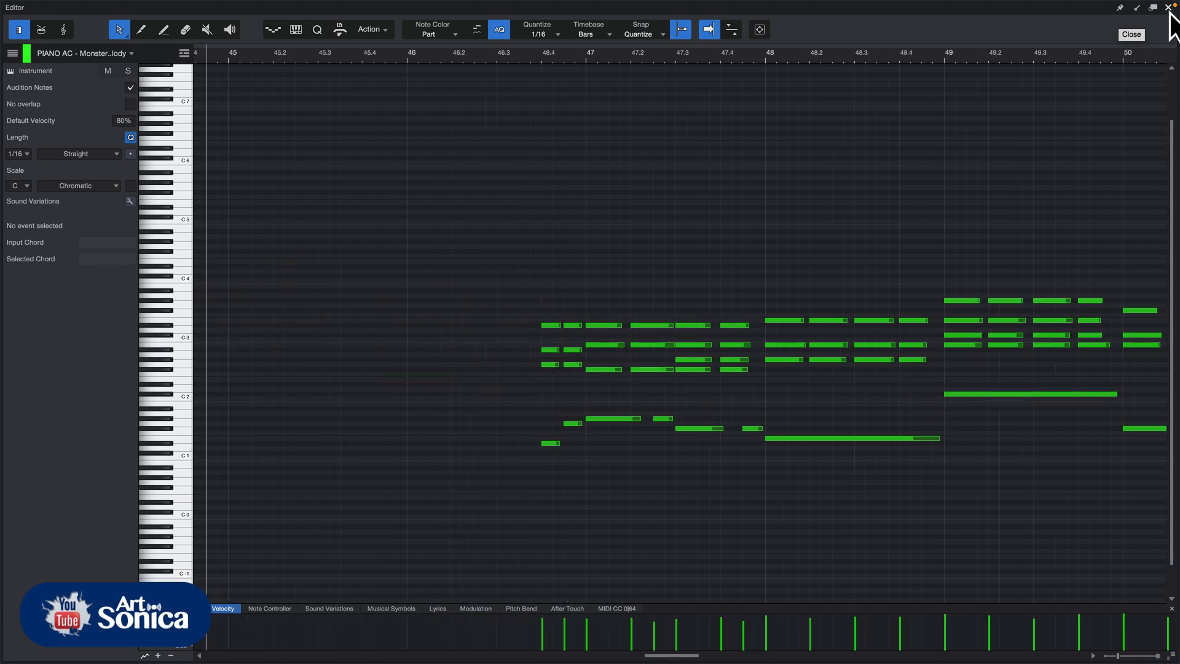
Close the piano editor, bring the guitar tracks into view, and place the playhead just before bar 4 in the arrangement.
click(1169, 8)
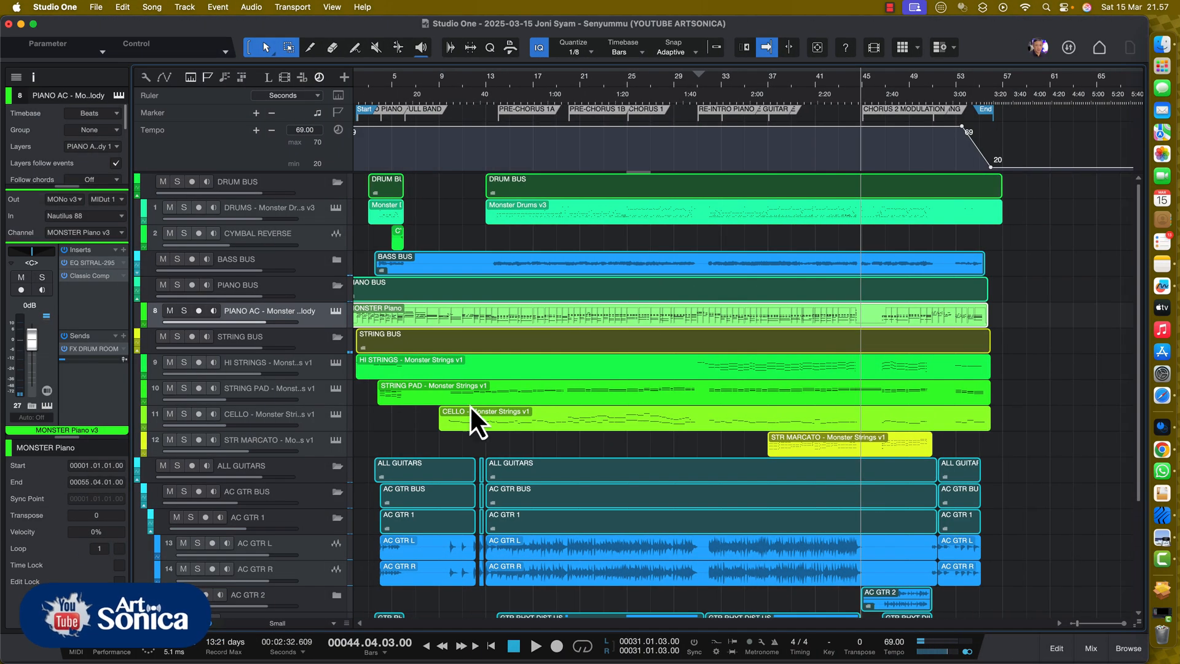
scroll(441, 406, down, 5)
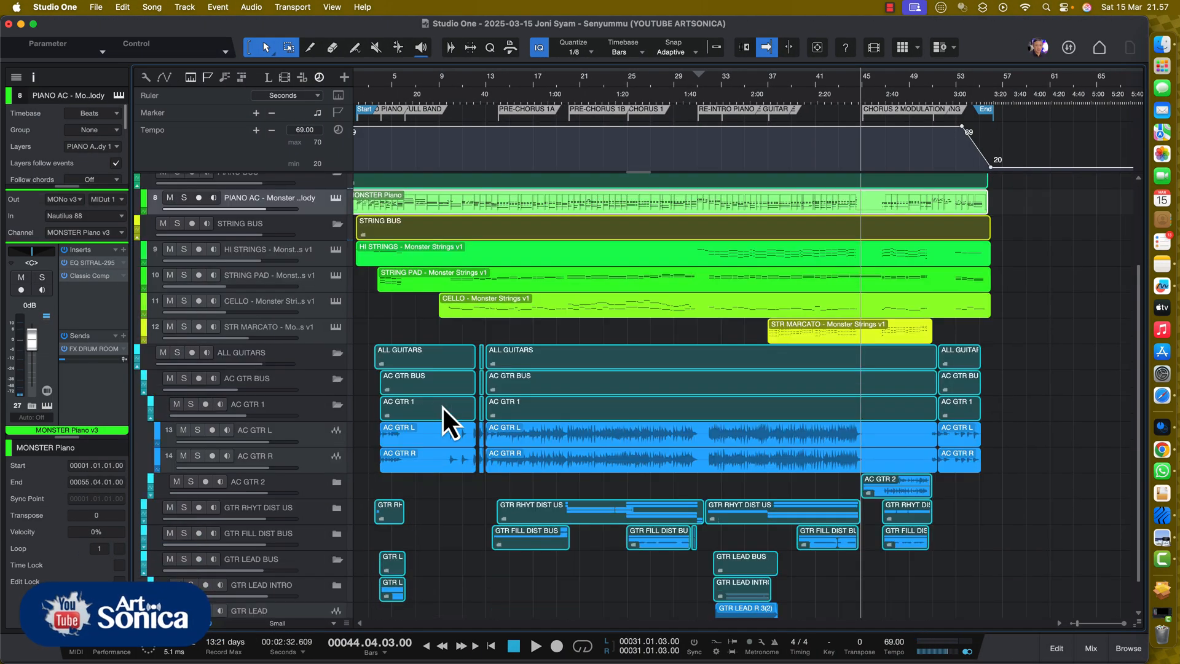
scroll(441, 406, up, 2)
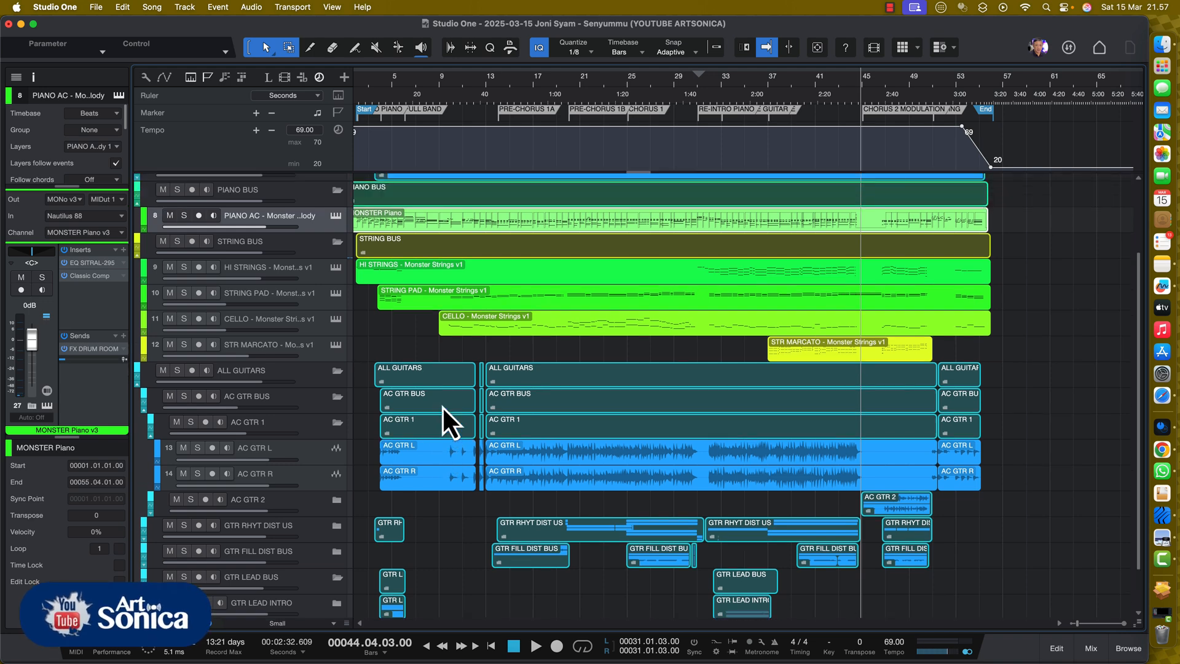
scroll(441, 406, down, 3)
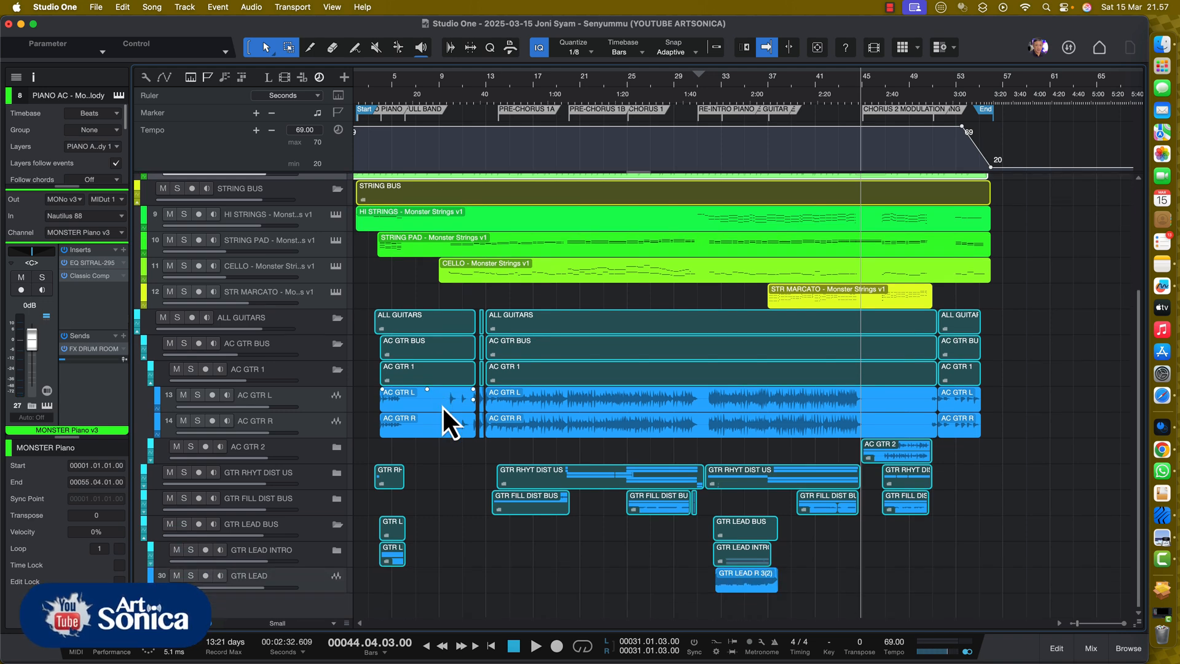
click(375, 92)
key(e)
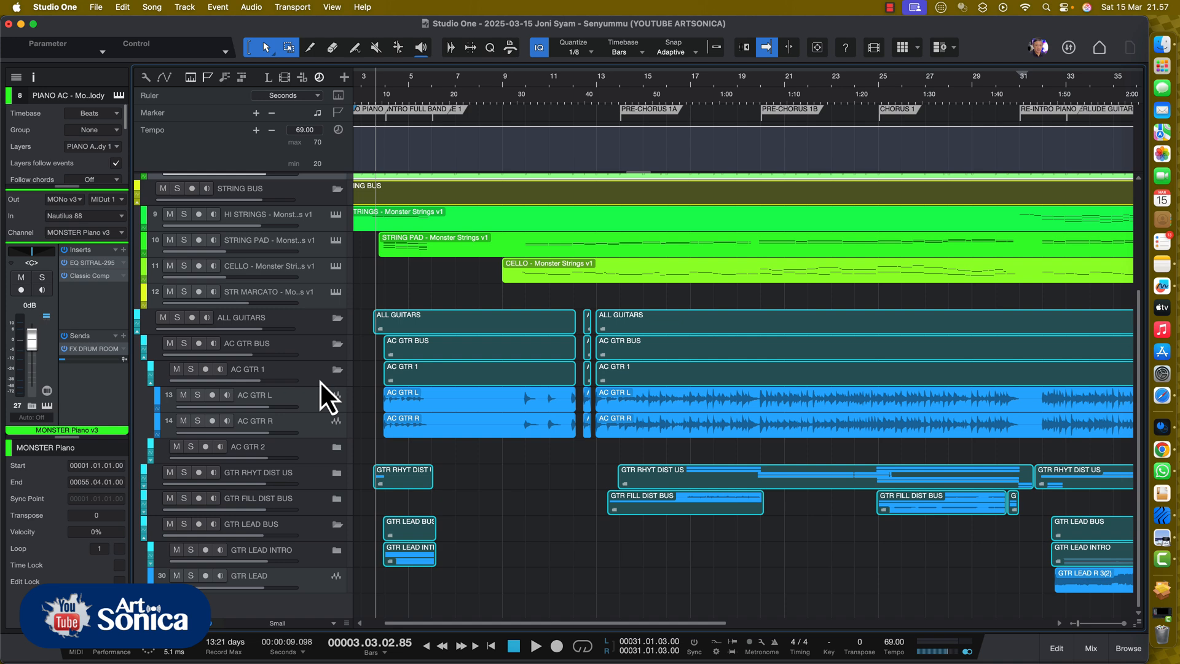
Solo the AC GTR L and AC GTR R tracks, play them from just before bar 4, and clear the remaining solo.
click(199, 397)
key(e)
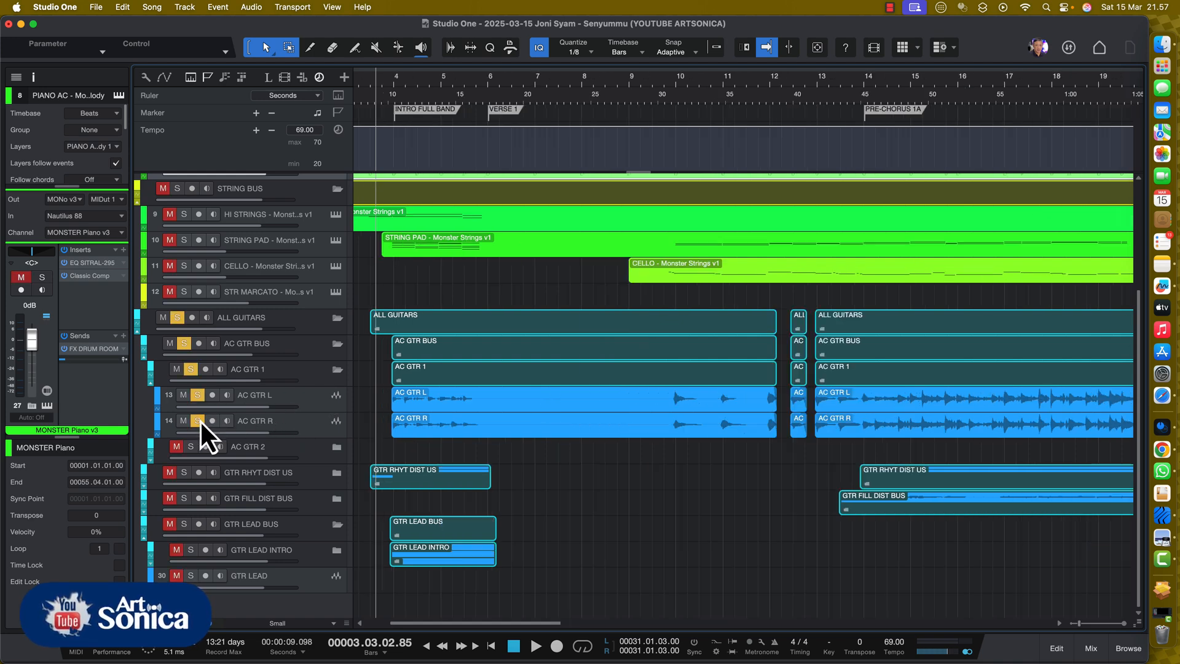
key(space)
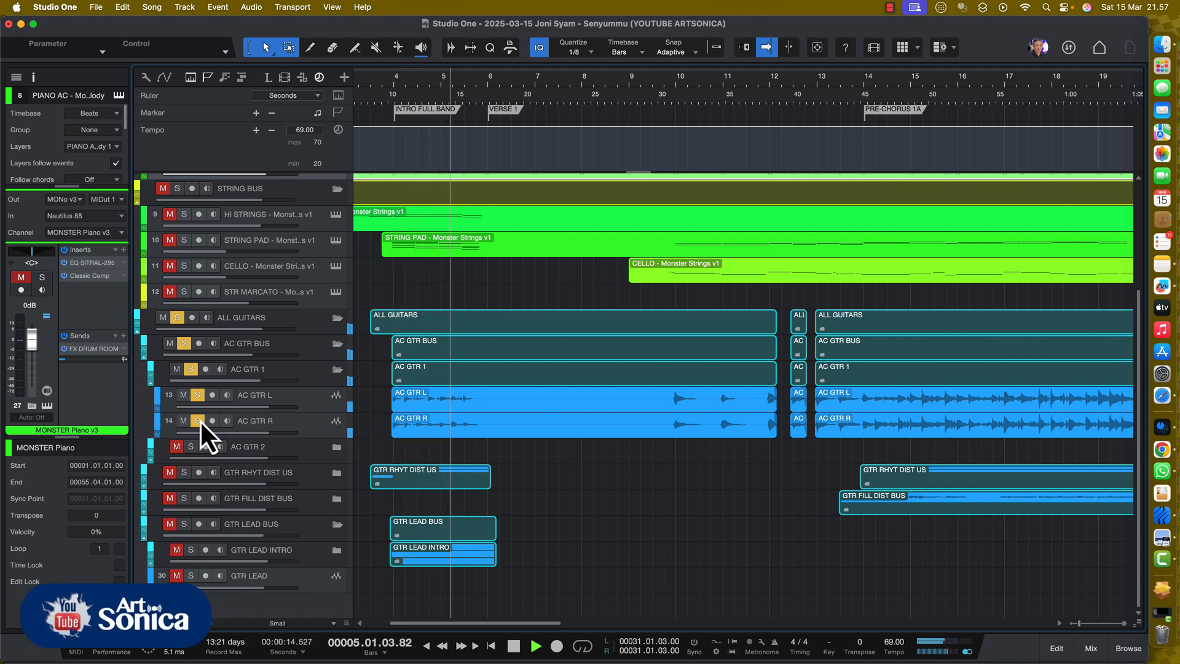
key(space)
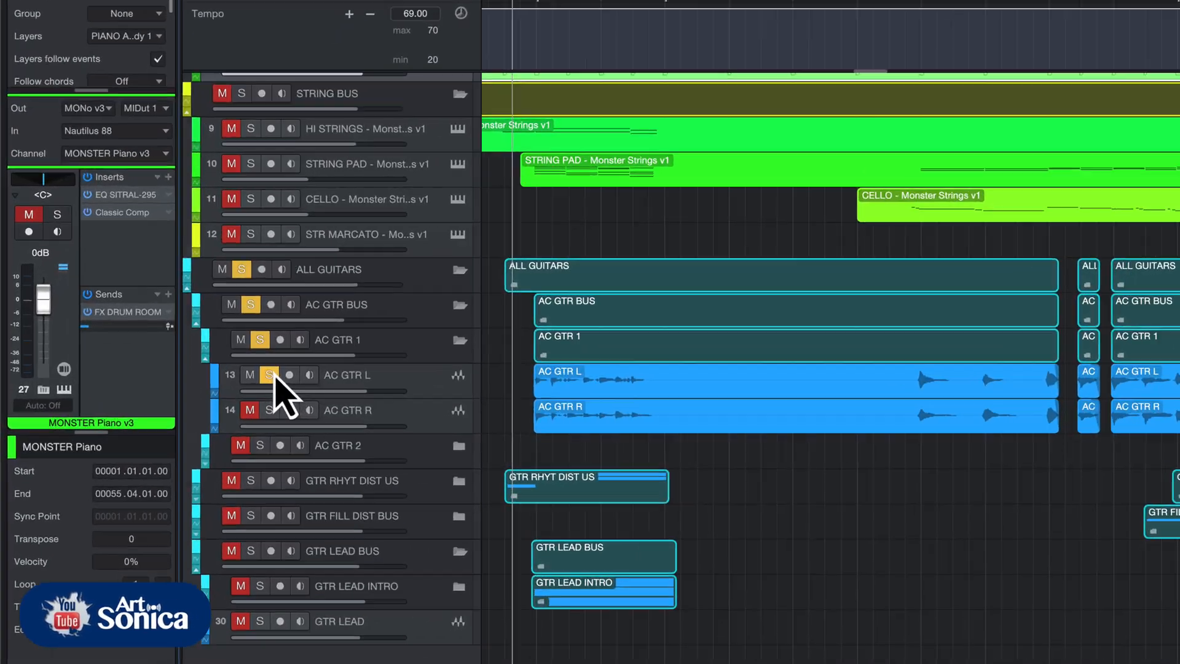
click(269, 375)
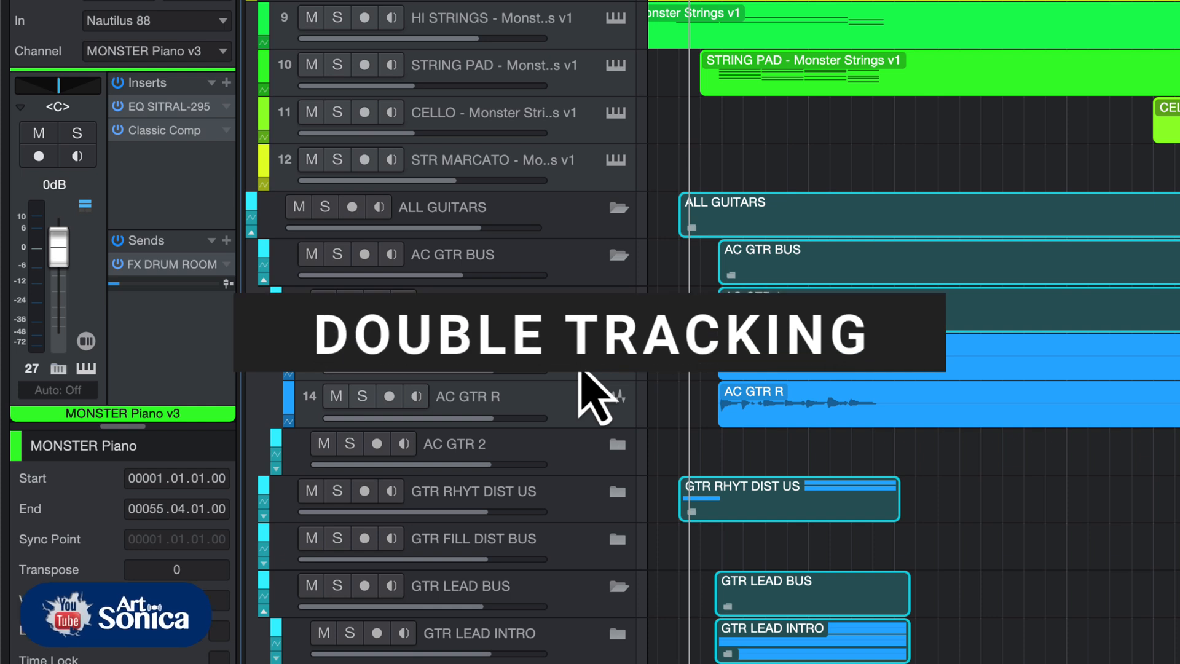
Select AC GTR L, audition it soloed from just before bar 4, and turn its solo off.
click(581, 370)
click(362, 348)
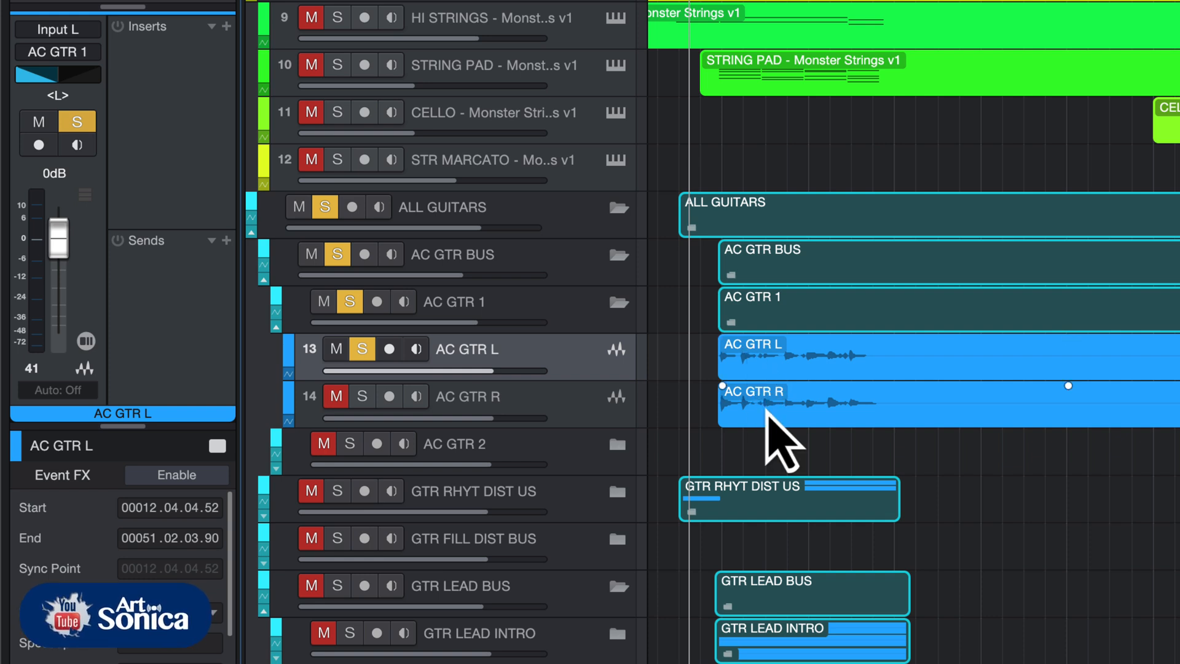
key(space)
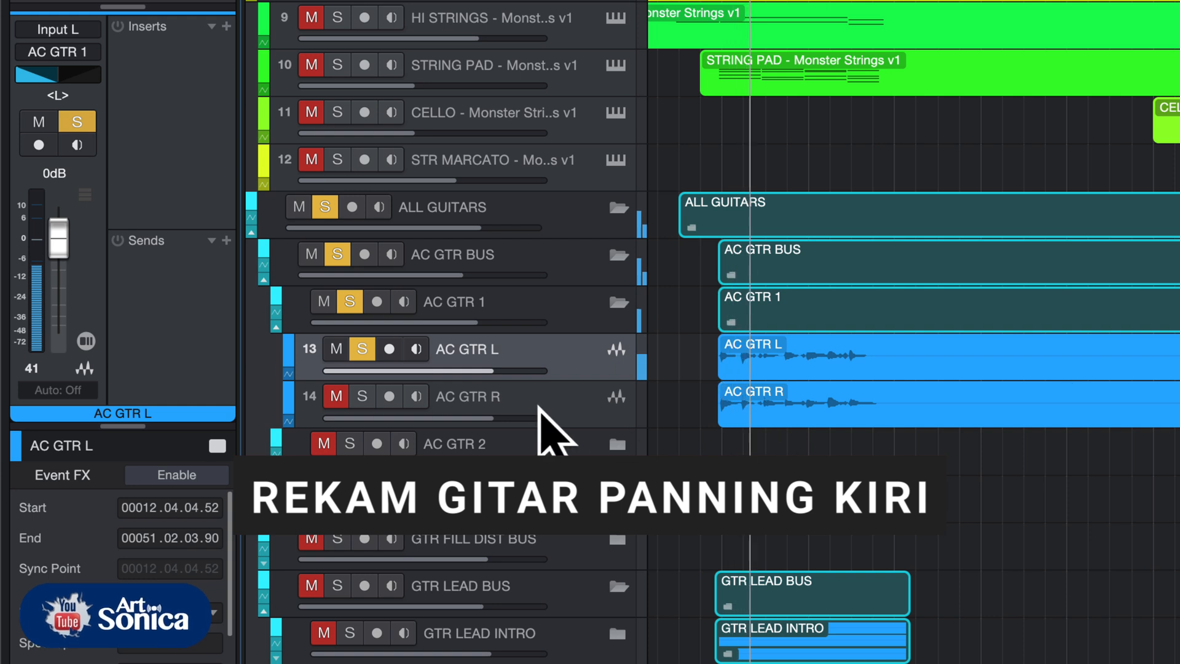
key(space)
click(362, 349)
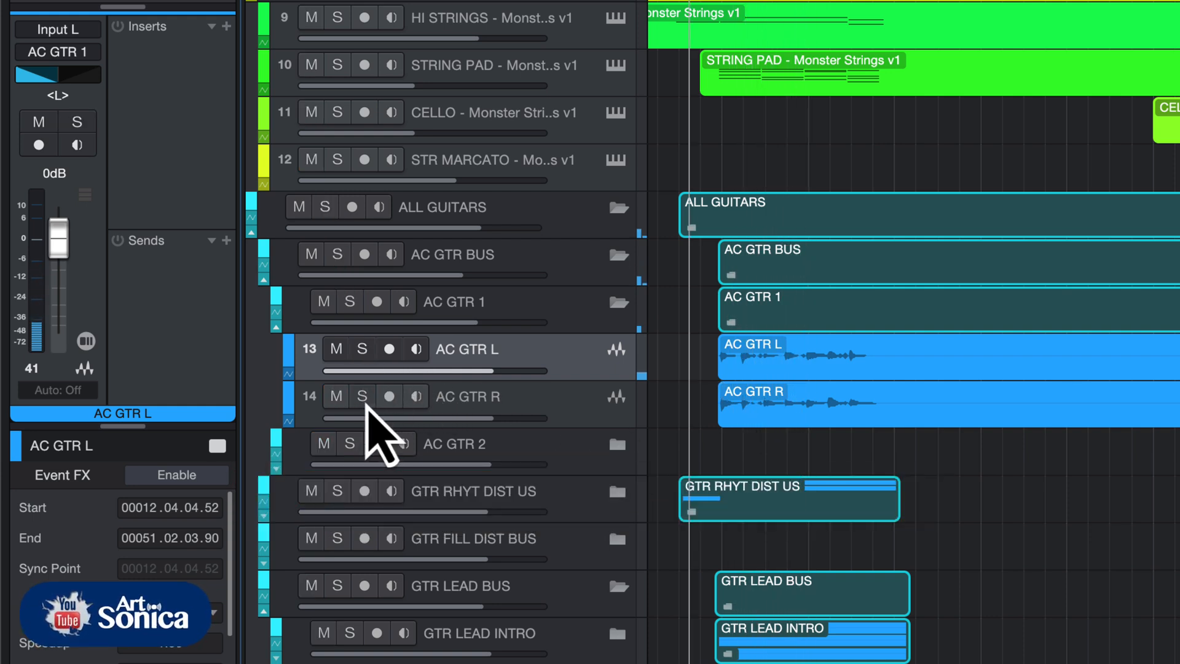
Solo AC GTR R and listen to it alone from just before bar 4.
click(362, 396)
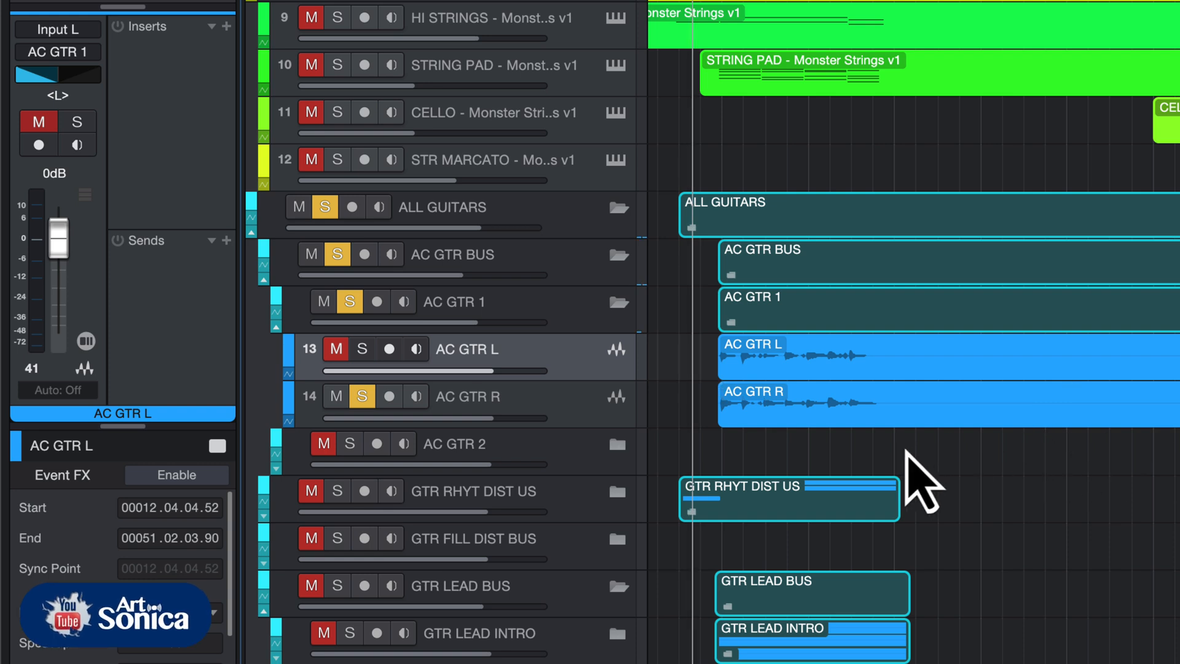
key(space)
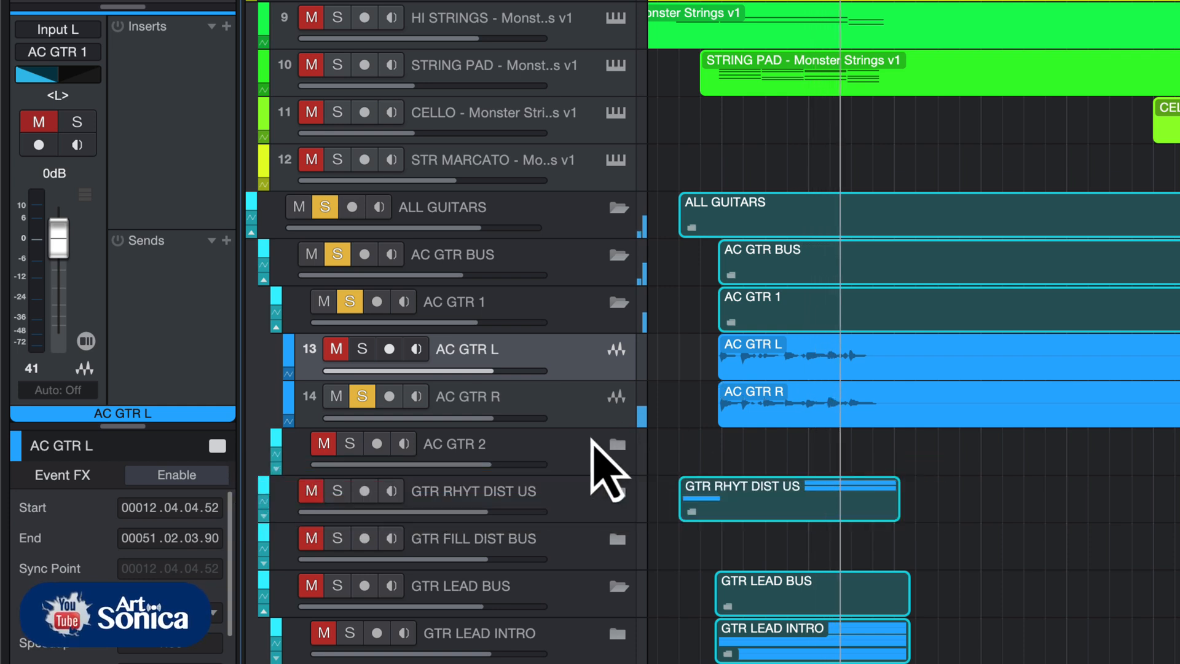
key(space)
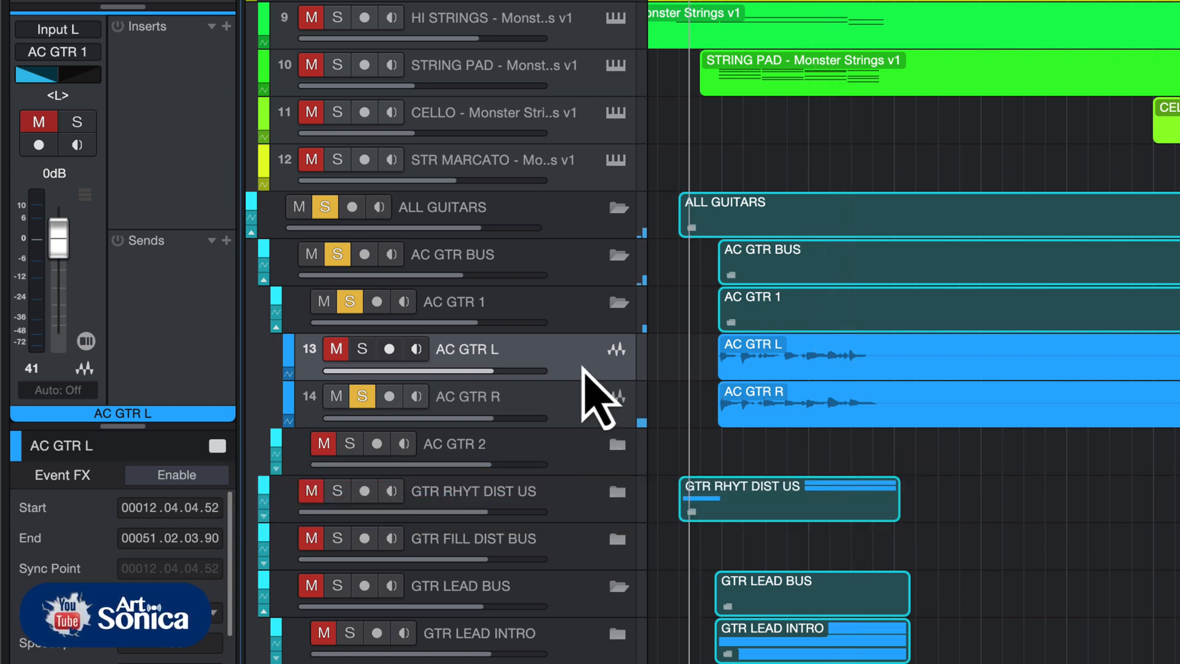
Solo AC GTR L and AC GTR R together and enlarge the height of both tracks.
shift+click(528, 393)
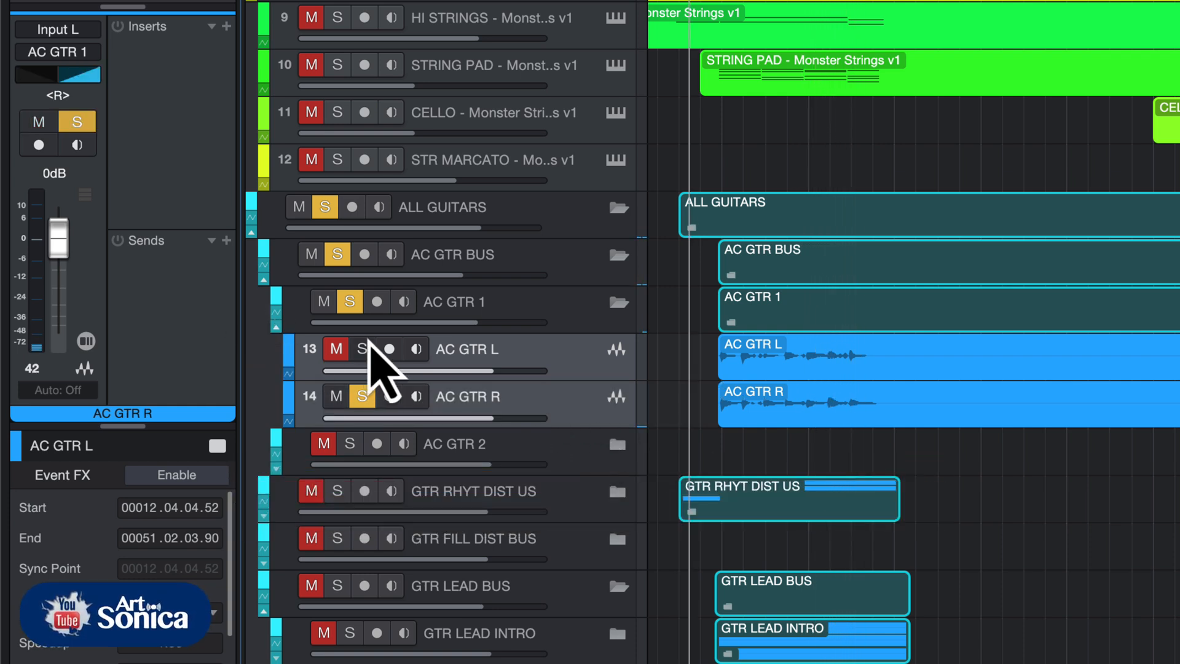
click(362, 349)
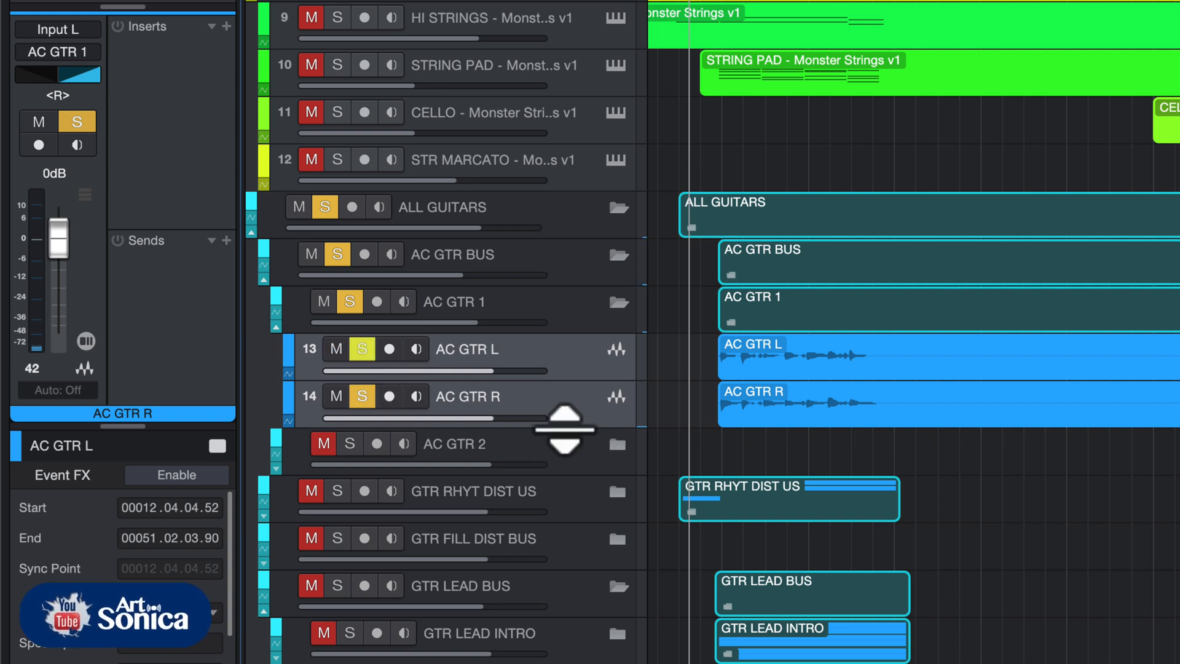
drag(564, 429, 564, 488)
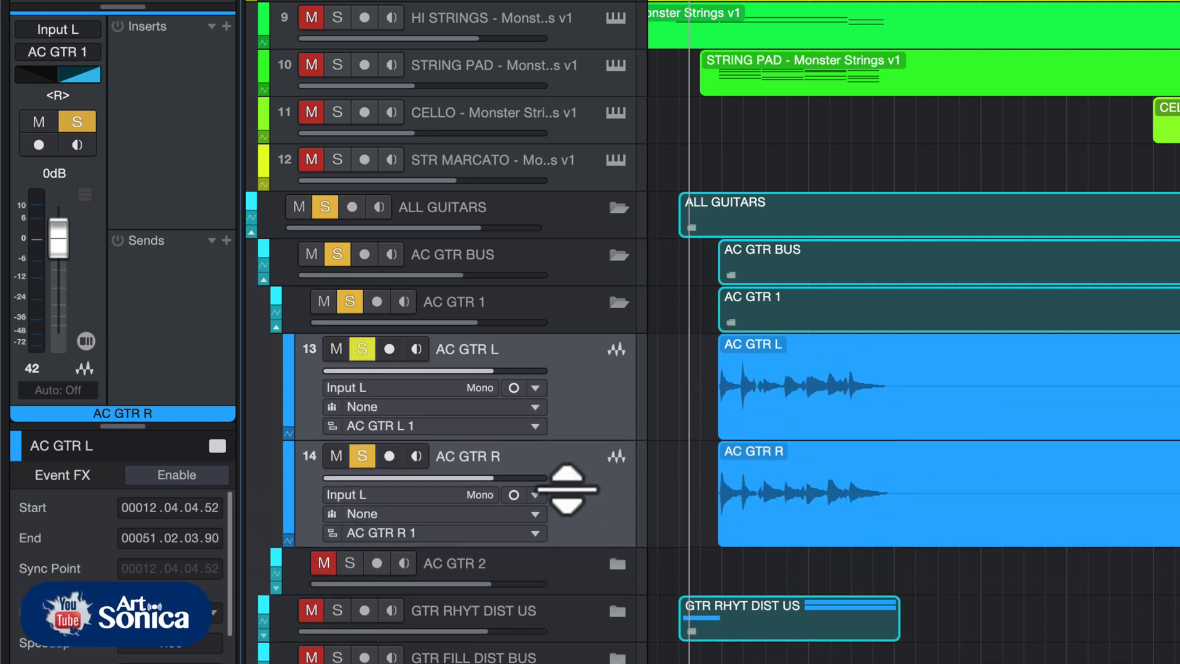
Listen to both acoustic guitars in the full-band intro and again from just before bar 10.
key(e)
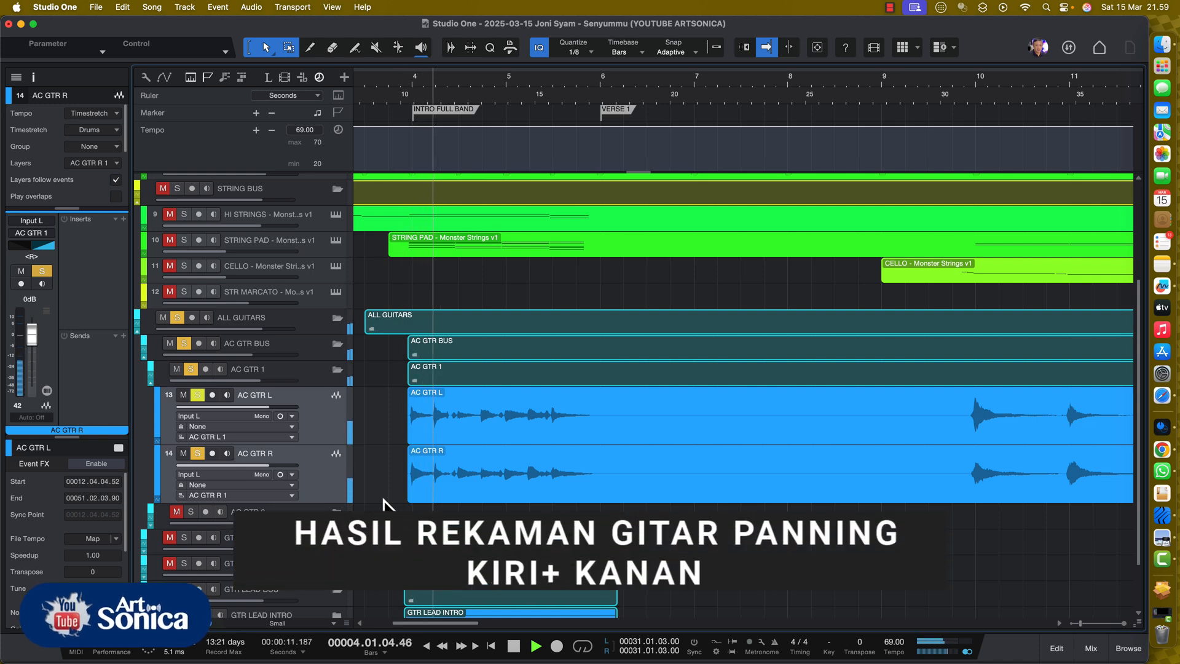
key(w)
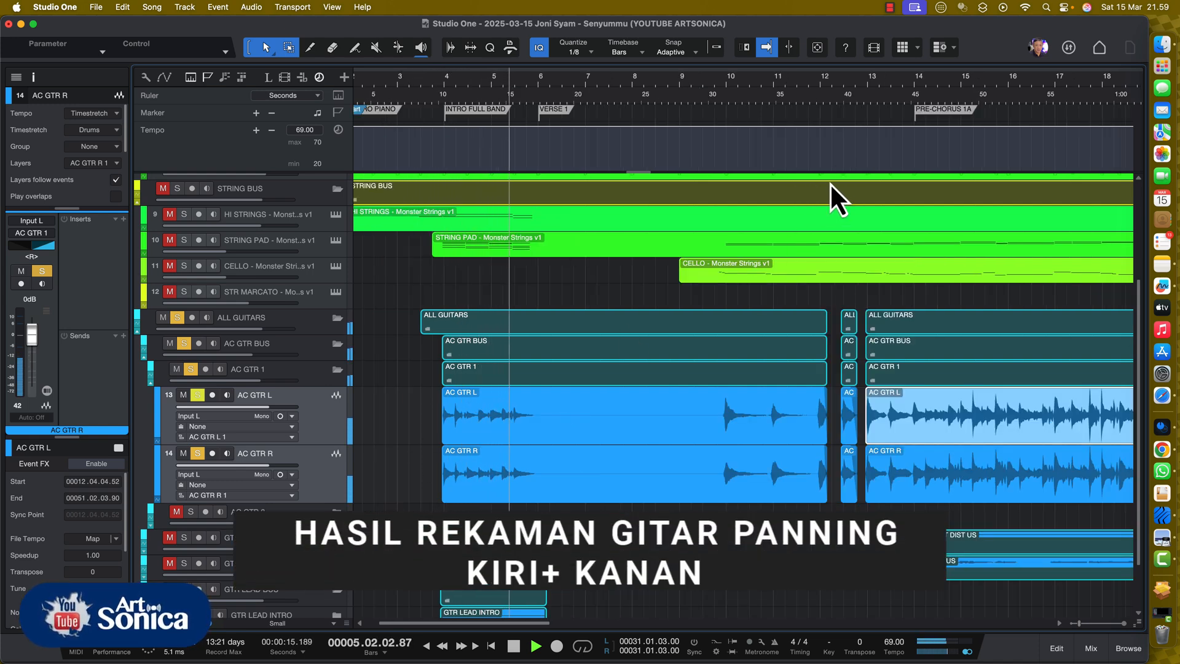
click(724, 81)
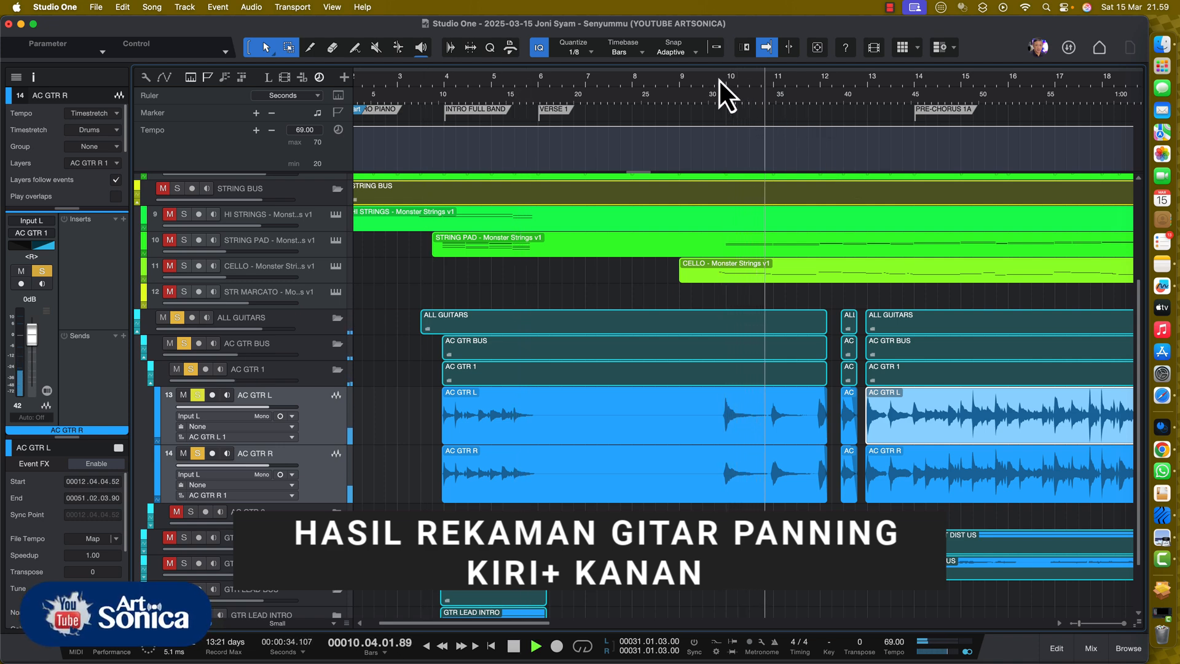
key(space)
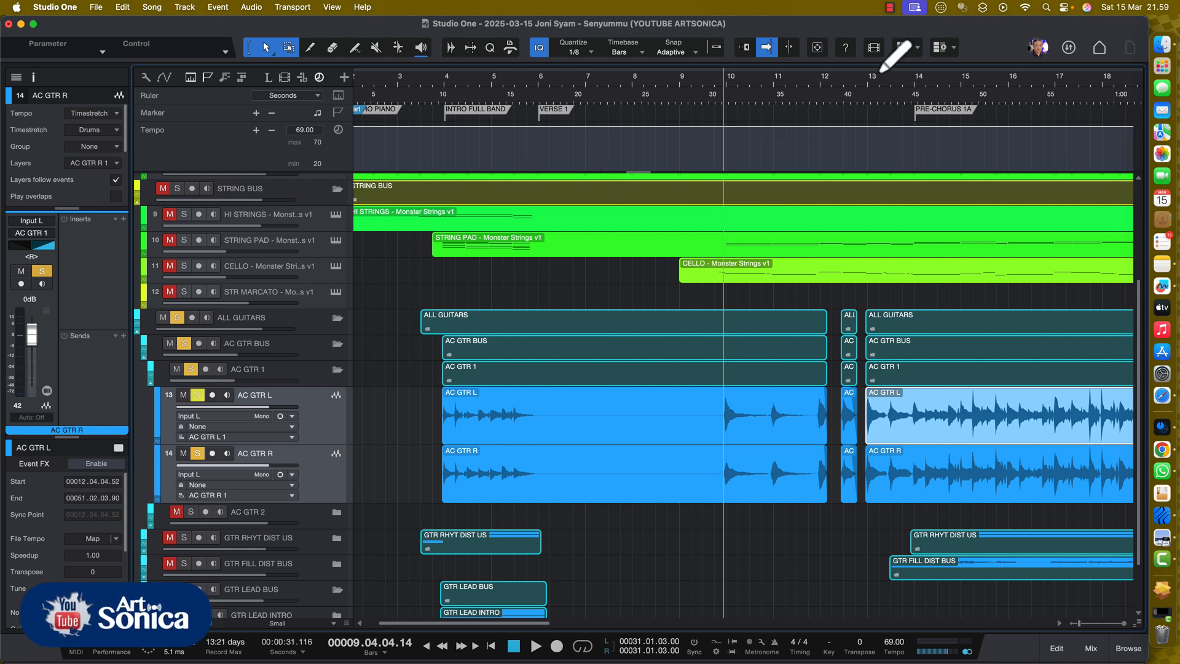
Play the acoustic guitar pair from bar 13 into the PRE-CHORUS 1A section.
click(876, 80)
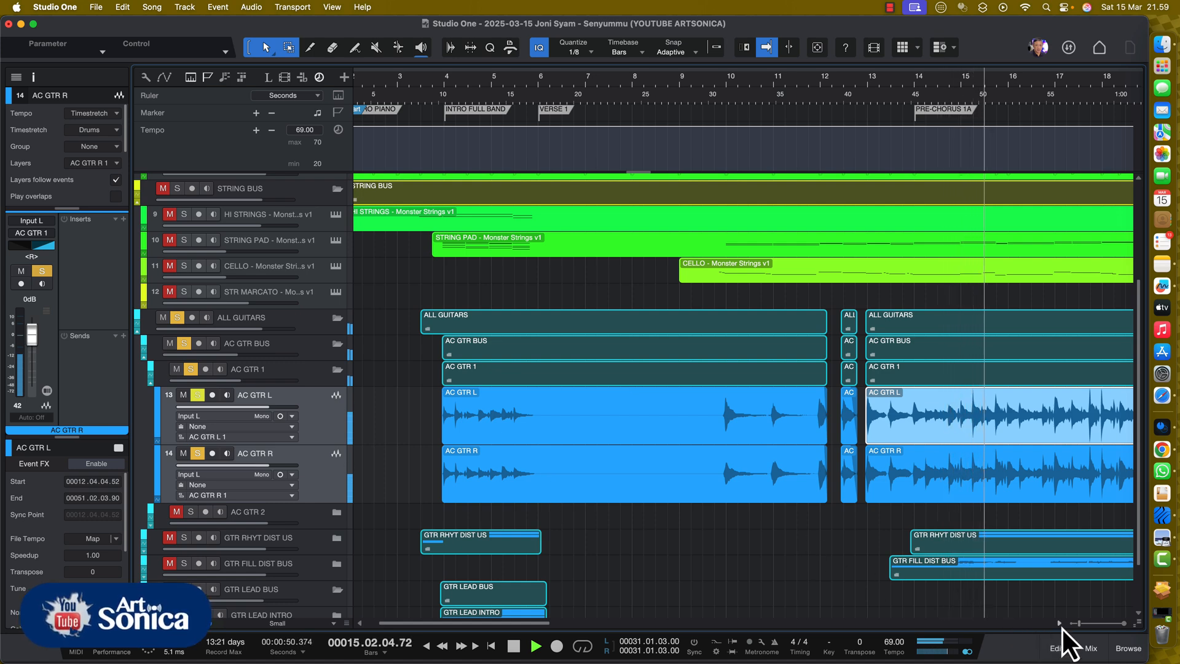
scroll(1061, 627, right, 10)
scroll(1061, 627, right, 10)
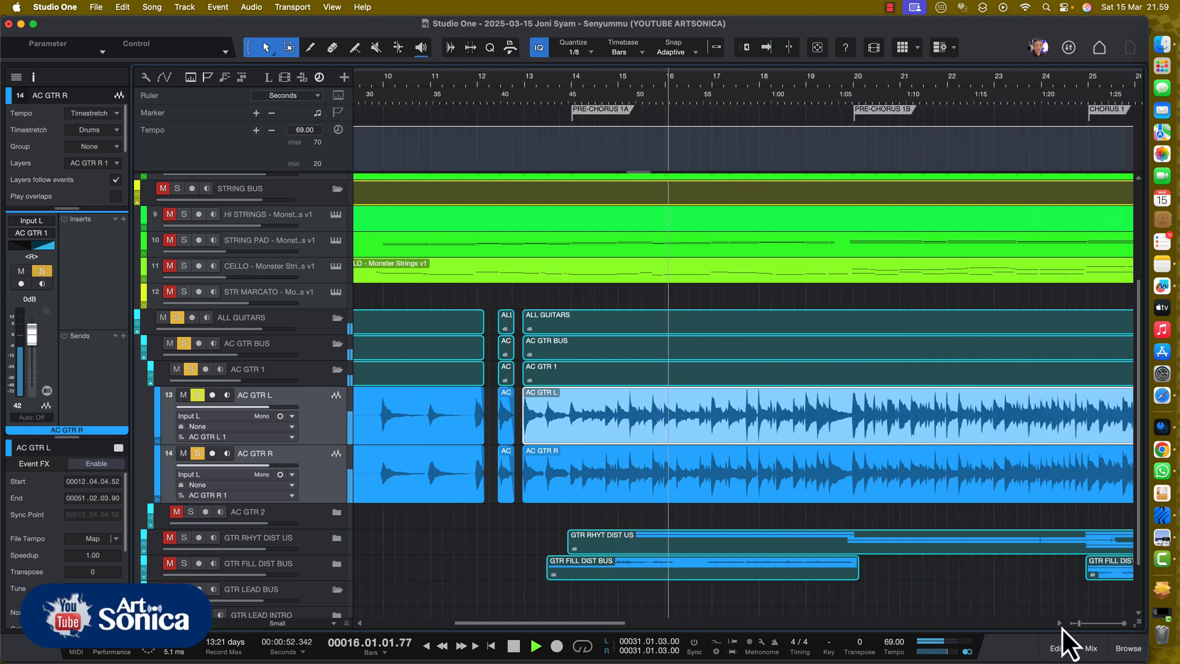
key(f)
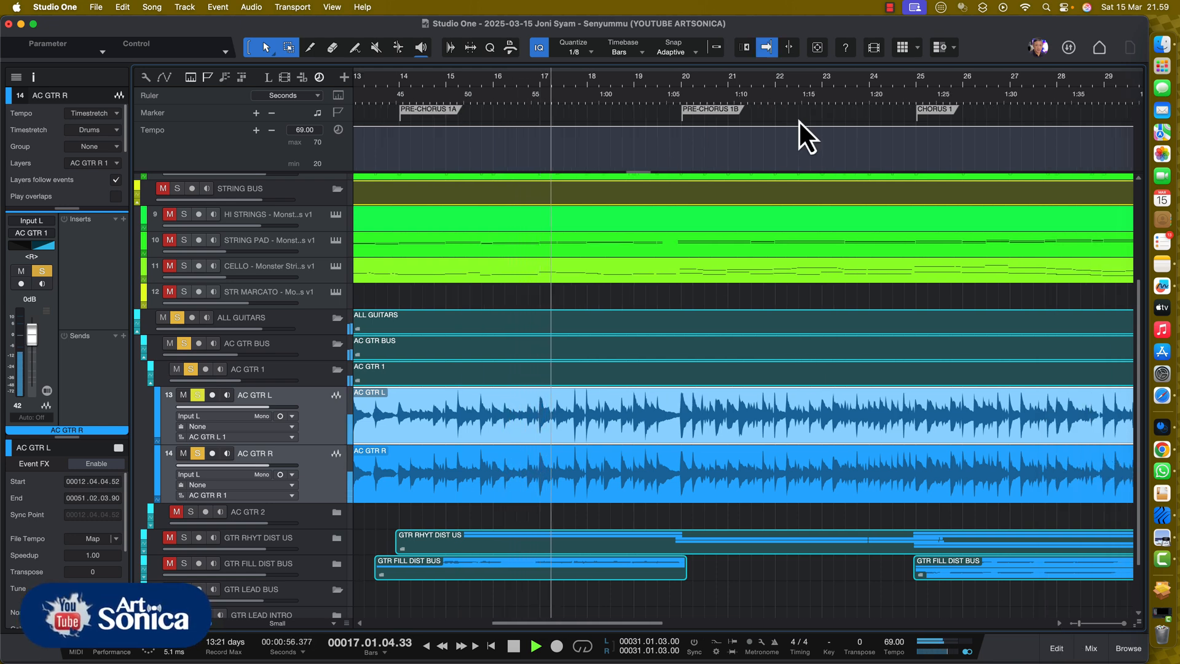
key(space)
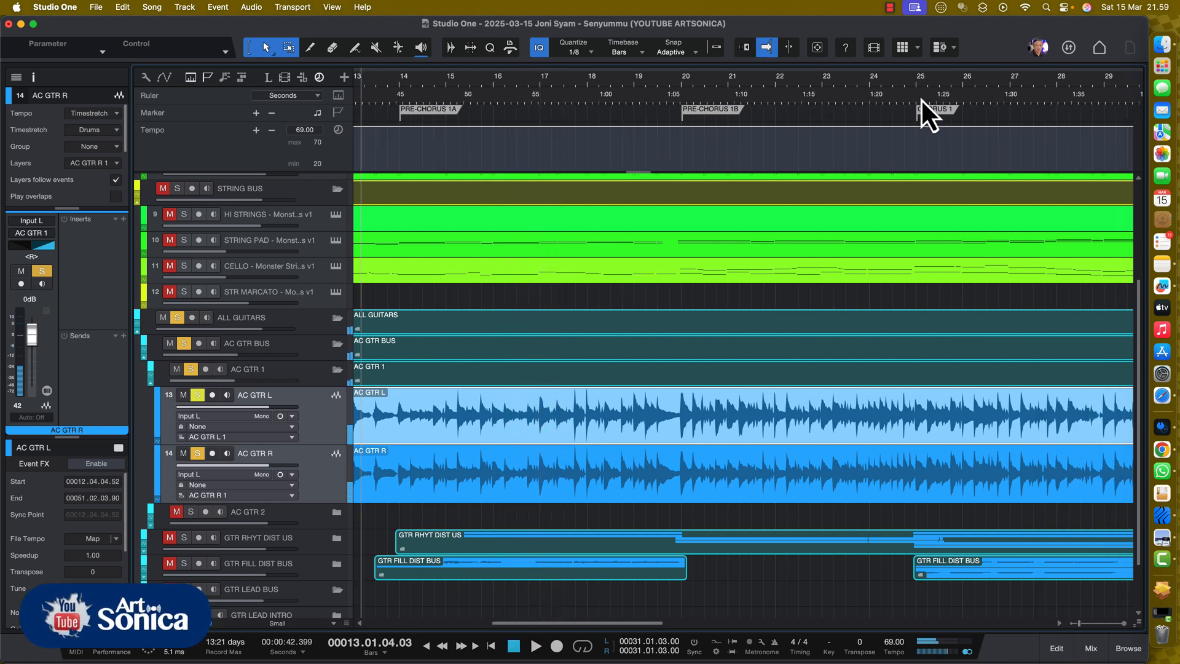
Play the acoustic guitar pair from just before bar 25 at CHORUS 1 and bring the following sections into view.
click(915, 87)
key(space)
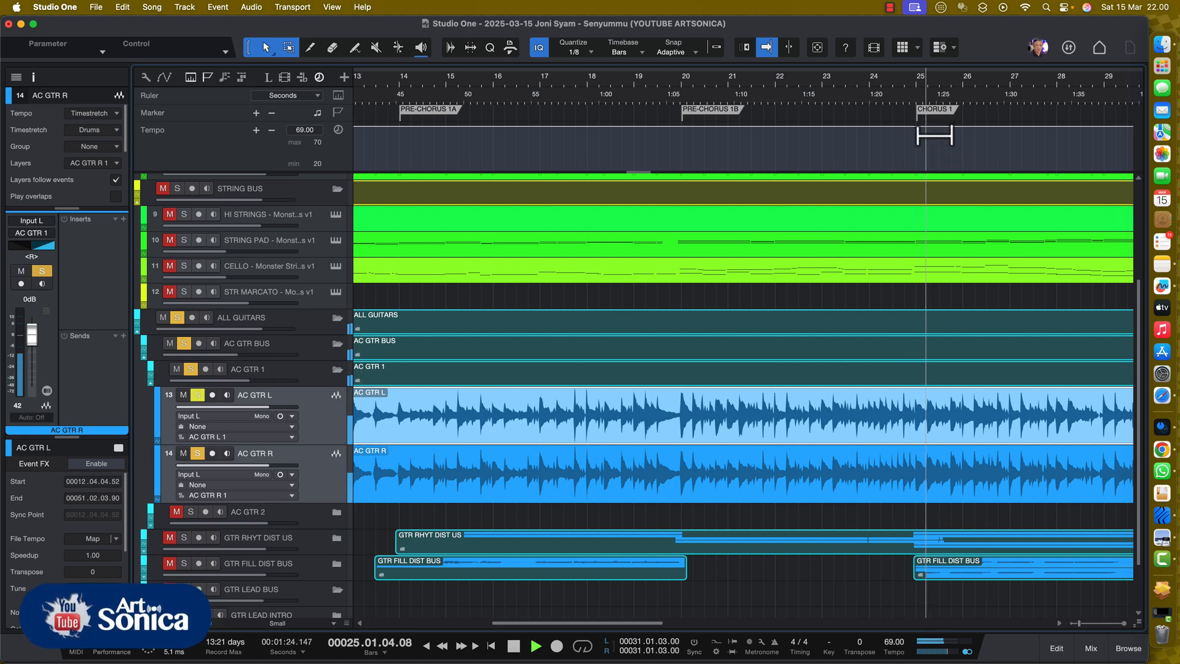
key(space)
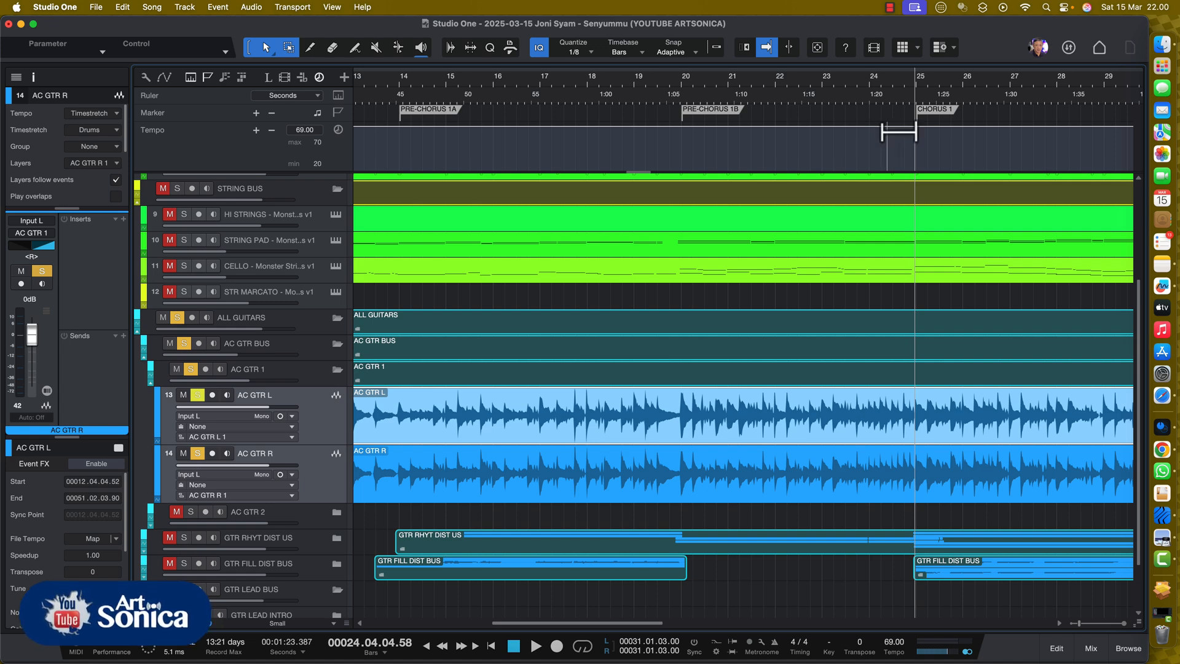
key(w)
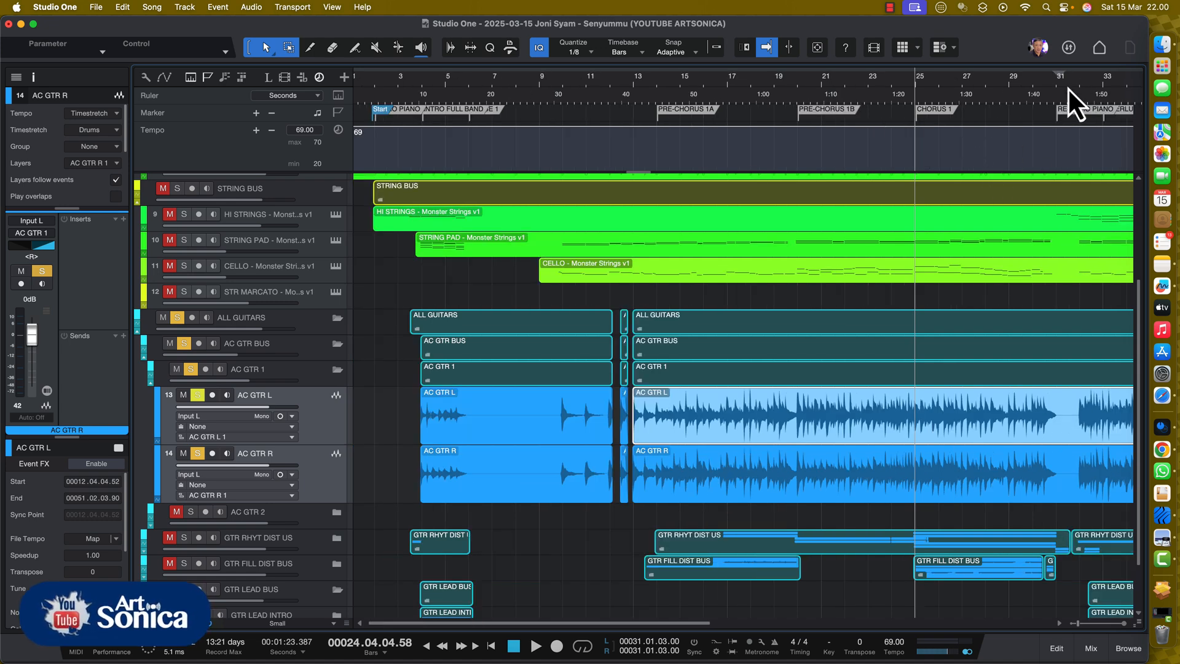
Play the soloed acoustic guitar pair from just after the start of bar 30 at the end of CHORUS 1.
drag(1052, 85, 1044, 85)
click(1037, 85)
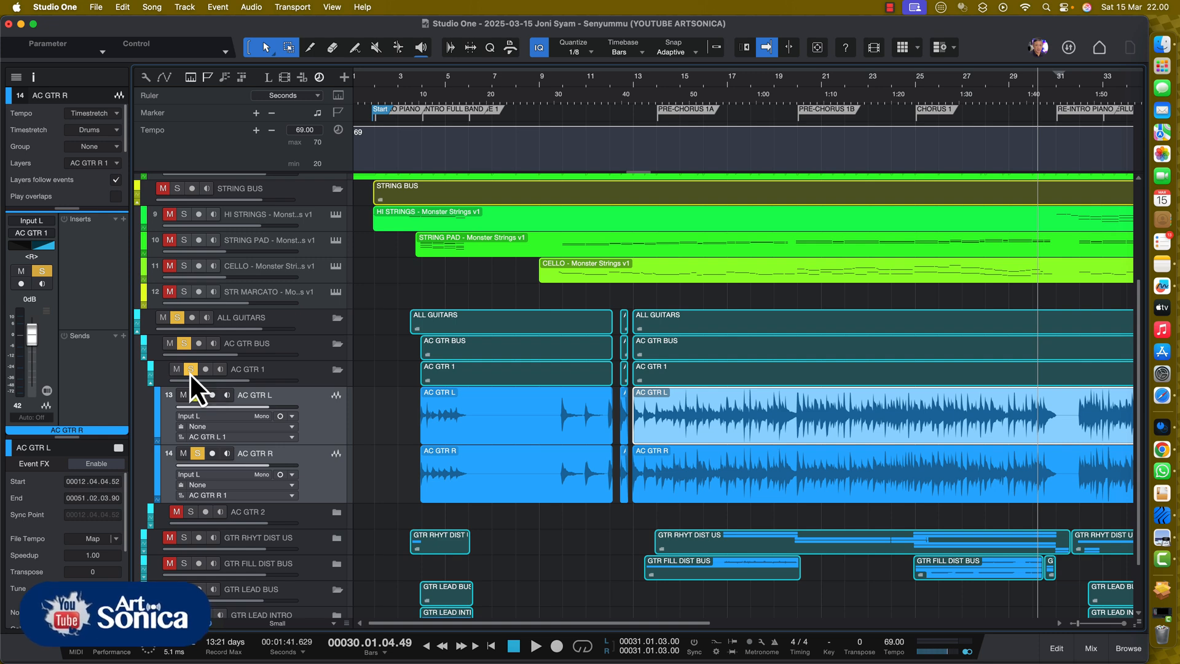
key(space)
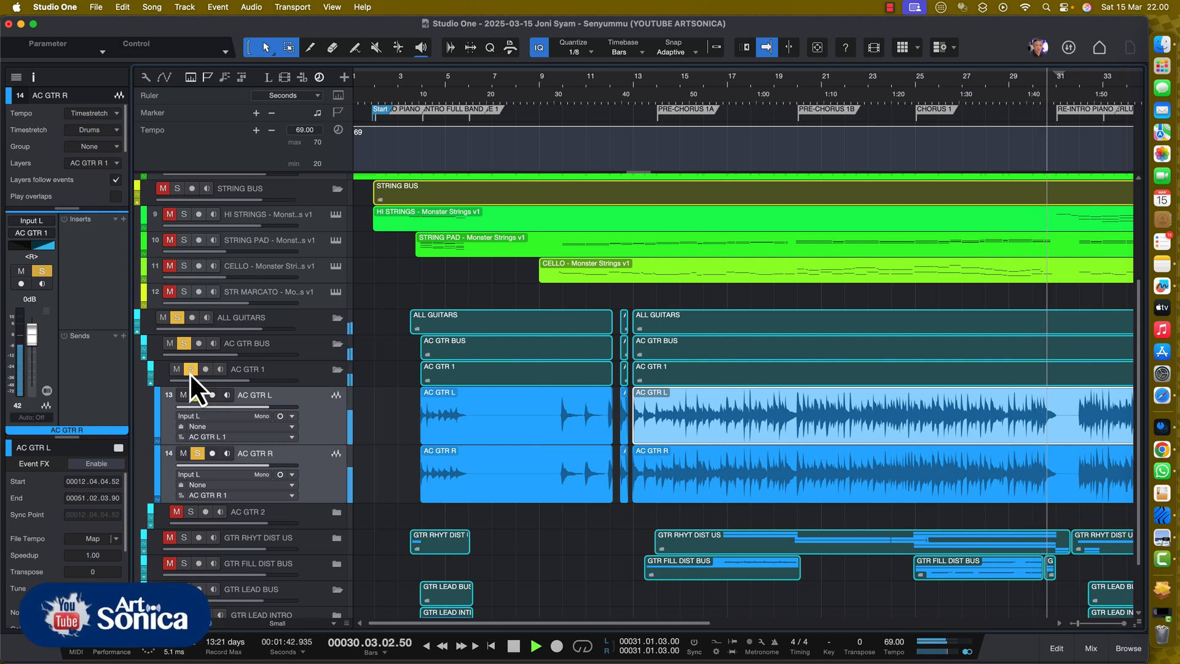
key(space)
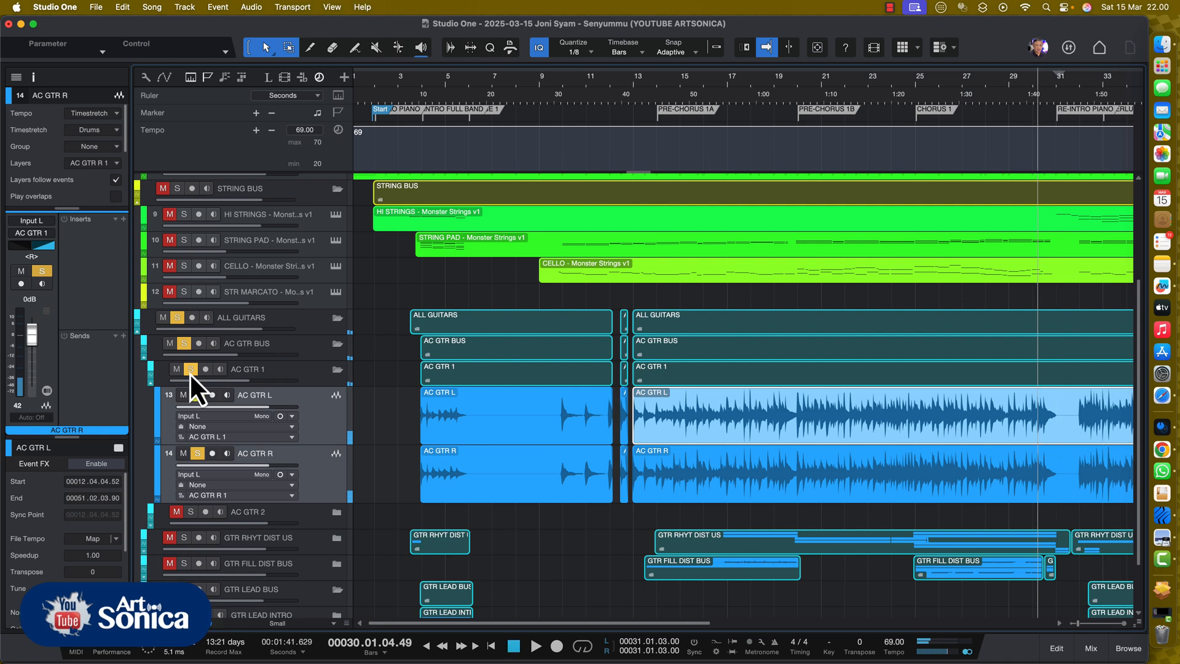
Clear the guitar solos and play the full arrangement from late in bar 29 through RE-INTRO PIANO to INTERLUDE GUITAR.
click(178, 320)
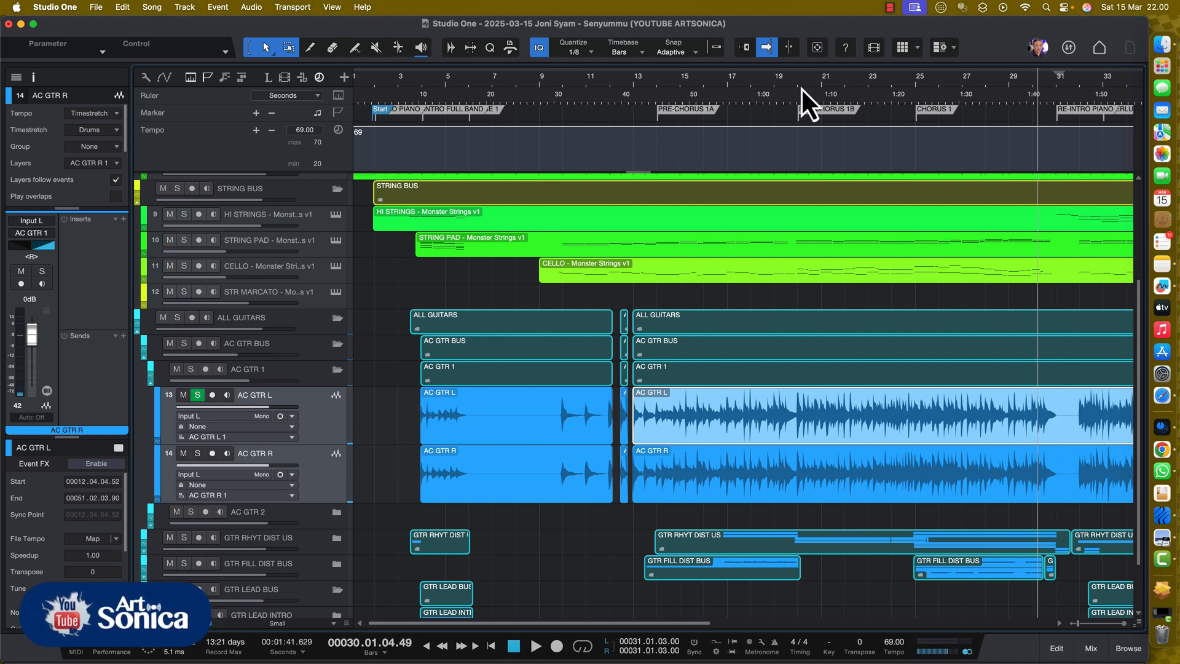
click(1027, 78)
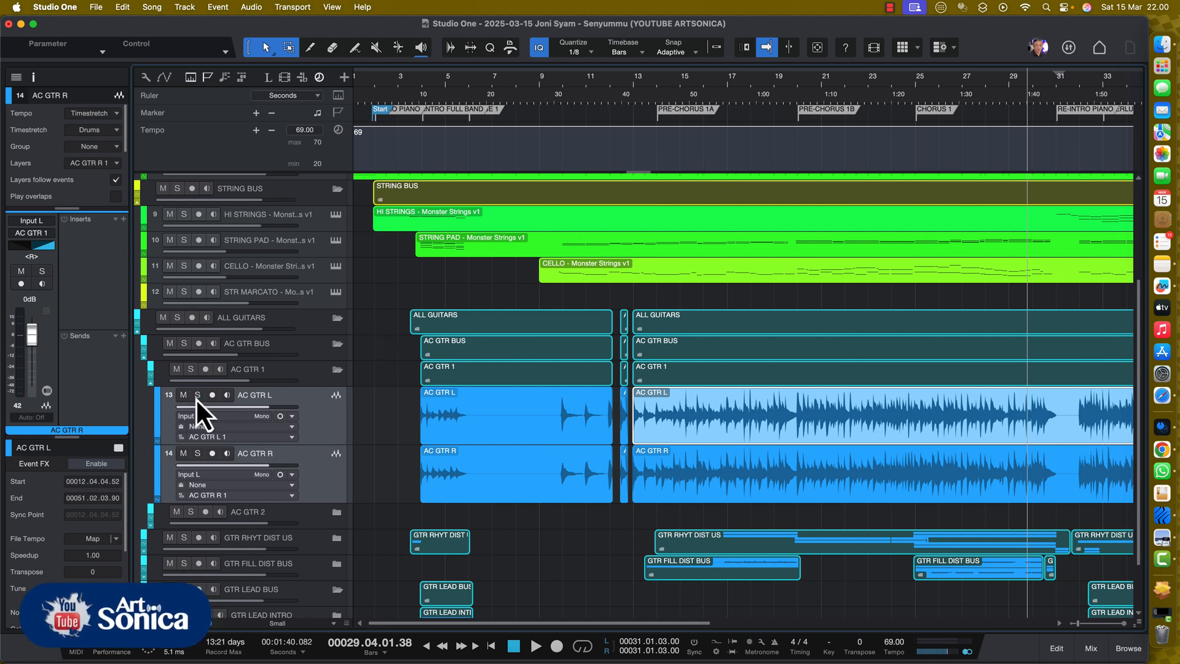
key(space)
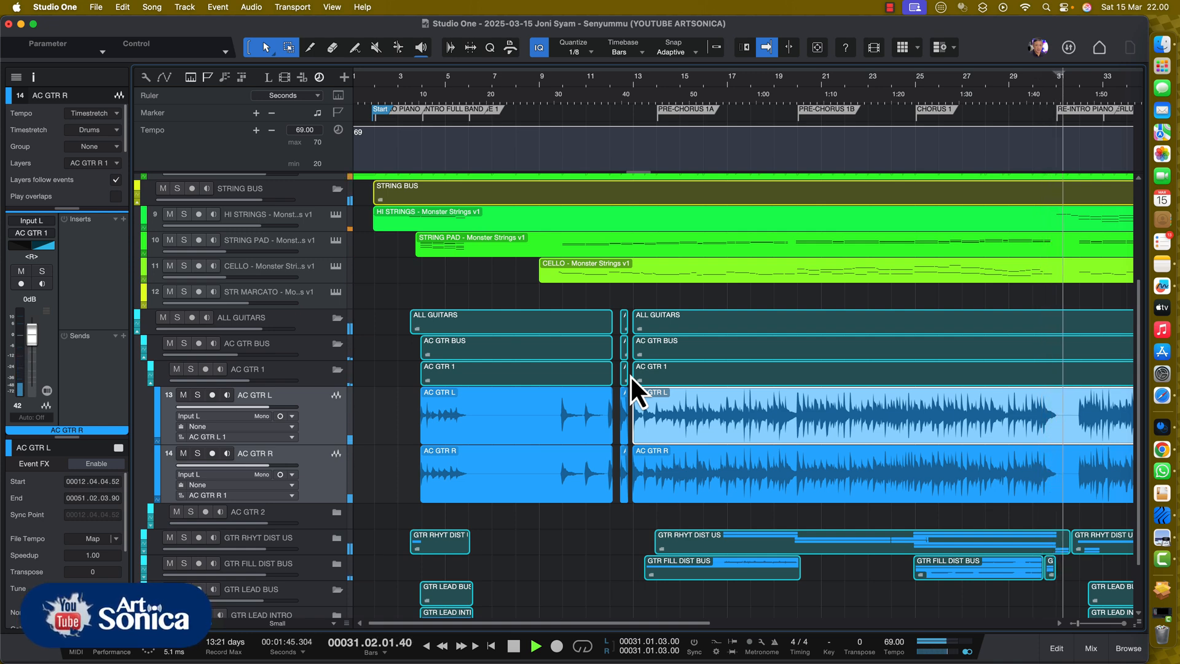
key(e)
key(space)
click(1061, 623)
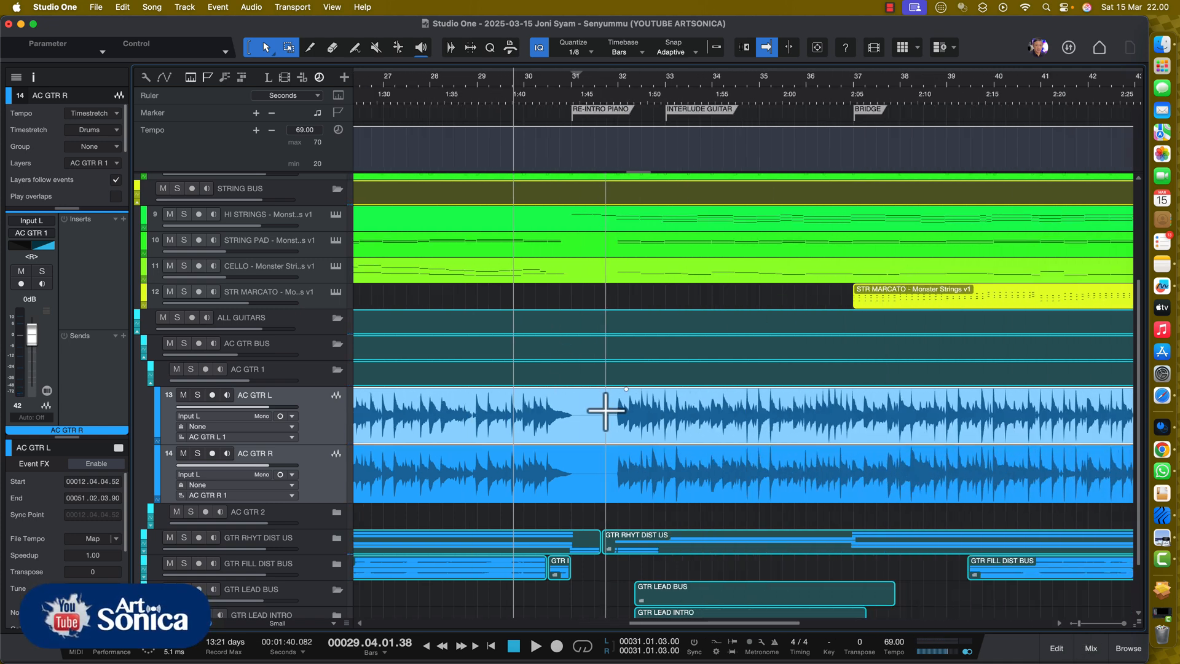
key(space)
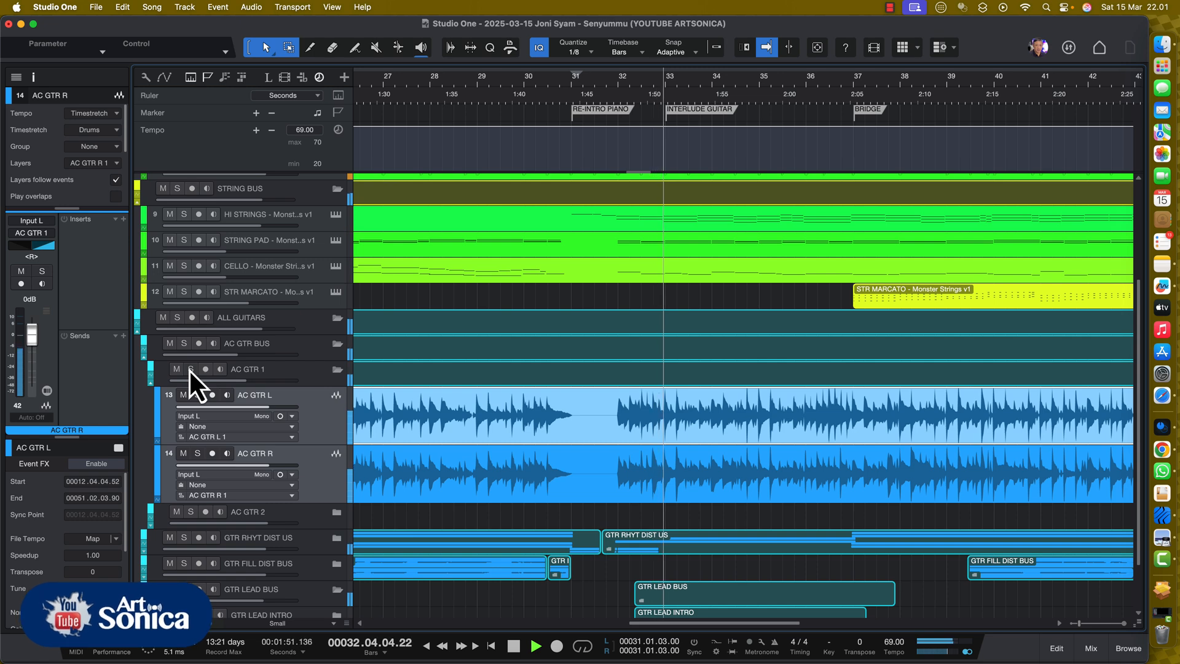
key(space)
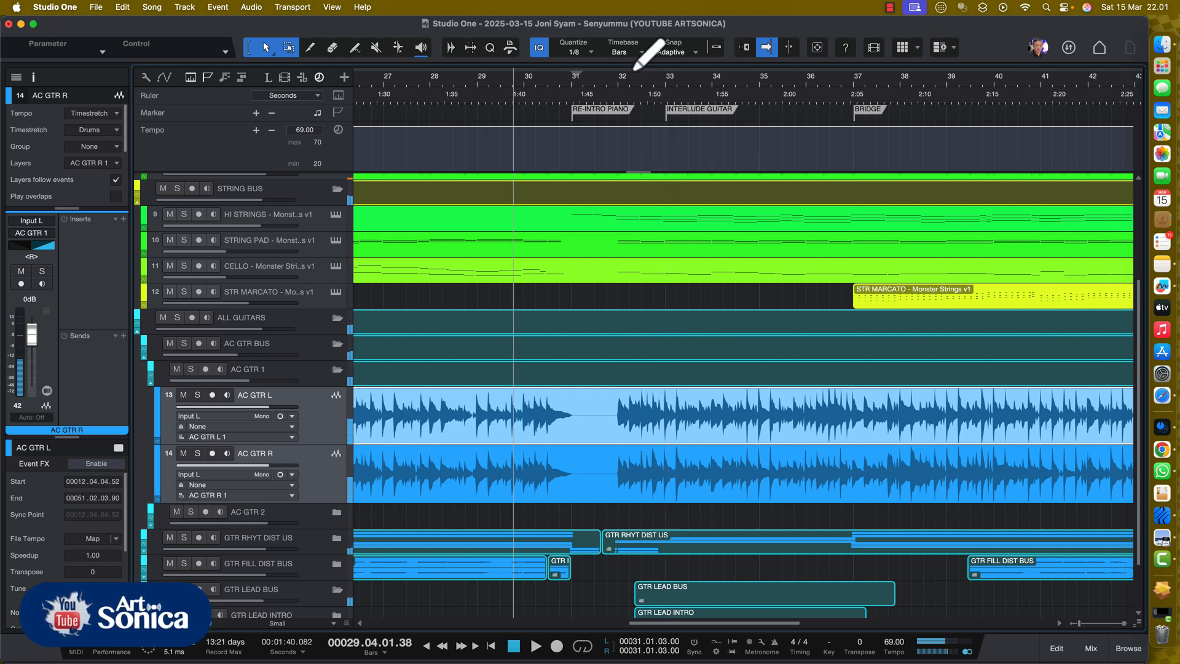
Play INTERLUDE GUITAR from late in bar 31, comparing the soloed AC GTR 1 folder with the full mix.
click(607, 82)
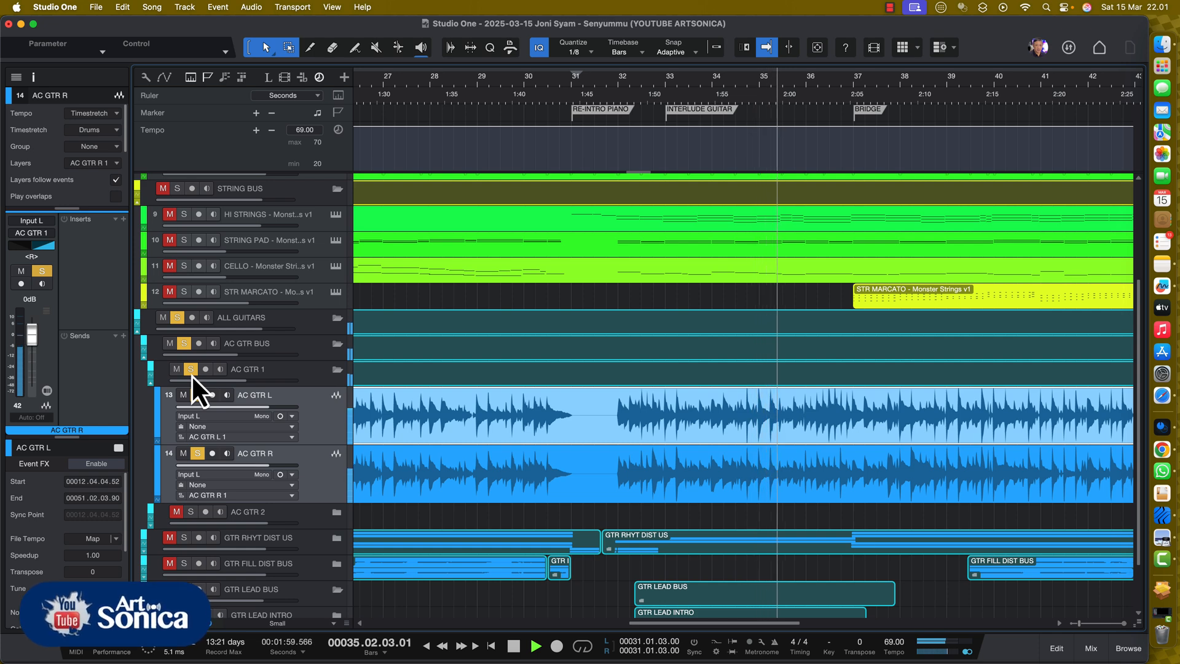
key(space)
click(191, 369)
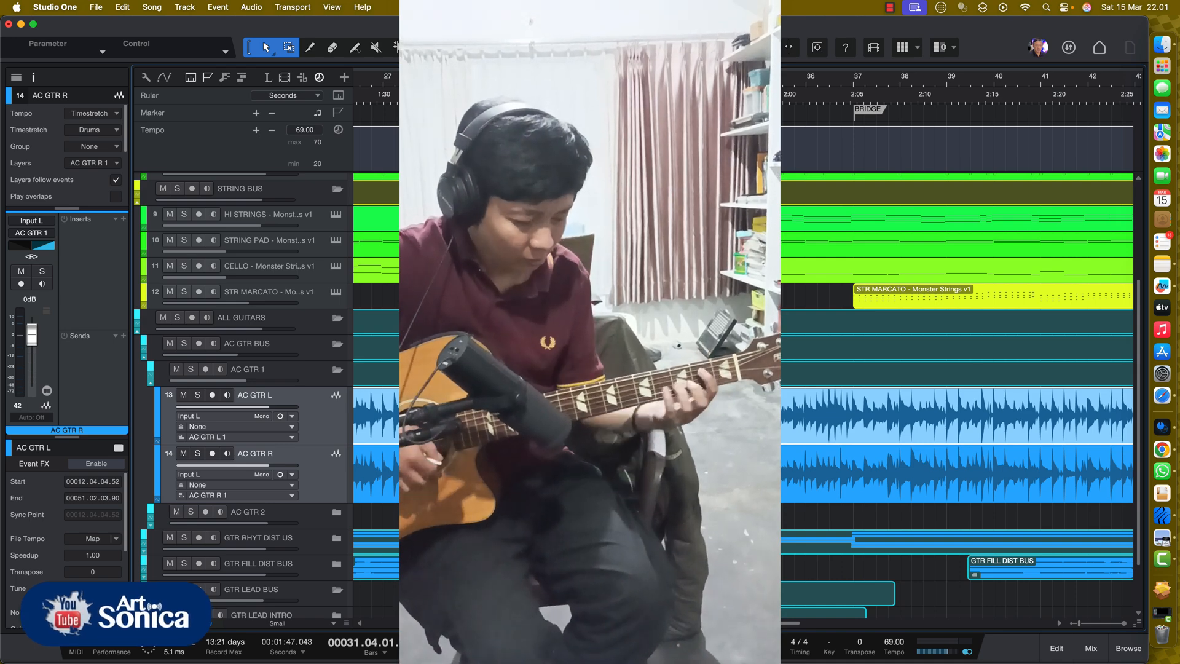
Play from just before bar 37 into BRIDGE and solo the AC GTR 1 folder during playback.
click(842, 85)
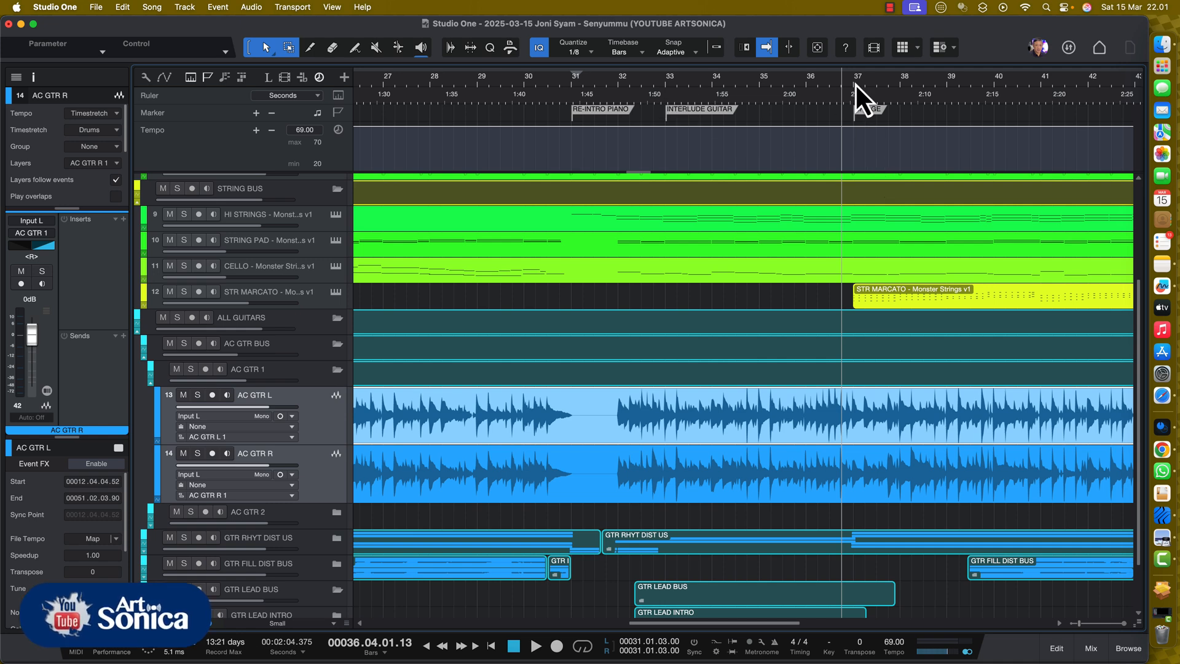
key(space)
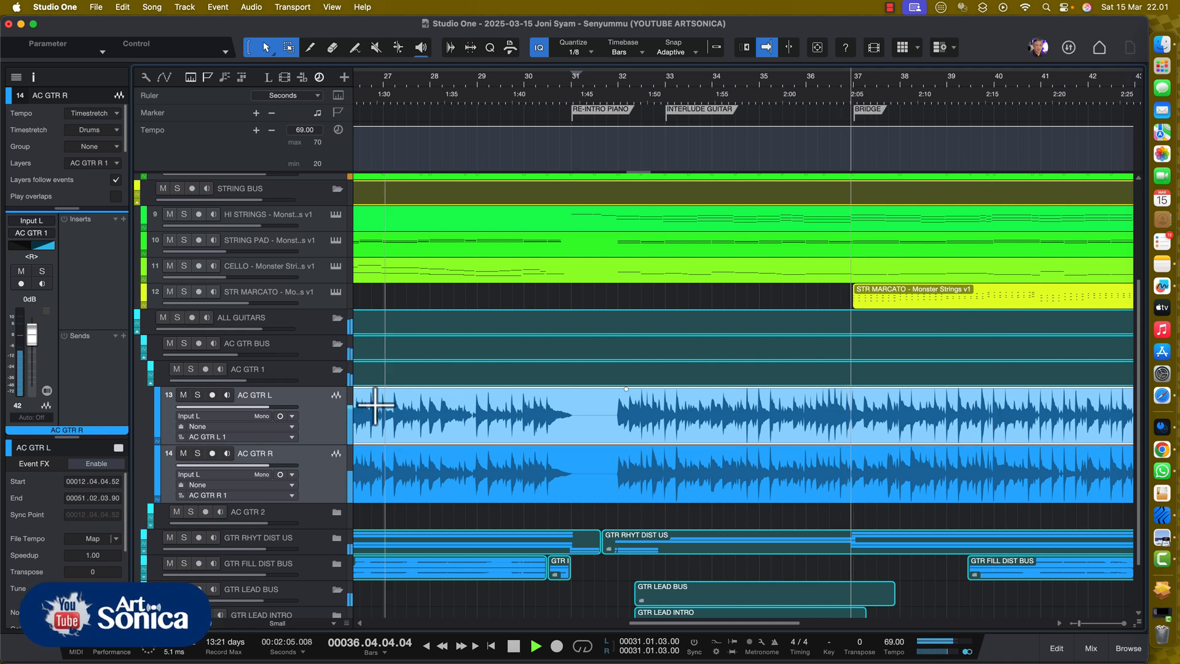
click(191, 370)
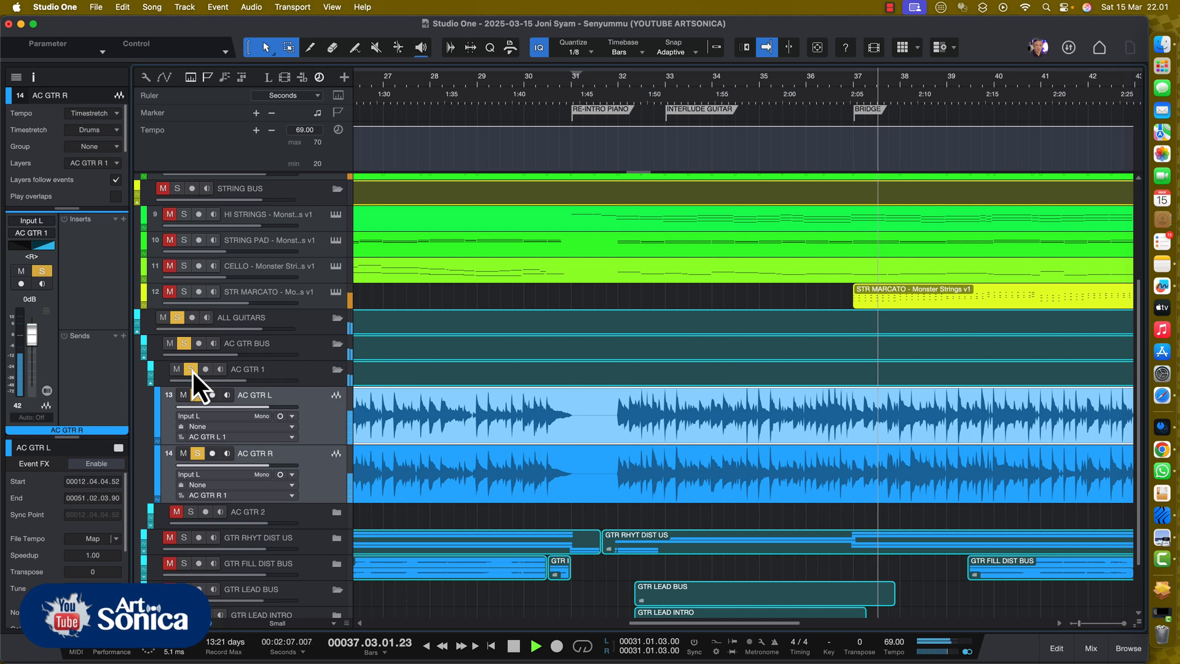
Listen to the soloed acoustic guitars at the end of BRIDGE from bar 43 and show the whole song.
key(w)
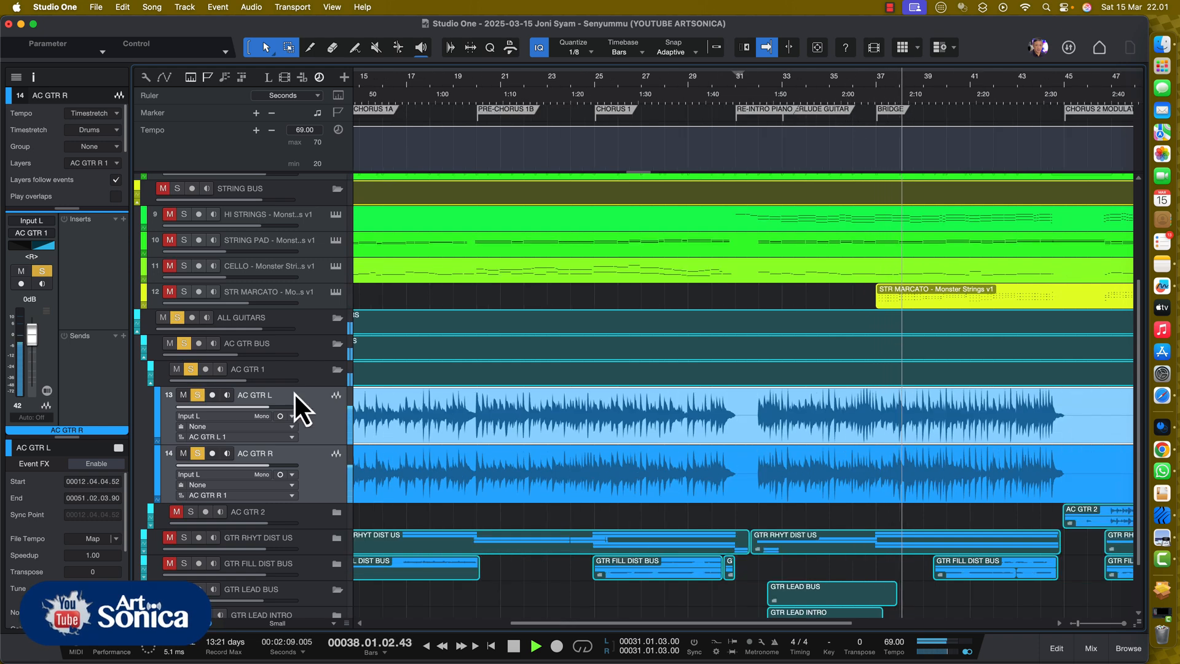
click(1035, 83)
key(e)
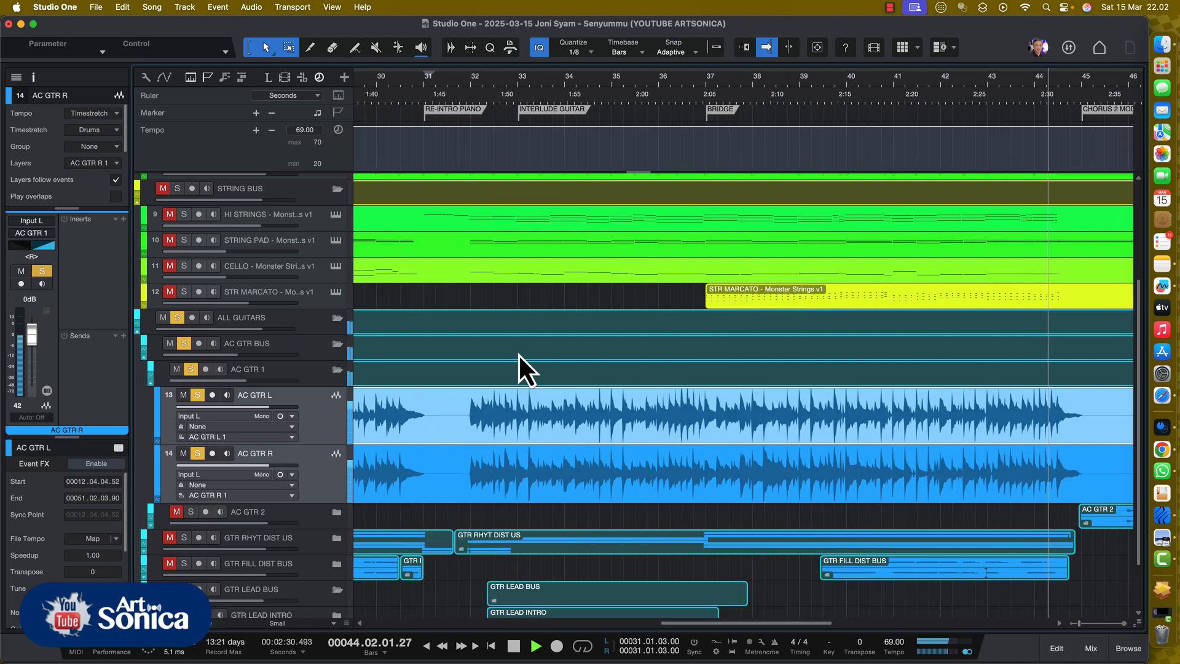
key(z)
key(space)
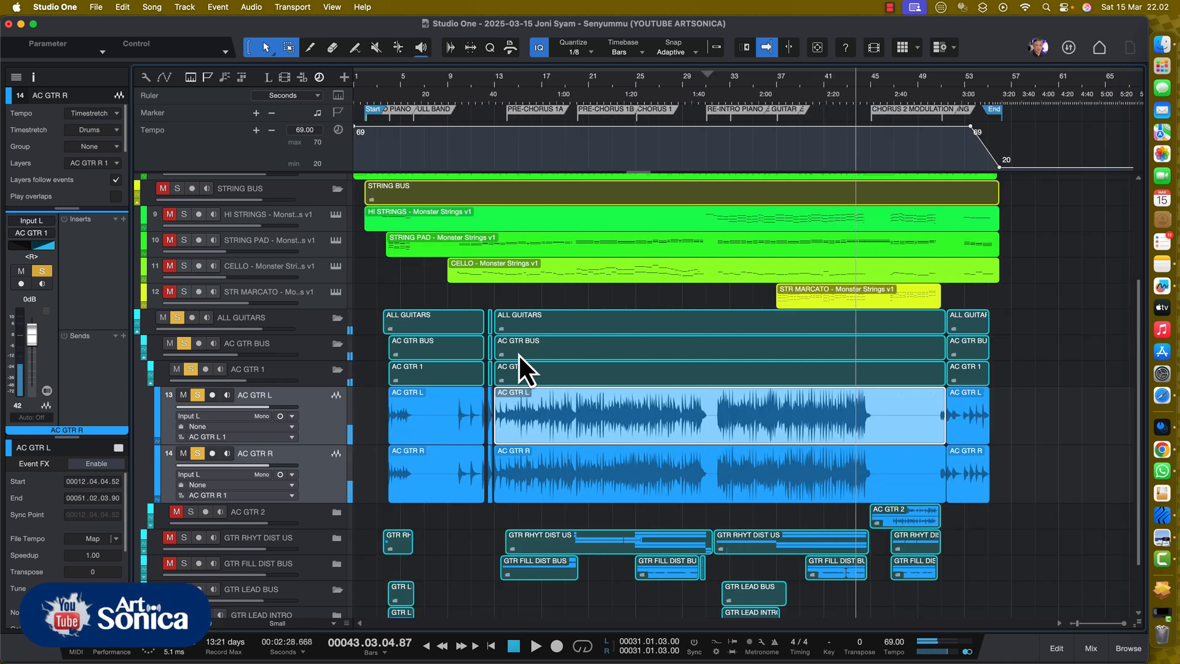
Clear the guitar solos and play the full mix from the end of bar 43 into CHORUS 2 MODULATION.
click(177, 317)
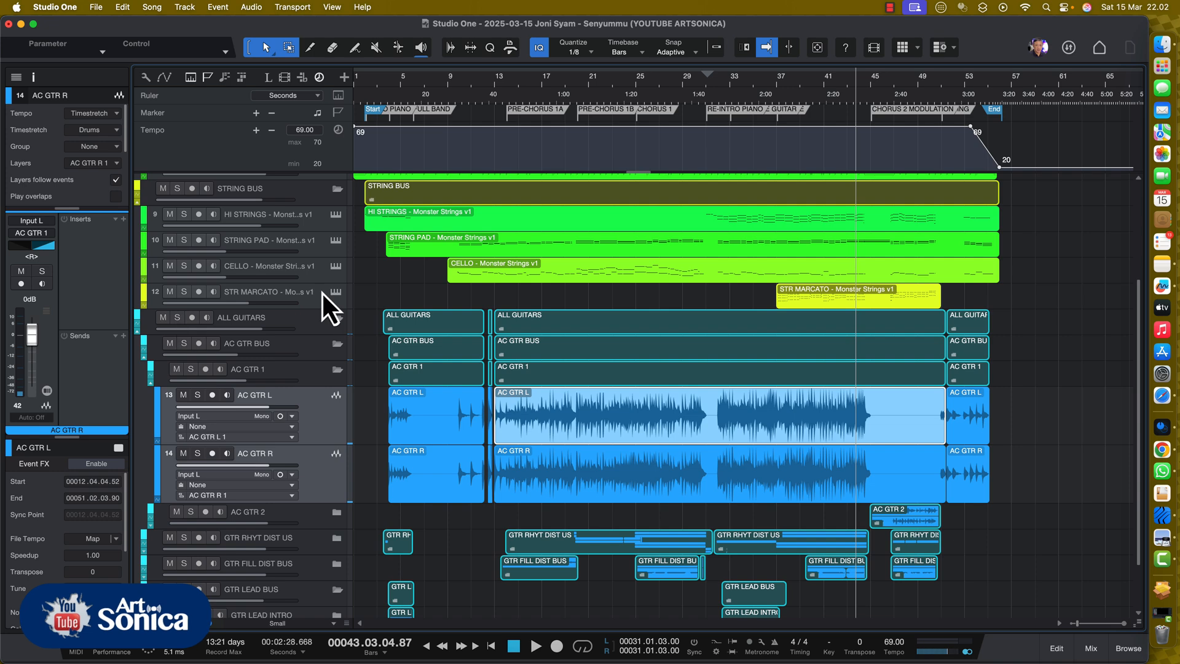
click(858, 84)
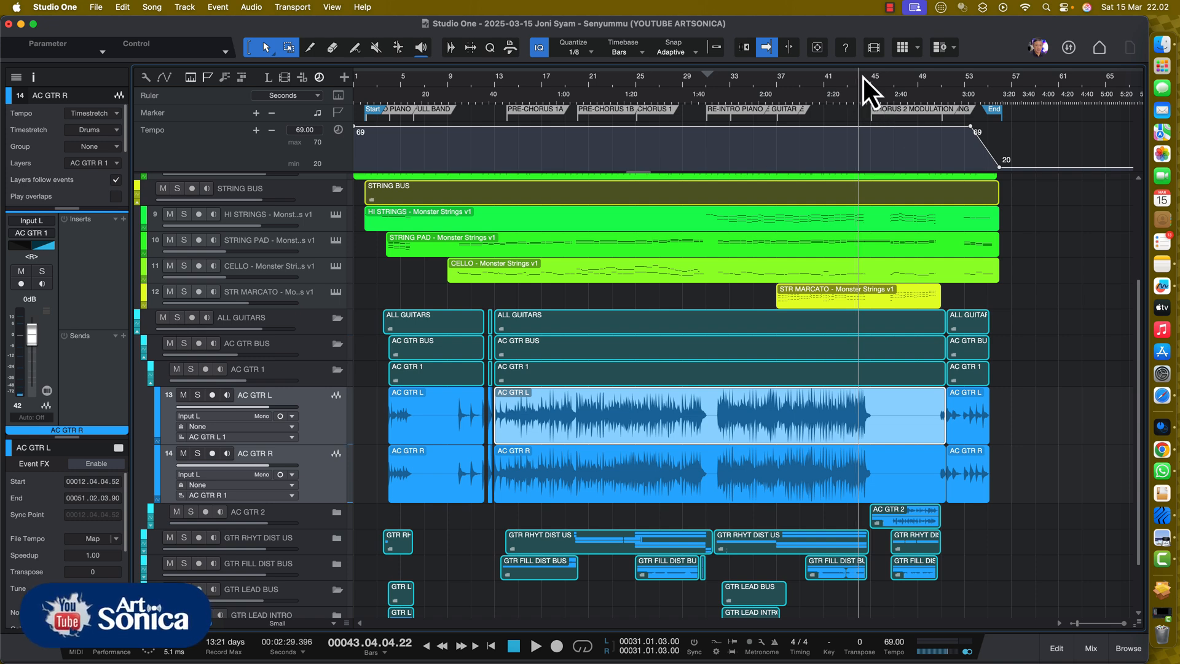
click(860, 78)
click(855, 87)
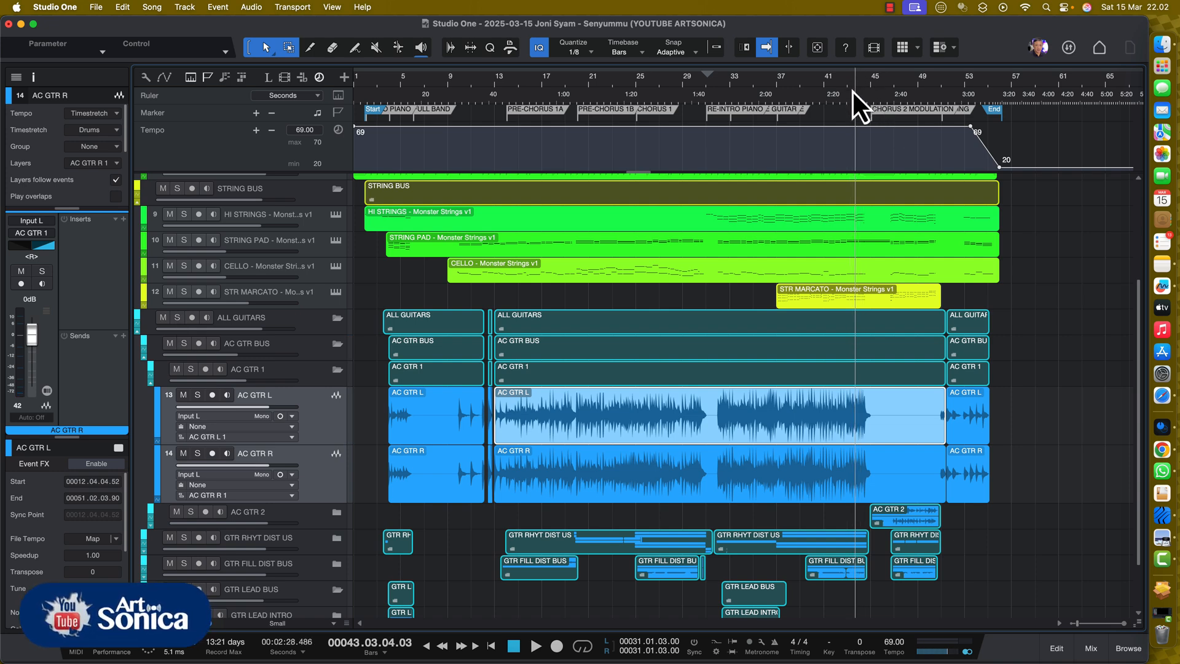
key(space)
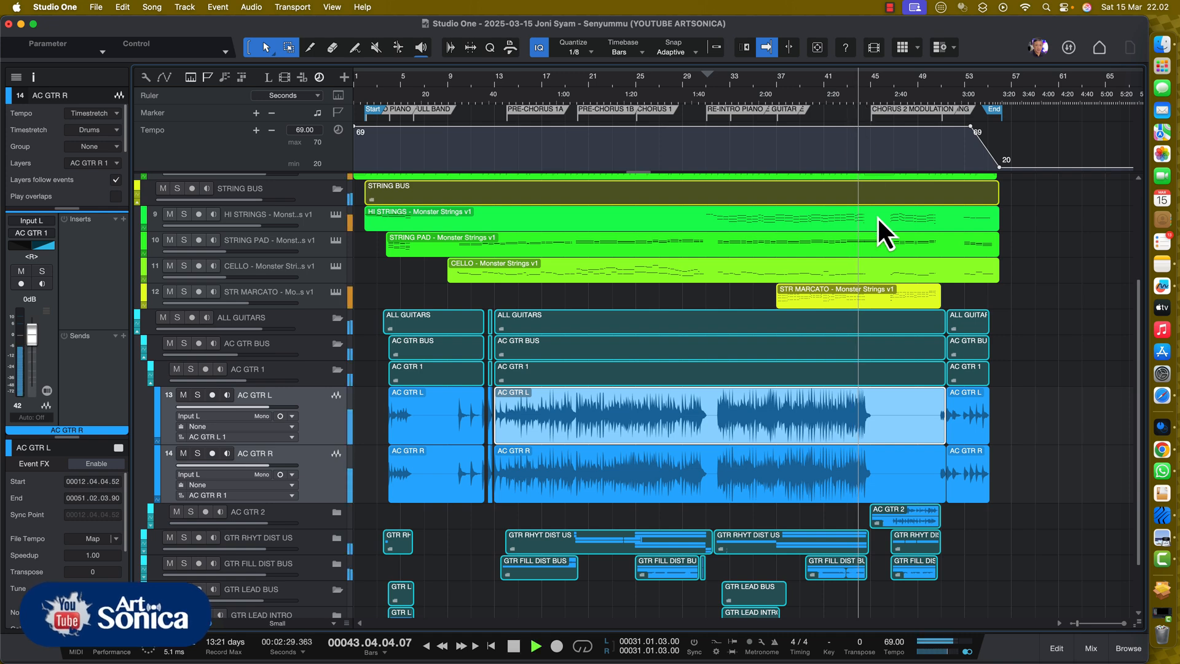
key(e)
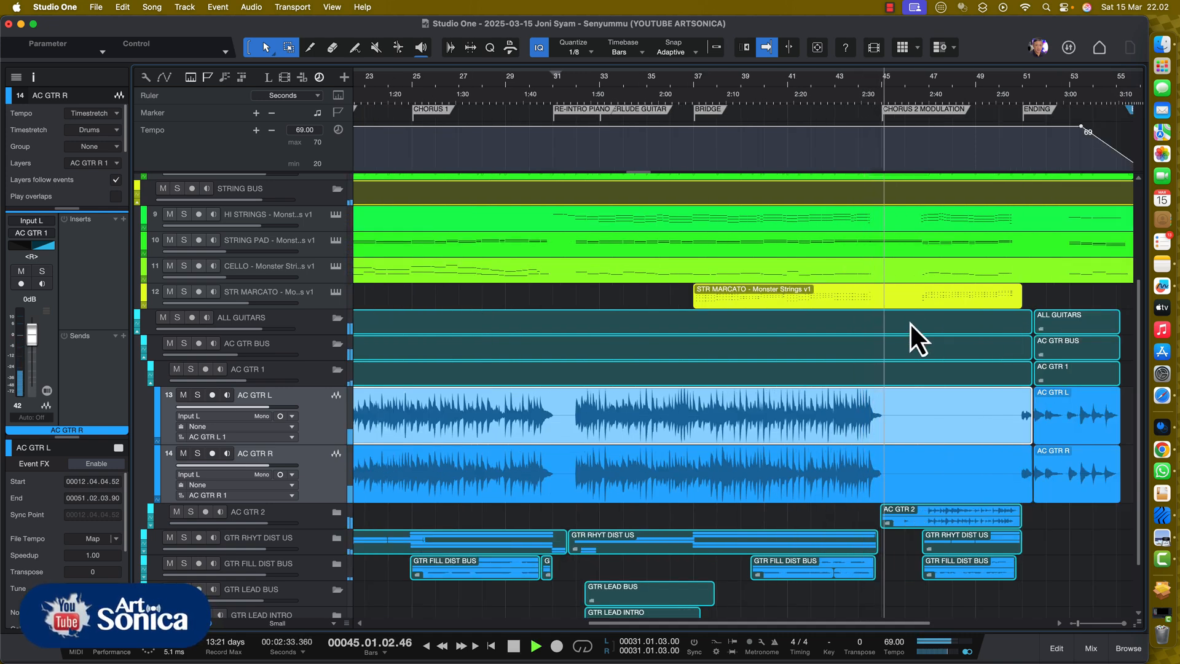
key(space)
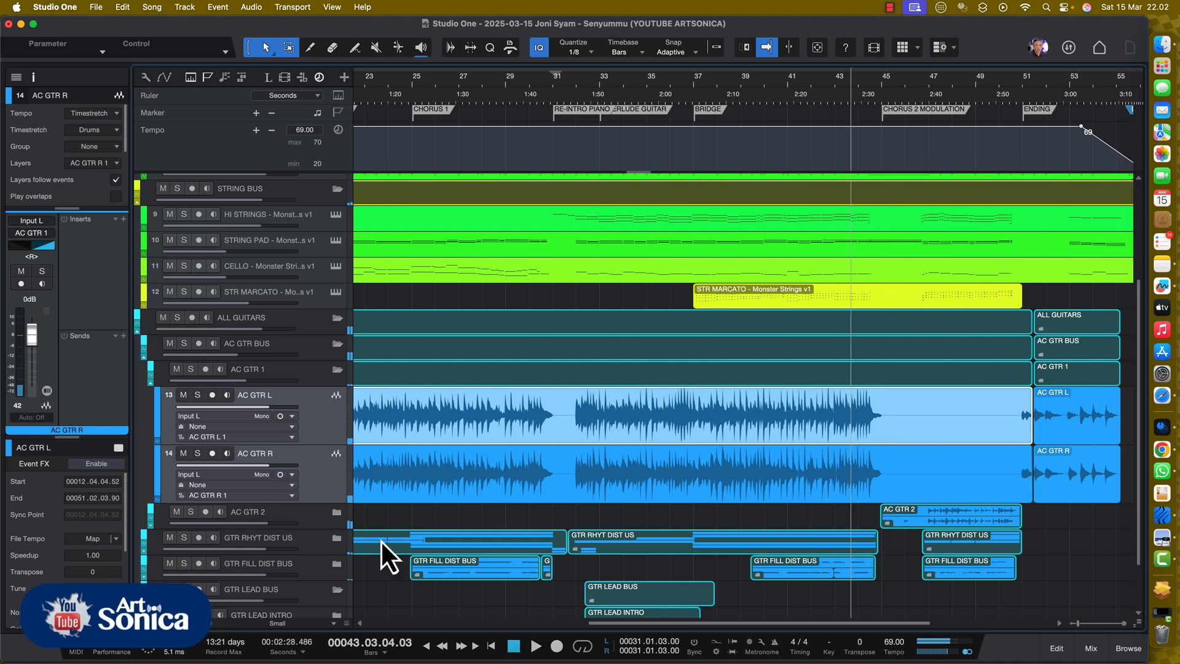
Expand the AC GTR 2 folder and start playback just before bar 45 at CHORUS 2 MODULATION.
click(335, 514)
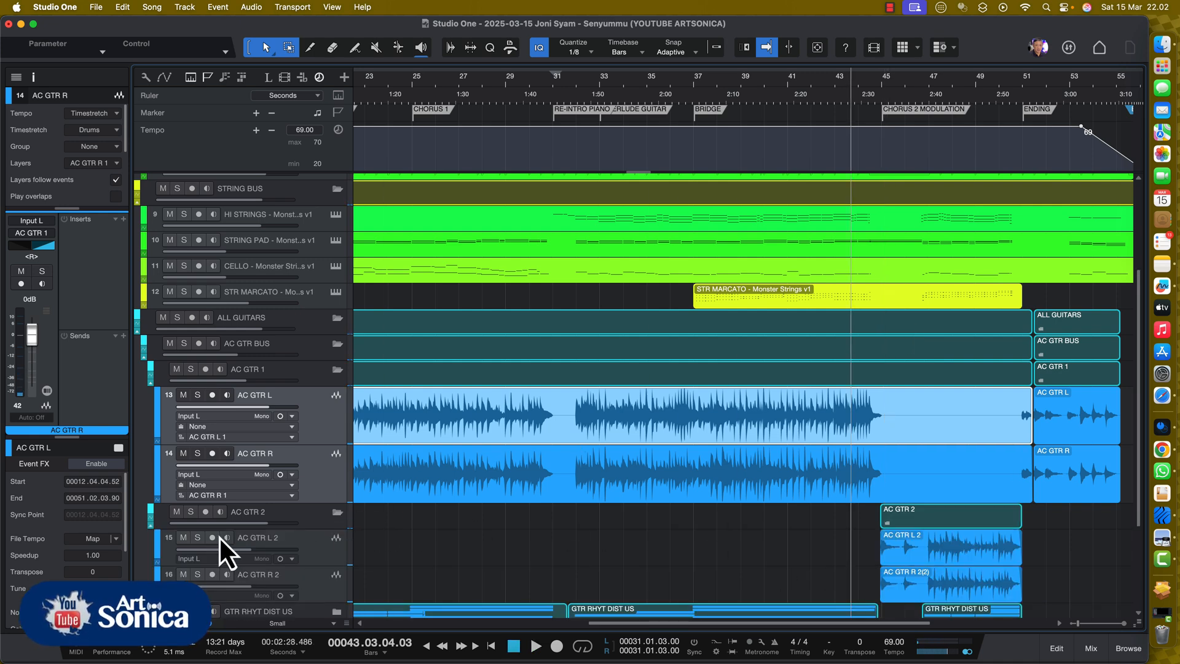
click(876, 85)
key(space)
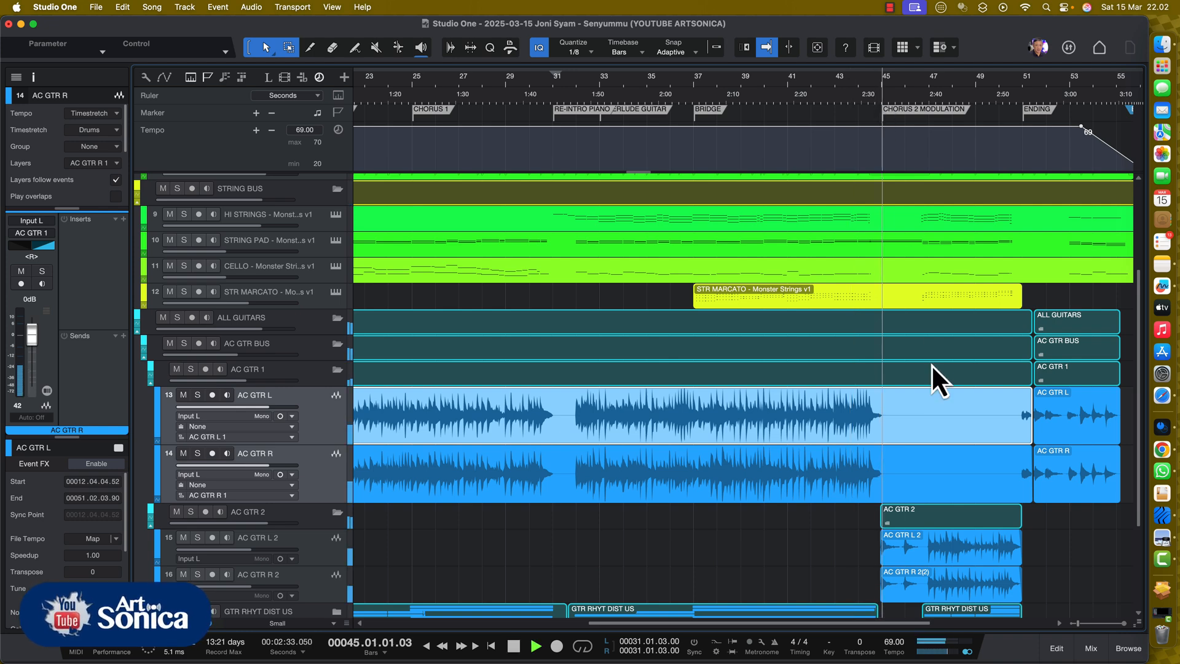
Compare the soloed AC GTR 2 folder with the full mix in CHORUS 2 MODULATION, replaying the section from bar 47.
click(192, 512)
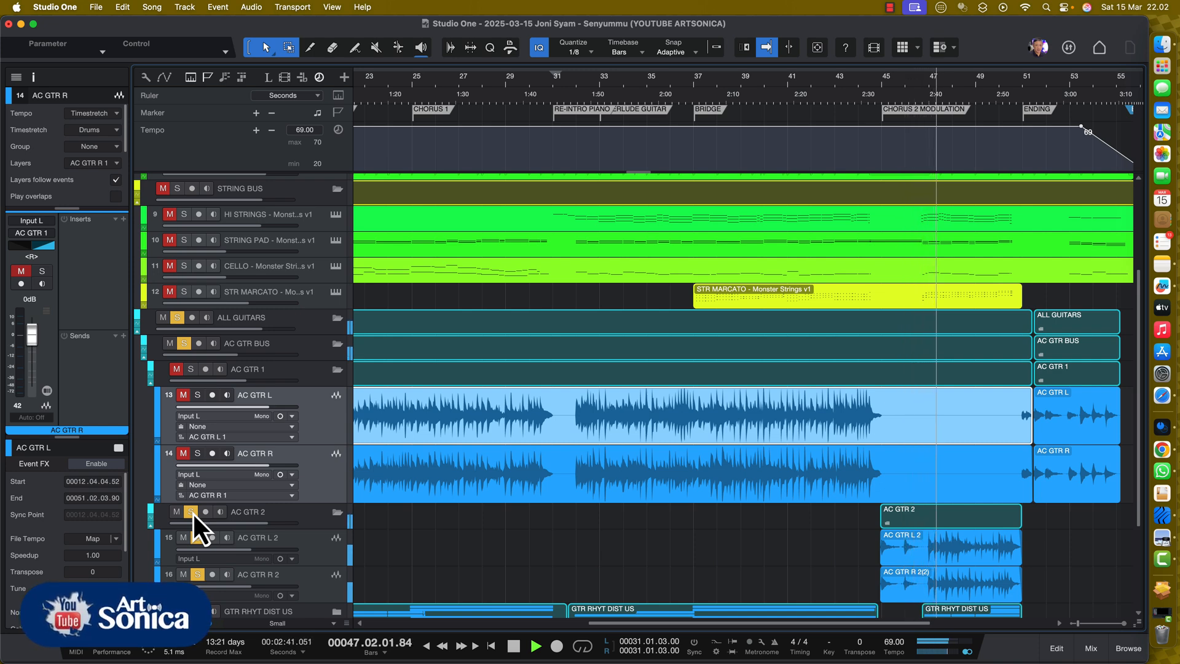
click(191, 512)
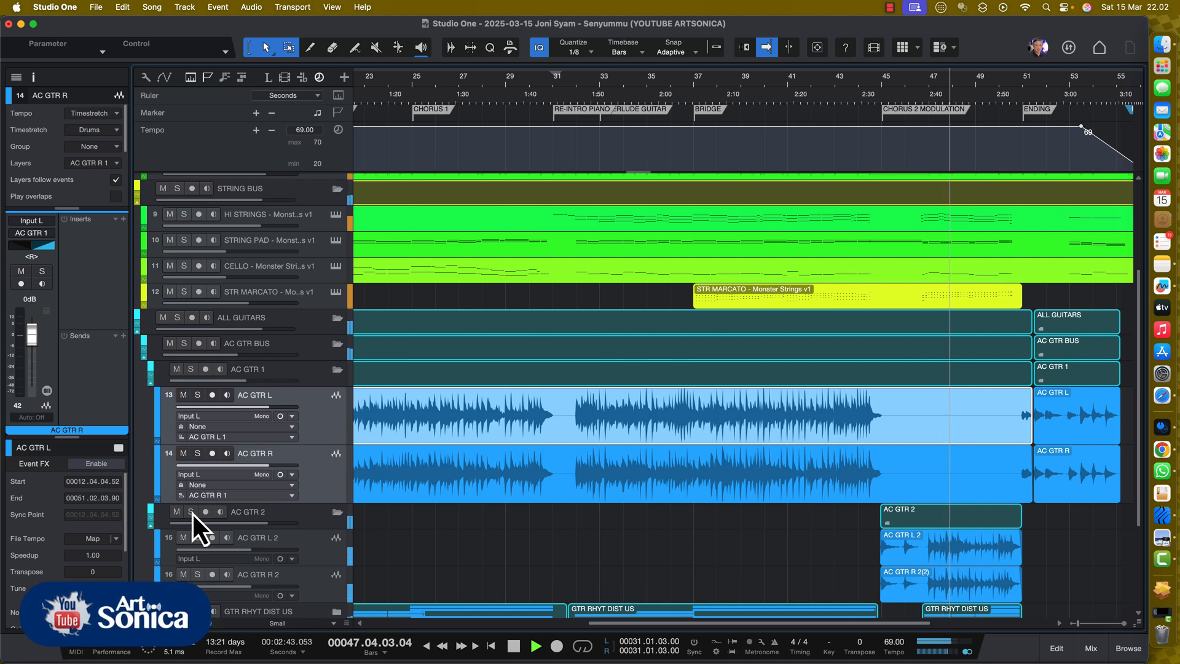
click(192, 512)
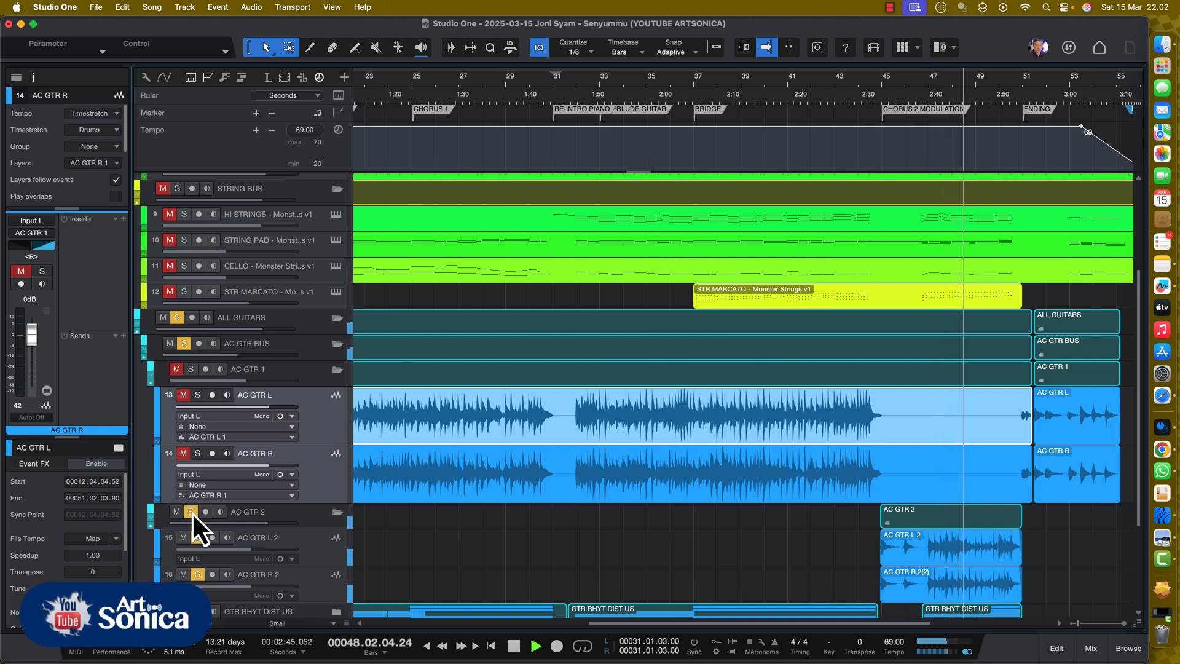
click(191, 512)
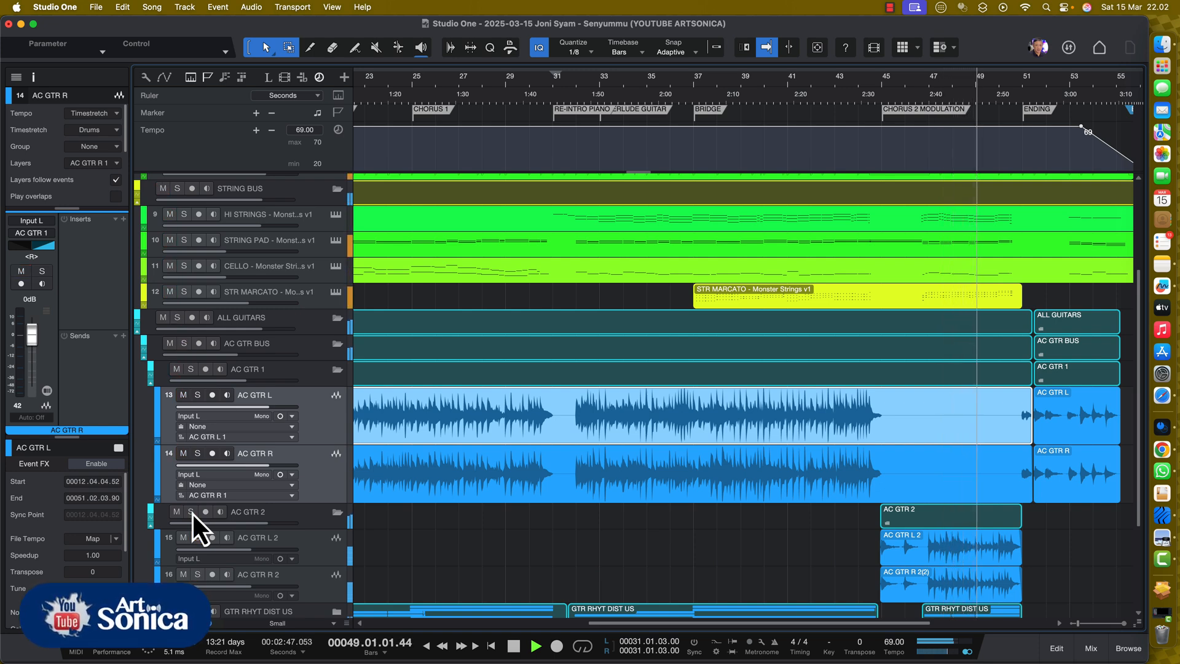
key(space)
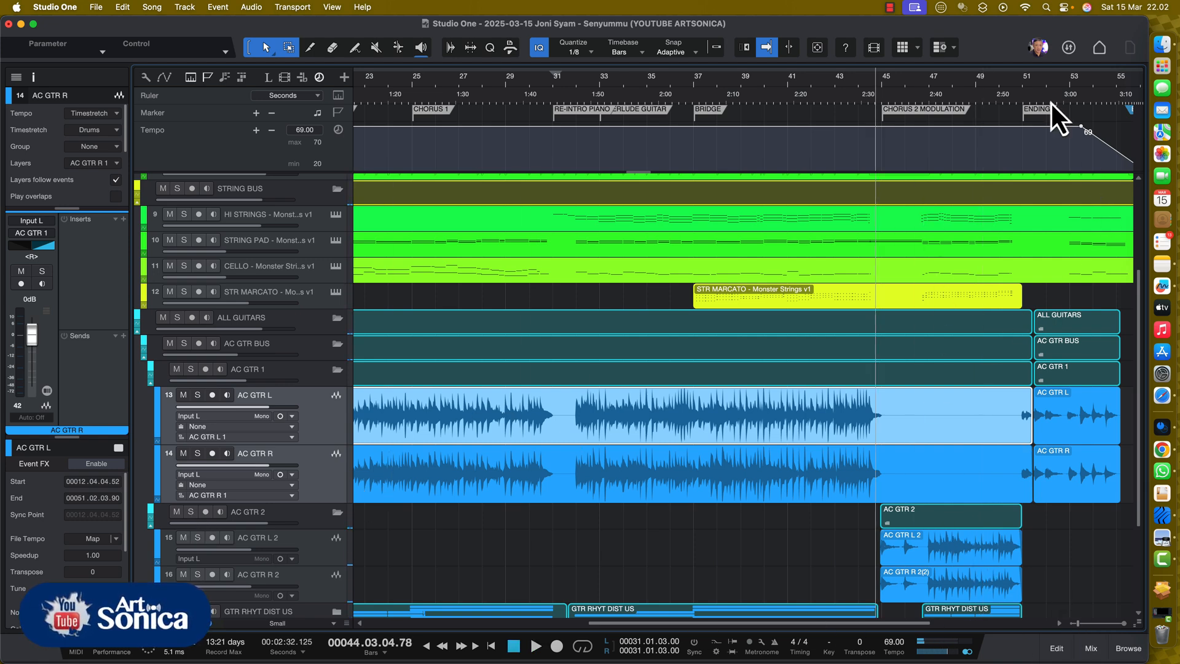
click(945, 83)
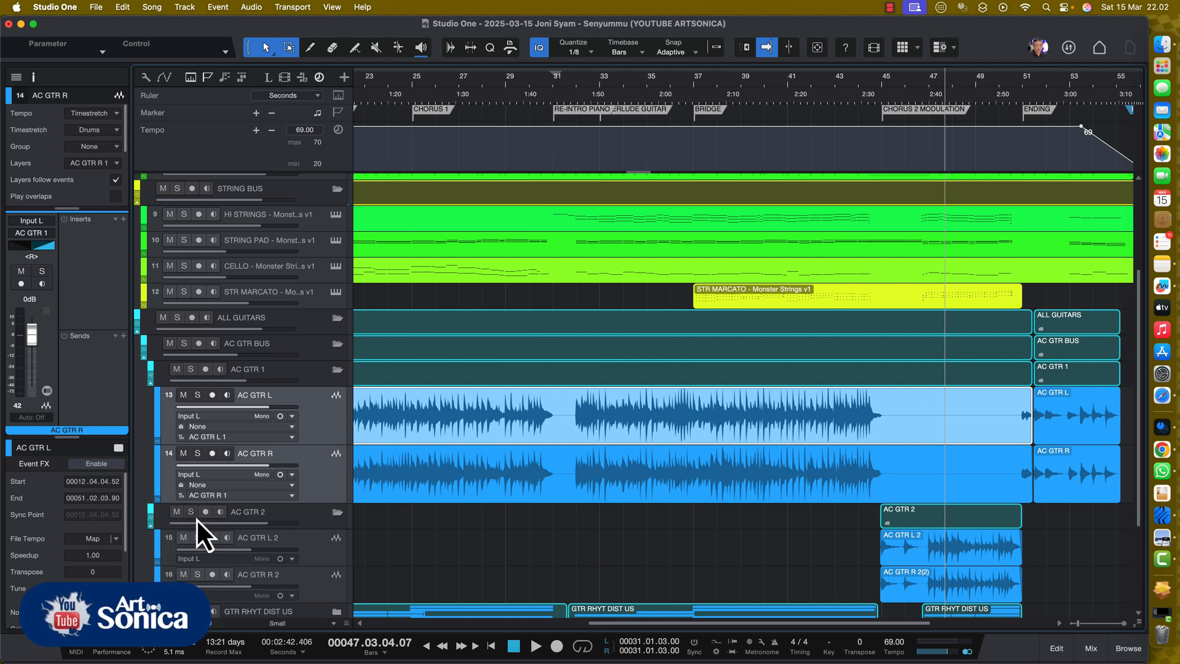
key(space)
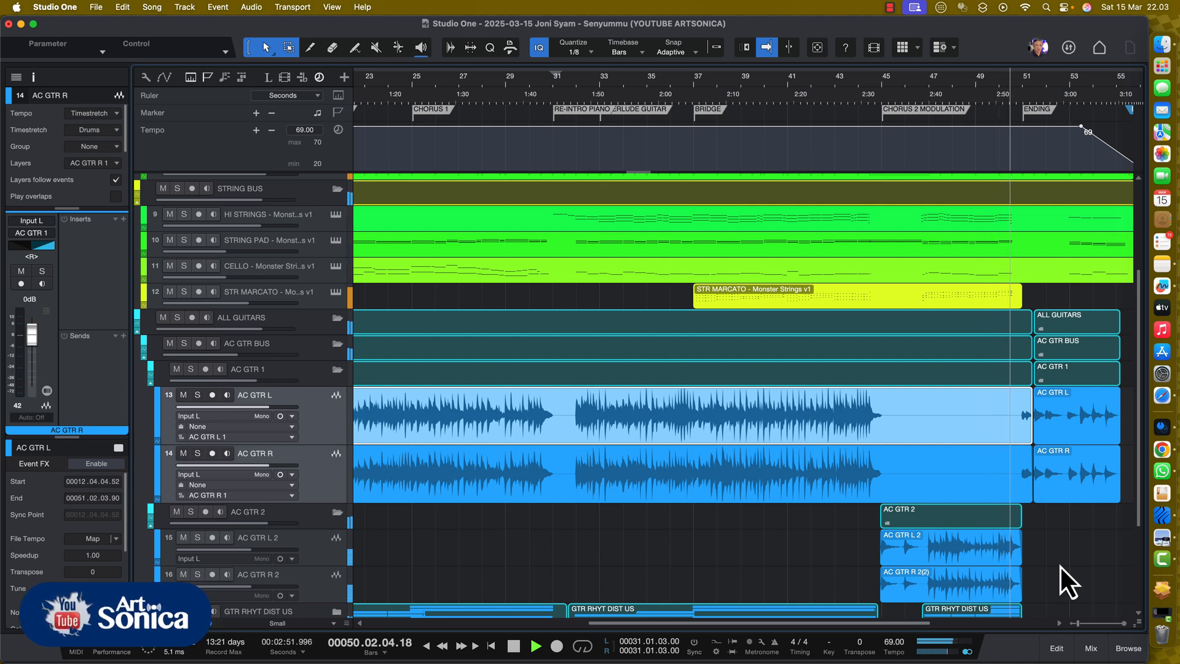
Solo the AC GTR 1 folder and listen to it from just before bar 51 through ENDING.
key(e)
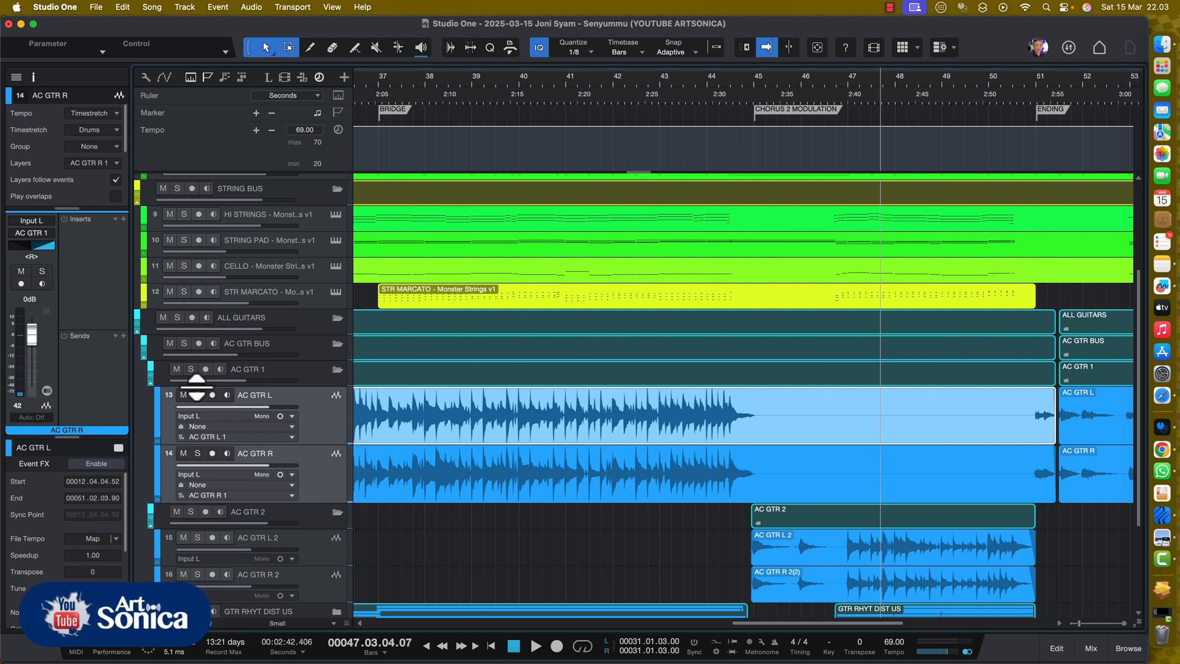
click(1037, 82)
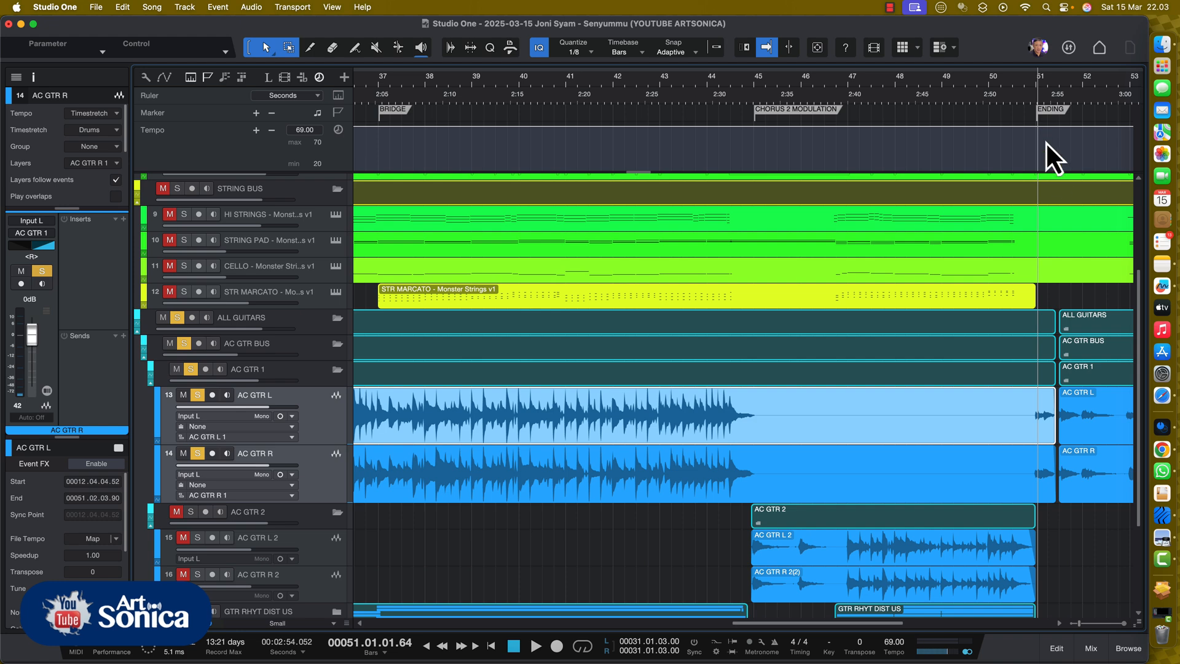
click(1033, 81)
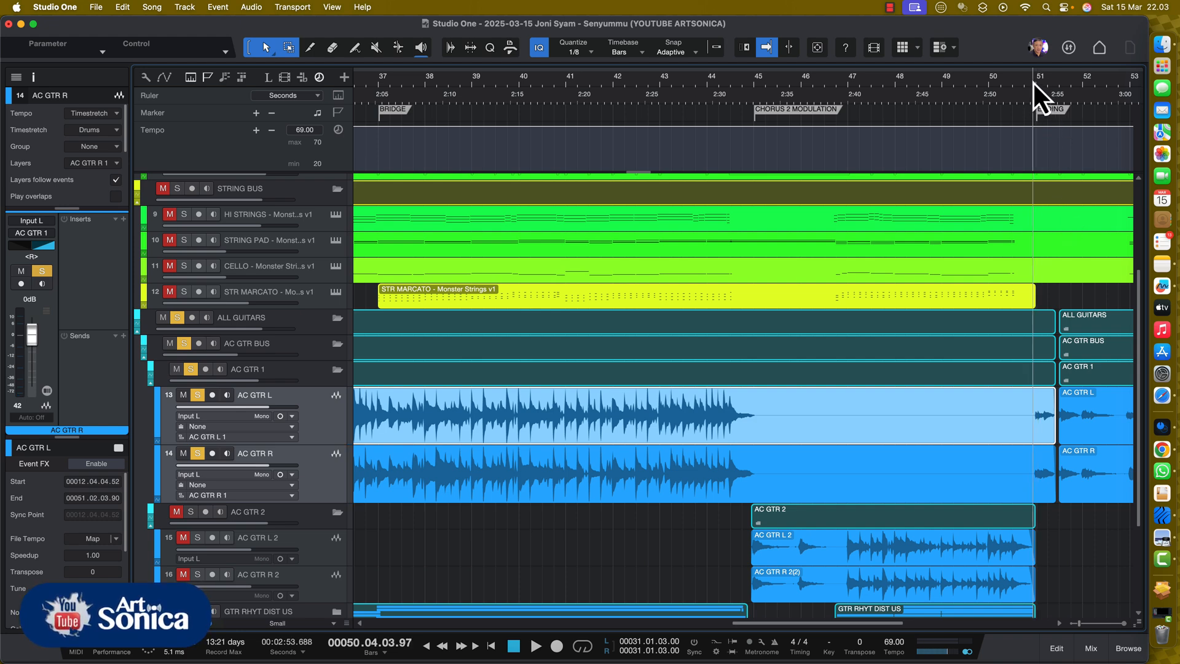
key(e)
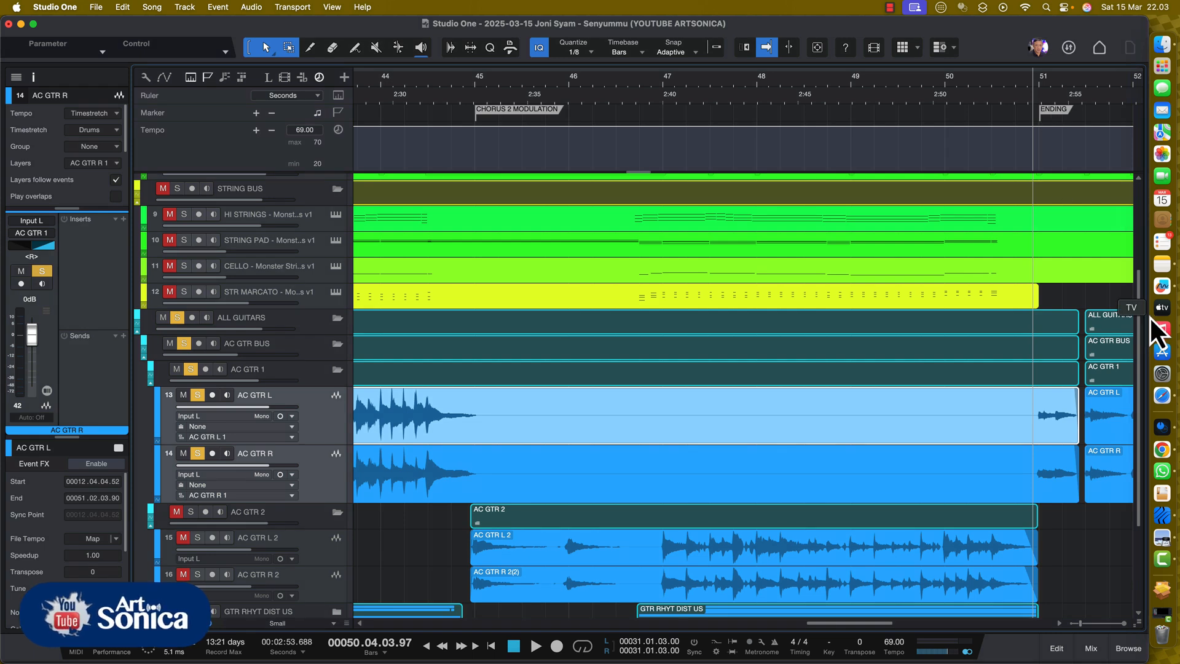
key(w)
key(space)
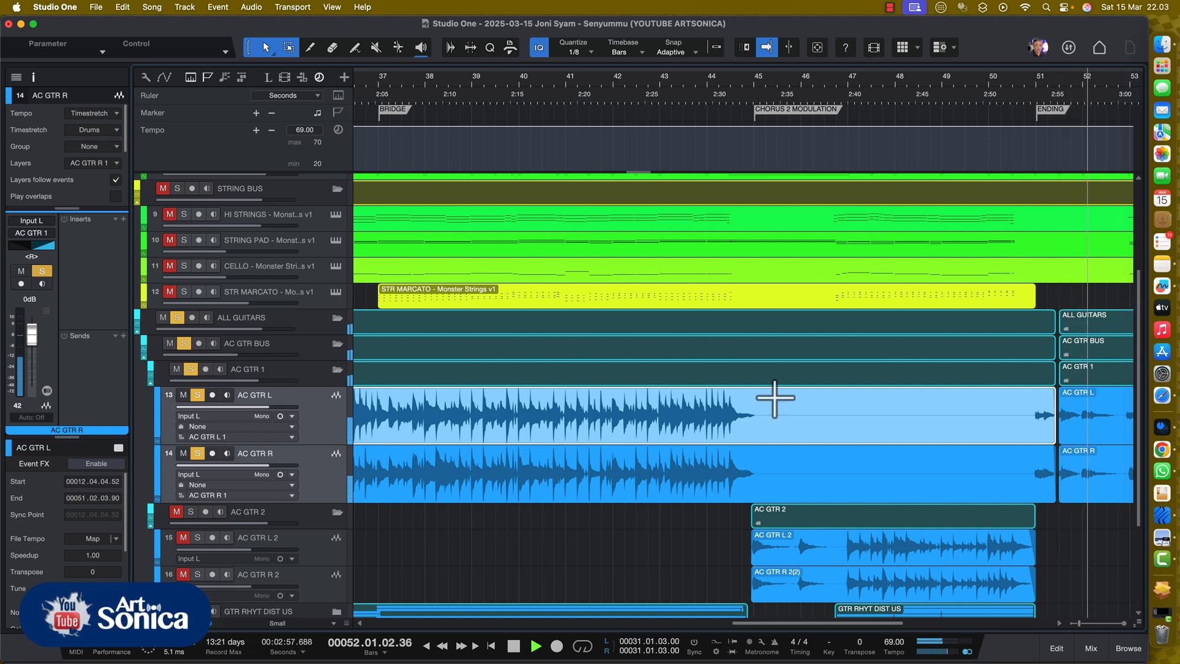
key(w)
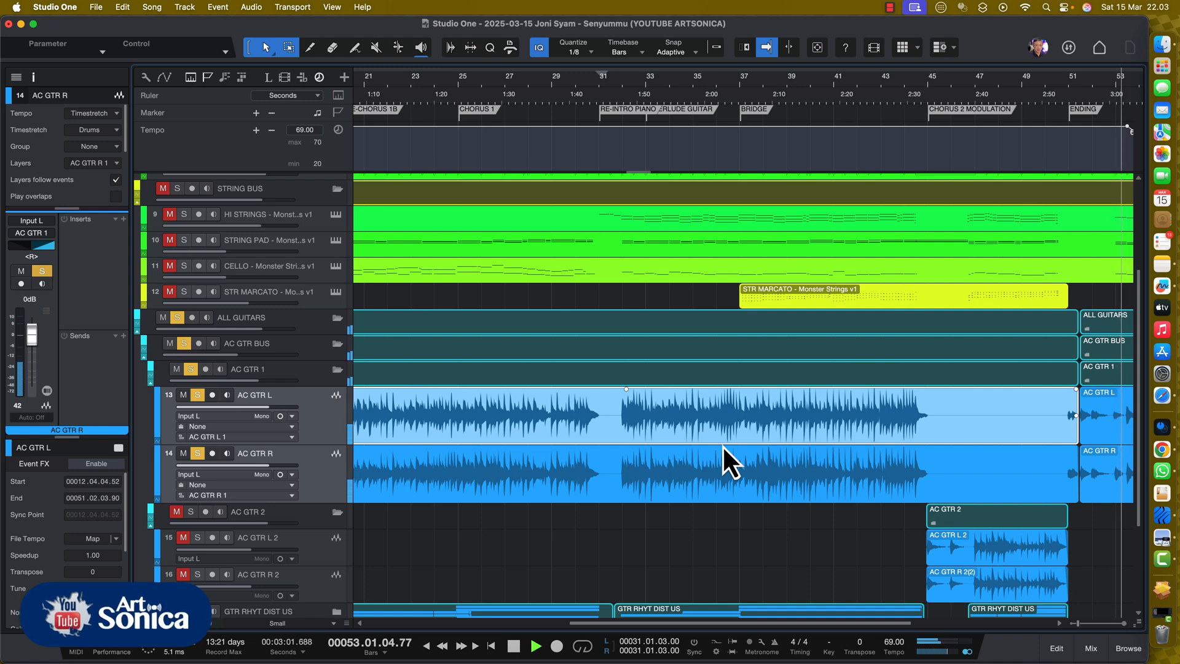
key(e)
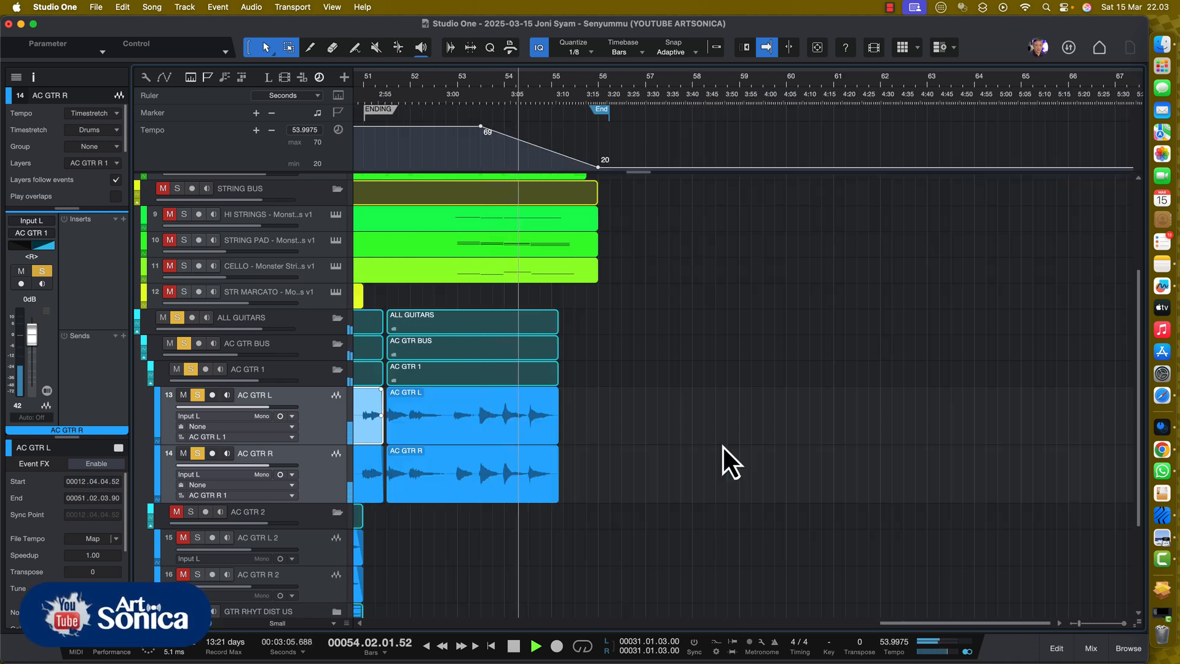
key(space)
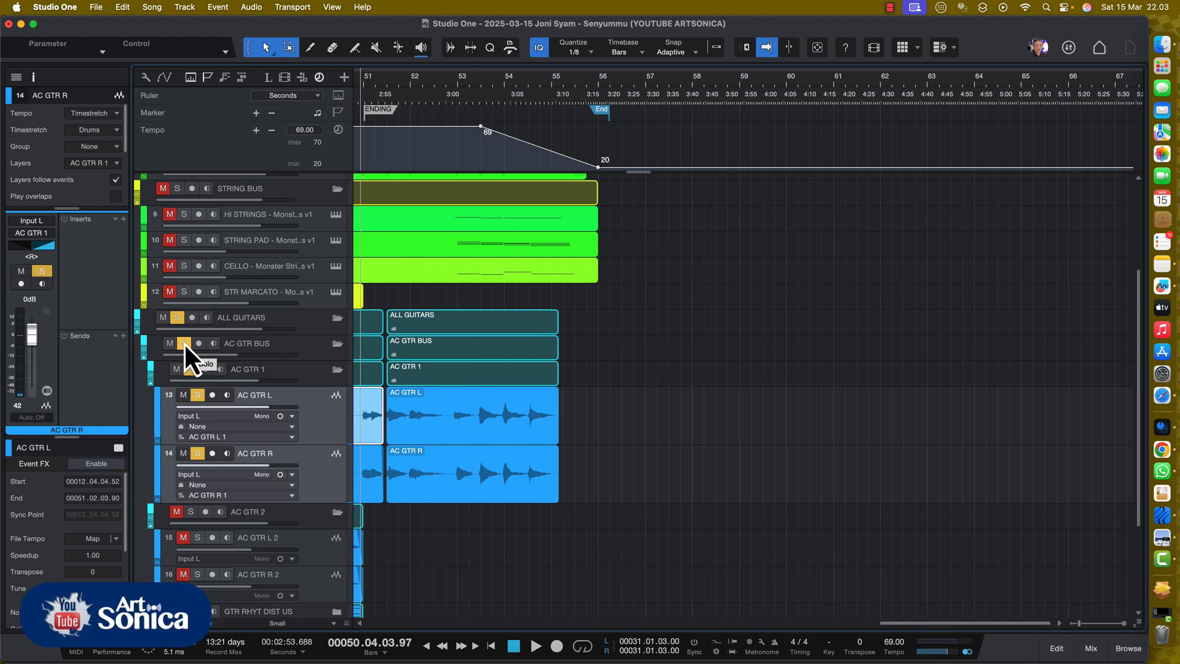
Clear the acoustic guitar solos and play the full mix through ENDING from just before bar 51.
click(183, 343)
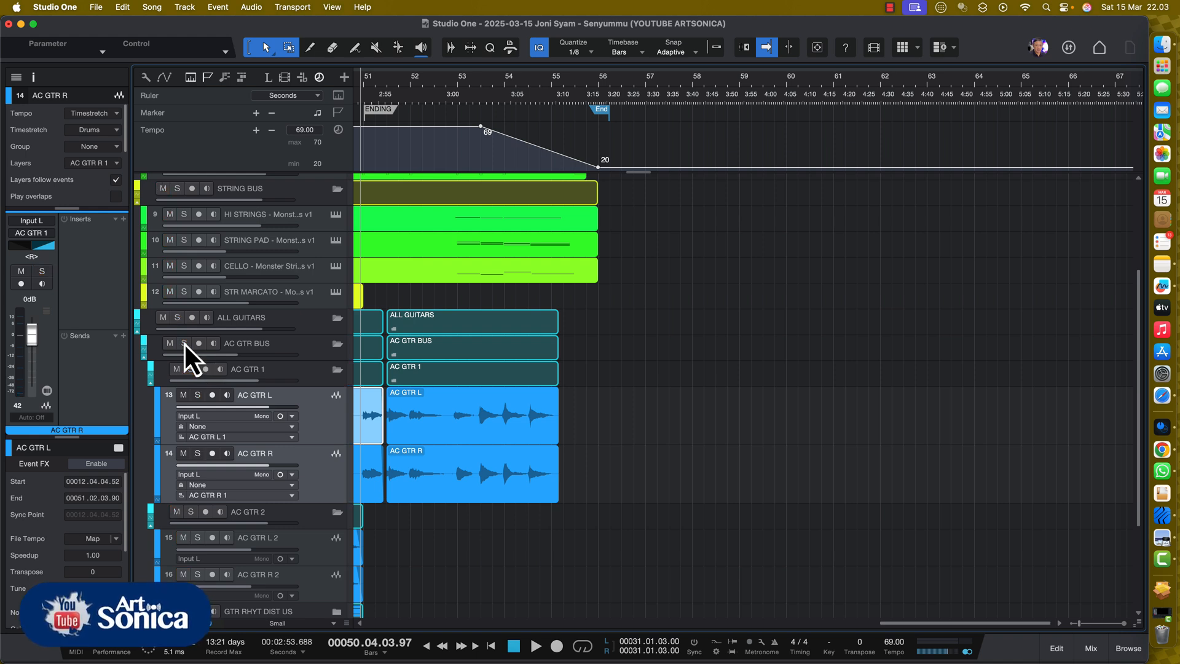
key(space)
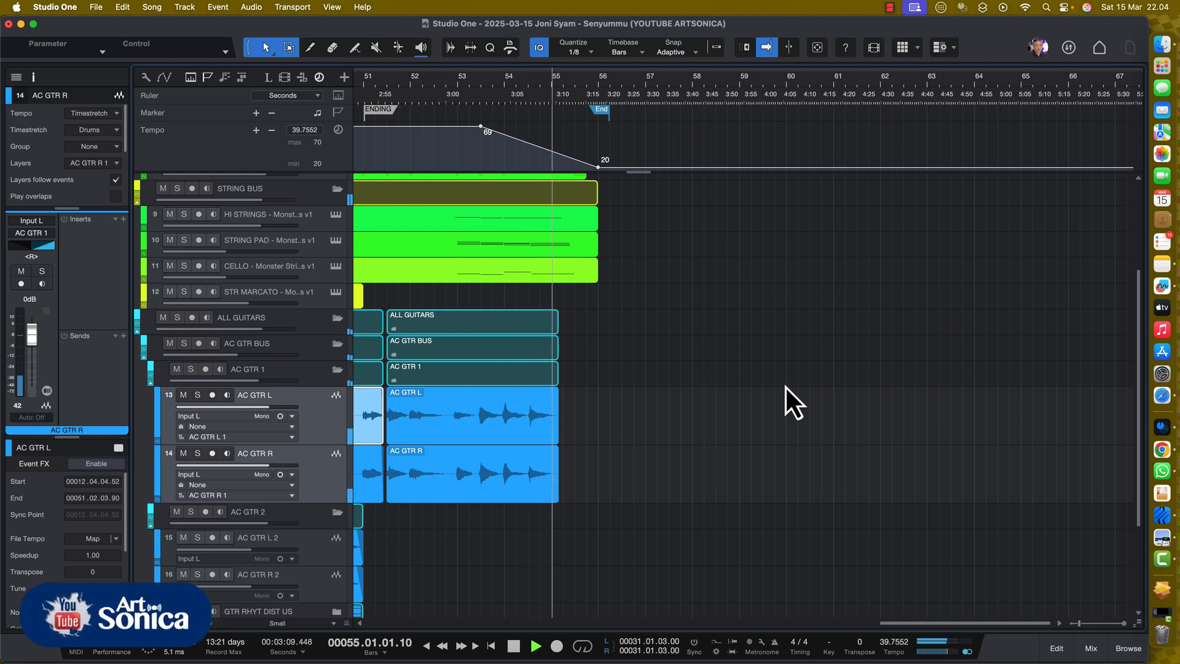
key(space)
Back at the start of the song, collapse the AC GTR 1 folder and expand the GTR RHYT DIST US folder.
key(Home)
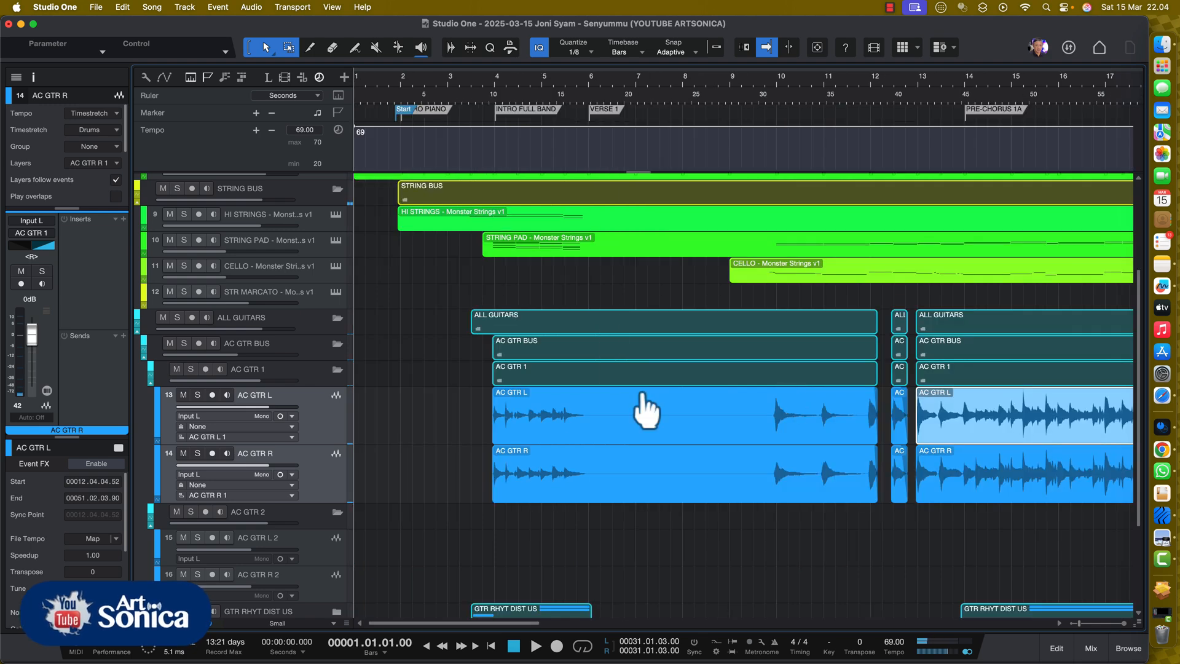
click(338, 369)
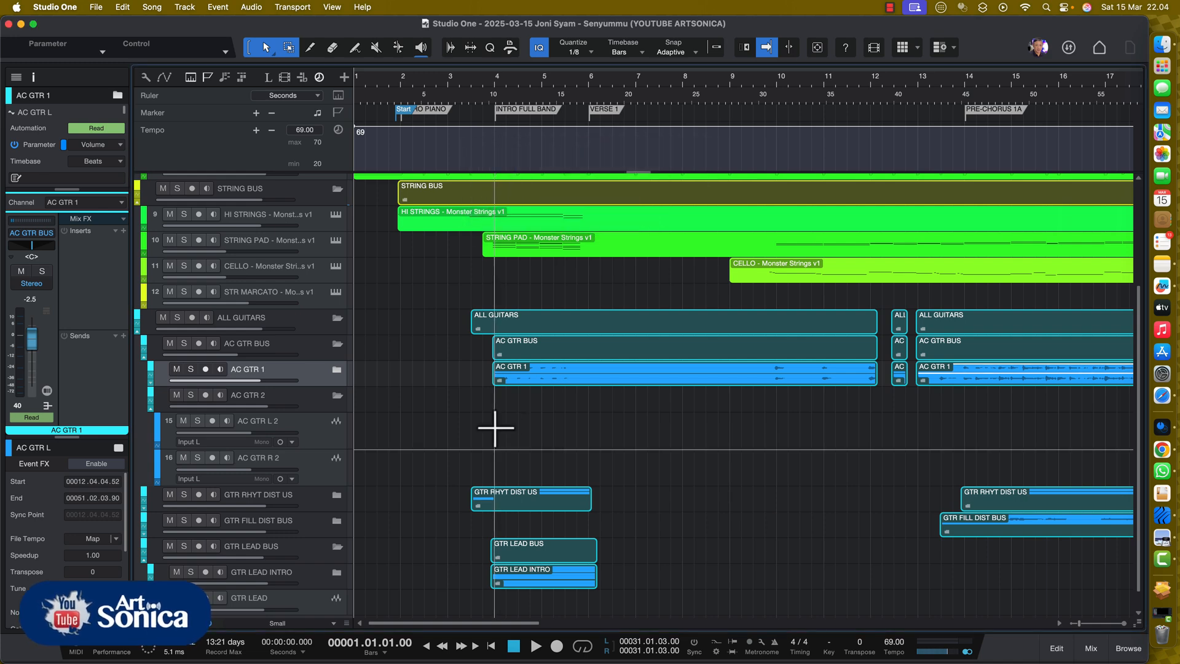
scroll(495, 428, down, 1)
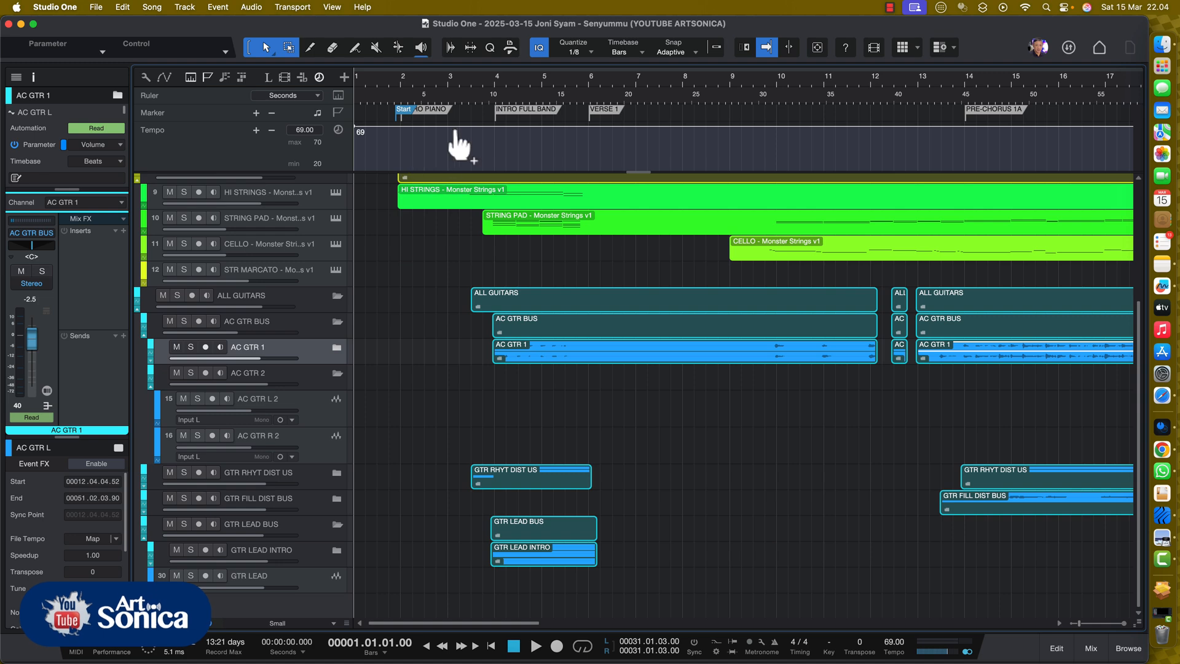
click(479, 87)
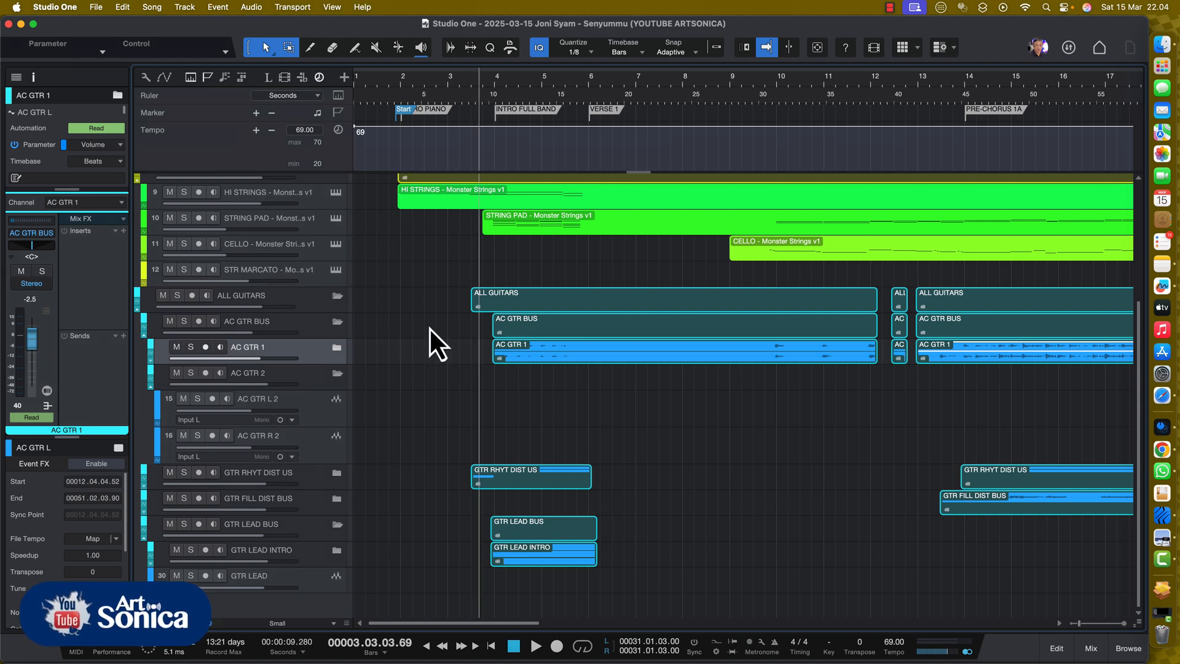
click(337, 472)
scroll(426, 514, down, 1)
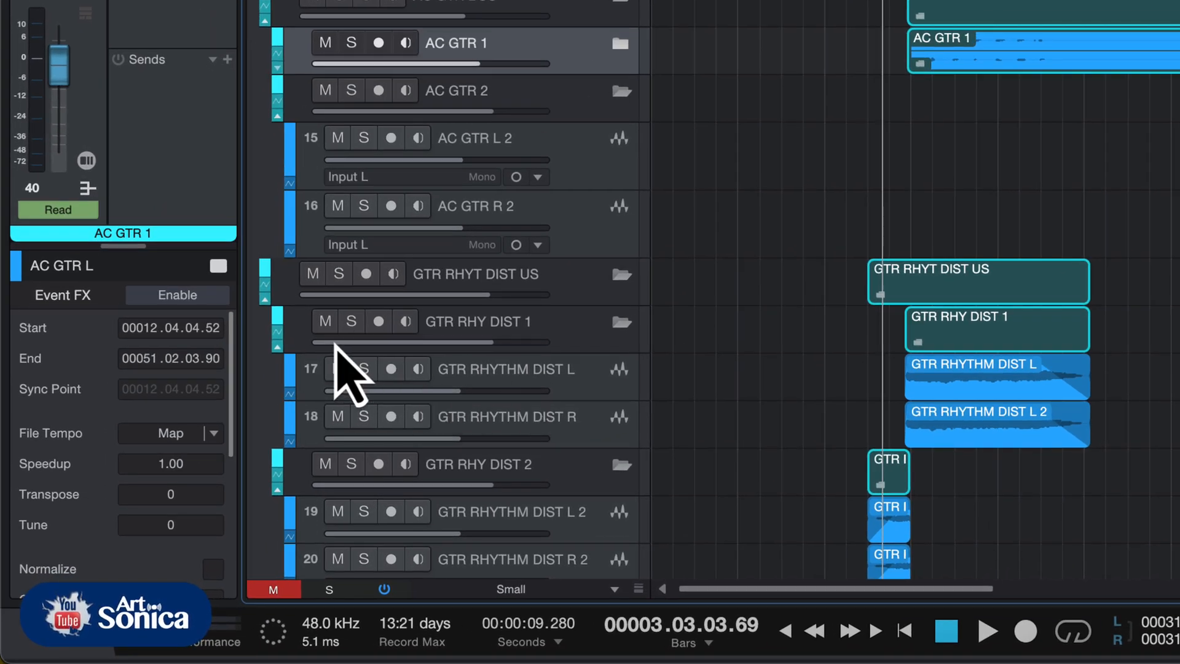
Listen to the soloed GTR RHY DIST 1 folder in INTRO FULL BAND, show its left and right tracks, and clear the solo.
click(351, 321)
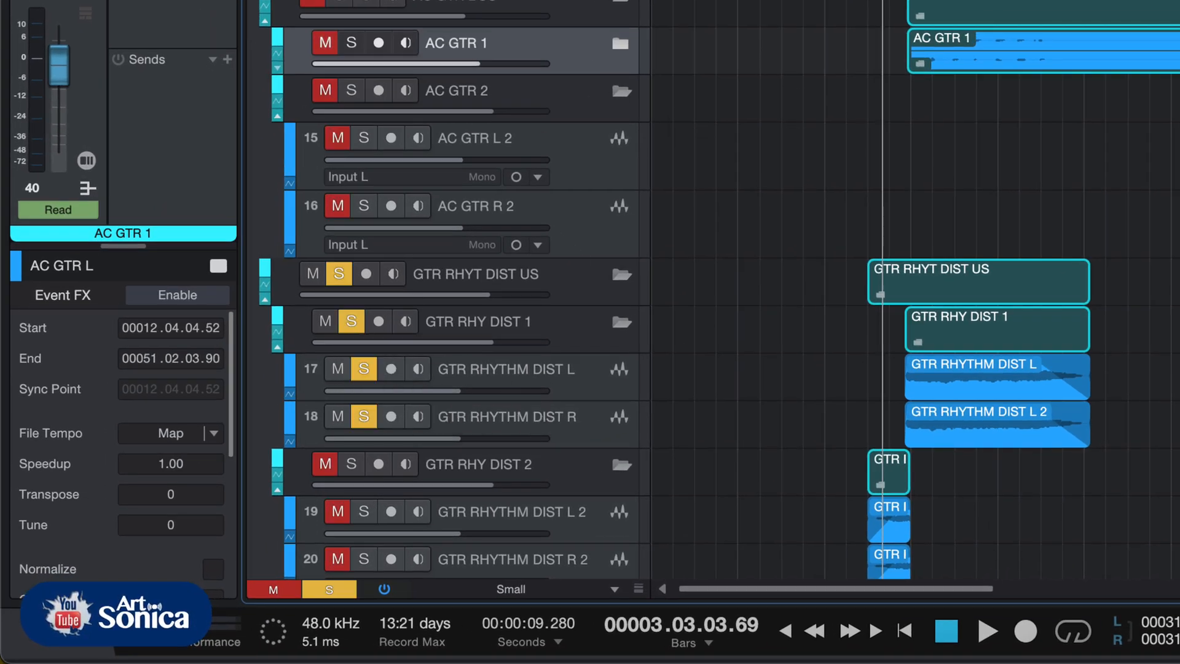
key(space)
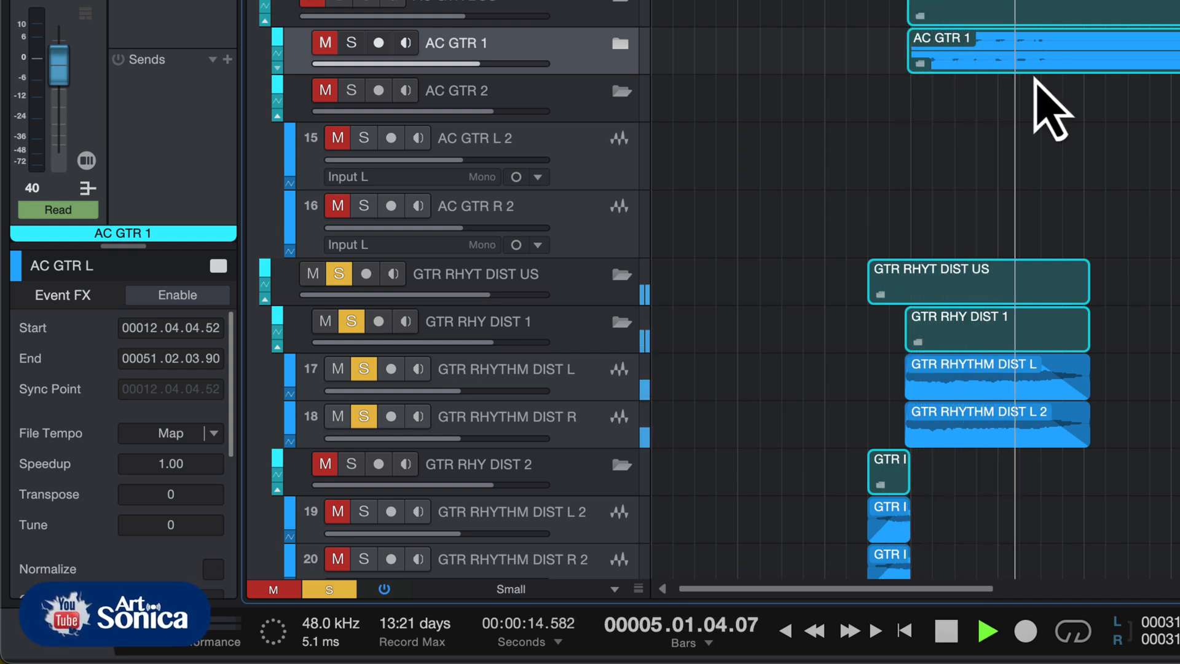
key(space)
click(576, 388)
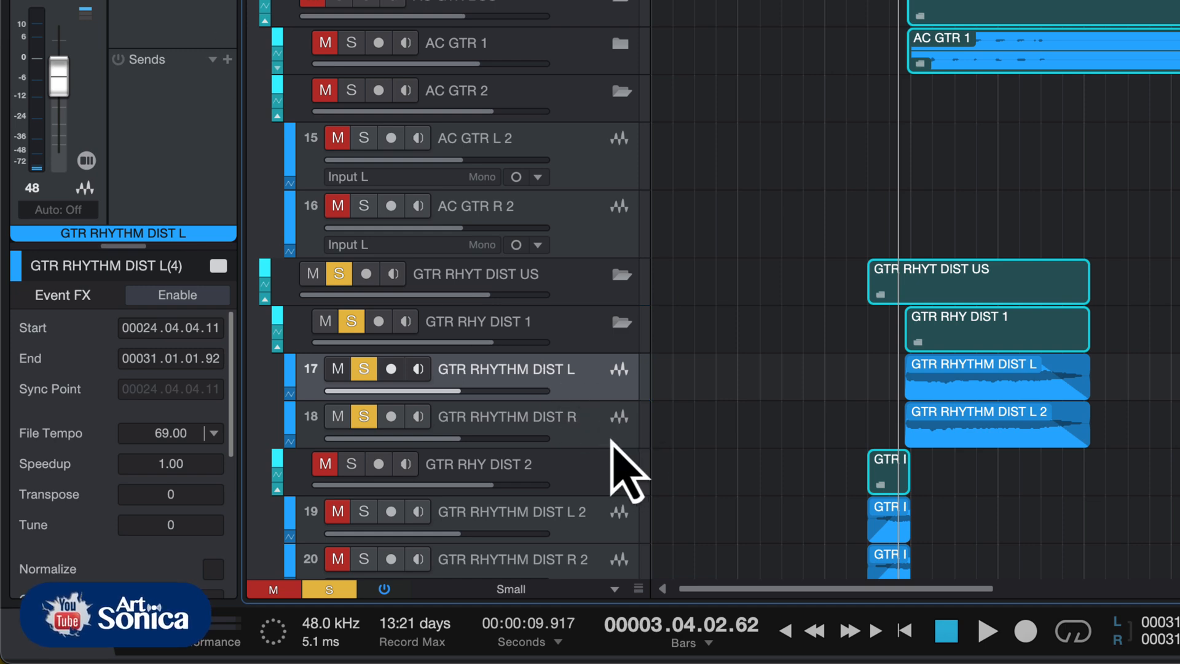
click(609, 435)
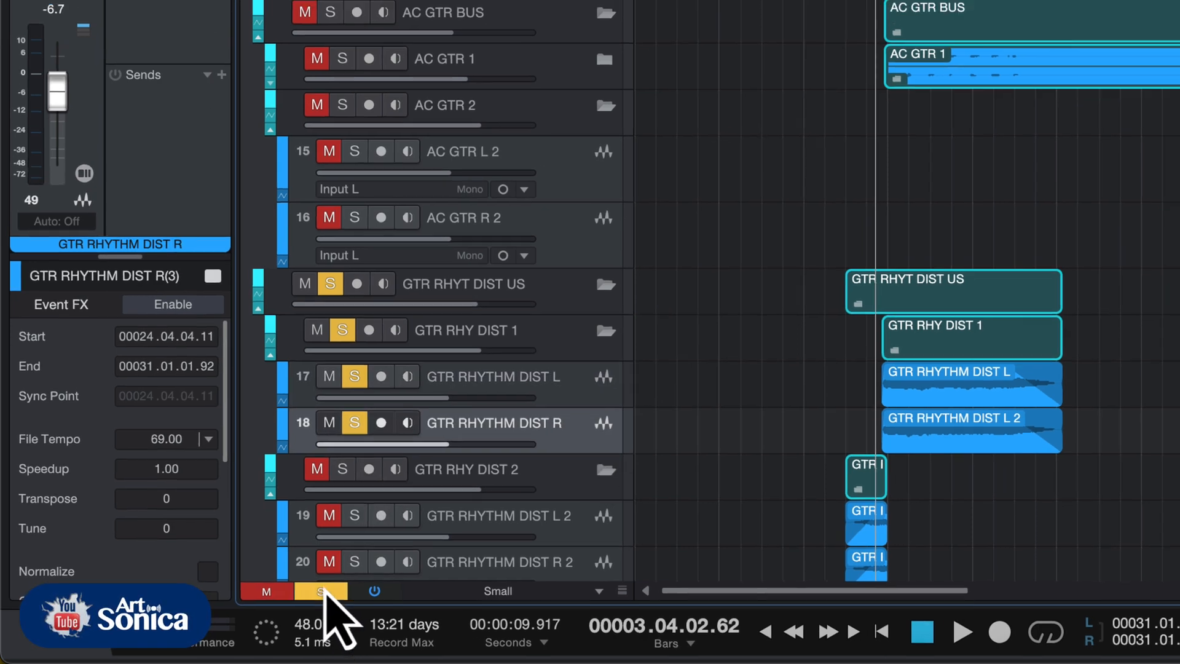
click(325, 592)
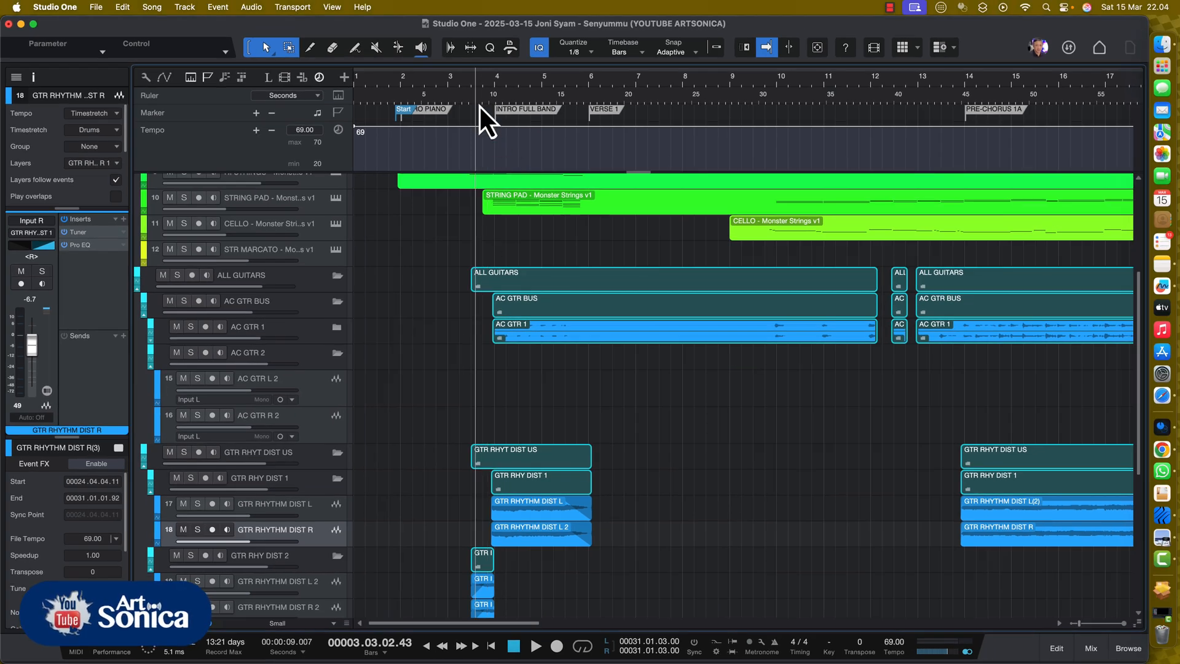
Play the soloed GTR RHY DIST 2 folder from the middle of bar 3 and clear its solo.
click(469, 83)
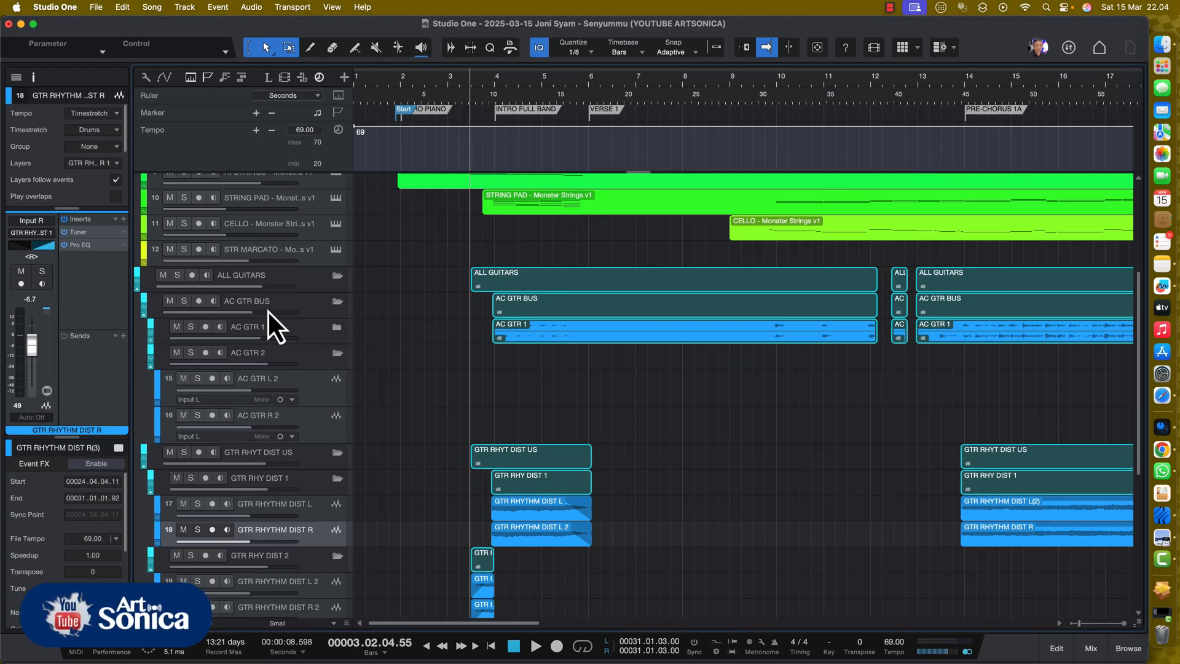
click(466, 86)
scroll(390, 512, down, 5)
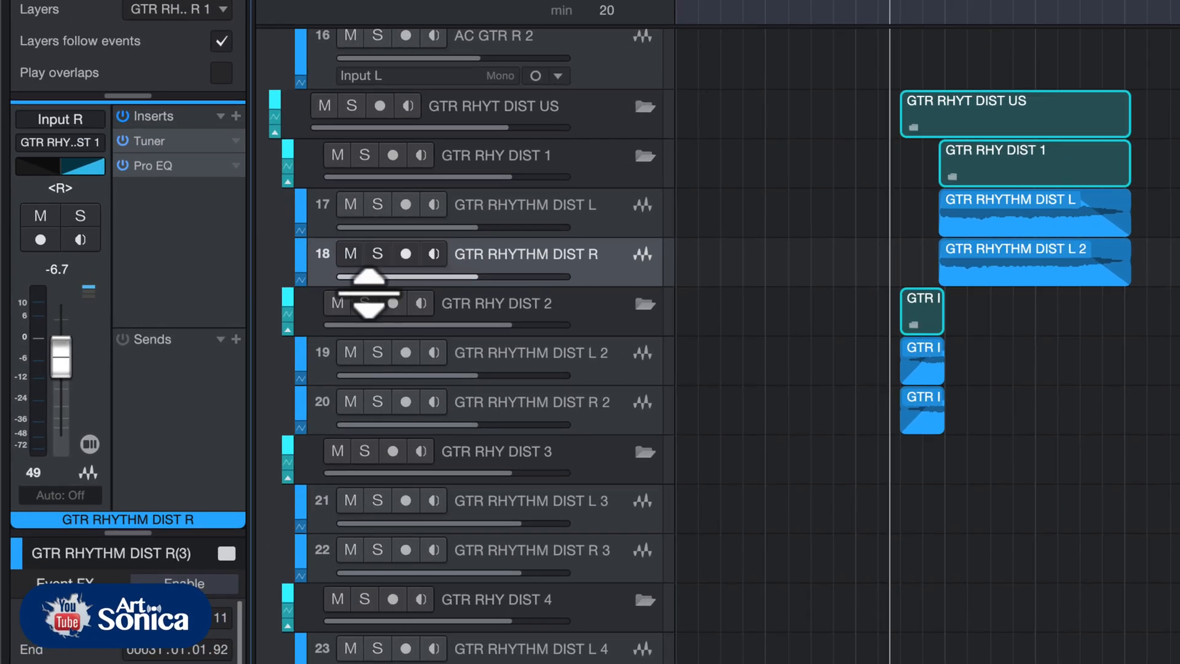
click(365, 303)
key(space)
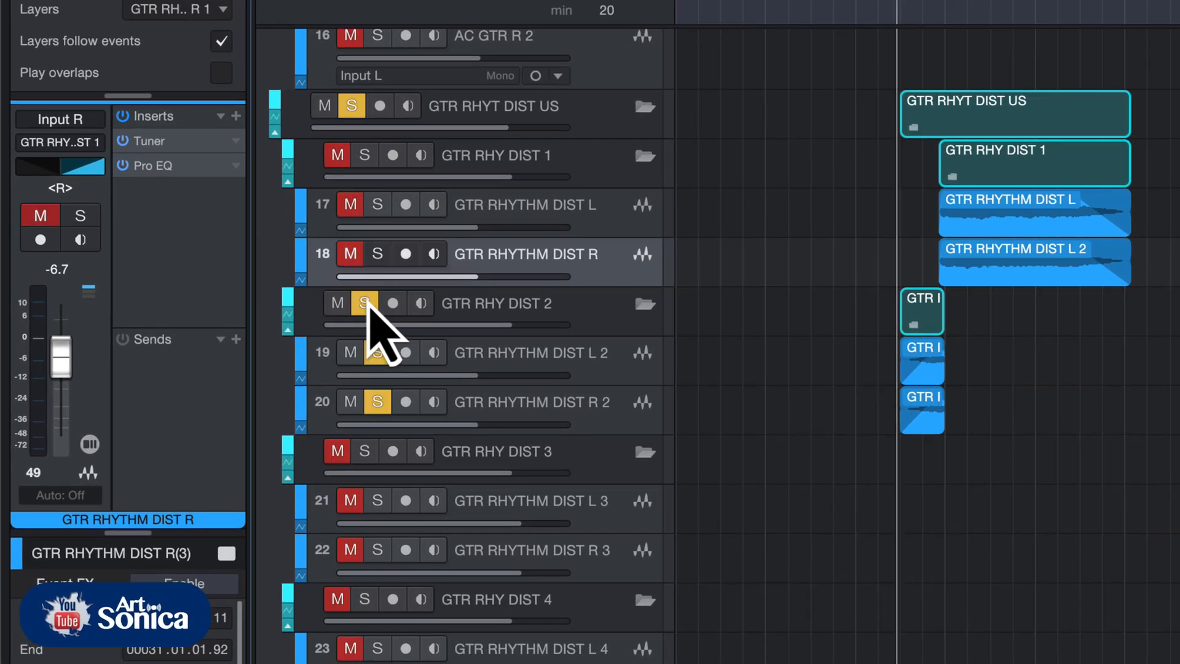
key(space)
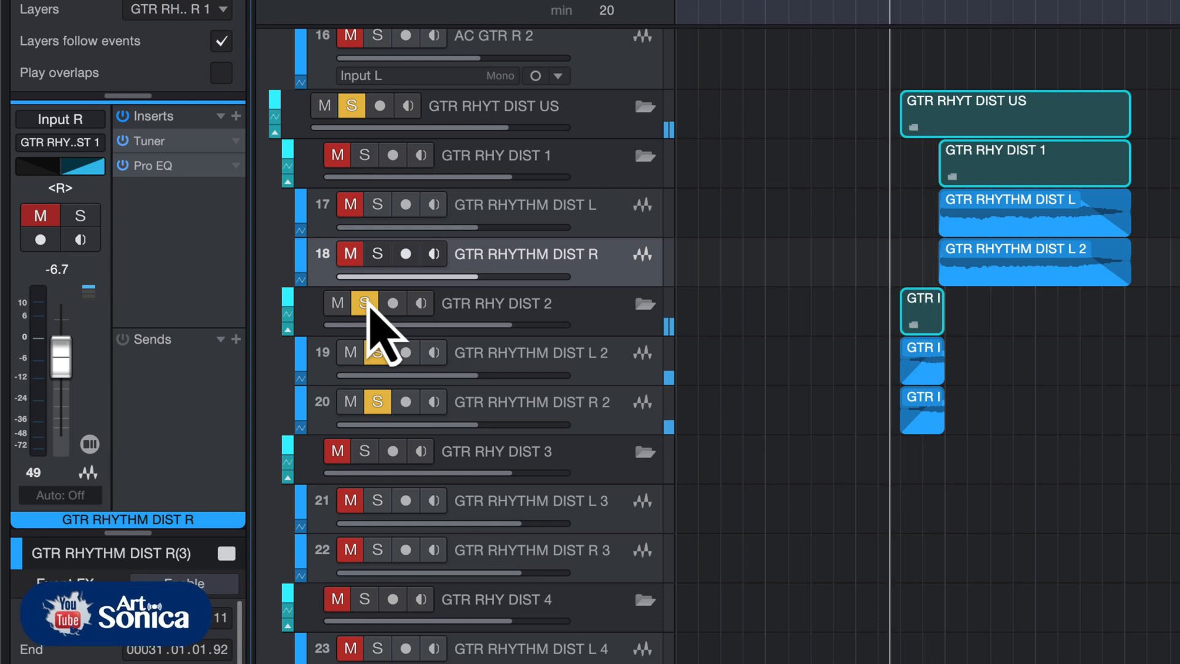
click(366, 302)
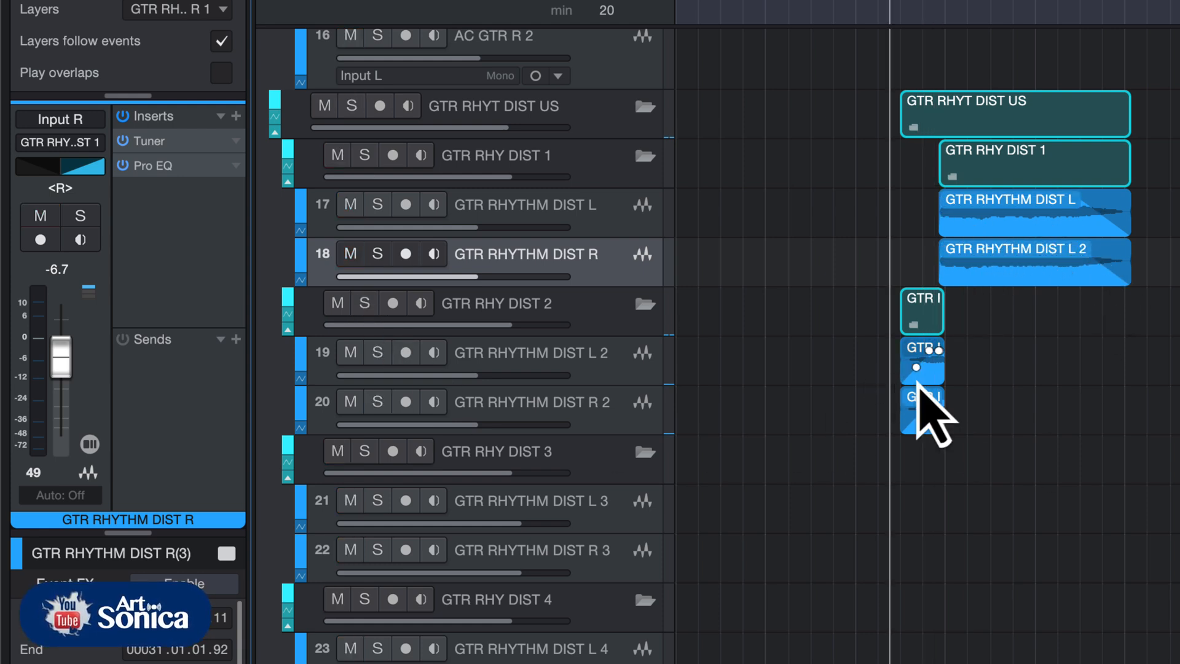
Reverse the audio of the GTR RHYTHM DIST L 2 event just before bar 4 and audition that track soloed.
click(930, 376)
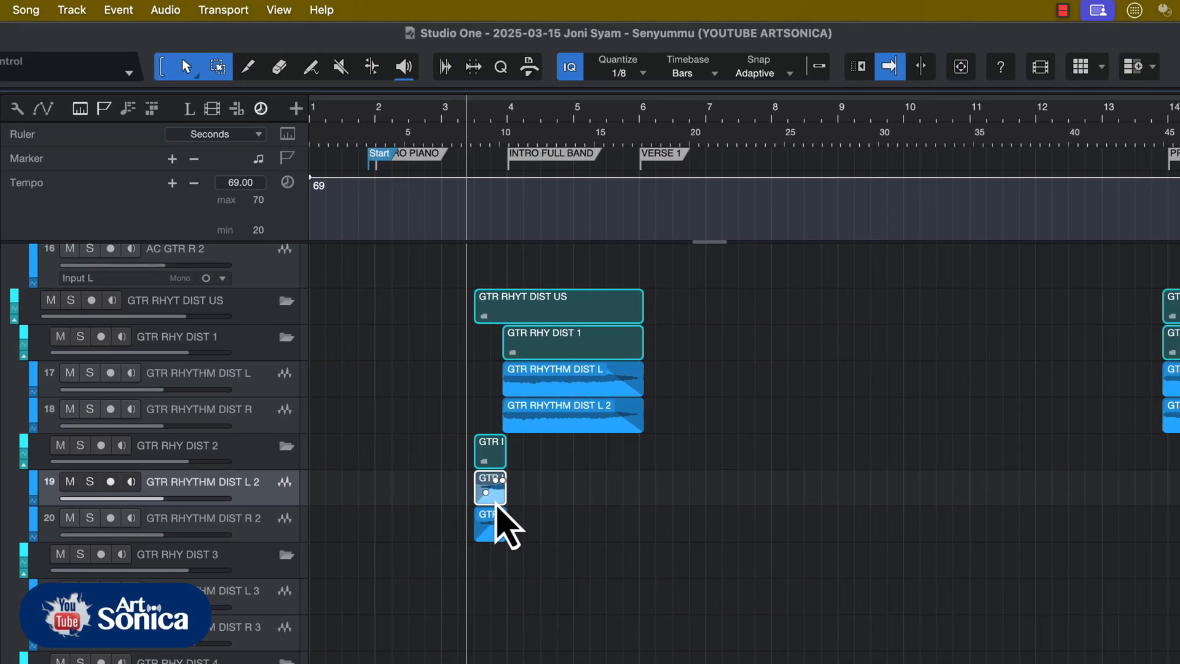
right_click(497, 505)
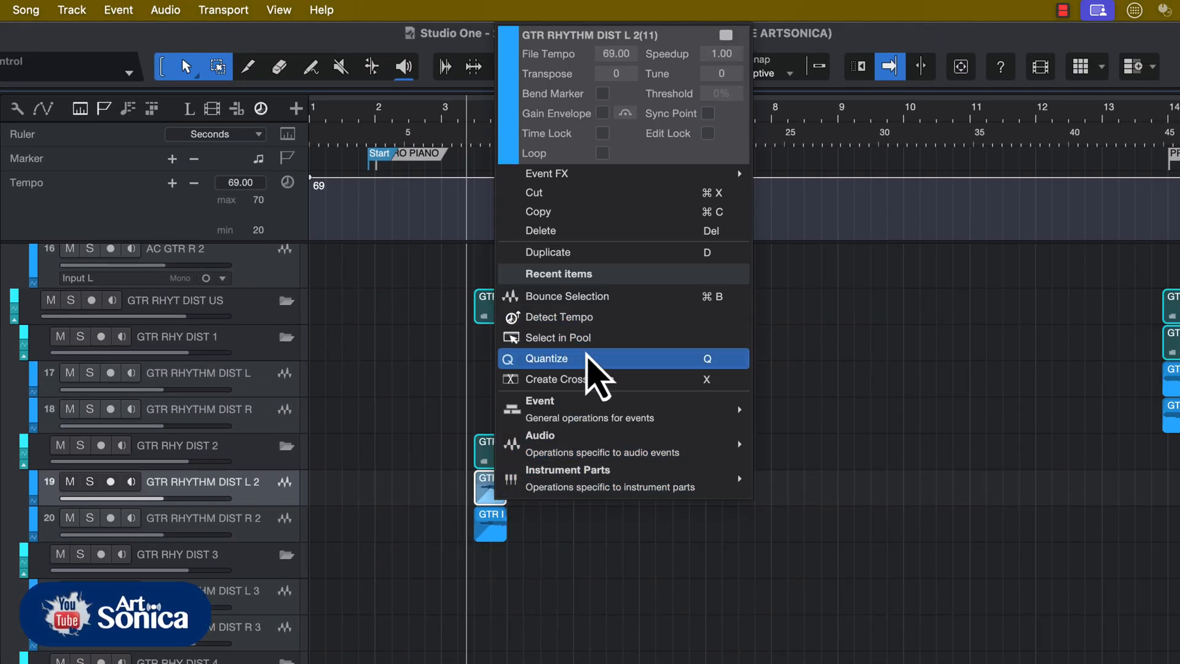
mouse_move(619, 442)
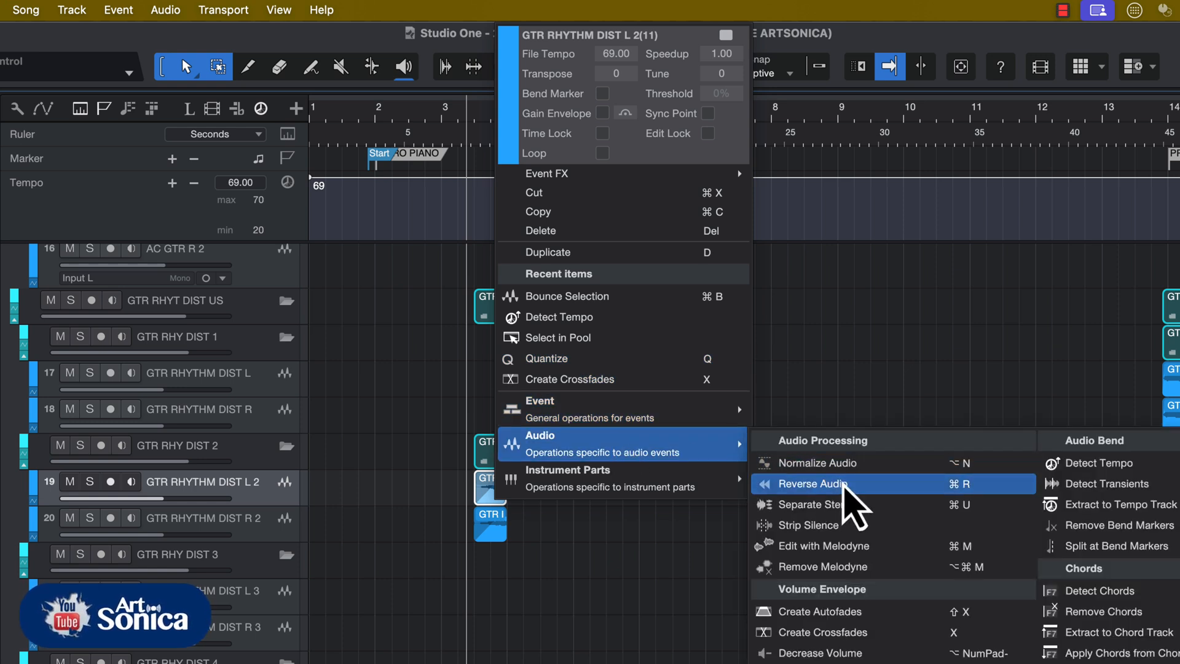
click(843, 484)
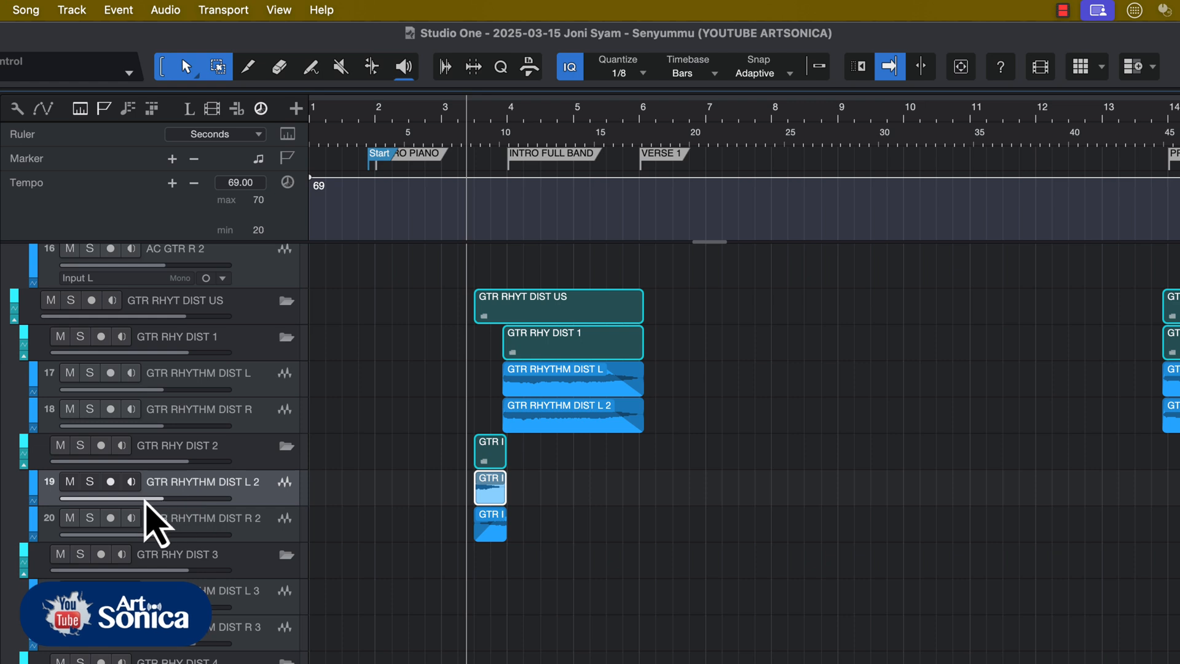
key(space)
key(space)
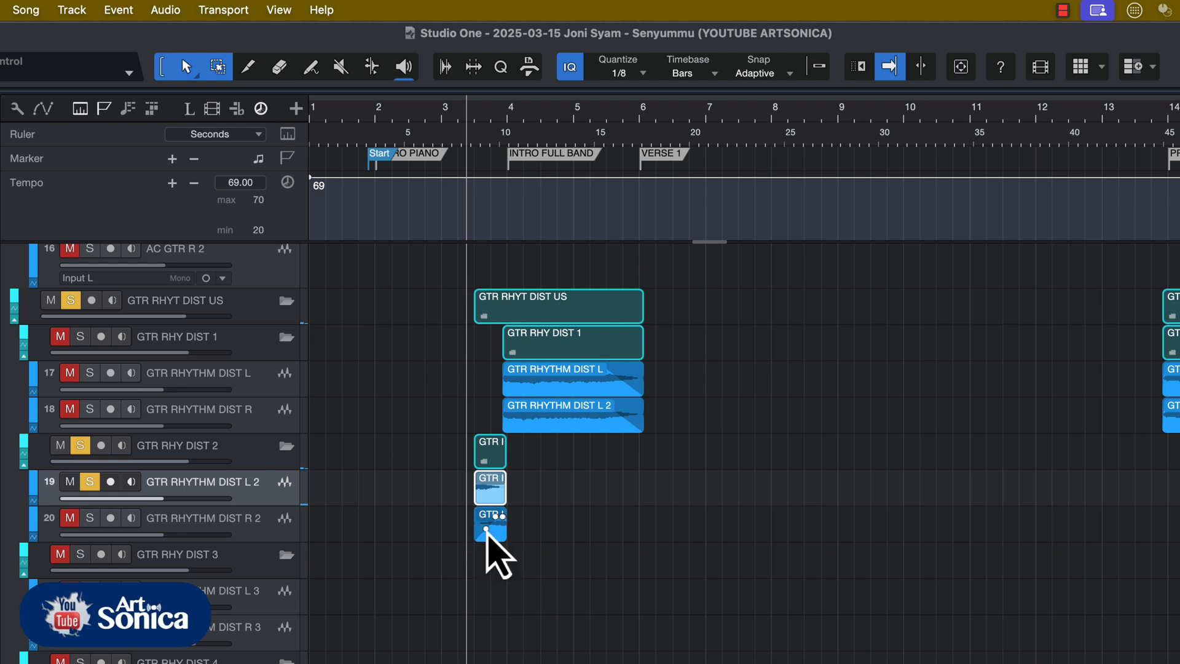
Reverse the matching GTR RHYTHM DIST R 2 event and play both GTR RHY DIST 2 tracks soloed.
right_click(488, 530)
click(538, 326)
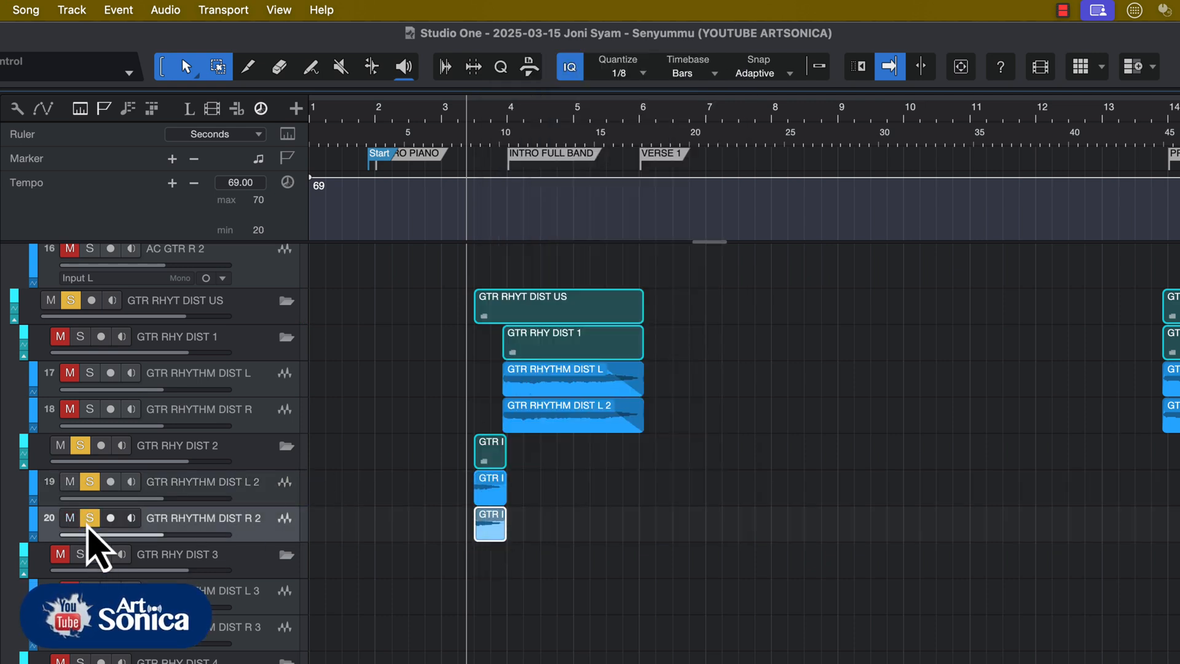
key(space)
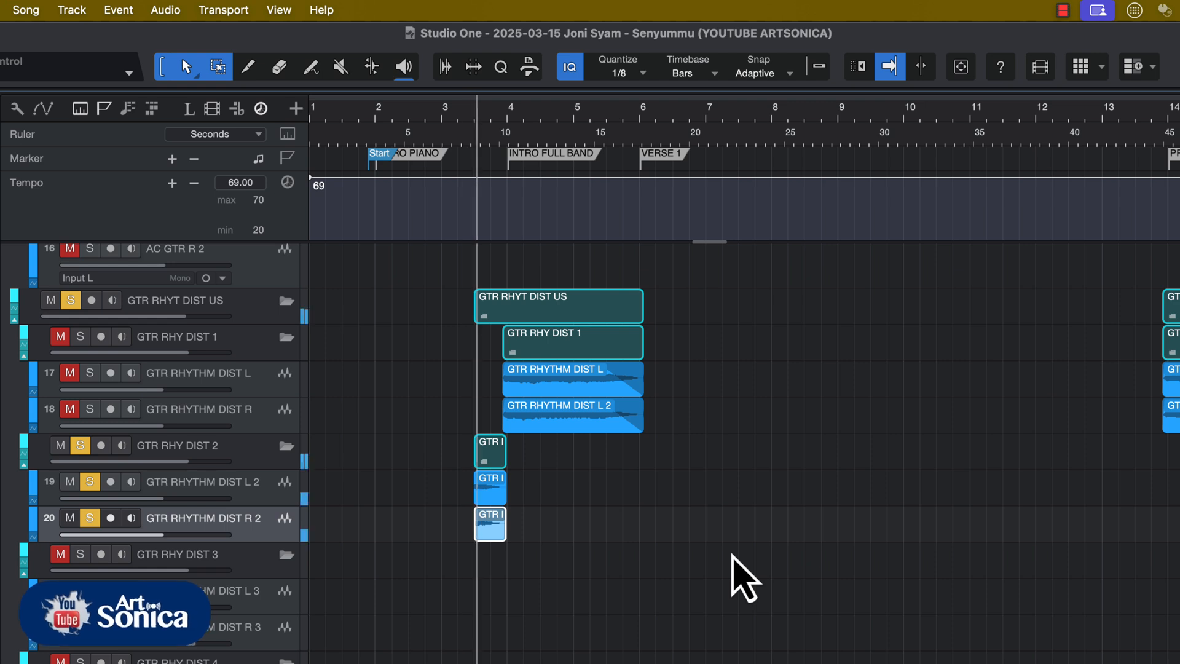
key(space)
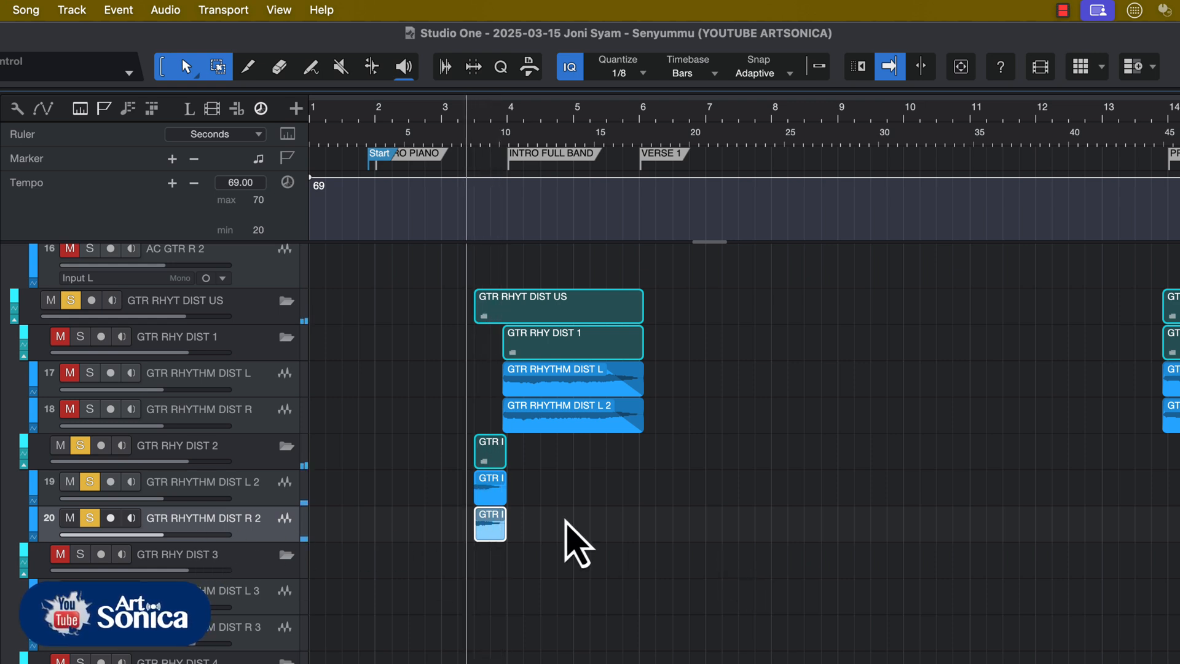
Select the left and right GTR RHY DIST 2 events together and reverse their audio again.
drag(560, 563, 486, 495)
right_click(485, 495)
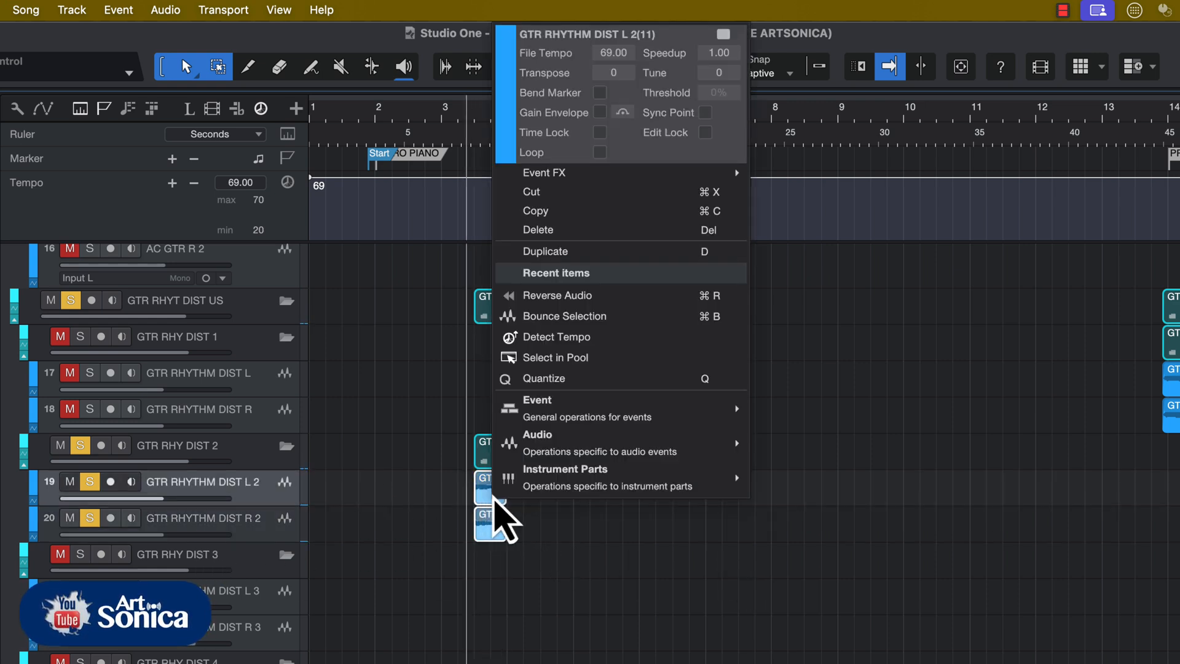
click(589, 296)
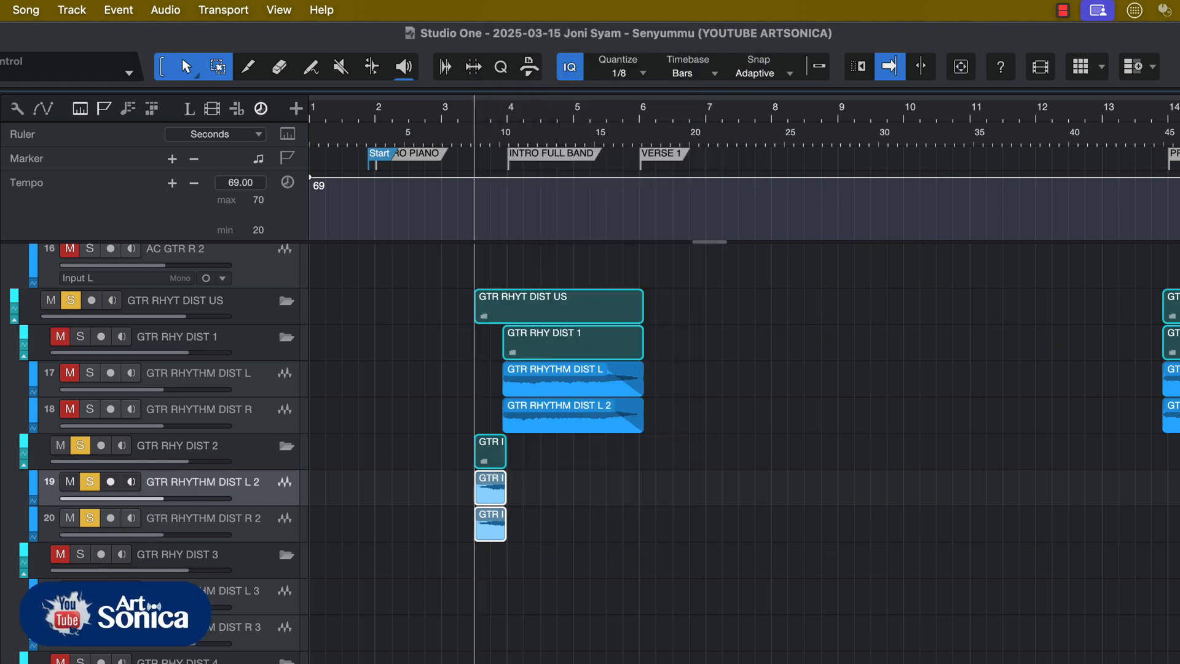
Play the GTR RHY DIST 2 swell before bar 4 and increase the height of its left and right tracks.
key(space)
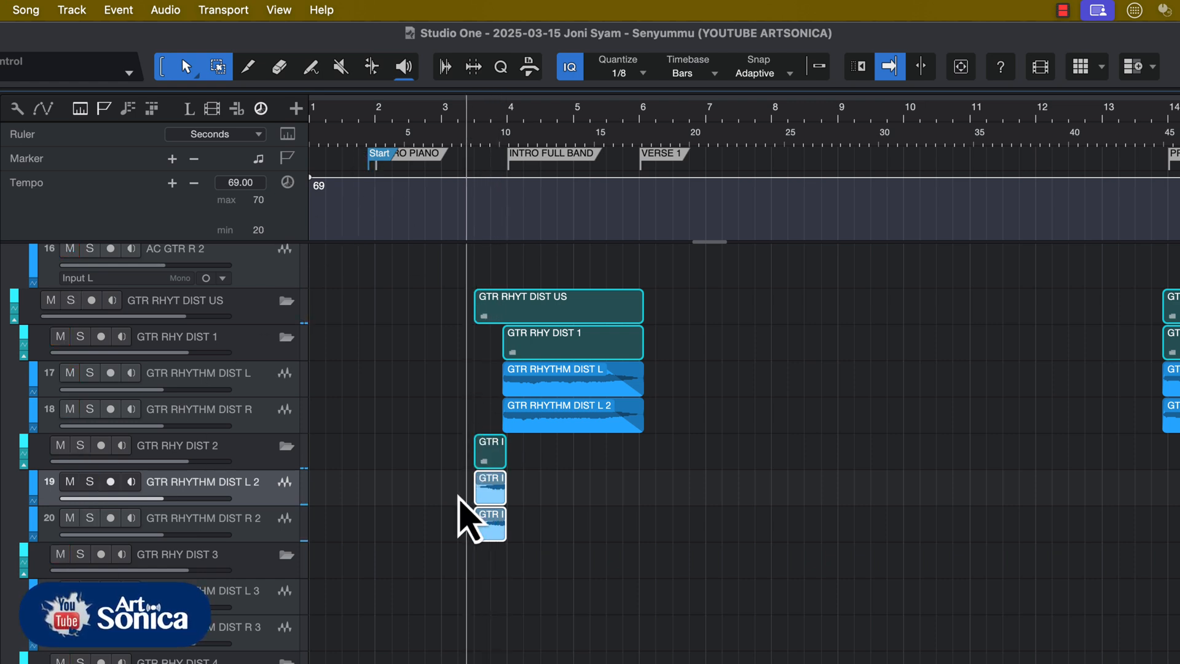
shift+click(269, 532)
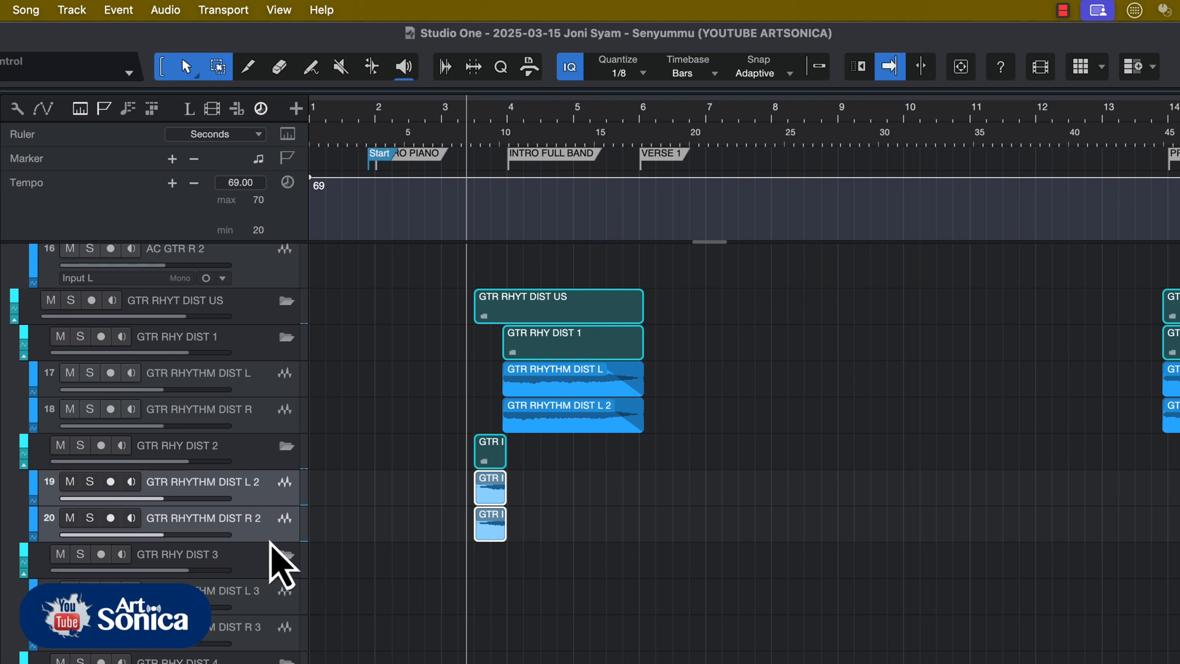
drag(263, 543, 249, 620)
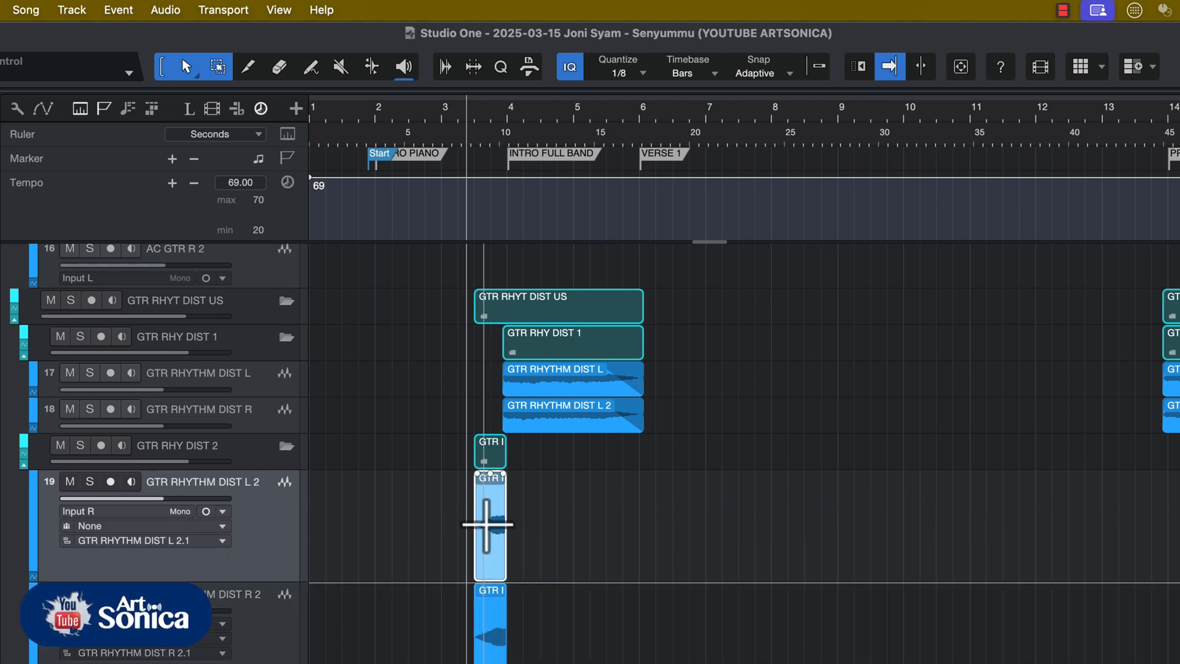
Examine the waveform shape of the reversed GTR RHYTHM DIST L 2 and R 2 events just before bar 4.
key(e)
key(e)
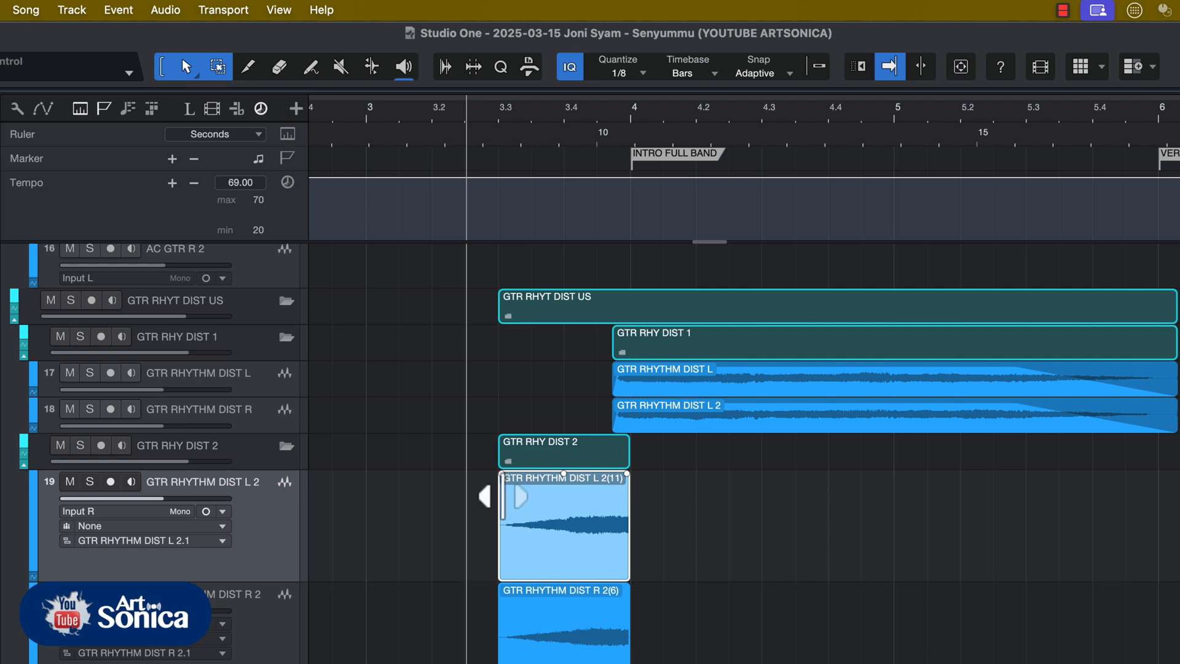
key(w)
key(w)
key(e)
key(e)
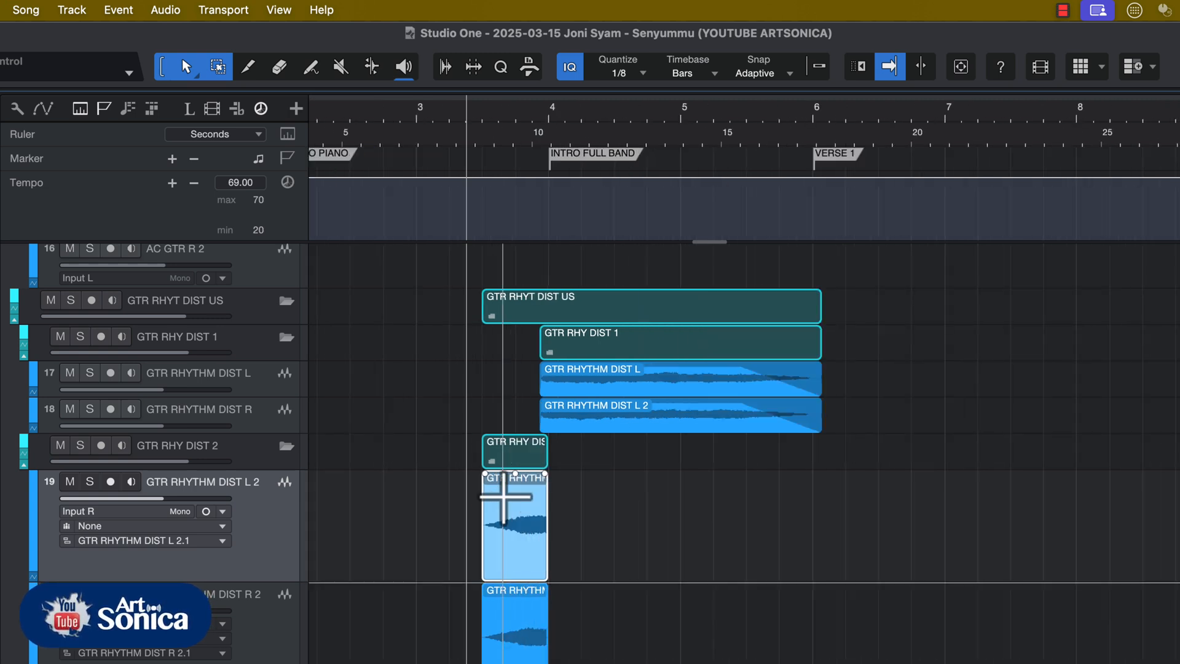
mouse_move(504, 478)
mouse_down()
mouse_move(608, 499)
mouse_move(500, 491)
mouse_up()
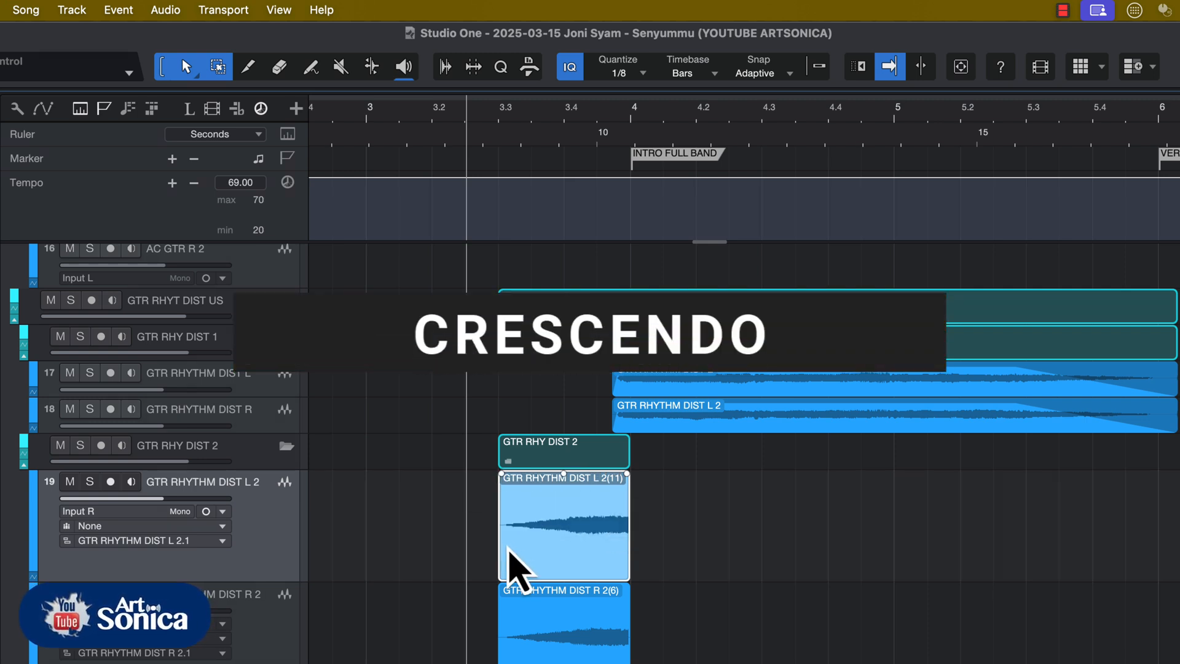
key(w)
key(w)
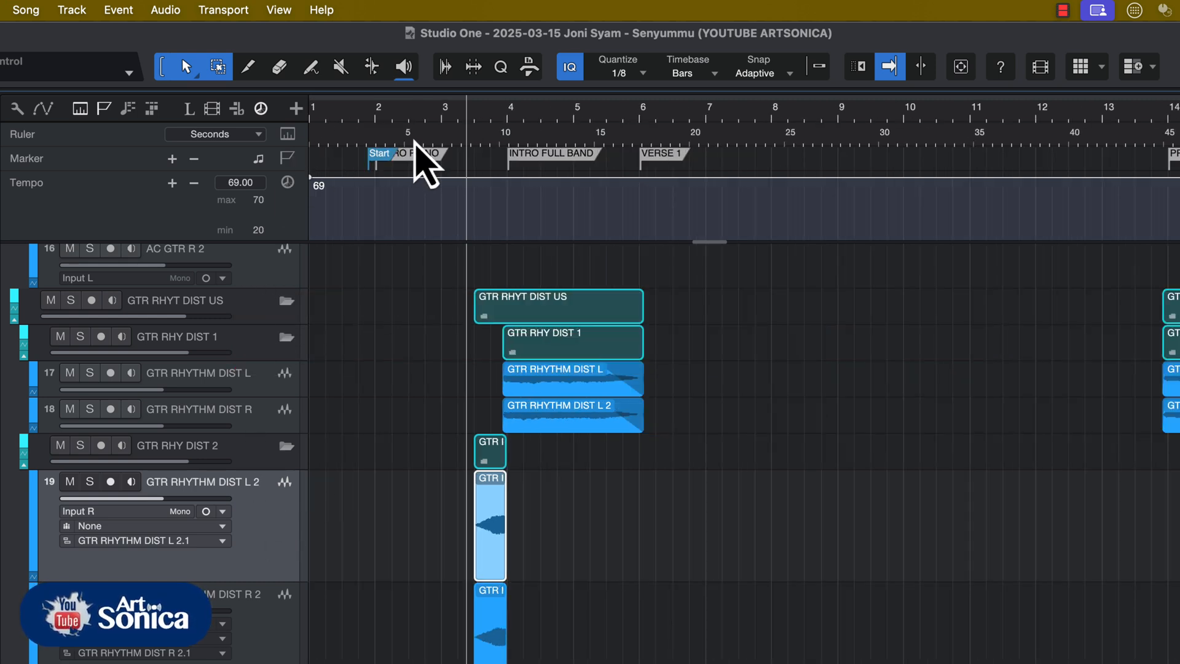
Play the song unsoloed from bar 2 through the guitar swell into the Intro Full Band section.
key(space)
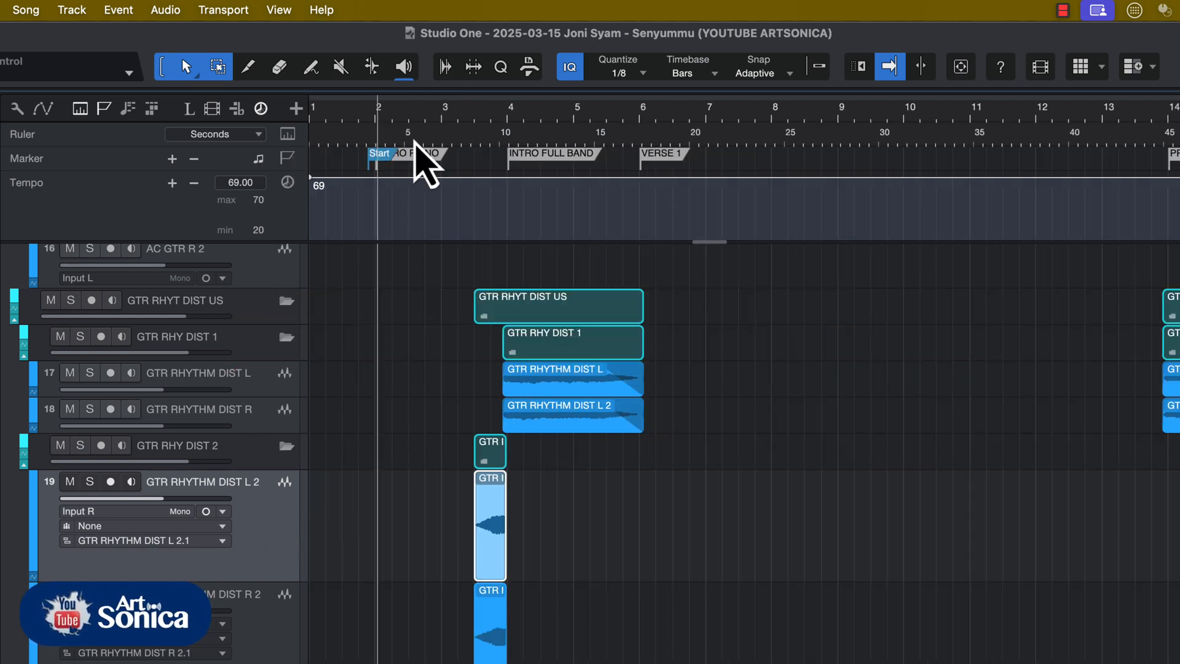
key(e)
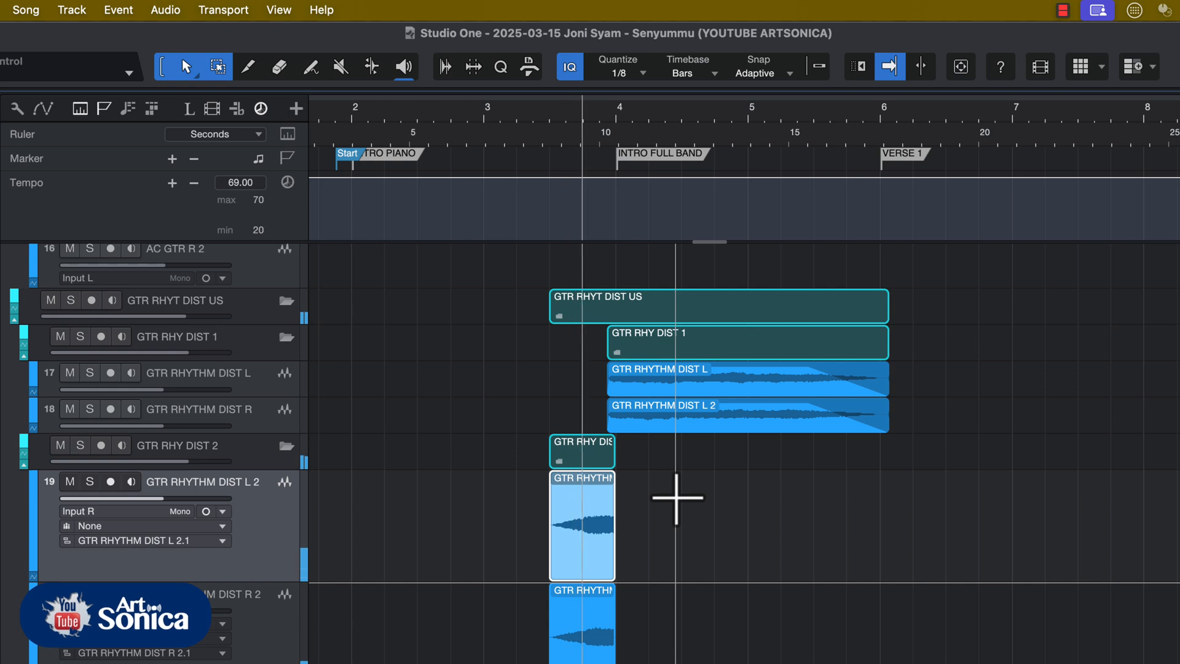
key(w)
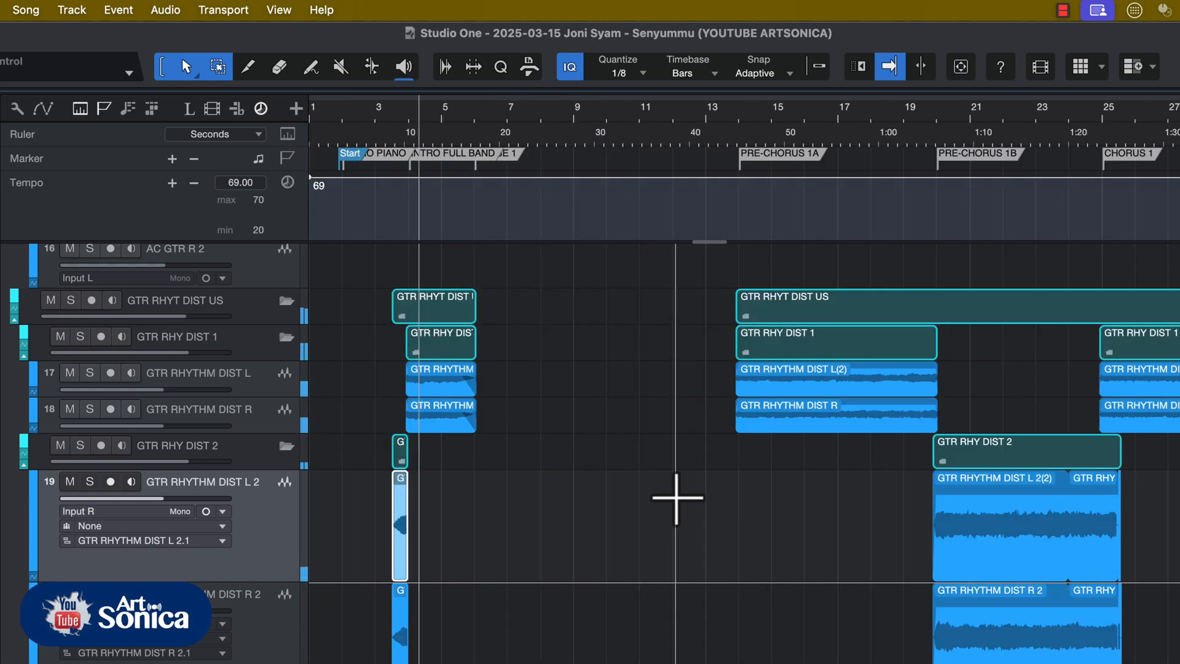
key(space)
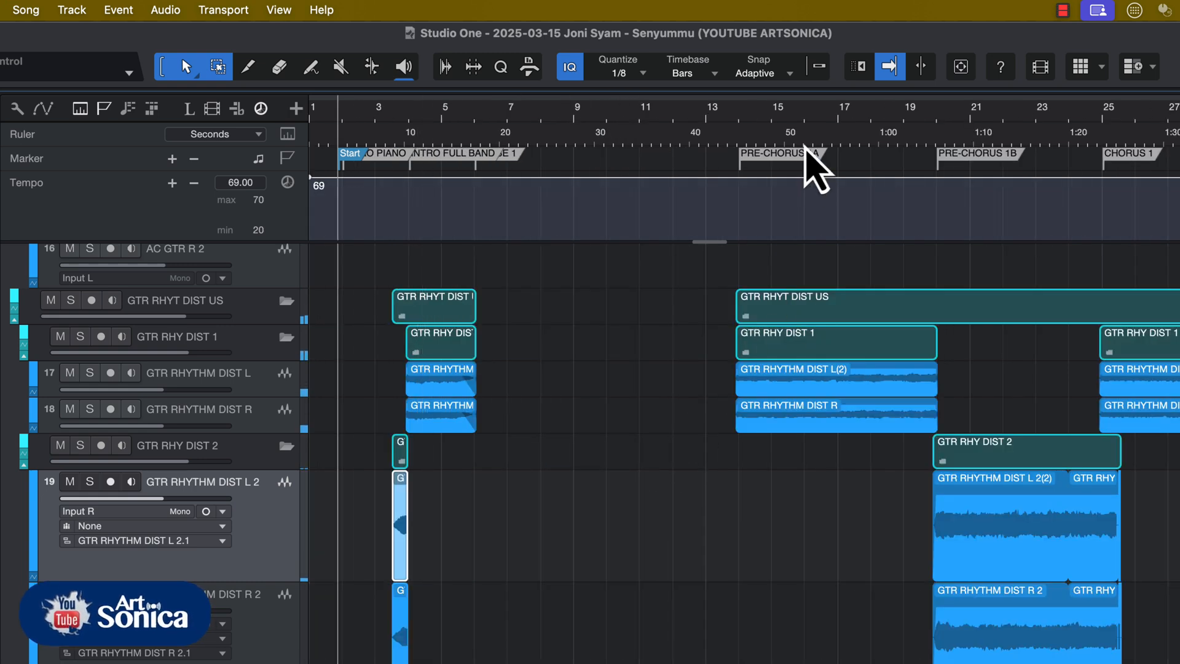
Check the distorted rhythm guitar arrangement across Verse 1, between the intro and Pre-Chorus 1A.
click(735, 131)
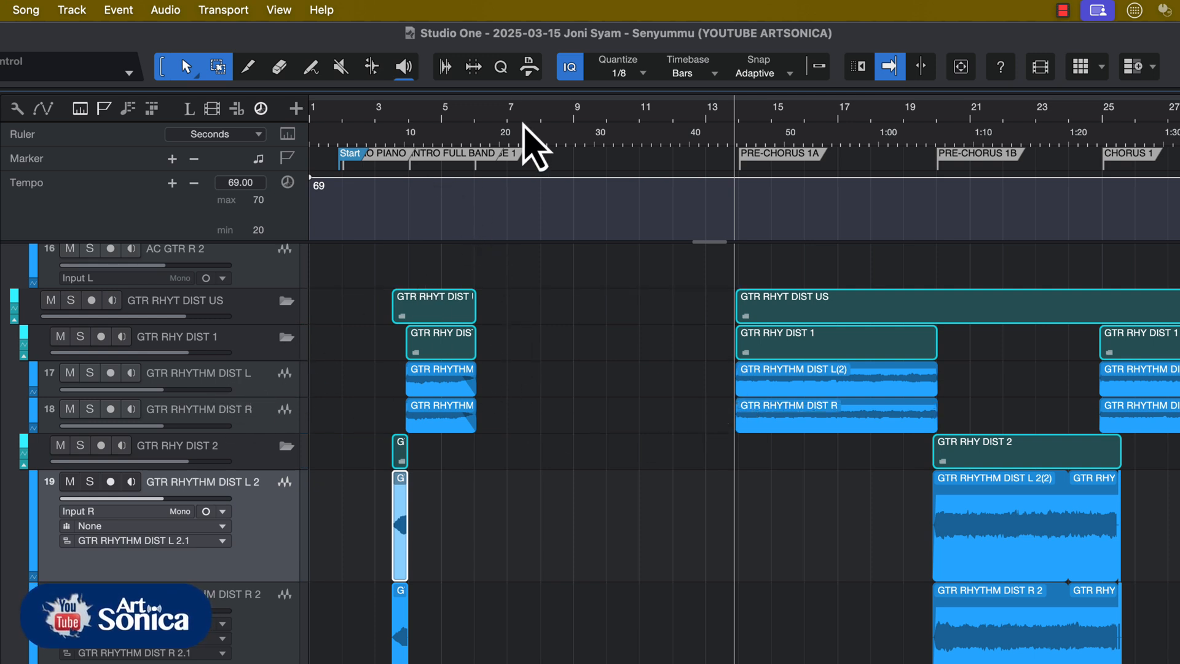
click(490, 112)
key(e)
key(e)
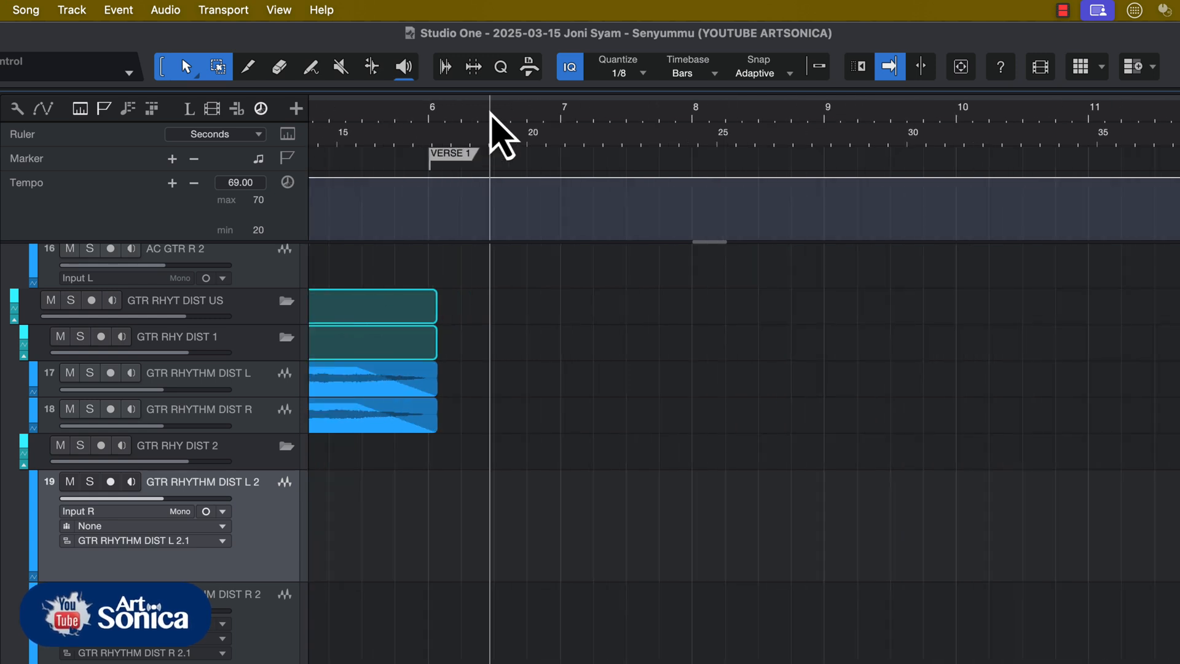
key(w)
key(w)
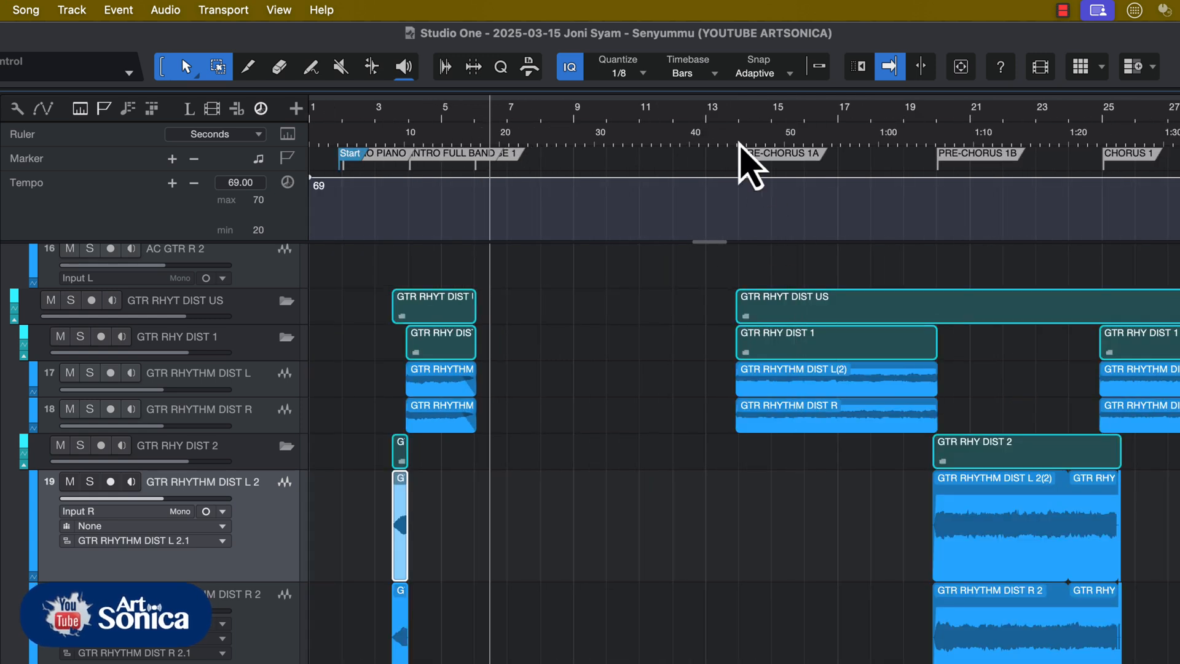
Play from bar 13 into Pre-Chorus 1A and briefly solo the GTR RHY DIST 1 folder.
click(706, 114)
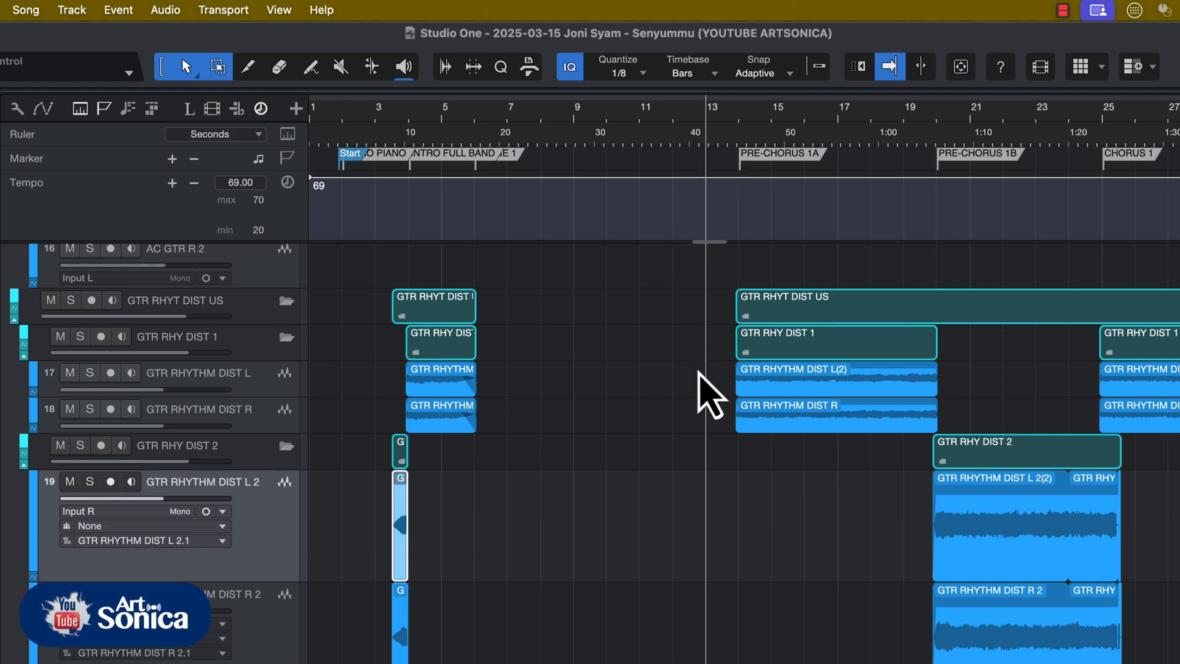
scroll(710, 394, up, 8)
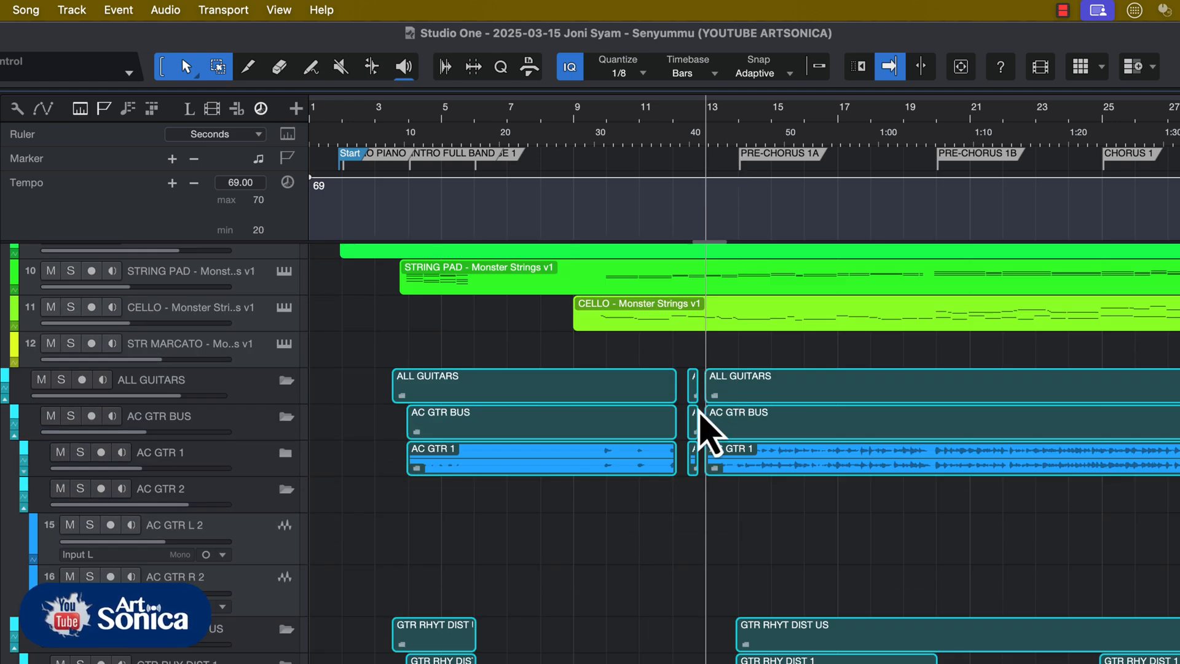
scroll(707, 541, down, 5)
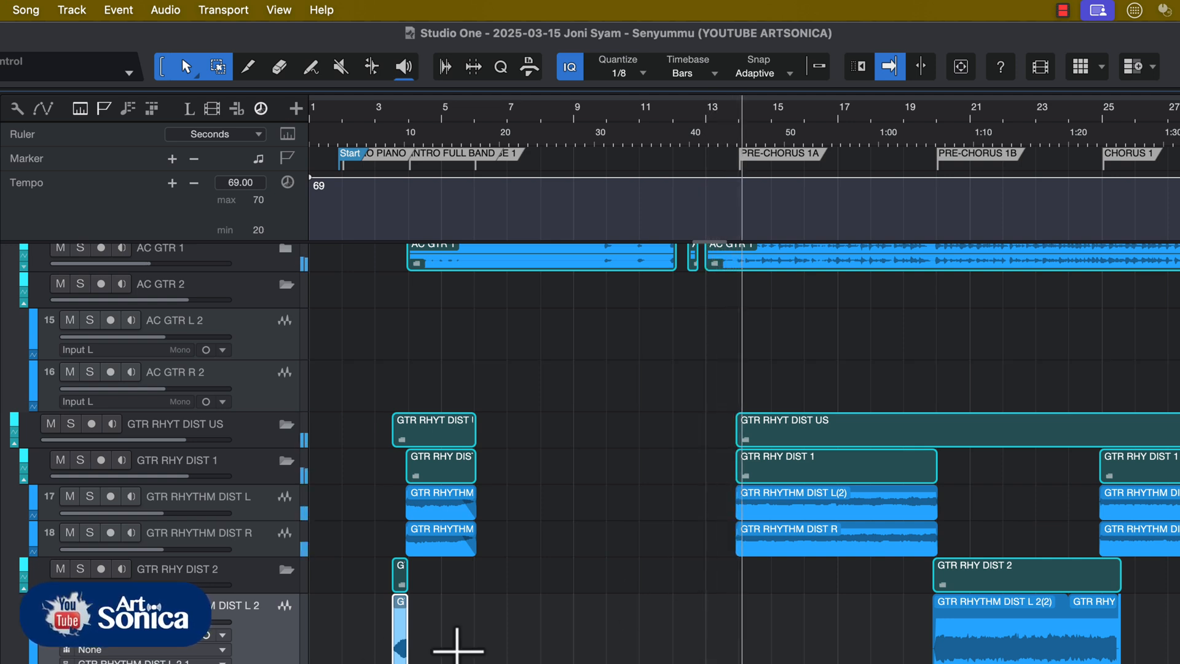
click(80, 460)
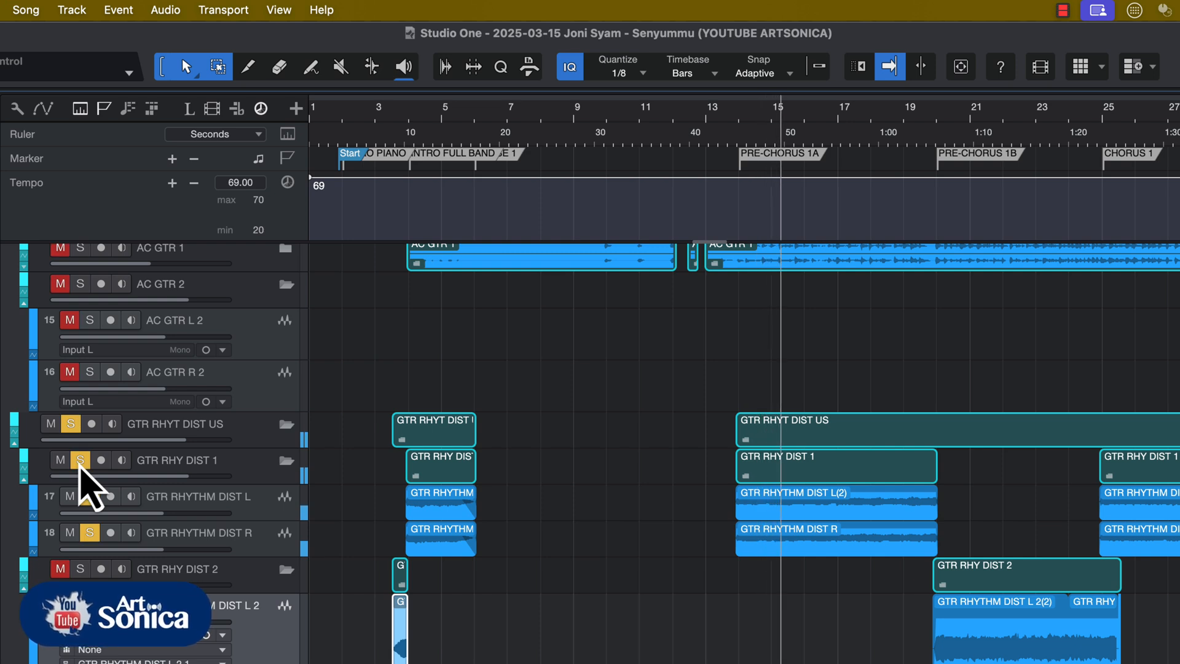
click(80, 461)
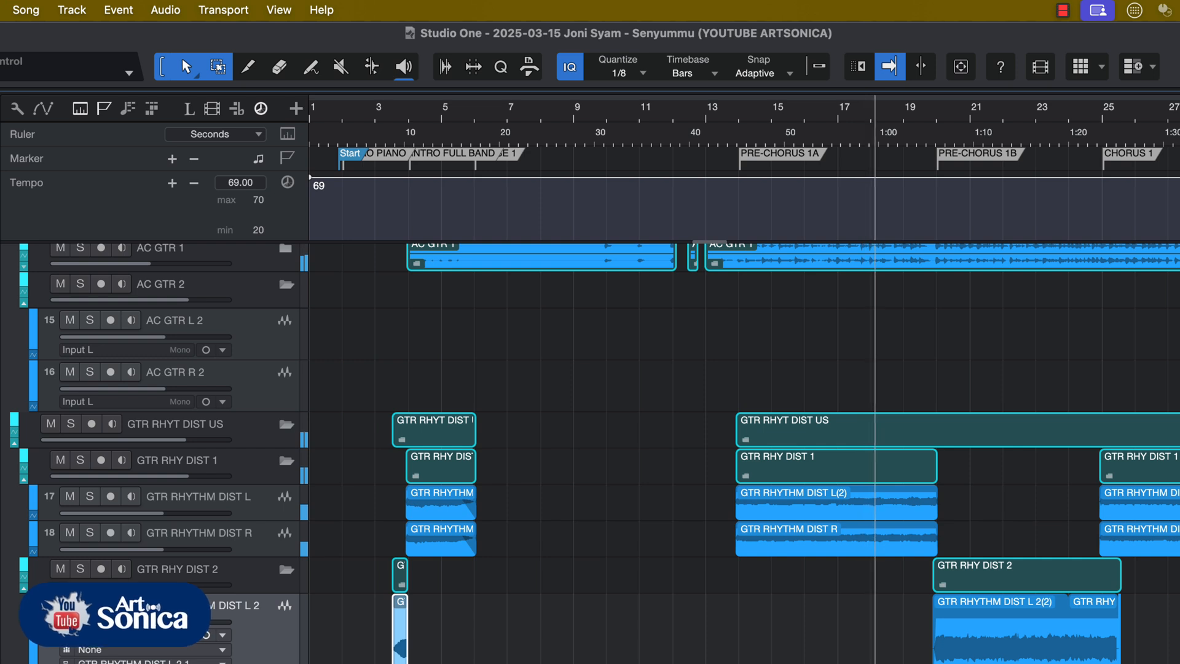
Enlarge the height of all tracks and audition the GTR RHY DIST 2 folder soloed in Pre-Chorus 1B.
key(shift+e)
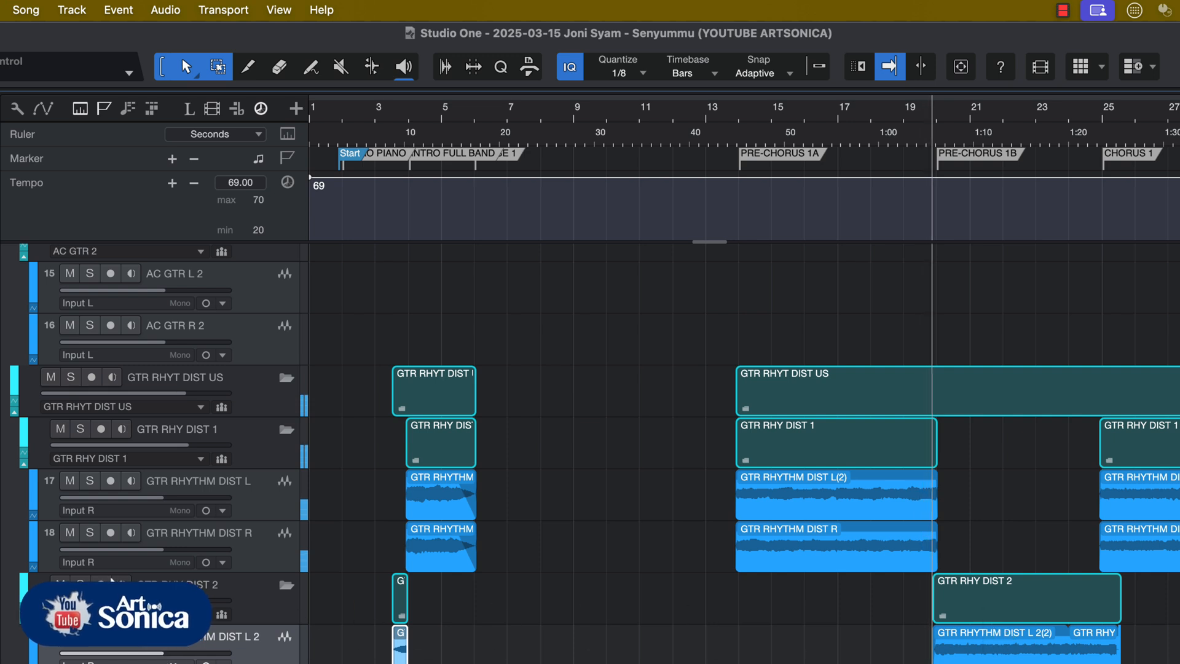
key(s)
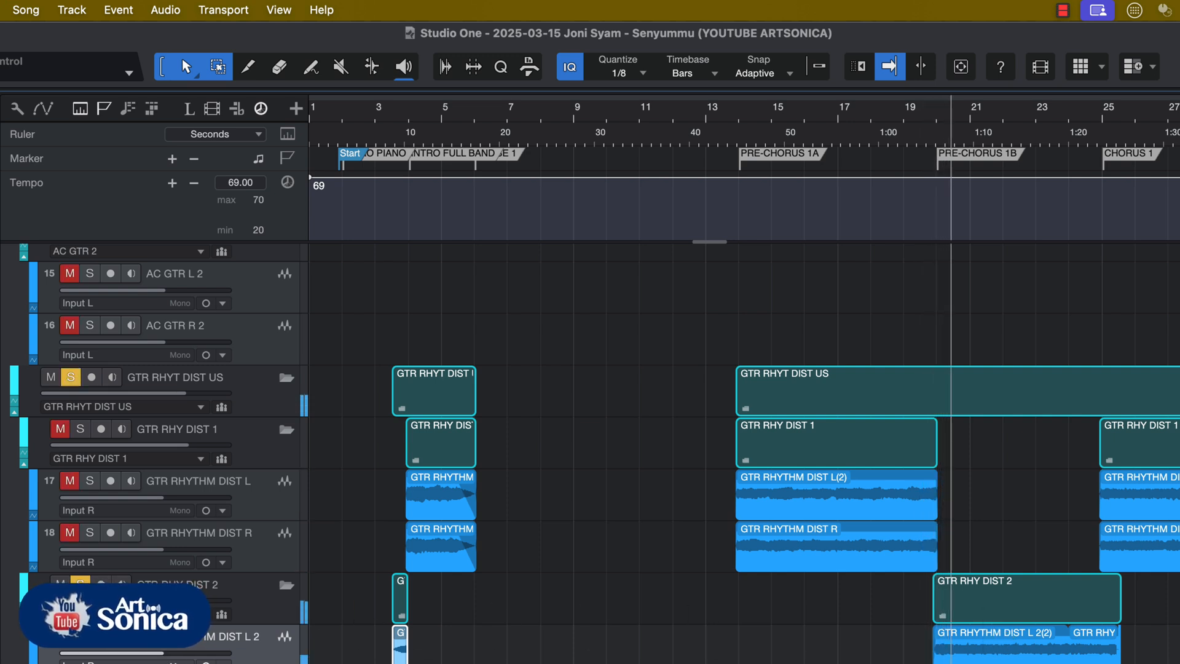
key(space)
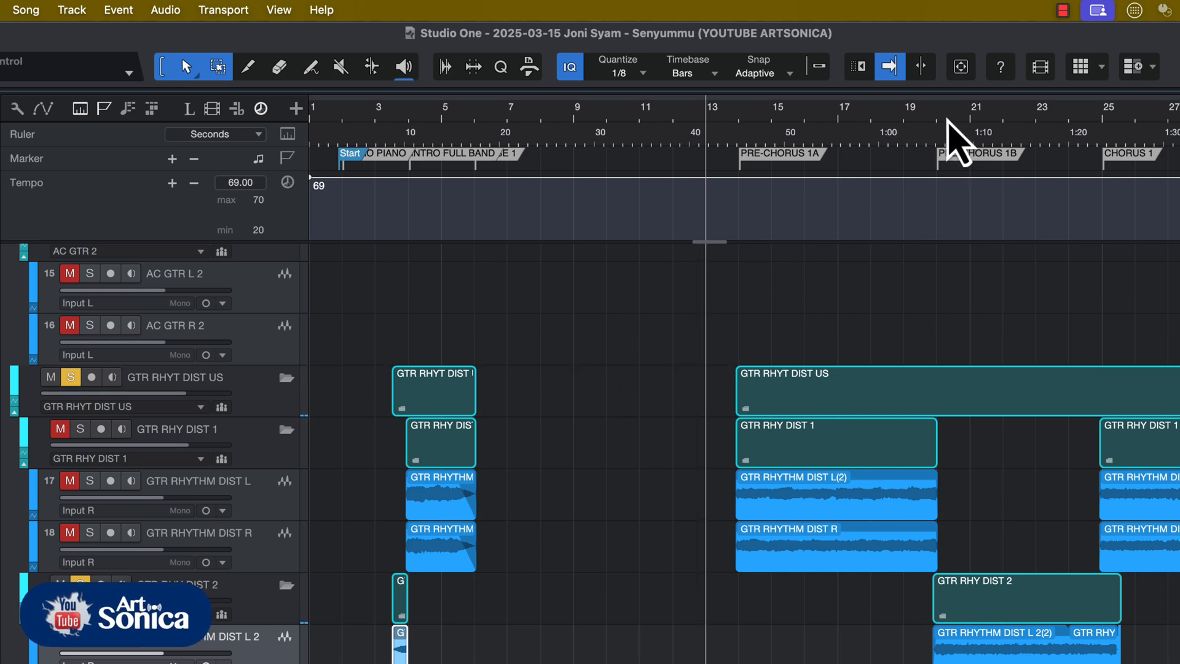
Clear the solo and play from bar 19 across the guitar handover into Pre-Chorus 1B.
scroll(950, 145, up, 5)
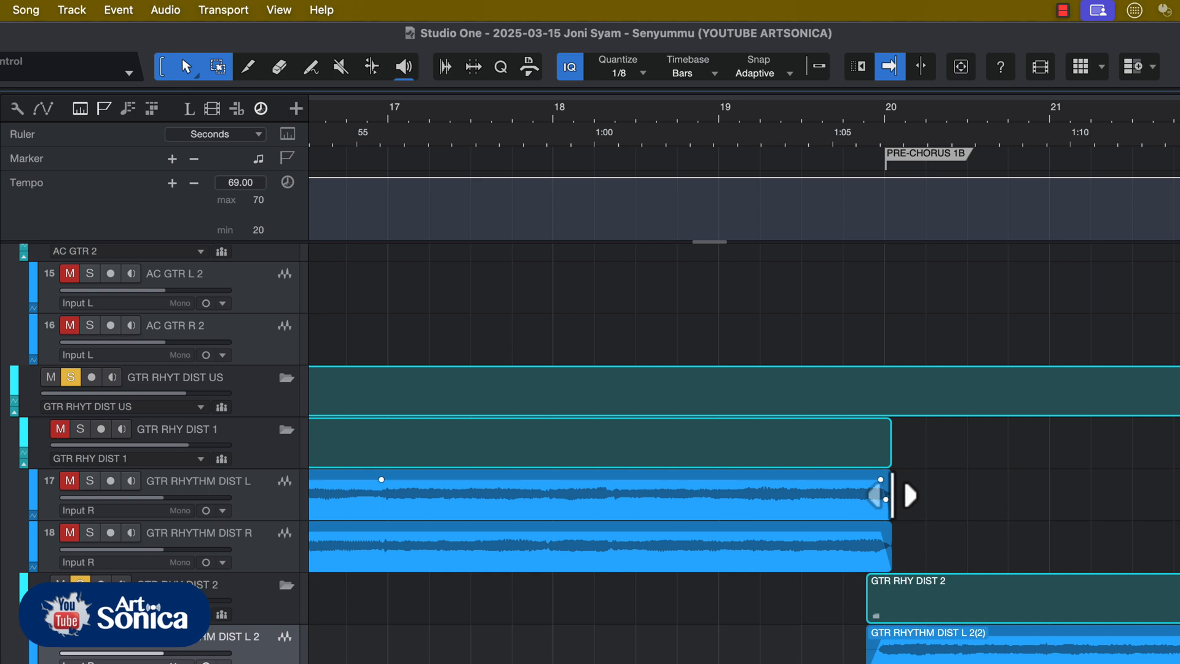
click(718, 110)
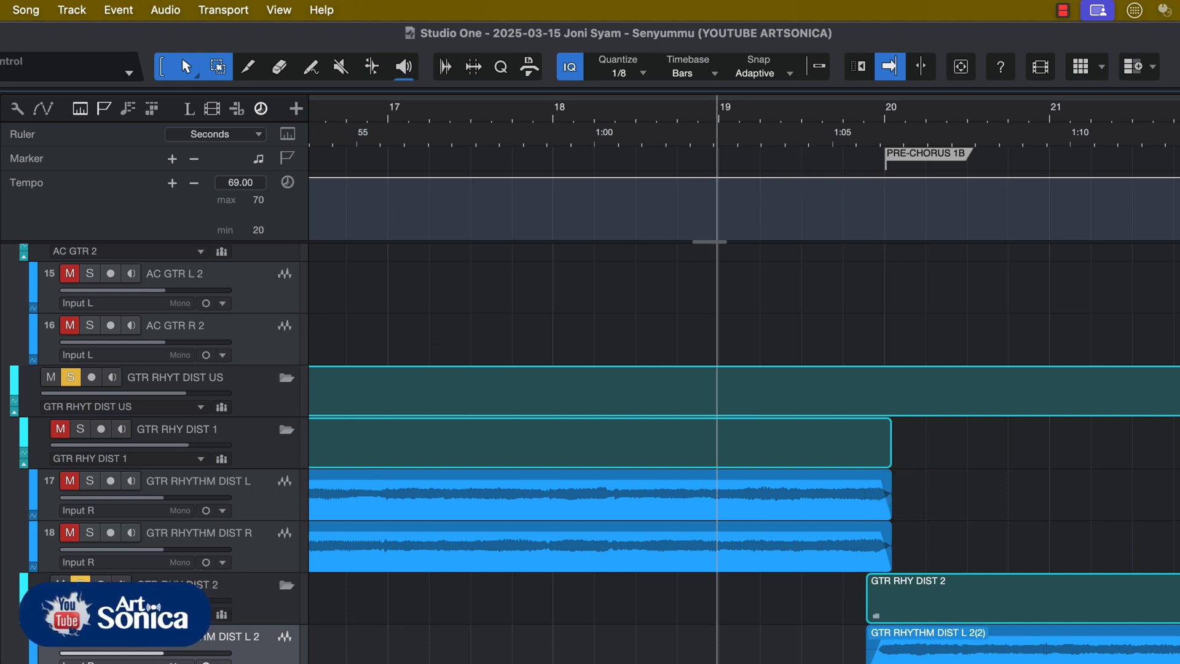
key(space)
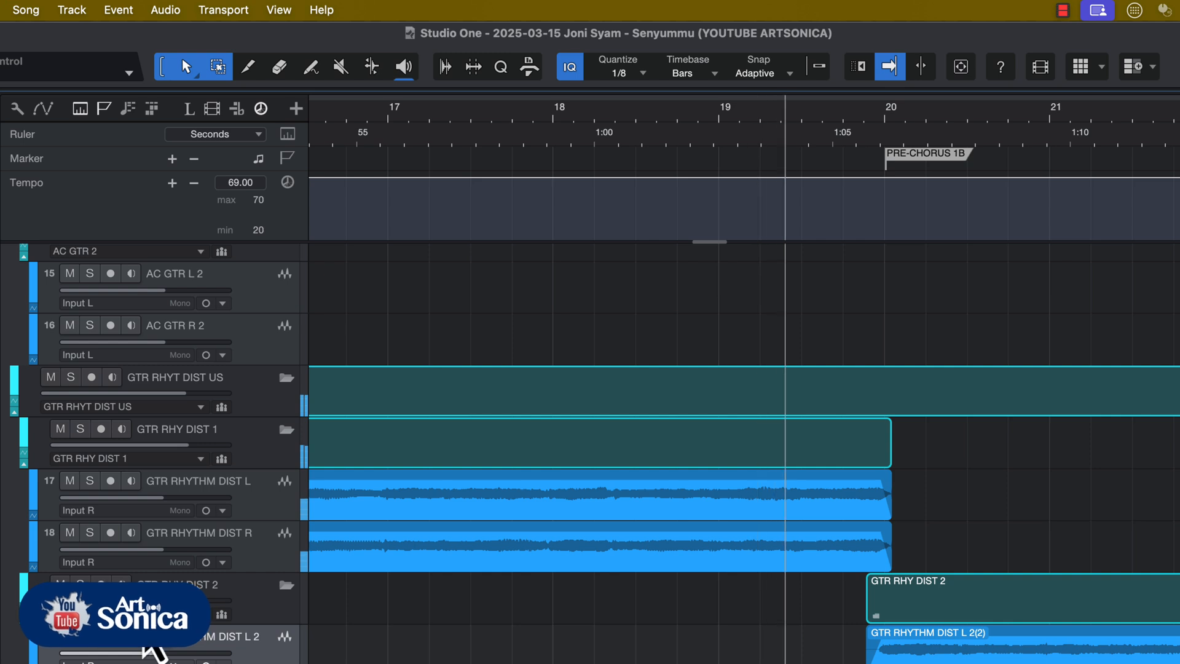
key(w)
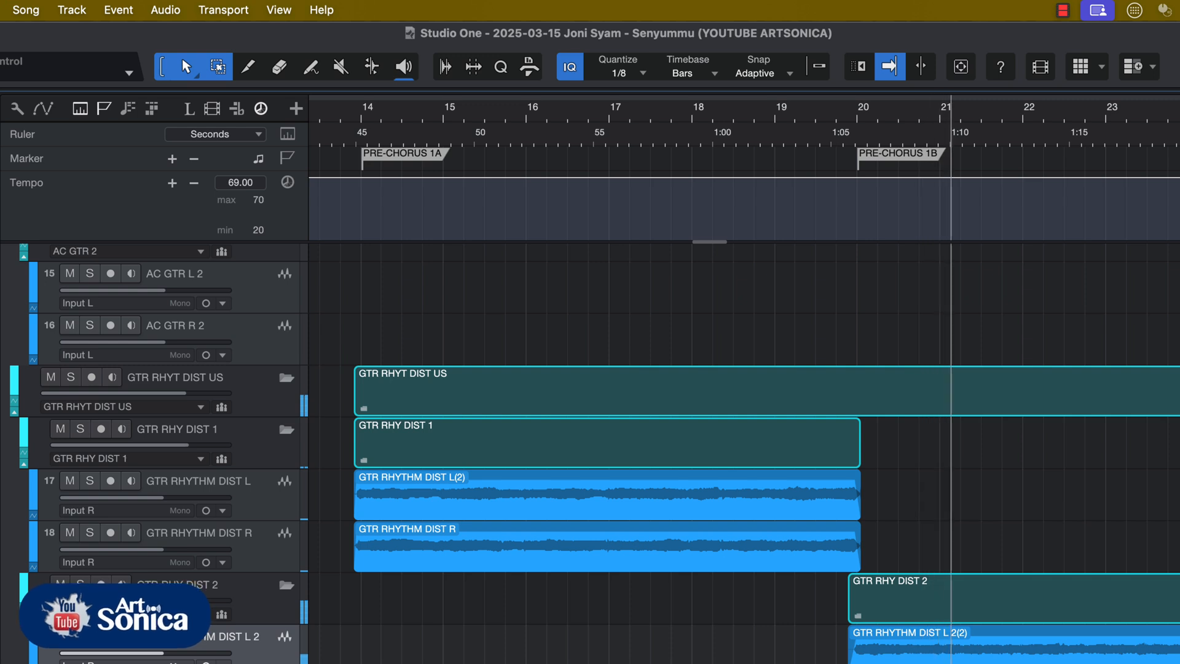
key(space)
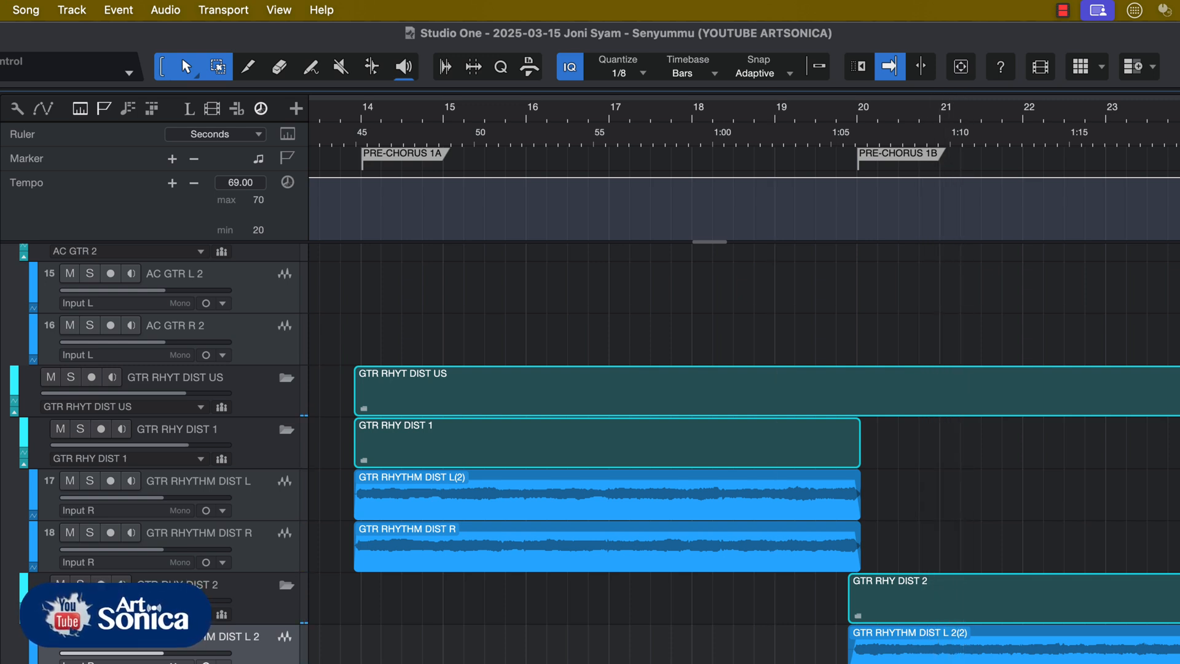
Solo the GTR RHY DIST 1 folder and play its entry from just before Chorus 1.
scroll(744, 430, right, 10)
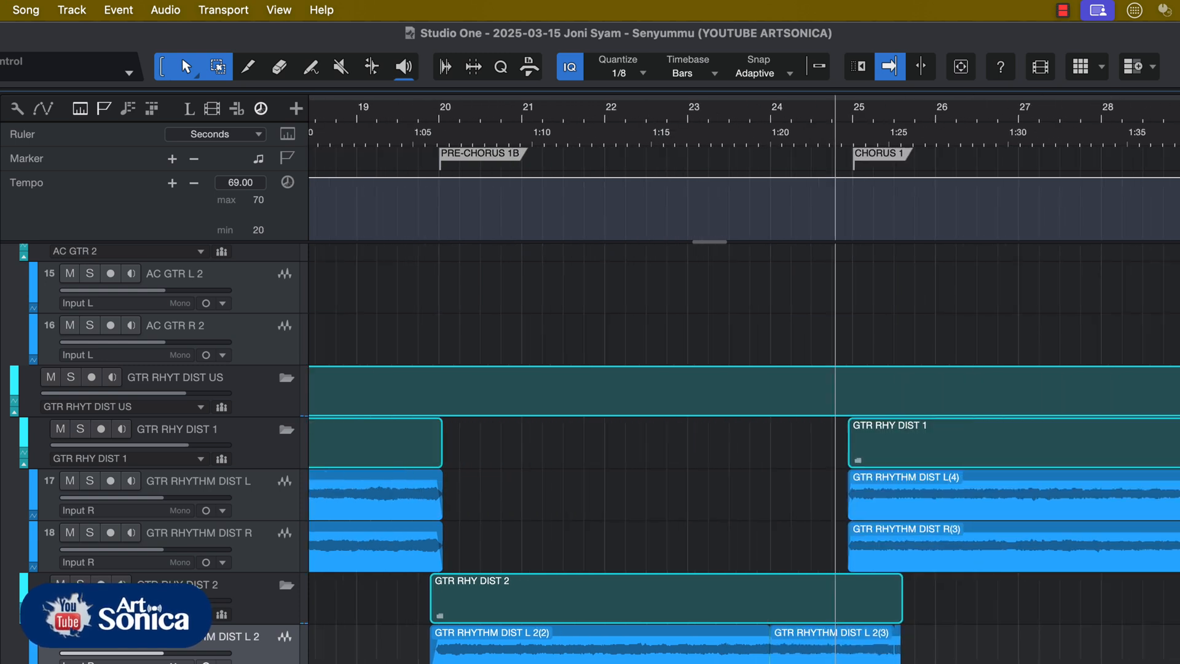
scroll(743, 430, right, 2)
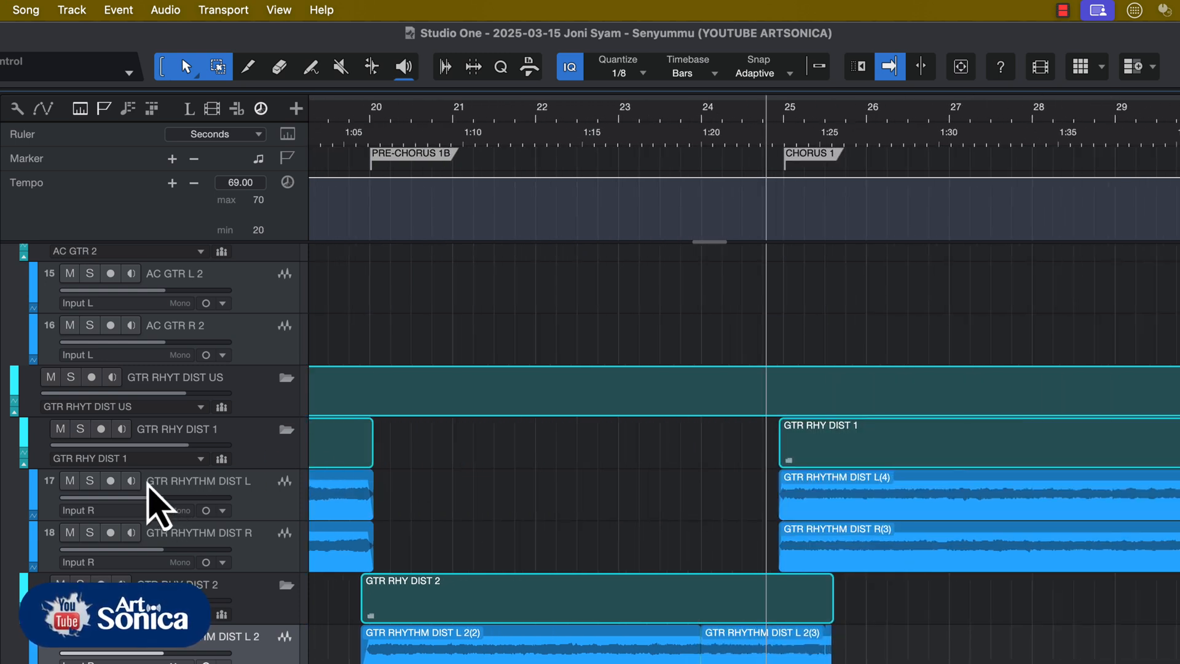
click(81, 429)
key(space)
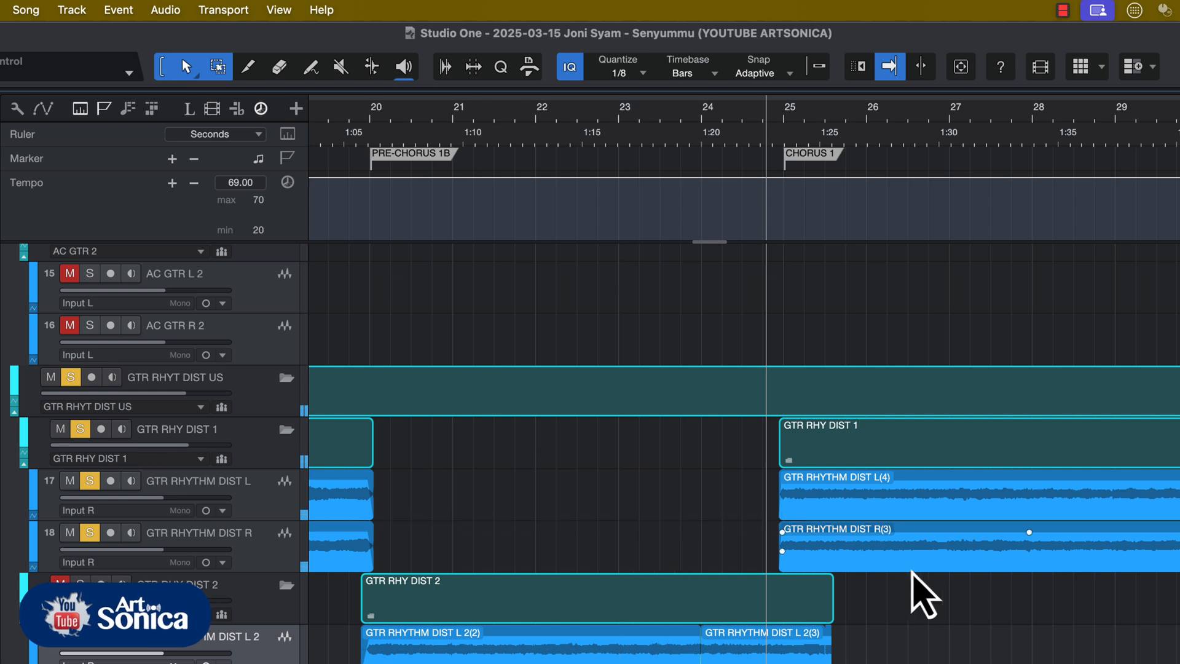
Switch the solo from the GTR RHY DIST 1 folder to GTR RHY DIST 3 and play from just before Chorus 1.
scroll(921, 573, down, 1)
scroll(920, 573, down, 1)
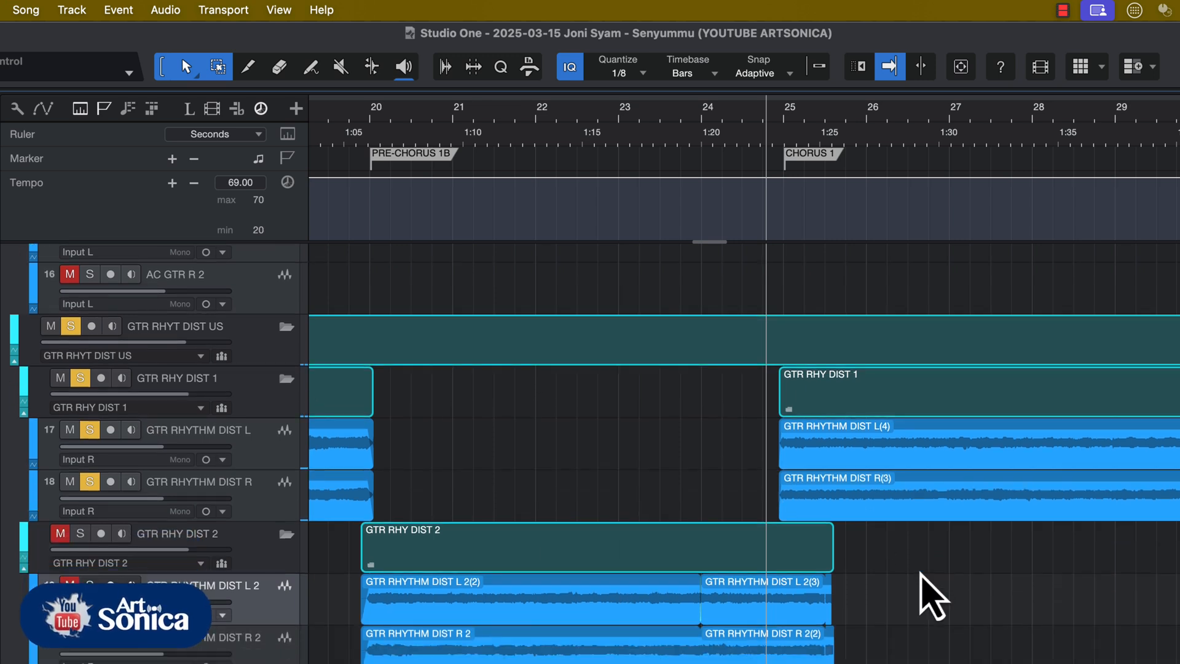
scroll(920, 573, down, 2)
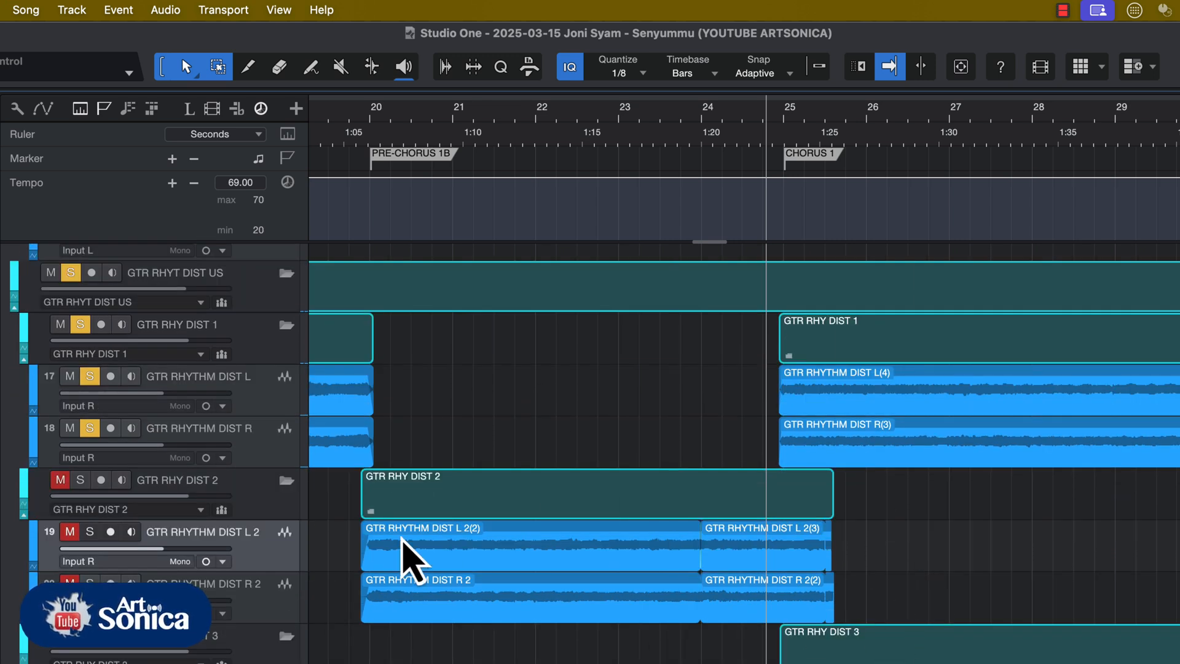
key(space)
click(77, 326)
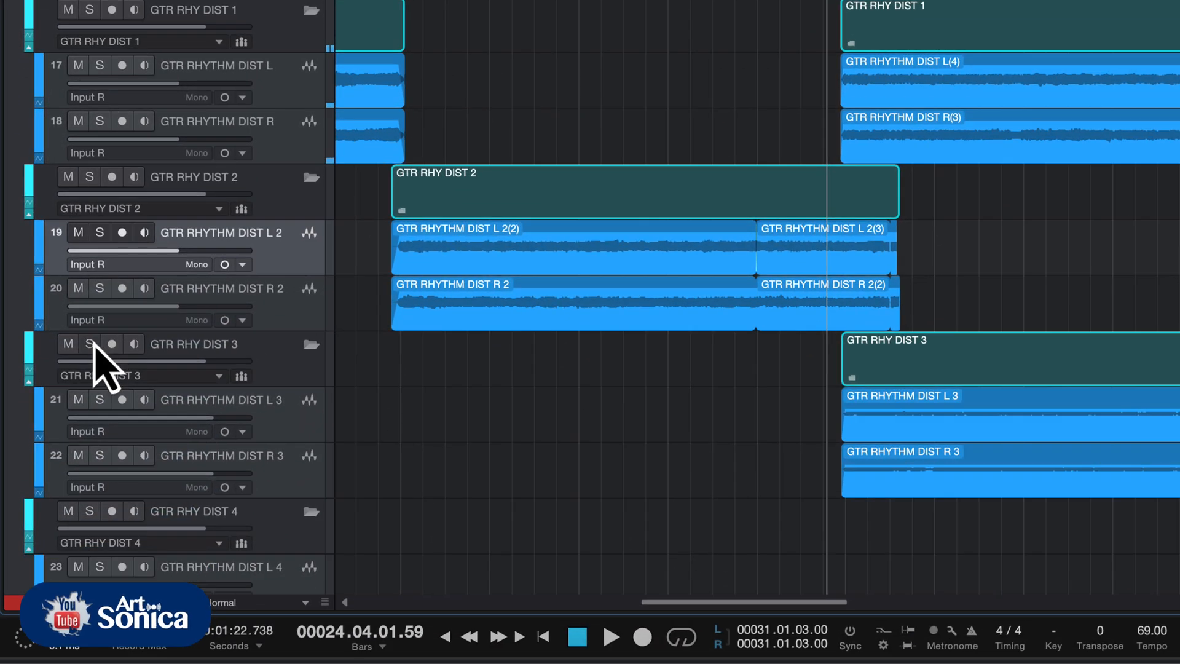
click(88, 423)
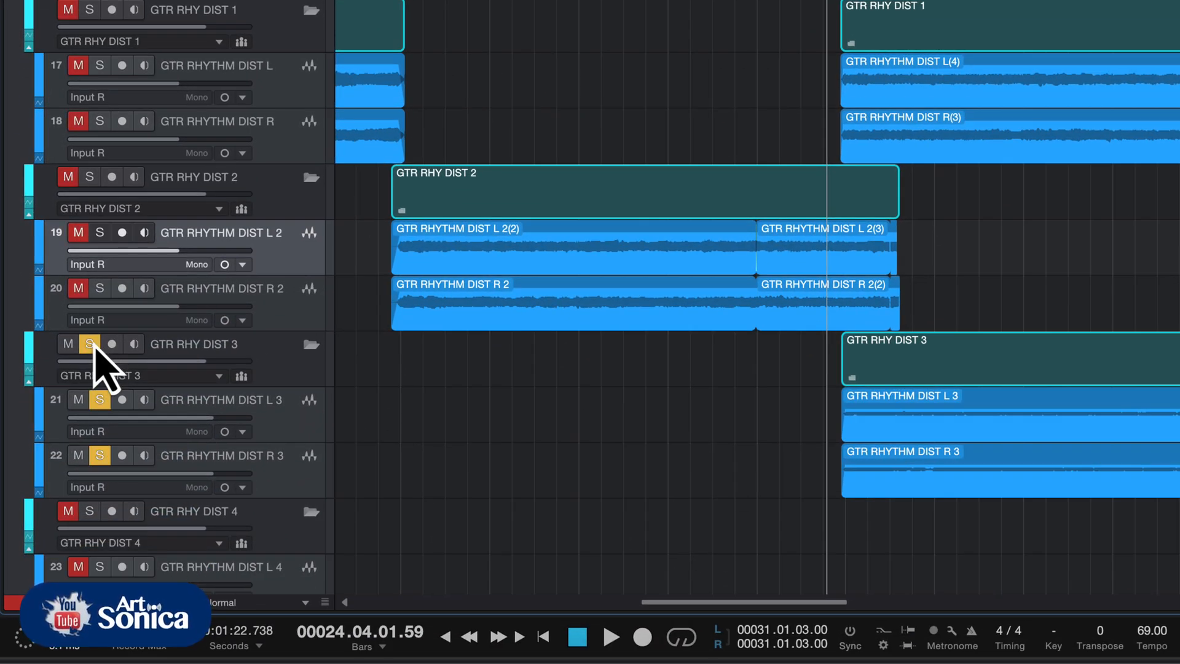
key(space)
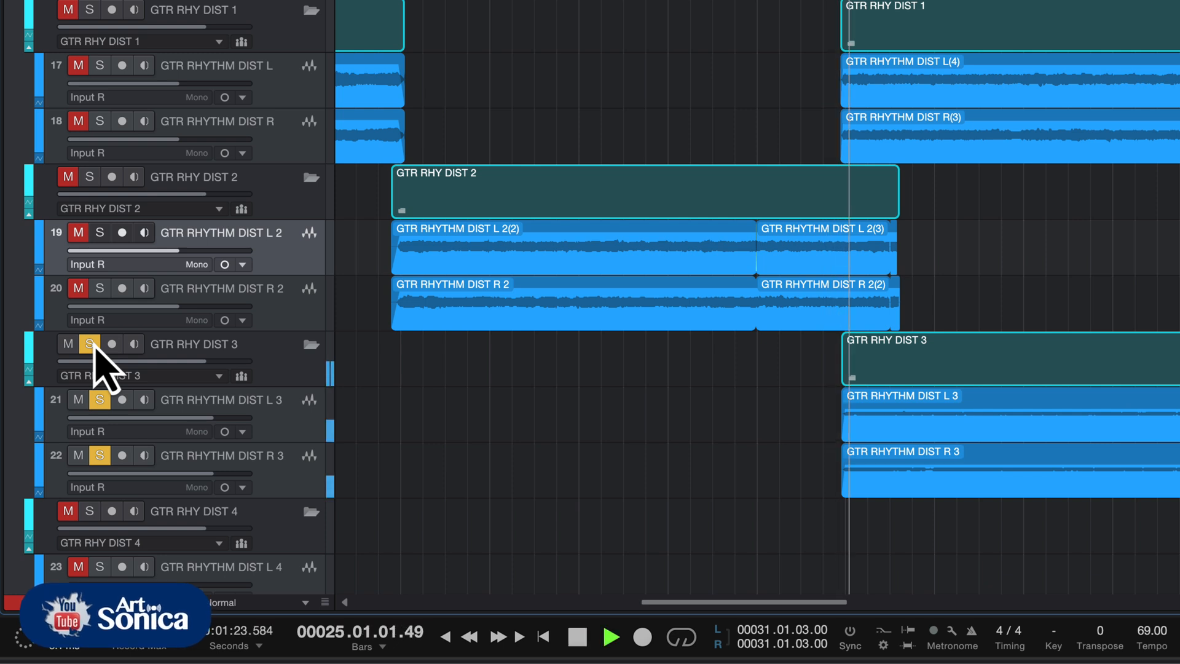
Add the GTR RHY DIST 1 folder to the soloed GTR RHY DIST 3 and play both layers from just before Chorus 1.
key(space)
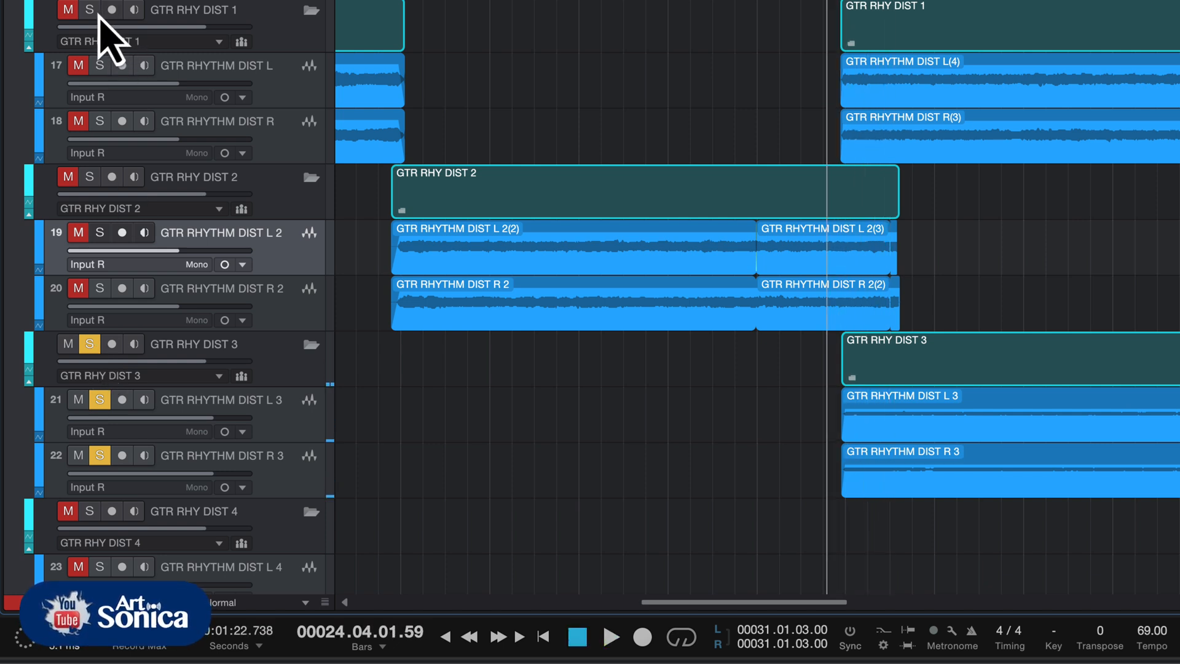
key(space)
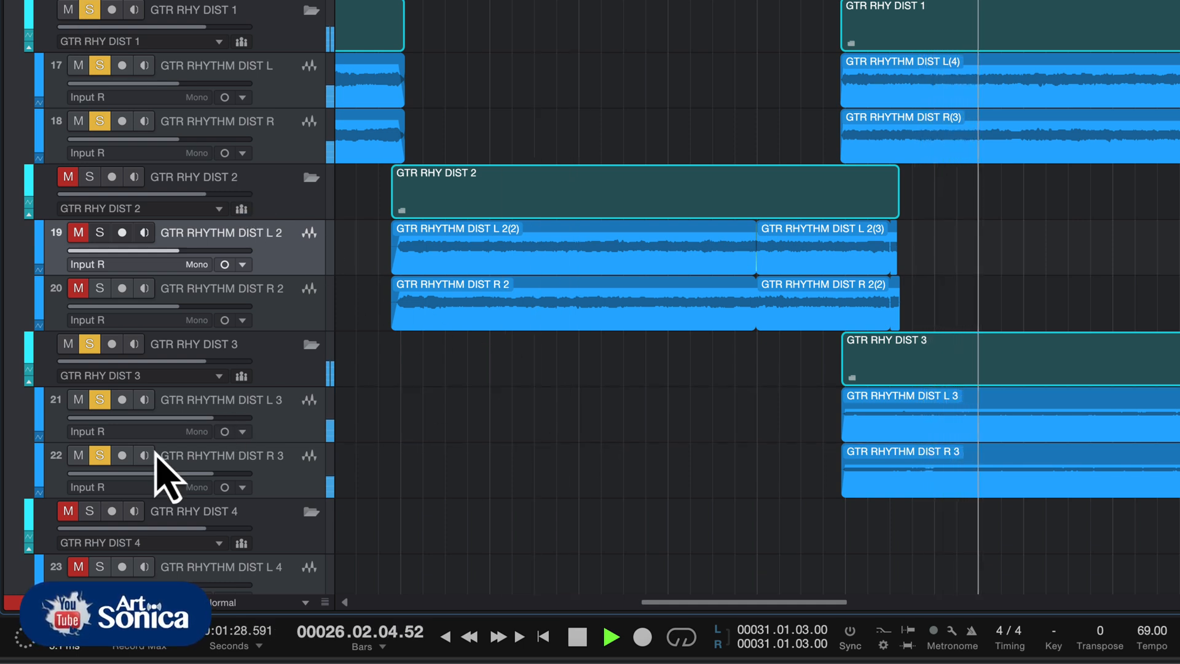
key(space)
Clear all solos and play the entry into Chorus 1 with all tracks, bringing the end of the GTR RHY DIST 3 part into view.
click(84, 600)
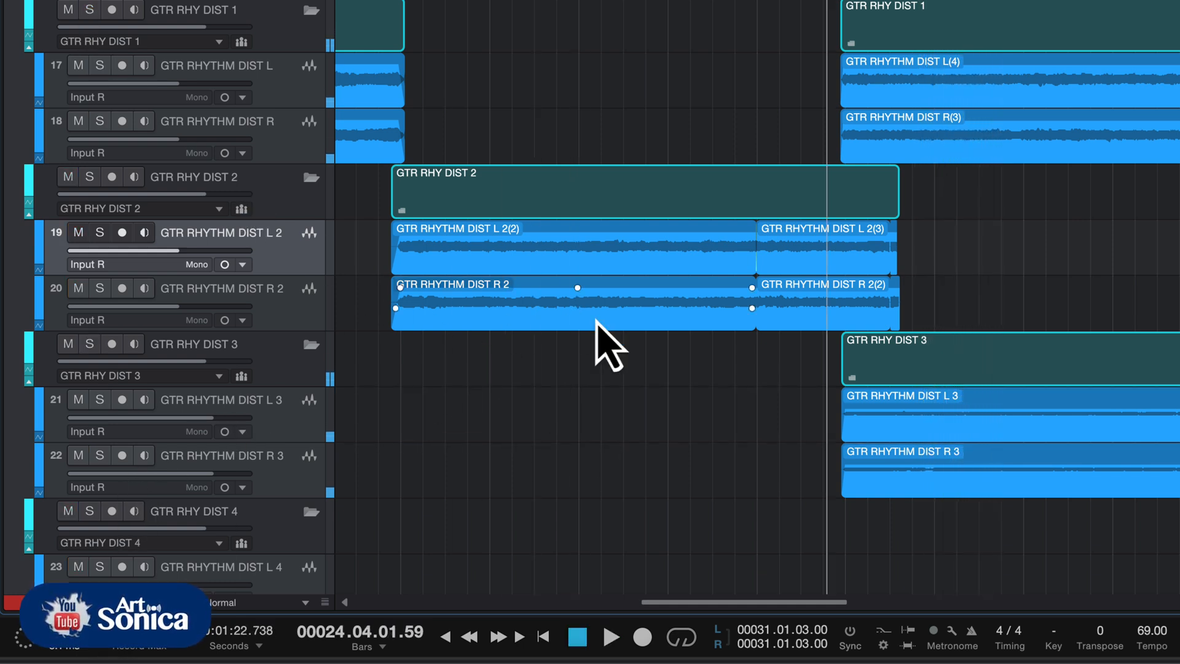
key(space)
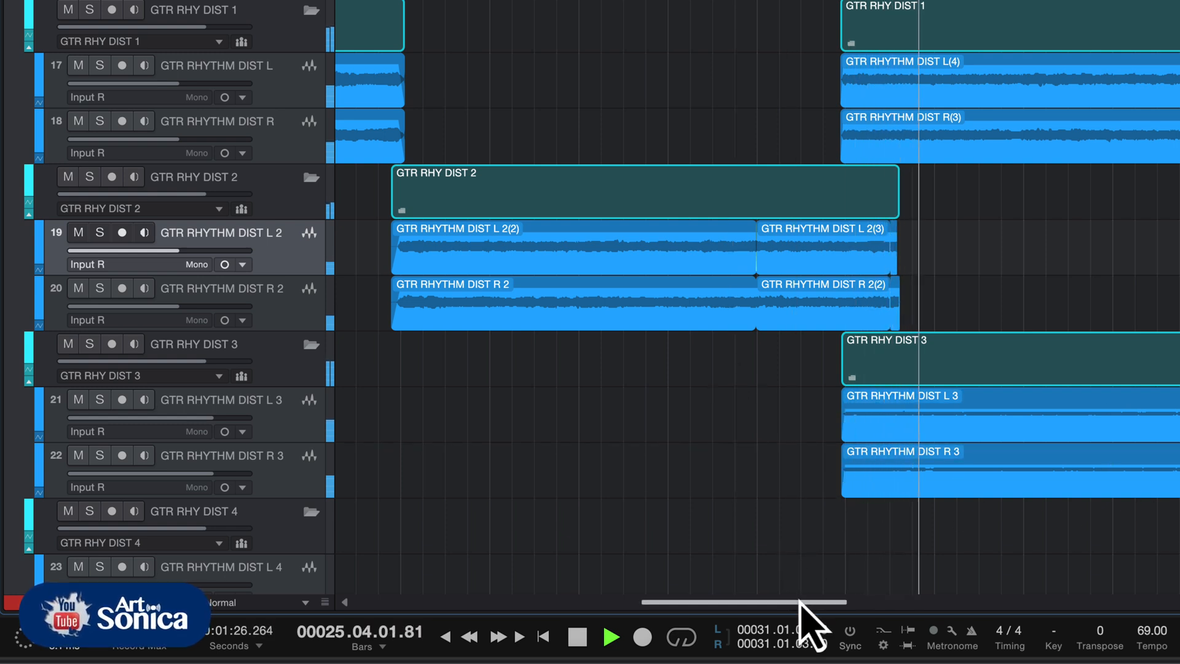
drag(803, 601, 867, 609)
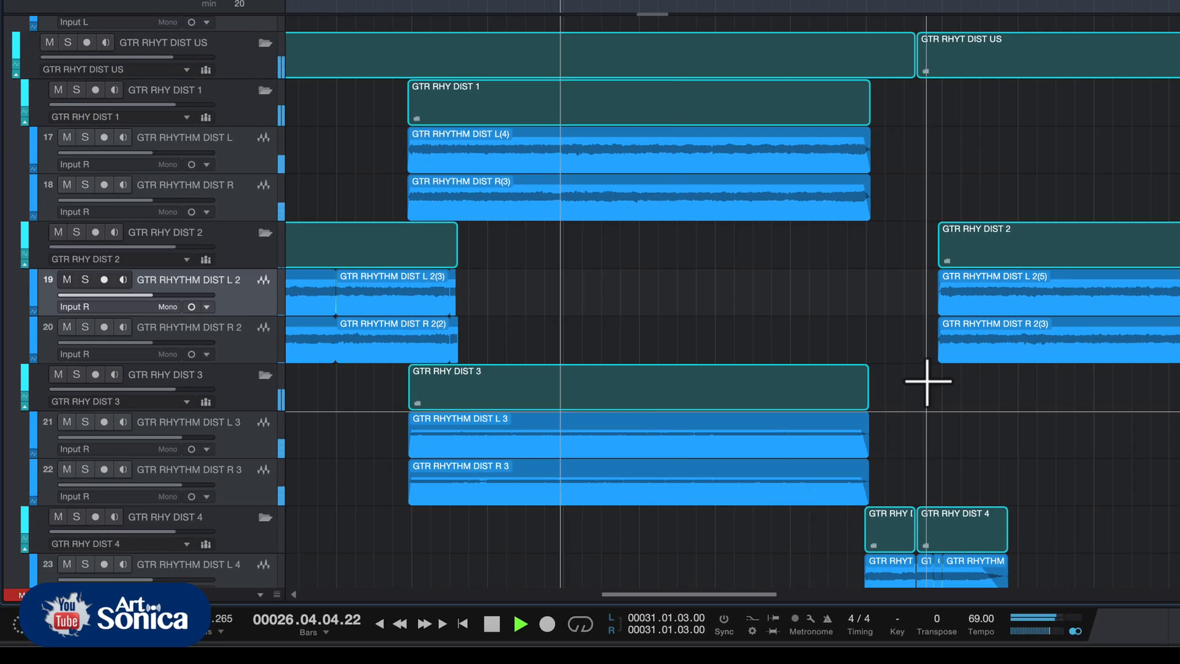
key(space)
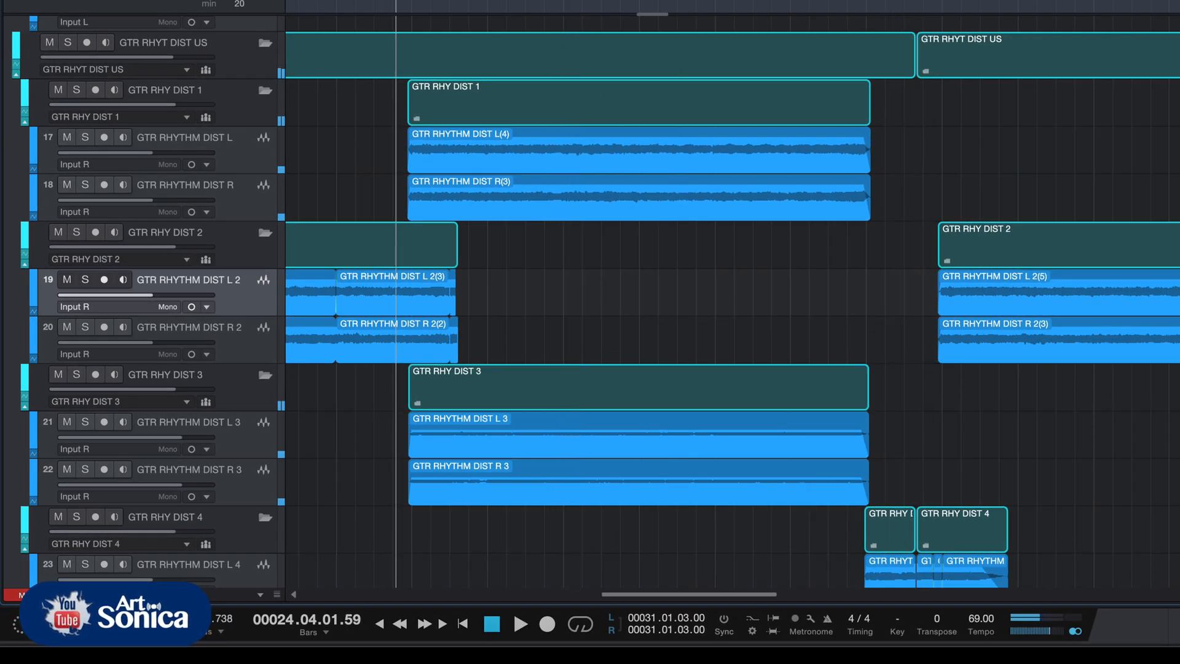
Play the GTR RHY DIST 4 part from just before bar 31, in the full mix and with its folder soloed.
scroll(922, 231, down, 4)
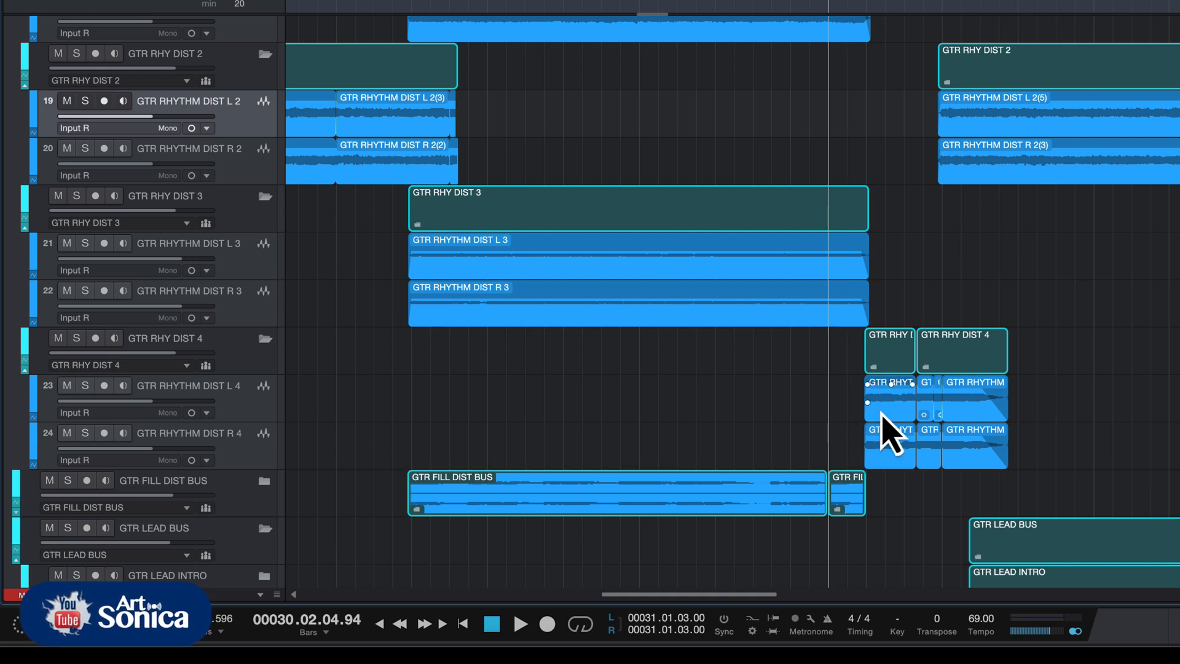
key(space)
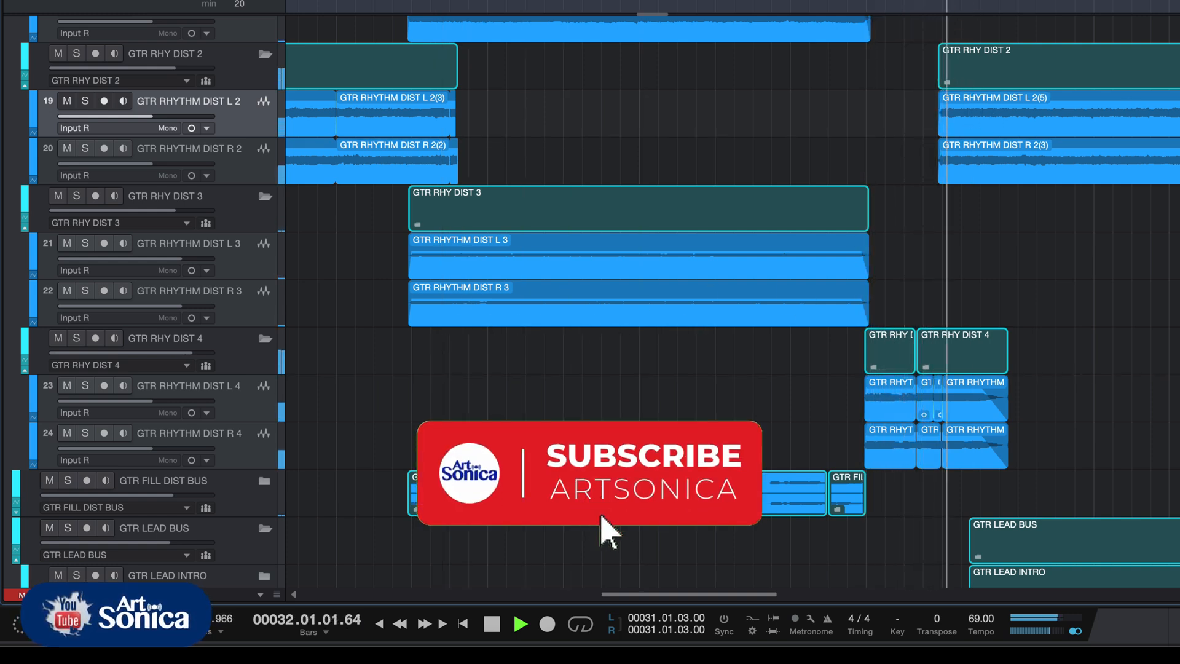
key(space)
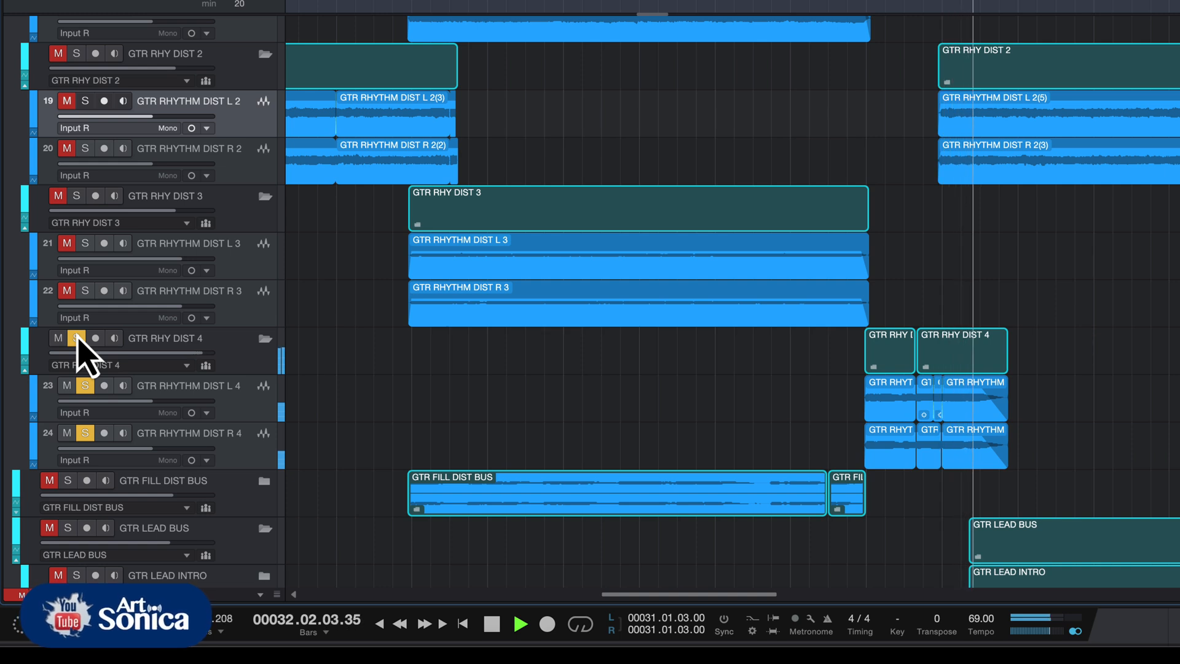
key(space)
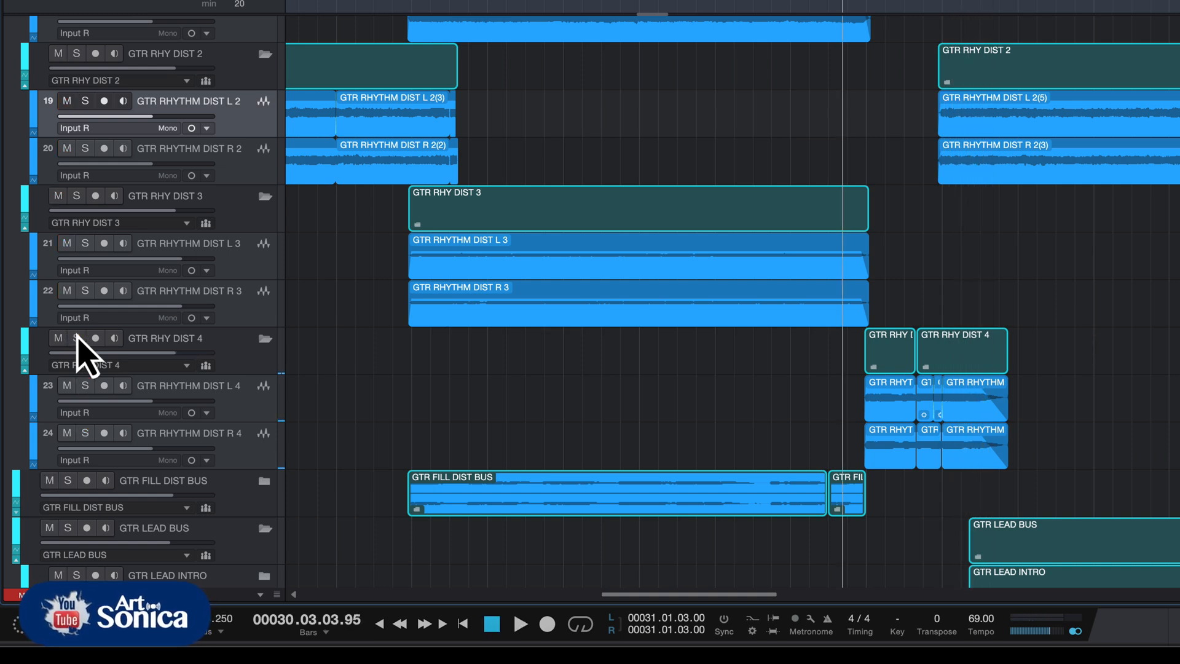
key(space)
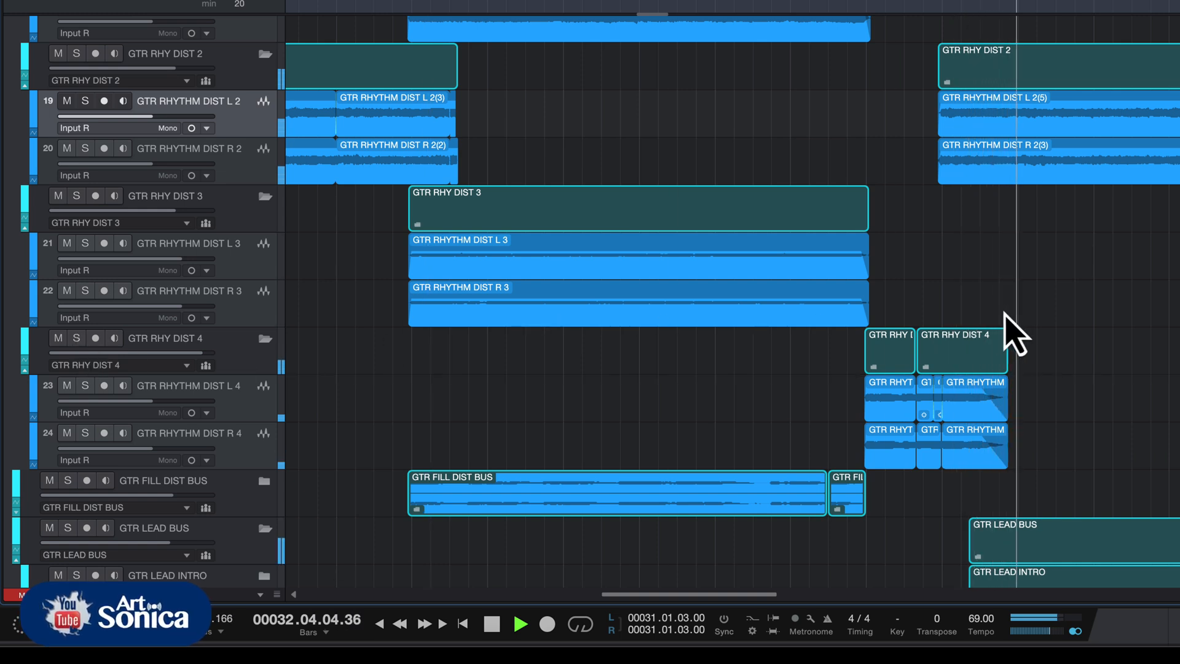
key(space)
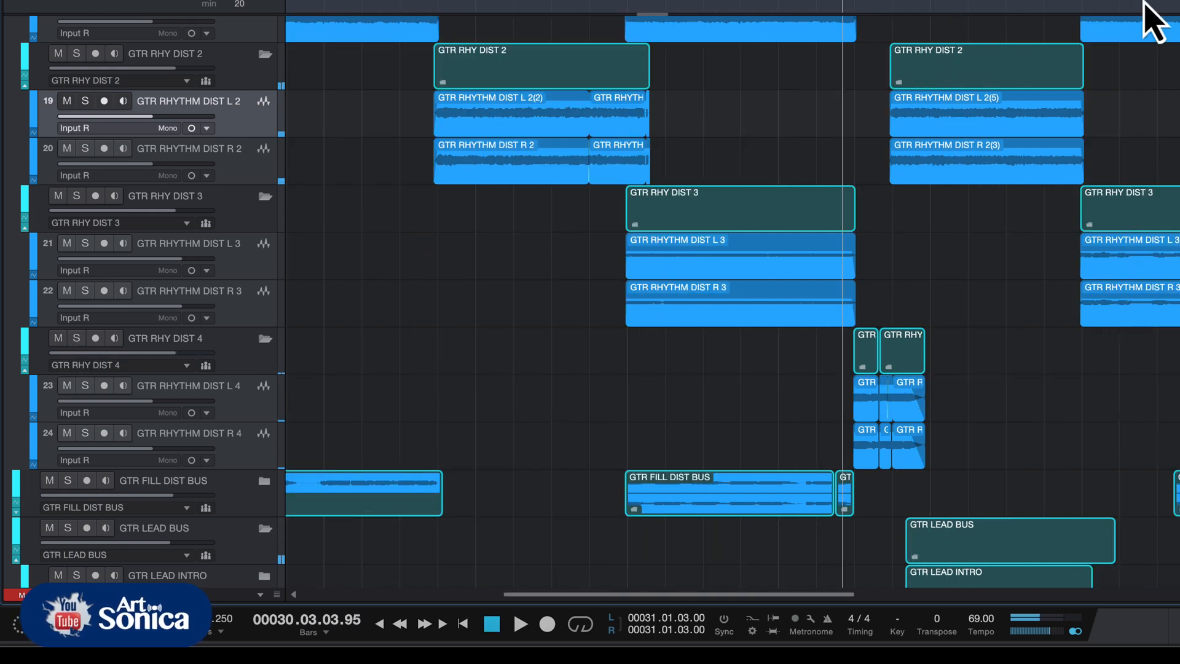
Play the GTR RHY DIST 3 folder soloed from just before the BRIDGE marker, then turn its solo off.
click(1072, 5)
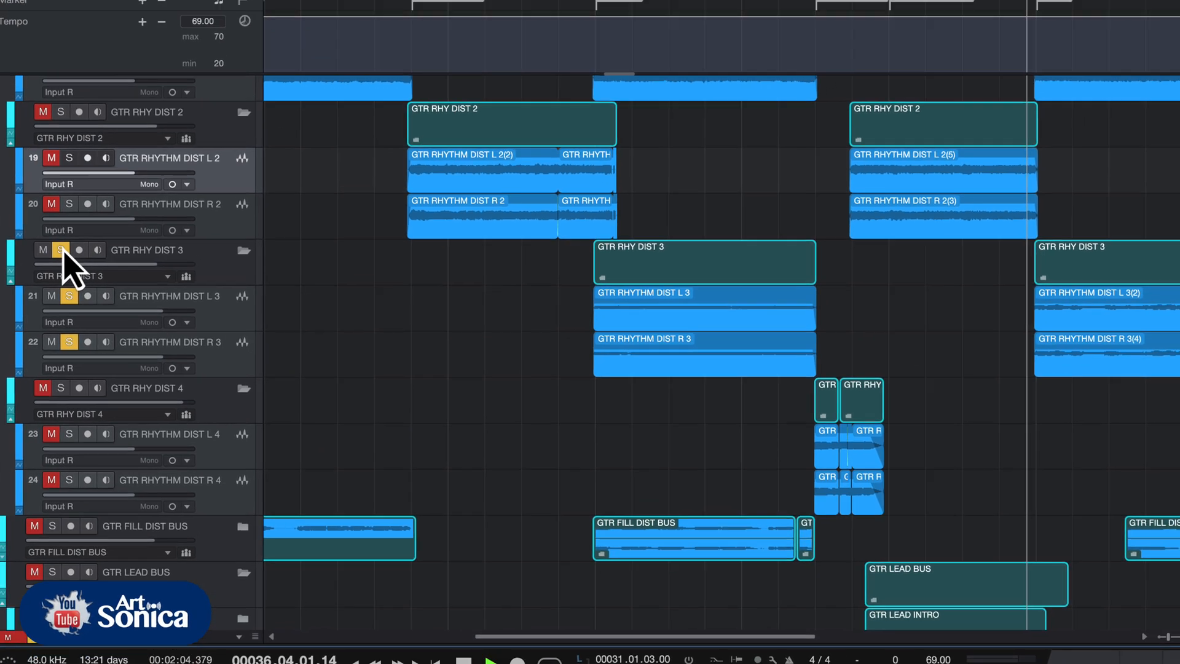
key(space)
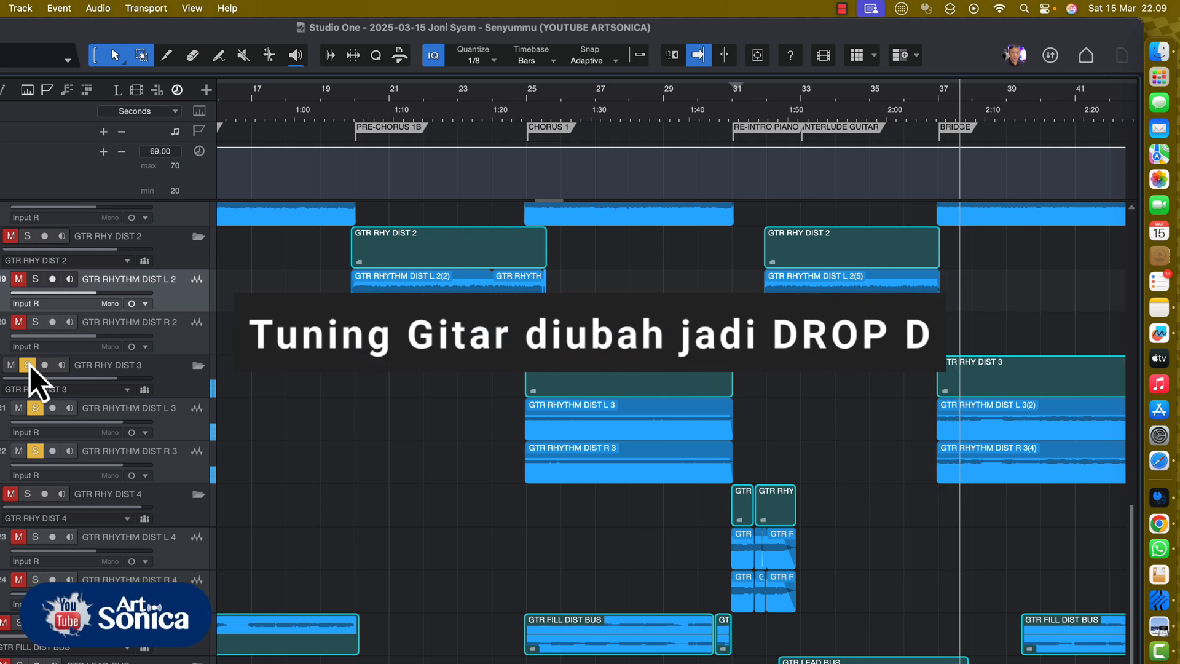
key(space)
scroll(928, 501, up, 1)
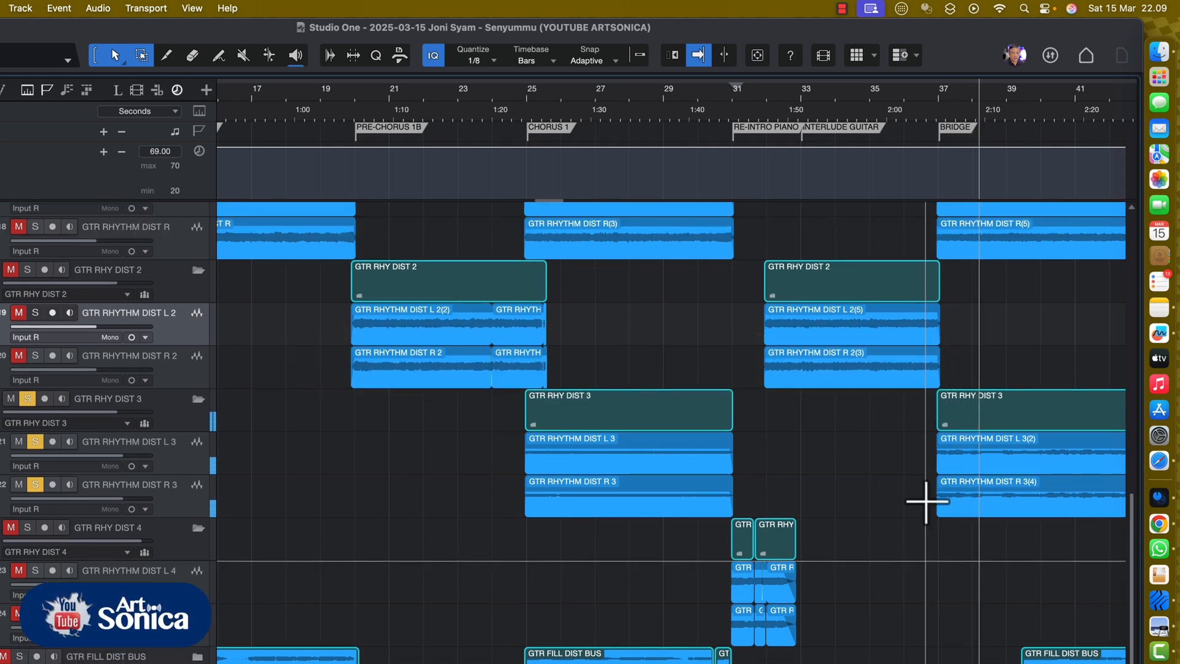
click(30, 400)
Solo GTR RHY DIST 1 for playback from just before the BRIDGE marker, and add GTR RHY DIST 3 to the solo.
scroll(928, 527, up, 1)
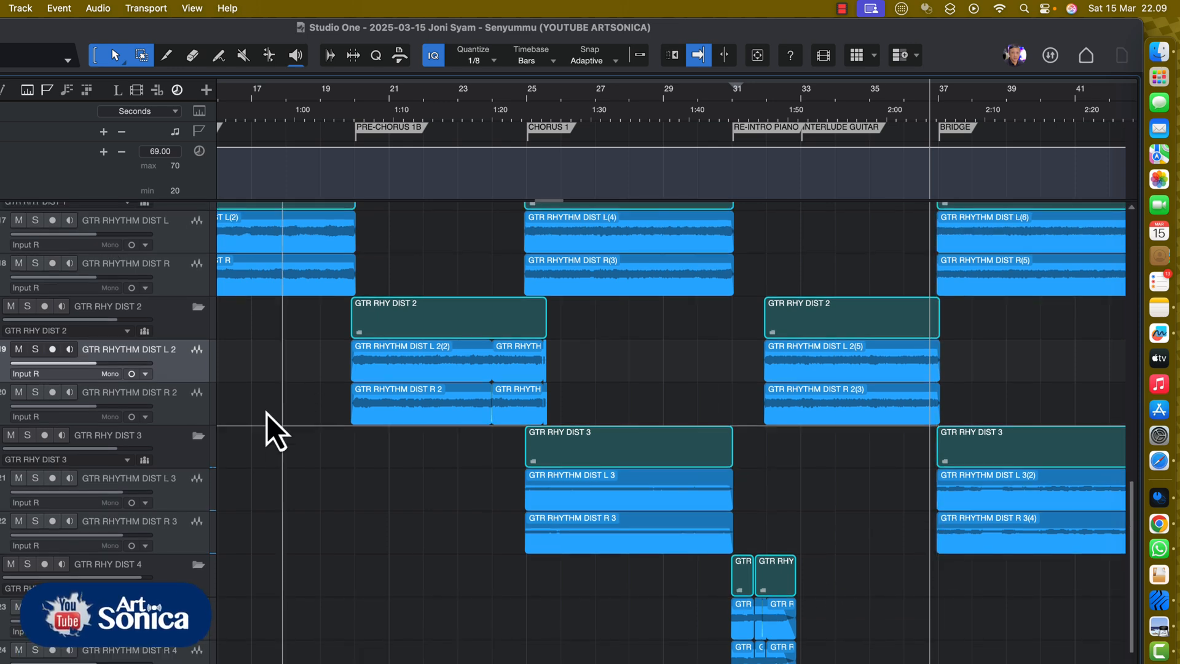
scroll(250, 448, up, 2)
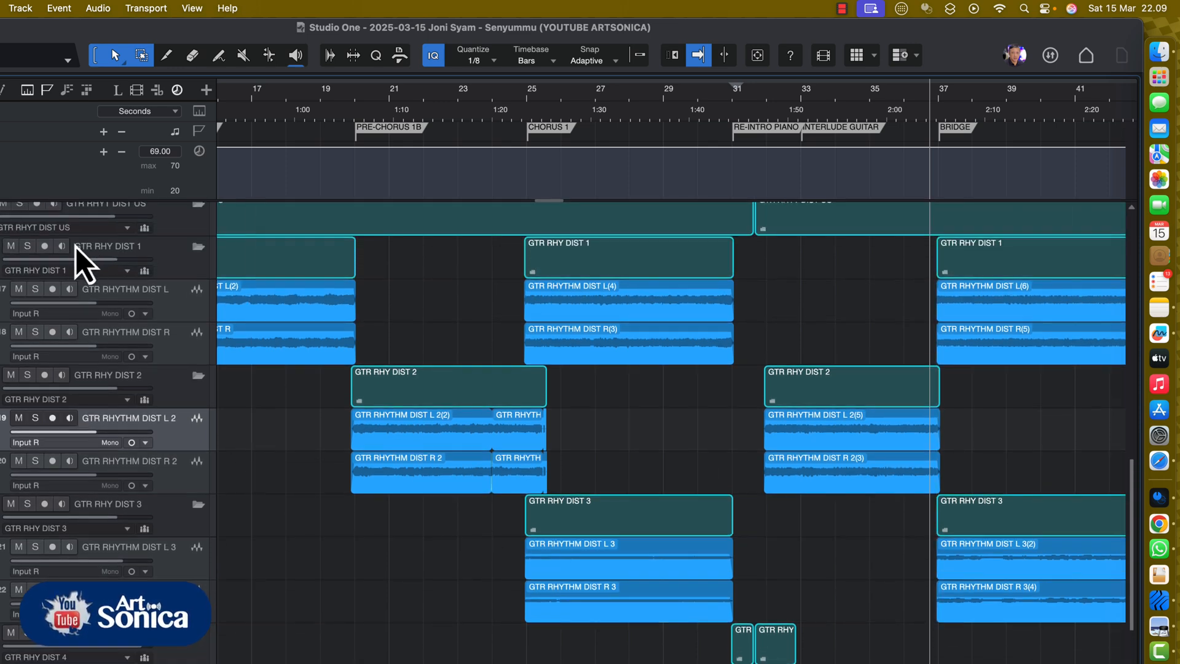
click(27, 246)
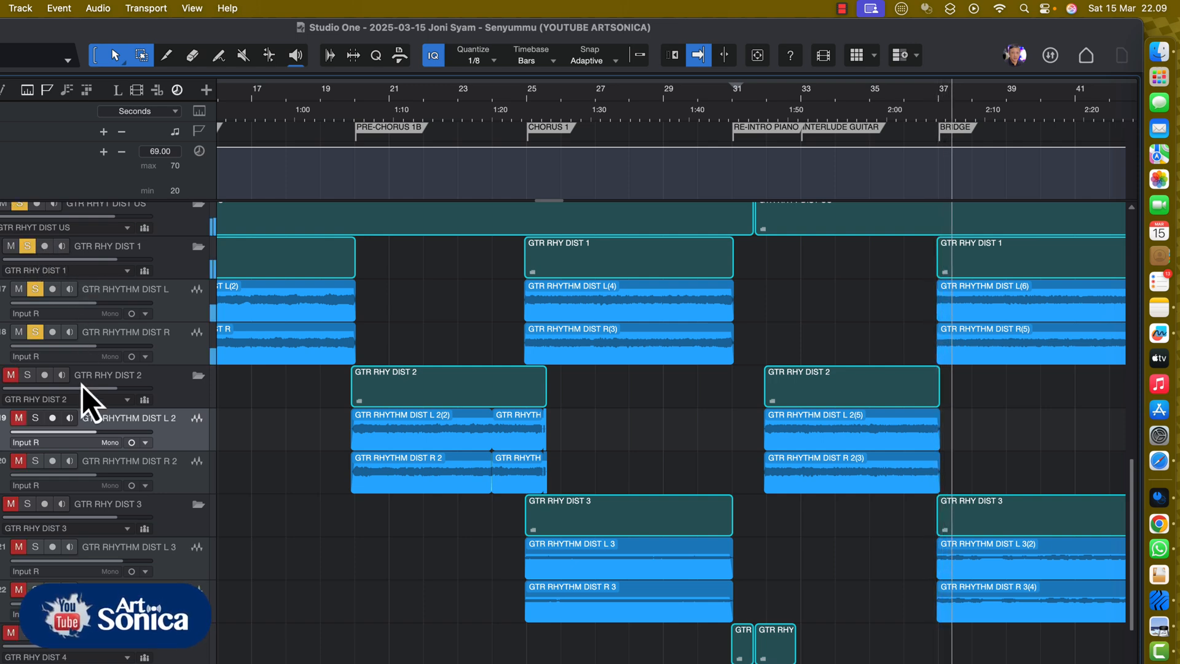
key(KP_Subtract)
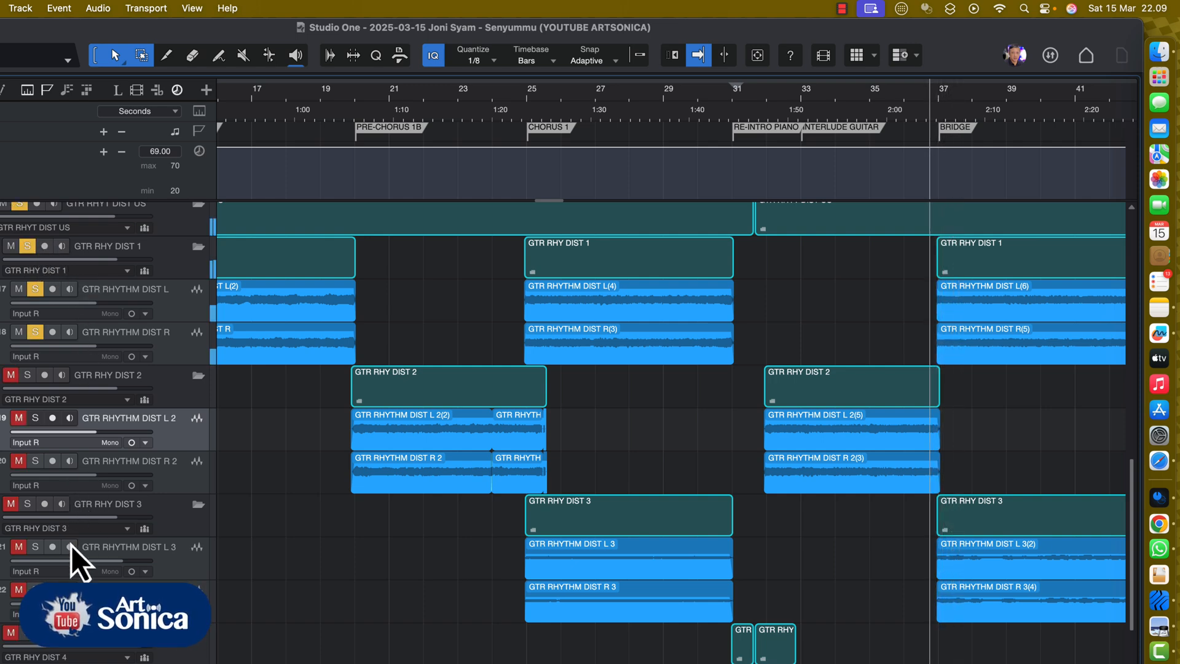
click(27, 504)
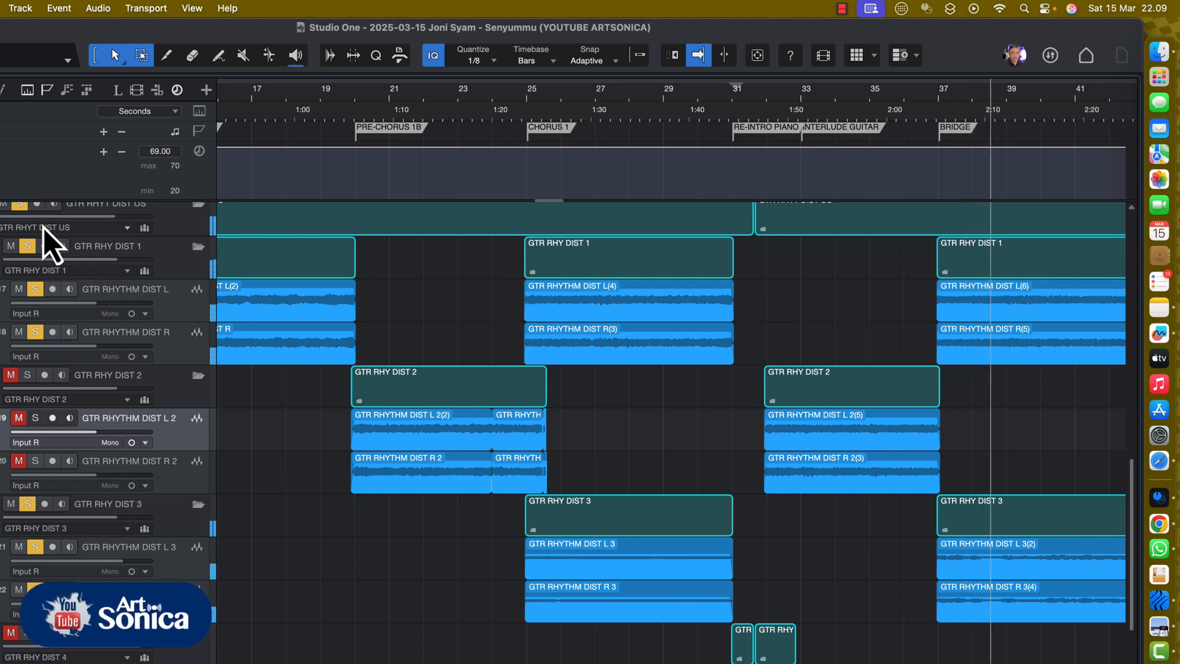
Toggle the solo of GTR RHY DIST 1 off and on during Bridge playback to compare it with GTR RHY DIST 3 alone.
click(27, 247)
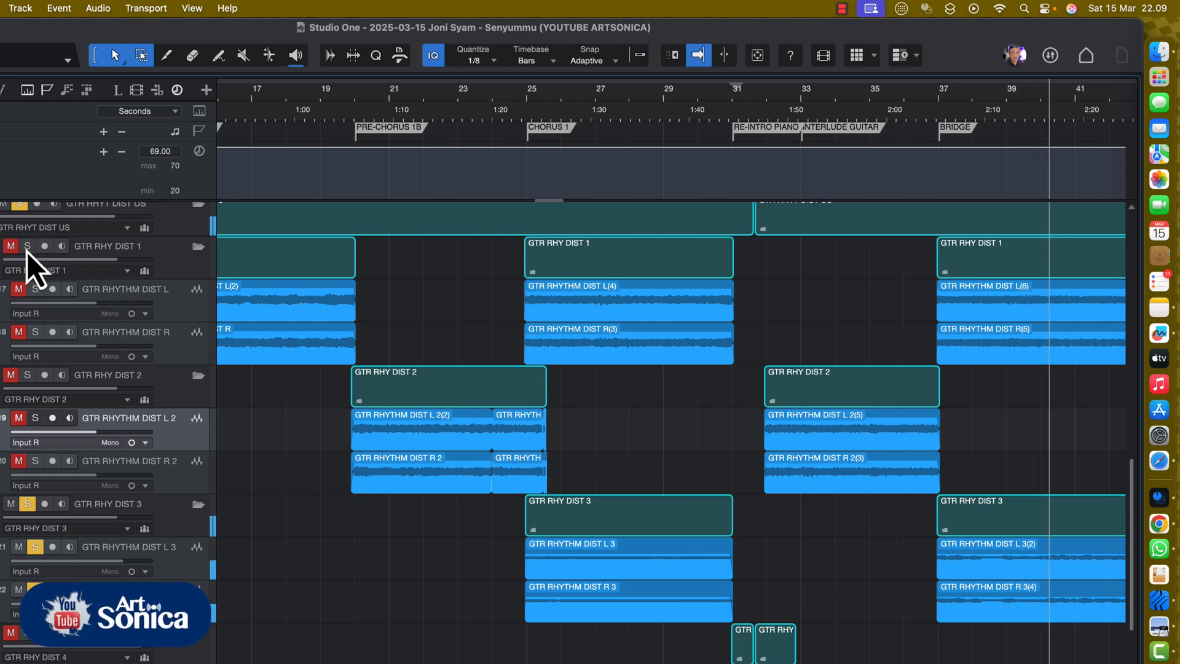
click(27, 247)
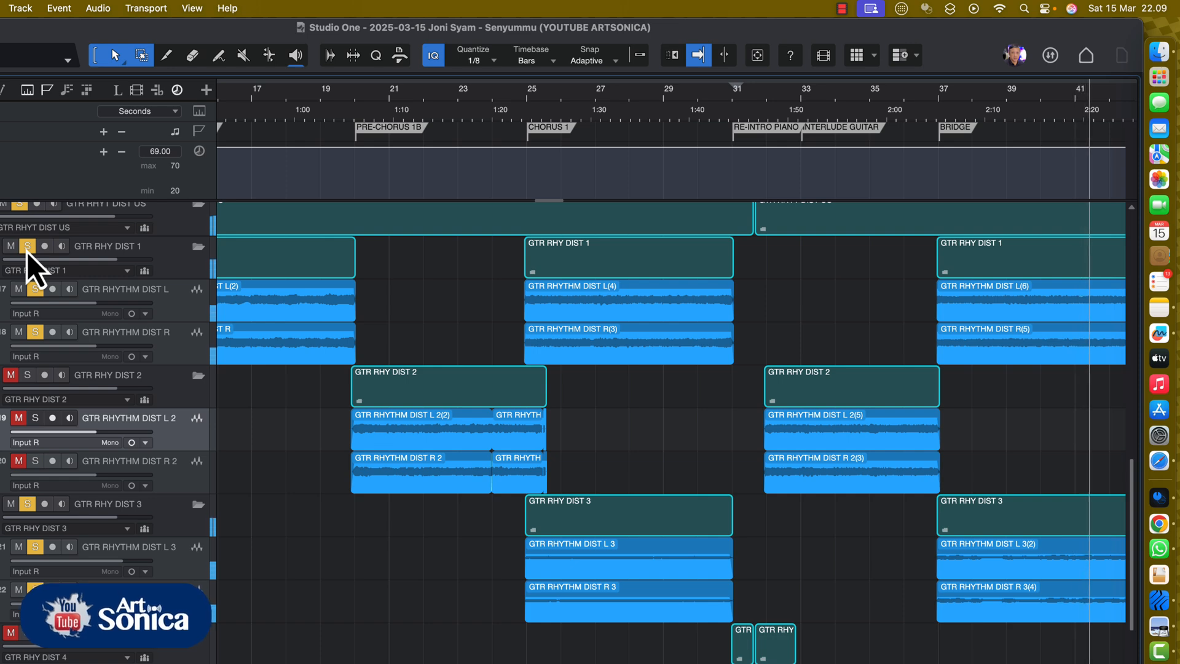
click(27, 250)
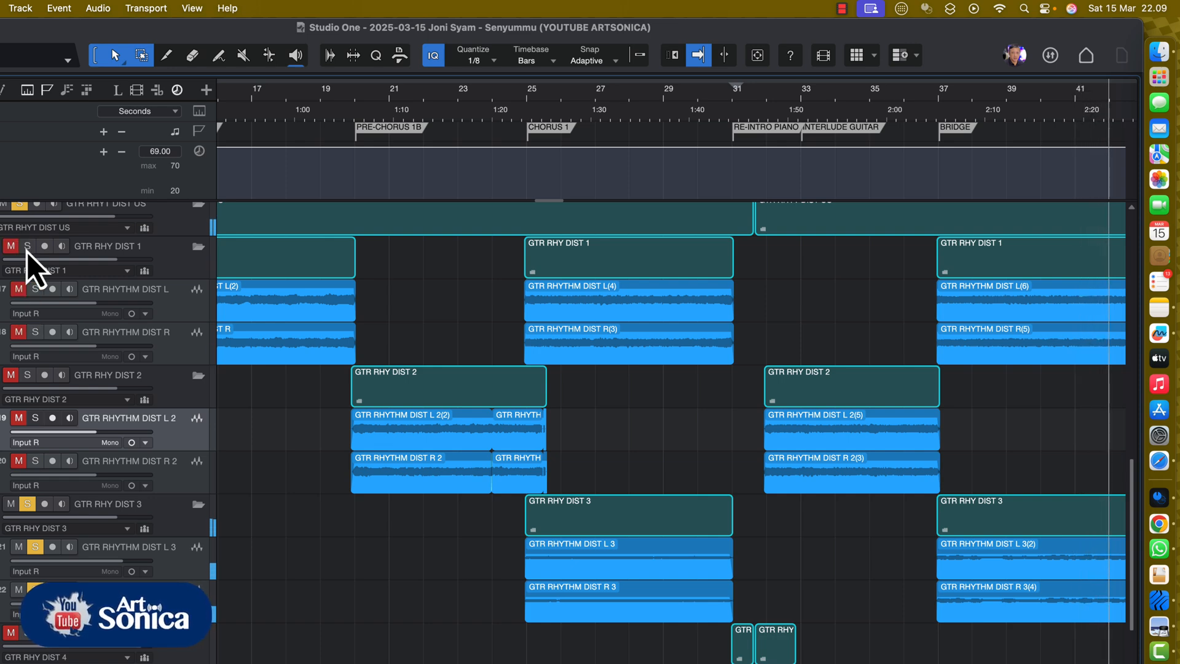
click(27, 250)
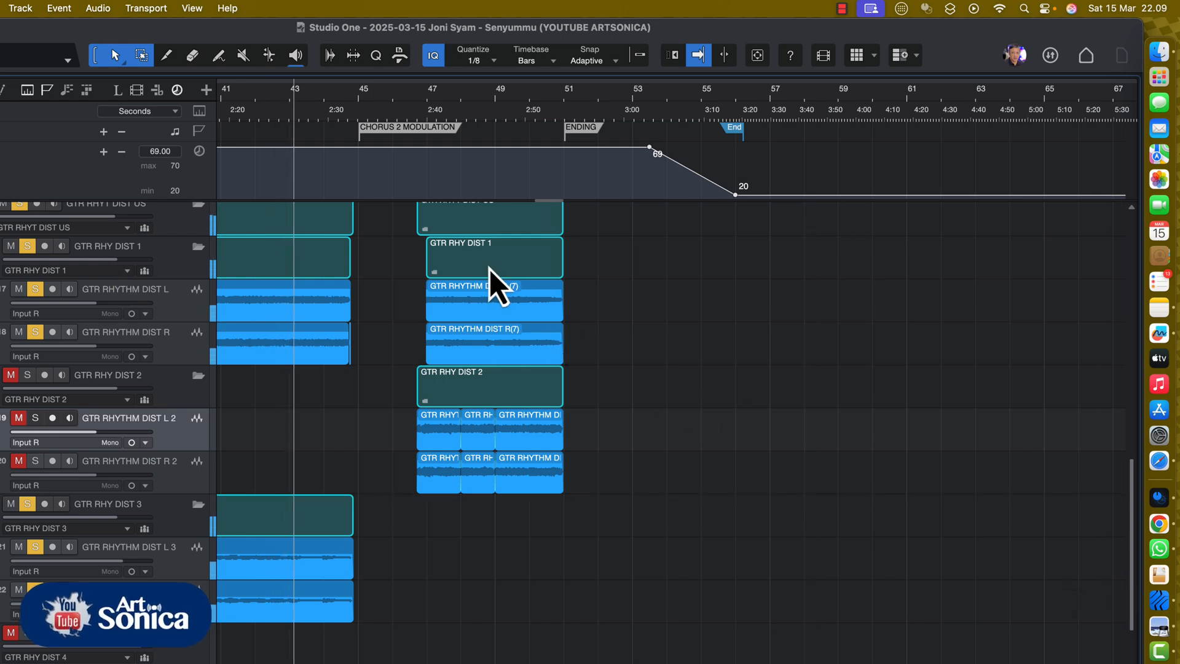
Stop the soloed playback, clear the solos and play the Bridge with all tracks up to bar 45.
key(space)
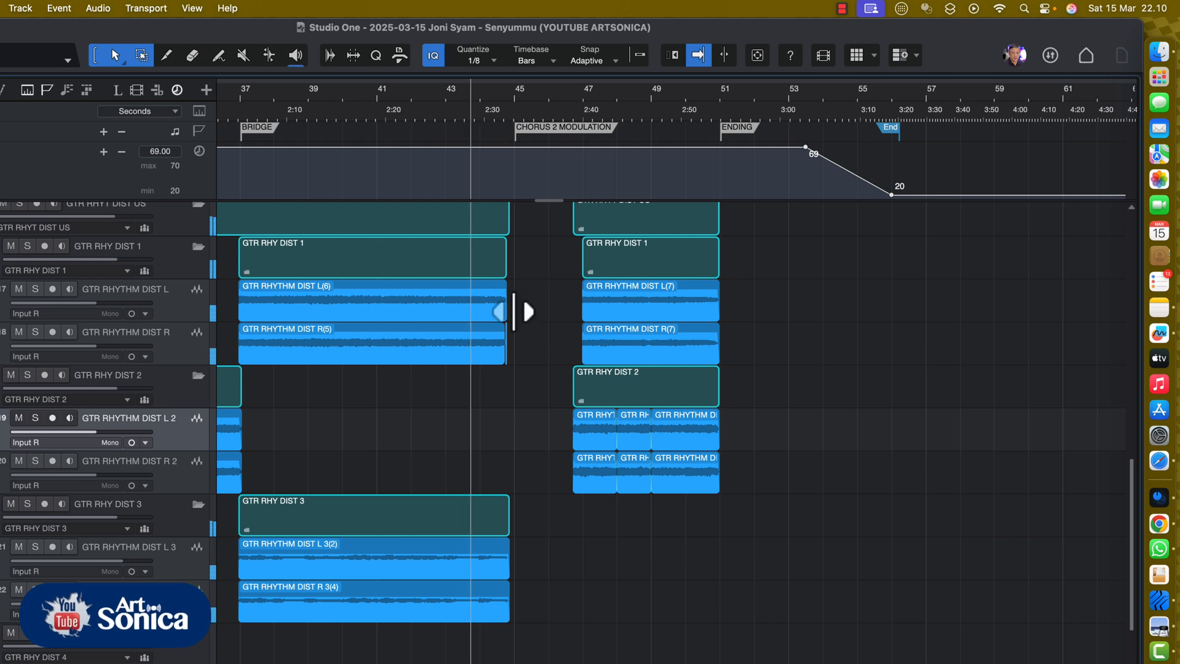
scroll(518, 331, up, 2)
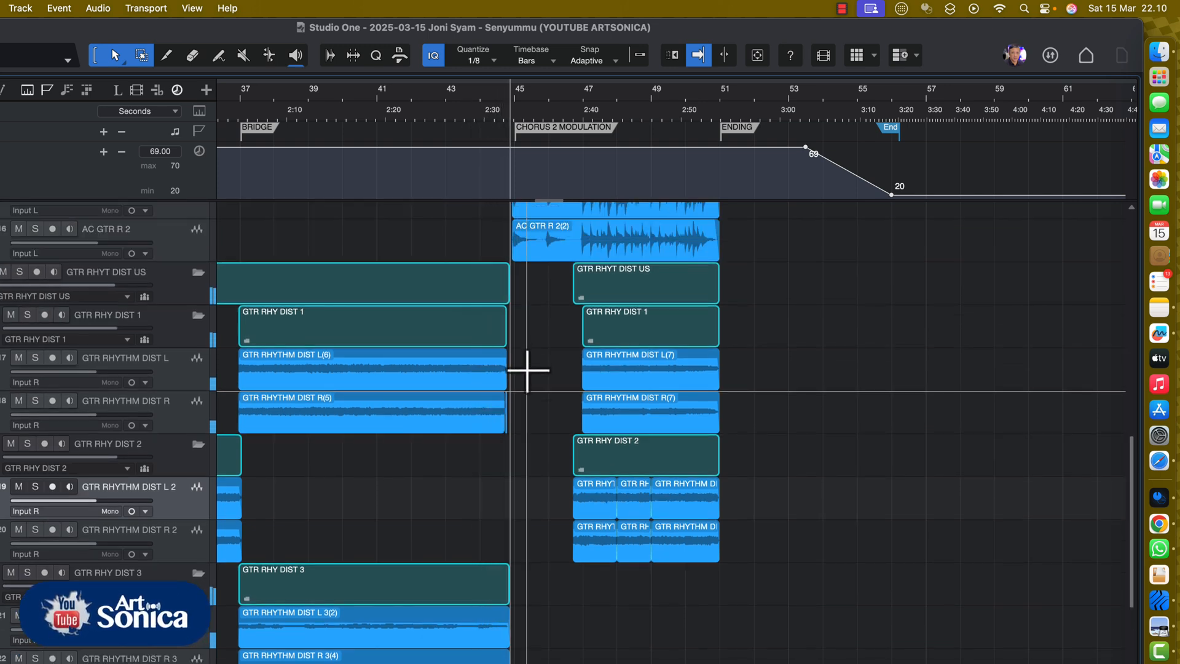
key(space)
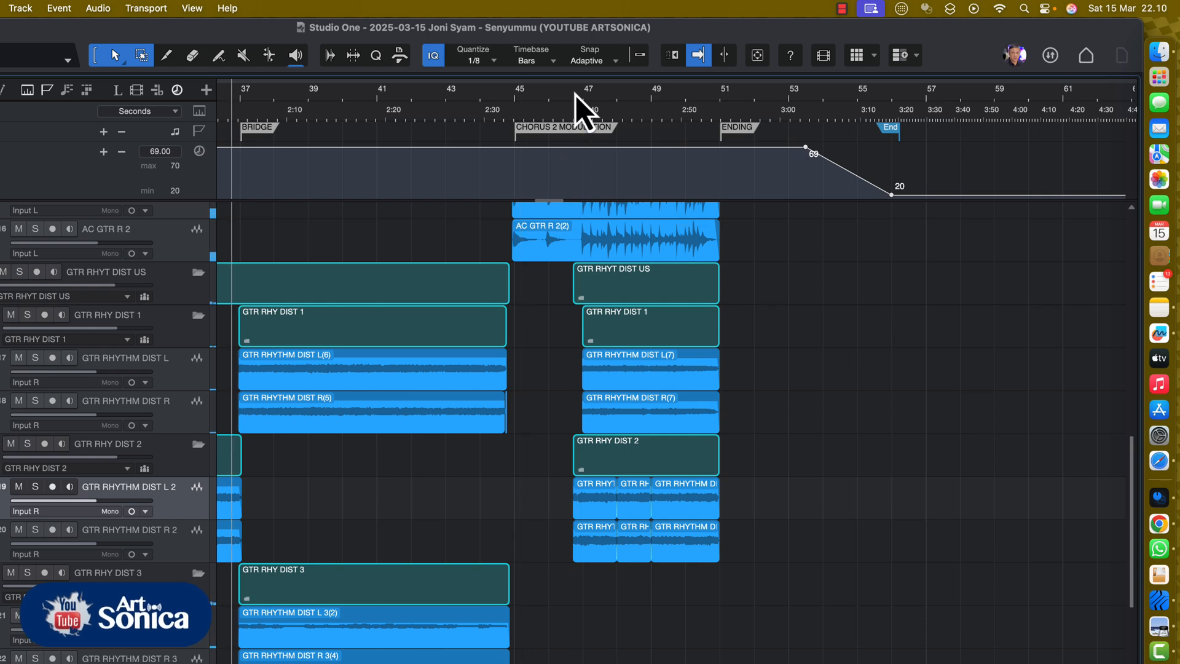
Play the full mix from just before the GTR RHY DIST 2 entry ahead of bar 47 in CHORUS 2 MODULATION.
click(570, 94)
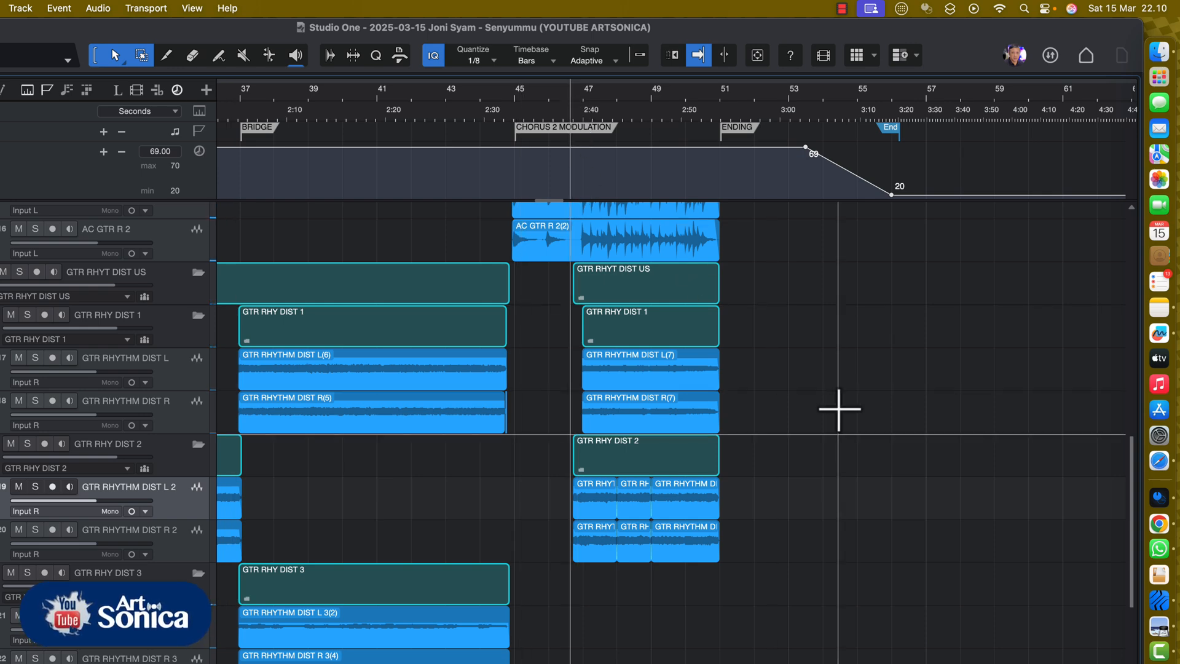
scroll(839, 408, up, 5)
scroll(839, 408, down, 5)
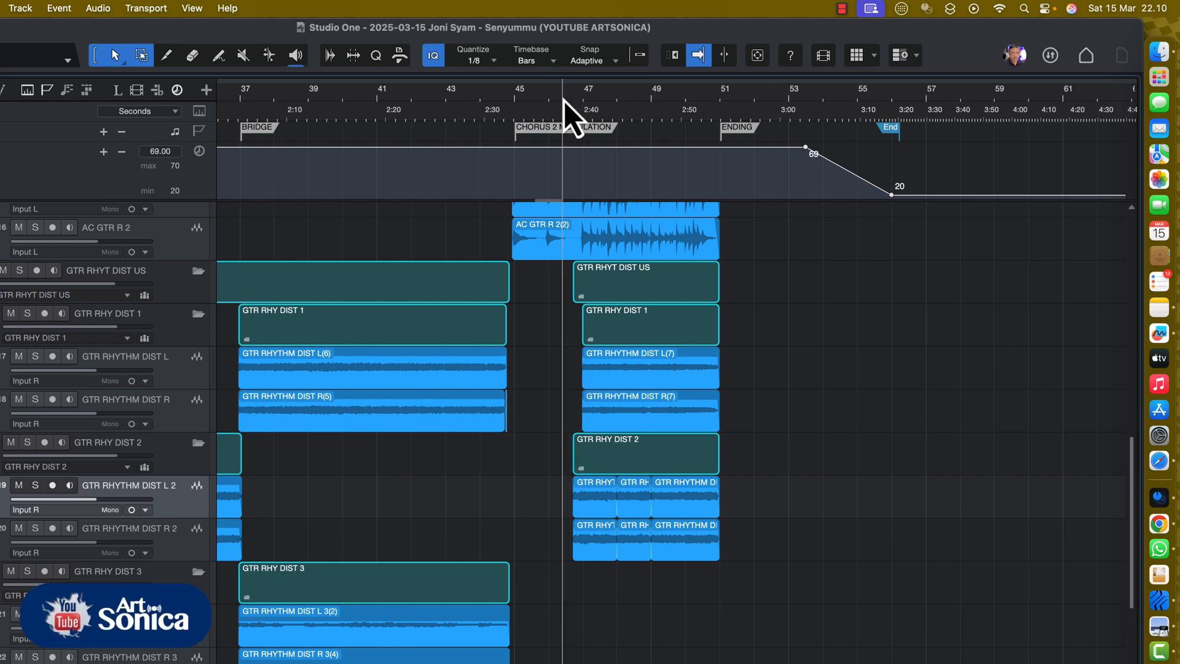
key(e)
key(e)
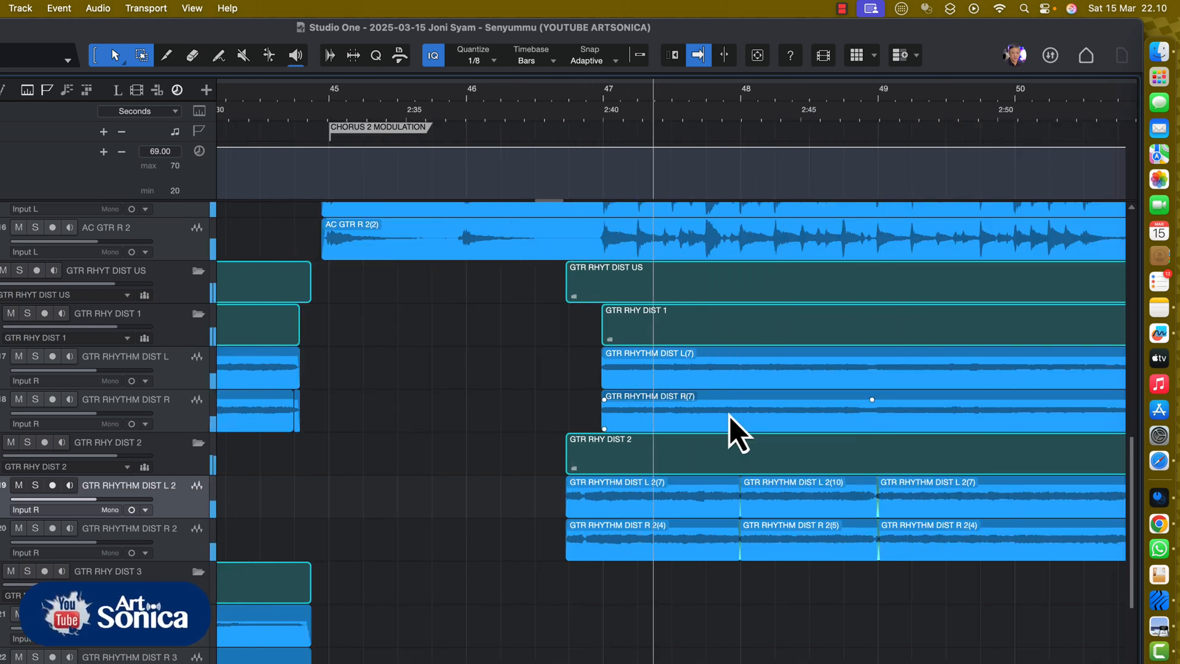
key(space)
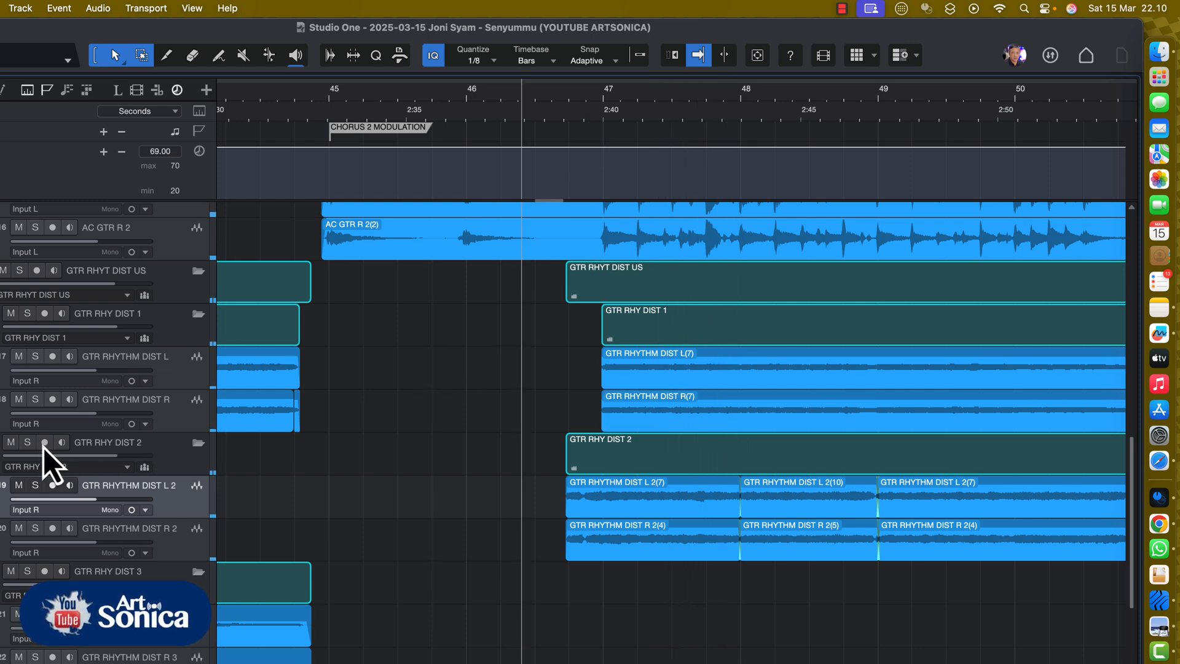
Solo GTR RHY DIST 2 and play it from the start of its clip just before bar 47.
click(25, 443)
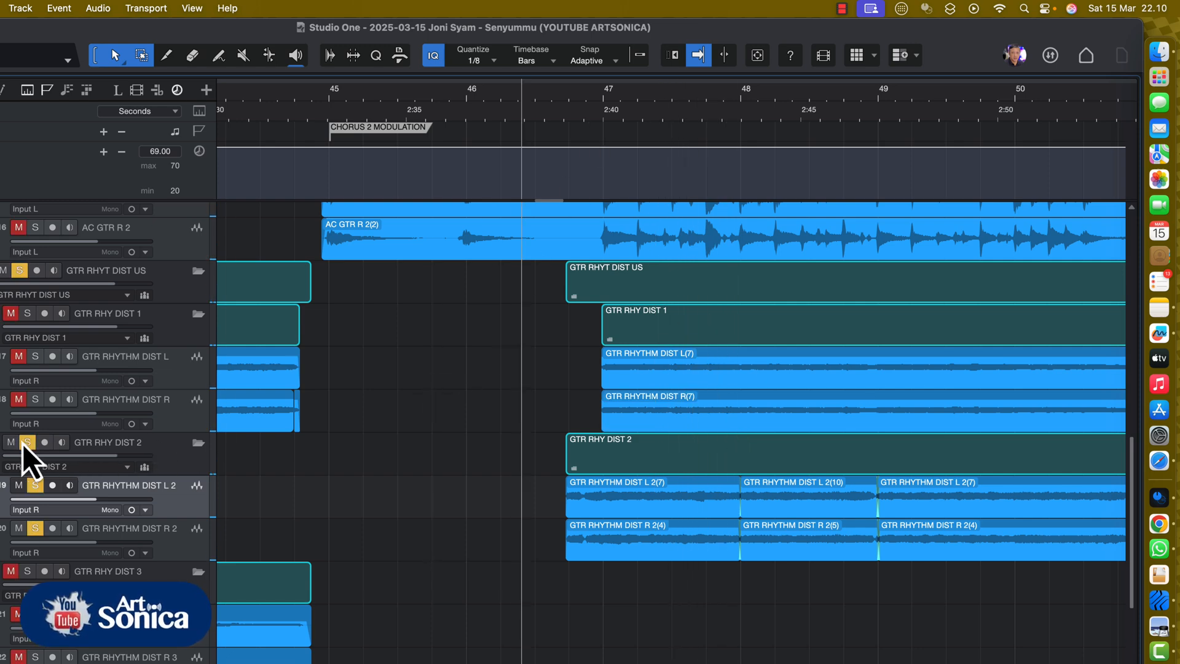
click(569, 101)
key(space)
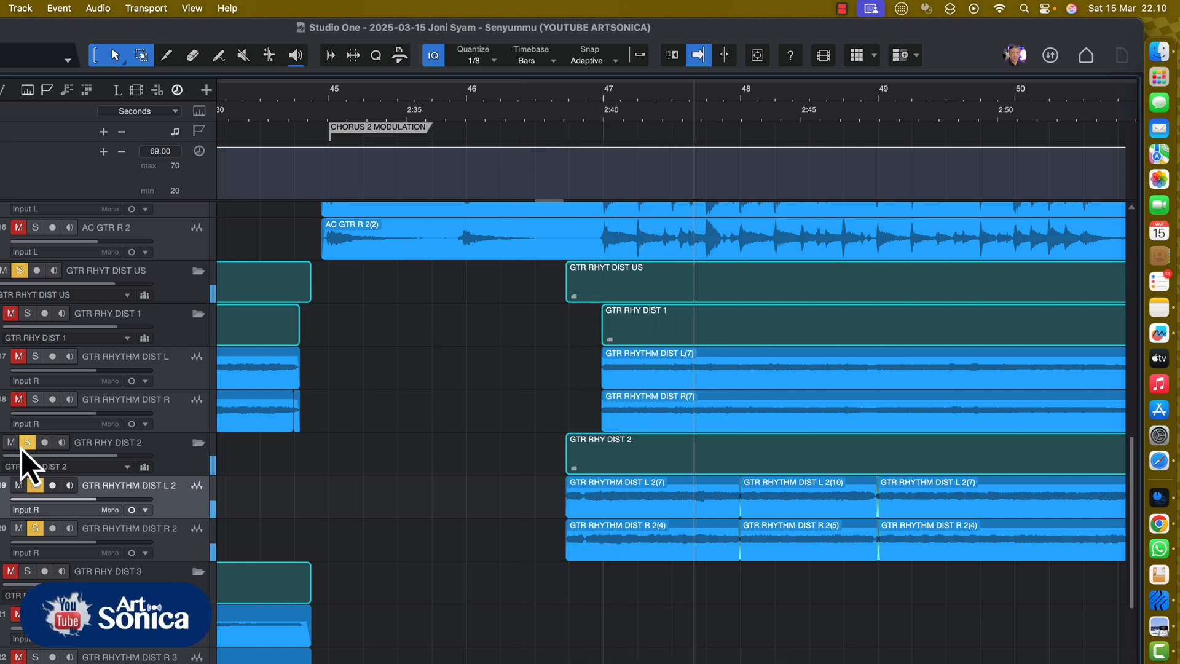
key(space)
Solo only GTR RHY DIST 1 and play its part from just before bar 47.
alt+click(27, 313)
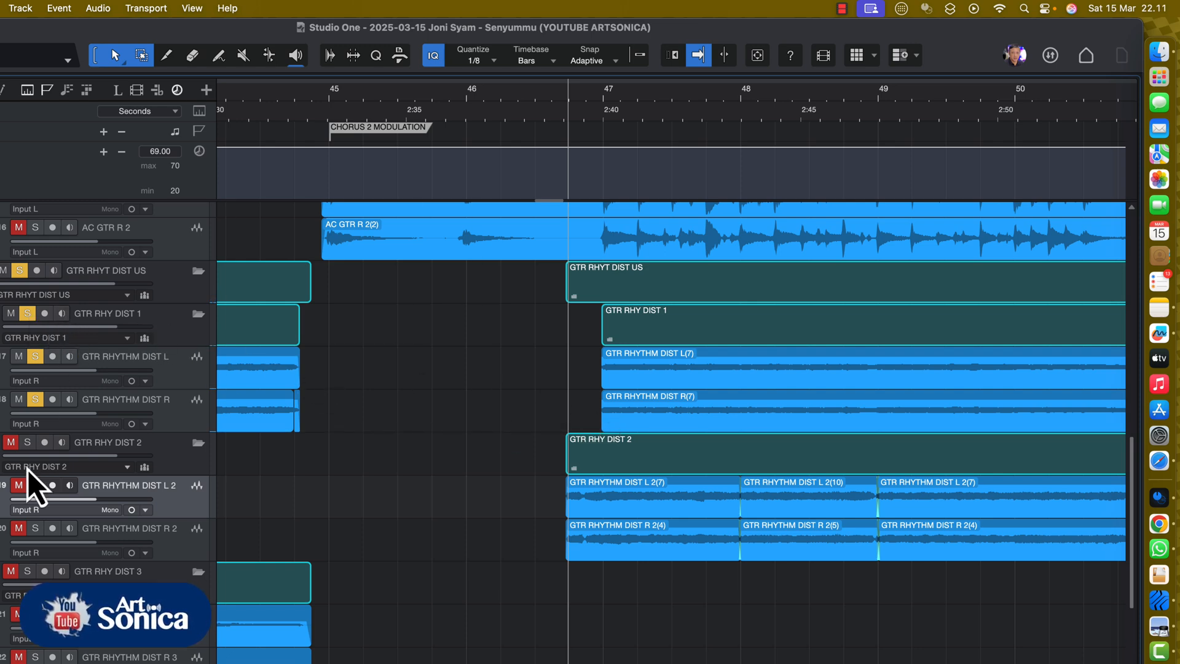
key(space)
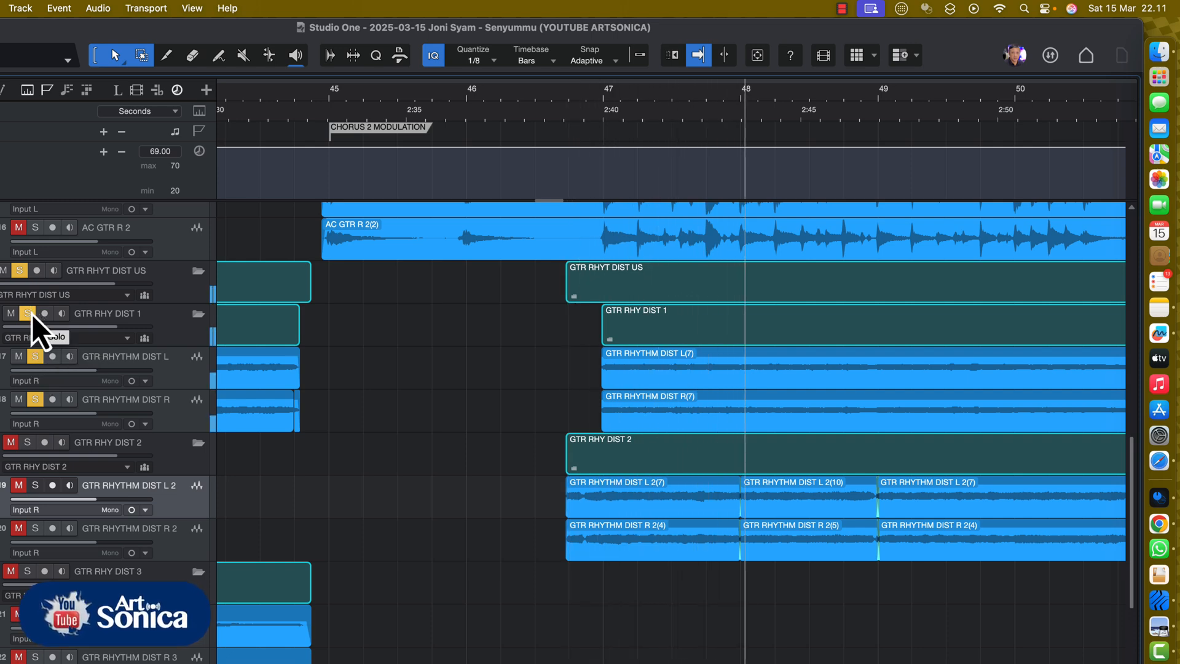
key(space)
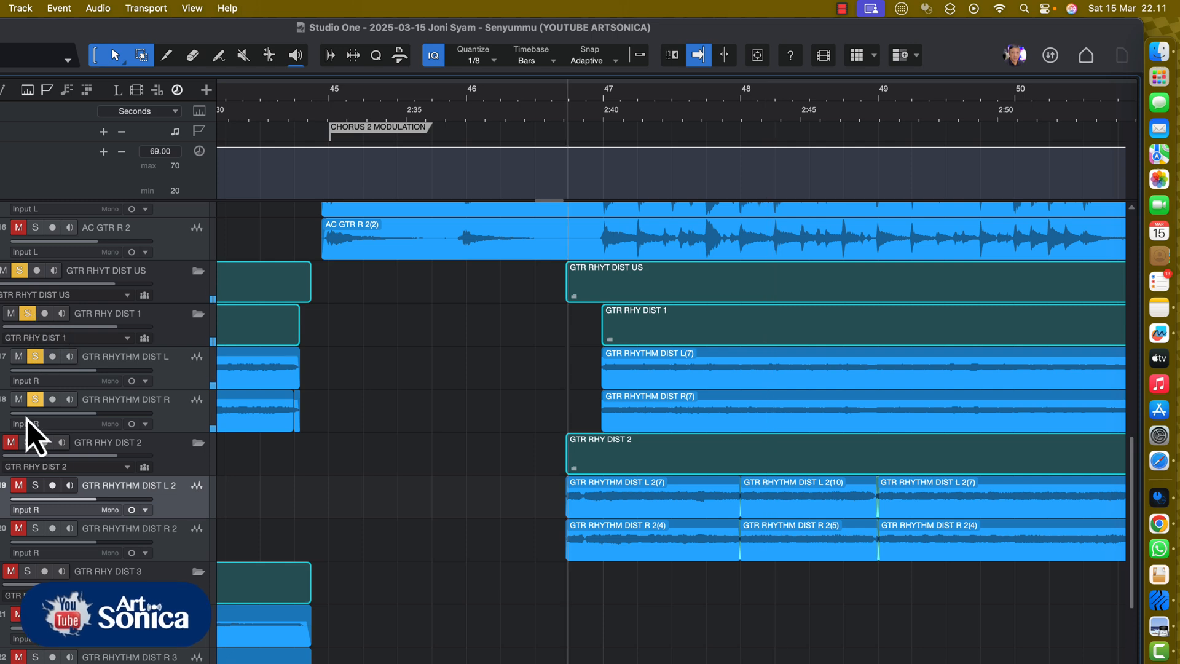
Add GTR RHY DIST 2 to the soloed GTR RHY DIST 1 and play both from just before their entry at bar 47.
click(27, 447)
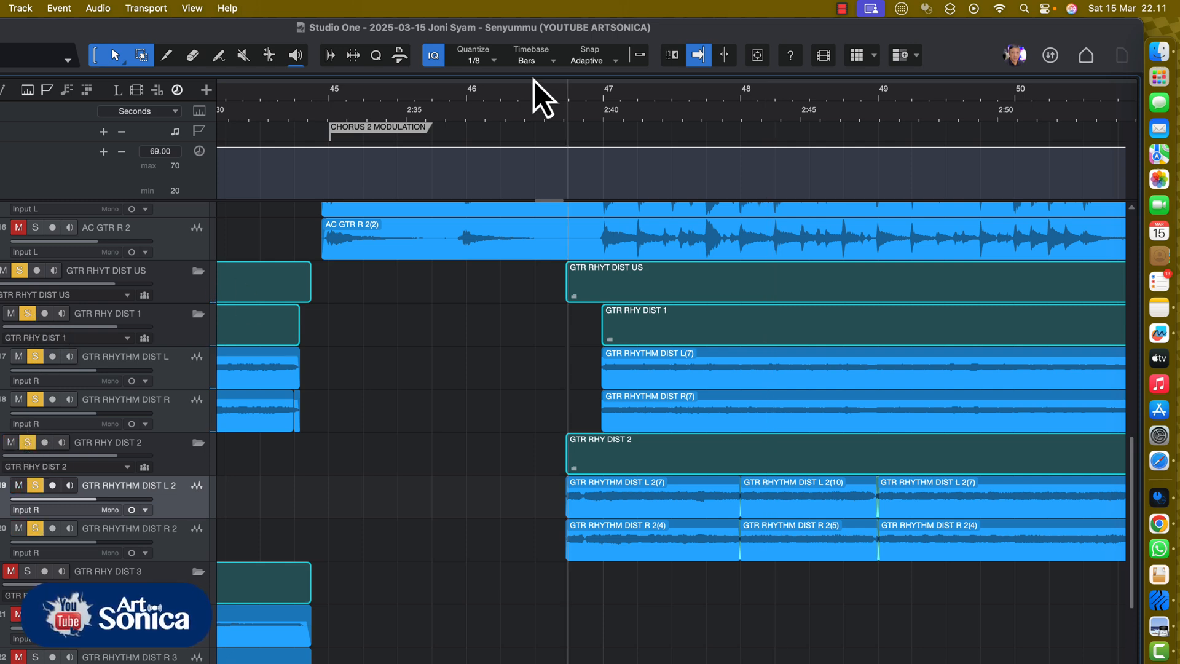
click(547, 93)
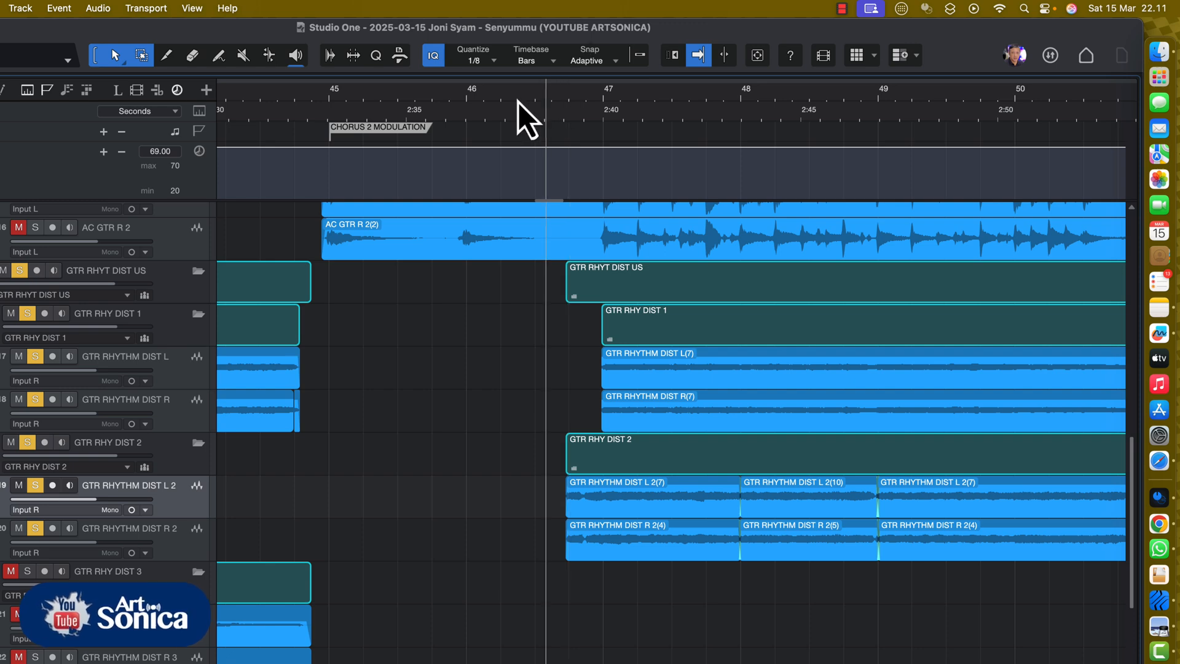
key(space)
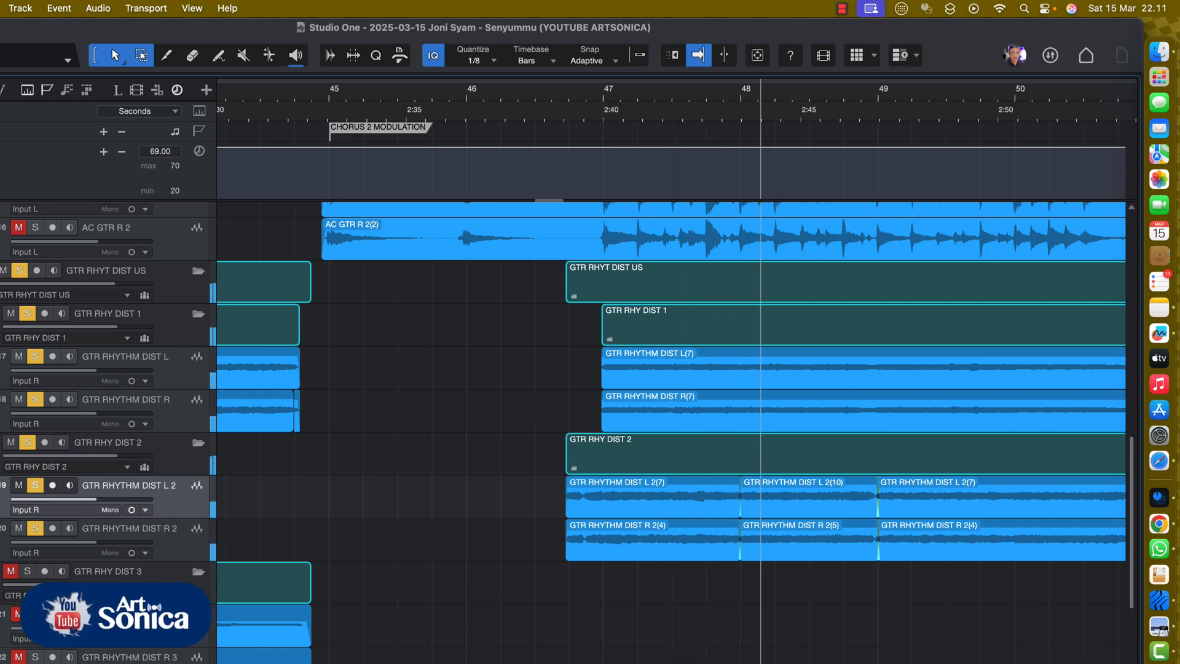
key(space)
Clear all solos and play the full mix from bar 45 at the CHORUS 2 MODULATION marker.
key(shift+s)
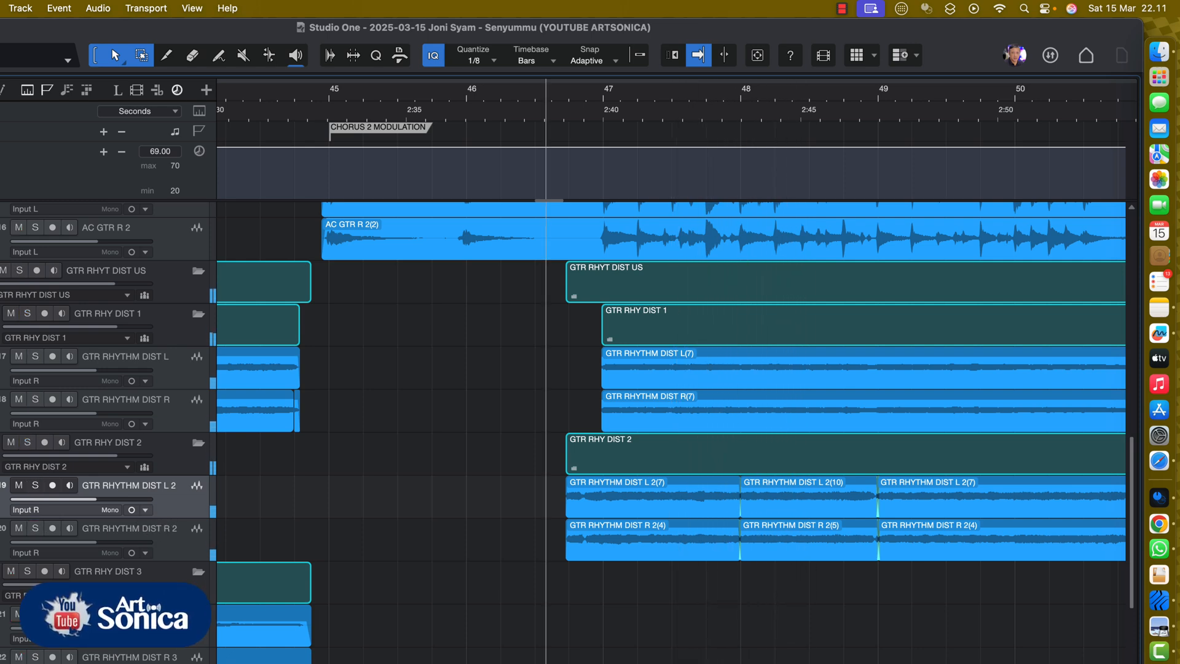
click(327, 92)
key(space)
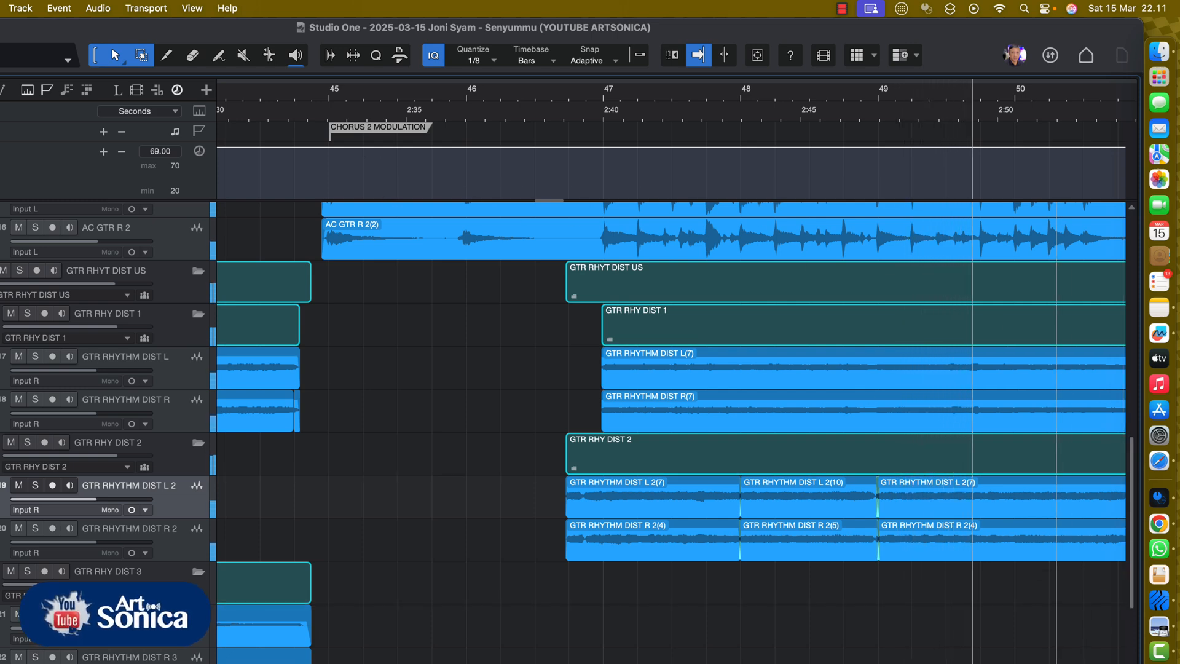
Follow the full mix playback through the final bars and stop it just before the ENDING marker at bar 51.
scroll(1034, 660, right, 6)
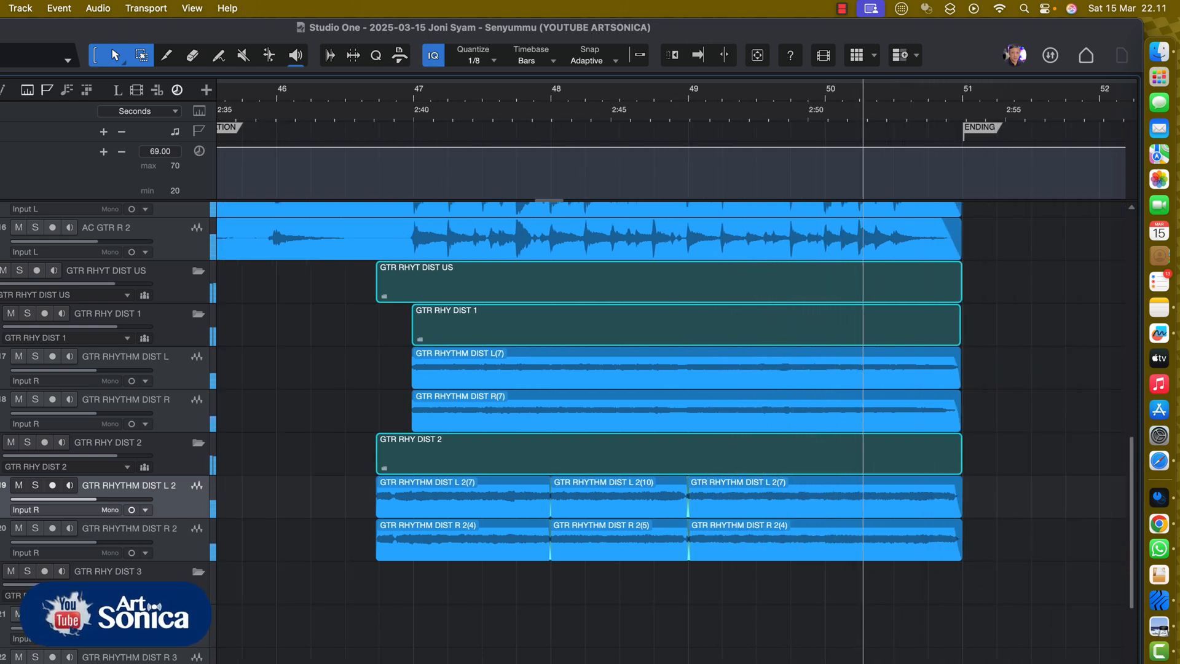
key(f)
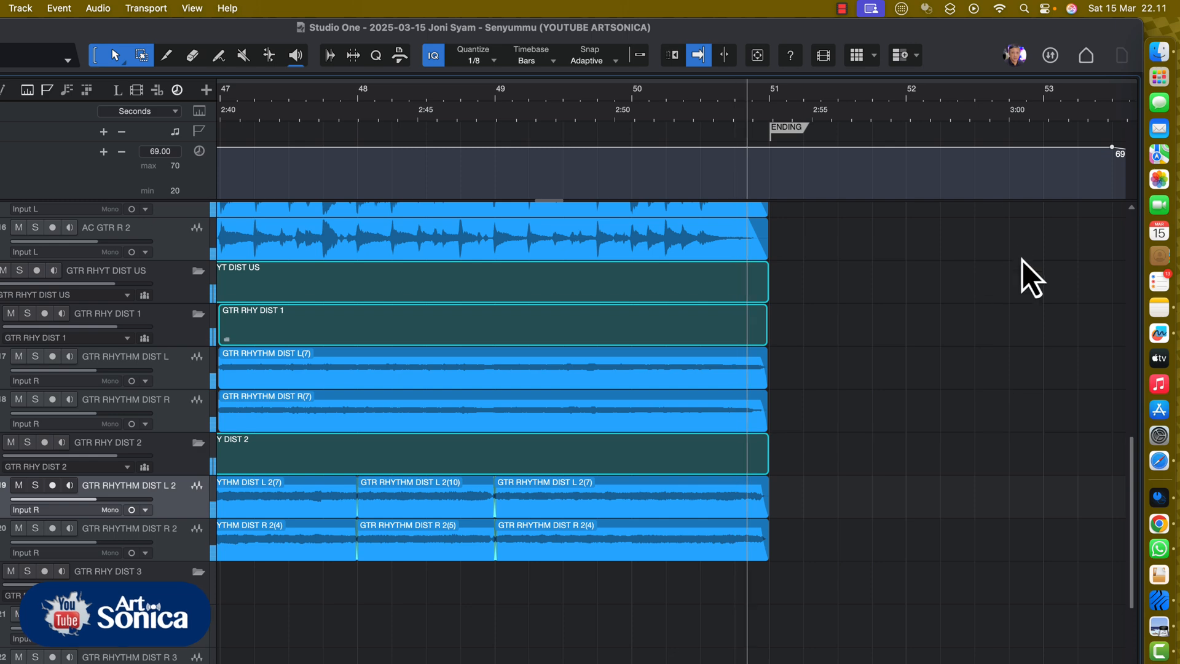
scroll(1033, 271, up, 3)
key(space)
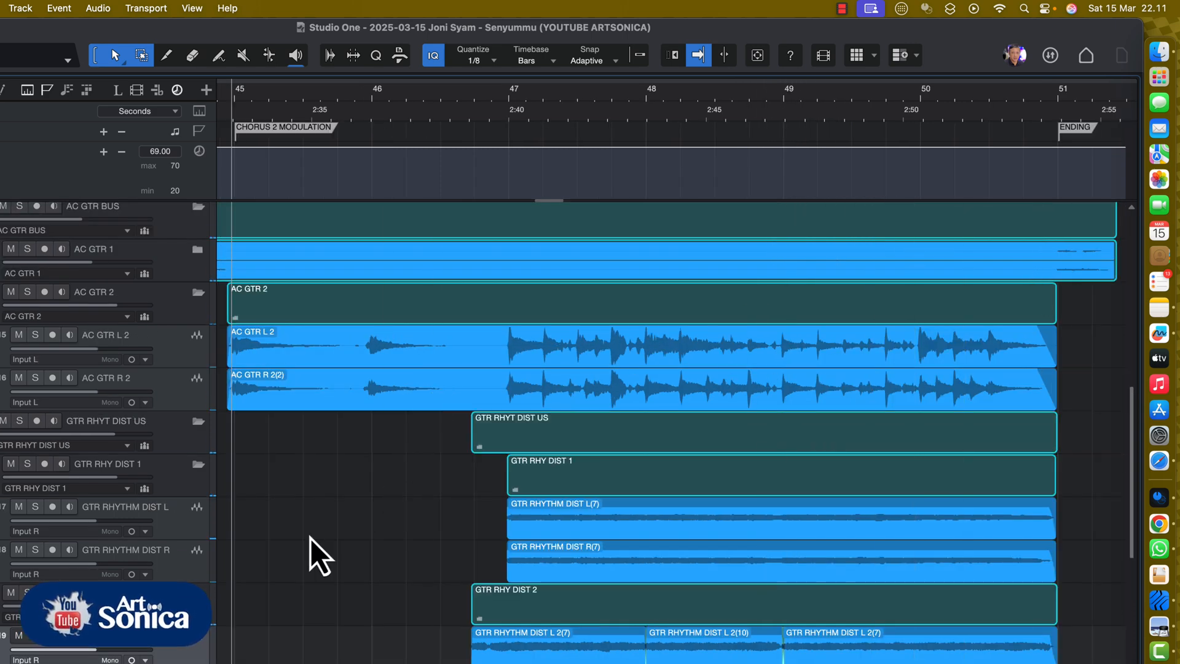
Return the playback cursor to the beginning of the song and expand the GTR LEAD INTRO folder track.
scroll(311, 539, down, 8)
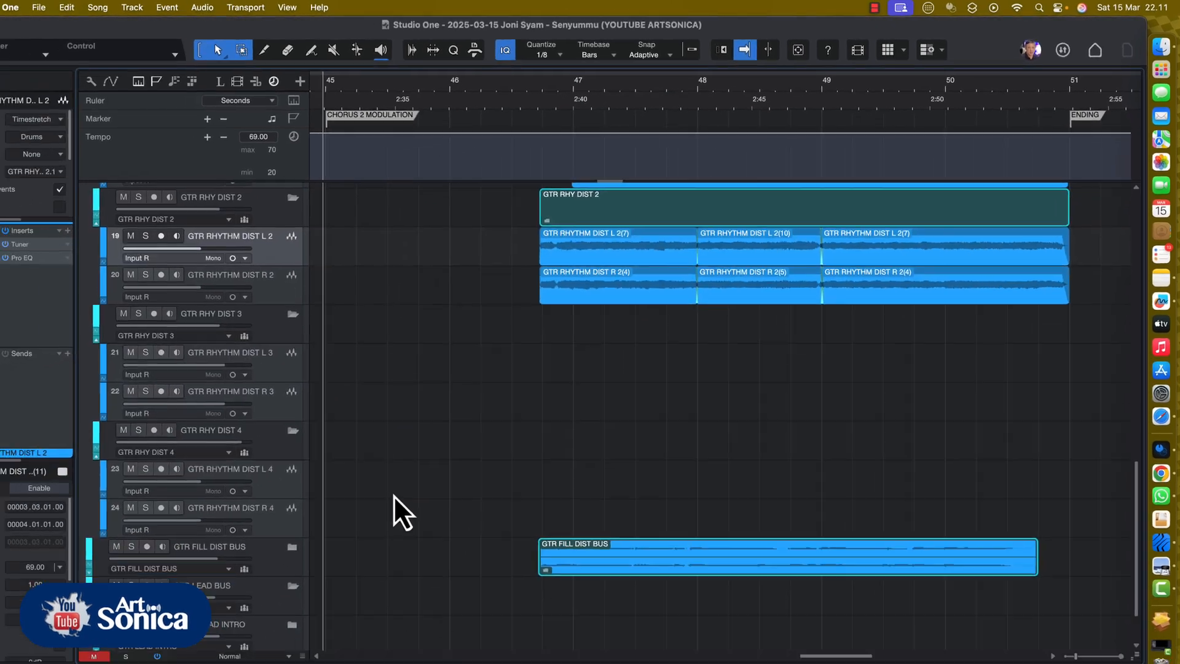
scroll(395, 497, down, 2)
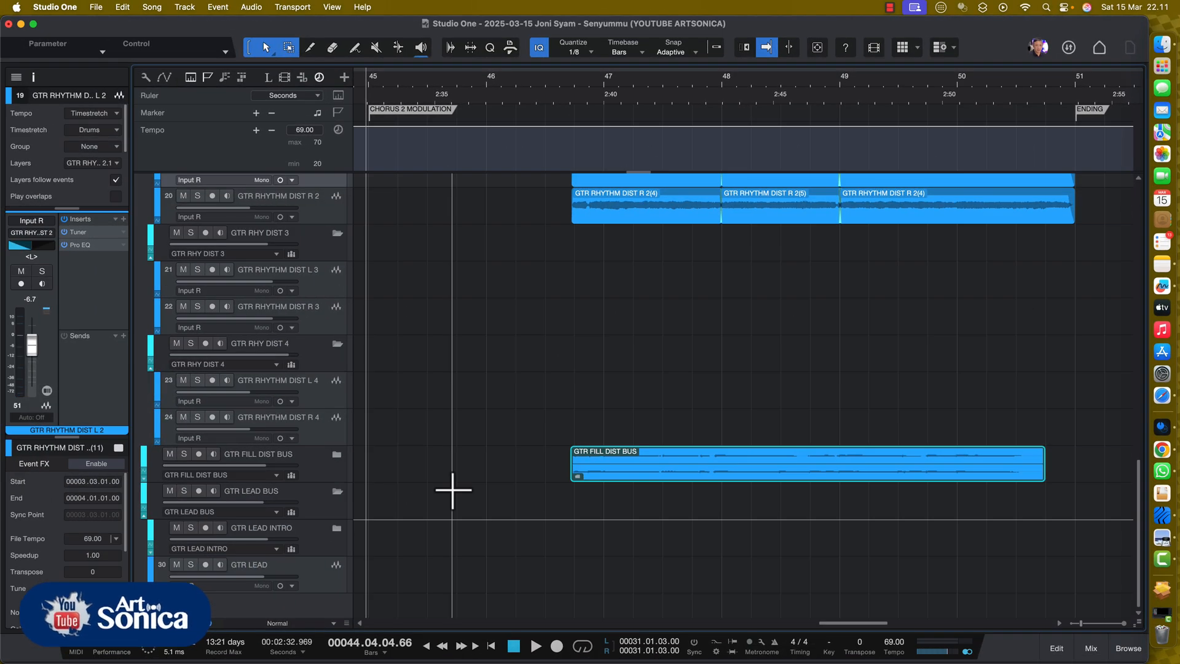
key(comma)
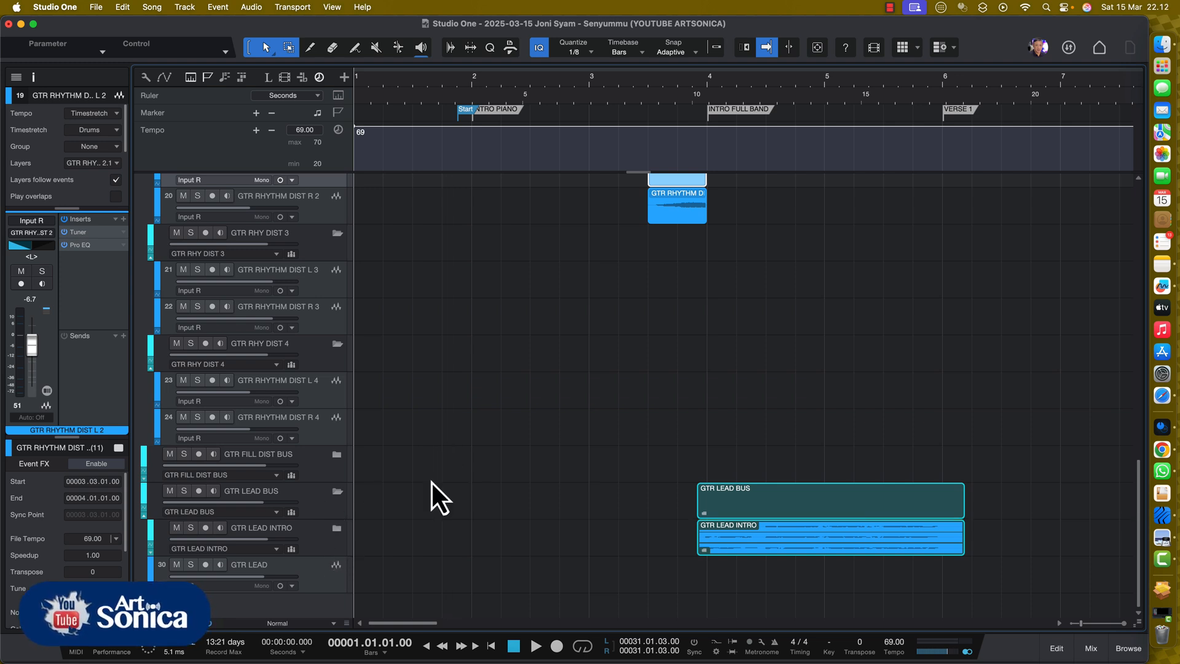
click(337, 527)
scroll(467, 523, down, 1)
scroll(499, 521, down, 2)
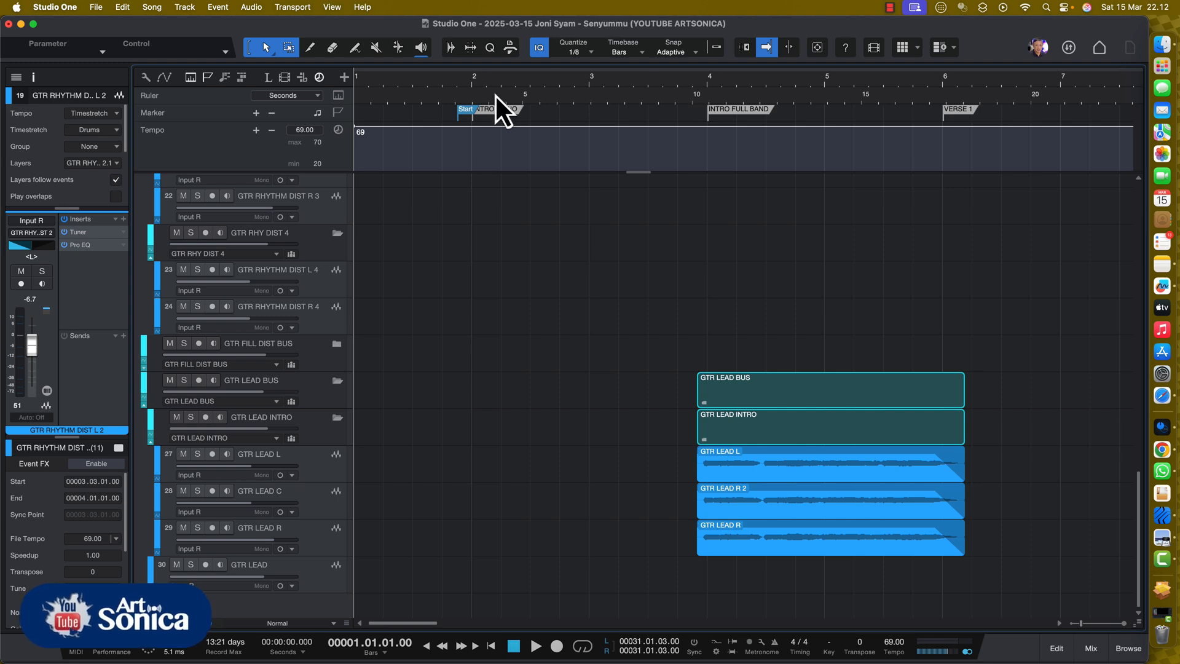
Play the full mix from the Start marker through the lead guitar part of the intro, and stop playback.
key(shift+n)
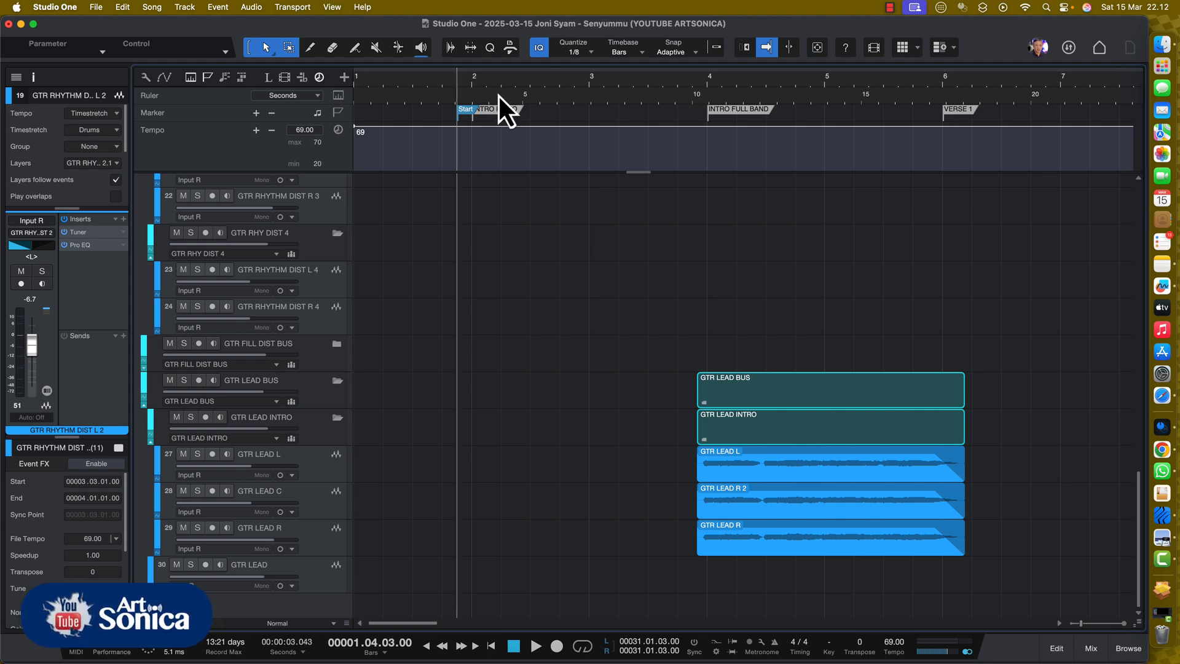
key(space)
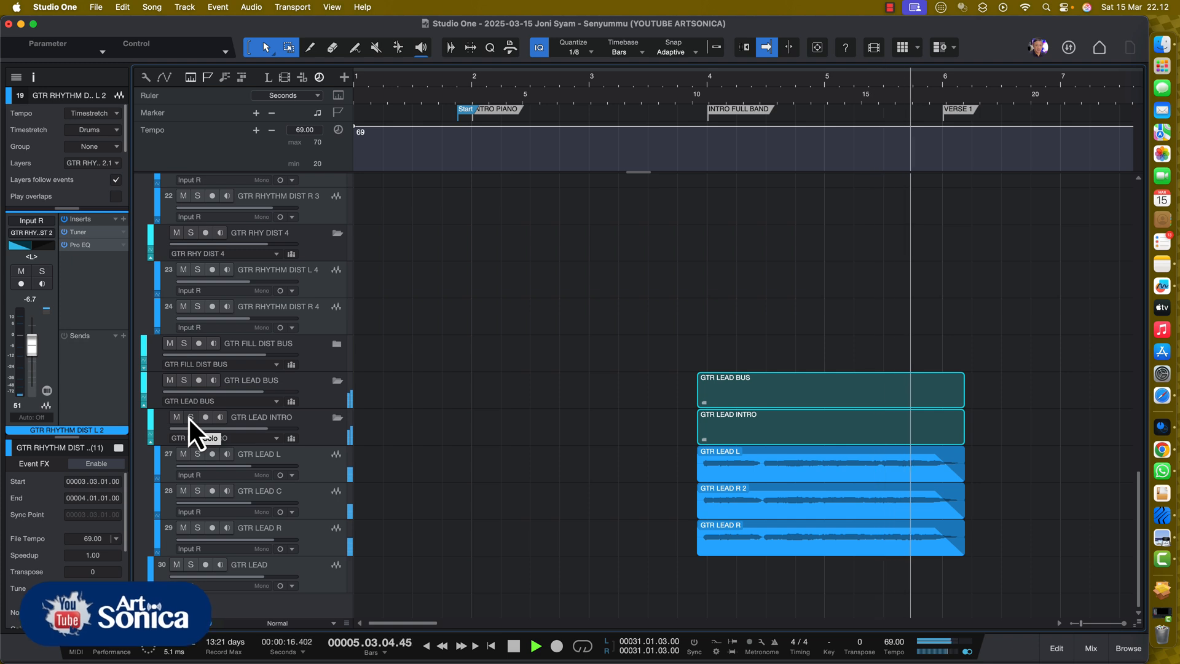
key(space)
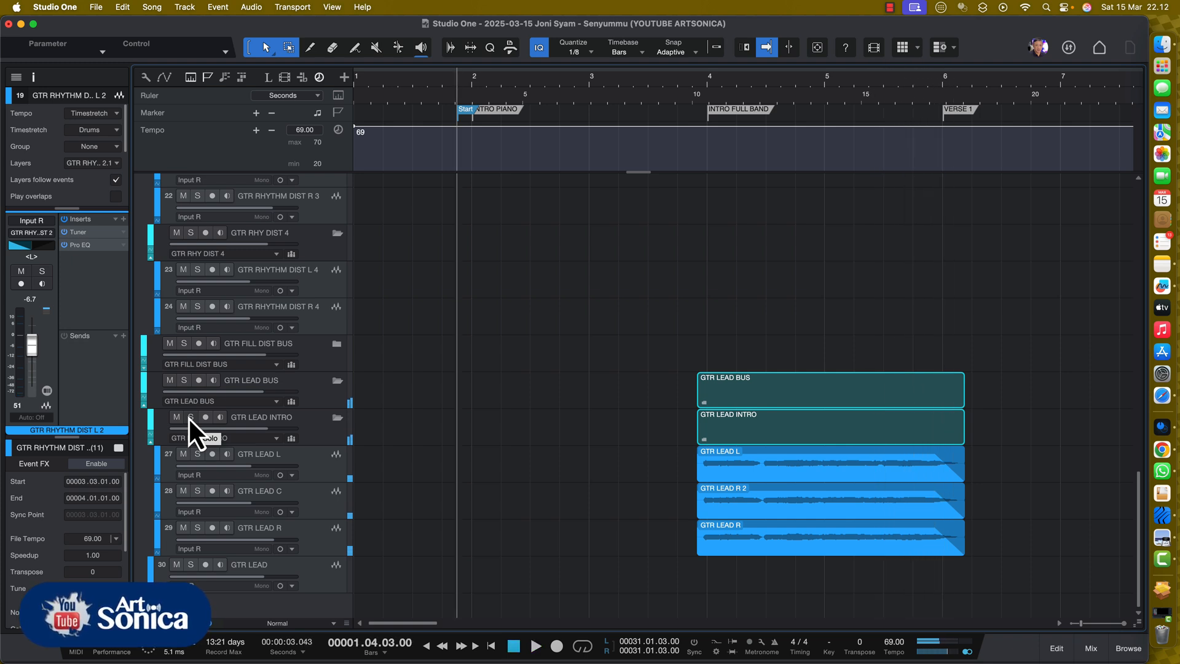
Solo GTR LEAD INTRO and play it from just before the INTRO FULL BAND marker at bar 4.
click(189, 416)
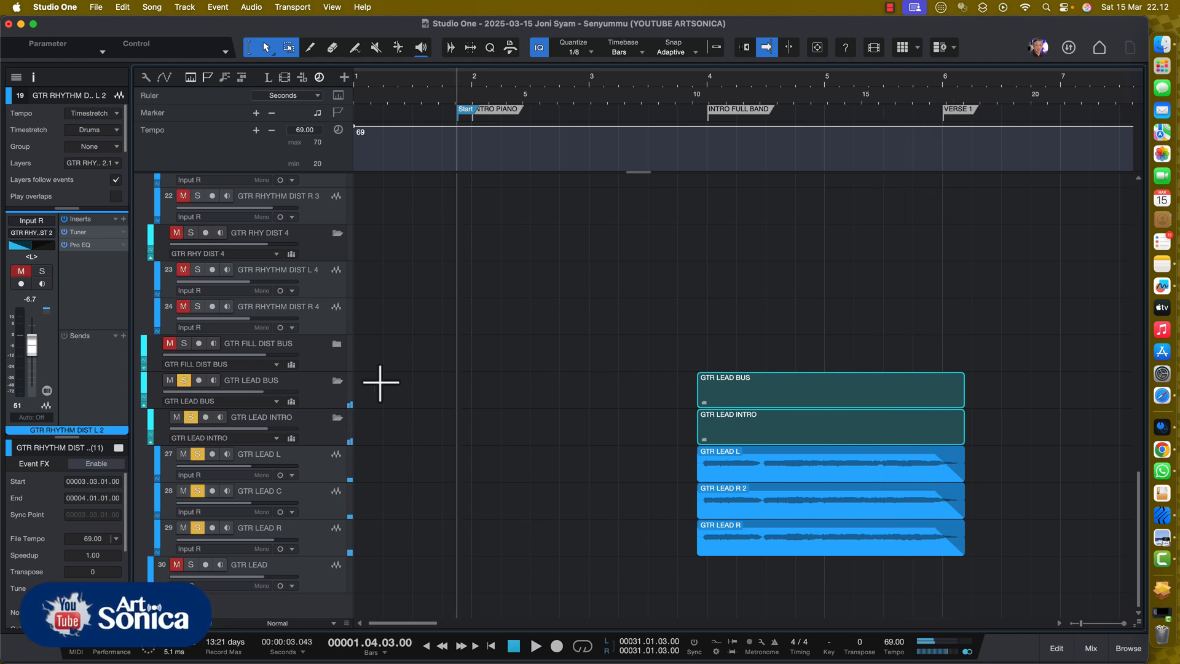
click(687, 84)
key(space)
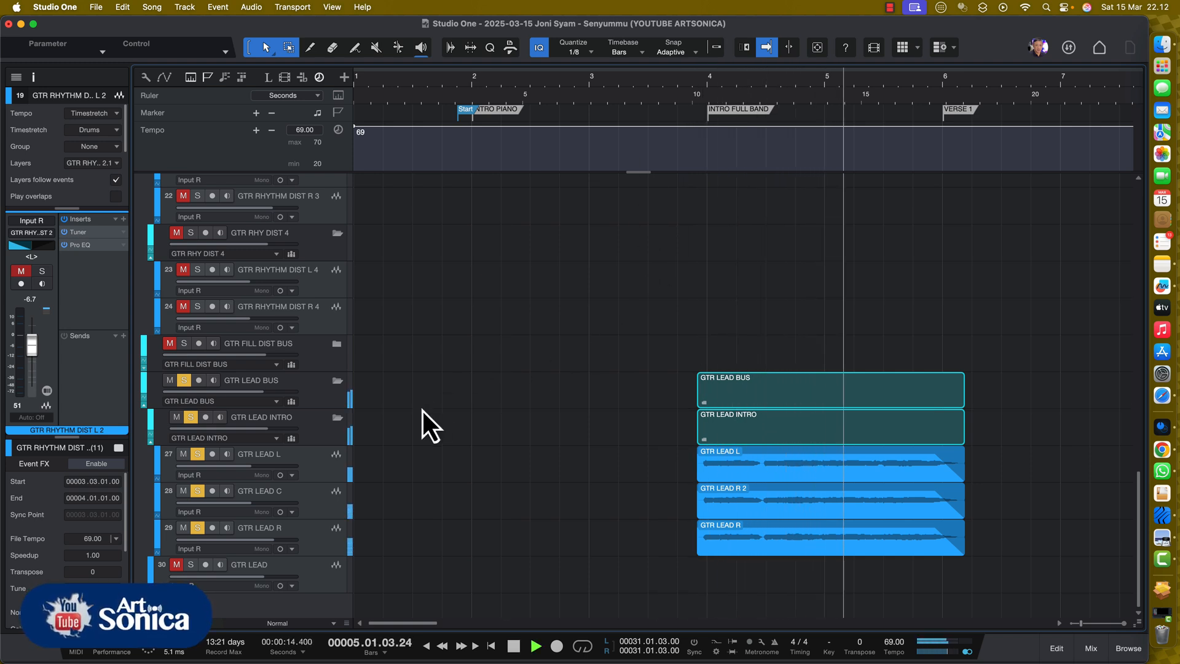
key(space)
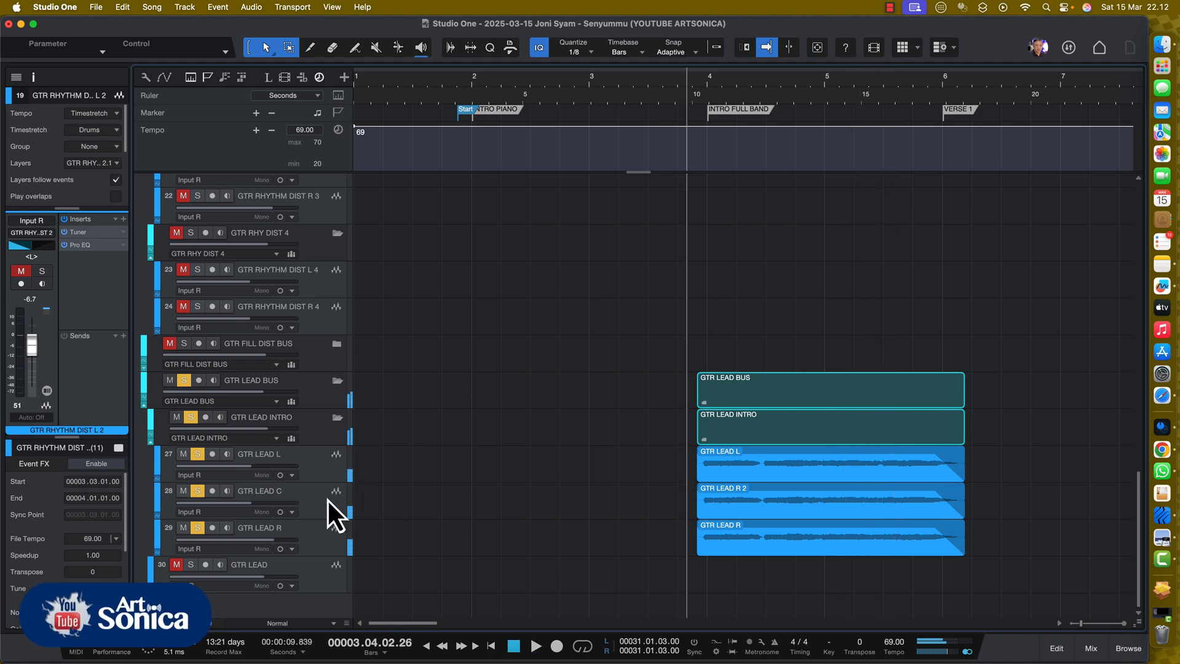
Examine the channel panning of the GTR LEAD L, GTR LEAD C and GTR LEAD R tracks in turn.
click(327, 499)
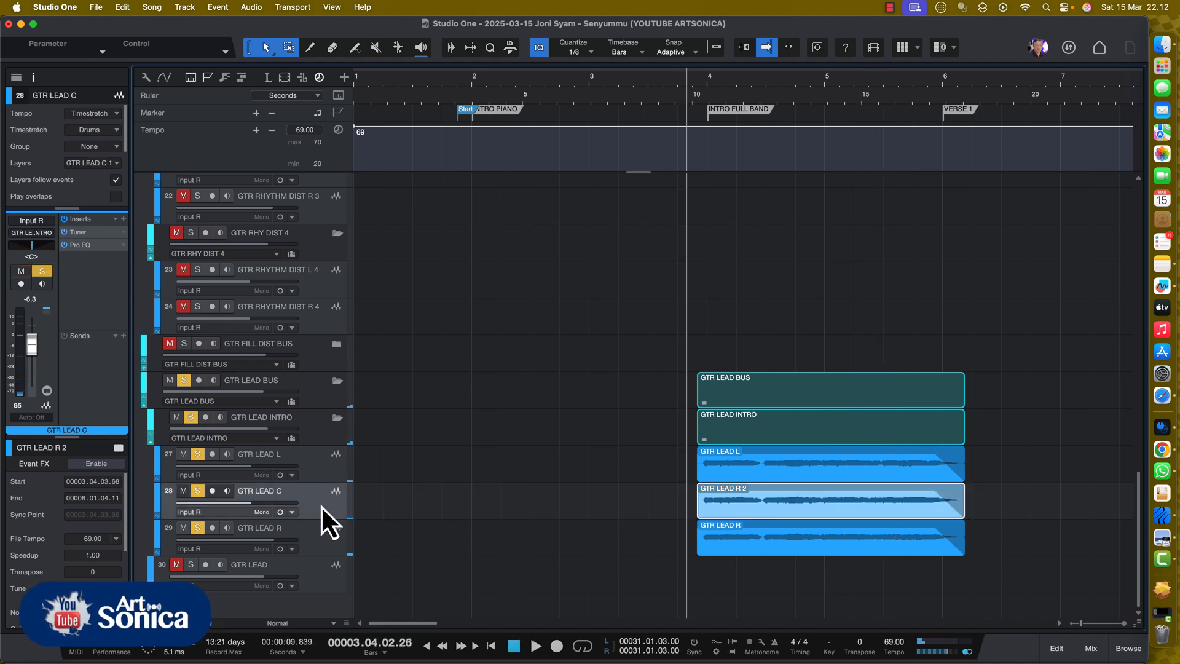
click(323, 472)
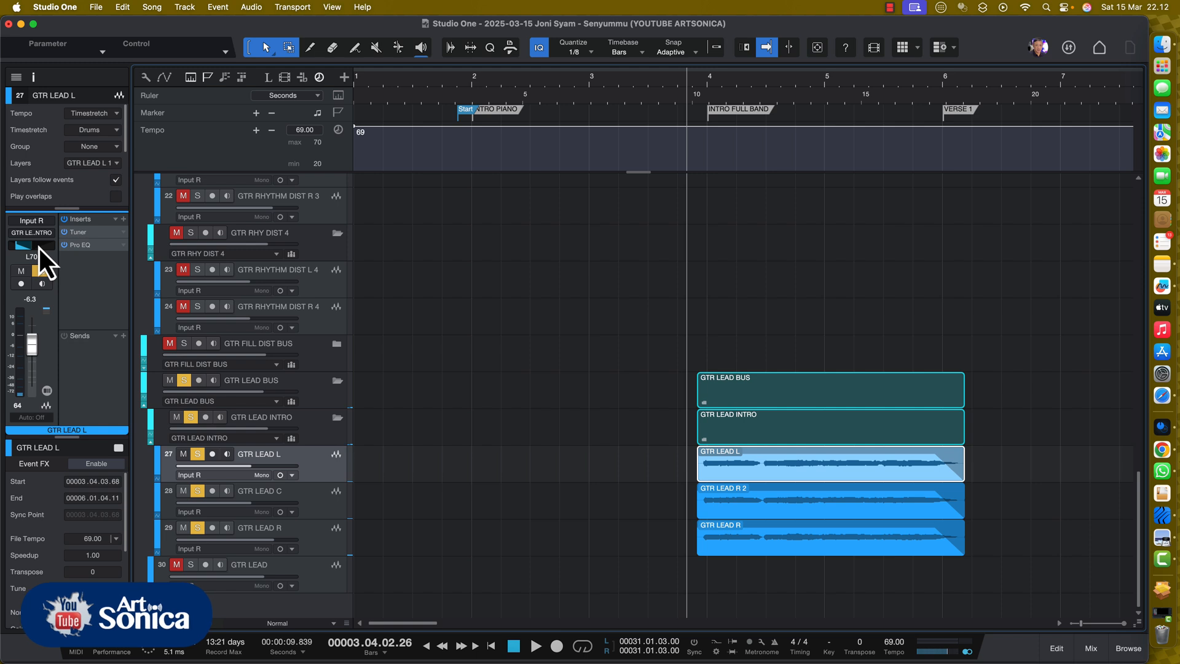
click(304, 534)
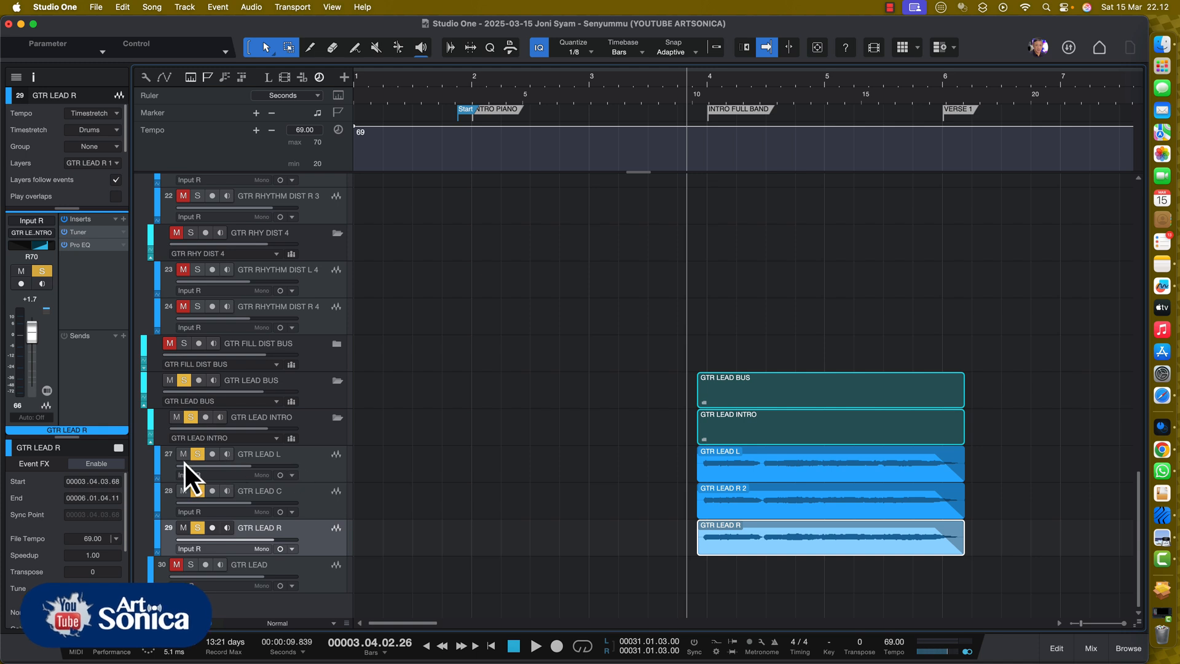
click(320, 506)
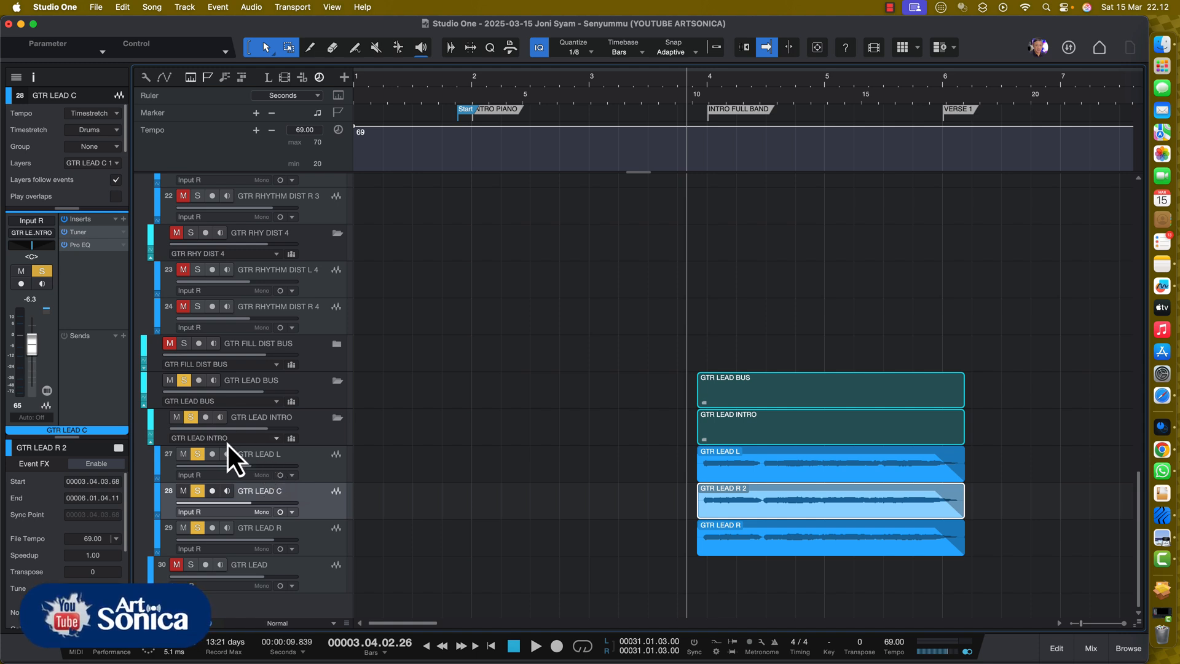
Clear the GTR LEAD INTRO solo and play the full mix from just before bar 4.
click(190, 422)
key(space)
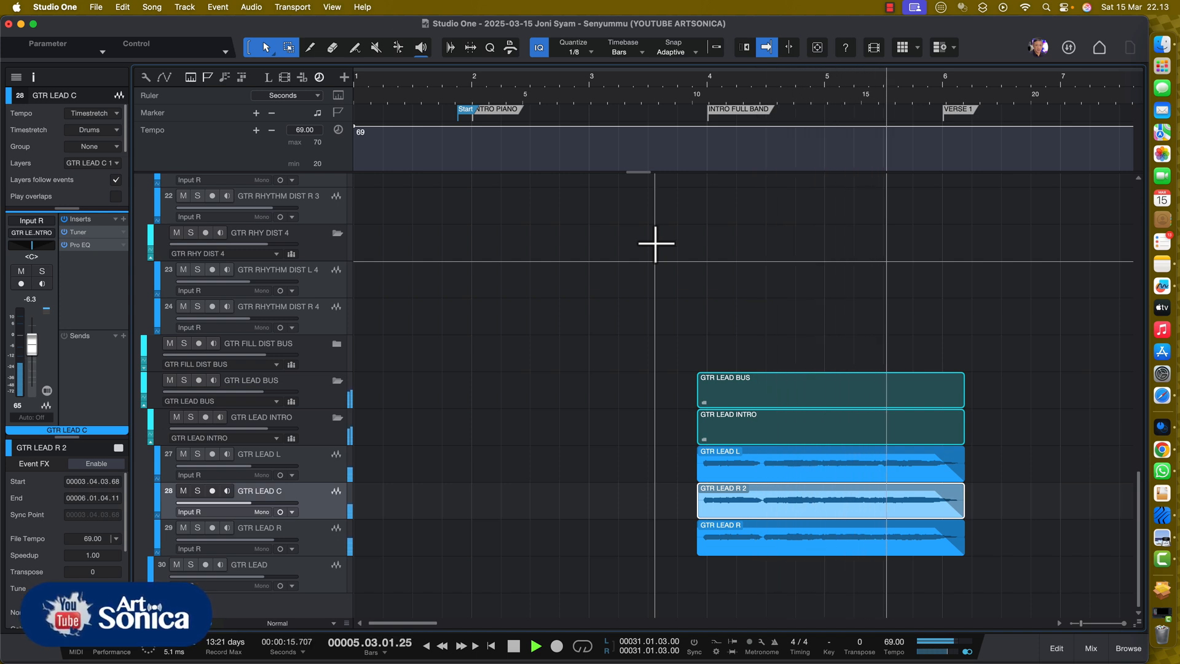
key(space)
Place the playback cursor at bar 13, before PRE-CHORUS 1A, and expand the GTR FILL DIST BUS folder track.
key(w)
scroll(962, 377, up, 5)
scroll(960, 377, up, 10)
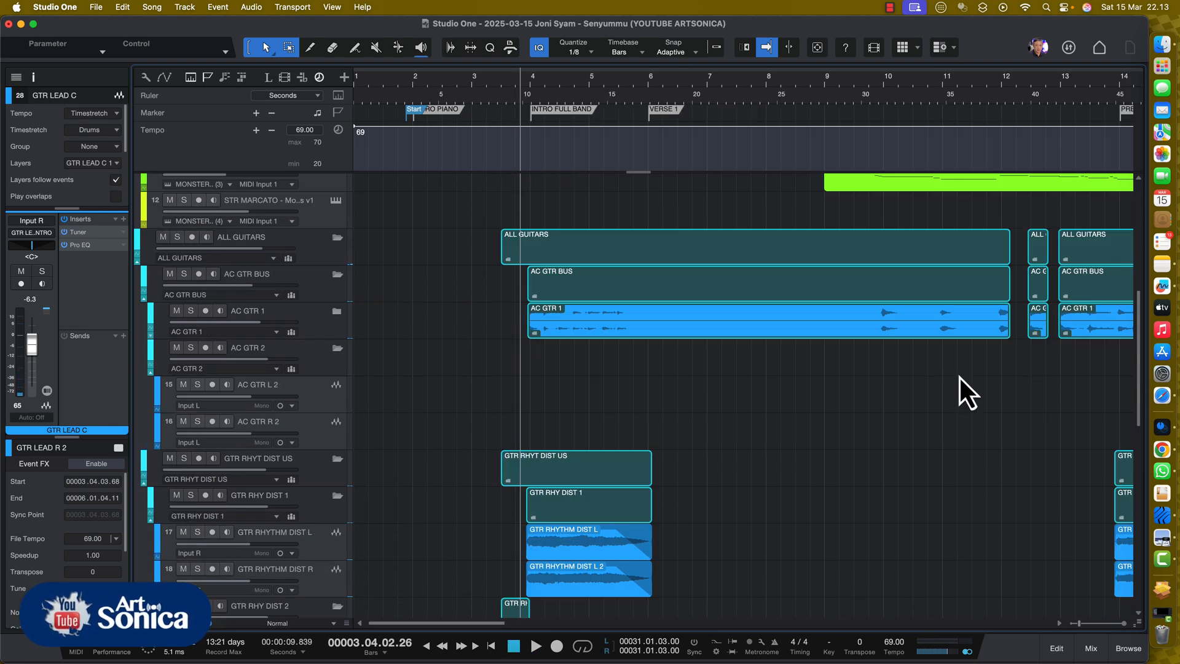
key(w)
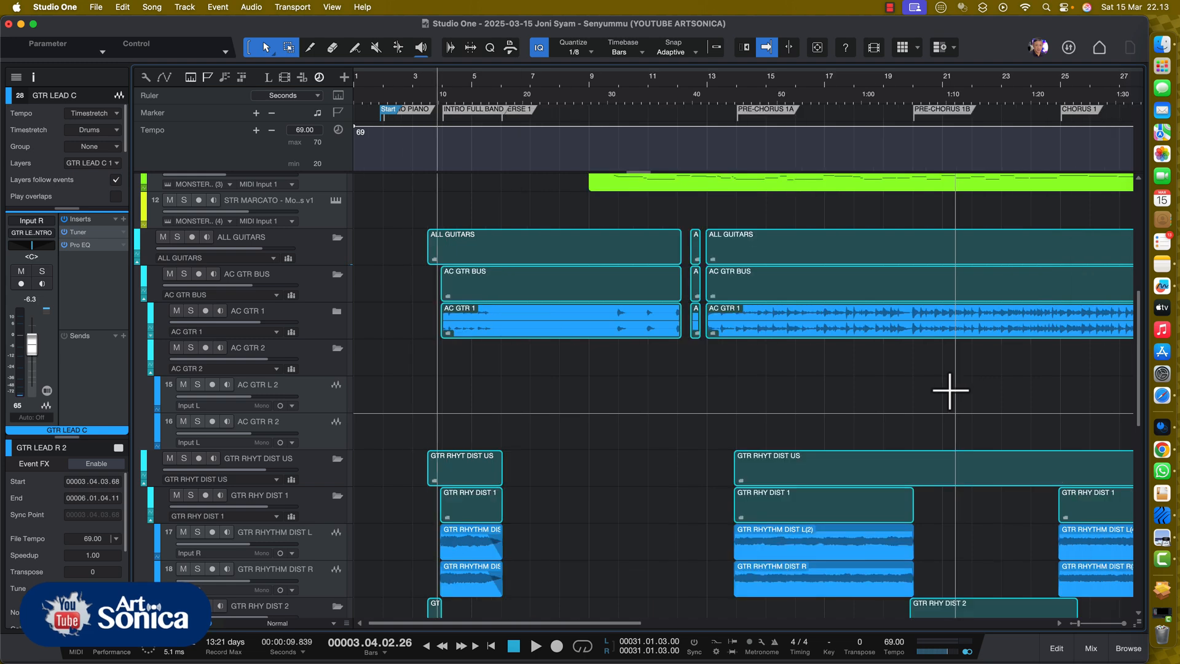
scroll(811, 418, down, 12)
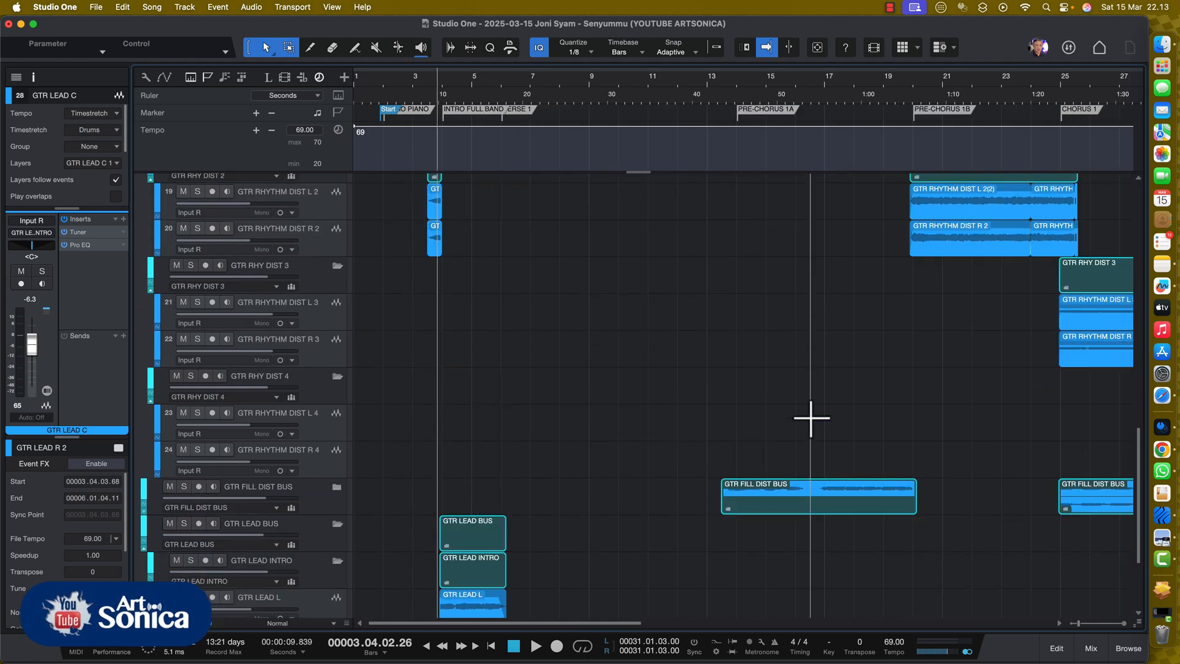
click(709, 87)
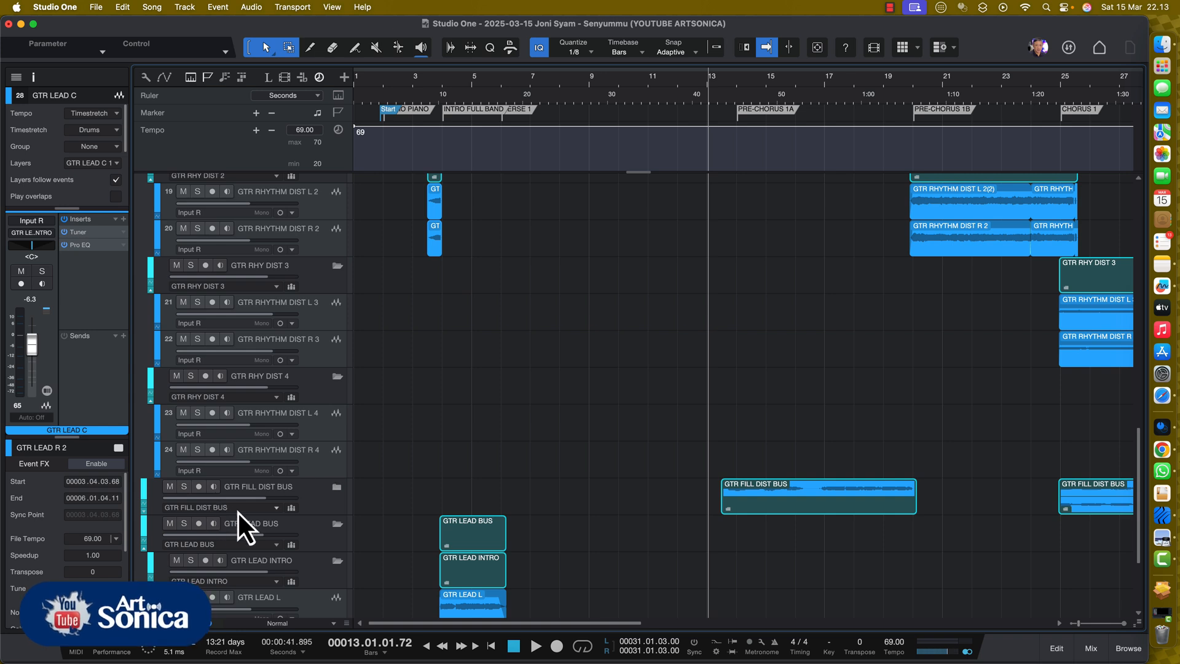
click(337, 487)
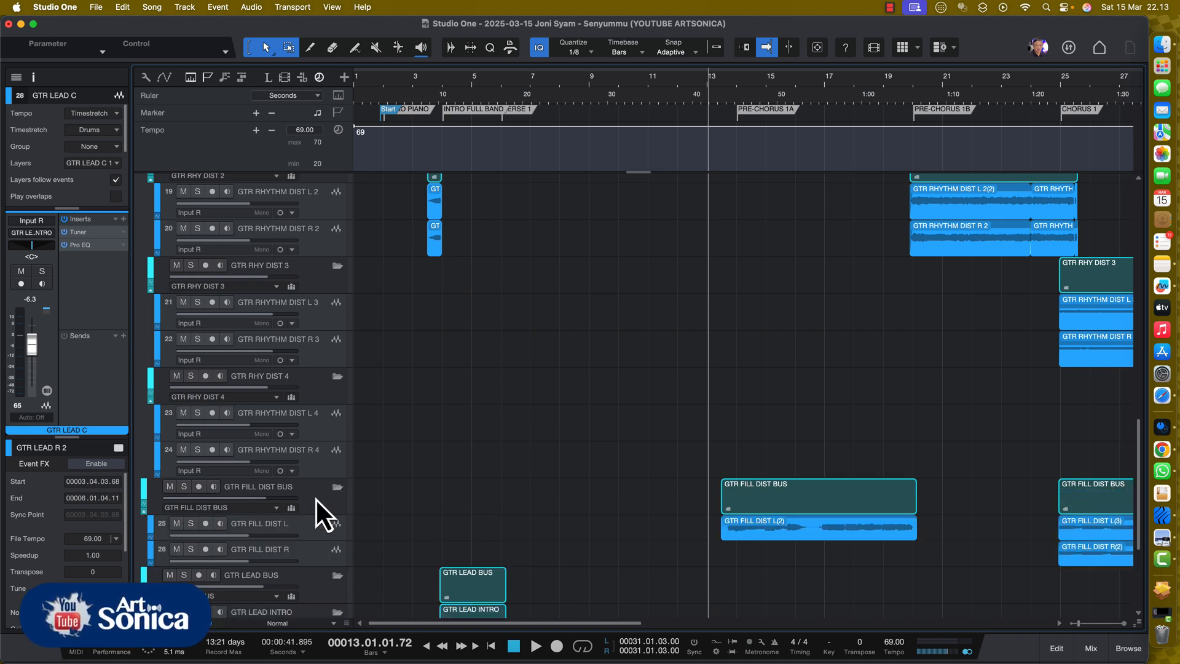
Play GTR FILL DIST L soloed from bar 13 through PRE-CHORUS 1A, and clear the solo.
click(189, 525)
key(space)
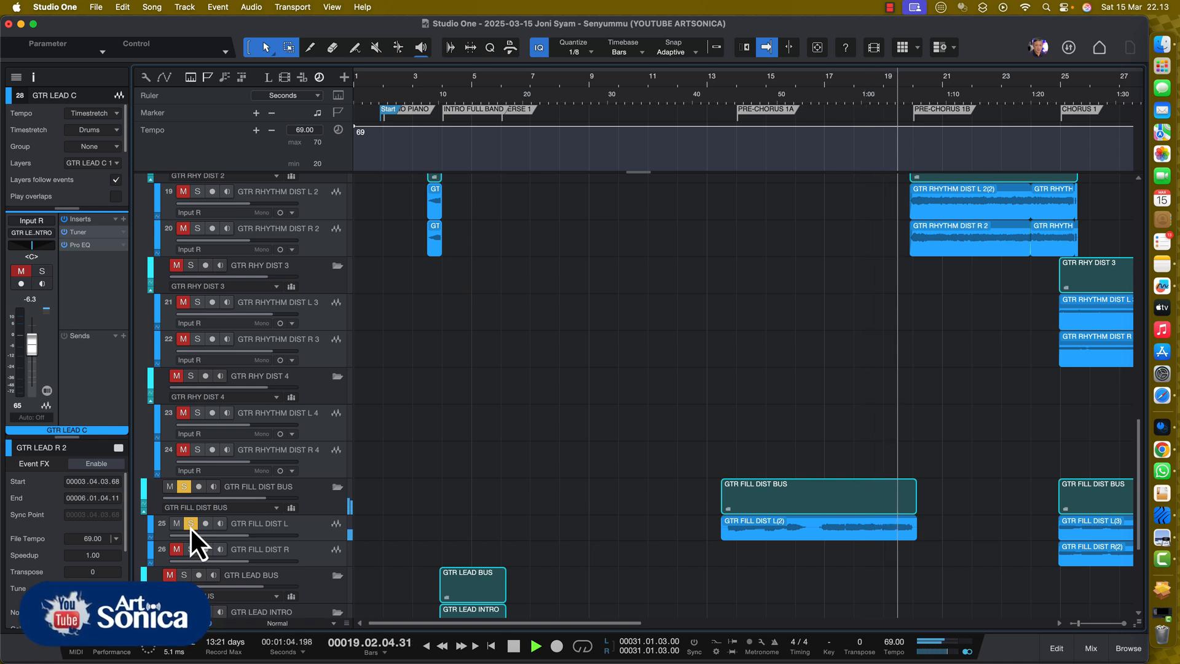
key(space)
click(190, 526)
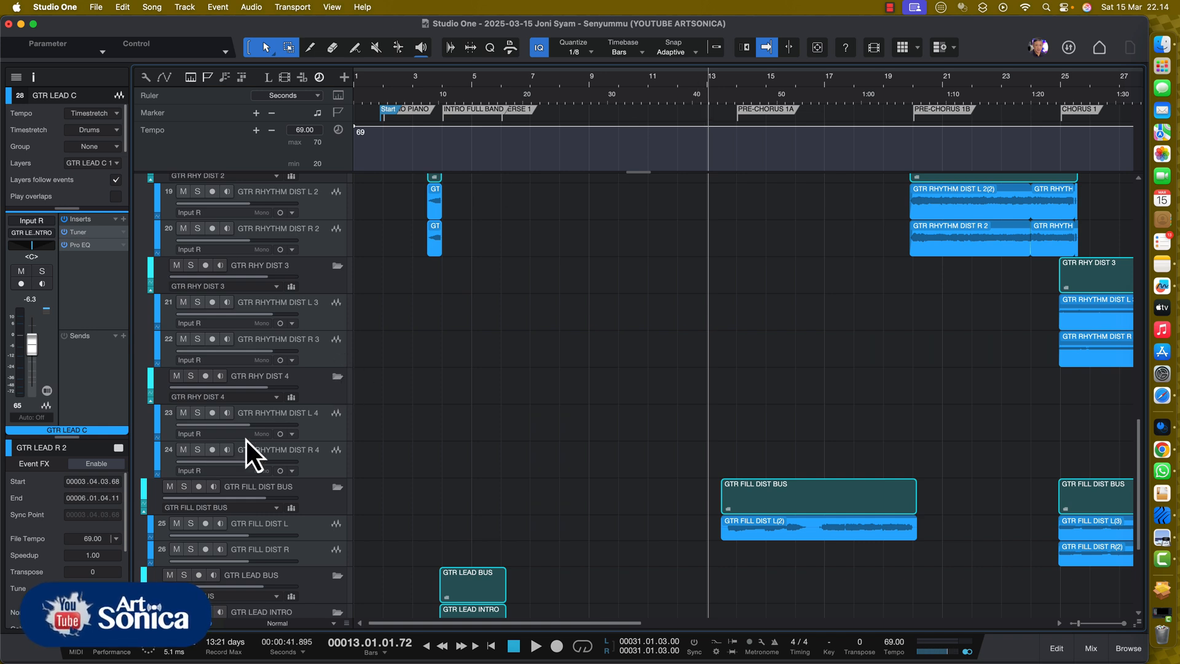
Play the full mix from bar 12 through PRE-CHORUS 1A to hear the guitar fill in context.
click(680, 86)
key(space)
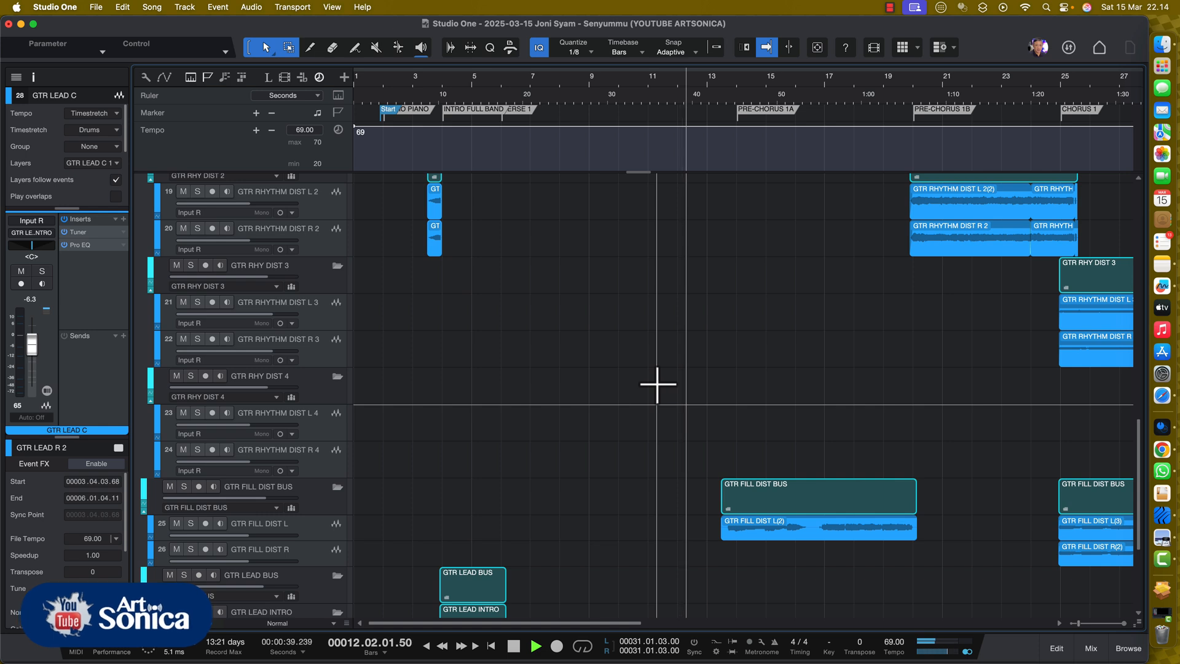
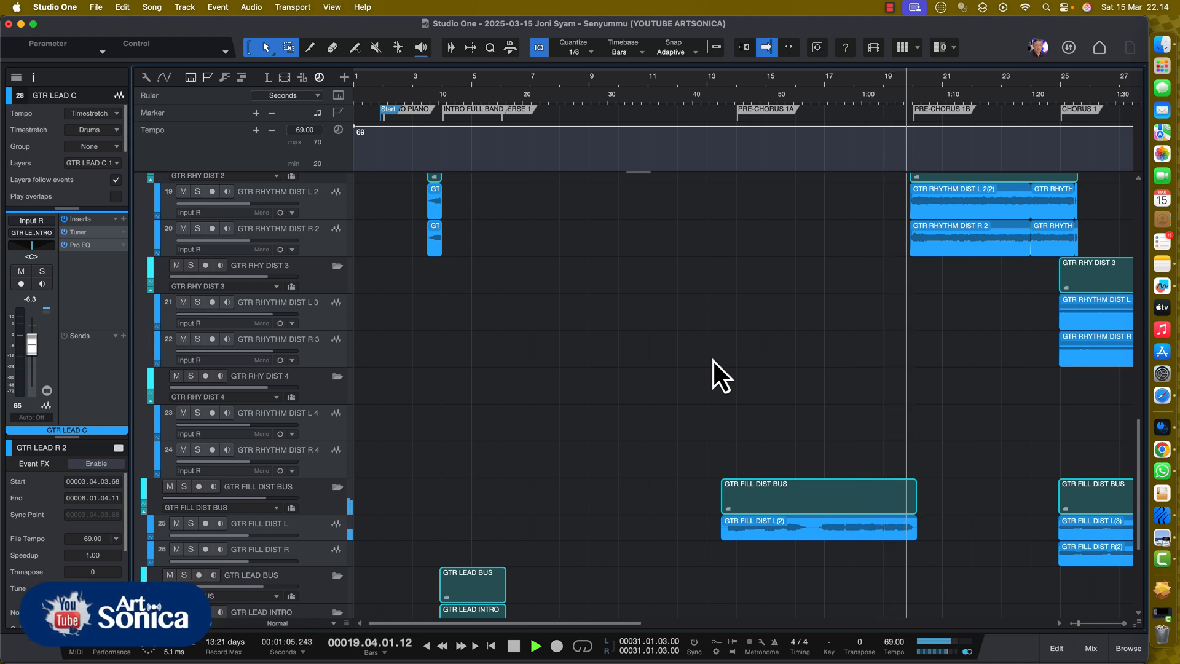
key(space)
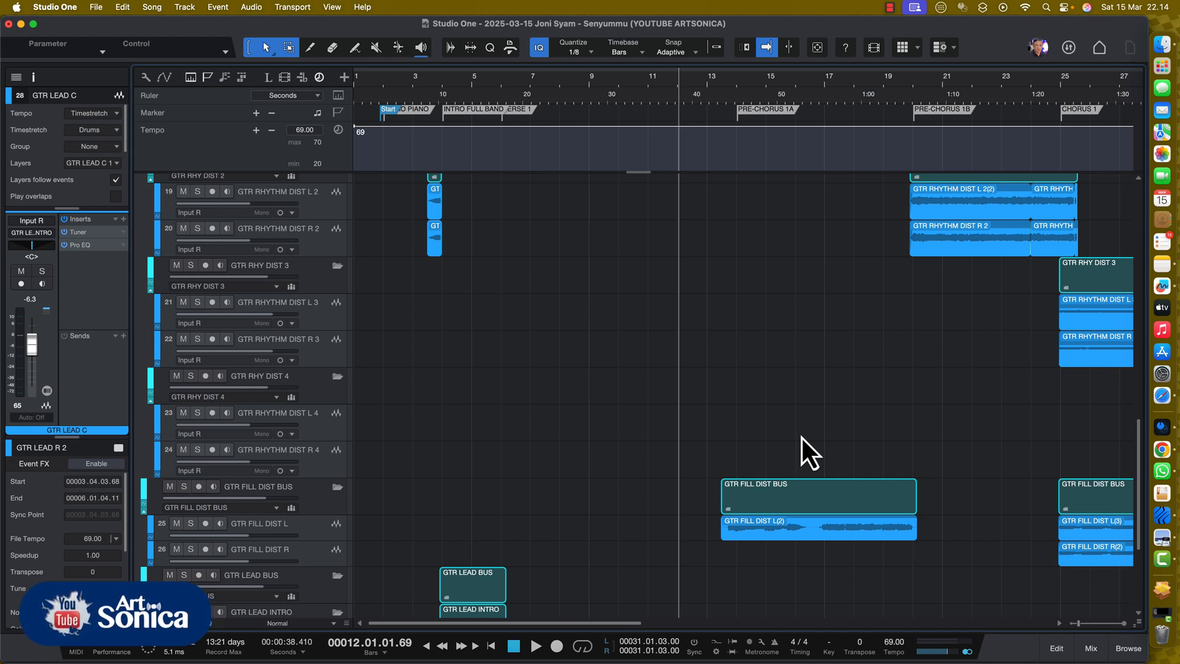
Replay the opening of the guitar fill in the full mix, starting just after bar 13.
click(713, 84)
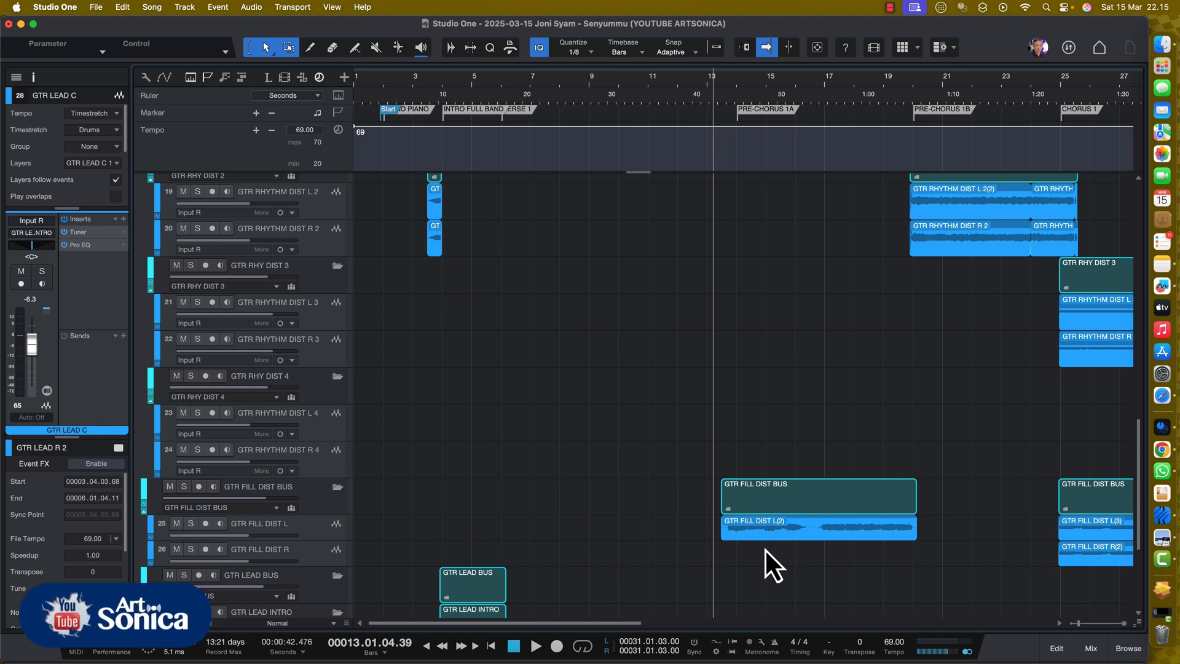
key(space)
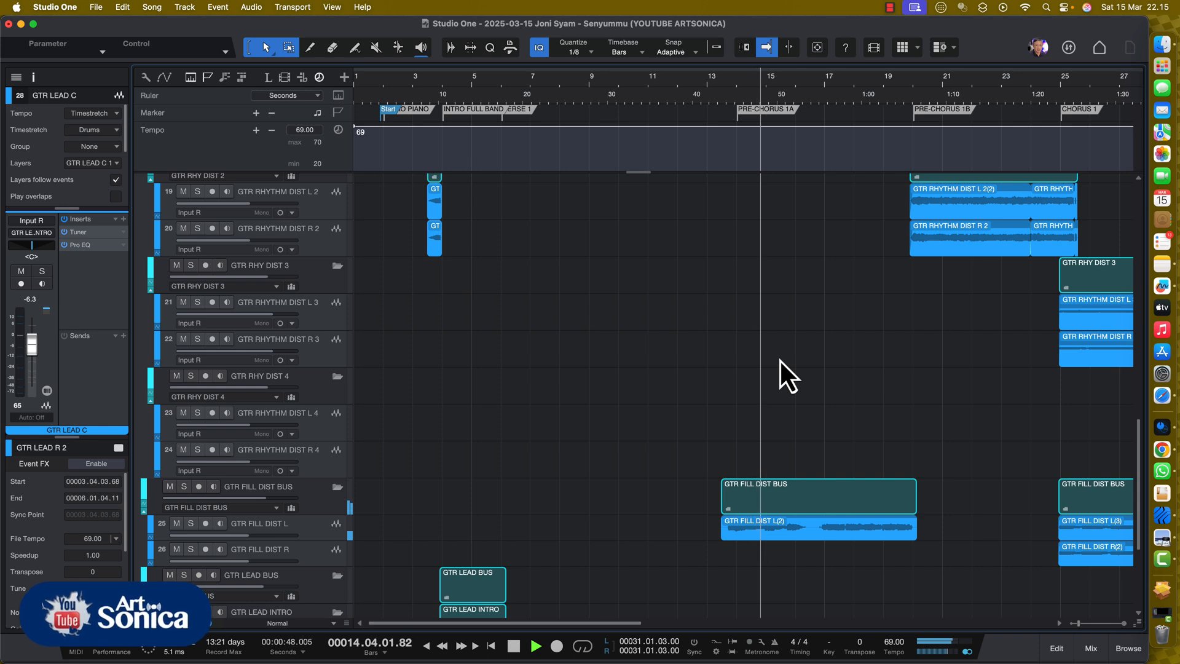
key(space)
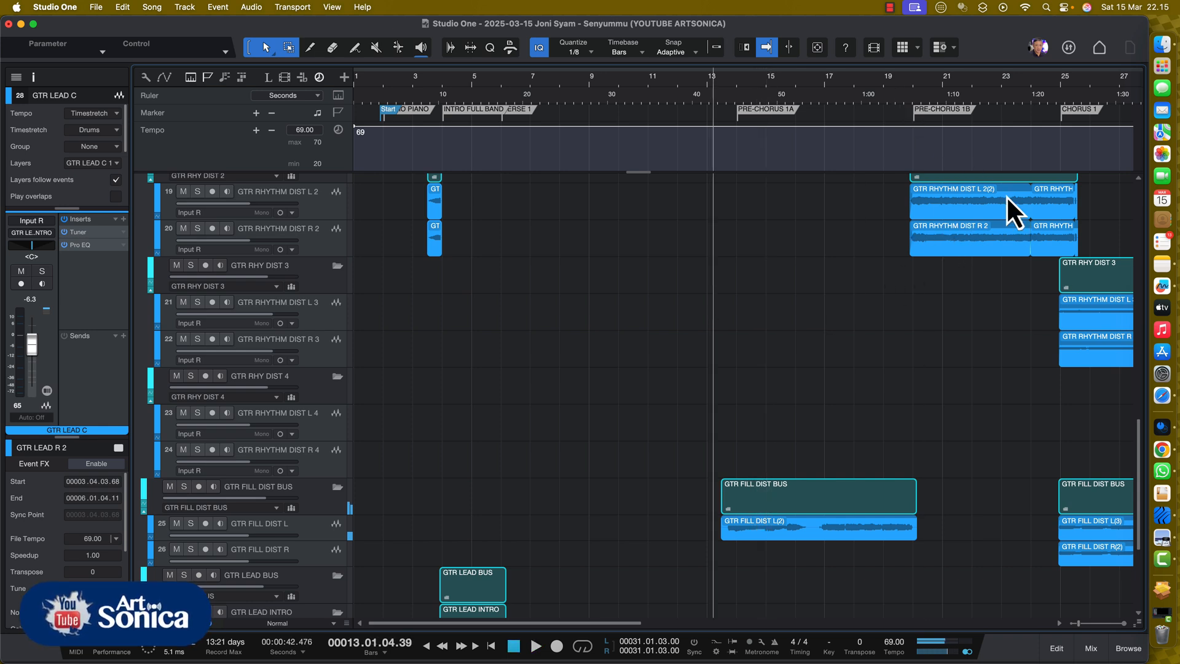
Move the playback cursor to the INTERLUDE GUITAR marker, where the second group of lead guitar clips lies.
key(w)
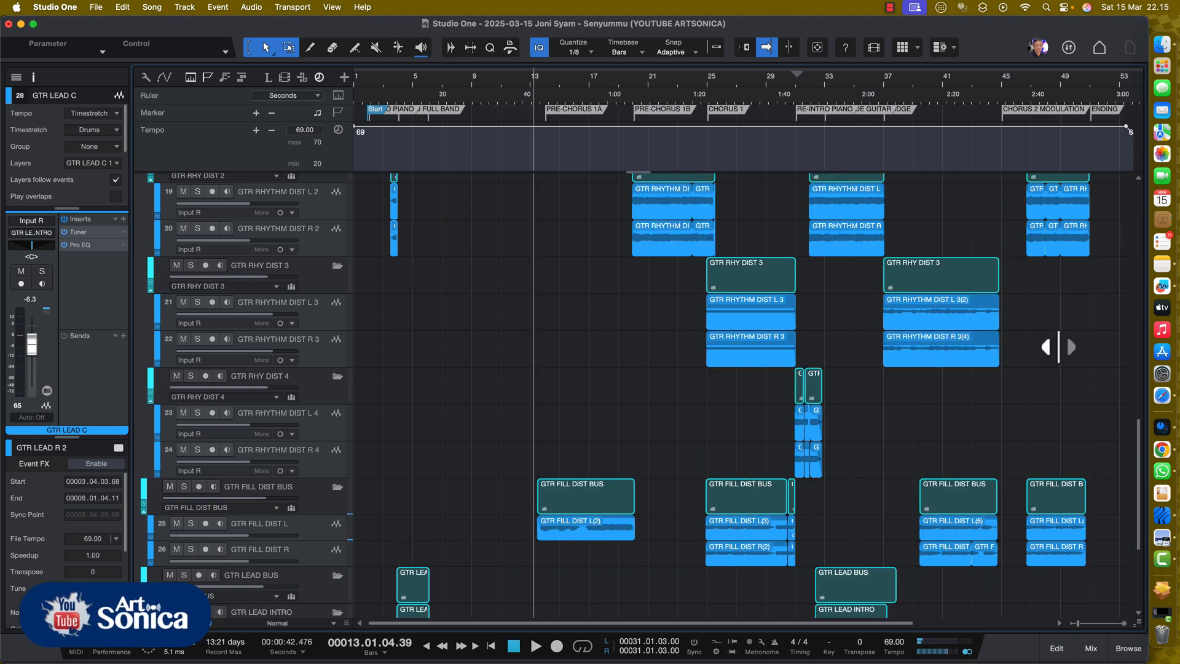
scroll(876, 475, down, 1)
scroll(877, 475, down, 3)
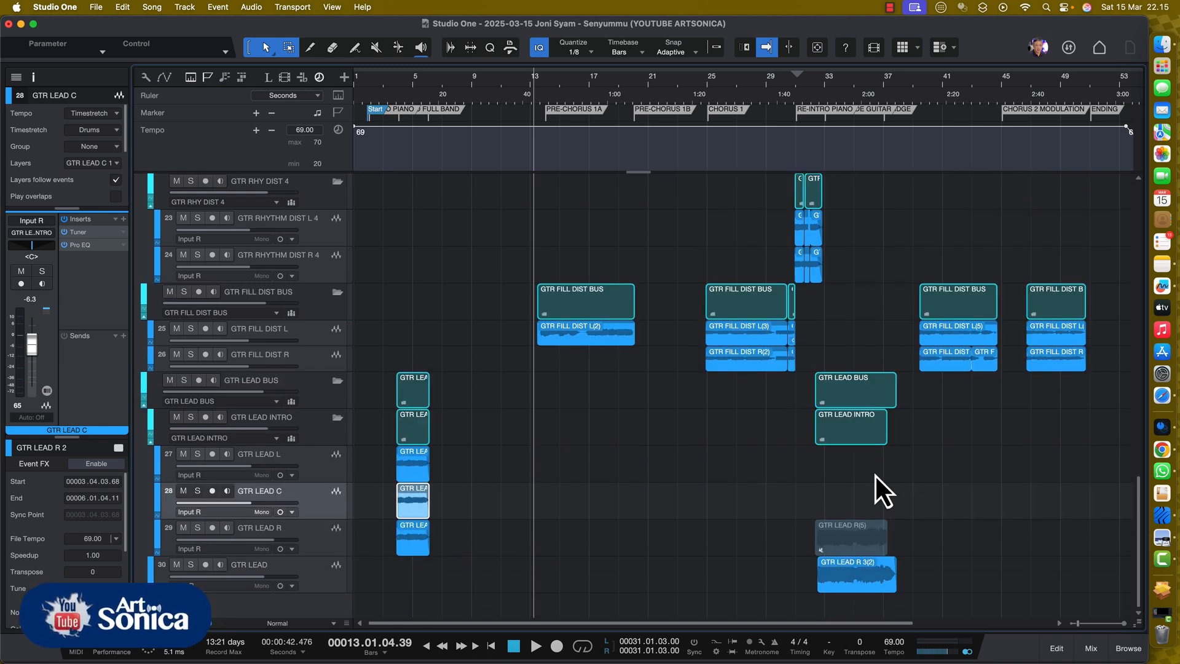
right_click(816, 75)
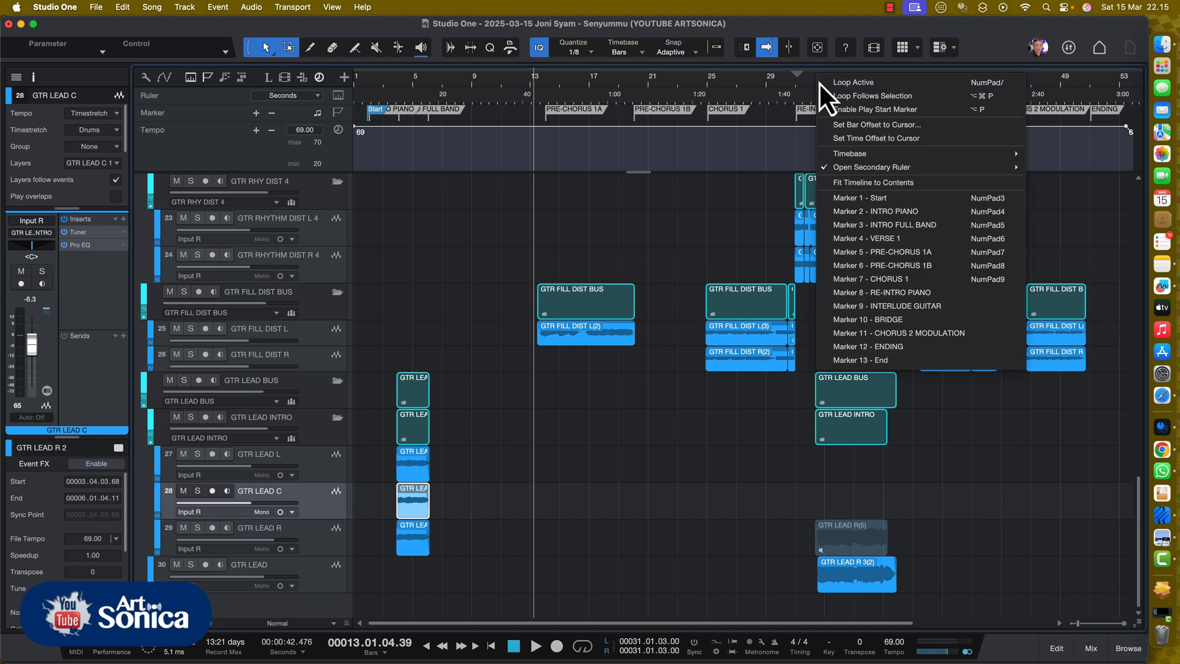
click(929, 303)
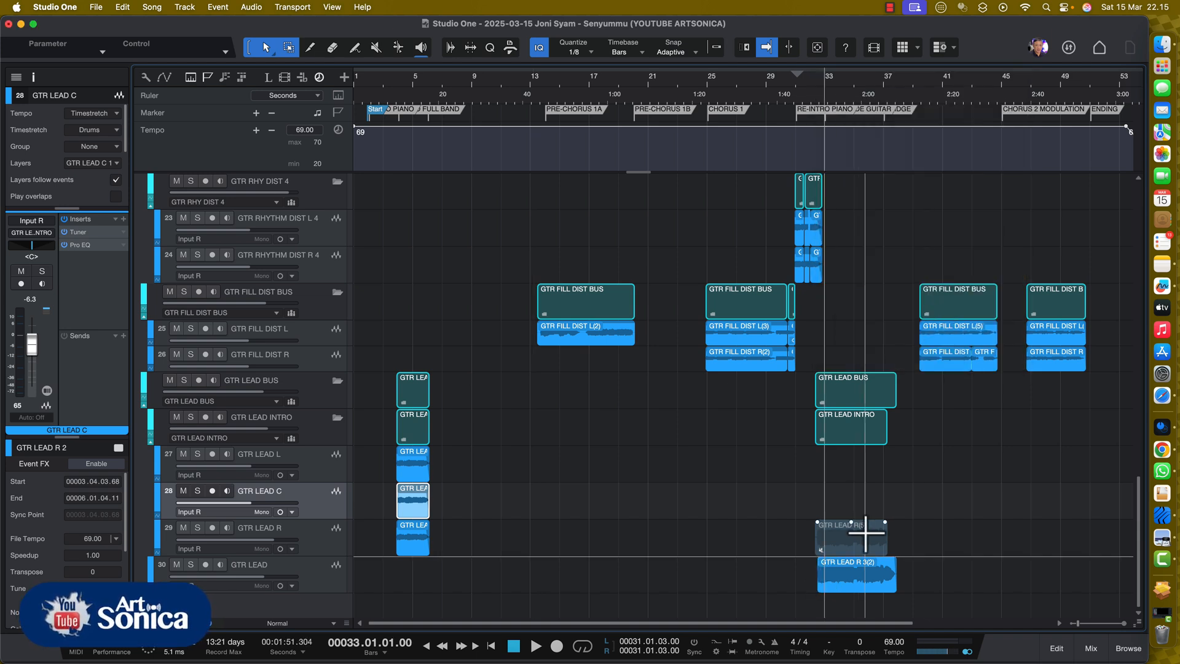
Select the GTR LEAD track and play the full mix from just after bar 32 towards the INTERLUDE GUITAR section.
key(e)
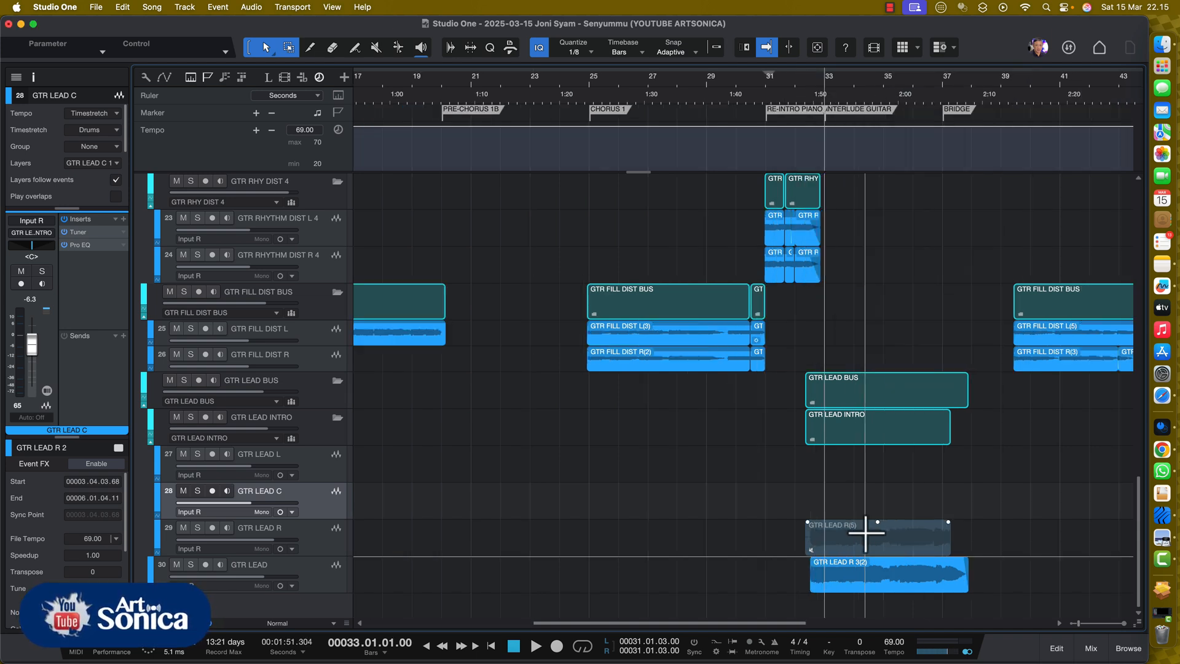
click(797, 80)
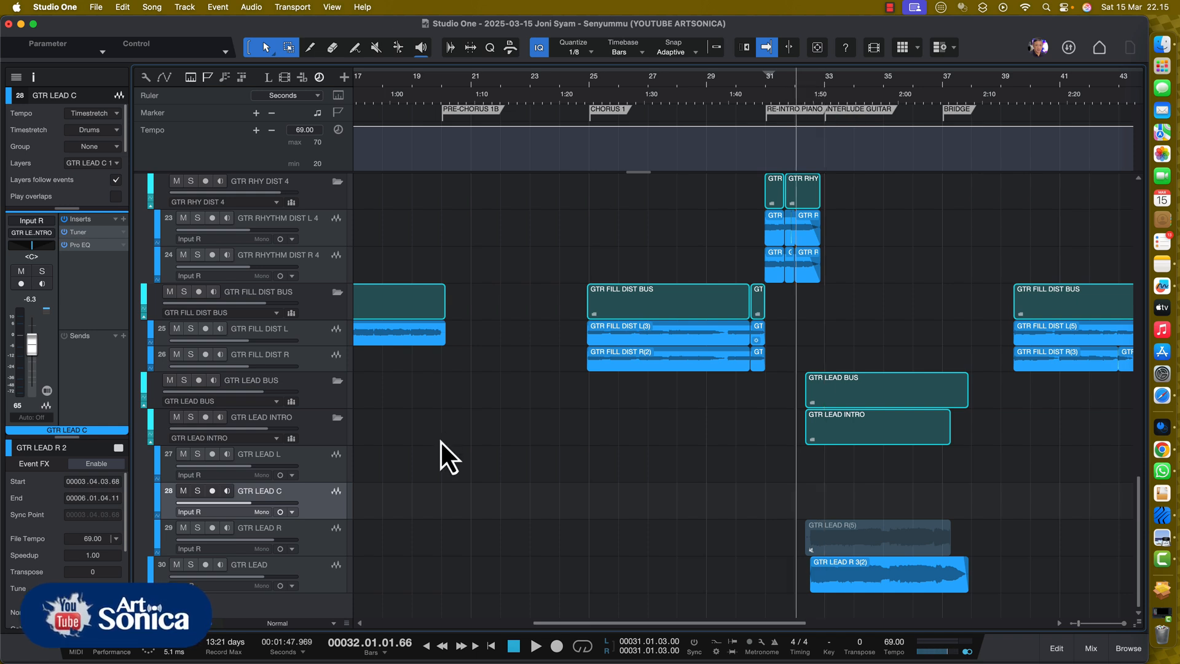
click(323, 574)
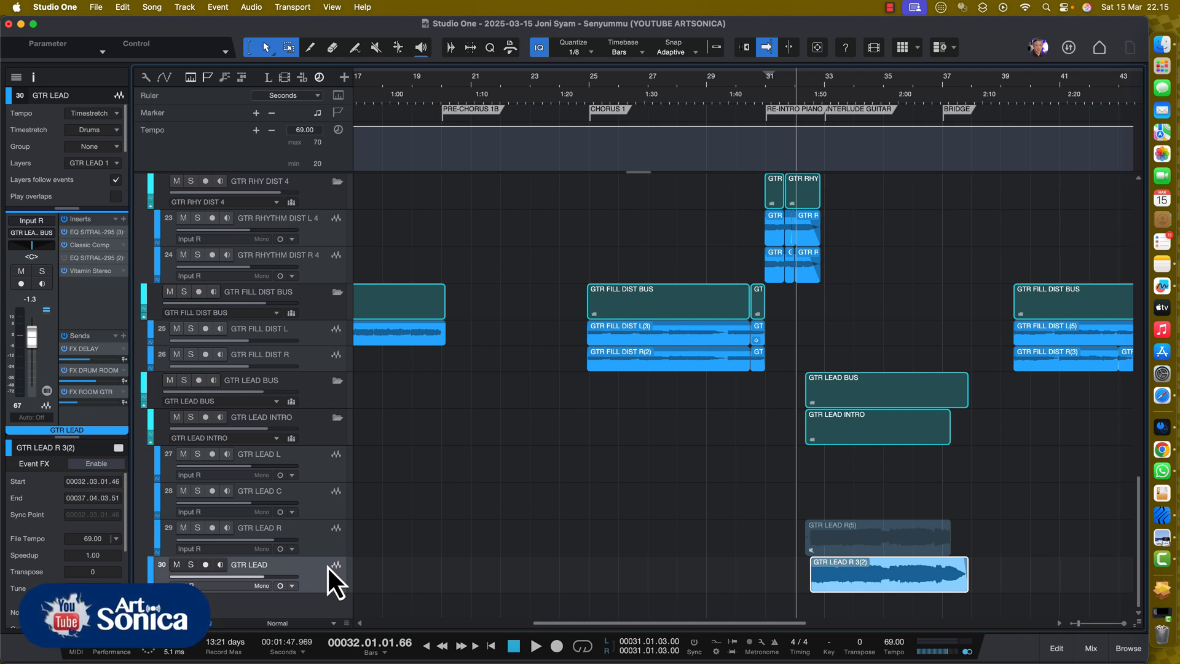
key(e)
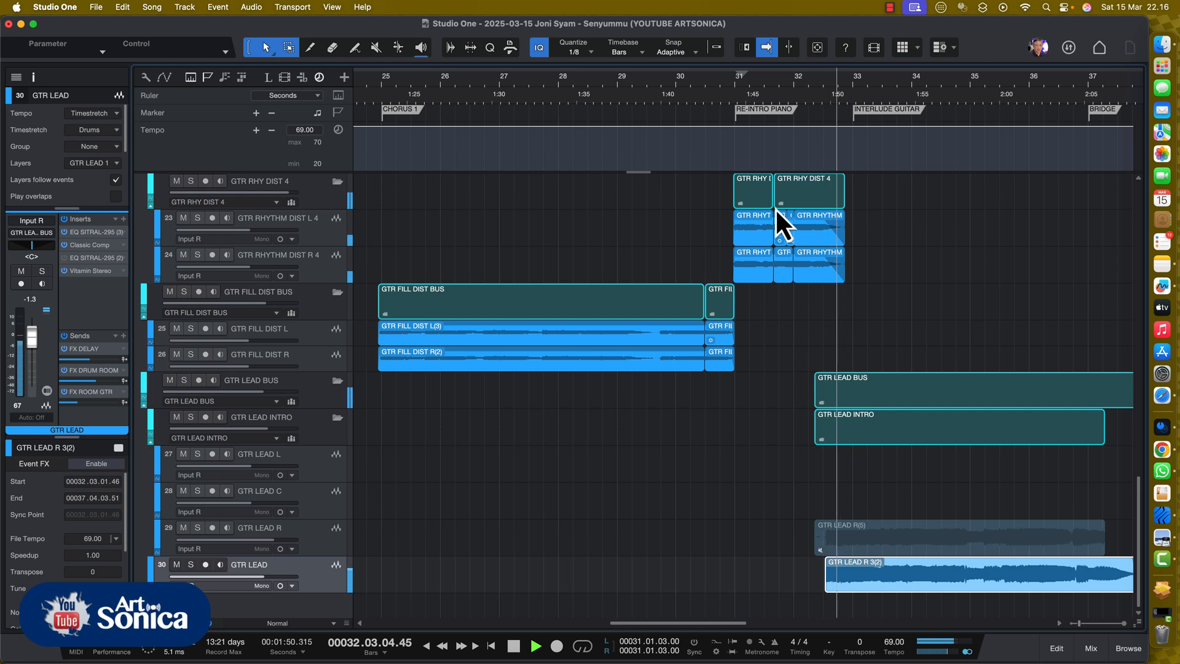
Solo GTR LEAD during the interlude, clear the solo, and keep playing until its clip has ended before stopping playback.
click(190, 566)
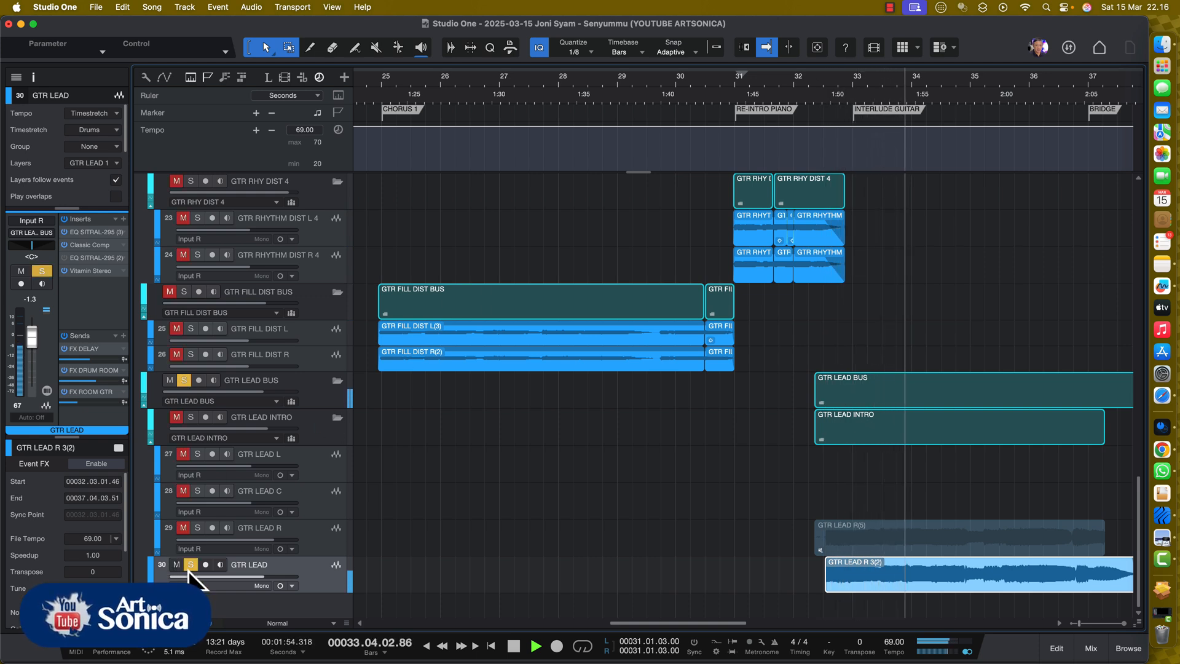
click(190, 565)
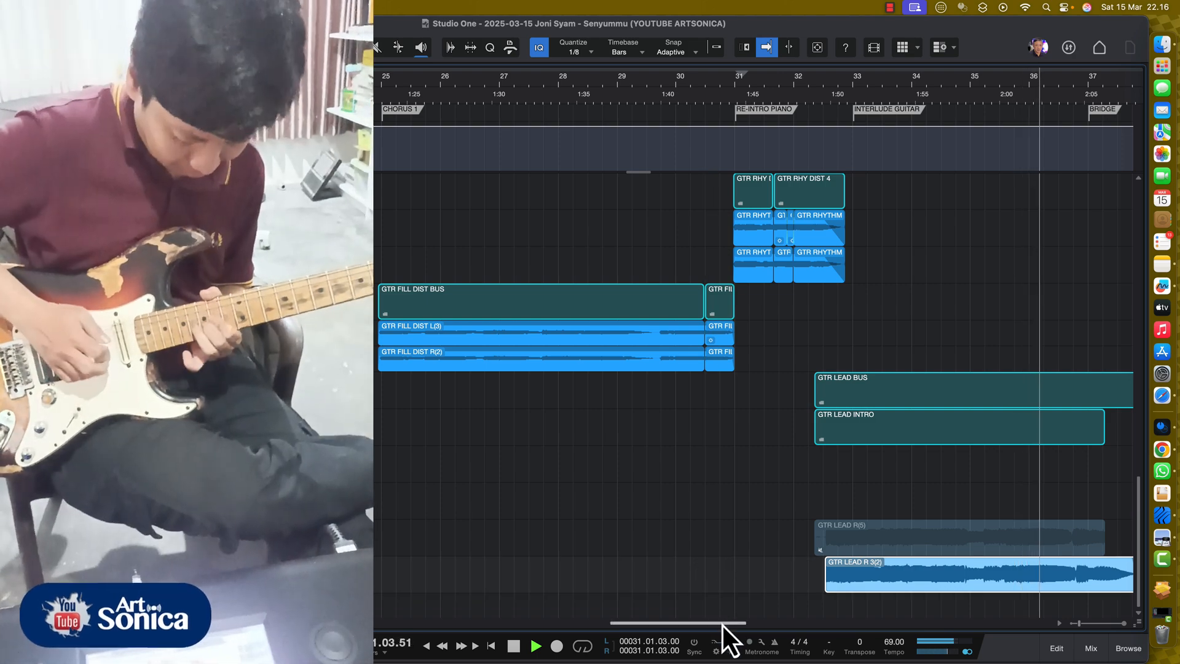
scroll(724, 626, right, 5)
scroll(783, 632, right, 8)
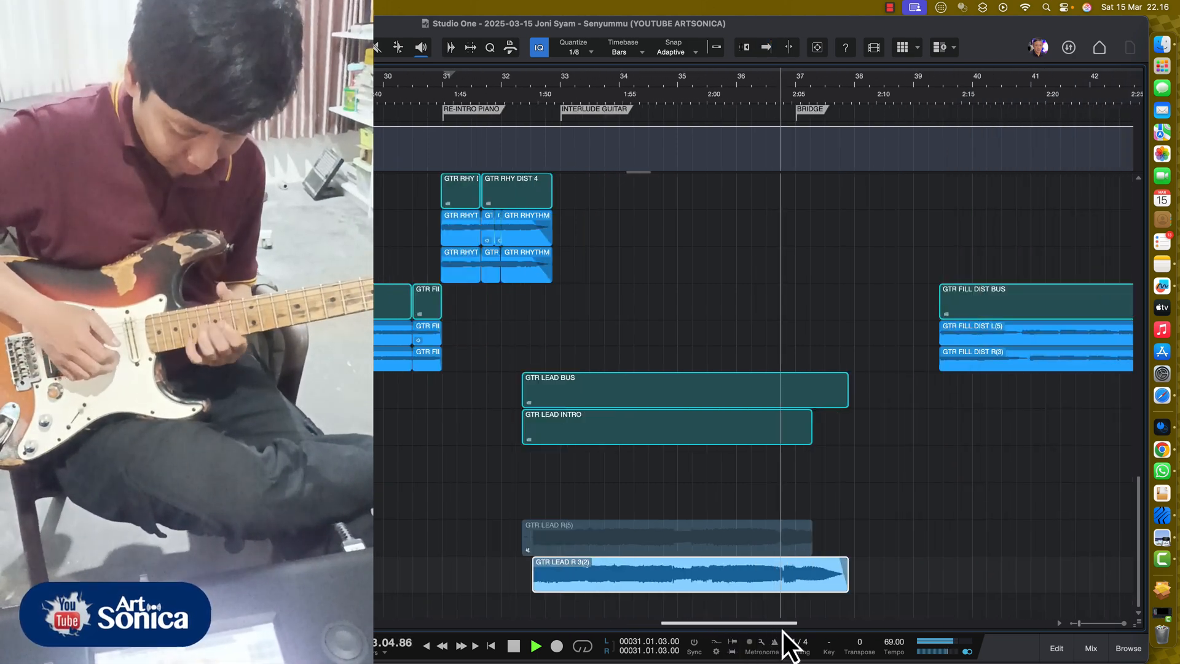
key(f)
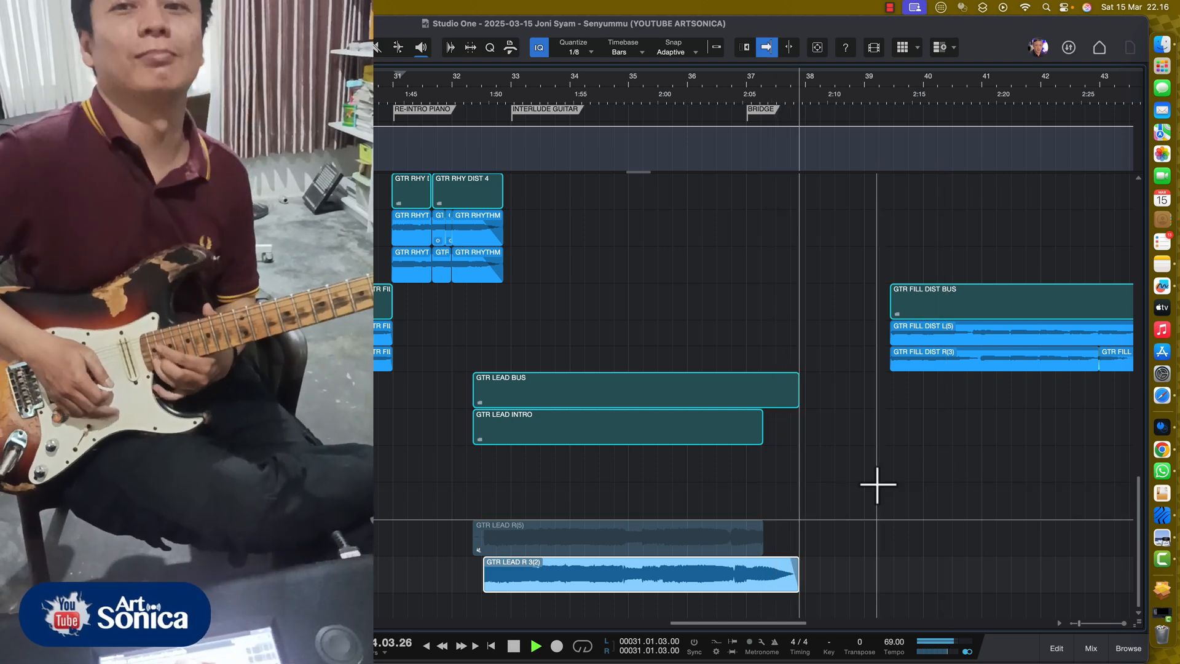
key(space)
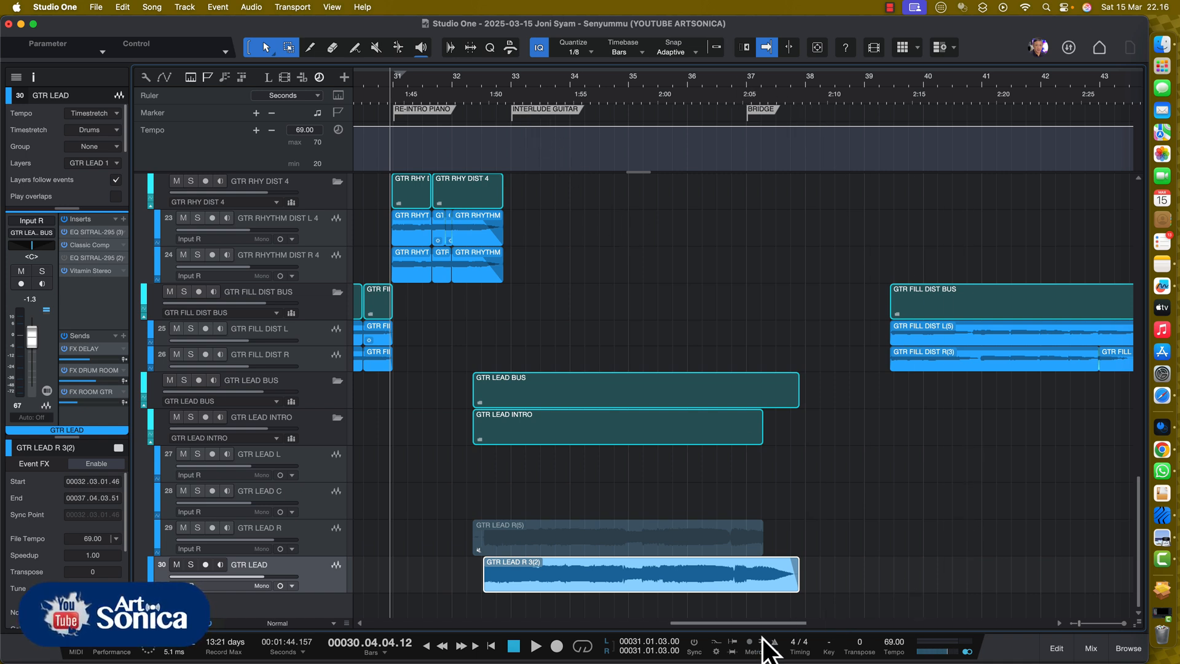
Bring the string tracks into view at the song's start, and place the playback cursor just before bar 2, where the STRING BUS clips begin.
scroll(787, 648, right, 3)
scroll(796, 646, right, 10)
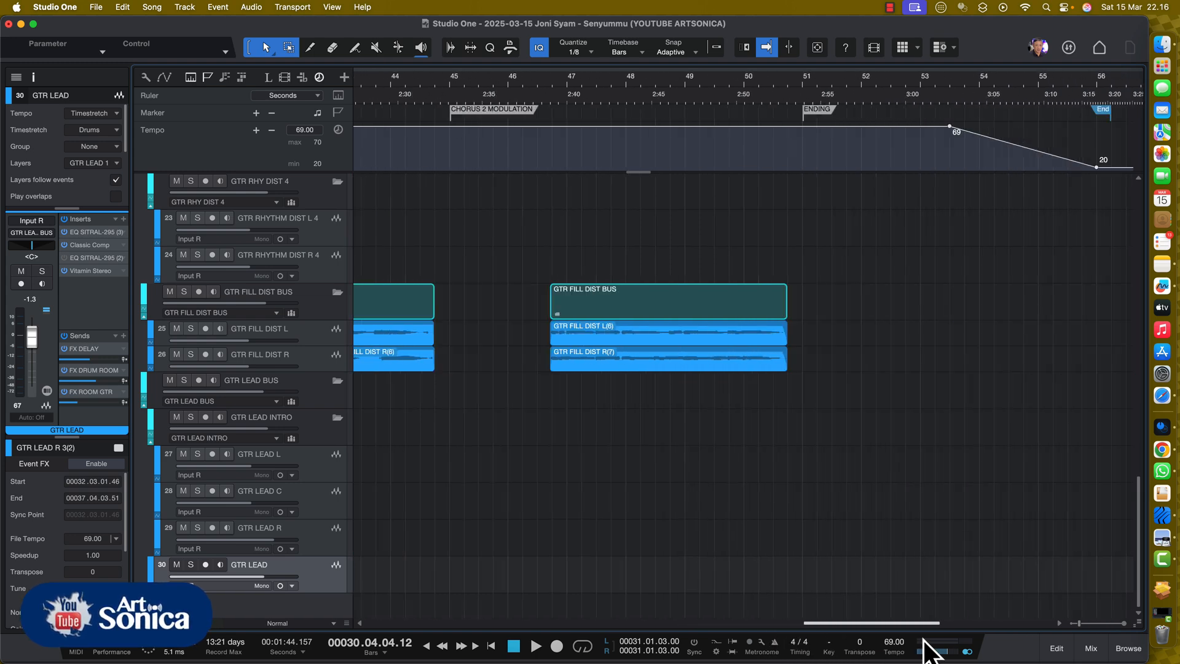
scroll(964, 651, left, 20)
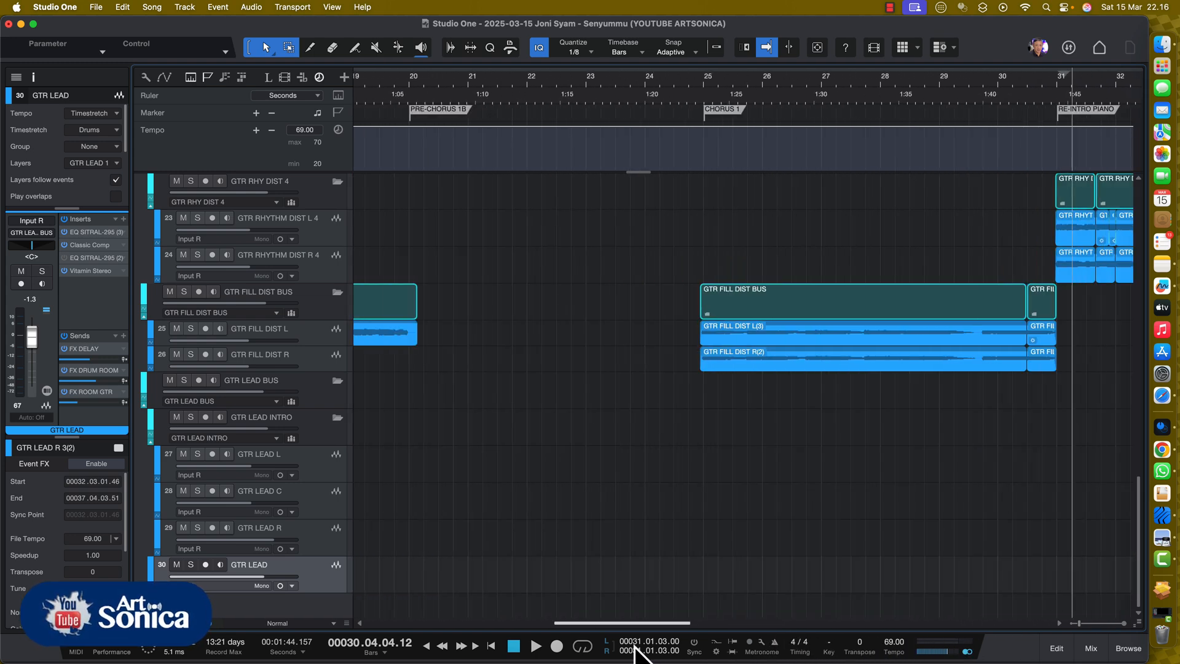
scroll(641, 507, up, 10)
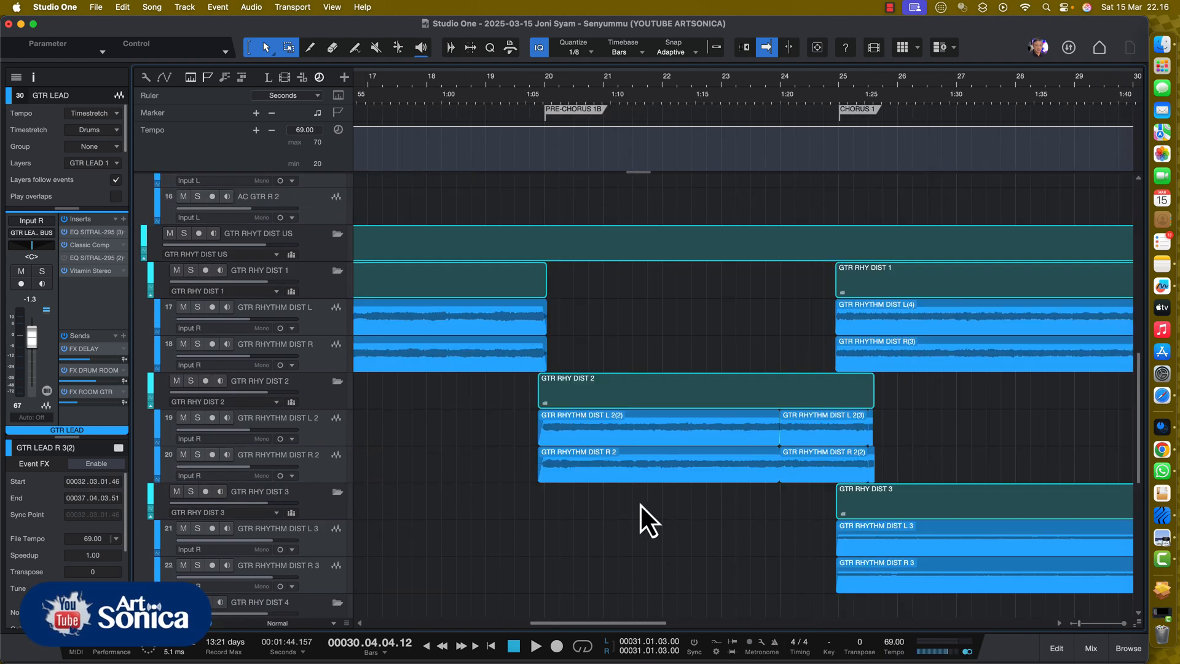
scroll(641, 507, up, 6)
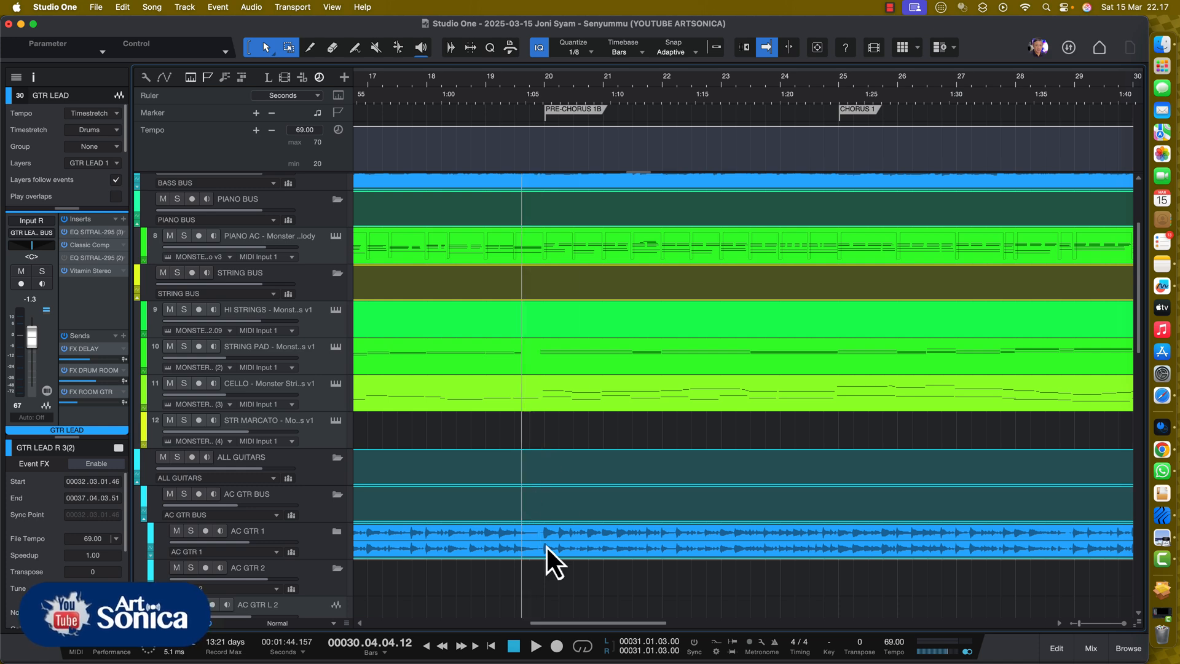
drag(602, 626, 346, 614)
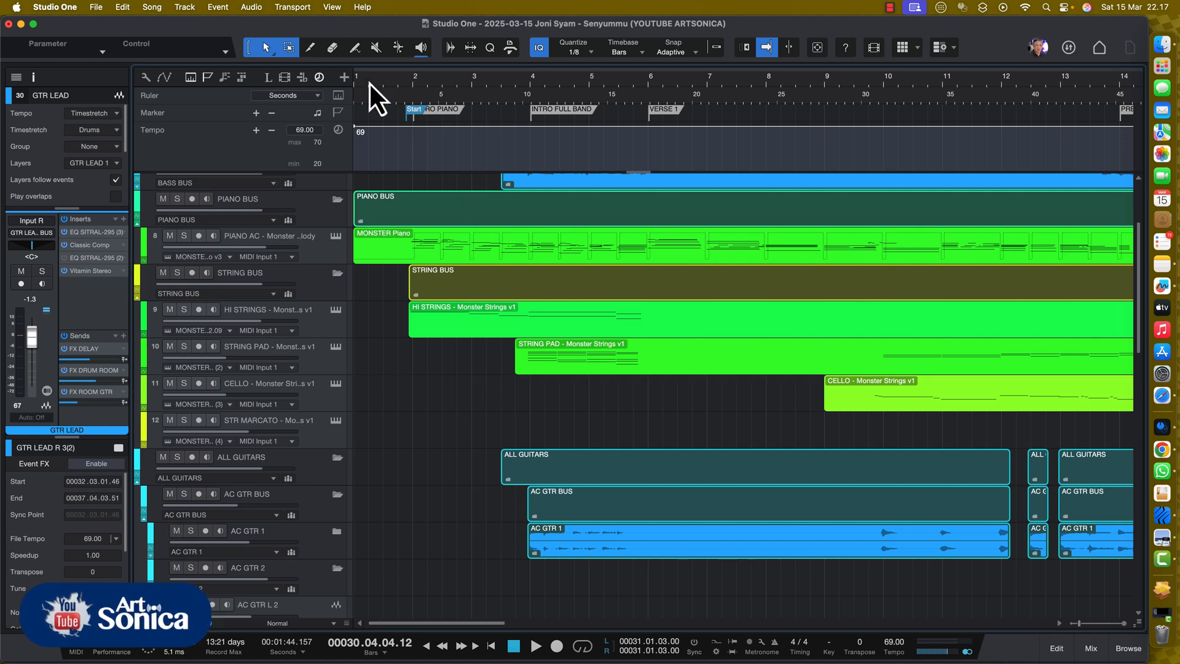
click(410, 79)
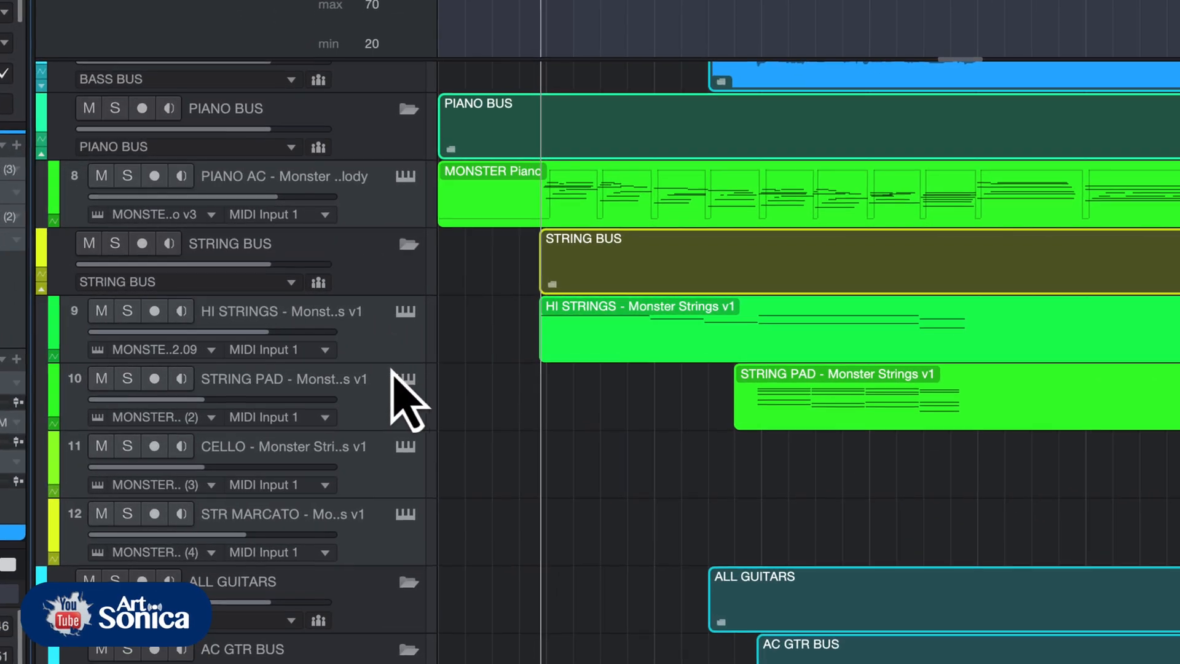
Highlight the HI STRINGS and CELLO tracks in turn, and open the HI STRINGS clip in the note editor.
click(348, 329)
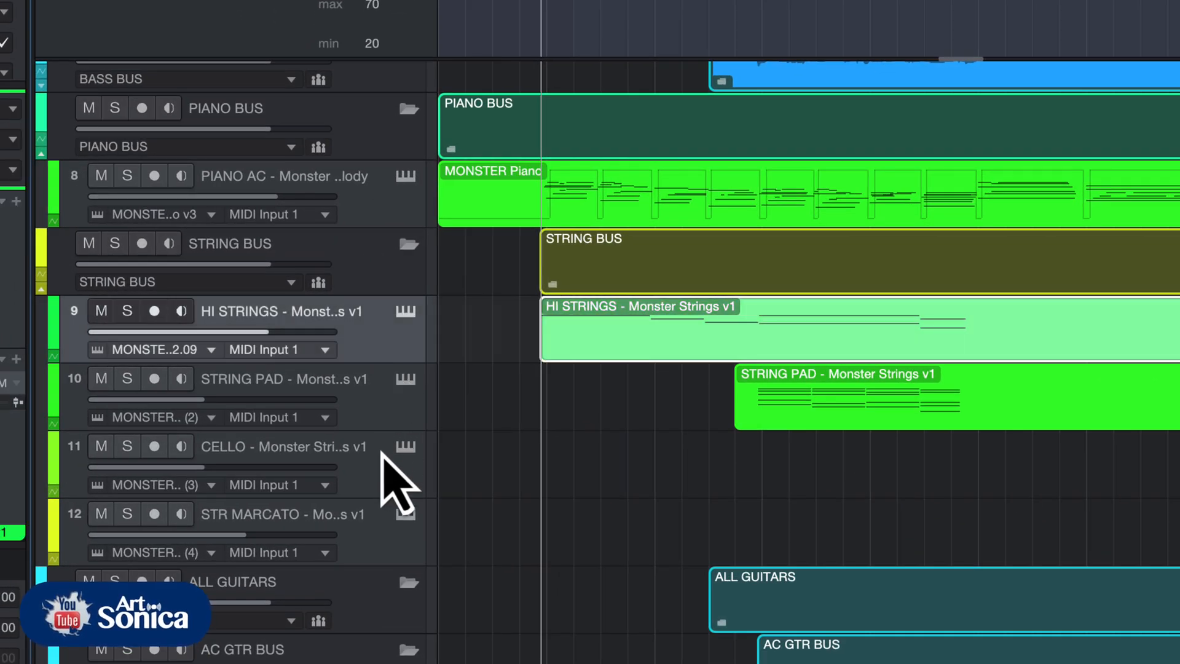
click(382, 480)
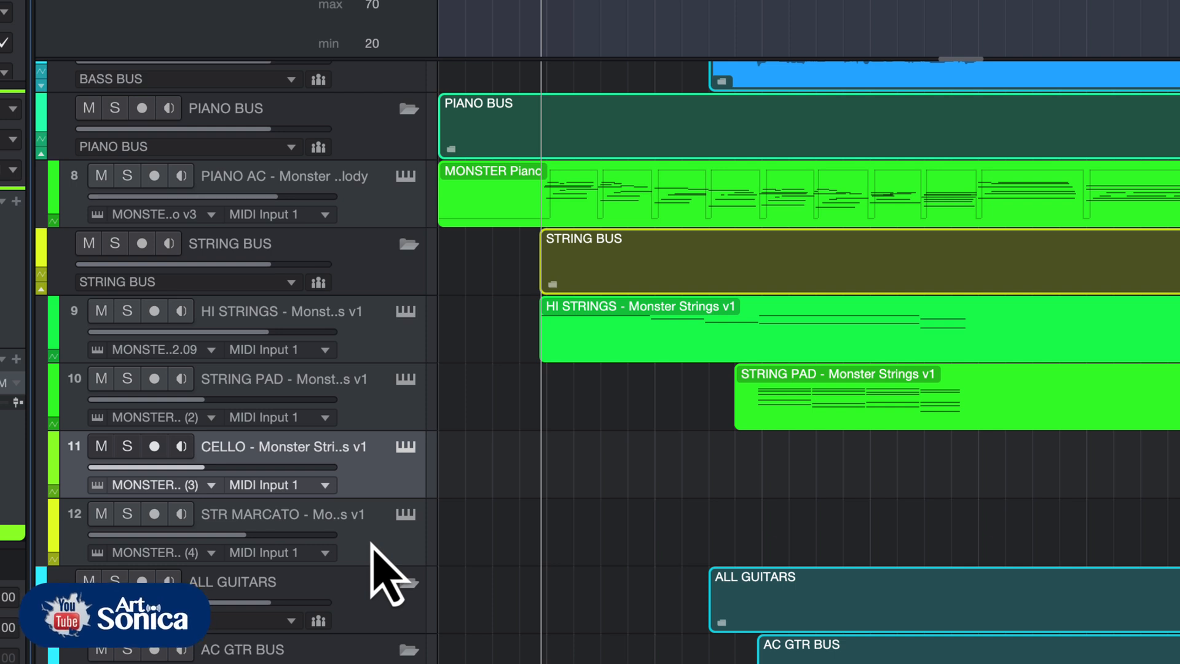
click(388, 352)
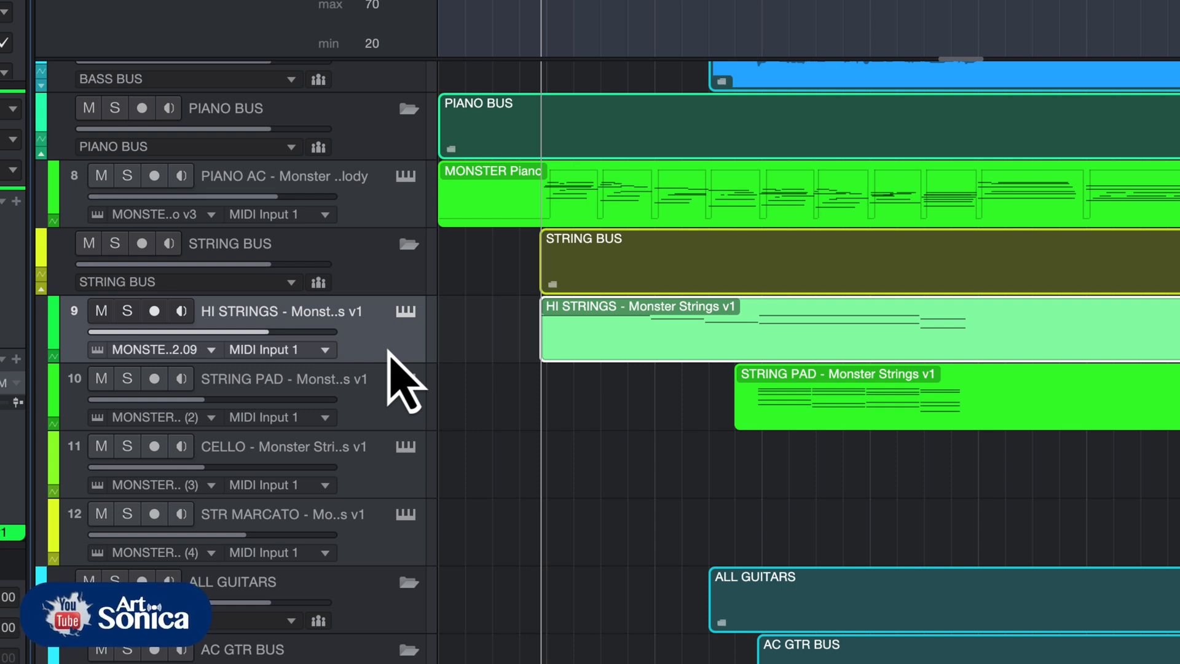
double_click(663, 344)
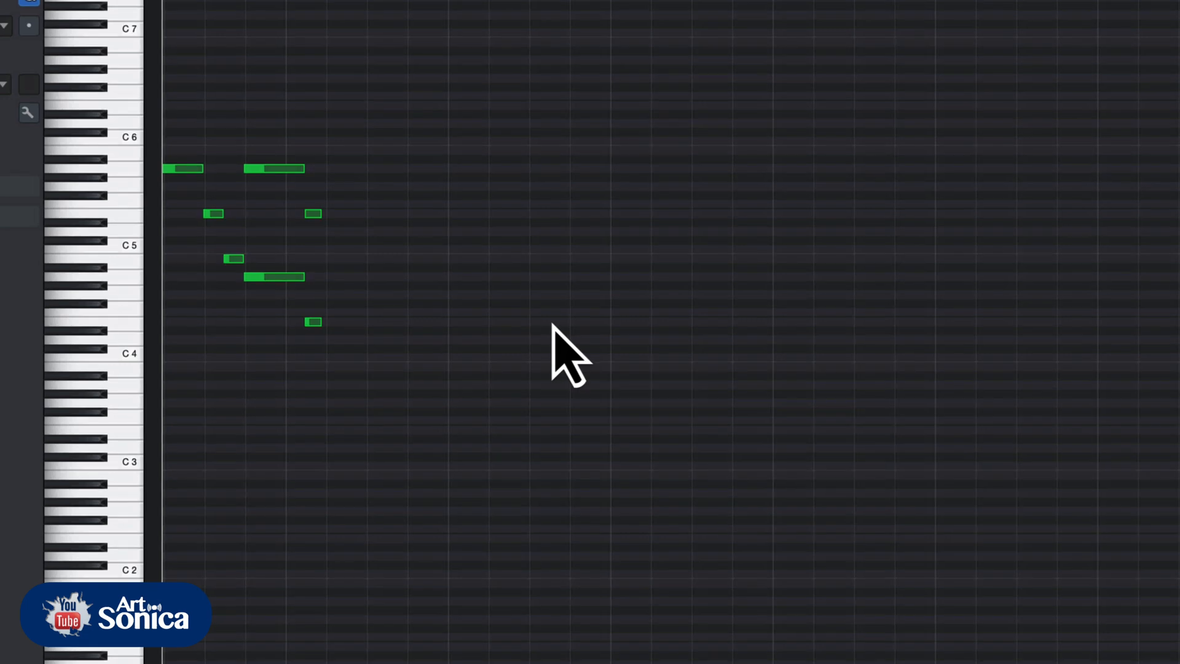
Audition the opening string melody's pitches from A5 downwards on the editor's keyboard, and play the opening phrase.
click(121, 168)
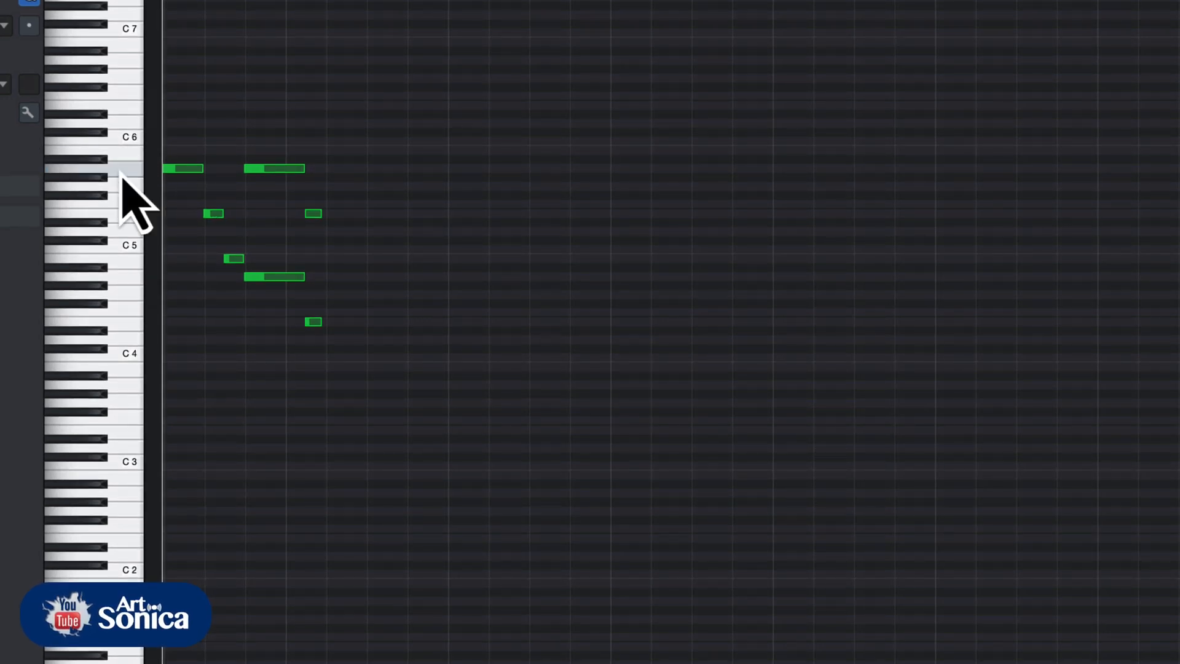
click(122, 223)
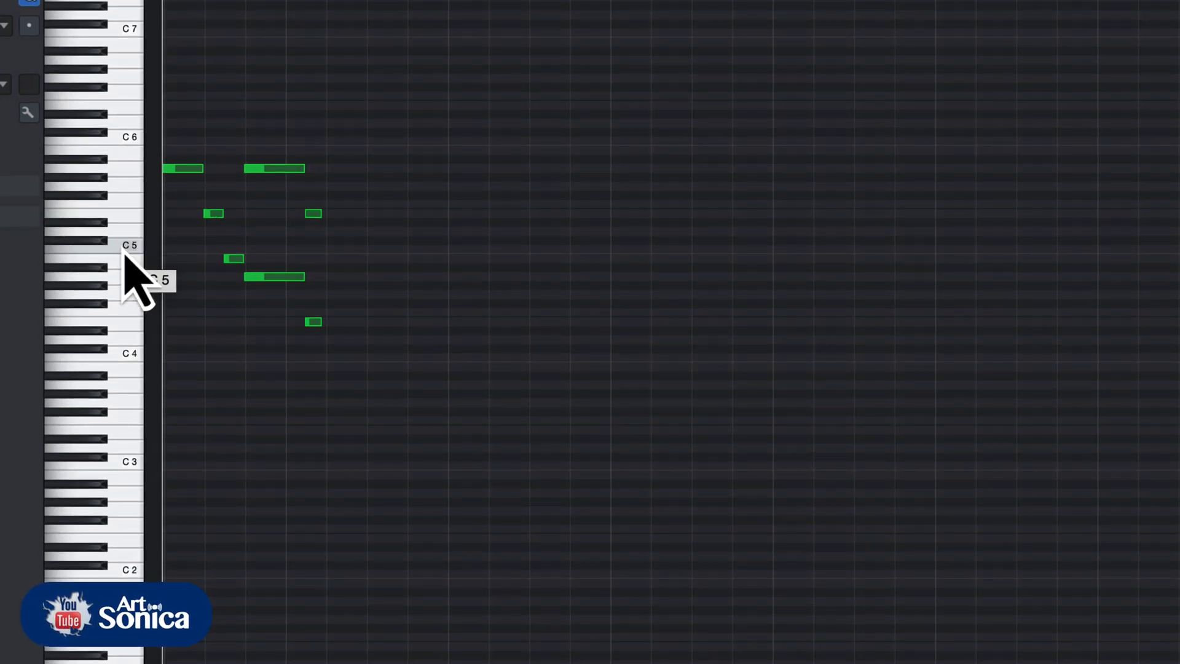
click(124, 257)
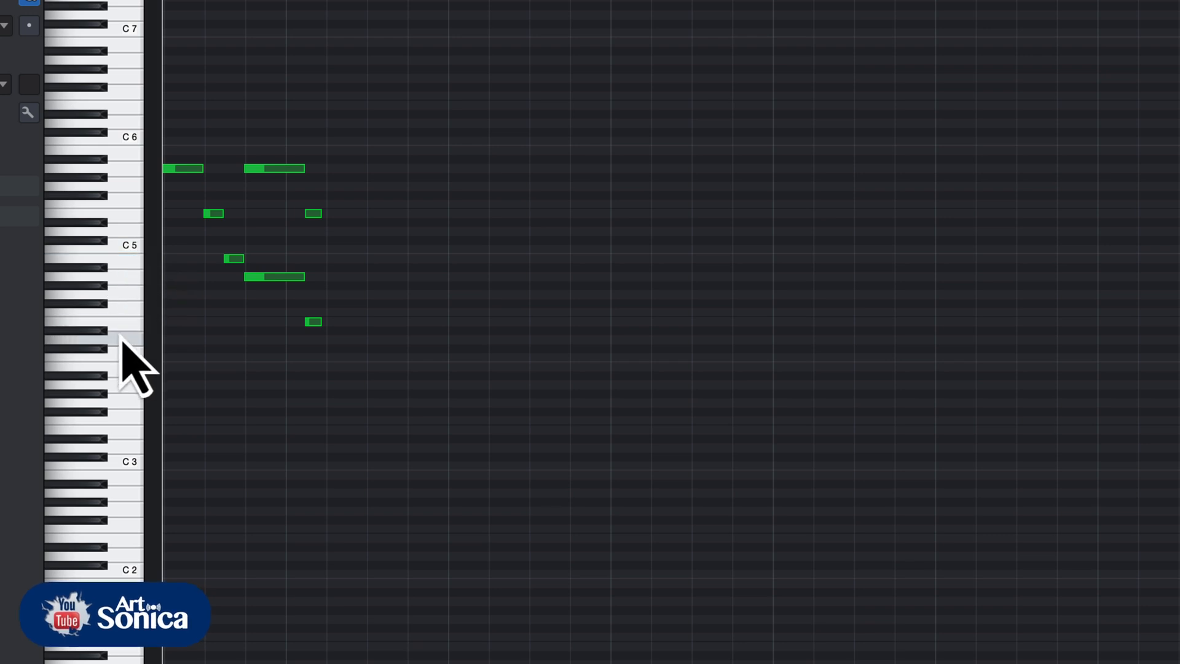
click(124, 324)
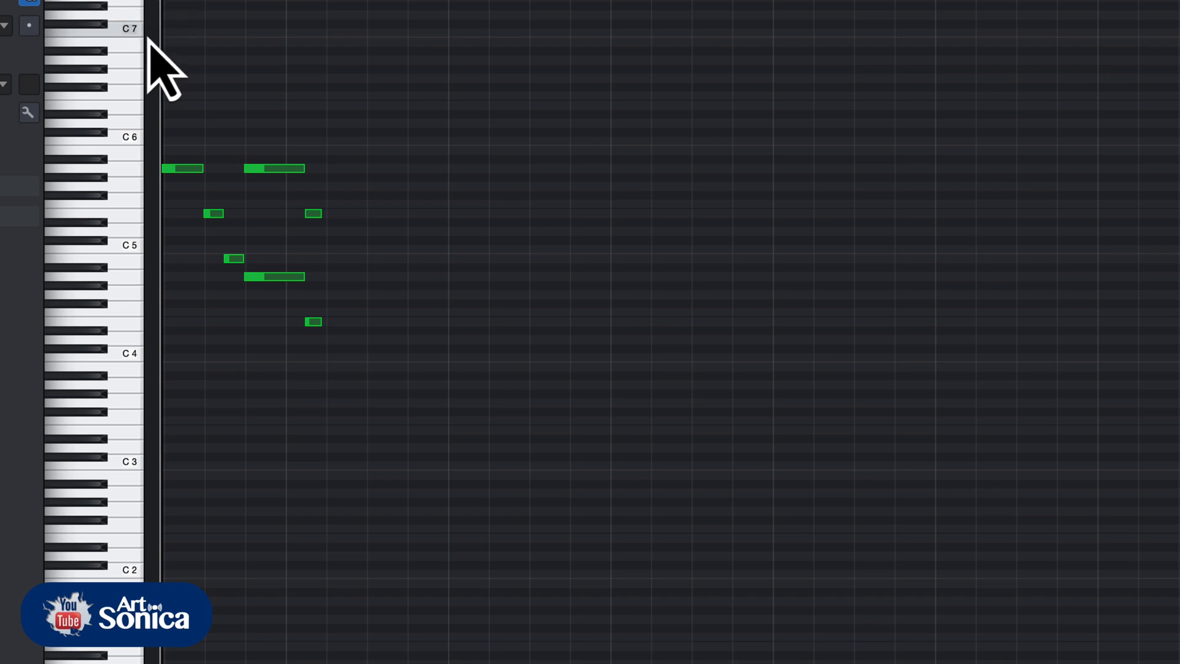
key(space)
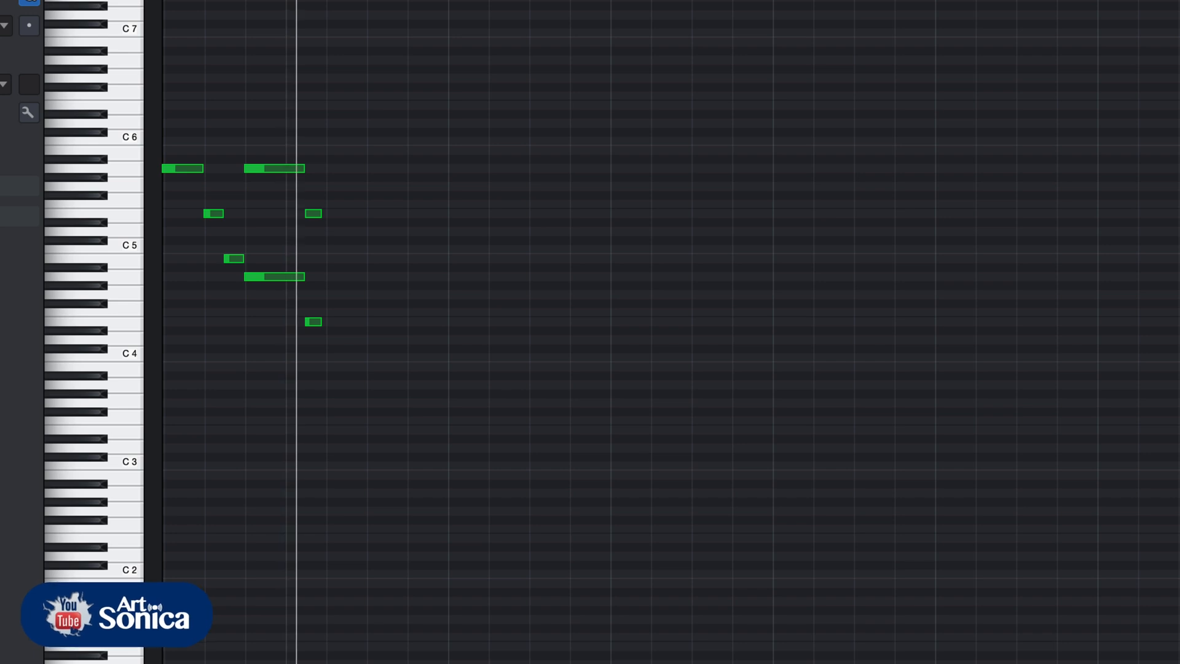
key(space)
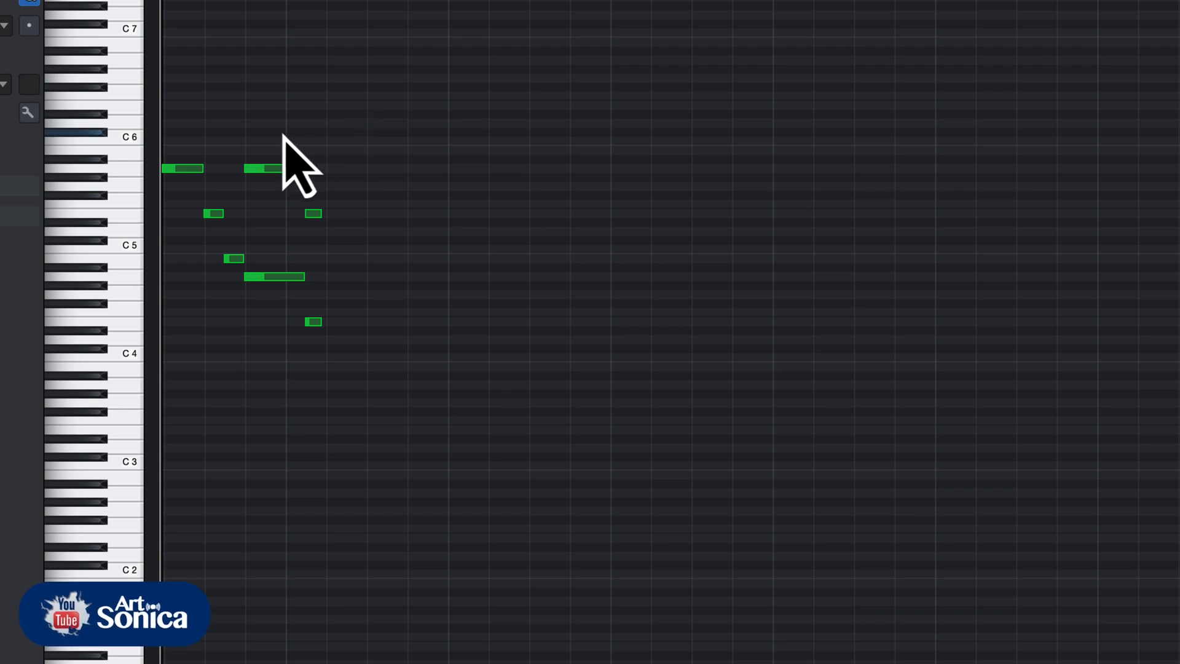
Audition the stacked A5 and A4 octave notes individually, and play the phrase from just before that pair.
click(275, 169)
click(272, 277)
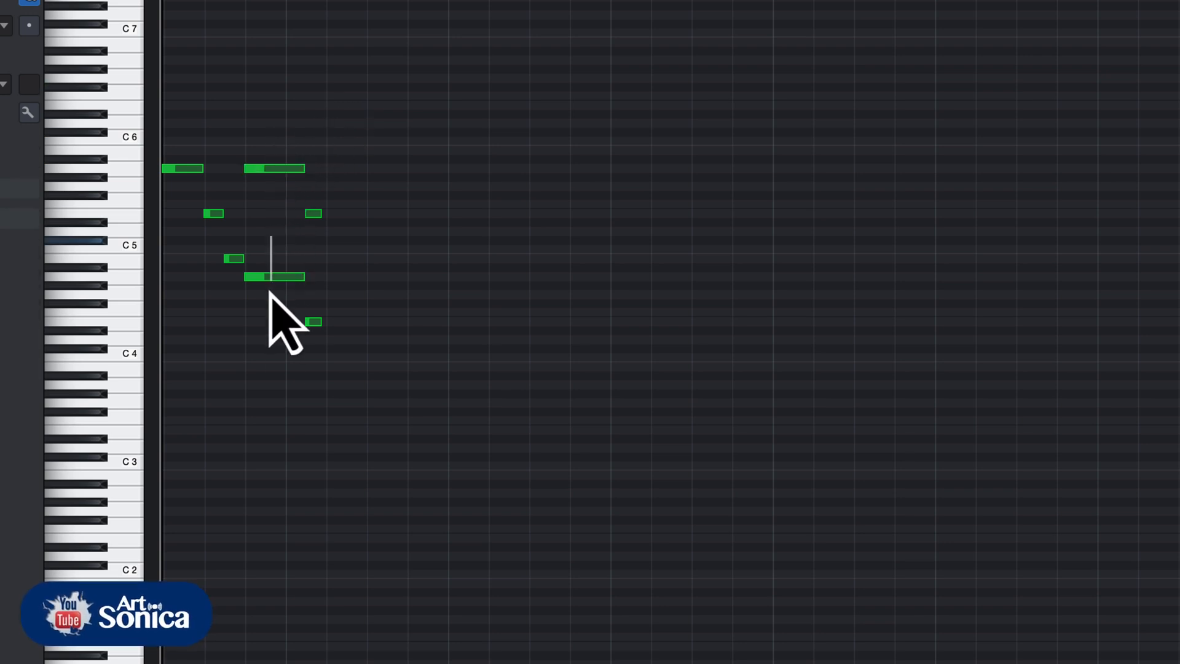
click(263, 169)
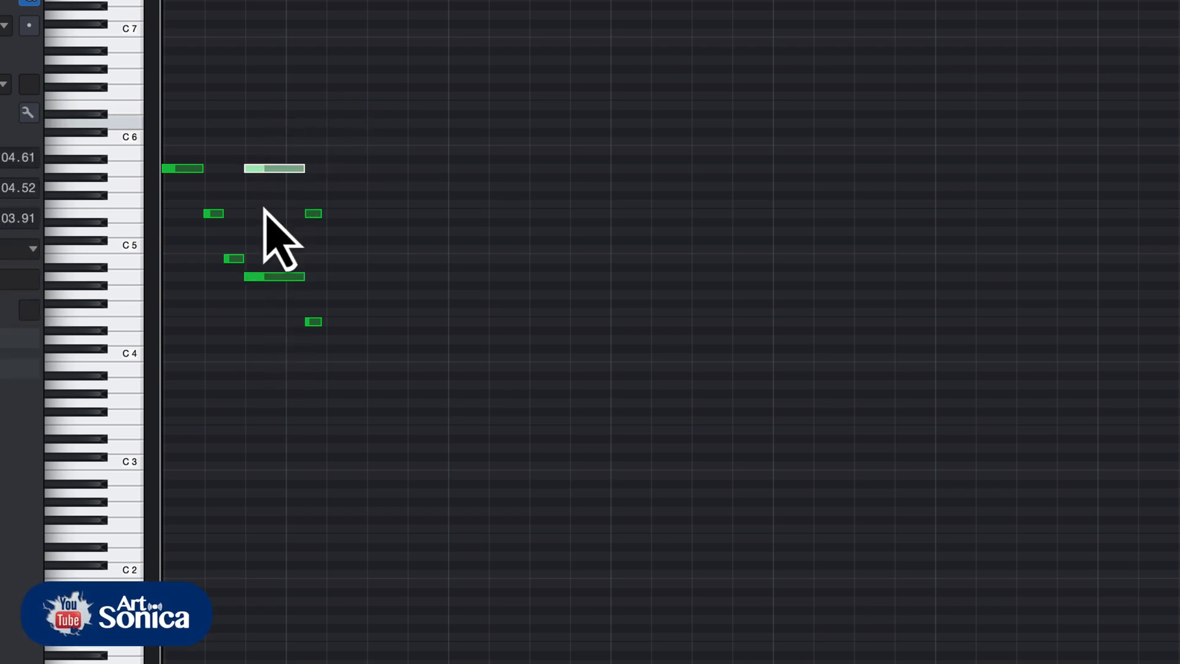
click(238, 1)
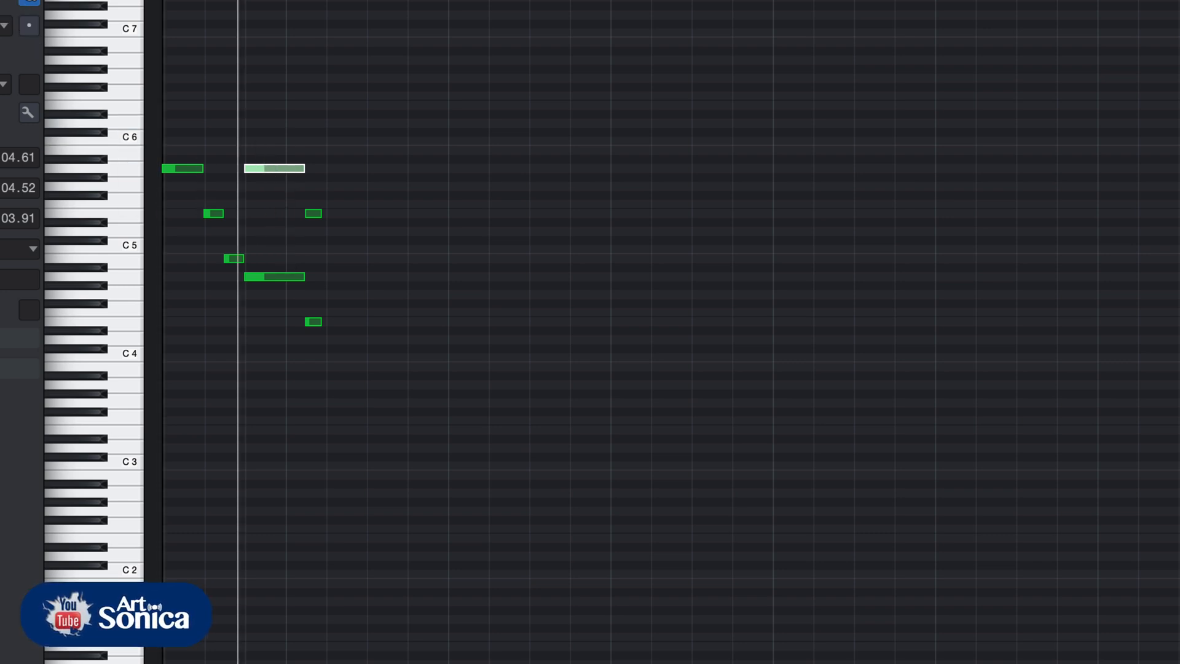
click(122, 171)
click(137, 276)
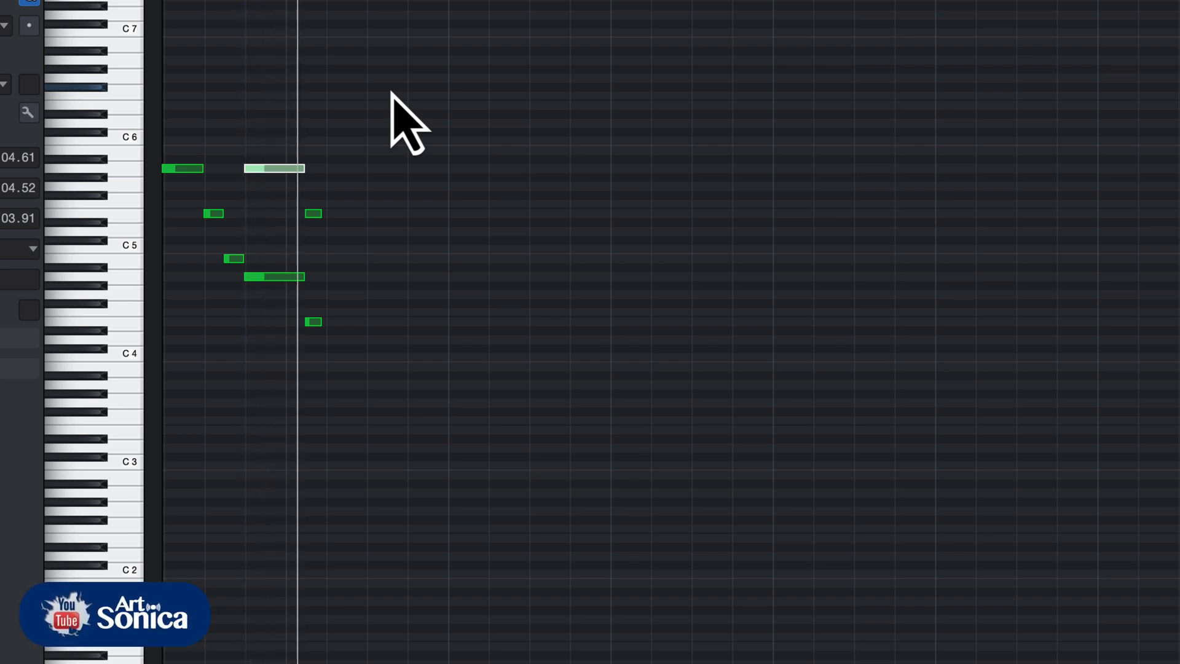
key(space)
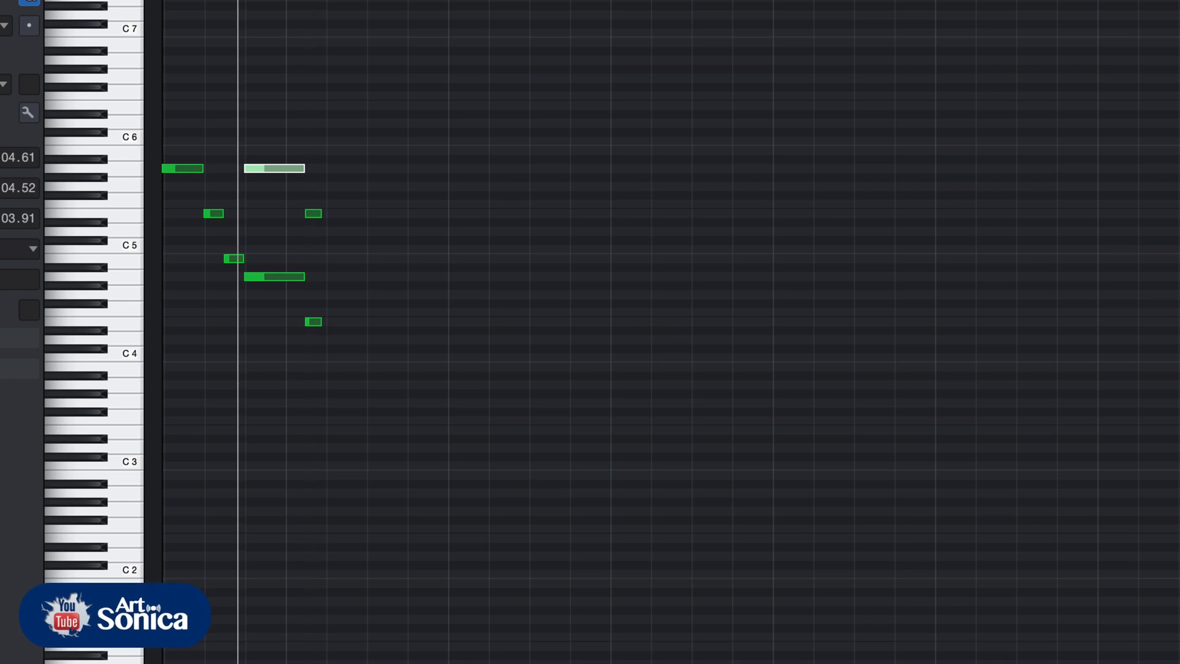
Replay the opening HI STRINGS phrase from its first note through its last note.
click(160, 1)
key(space)
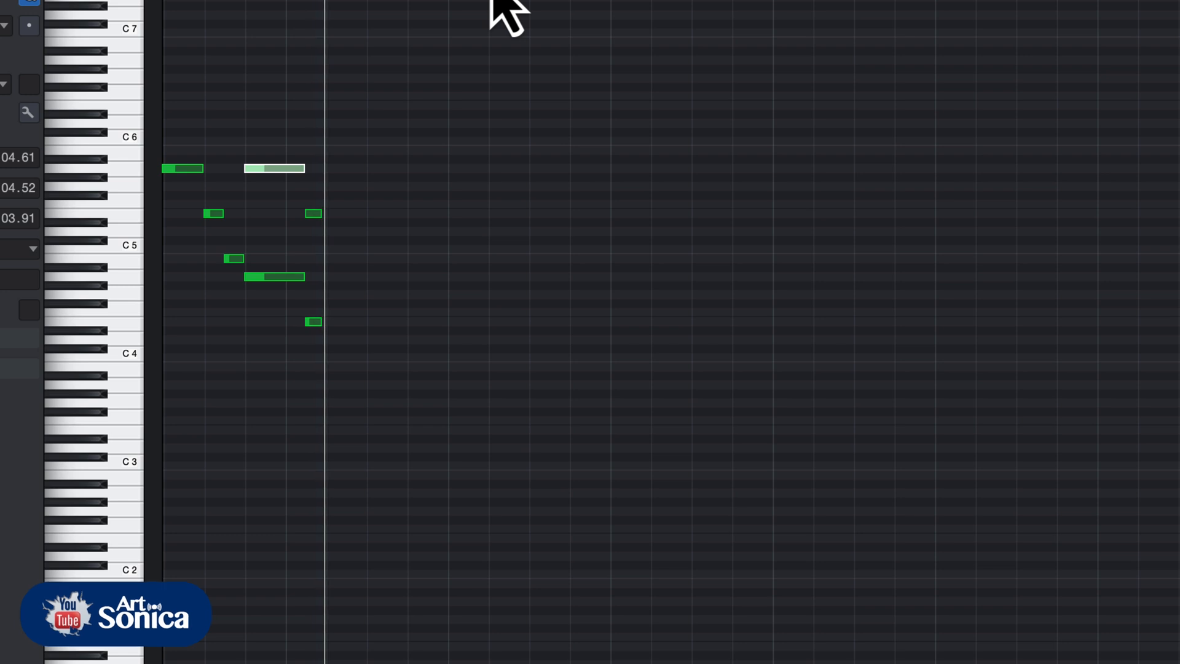
key(space)
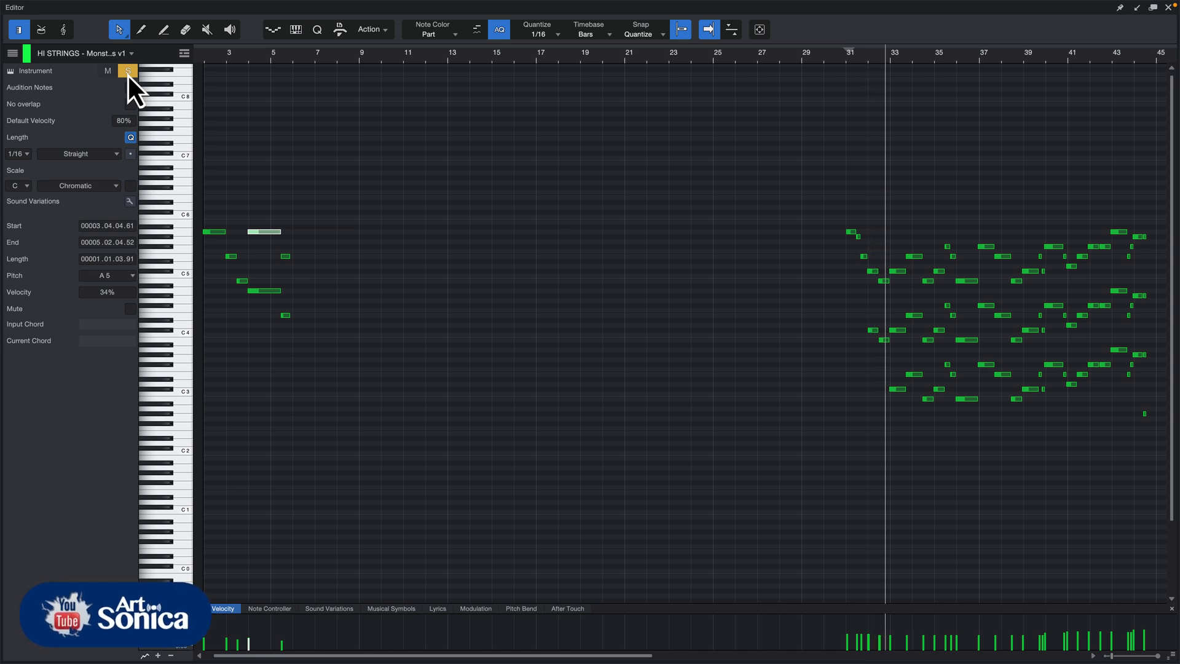
Play the soloed HI STRINGS part from the start of bar 33, stop playback, and close the note editor.
key(space)
click(893, 60)
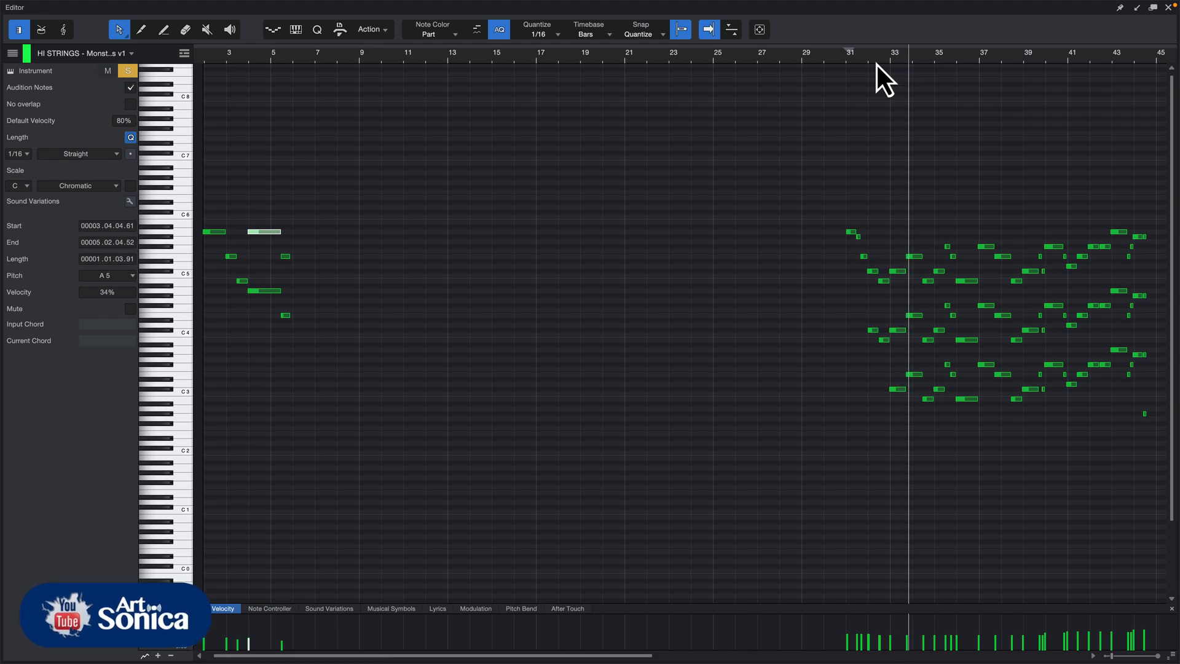
key(space)
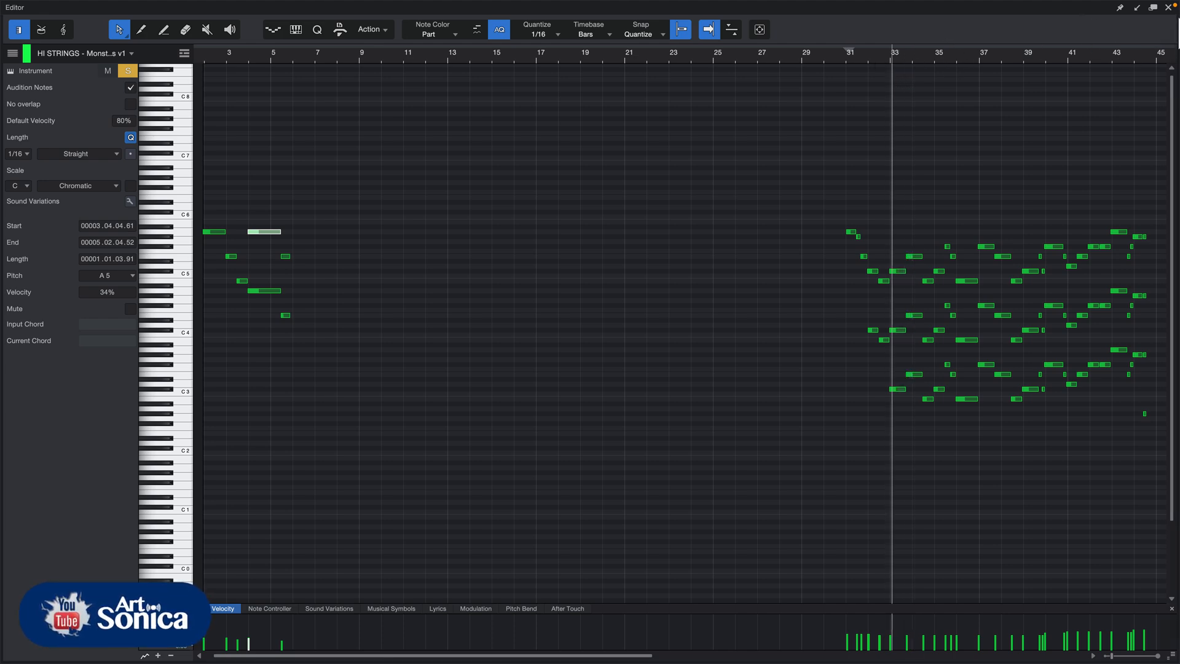
click(1168, 8)
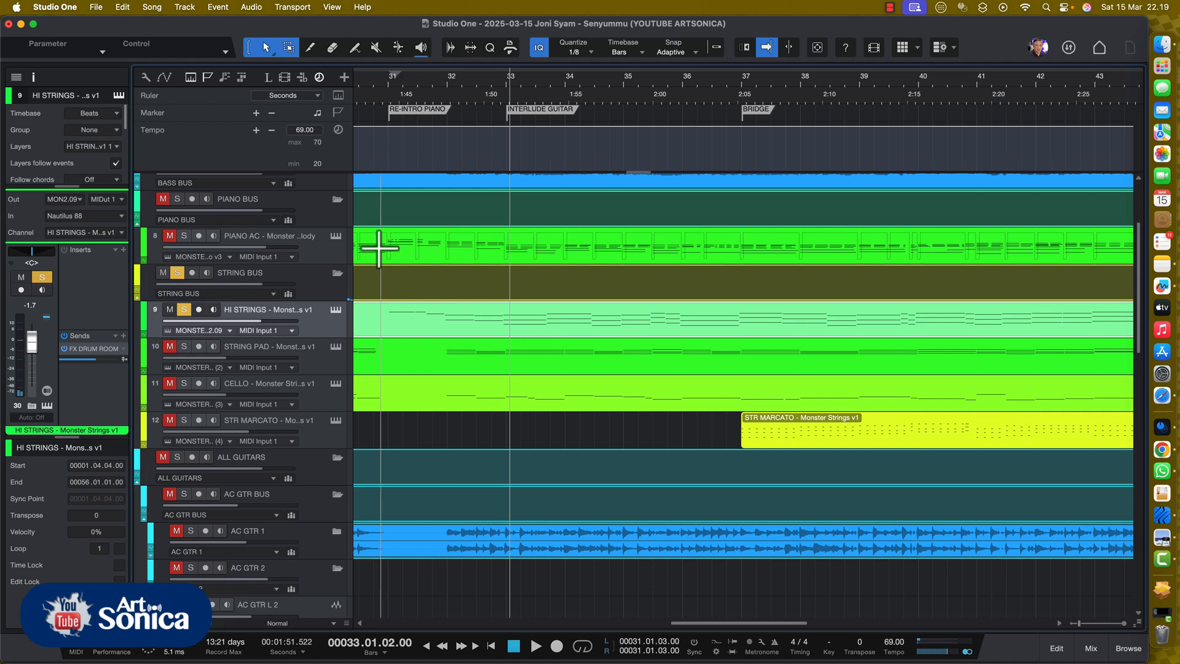
Open the HI STRINGS track's Monster Strings instrument, switch to the web browser, and browse the MONSTER plugin listings on the AgusHardiman.TV site.
click(338, 311)
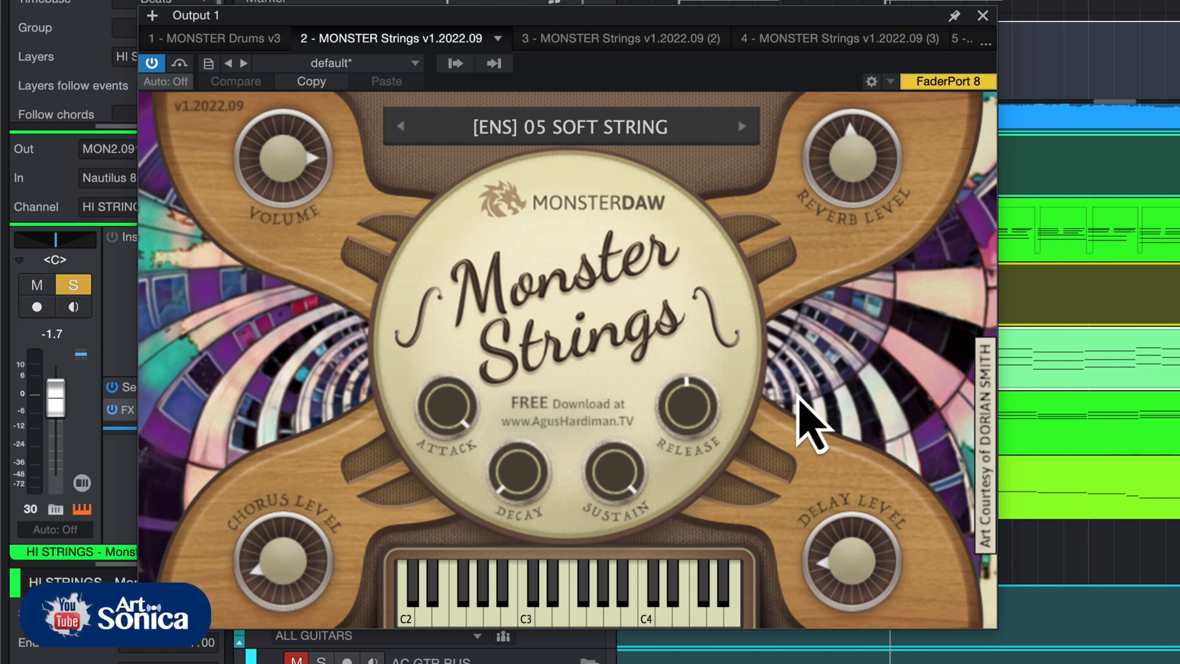
key(super+Tab)
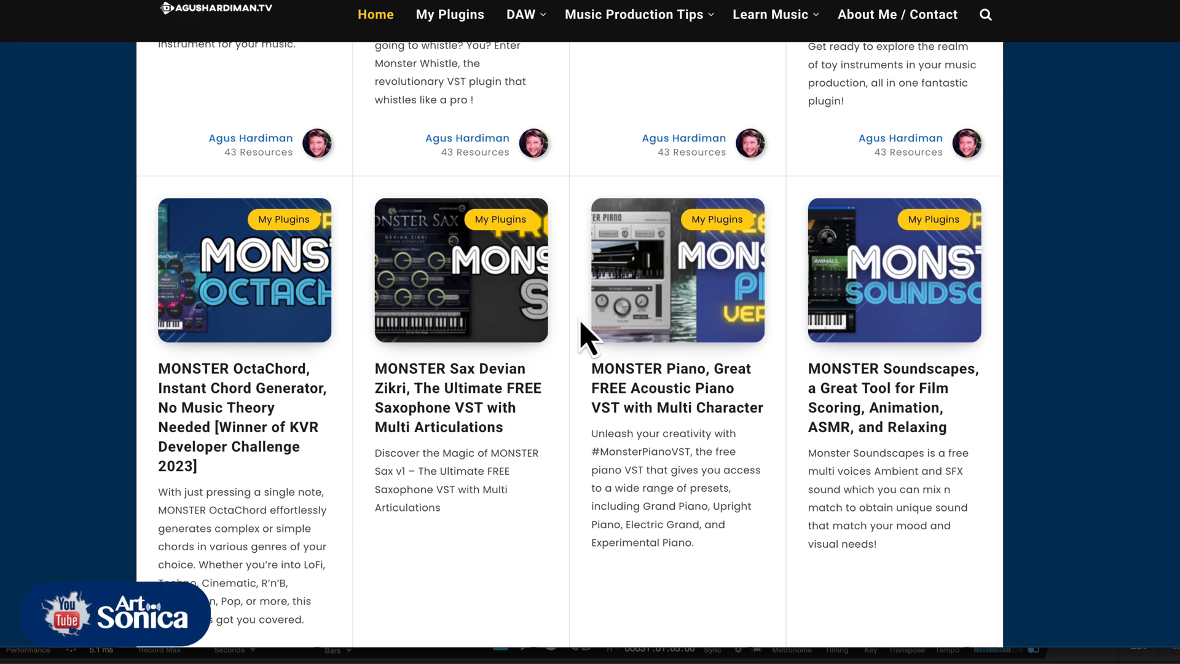
scroll(581, 321, up, 15)
mouse_move(353, 132)
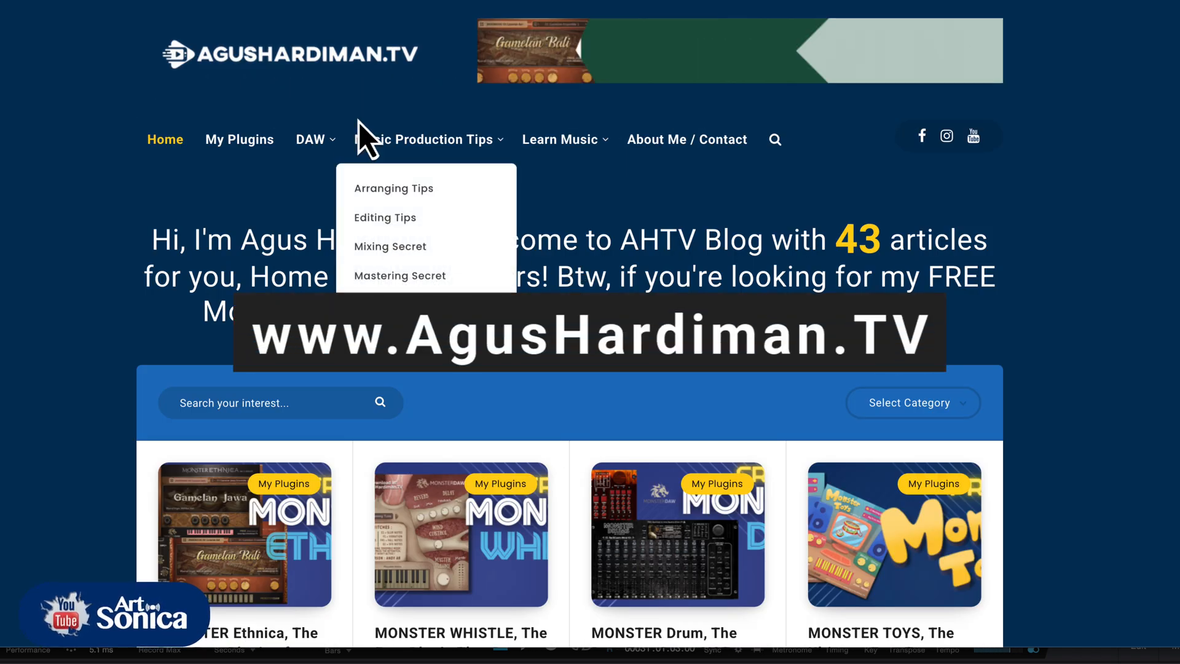
scroll(546, 372, down, 3)
scroll(798, 442, down, 5)
scroll(562, 448, down, 7)
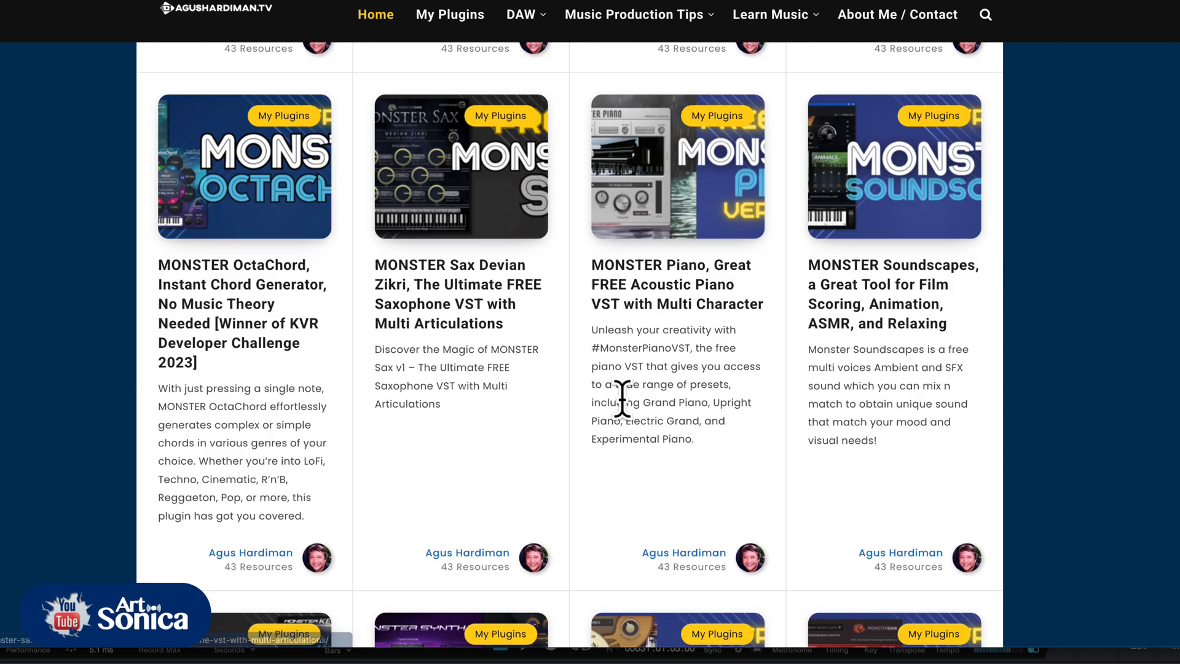
scroll(583, 427, down, 5)
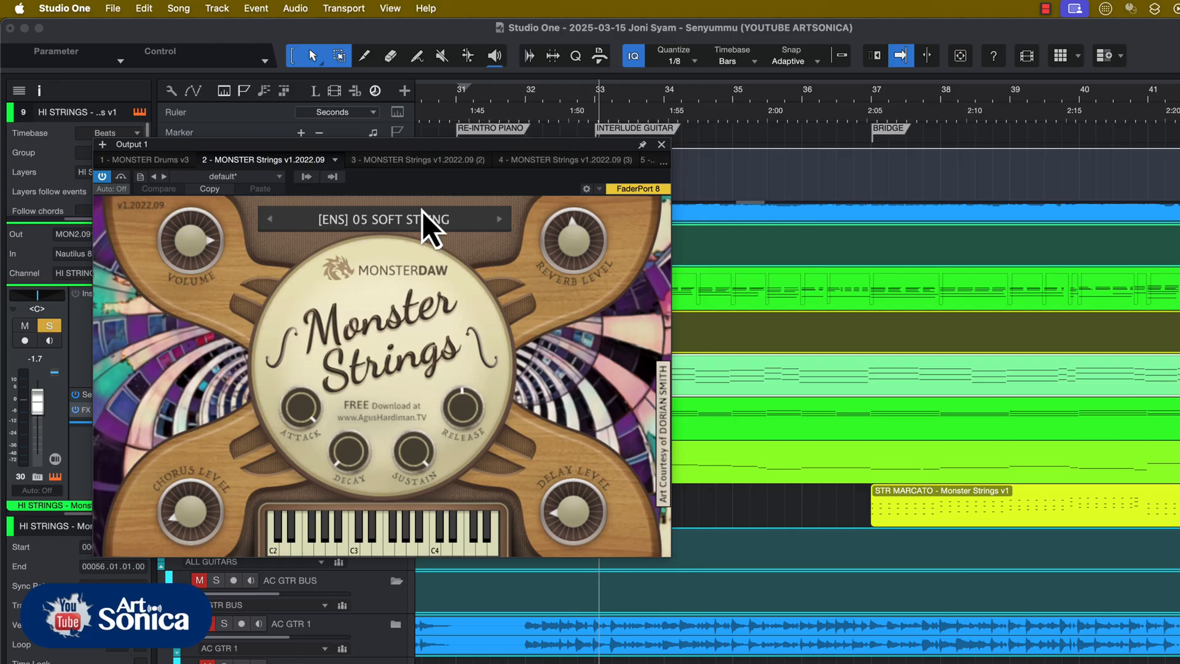
Look through the Monster Strings preset categories, including SYNTHESIZER, without changing the preset, and close the instrument window.
click(423, 216)
mouse_move(467, 229)
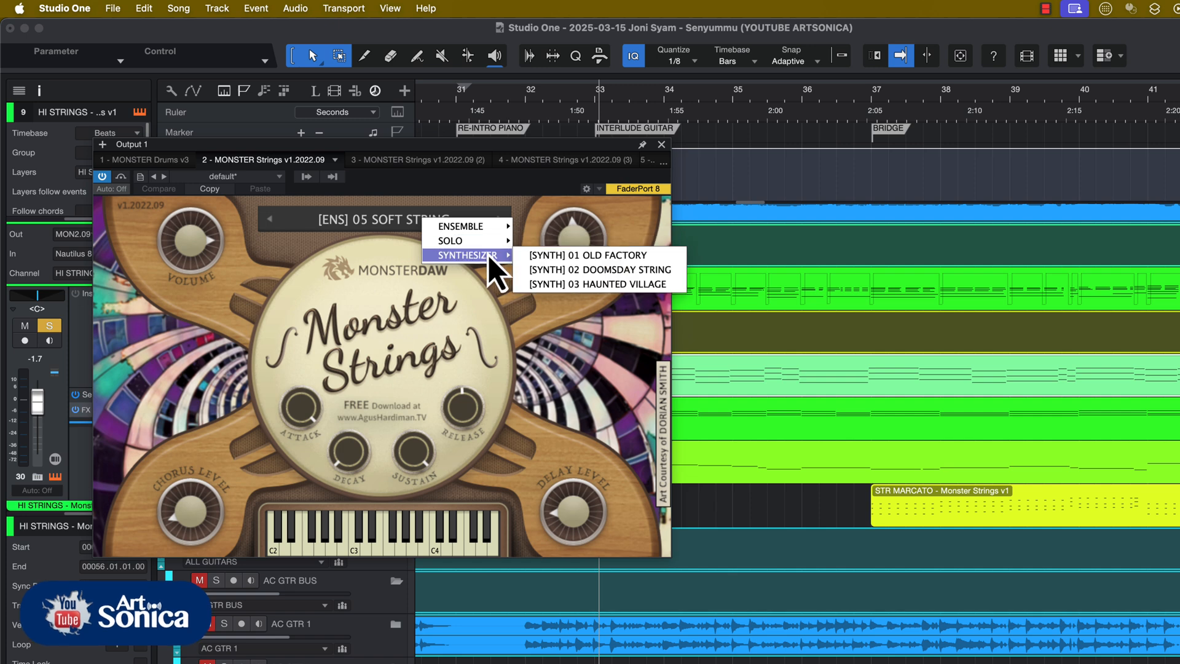
click(478, 192)
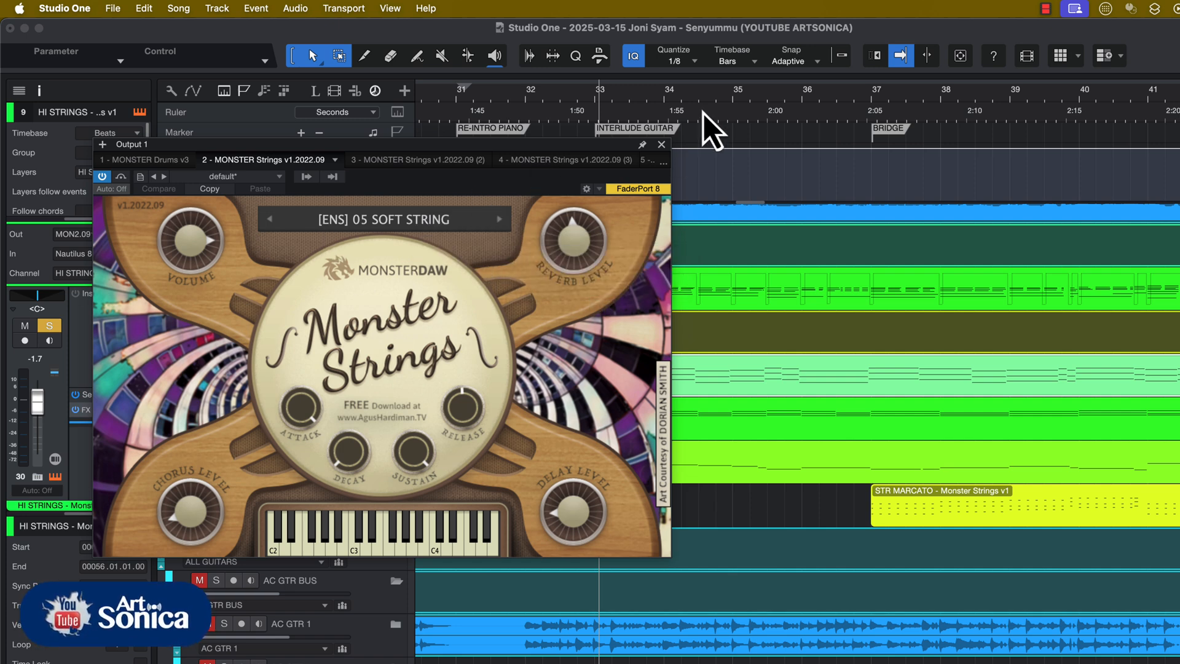
click(661, 145)
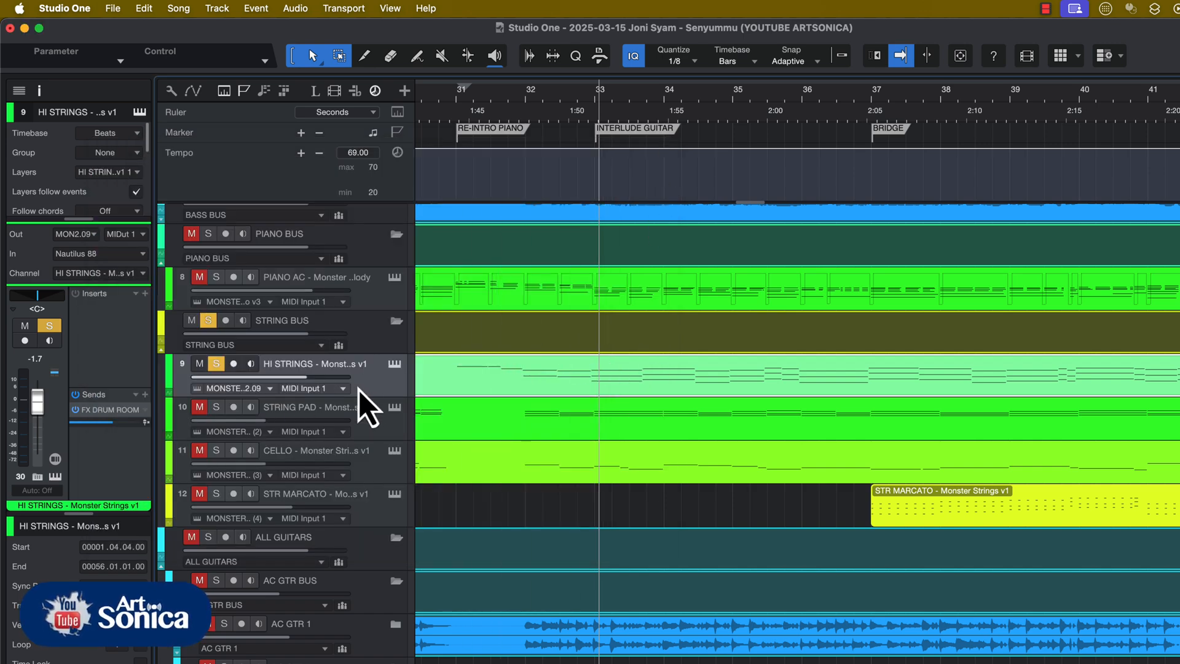
Play the full mix from bar 31, and solo HI STRINGS briefly around bar 33 to compare it with the mix.
click(457, 99)
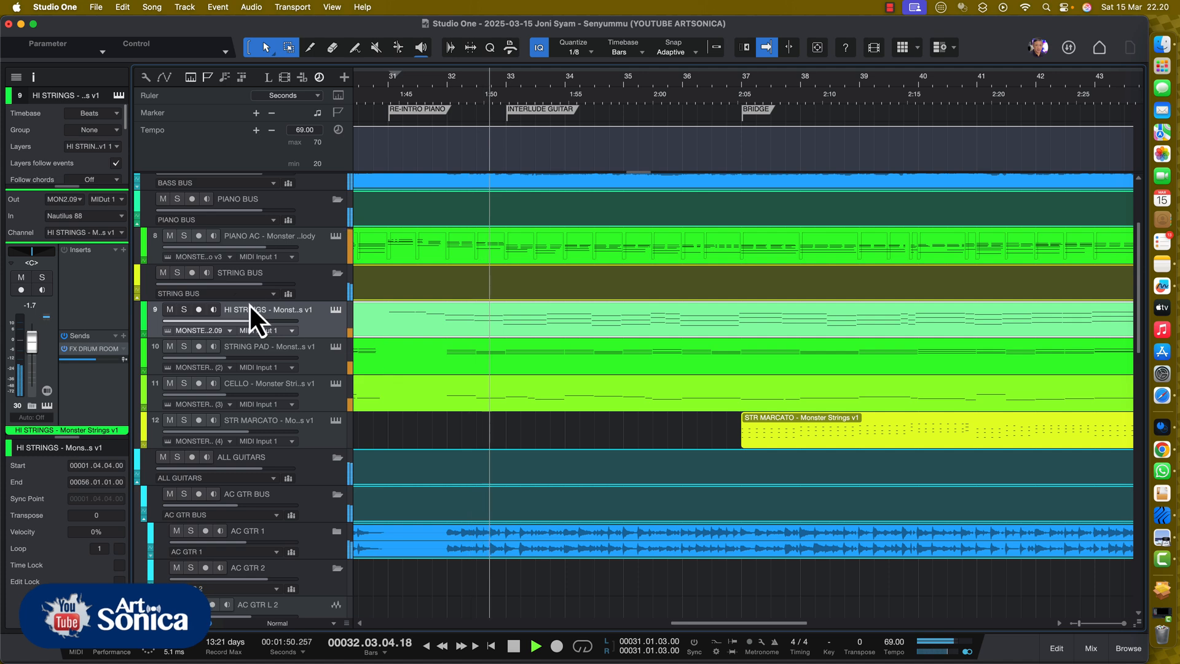
click(188, 309)
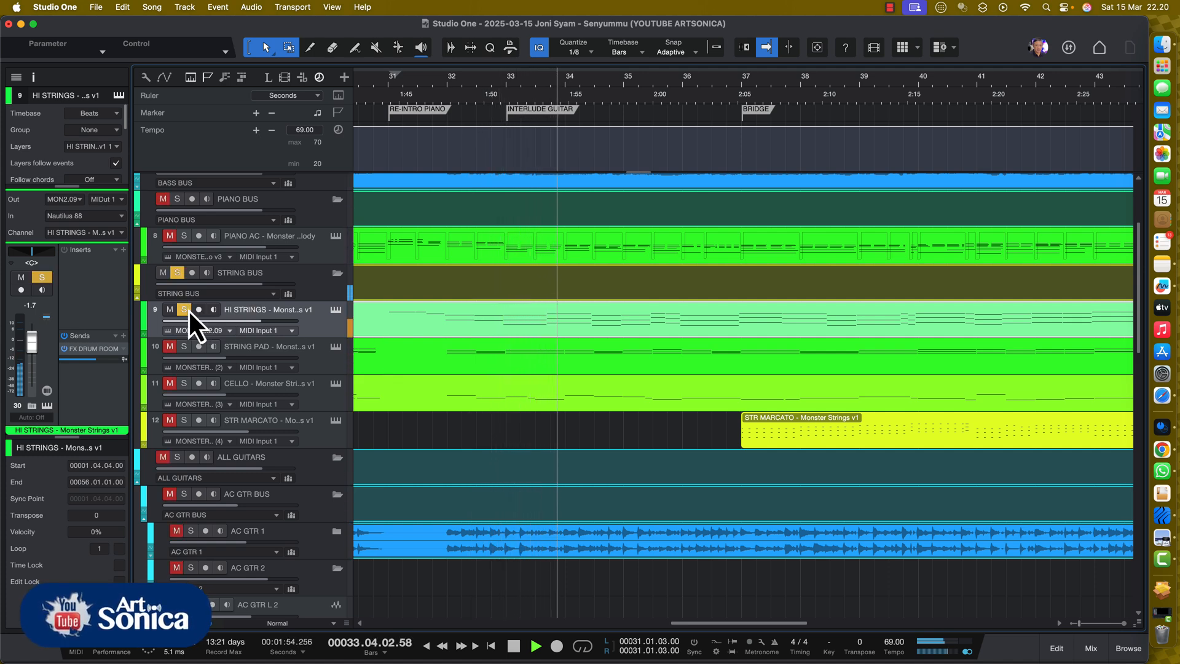
click(188, 308)
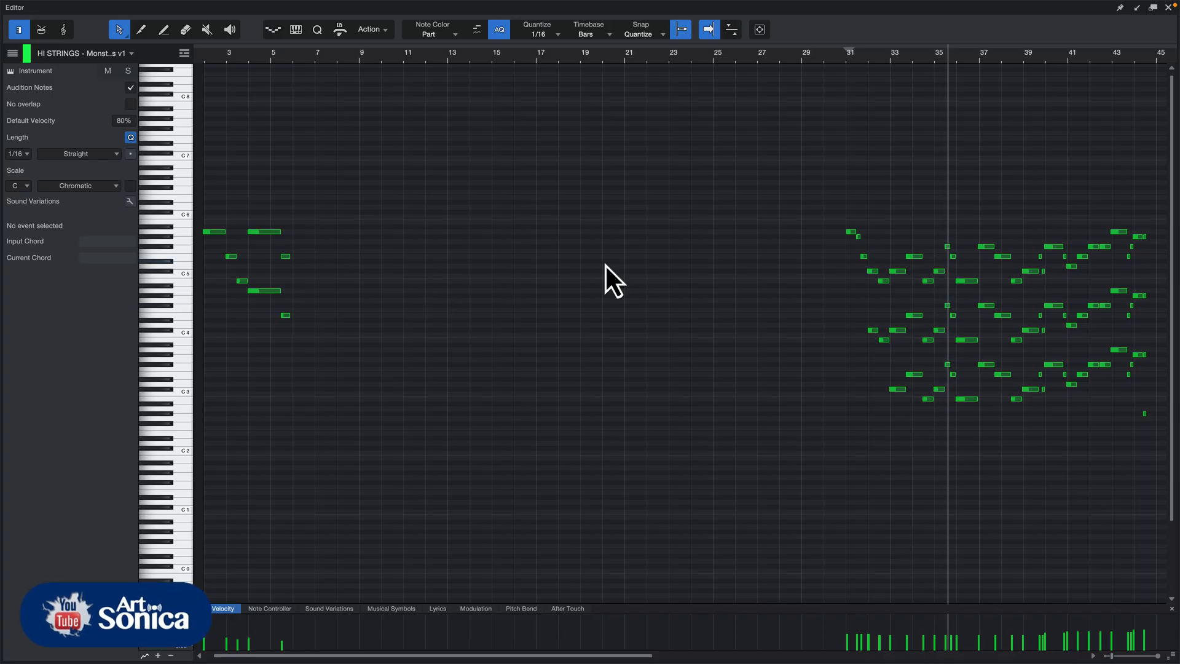
Compare HI STRINGS soloed and in the mix around bars 38 to 39 in the note editor, and stop playback.
key(f)
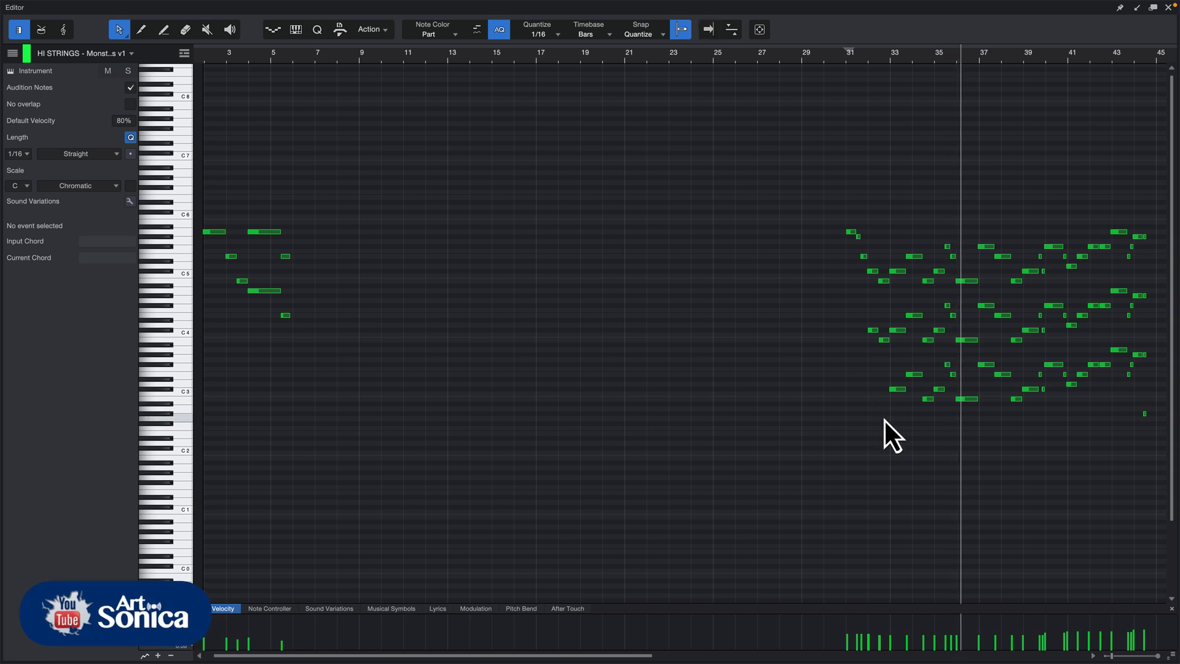
key(f)
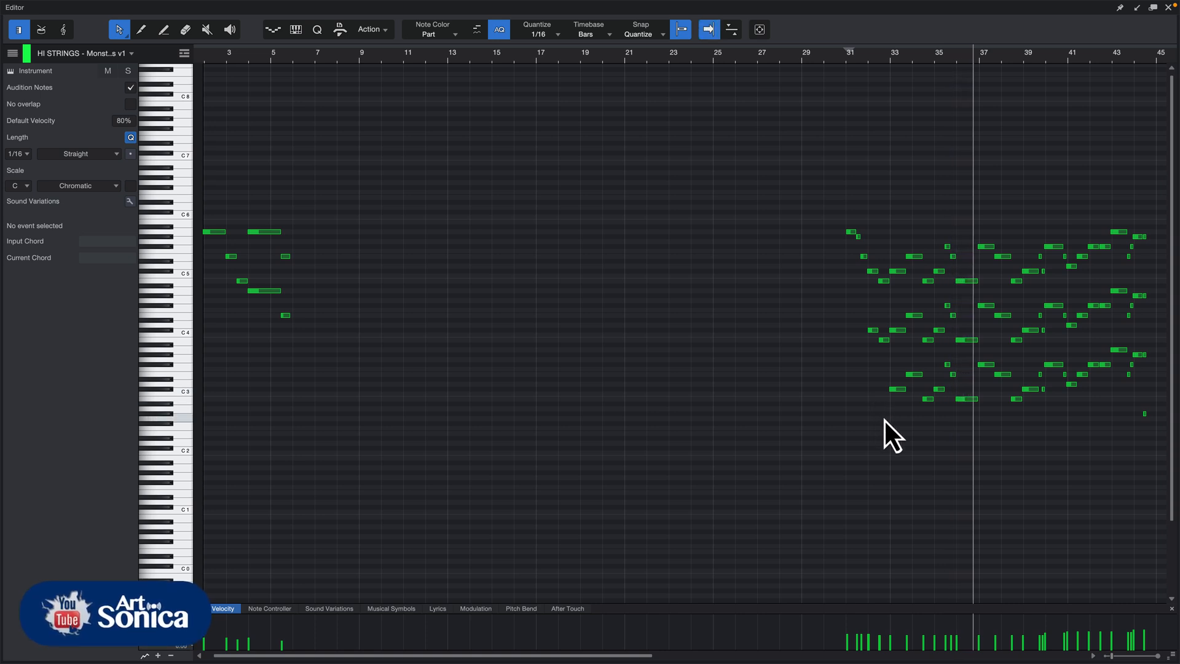
key(e)
key(e)
key(e)
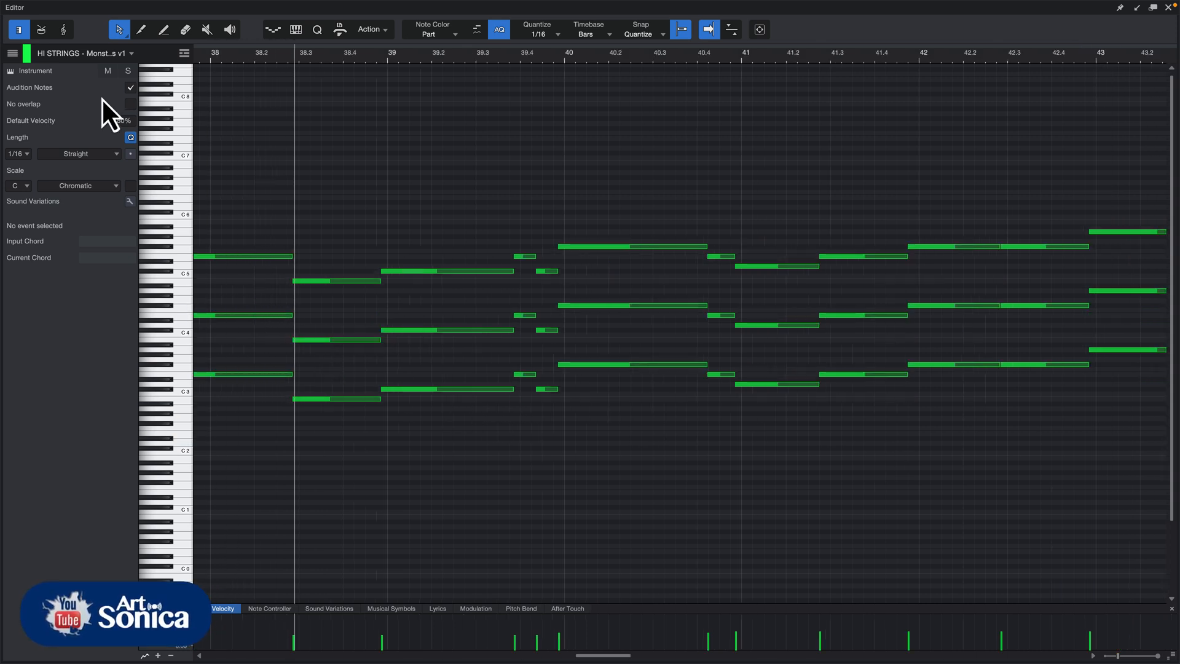
click(131, 68)
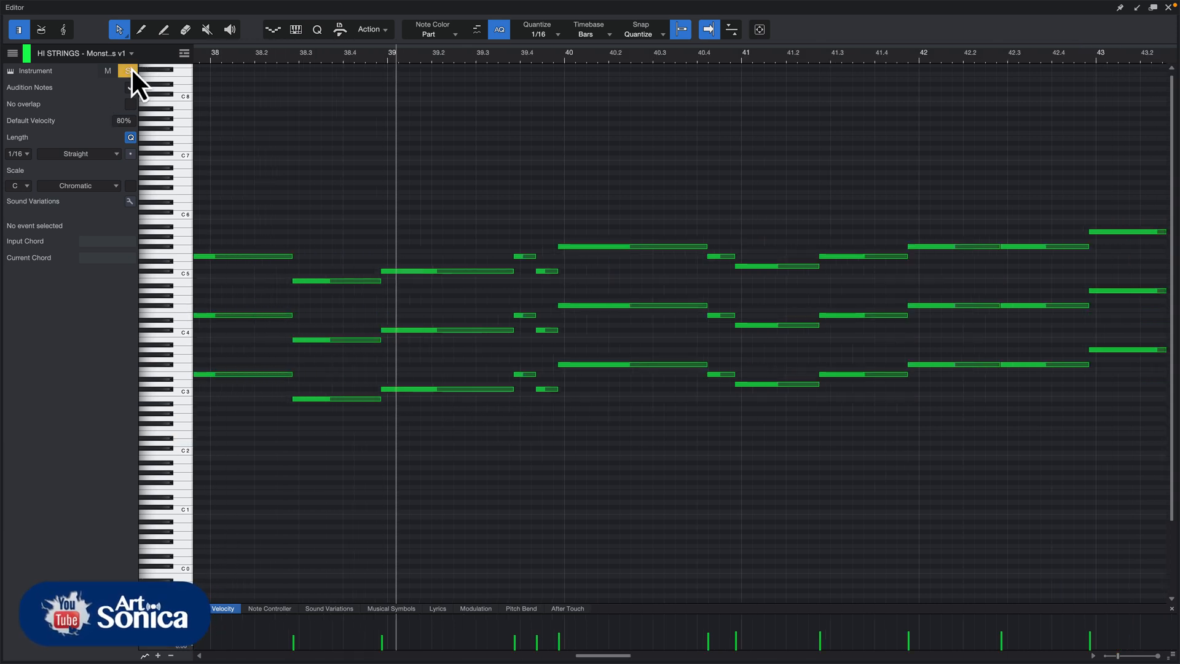
click(131, 68)
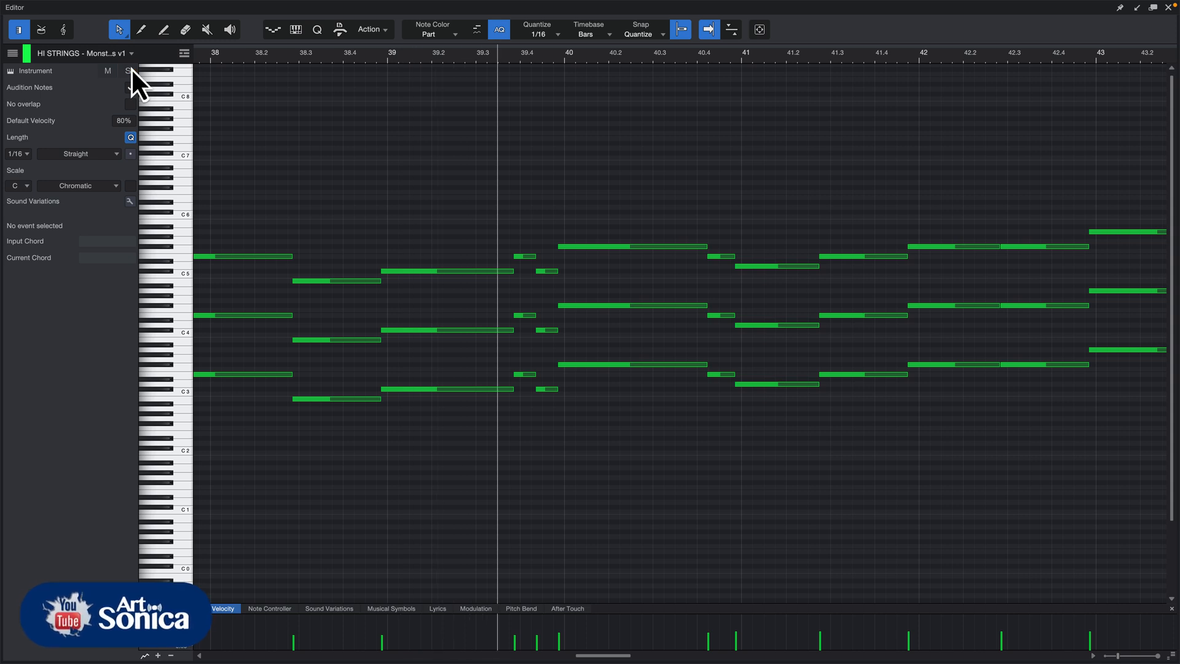
click(131, 68)
click(131, 68)
key(space)
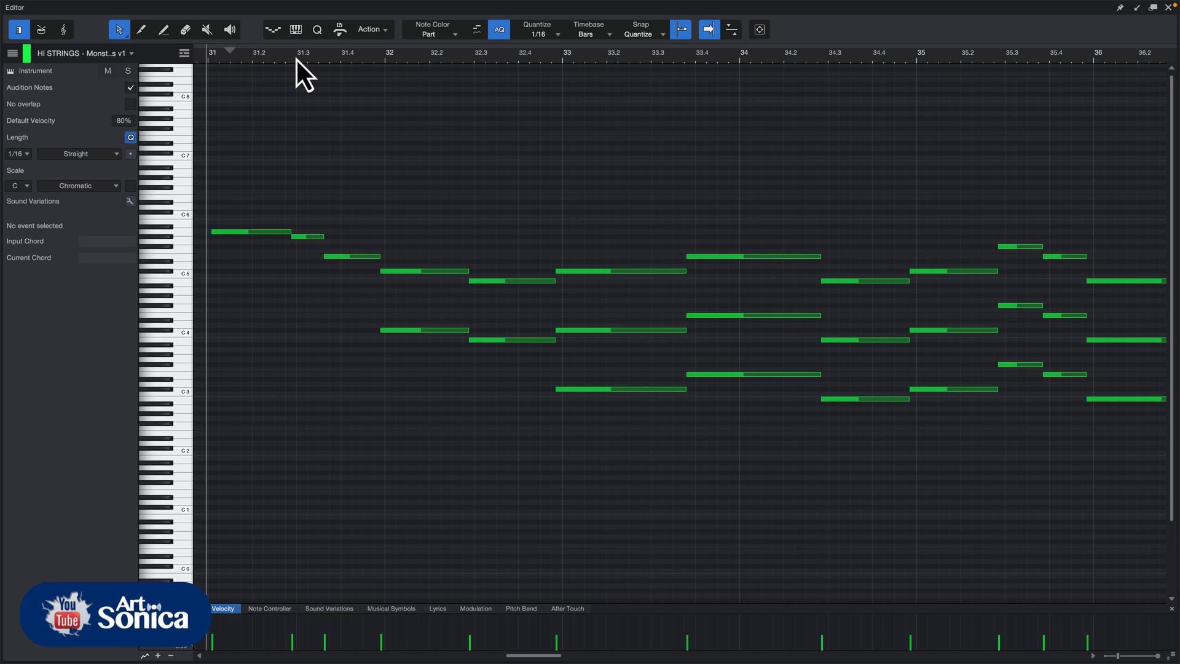
Play the HI STRINGS part in the mix from just before bar 35 to the end of its phrase in bar 44.
key(w)
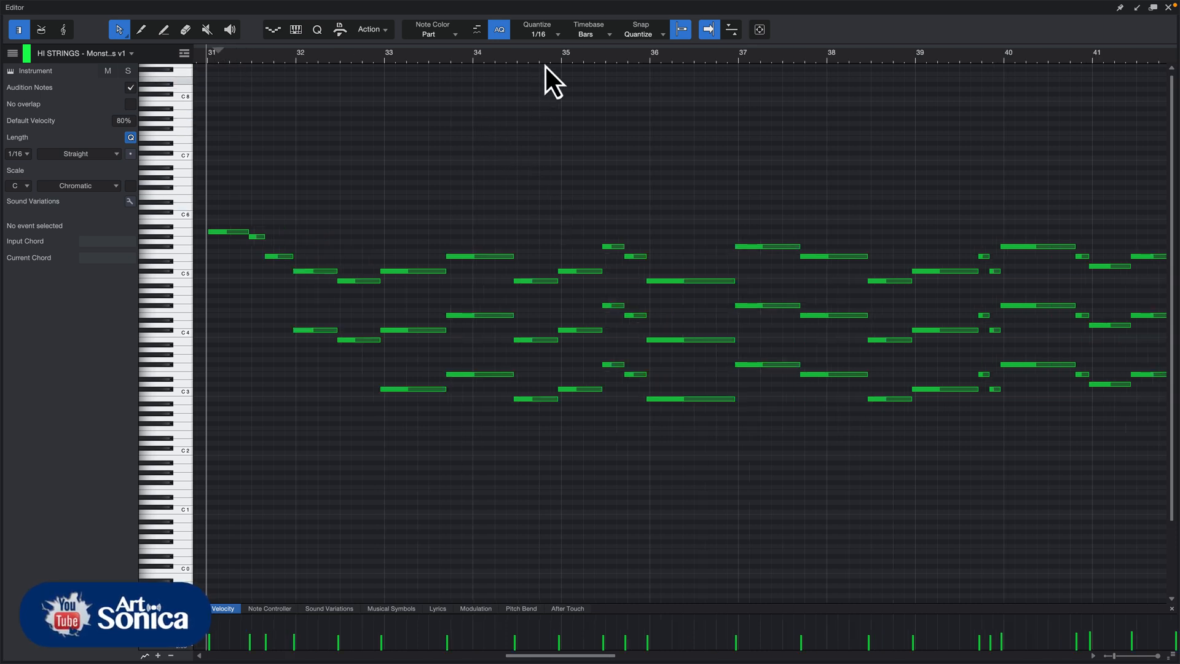
click(556, 52)
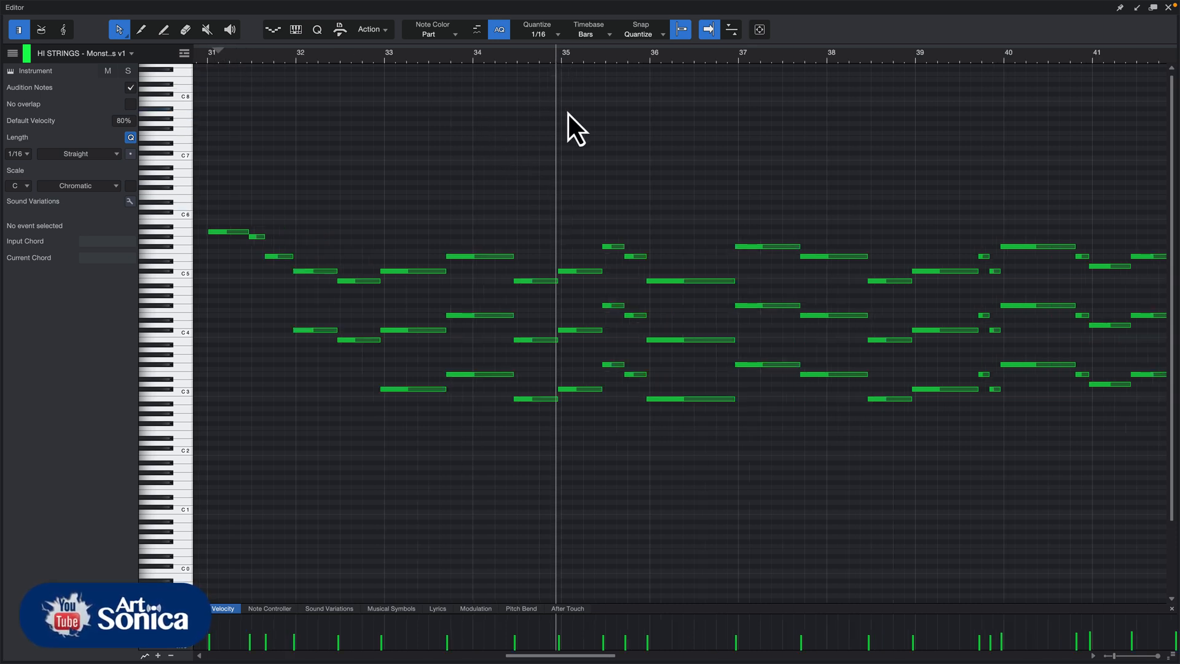
key(space)
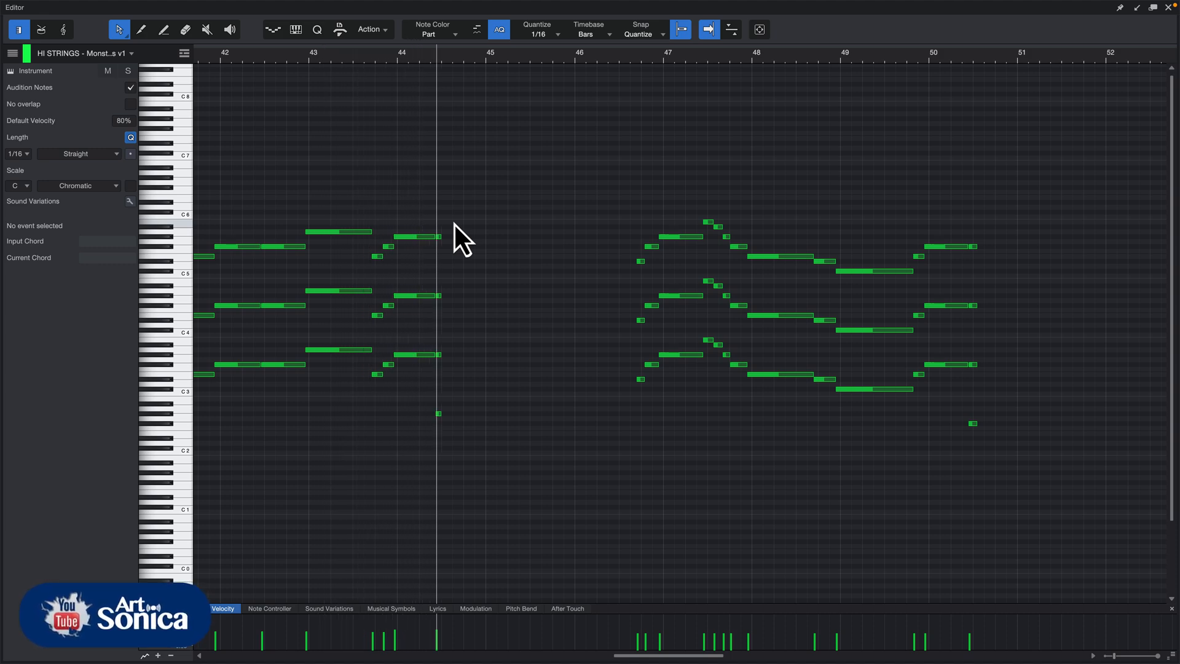
key(space)
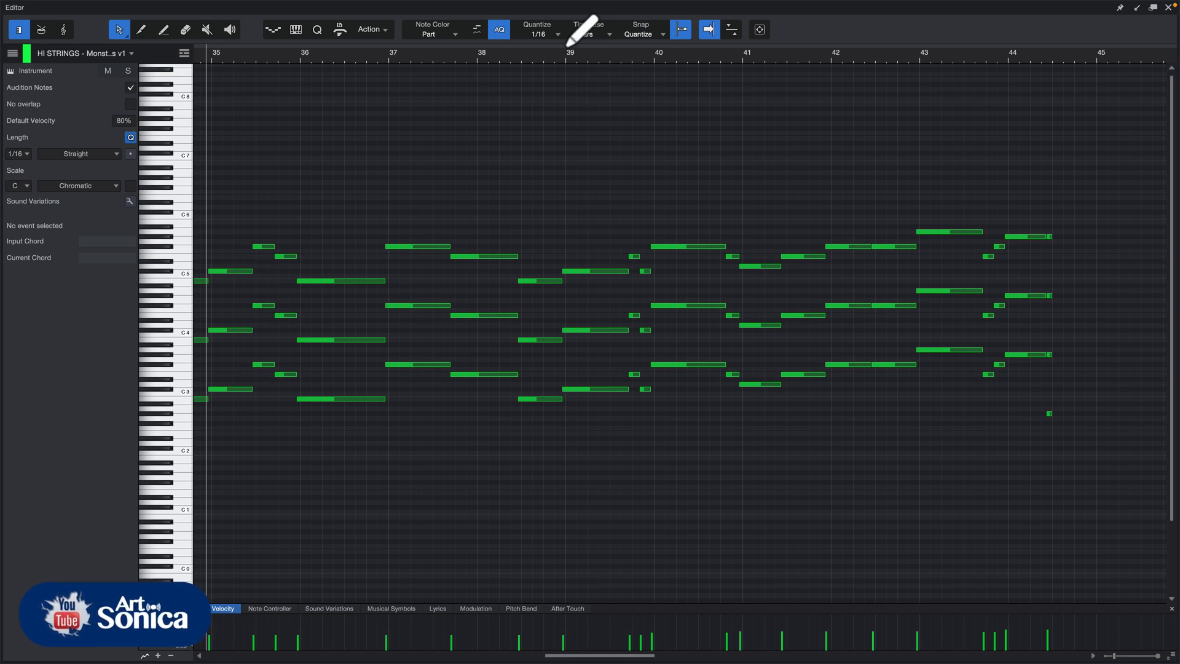
Replay the HI STRINGS melody from bar 39, and again from just before bar 41 through bar 44.
click(560, 65)
key(space)
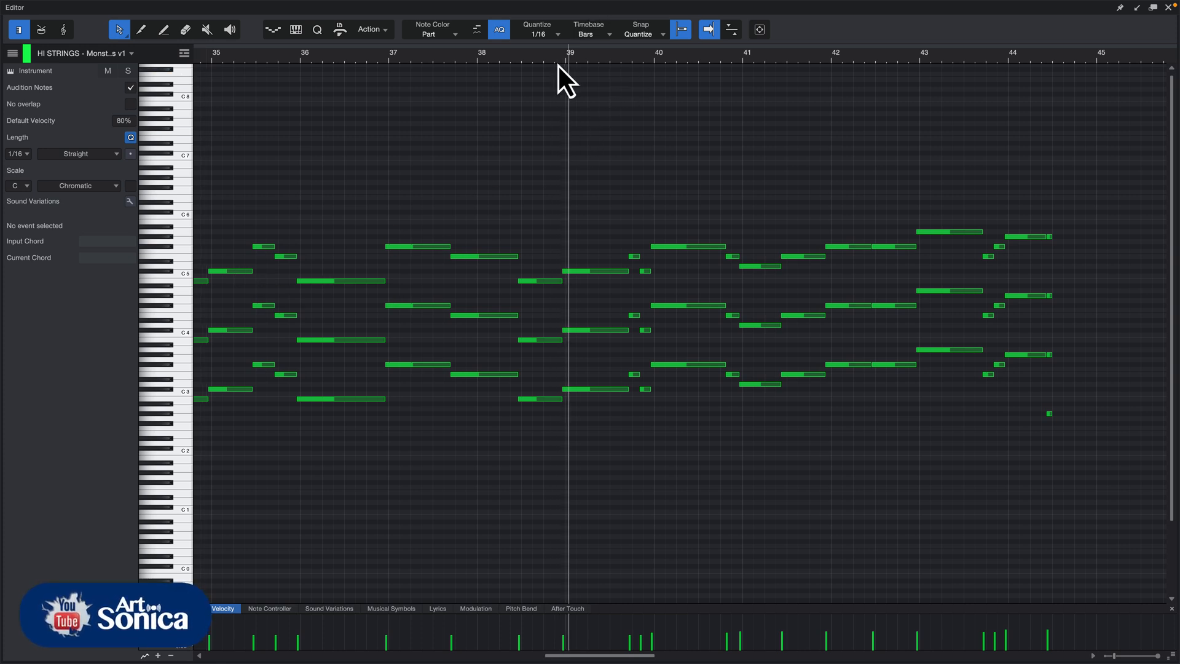
key(space)
click(727, 62)
key(space)
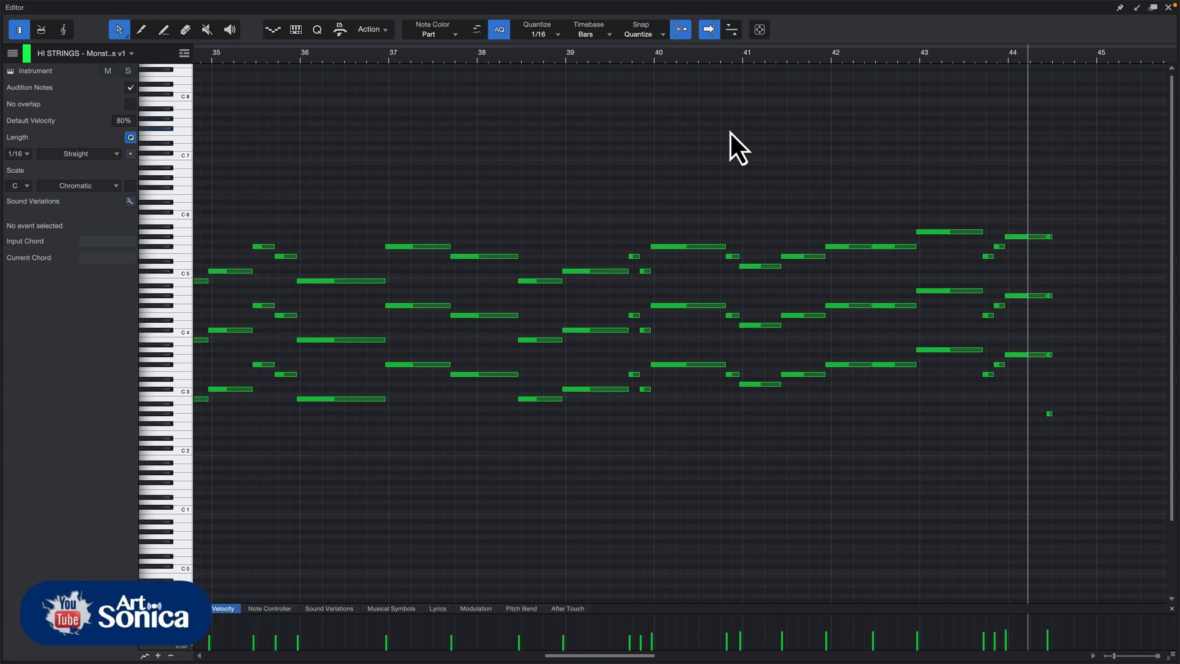
key(space)
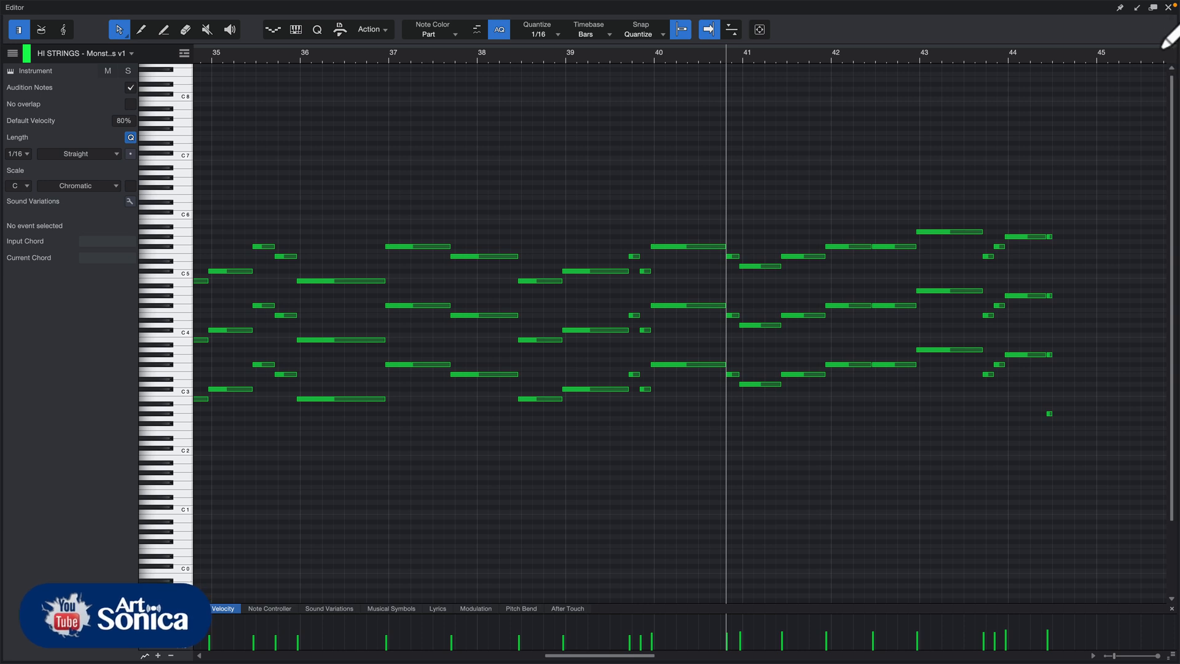
Play the HI STRINGS part from bar 45 in the mix, solo it briefly around bar 48, and stop playback past bar 51.
key(w)
key(w)
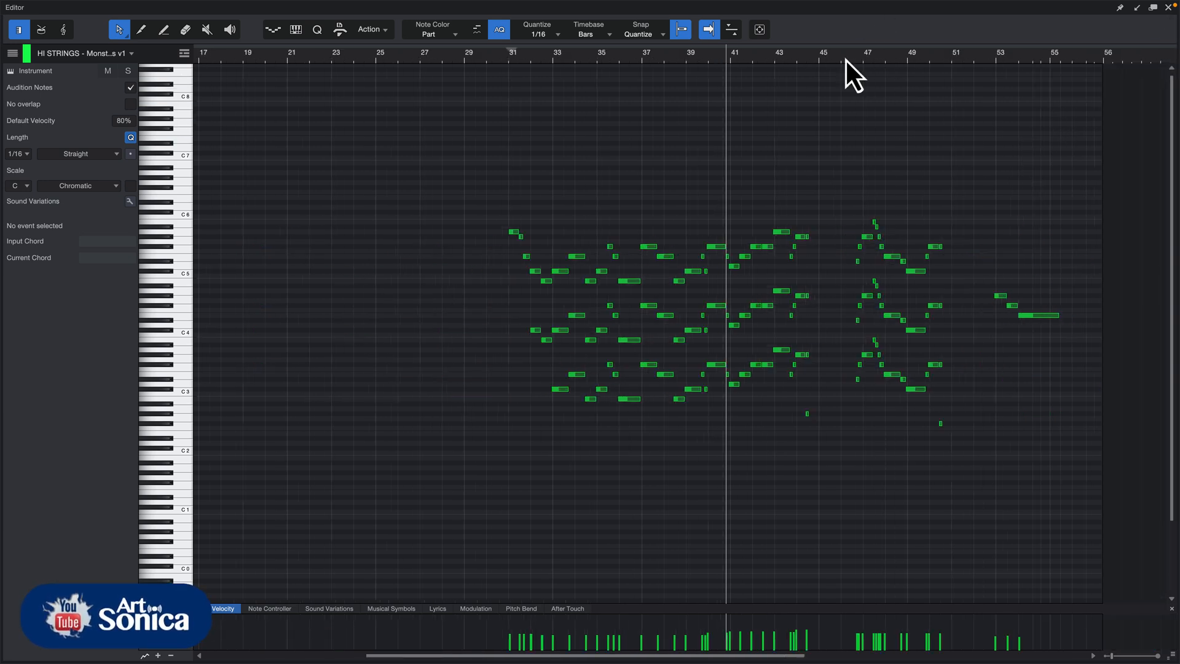
click(820, 58)
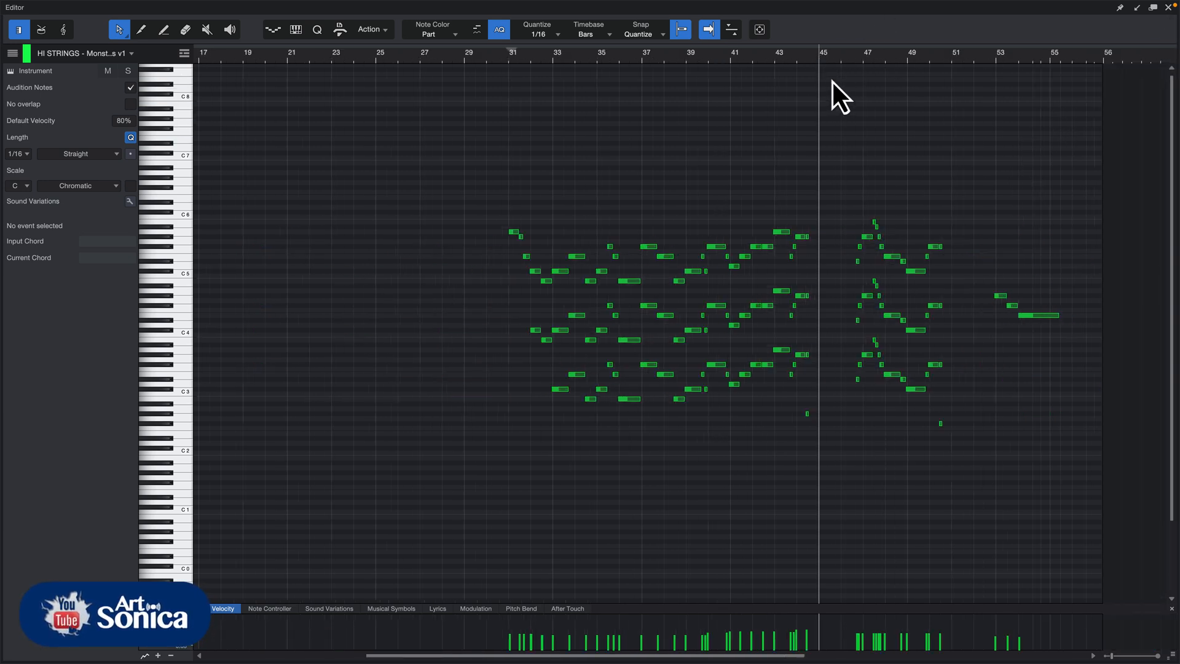
key(e)
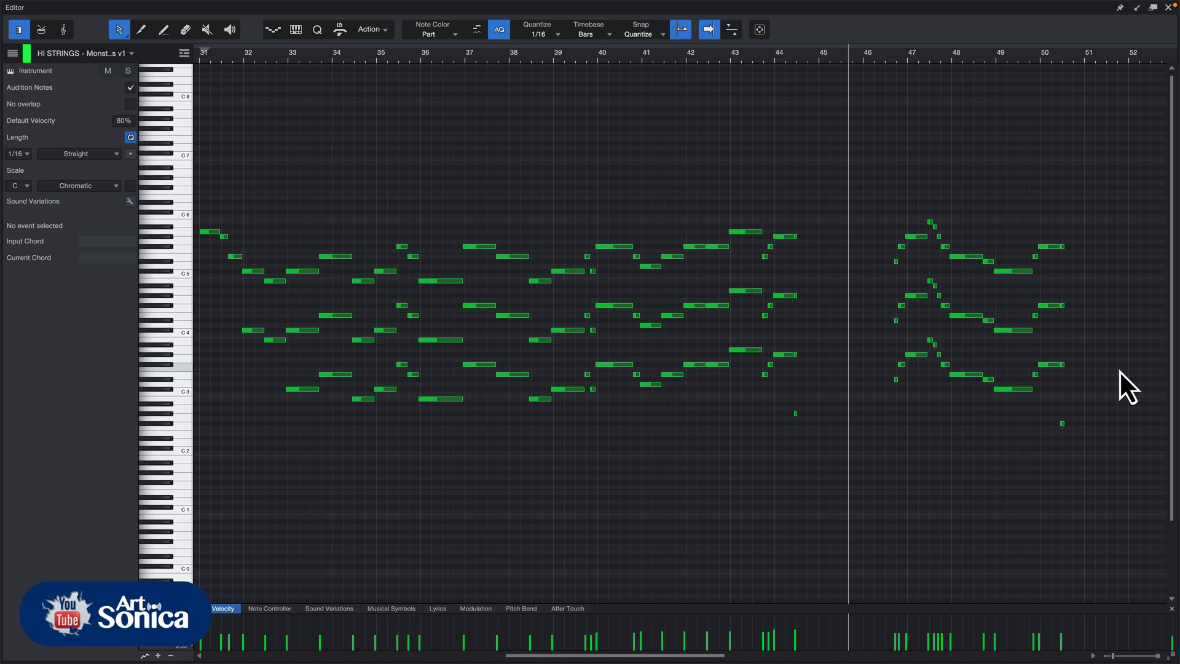
key(e)
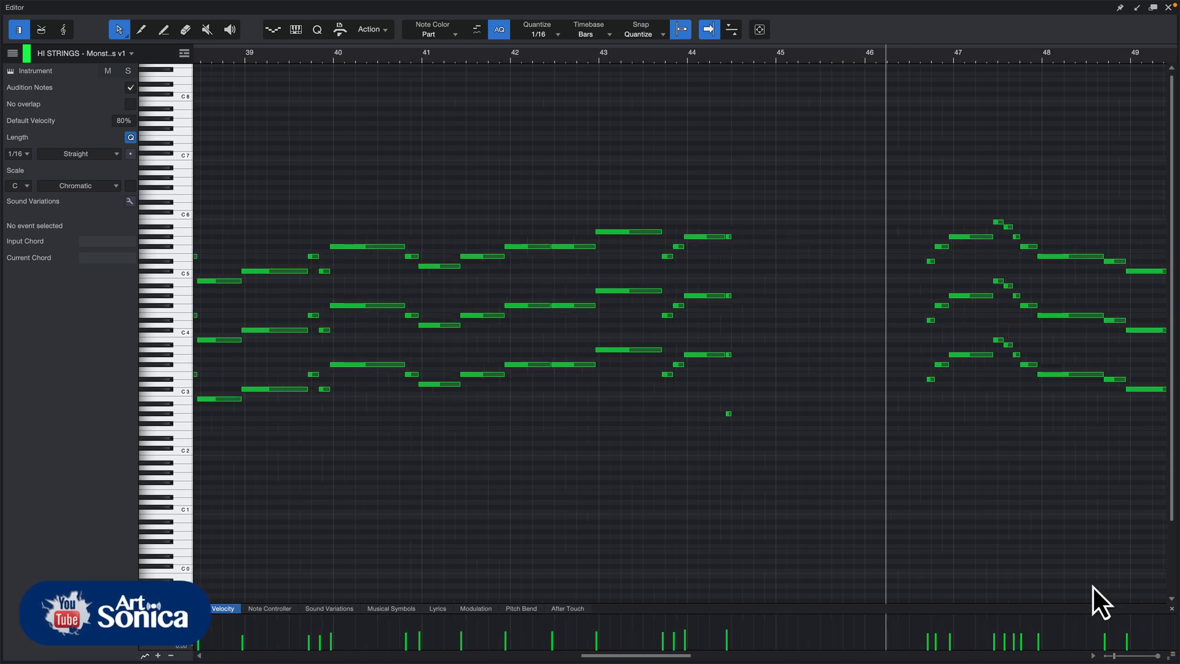
click(1093, 655)
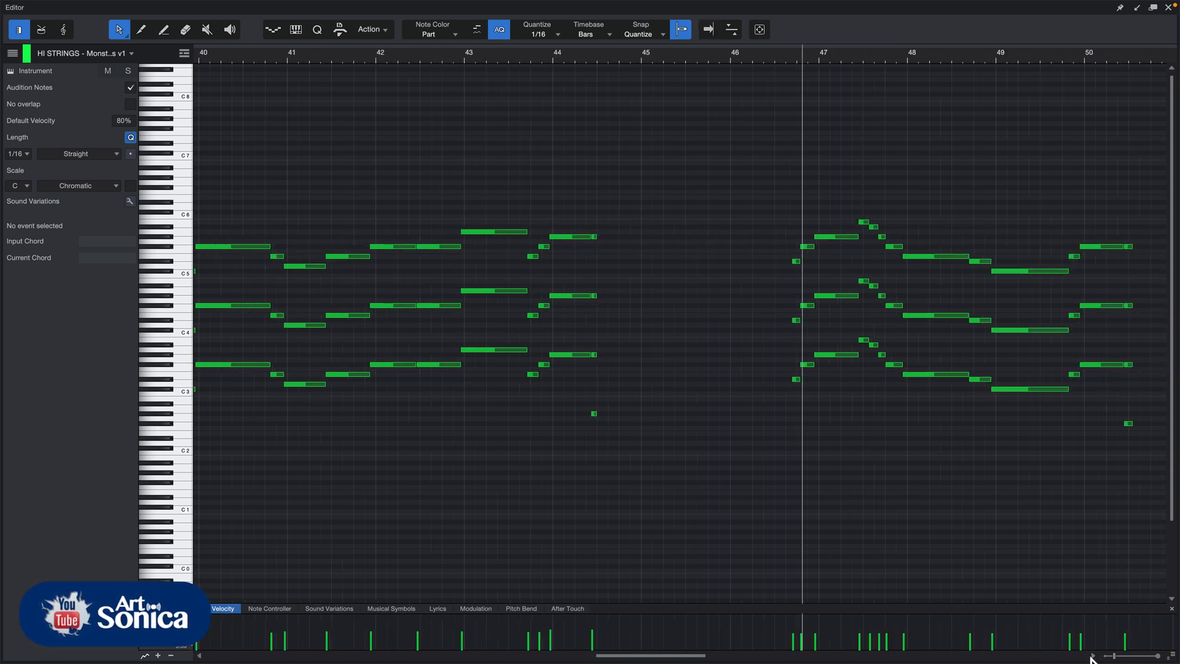
key(f)
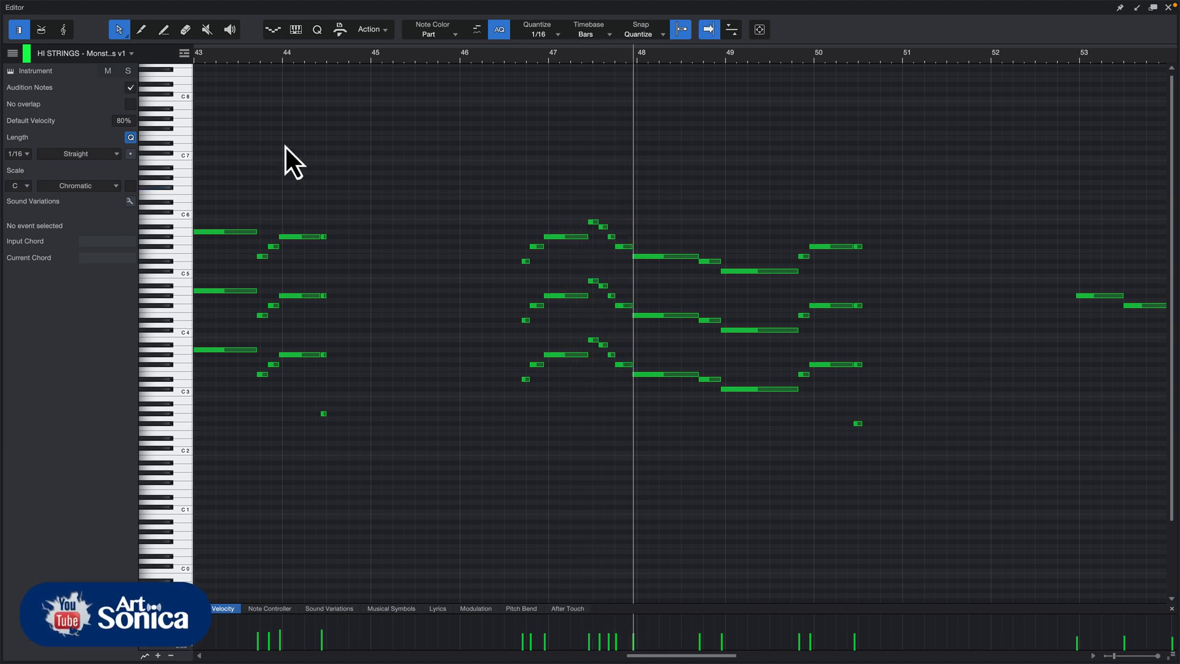
click(131, 75)
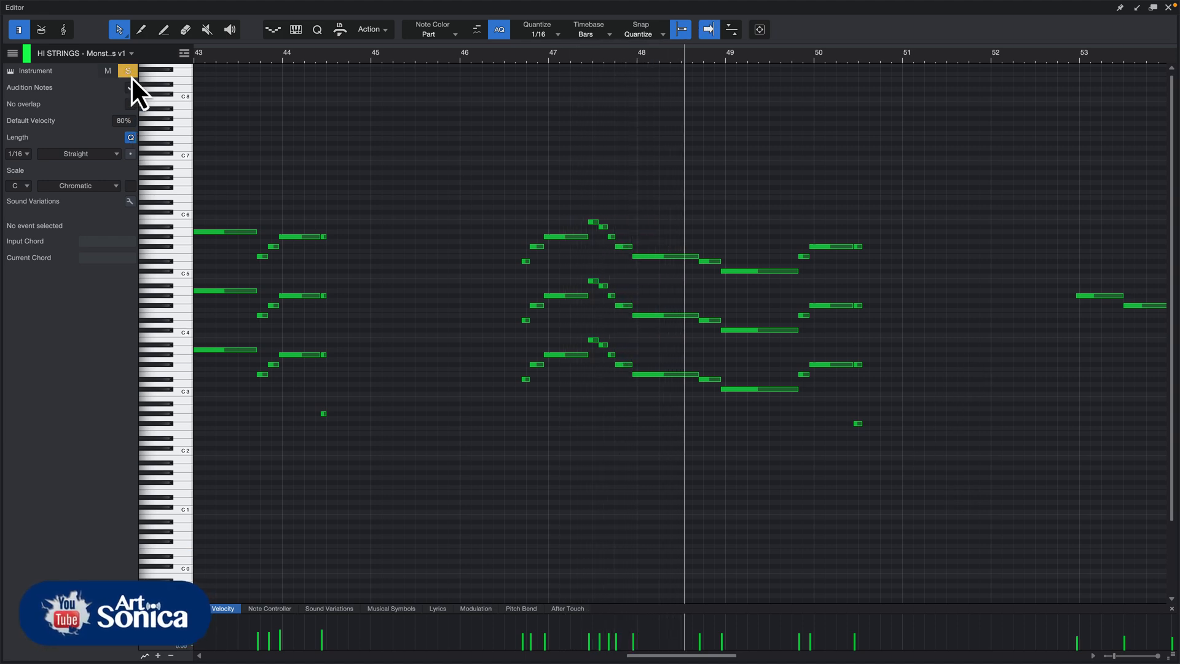
click(131, 76)
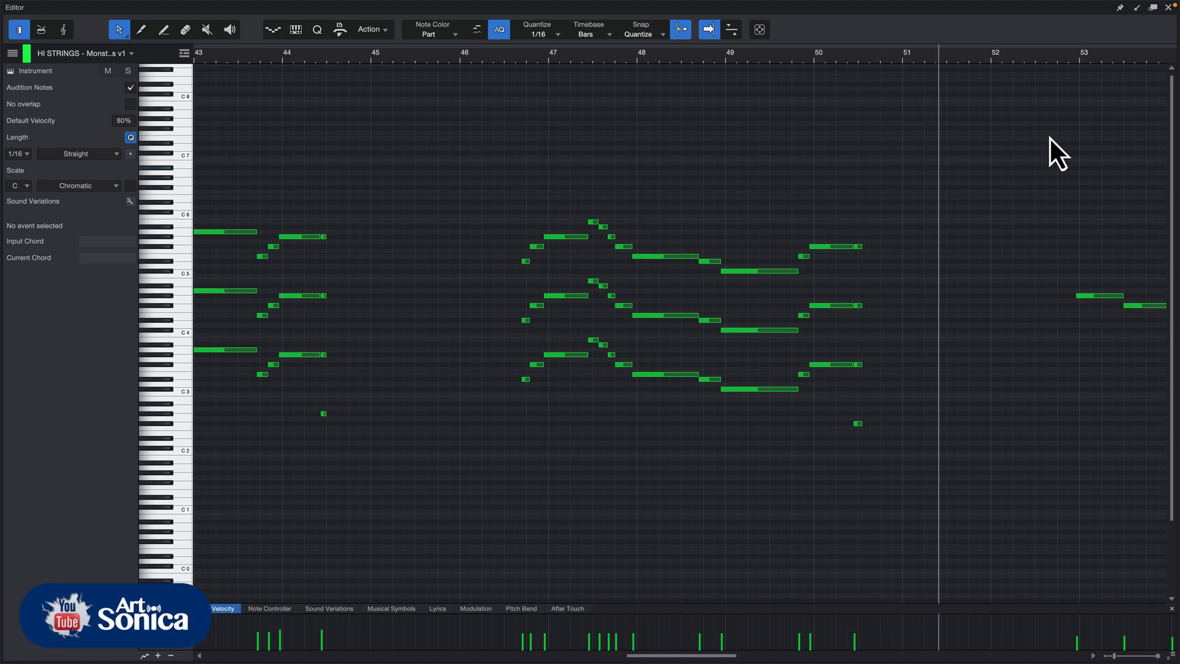
key(space)
Play the closing HI STRINGS phrase from just before bar 53, and stop playback.
click(1064, 60)
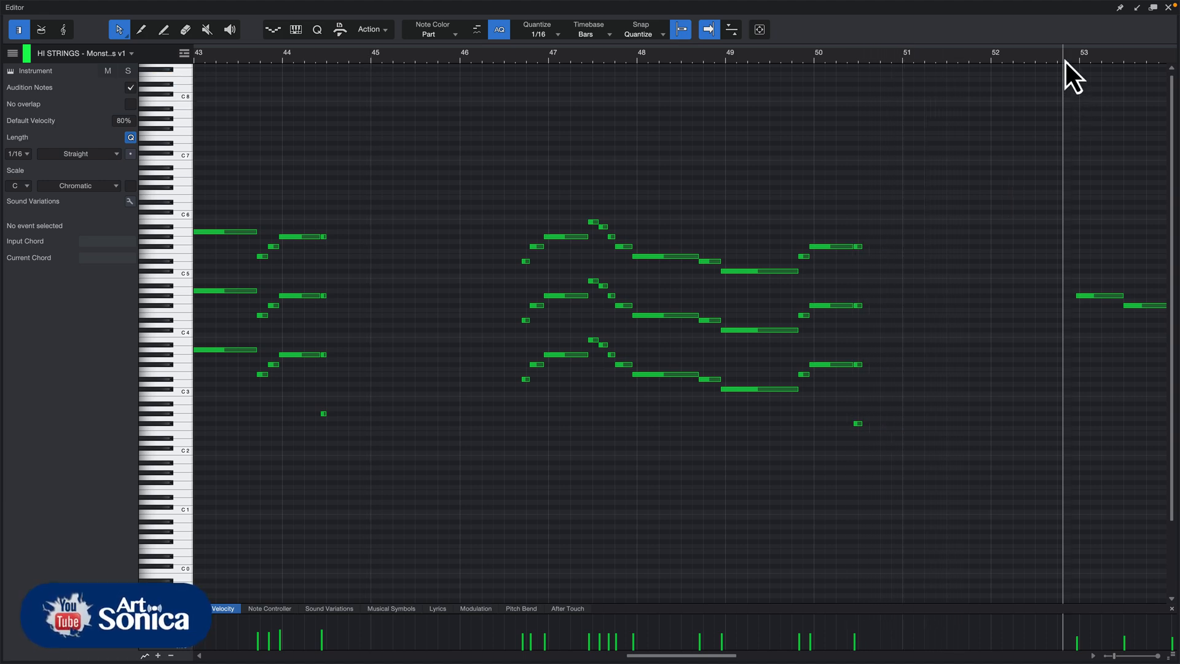
key(space)
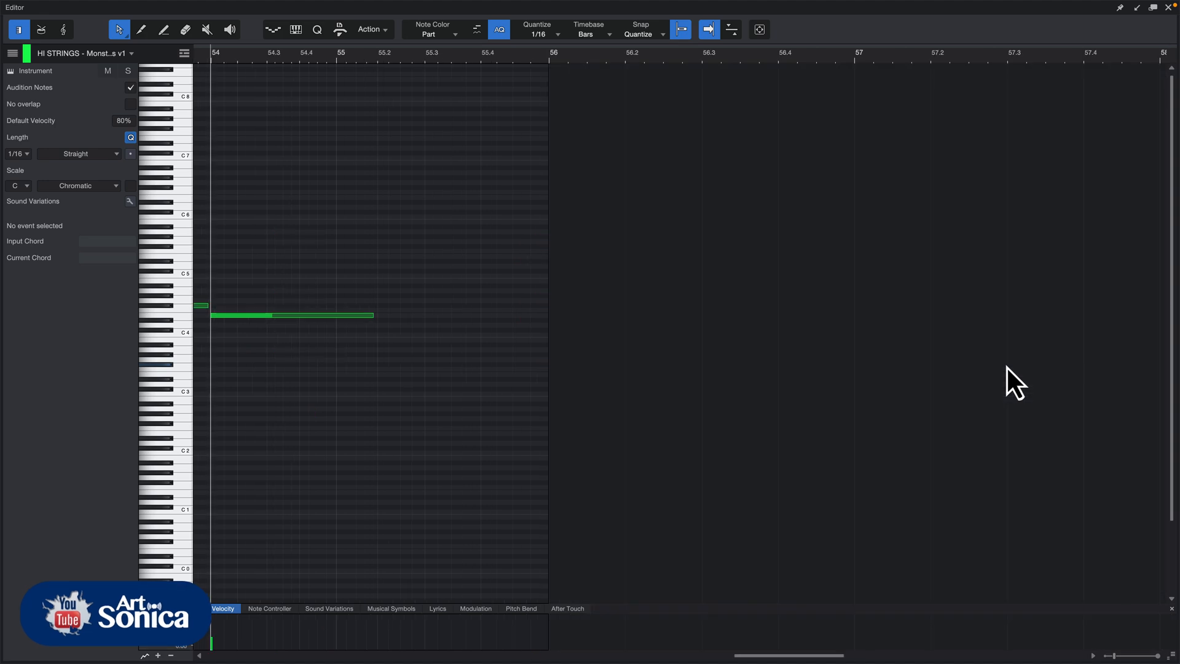
key(space)
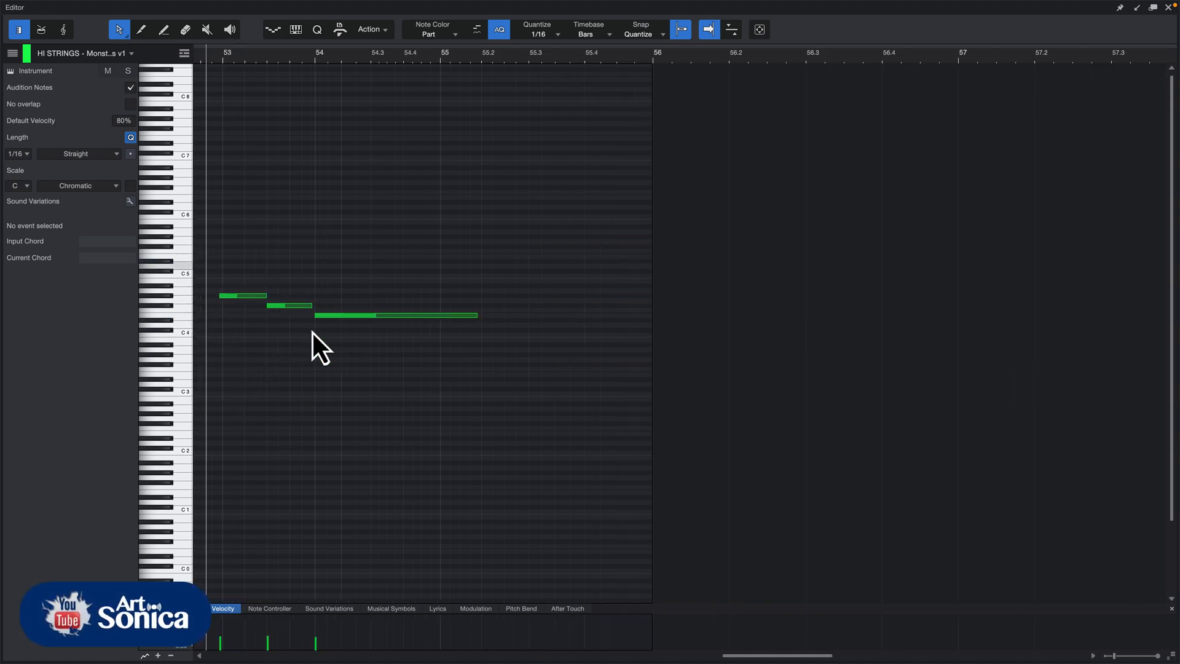
Replay the closing HI STRINGS phrase from just before bar 53 and close its note editor.
key(space)
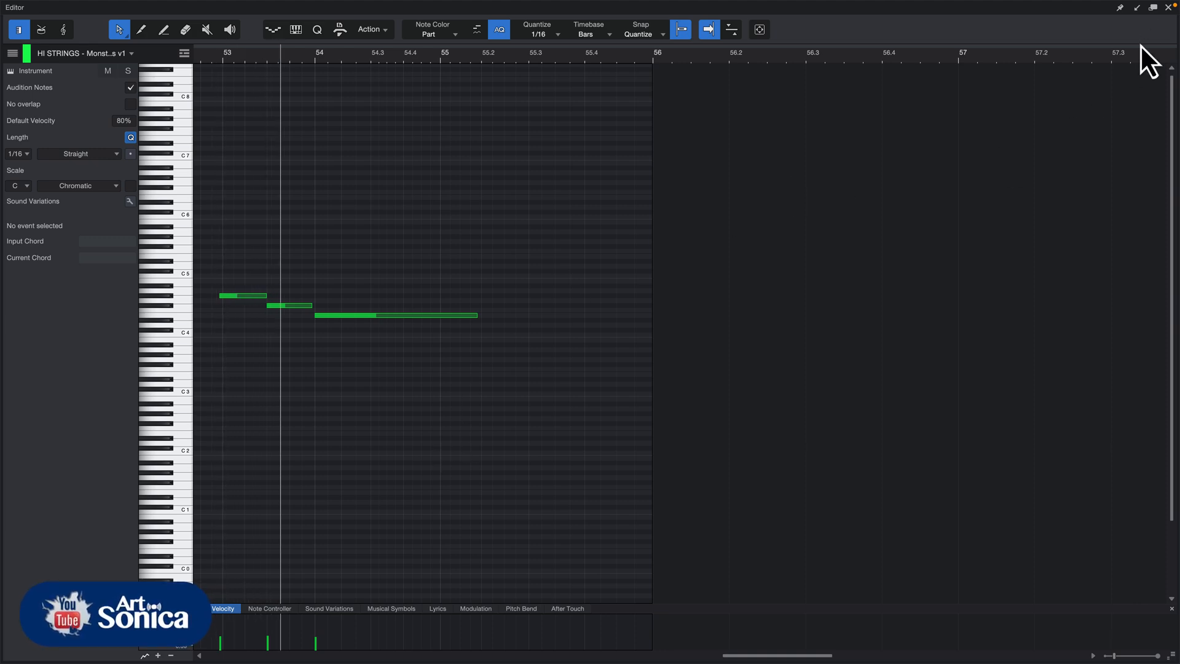
click(1169, 7)
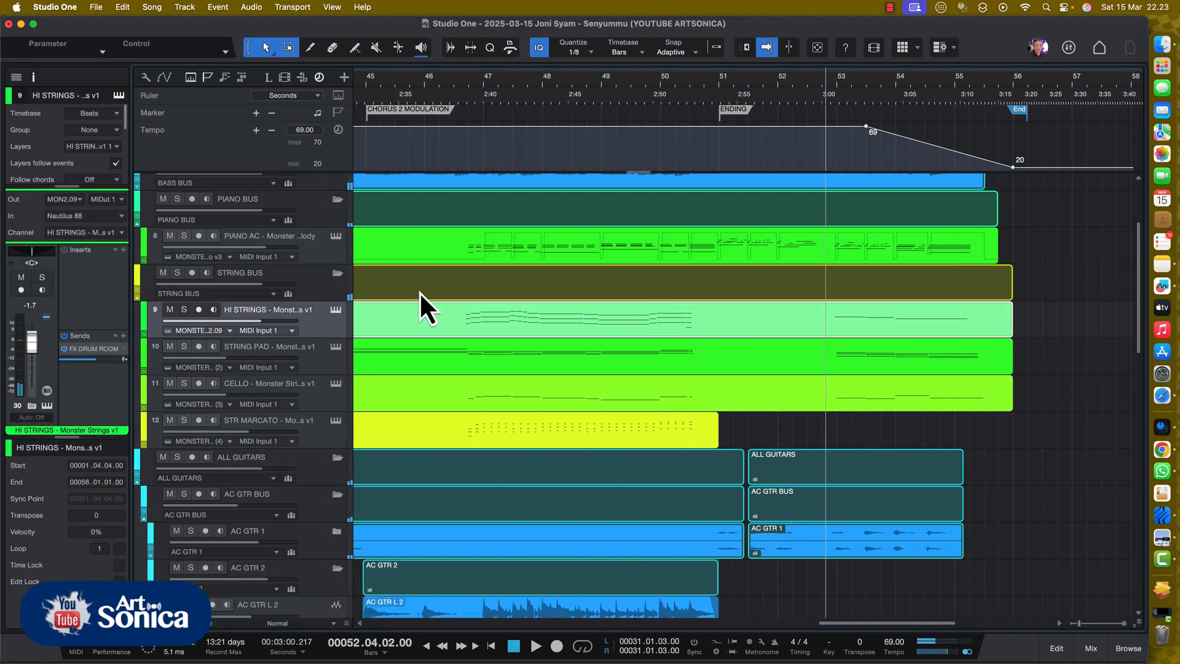
Solo the STRING PAD track and play its part from the BRIDGE marker, just before bar 37, to past bar 40.
click(330, 366)
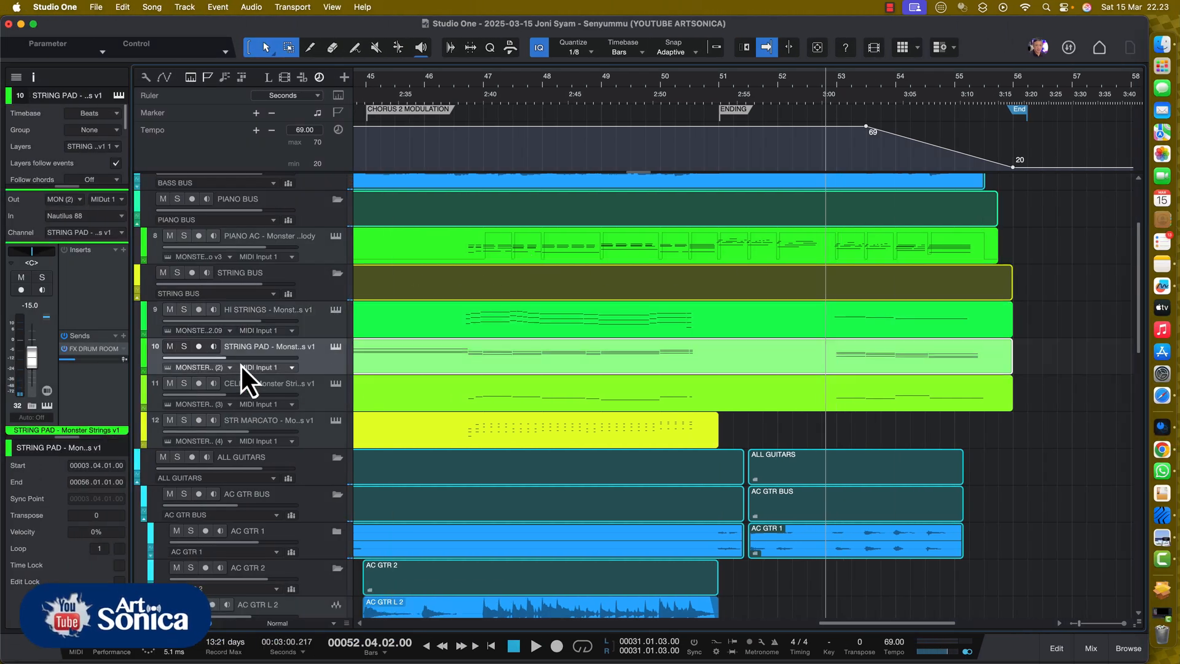
key(w)
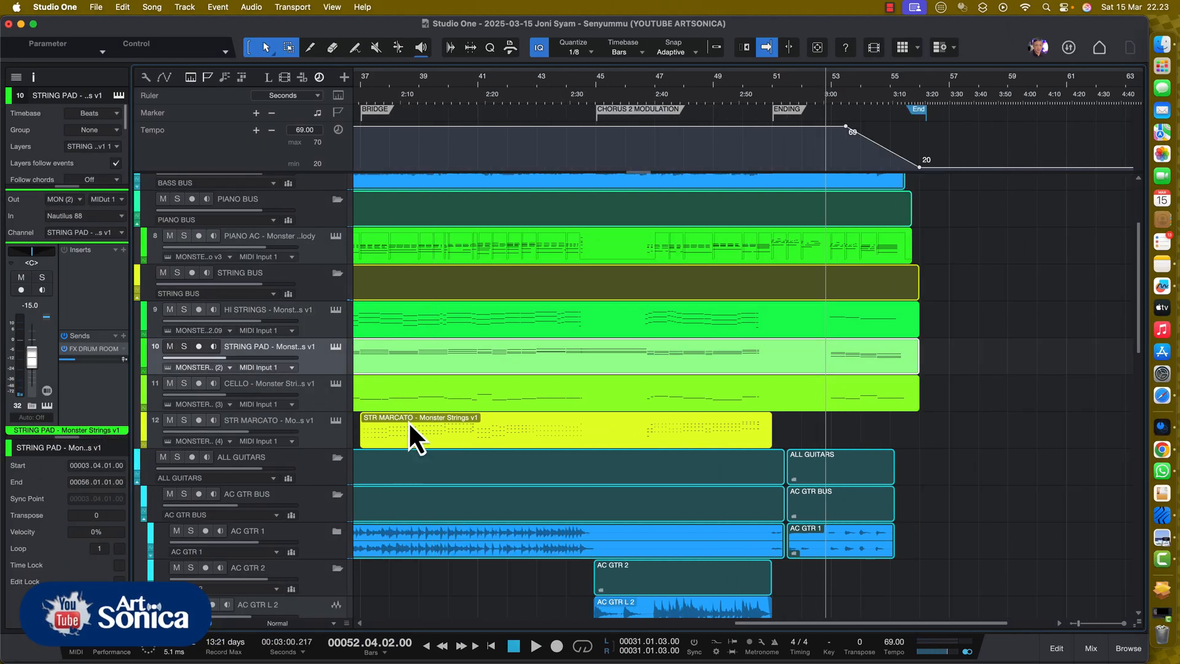
click(362, 87)
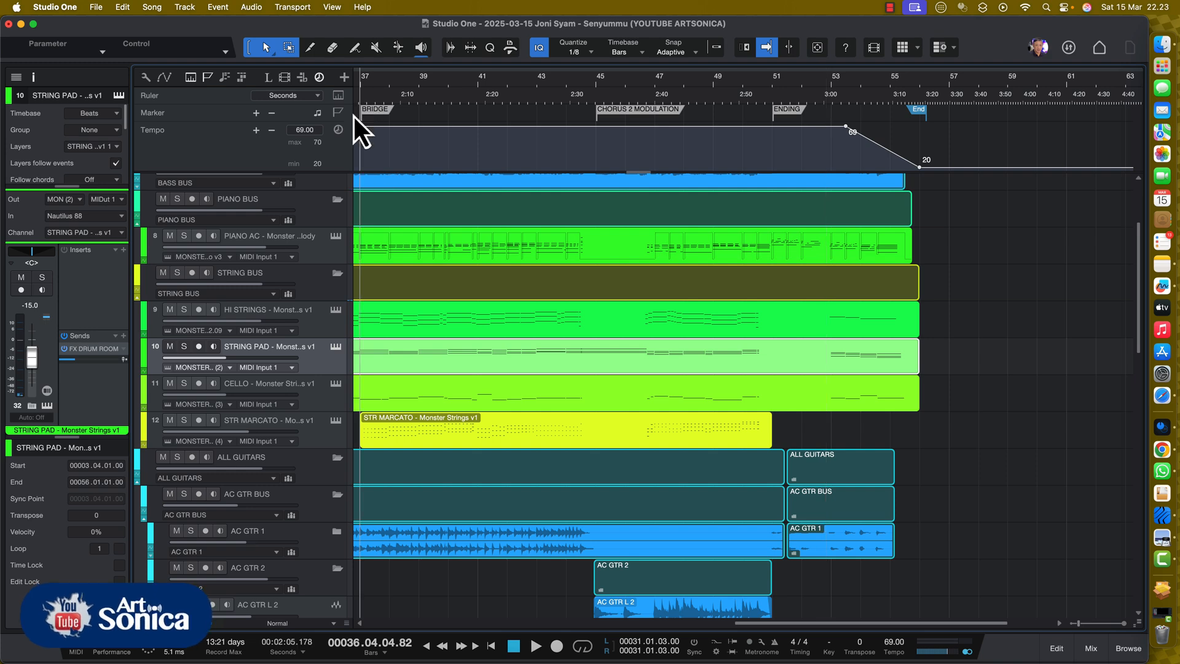
click(184, 346)
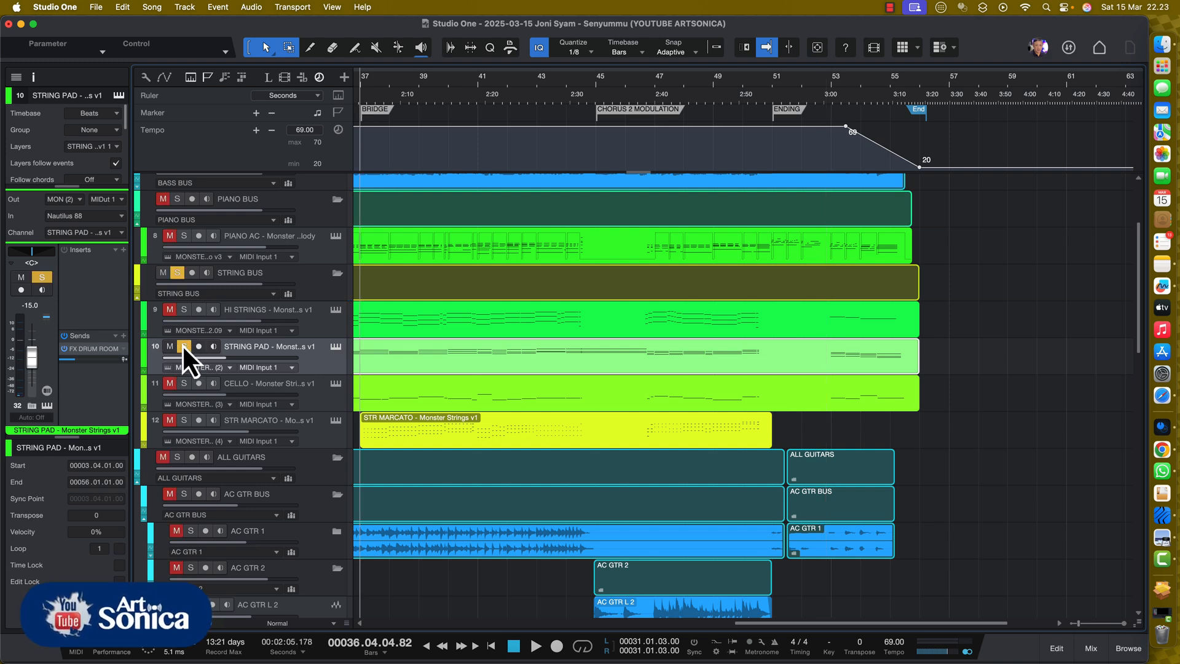
key(space)
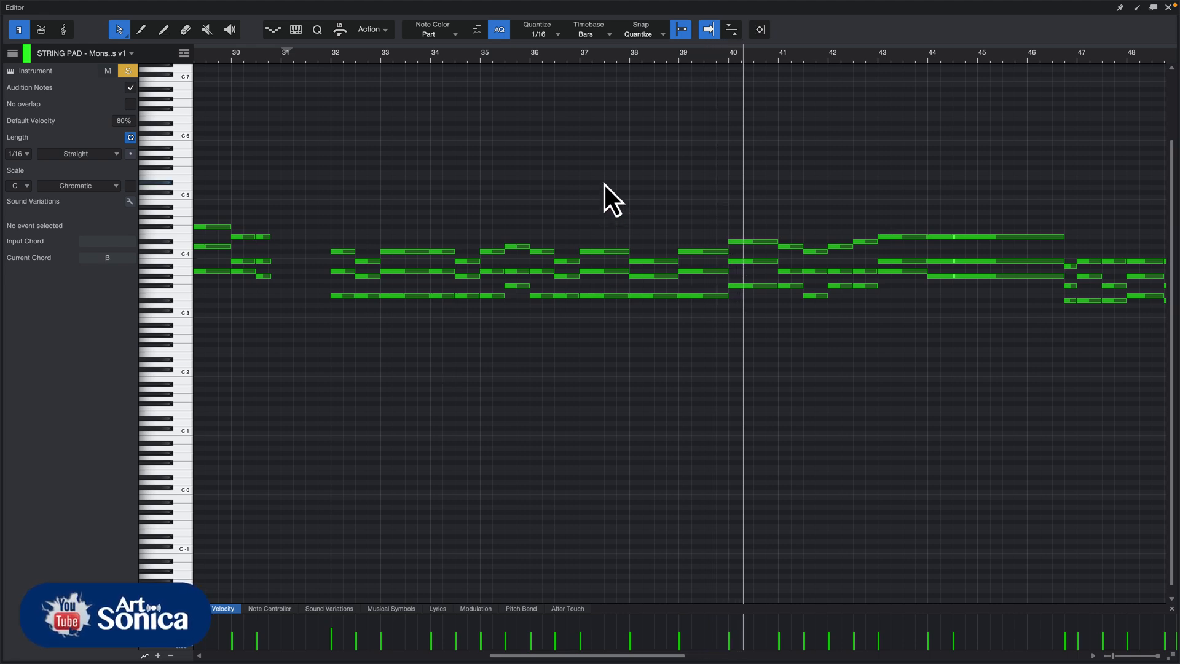
key(space)
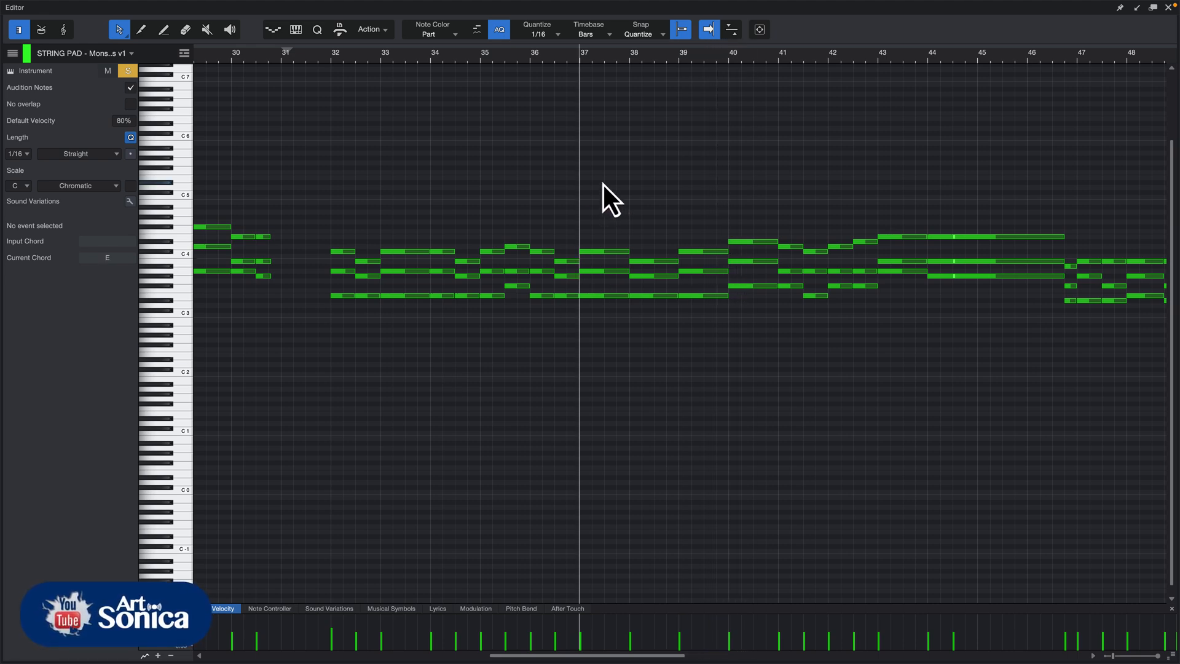
Play the STRING PAD part in the mix from bar 37 and close its note editor, leaving the track unsoloed.
click(130, 70)
key(space)
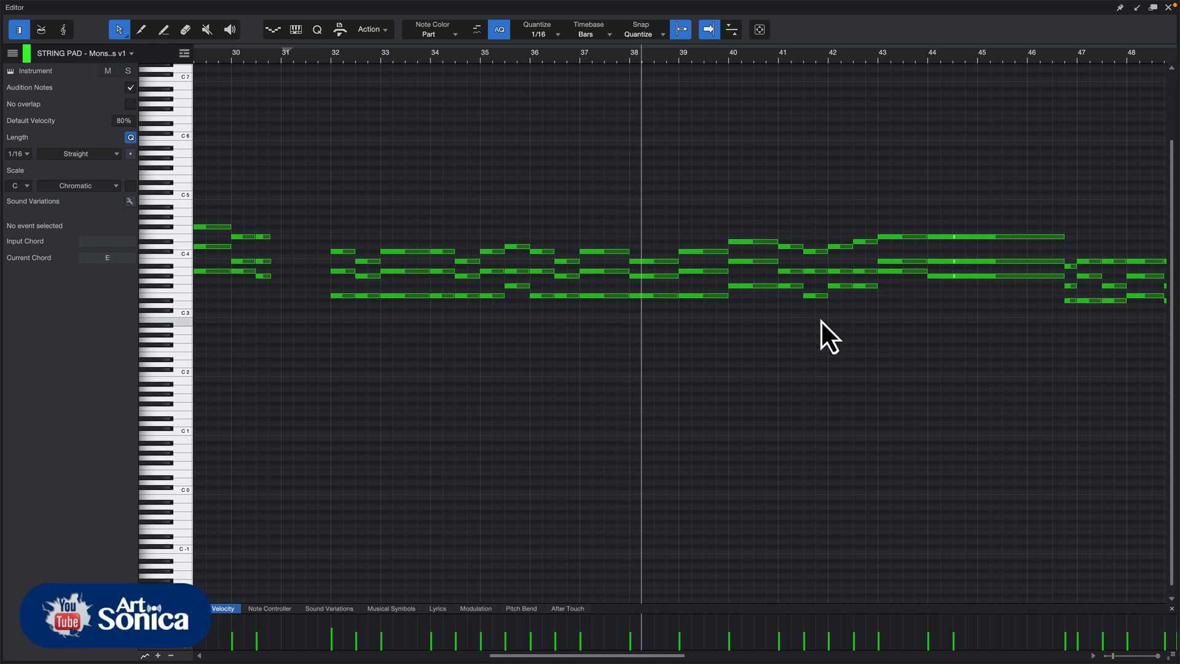
click(129, 72)
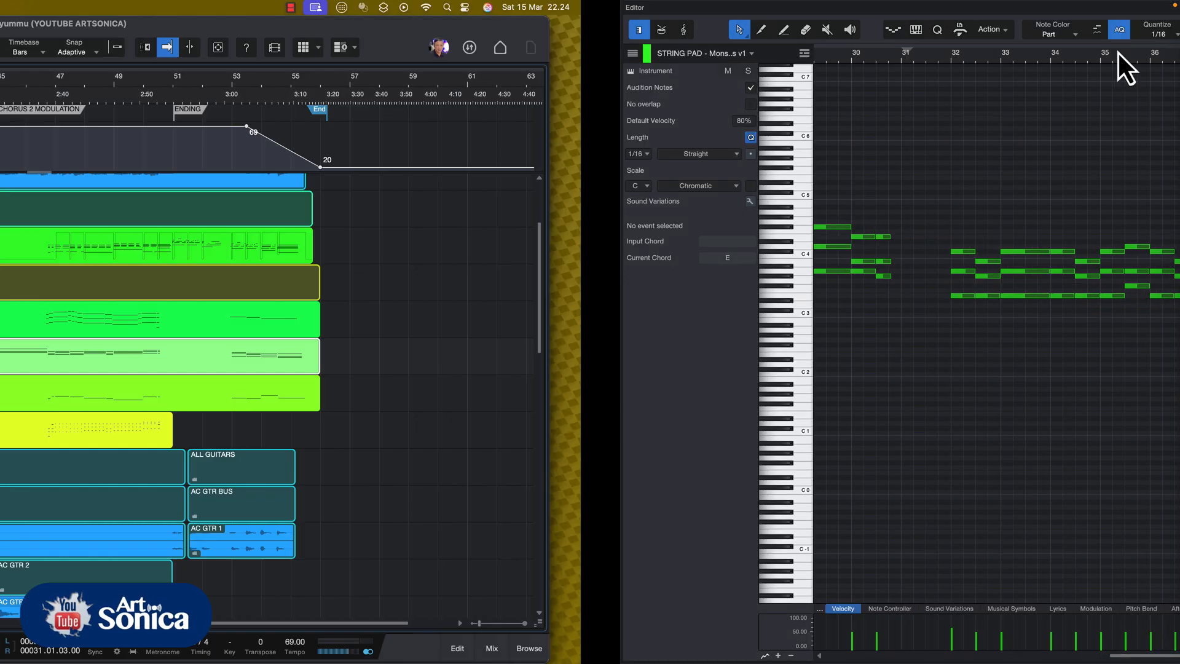
click(1168, 7)
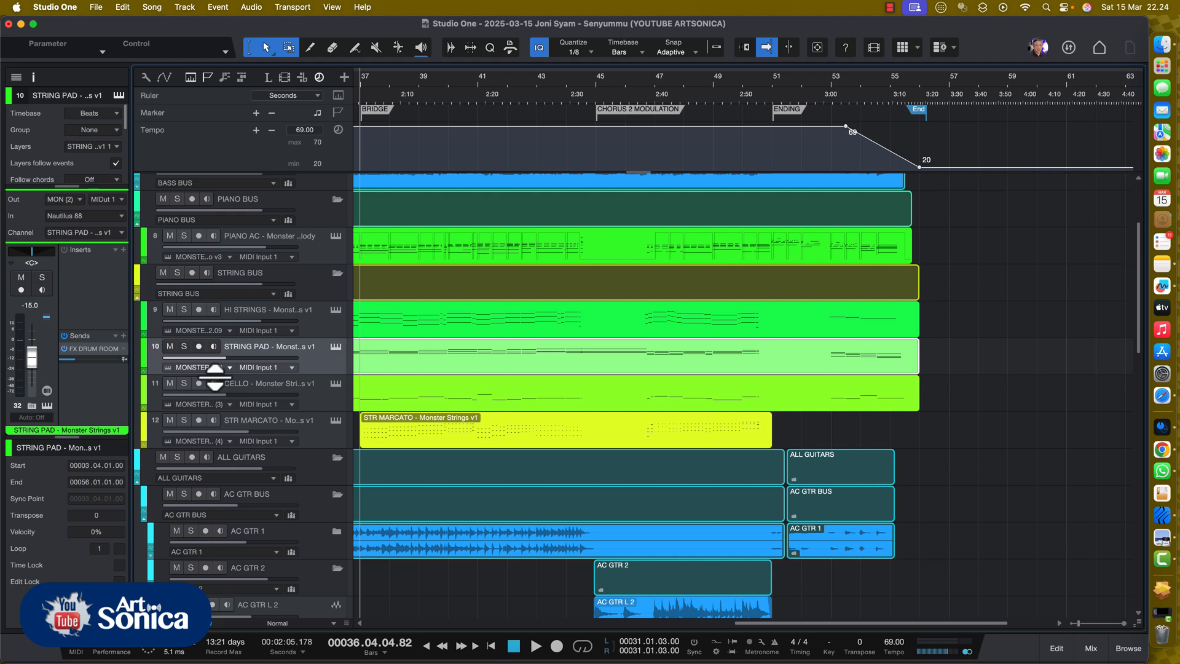
View the HI STRINGS instrument, and audition low and high notes in the STRING PAD's [ENS] 01 BIG LUSH STRINGS instrument.
click(335, 309)
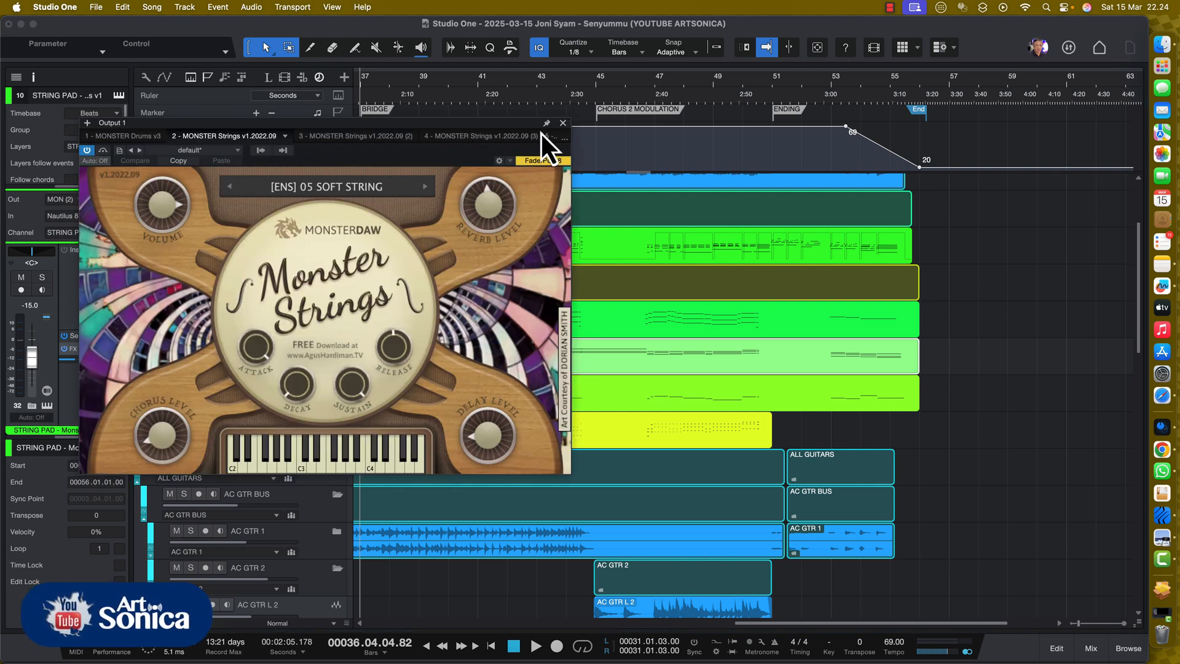
click(563, 126)
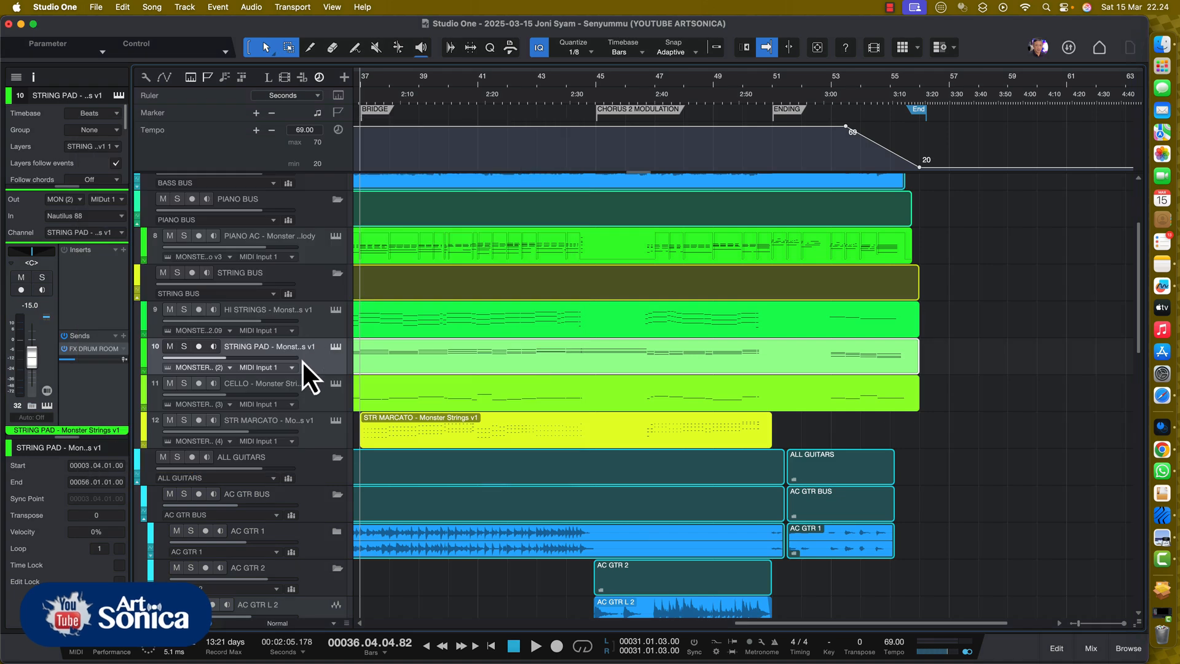
click(337, 346)
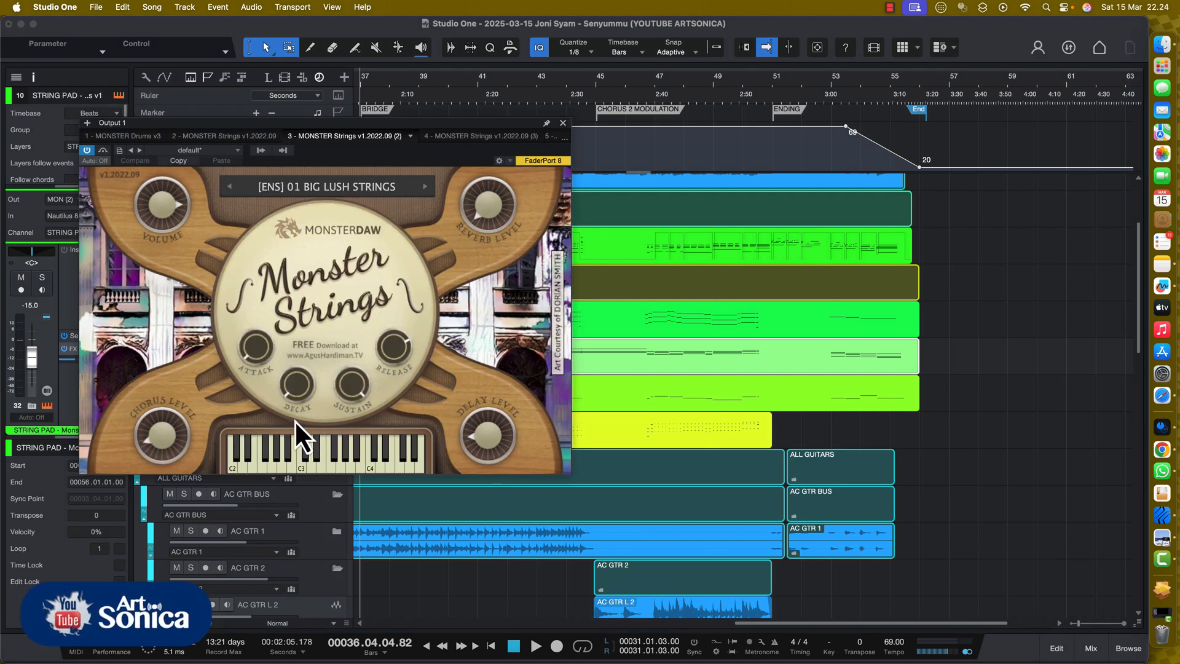
click(286, 472)
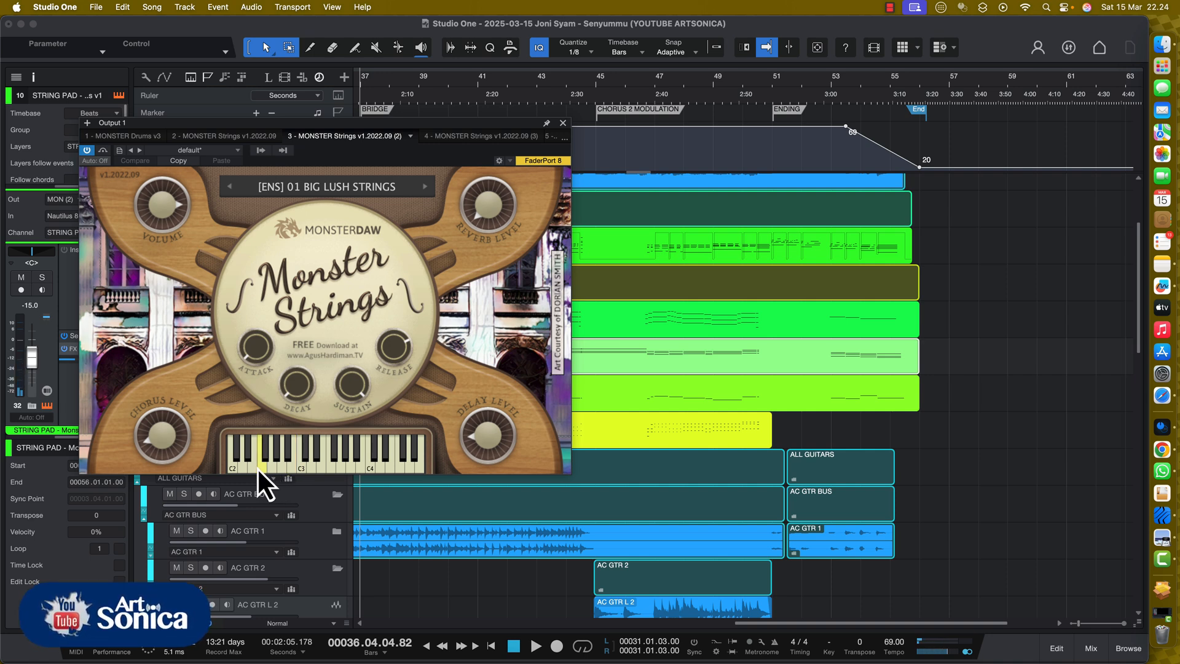
click(369, 453)
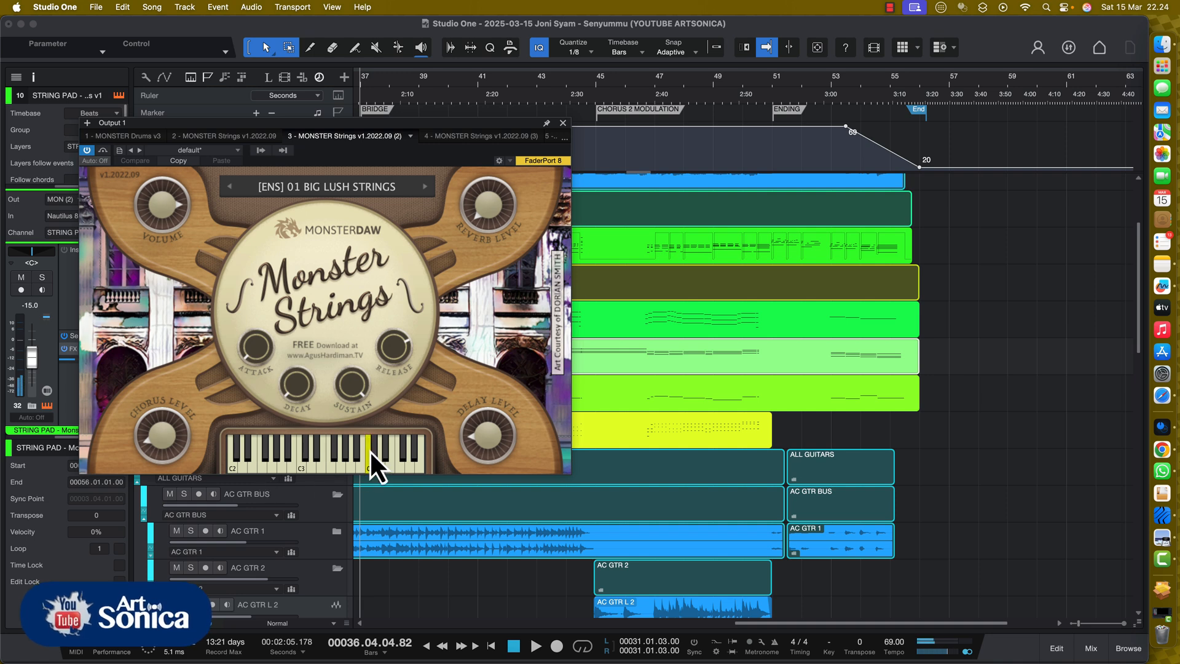
click(562, 125)
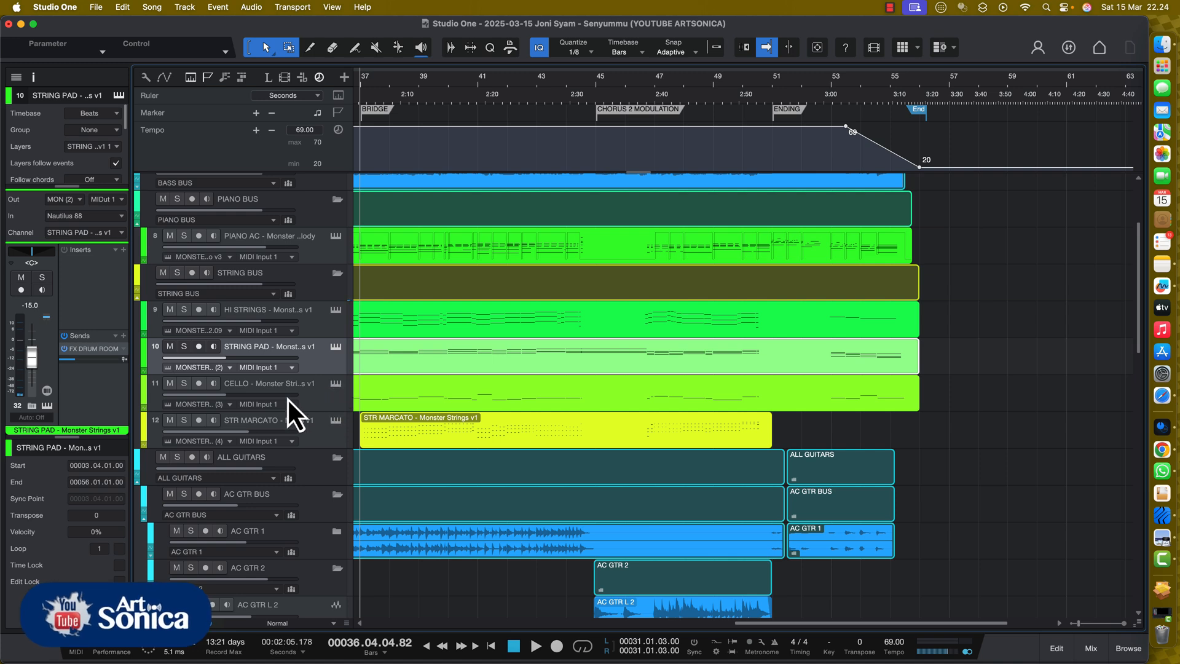
Solo the CELLO track and play it briefly from just before bar 37.
click(184, 383)
key(space)
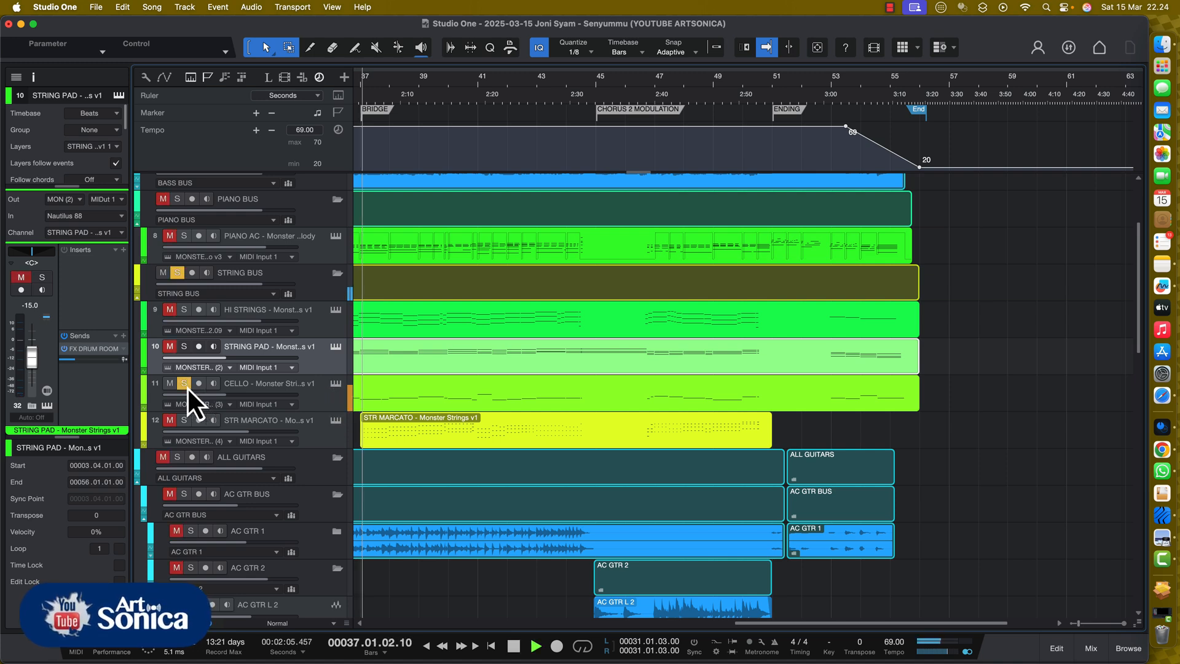
key(space)
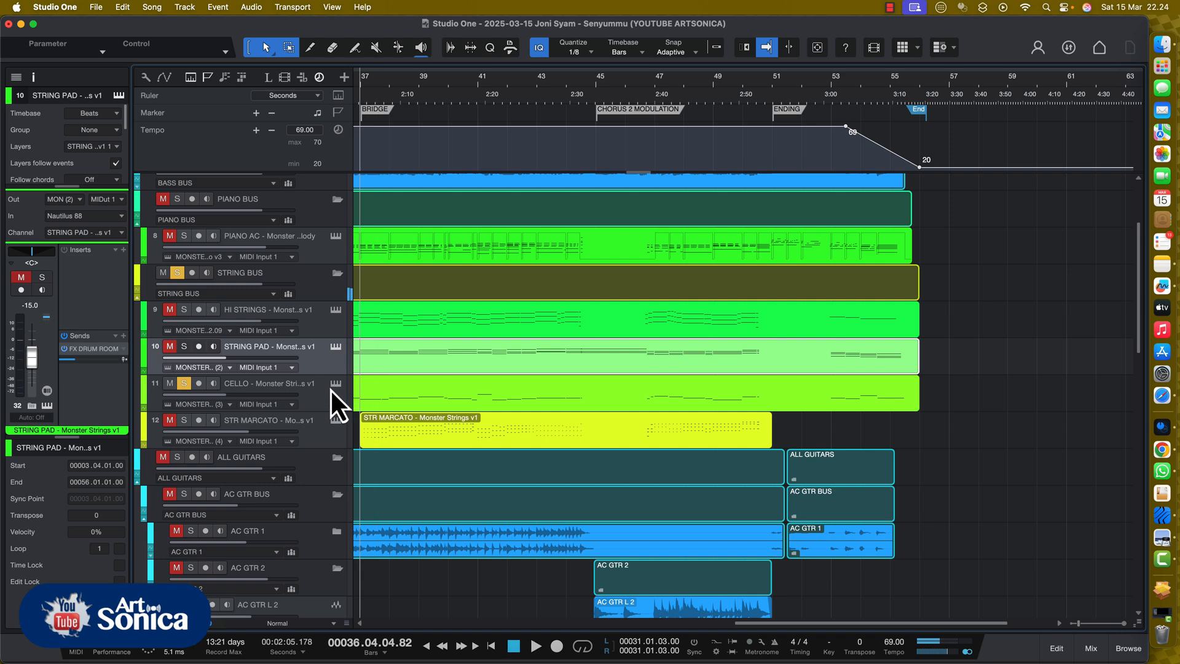
Inspect the preset list of the CELLO's Monster Strings instrument, keeping [ENS] 07 LEGATURIA STRINGS, and close the instrument.
click(336, 384)
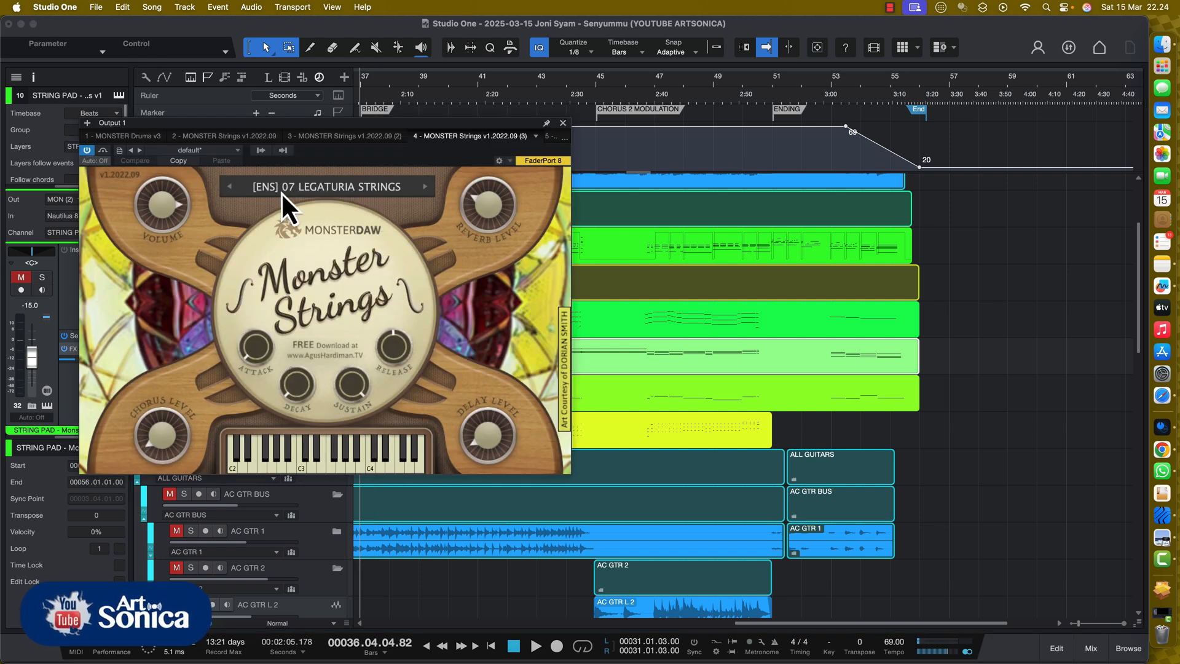
click(338, 187)
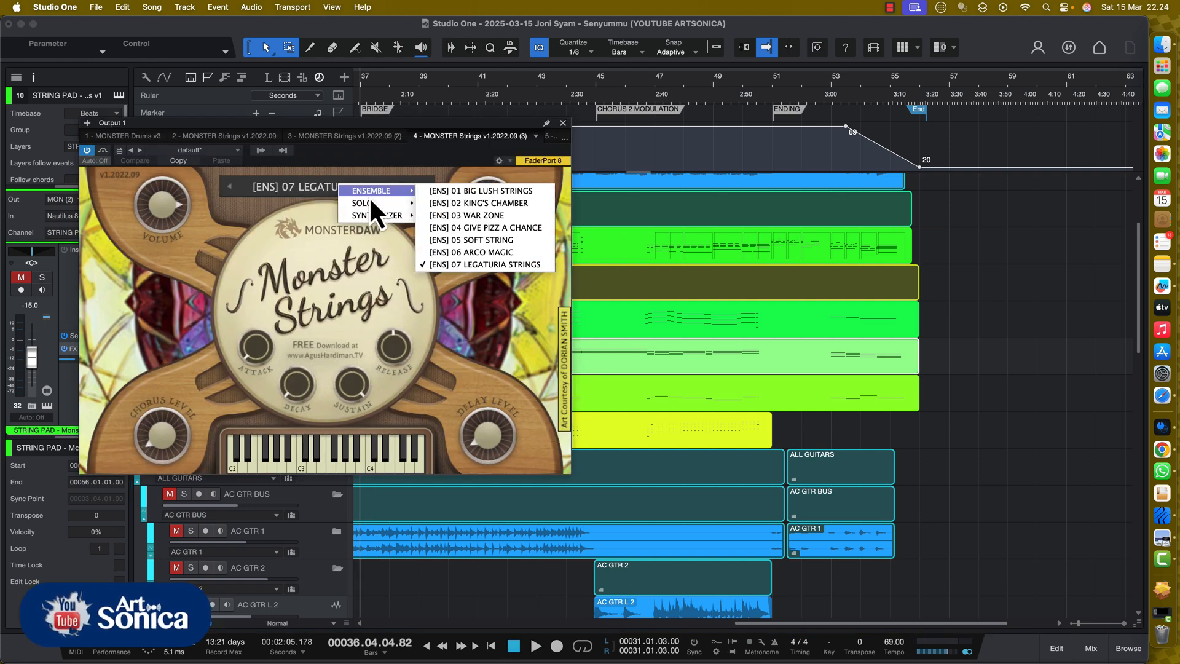
click(565, 123)
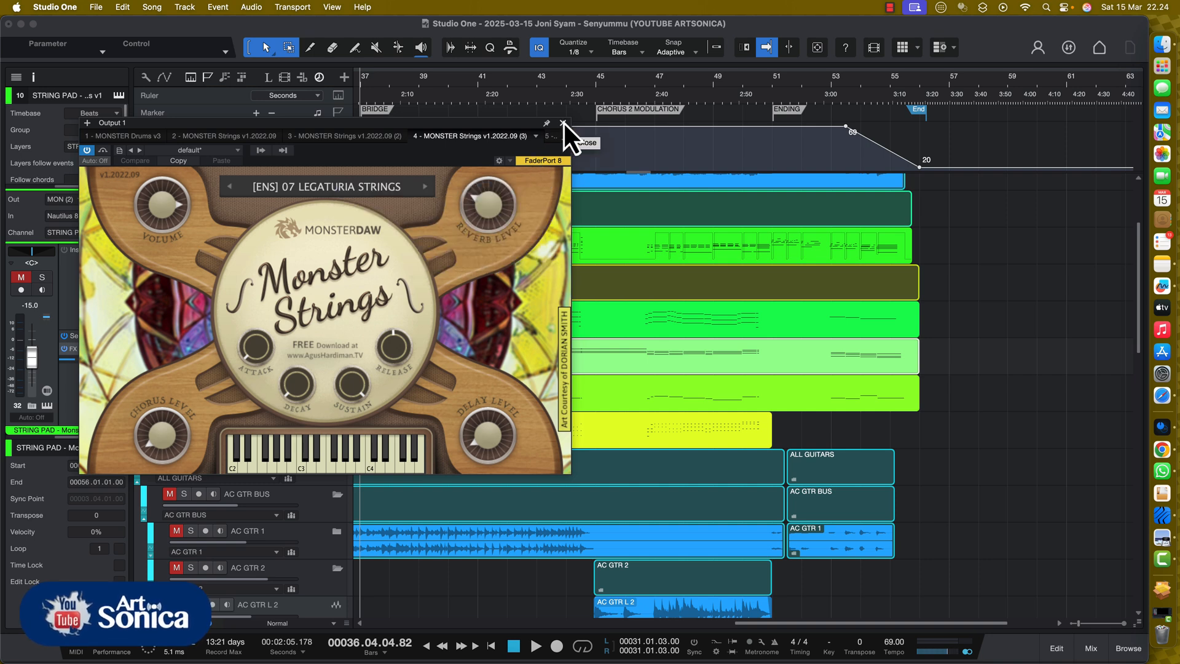
click(563, 122)
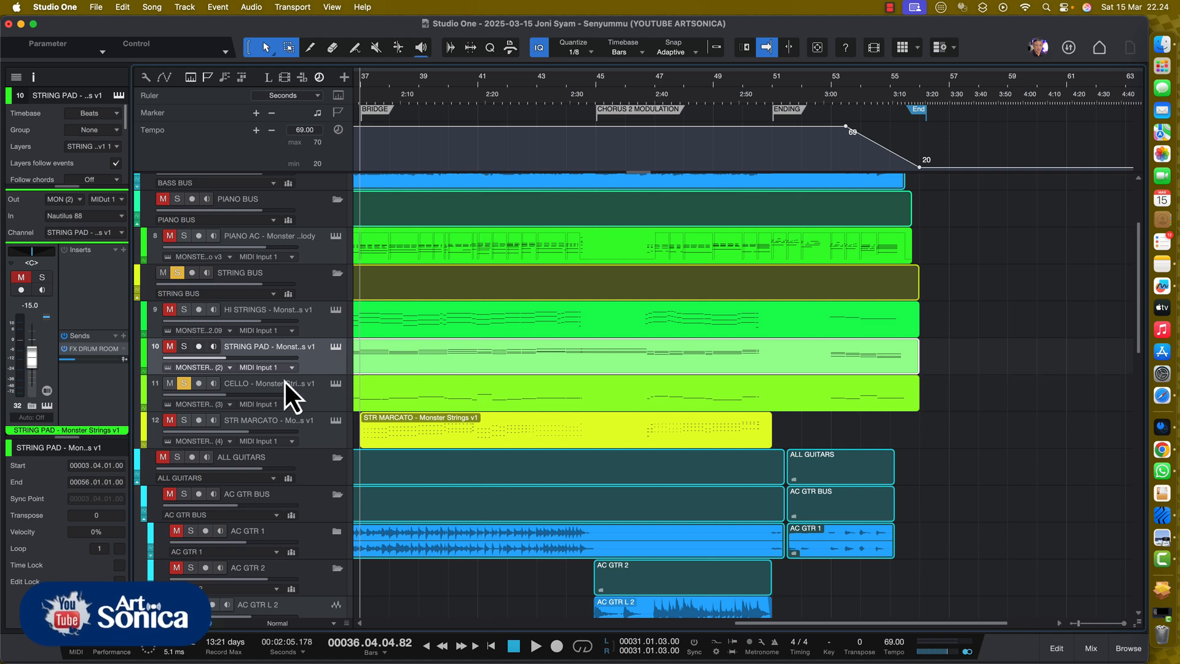
Open the CELLO part in the note editor and play it soloed from just before bar 32 to past bar 33.
double_click(374, 400)
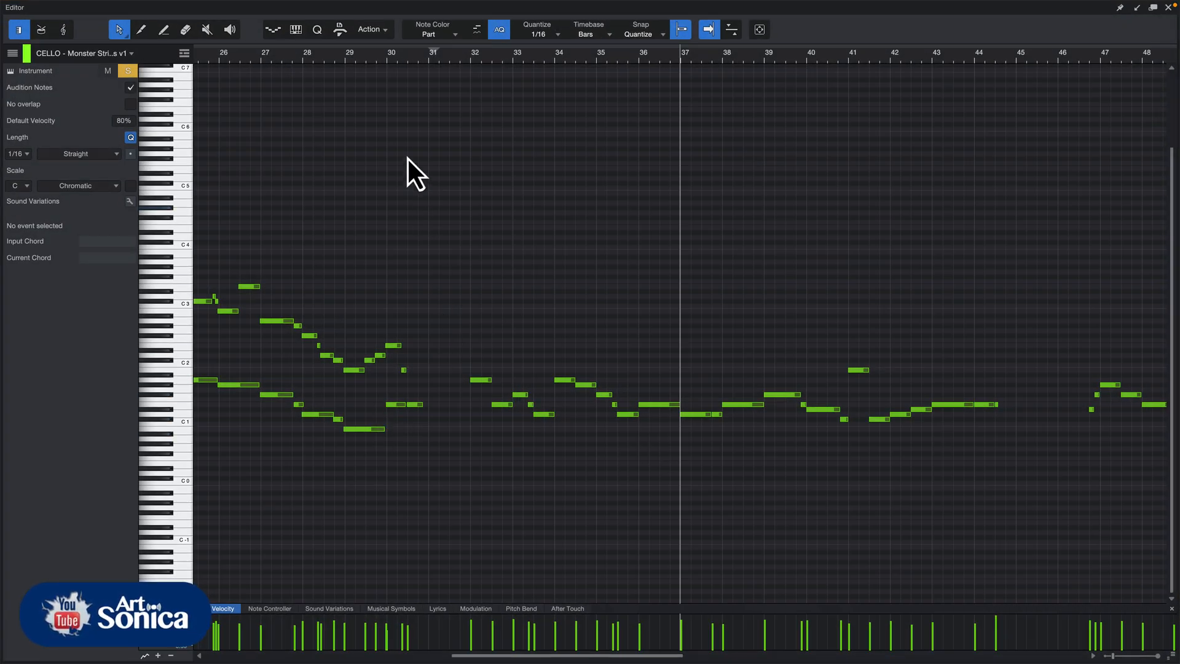
click(466, 62)
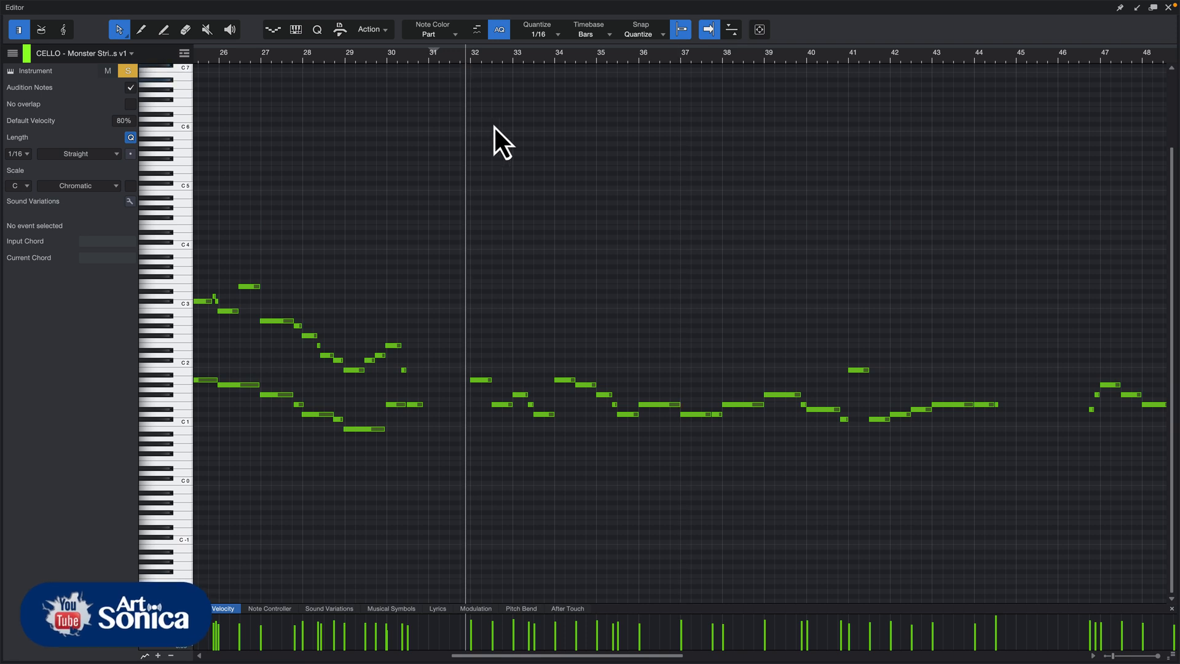
key(space)
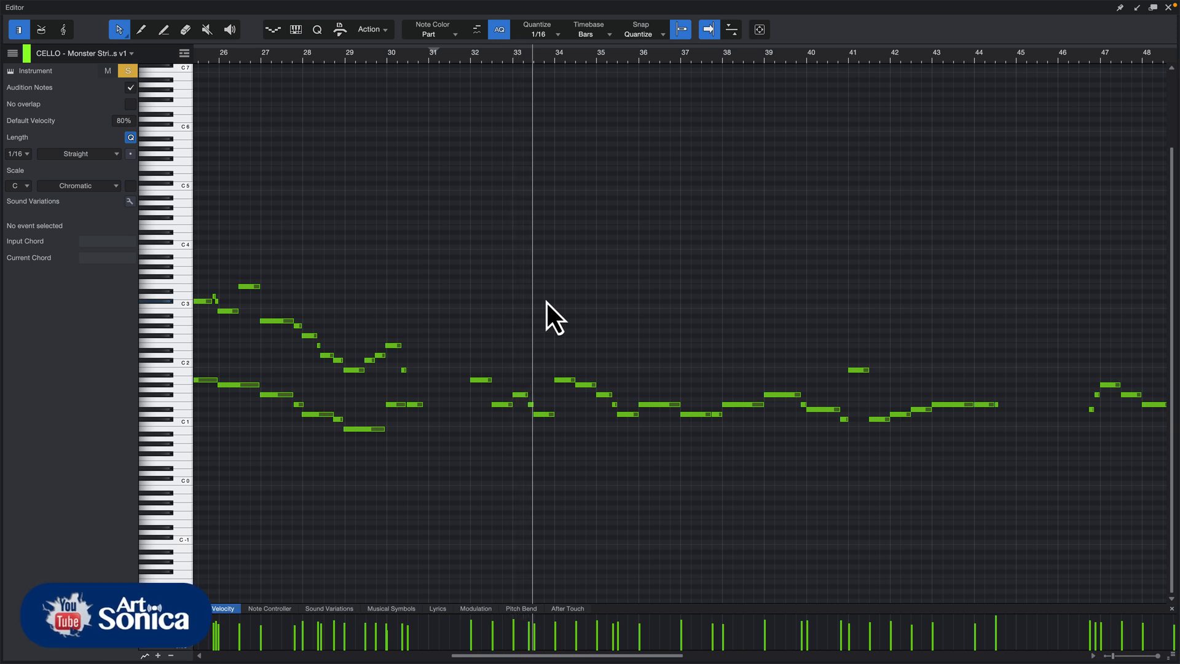
key(space)
Play the soloed CELLO part's earlier two-voice passage through to bar 28, and stop playback.
click(199, 54)
key(space)
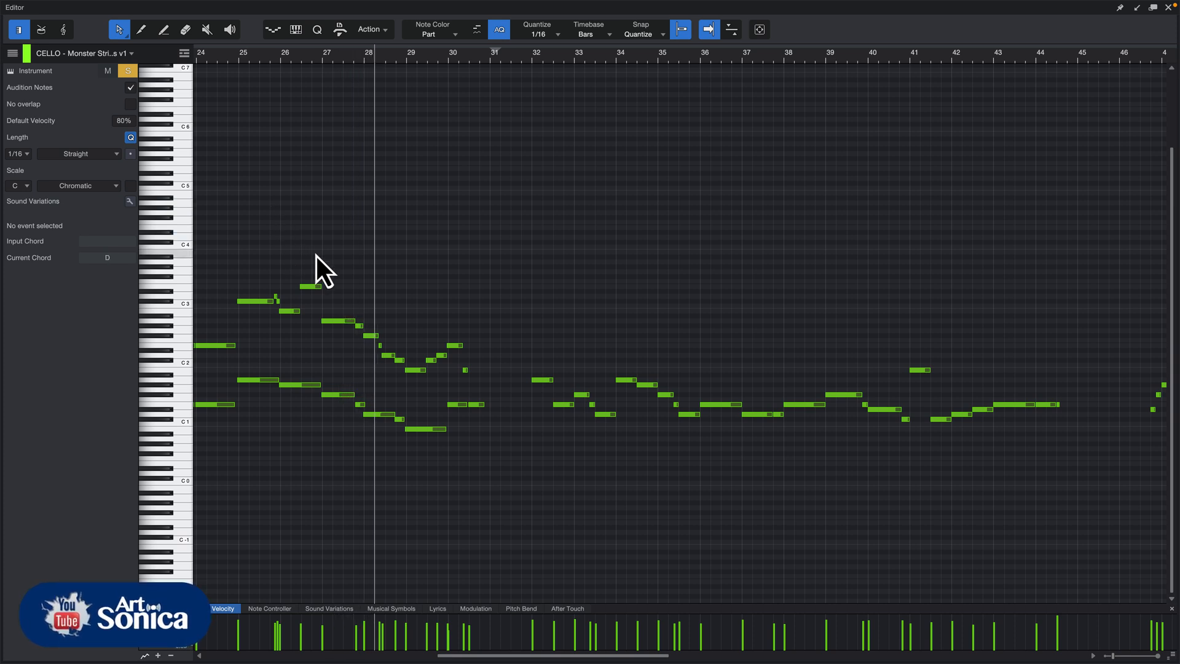
key(space)
Play the CELLO part from just before bar 25 to bar 32, alternating between soloed and in the mix.
click(228, 60)
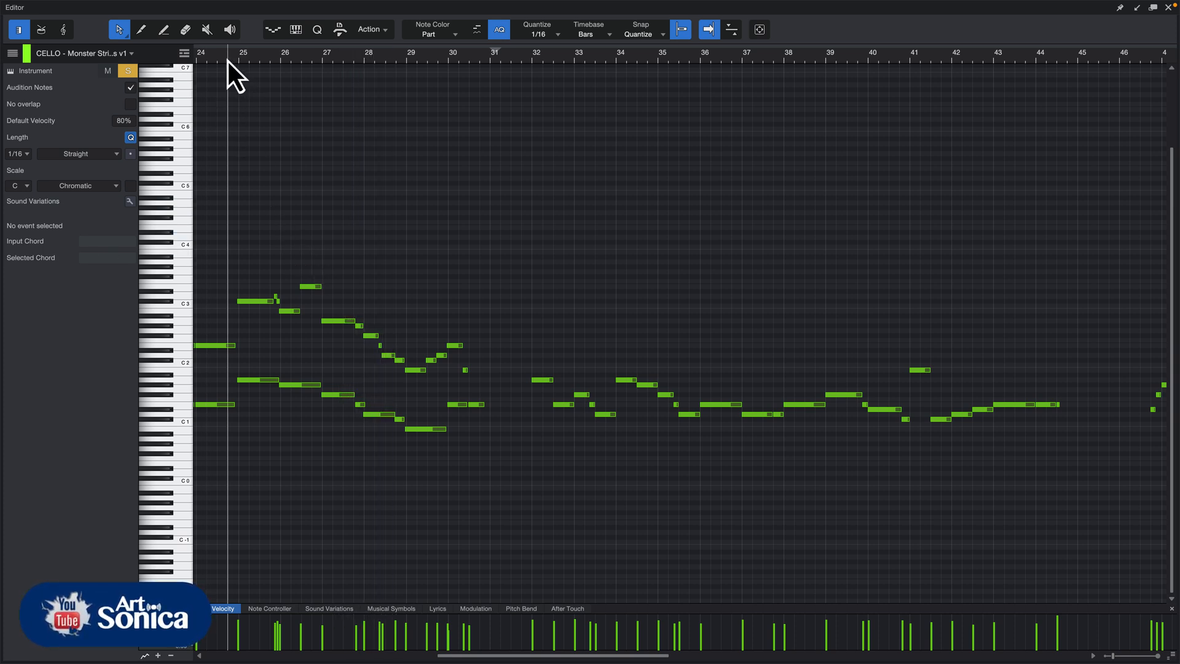
click(128, 71)
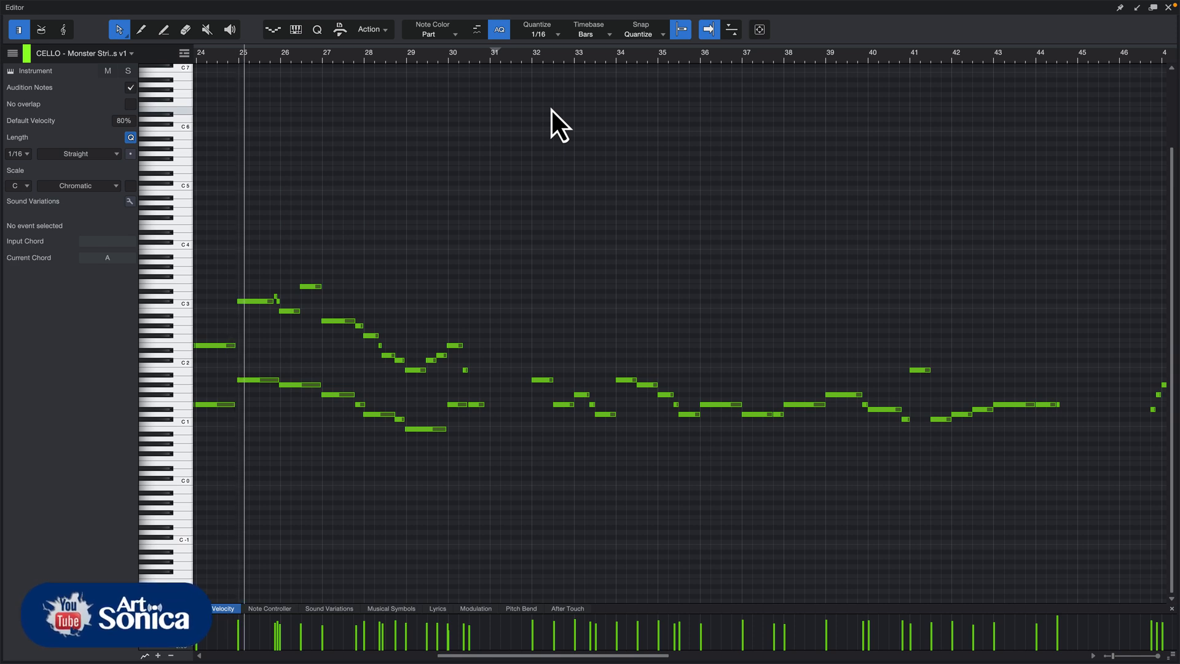
click(127, 71)
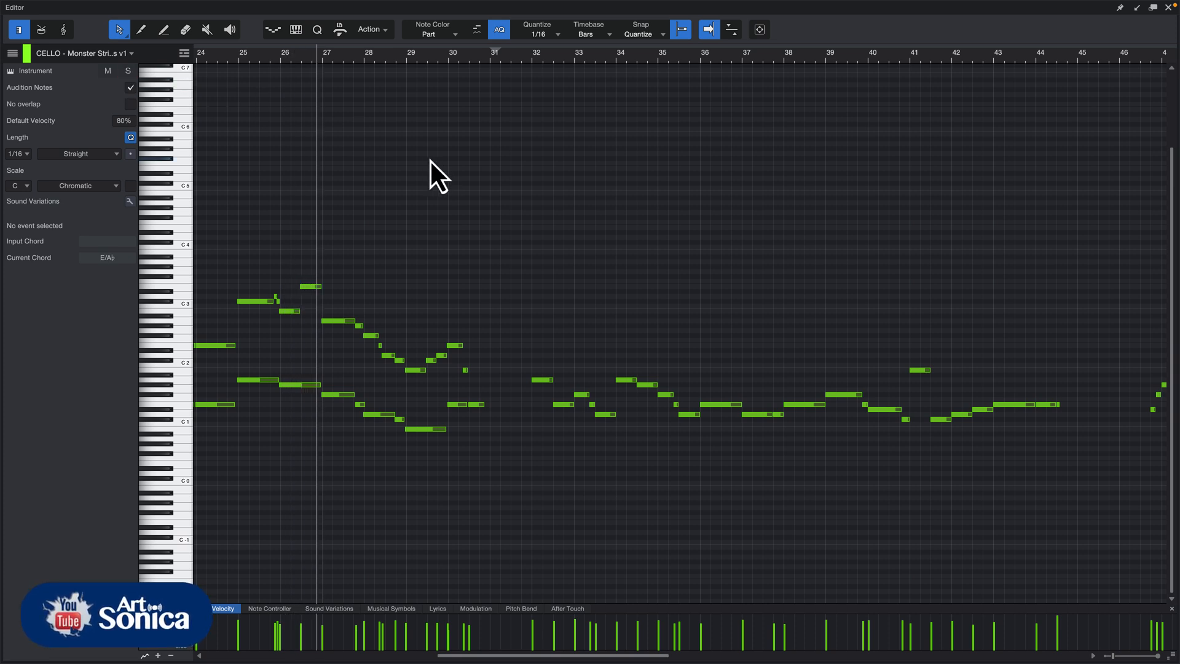
click(128, 67)
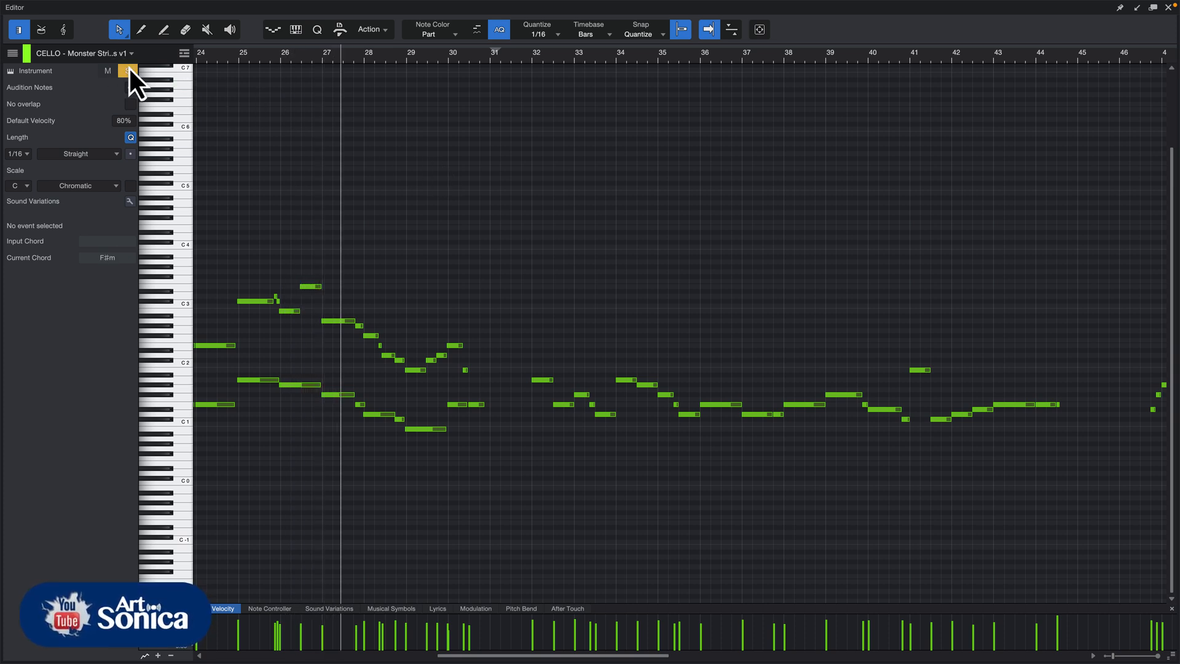
click(128, 69)
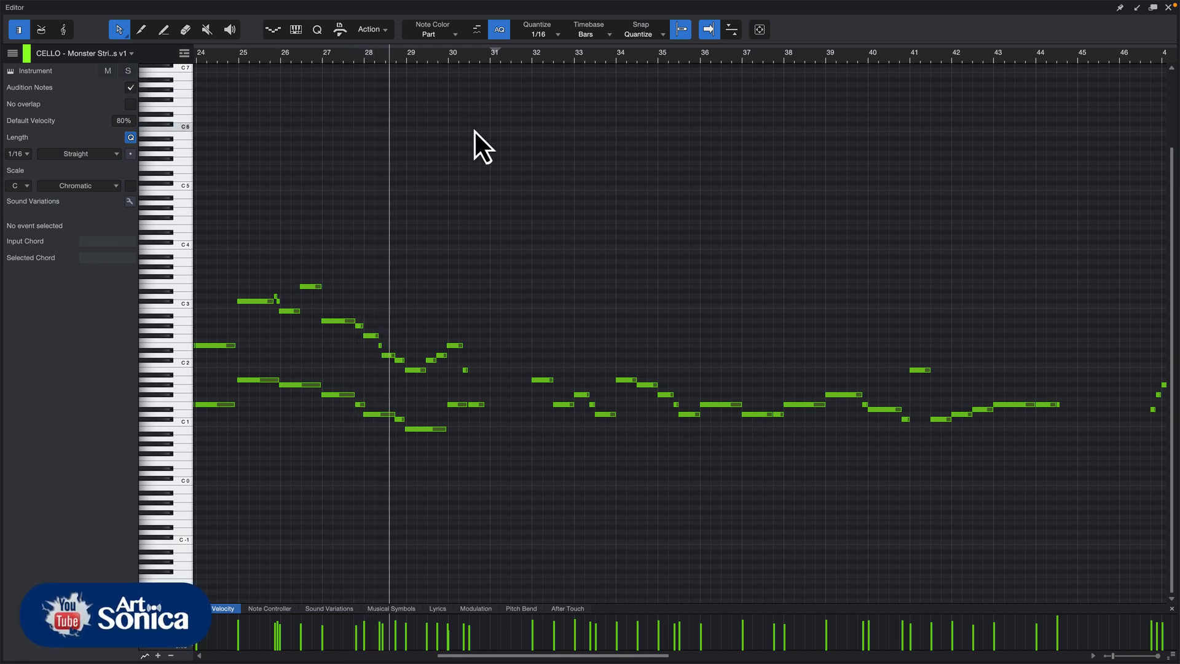
click(128, 71)
click(128, 71)
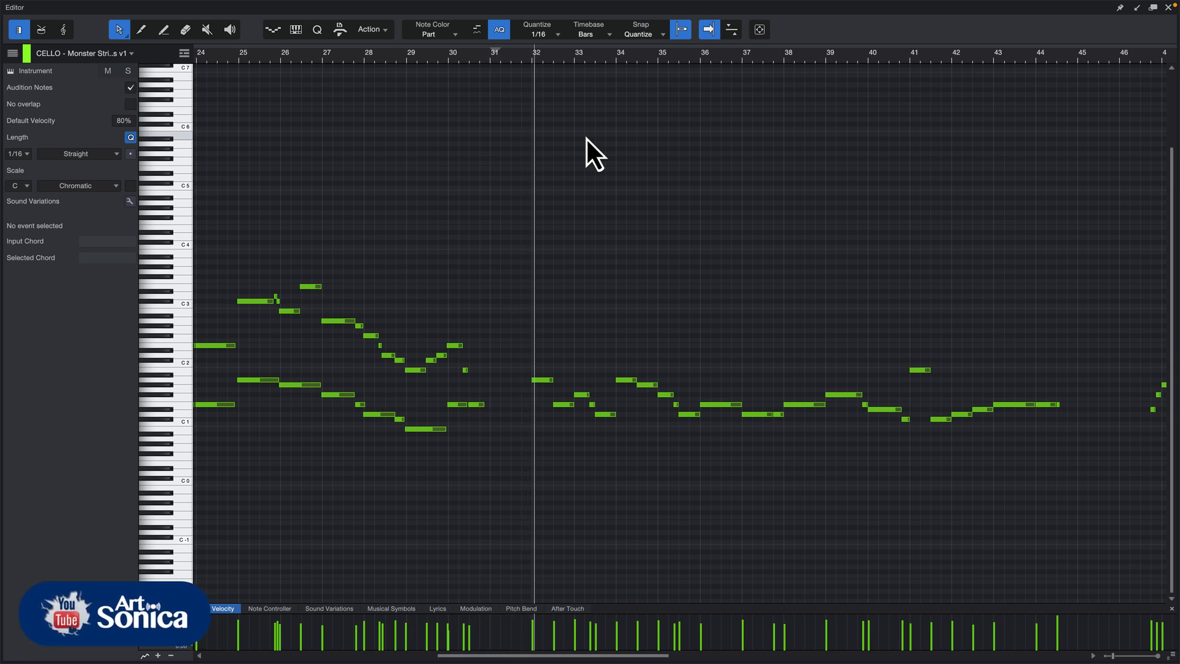
Play the CELLO part's ending passage from just before bar 53, switching between soloed and in the mix, and close the note editor.
key(w)
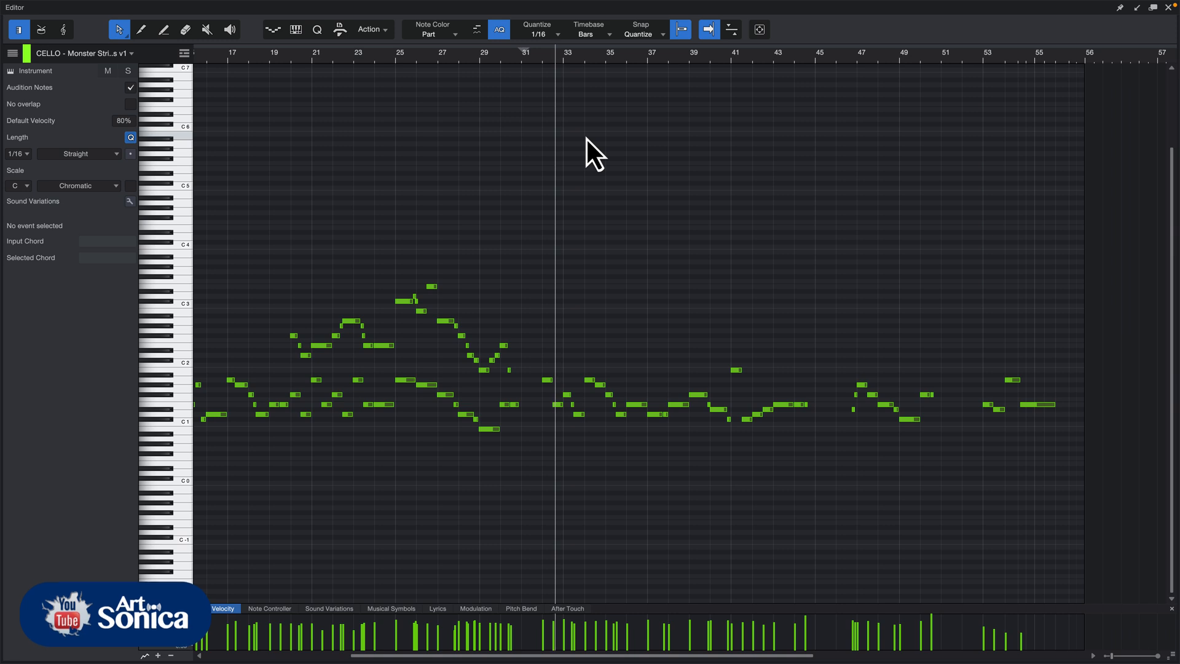
key(space)
click(985, 55)
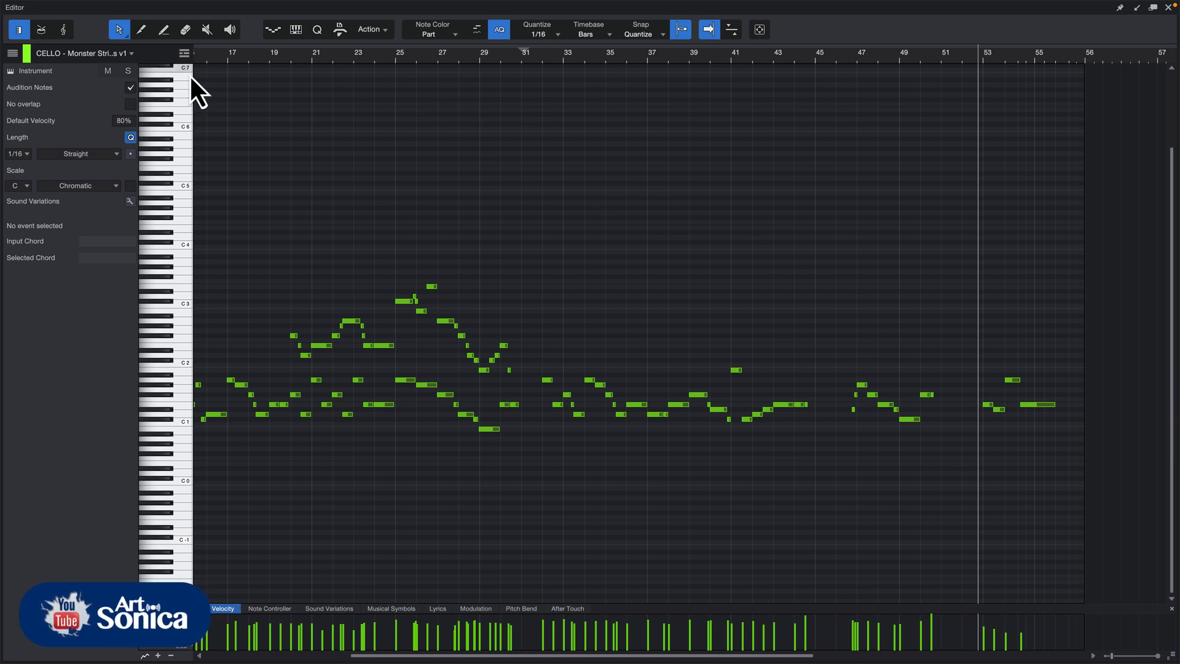
click(127, 71)
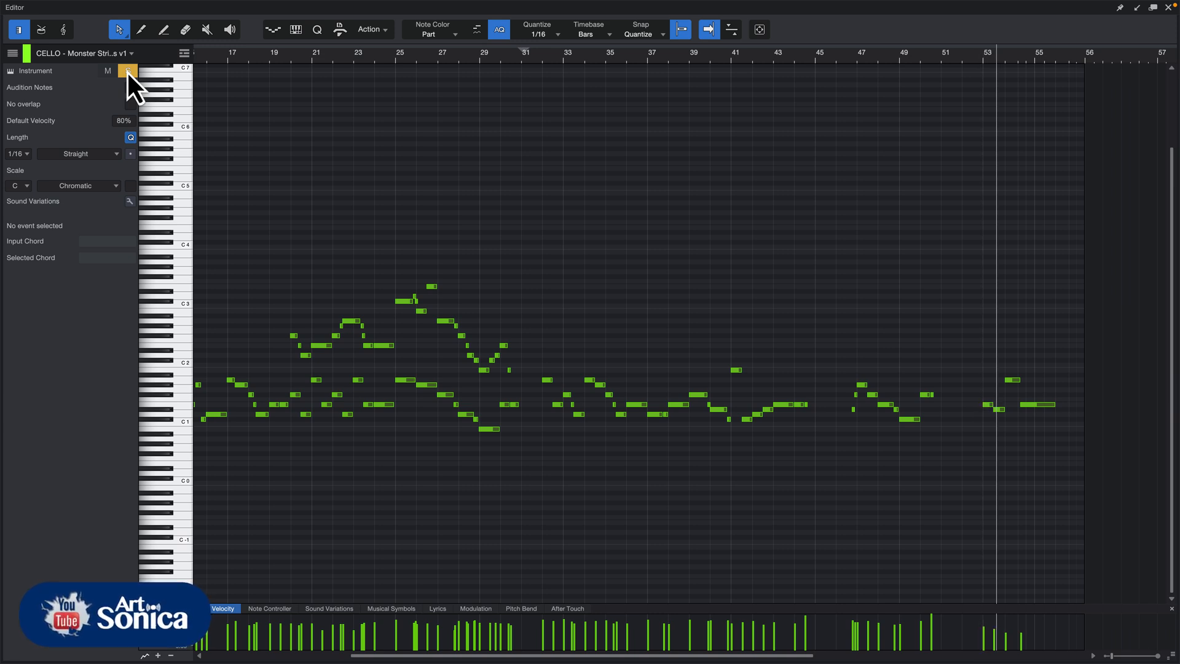
click(128, 71)
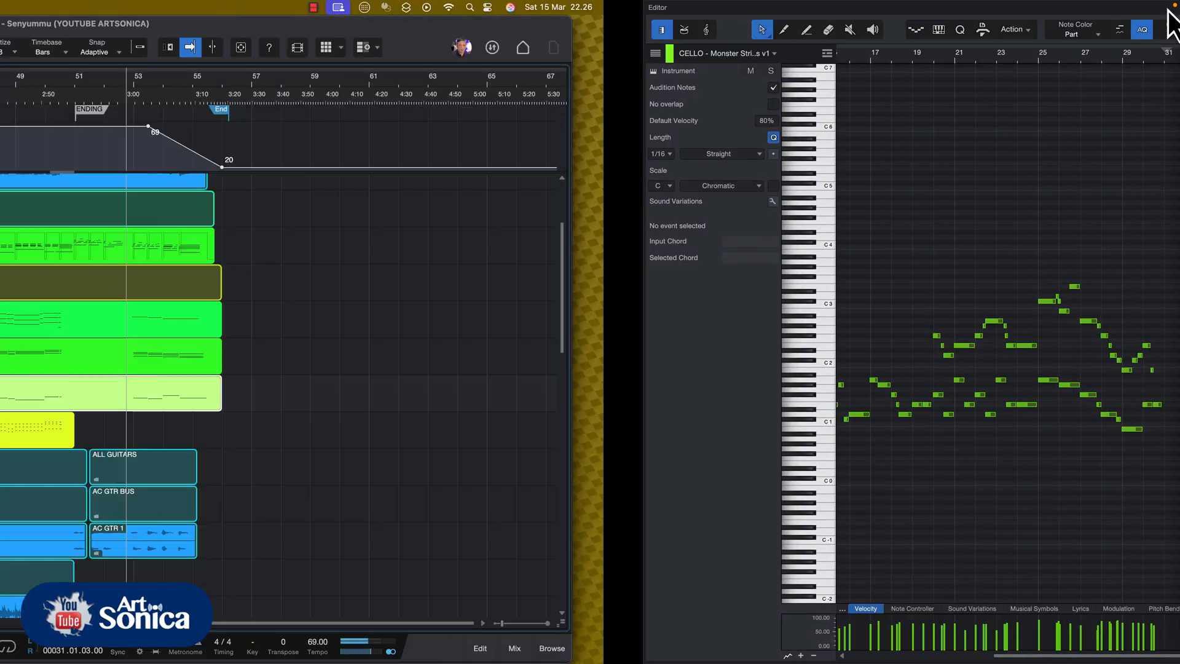
click(1168, 7)
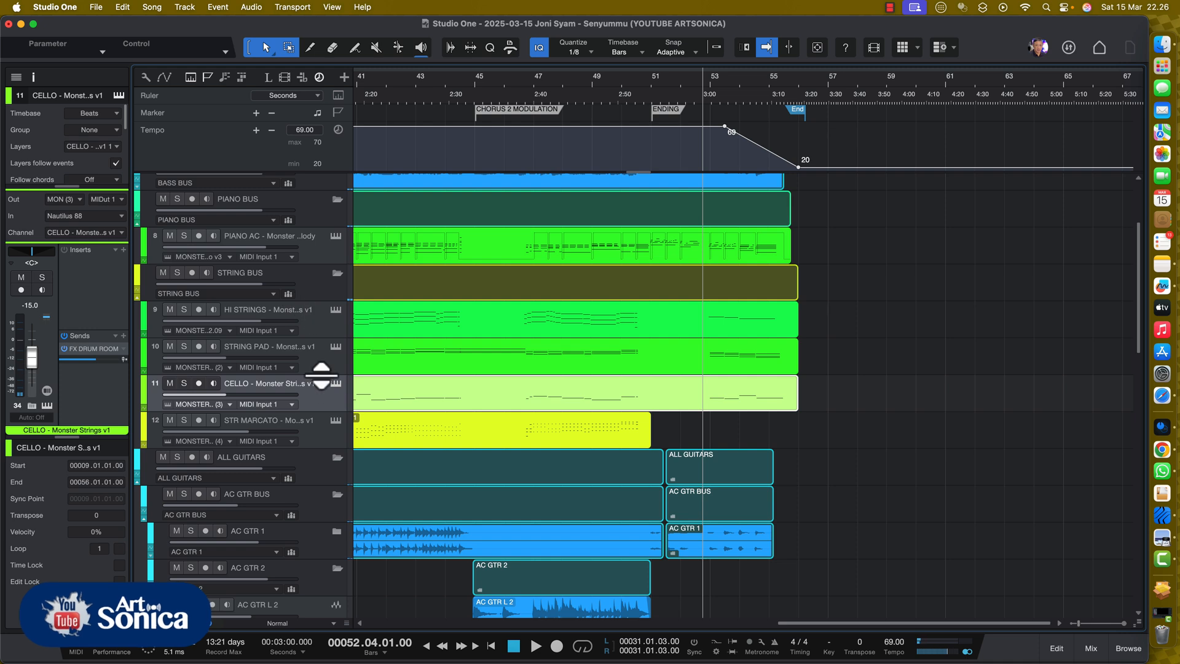
Select the HI STRINGS, STRING PAD and CELLO tracks in turn to review the string layers.
click(326, 326)
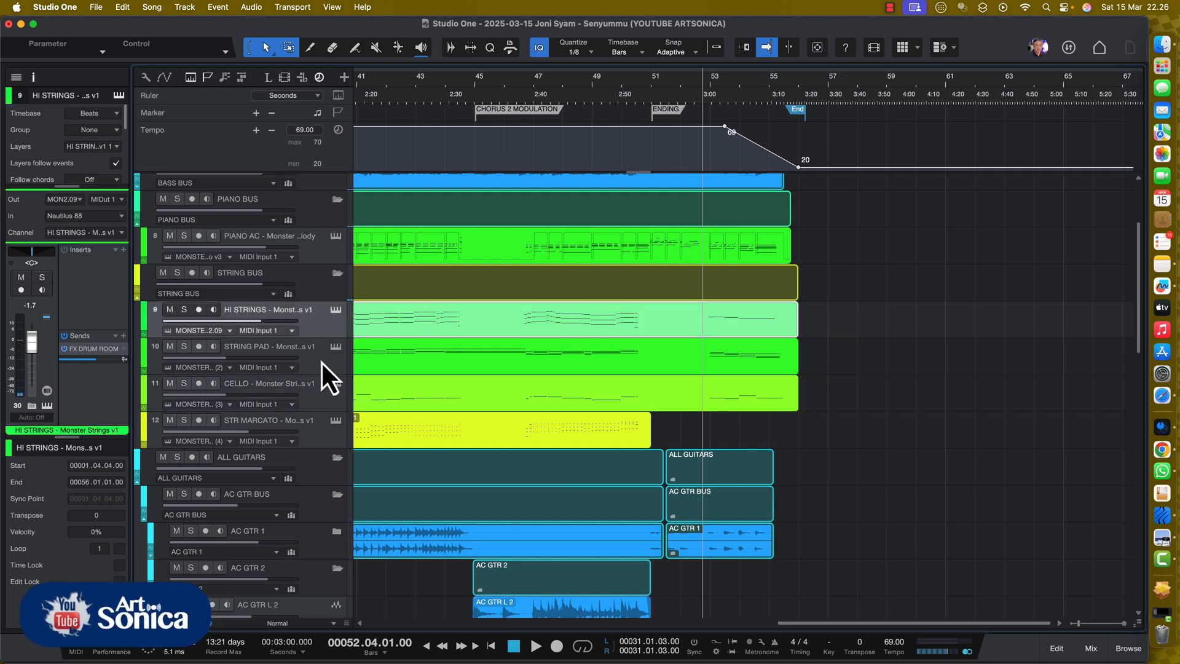
click(321, 366)
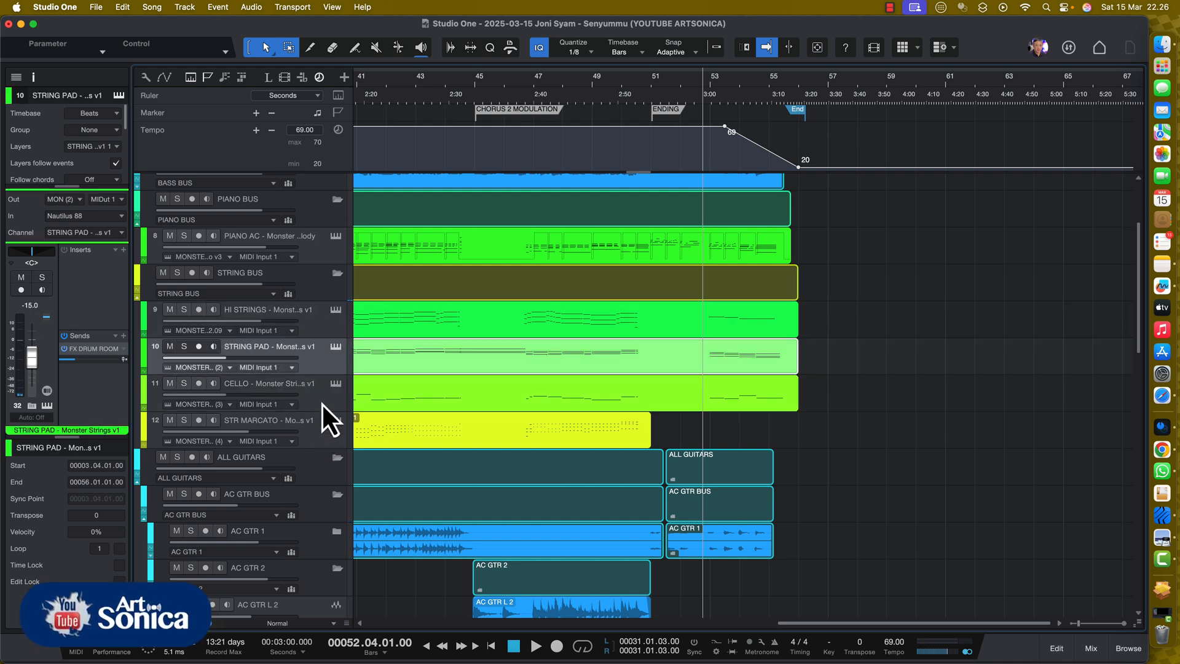
click(323, 397)
click(320, 363)
click(314, 407)
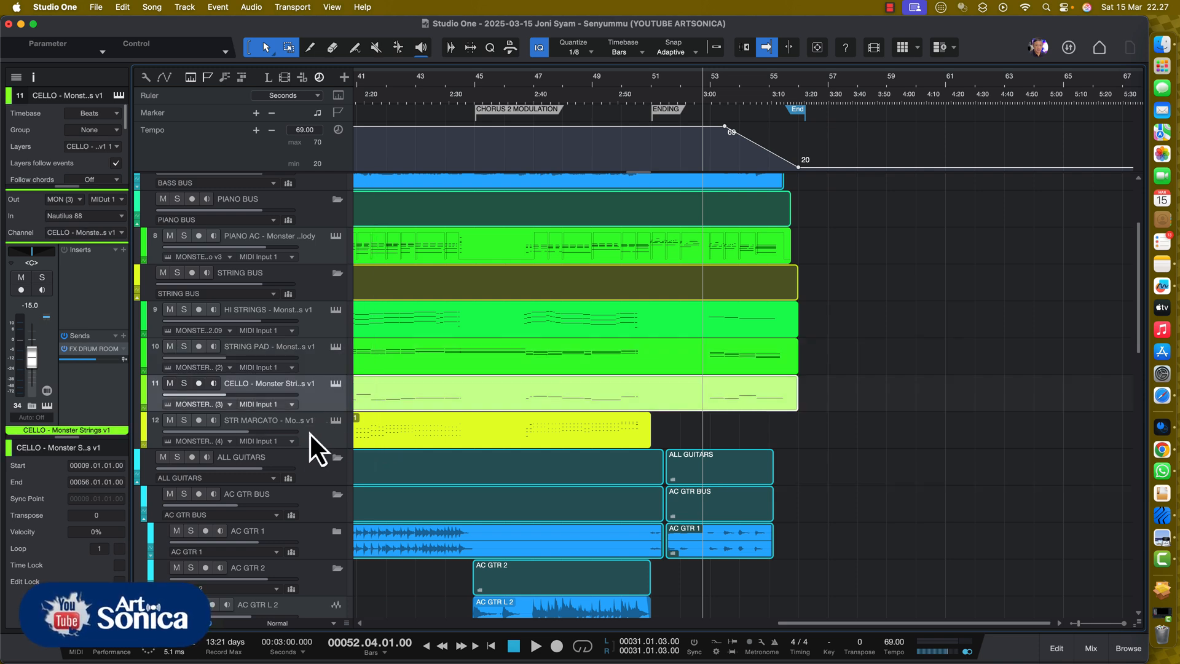
Solo the STR MARCATO track and play it briefly from bar 36, just before the BRIDGE.
click(311, 434)
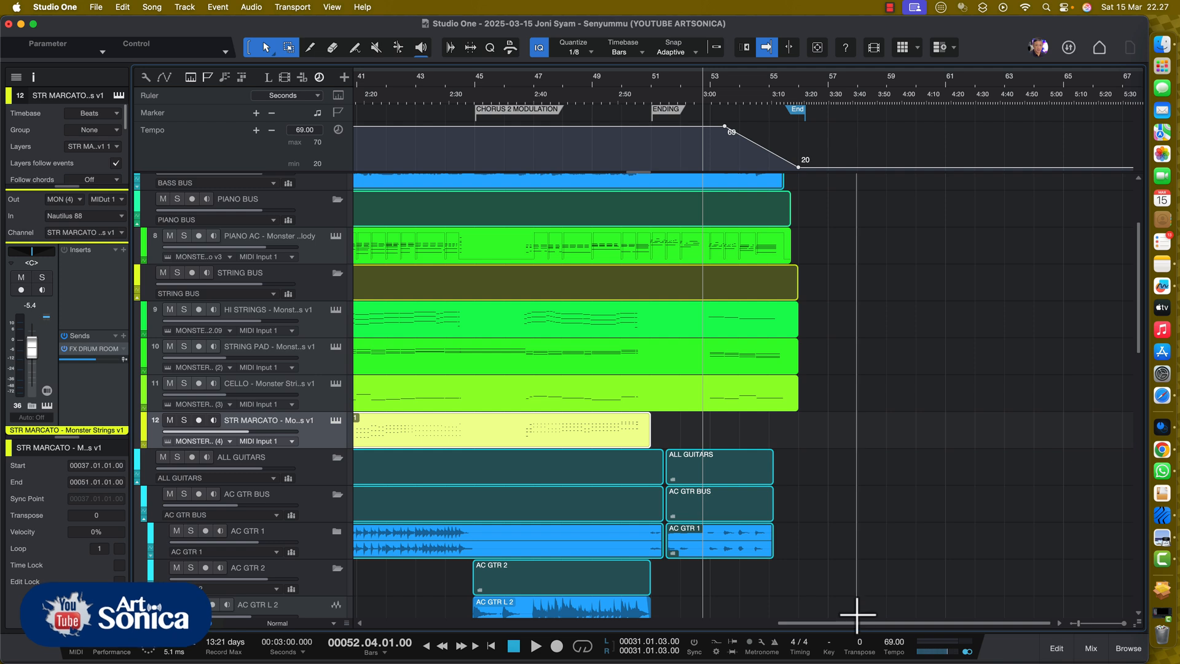
drag(857, 624, 778, 620)
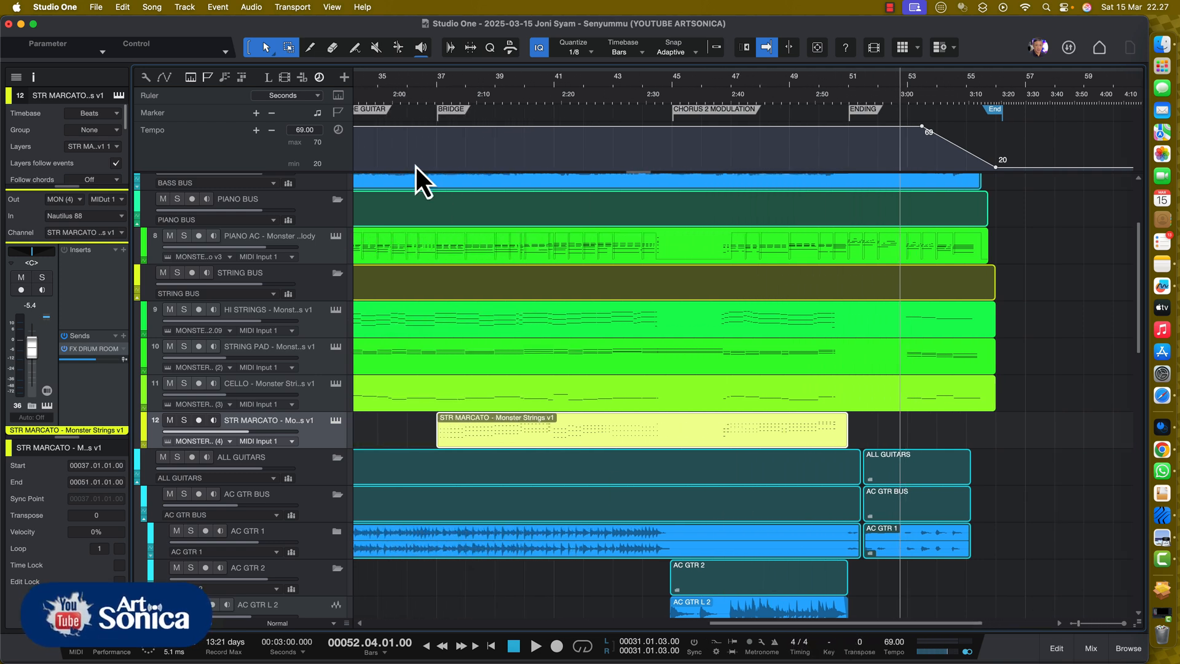
click(409, 90)
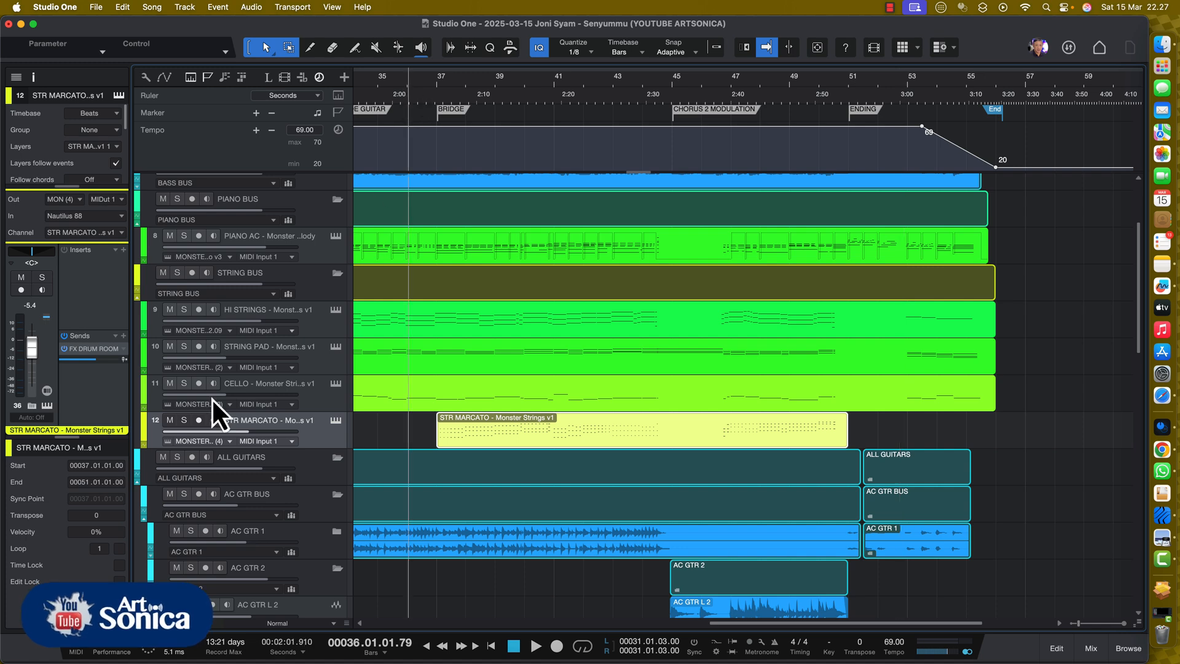
click(185, 421)
key(space)
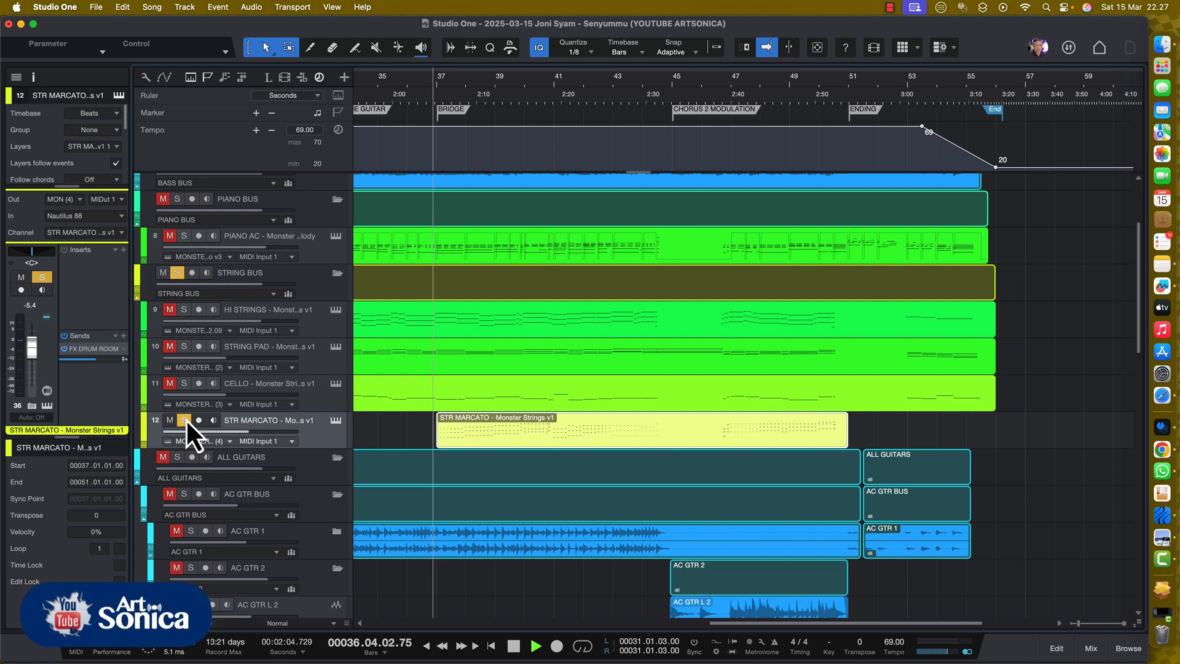
key(space)
Inspect the ensemble presets of STR MARCATO's Monster Strings instrument, keeping [ENS] 03 WAR ZONE, and close the instrument.
click(336, 421)
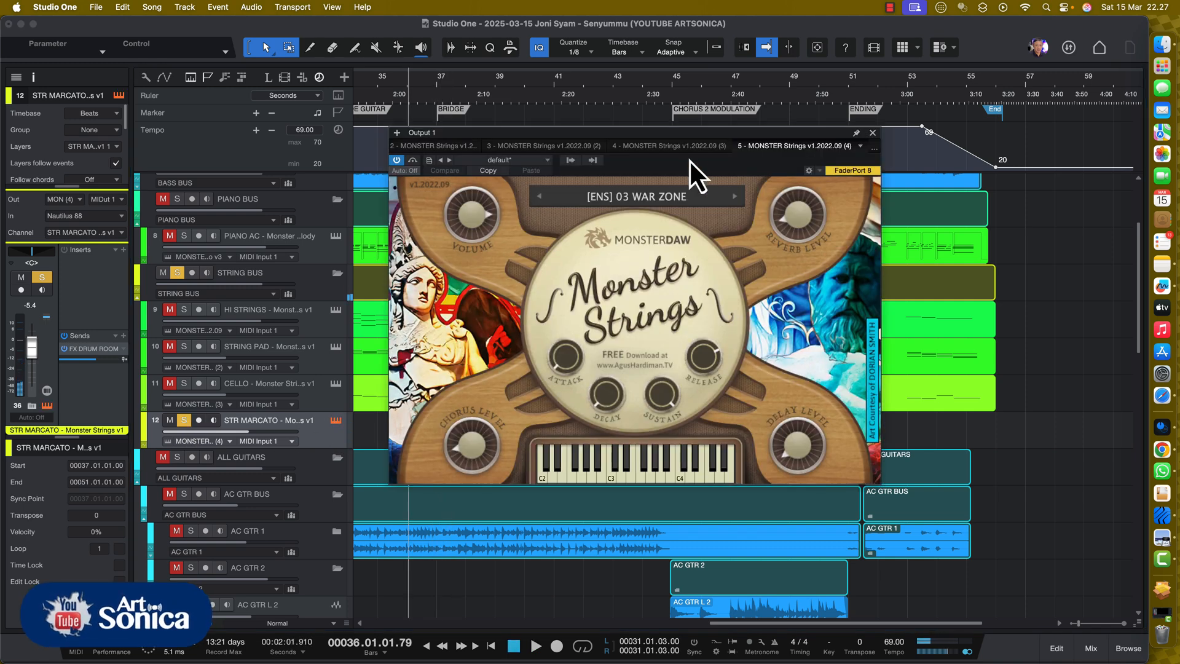
click(673, 191)
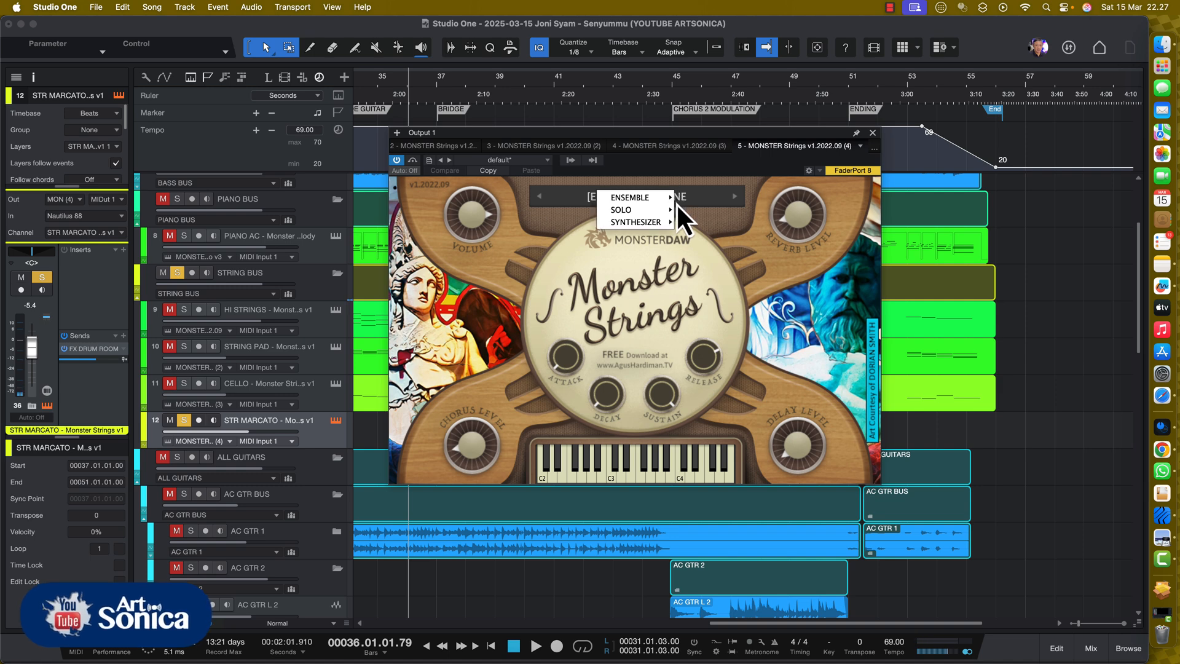
mouse_move(670, 200)
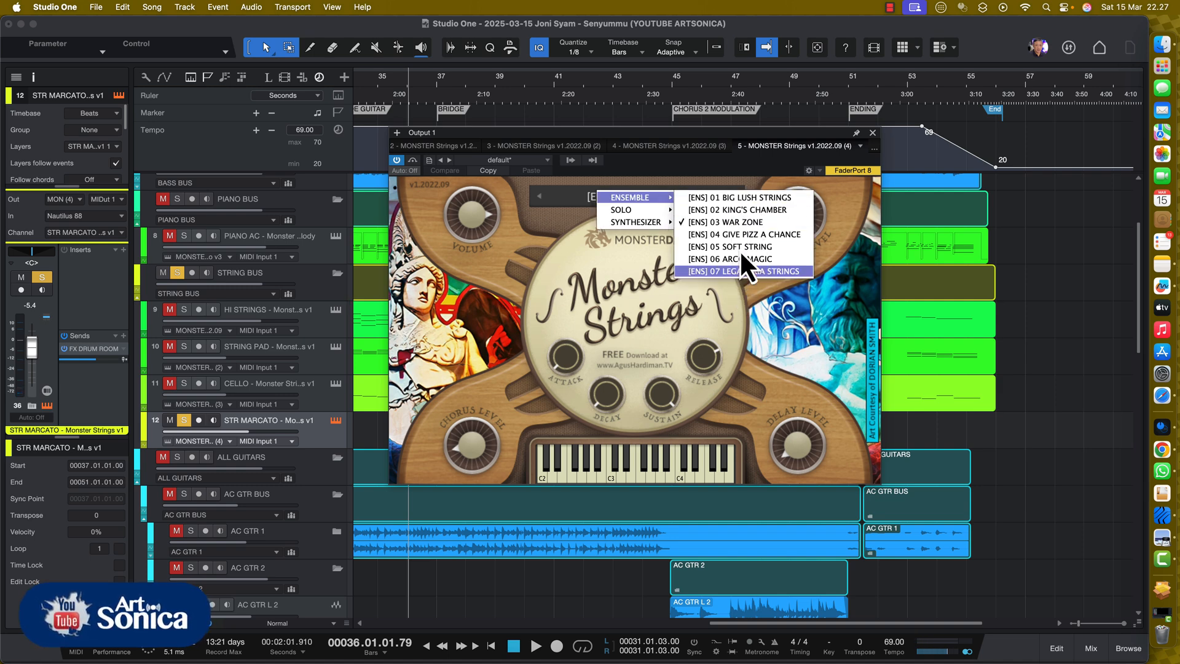
click(872, 132)
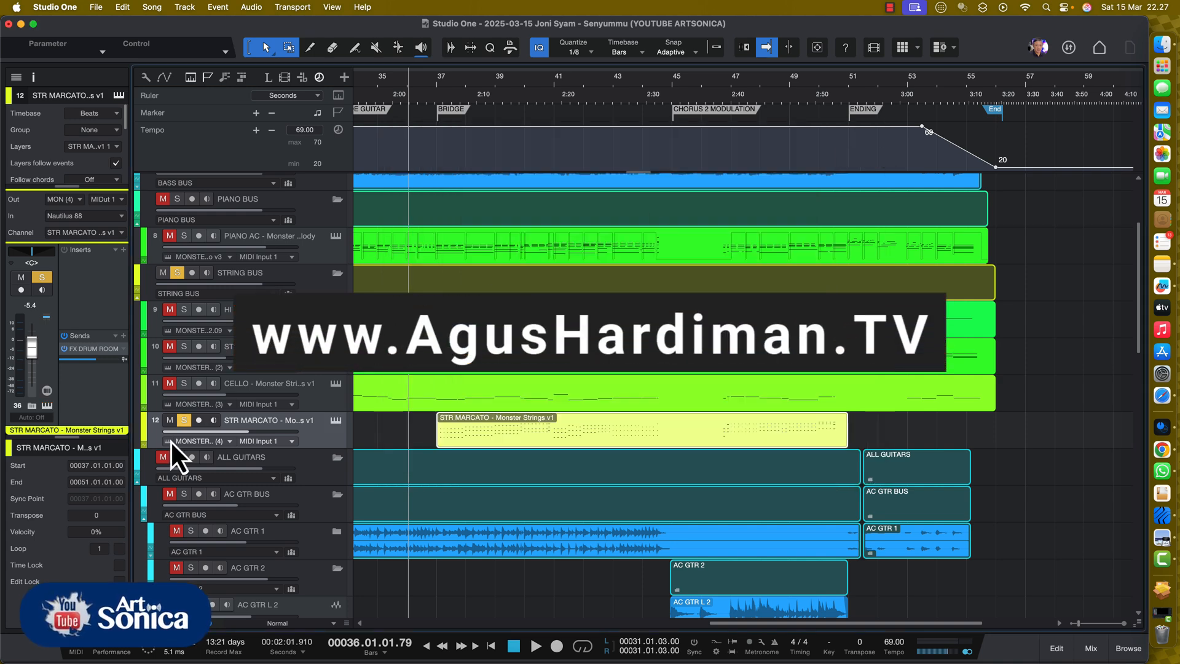
Play the soloed STR MARCATO part from just before bar 37 to past bar 40 in the note editor, and close the editor.
click(430, 83)
key(space)
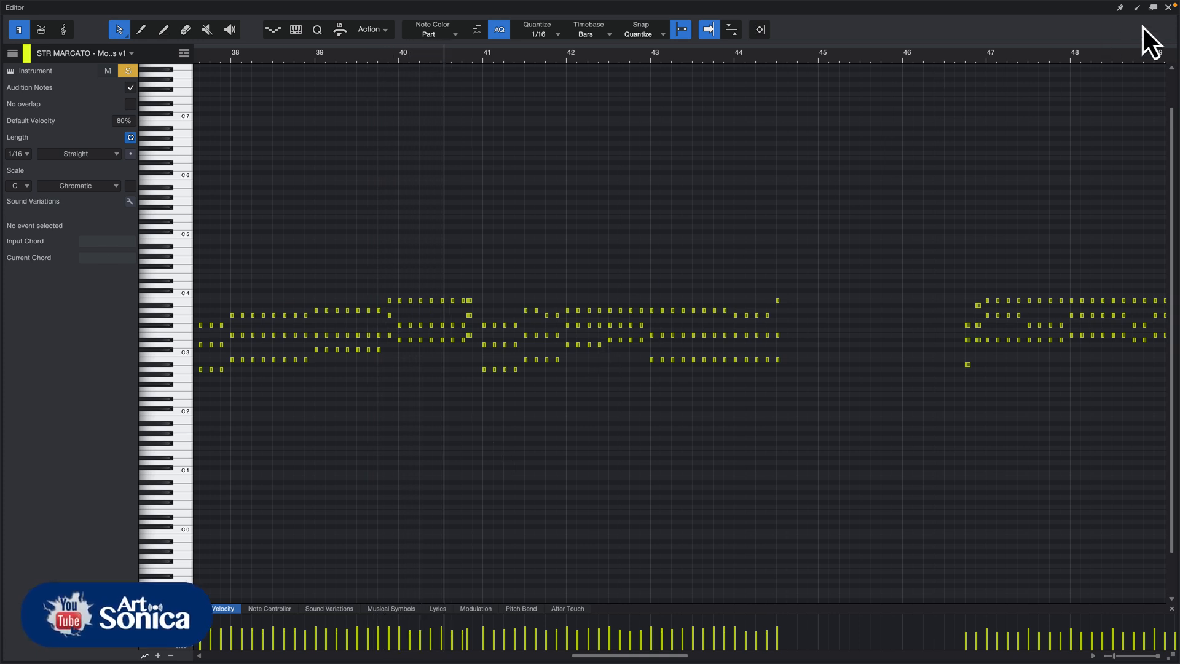
key(space)
click(1168, 7)
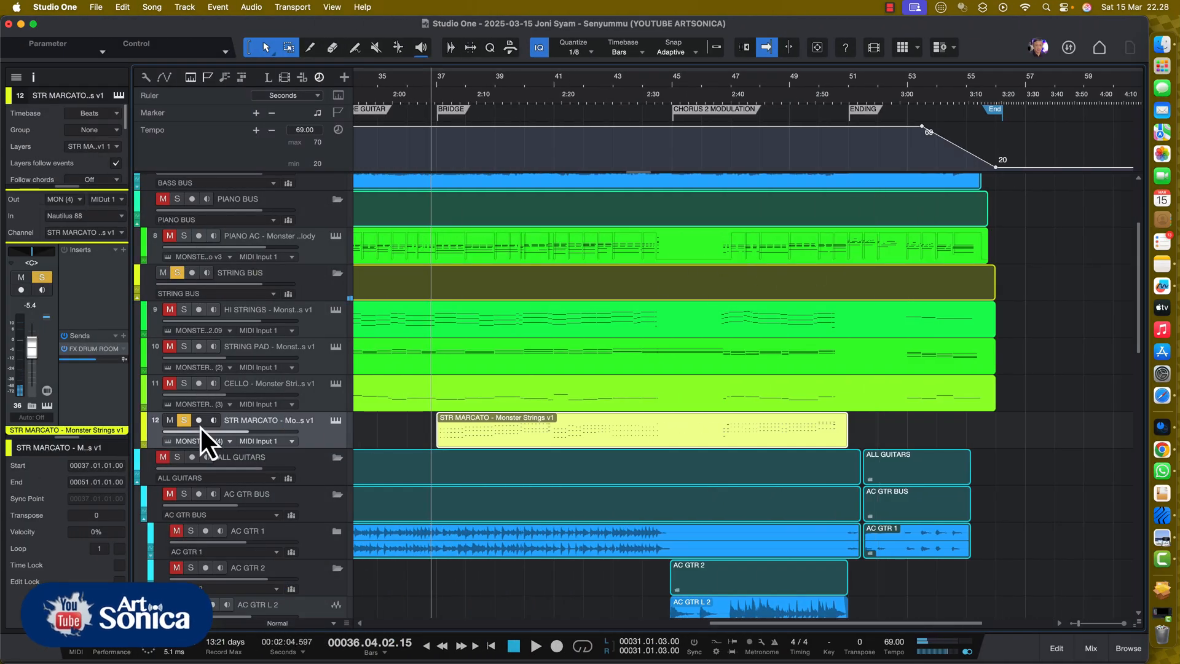
Unsolo STR MARCATO and play the BRIDGE from bar 36 in the mix, toggling the part's solo on and off.
click(185, 420)
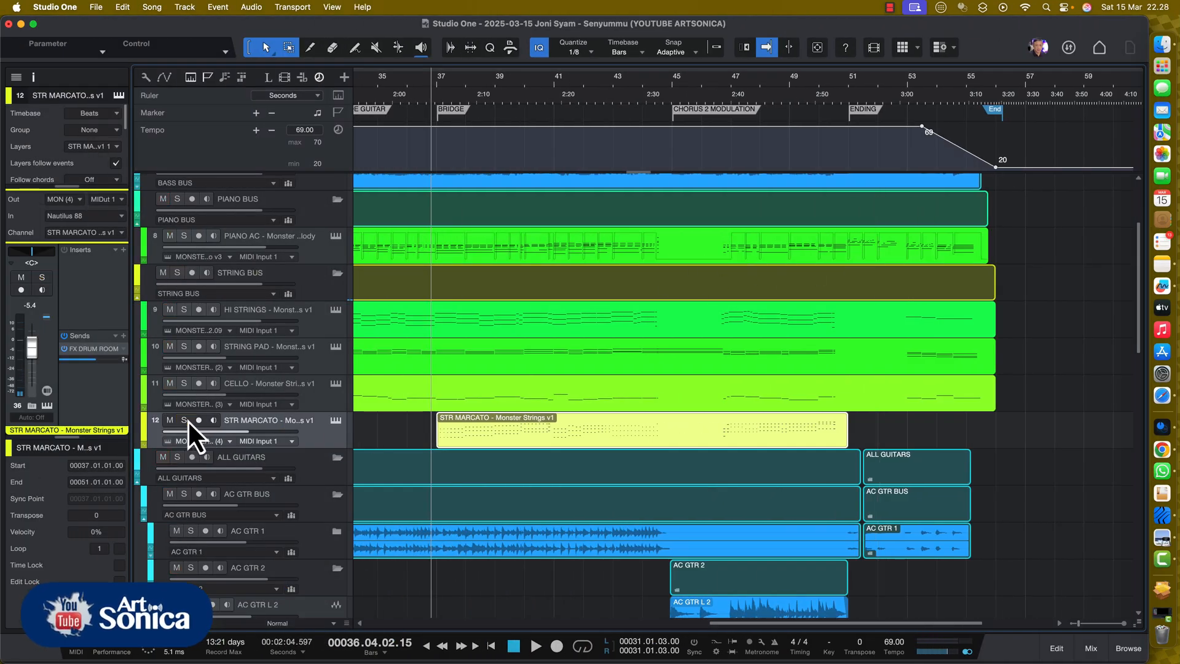
click(409, 86)
key(space)
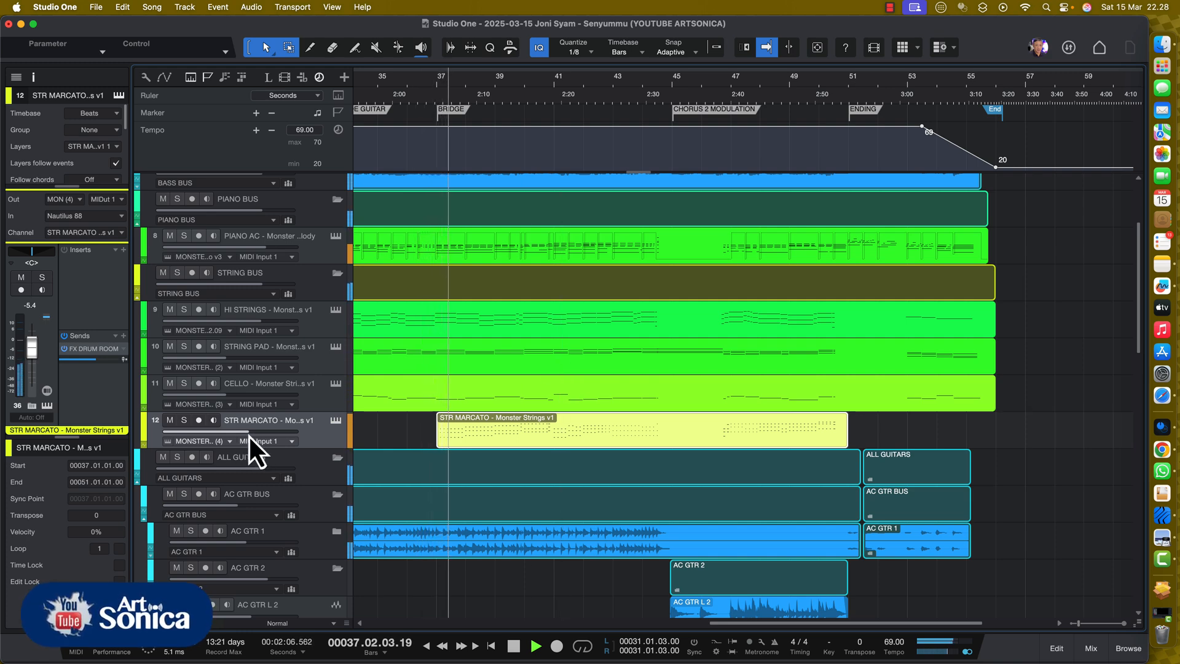
click(184, 423)
click(183, 423)
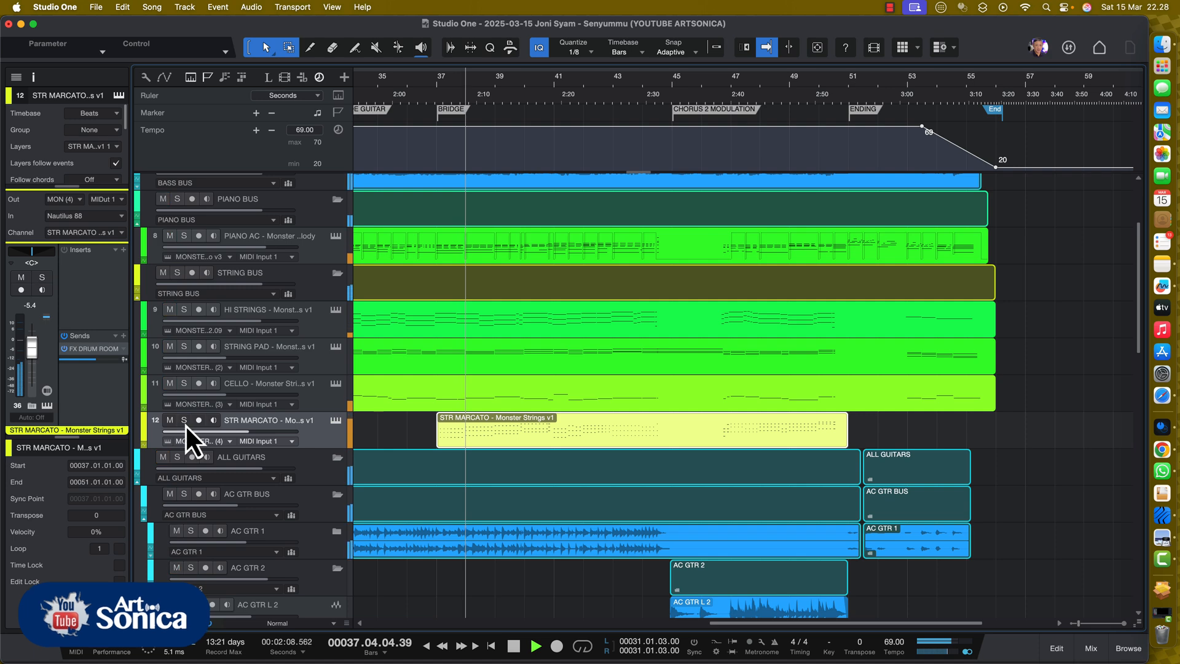
Raise the STR MARCATO track's volume to -4.2 dB during playback, and stop past bar 44.
drag(231, 425, 251, 432)
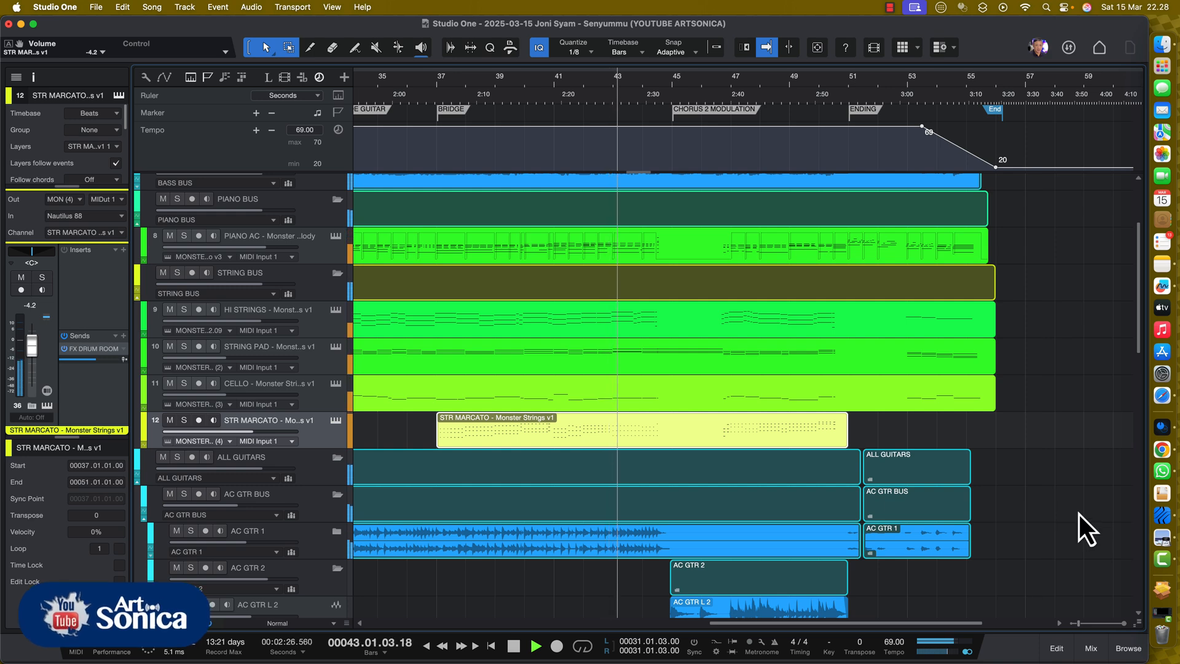
scroll(1079, 515, down, 10)
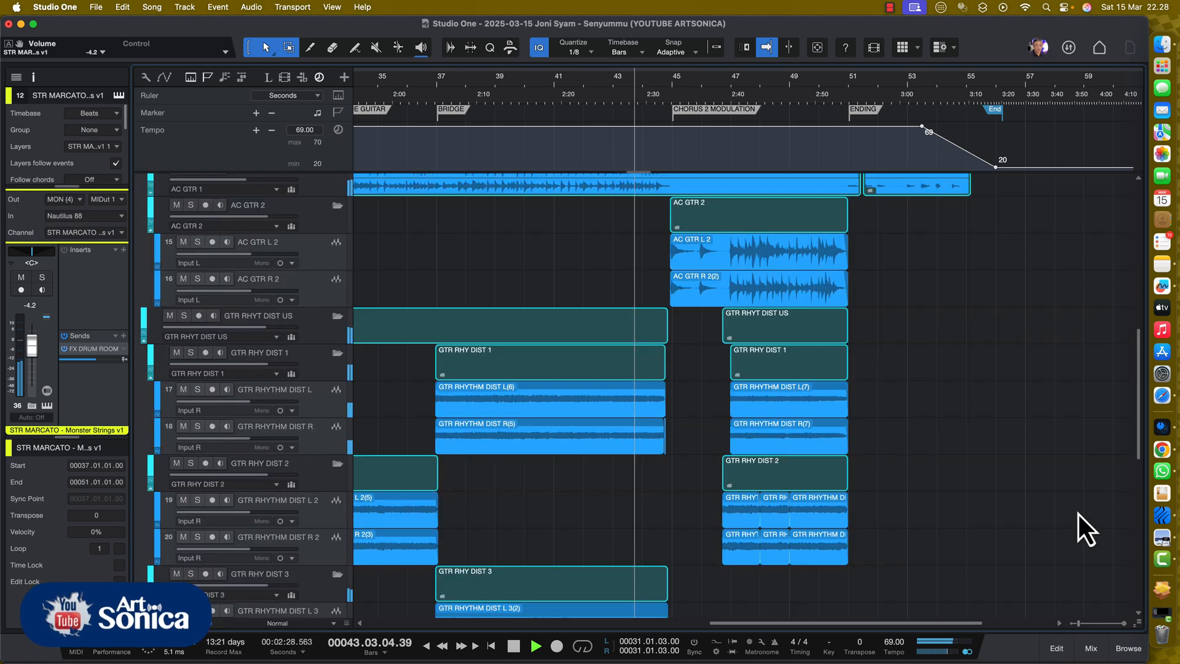
scroll(1078, 514, down, 4)
scroll(1079, 514, up, 15)
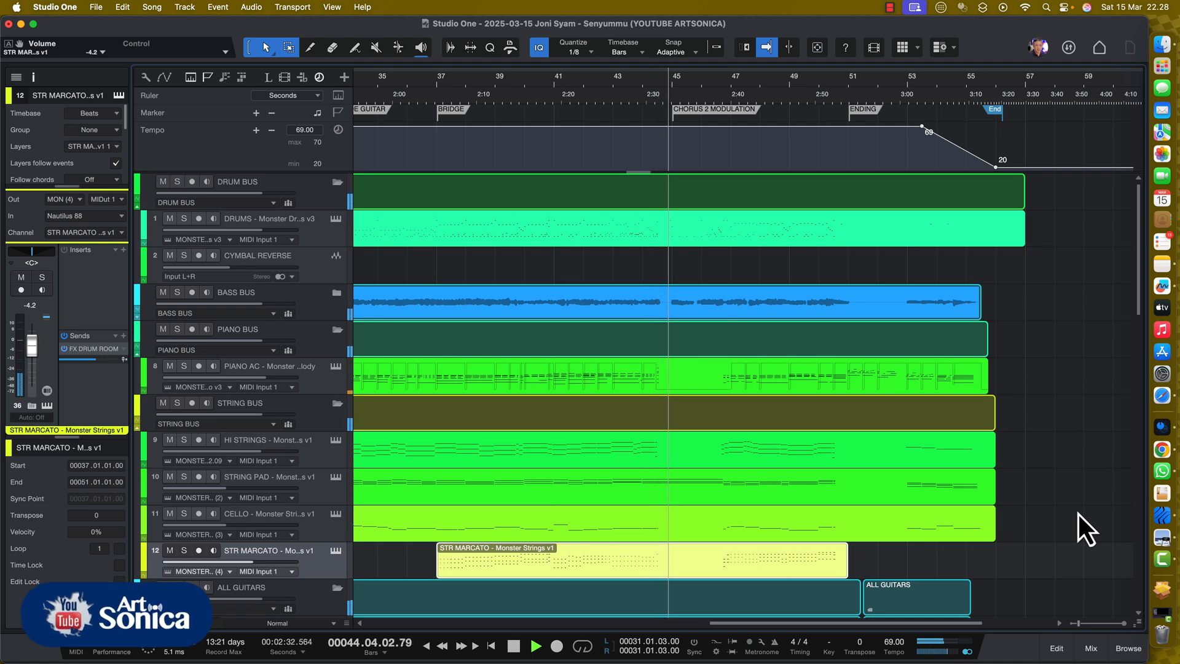
key(space)
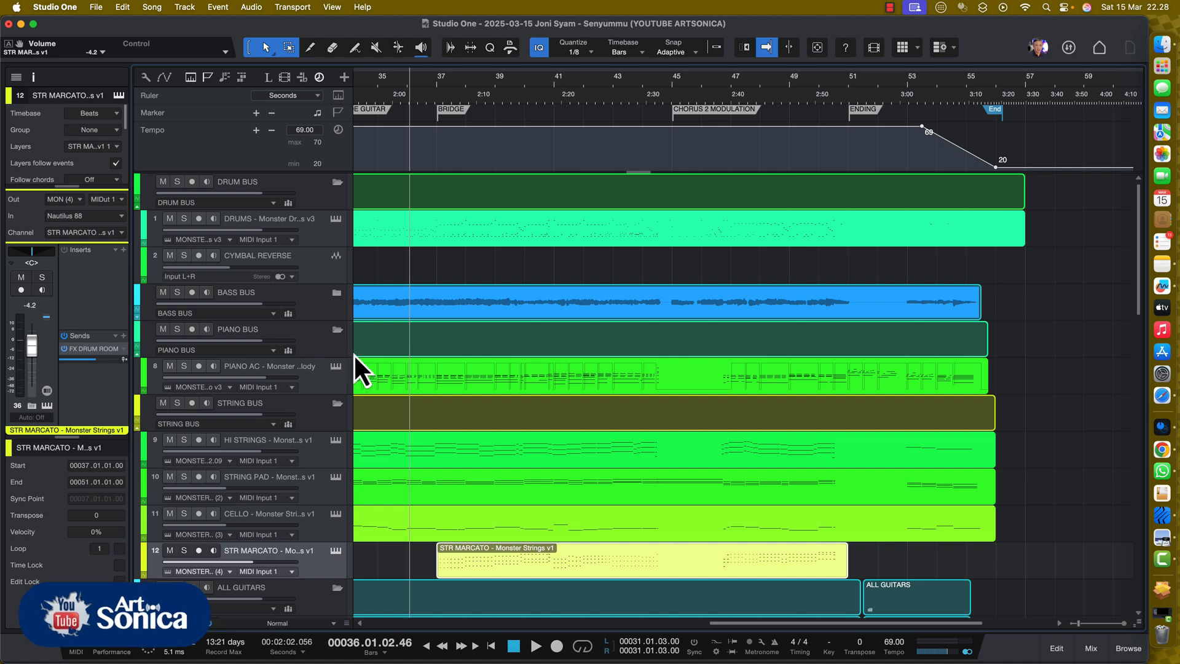
Look through the track list from the drums and strings down to the acoustic and distorted rhythm guitar tracks.
scroll(378, 406, down, 2)
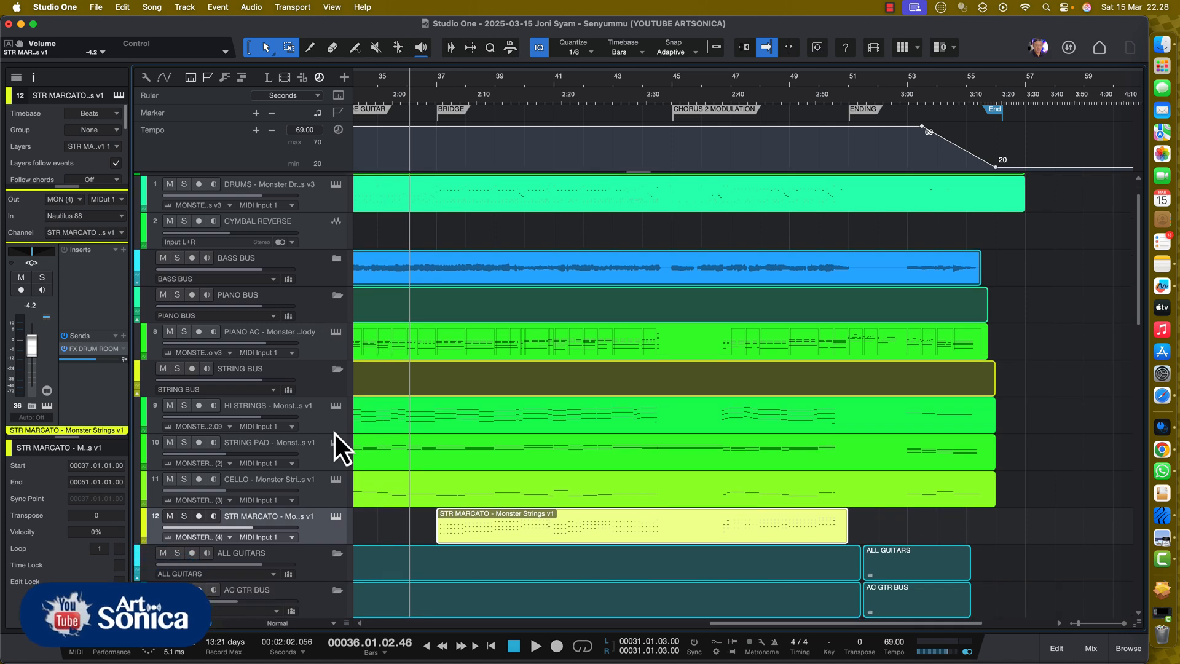
scroll(312, 444, down, 1)
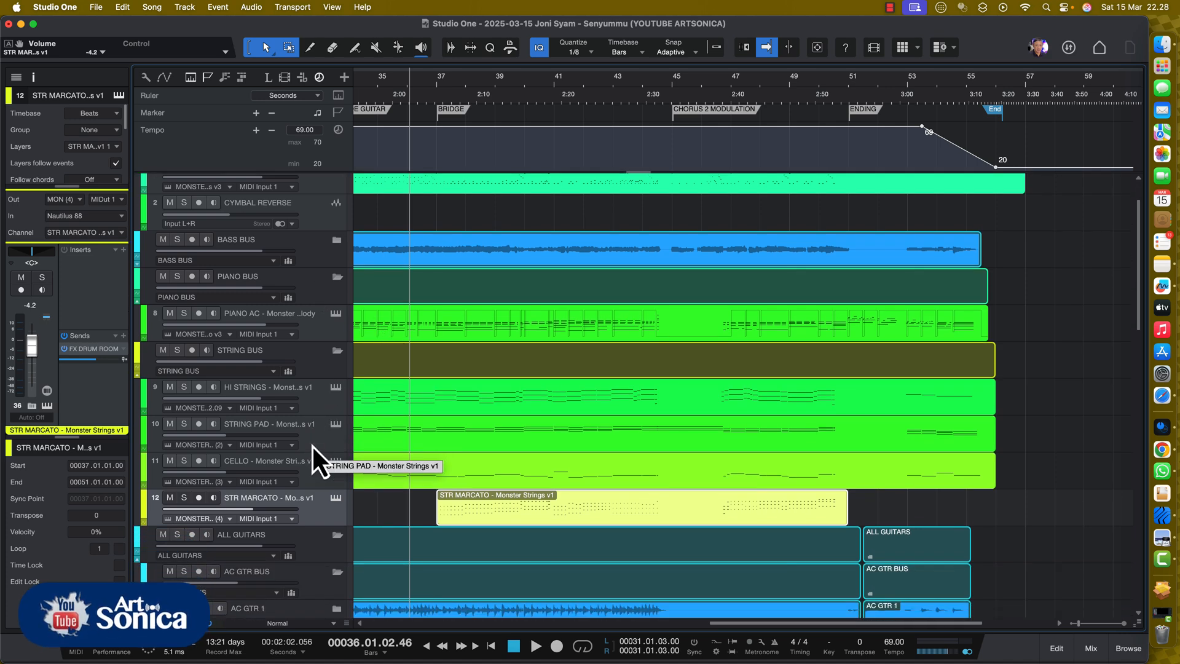
scroll(319, 501, down, 5)
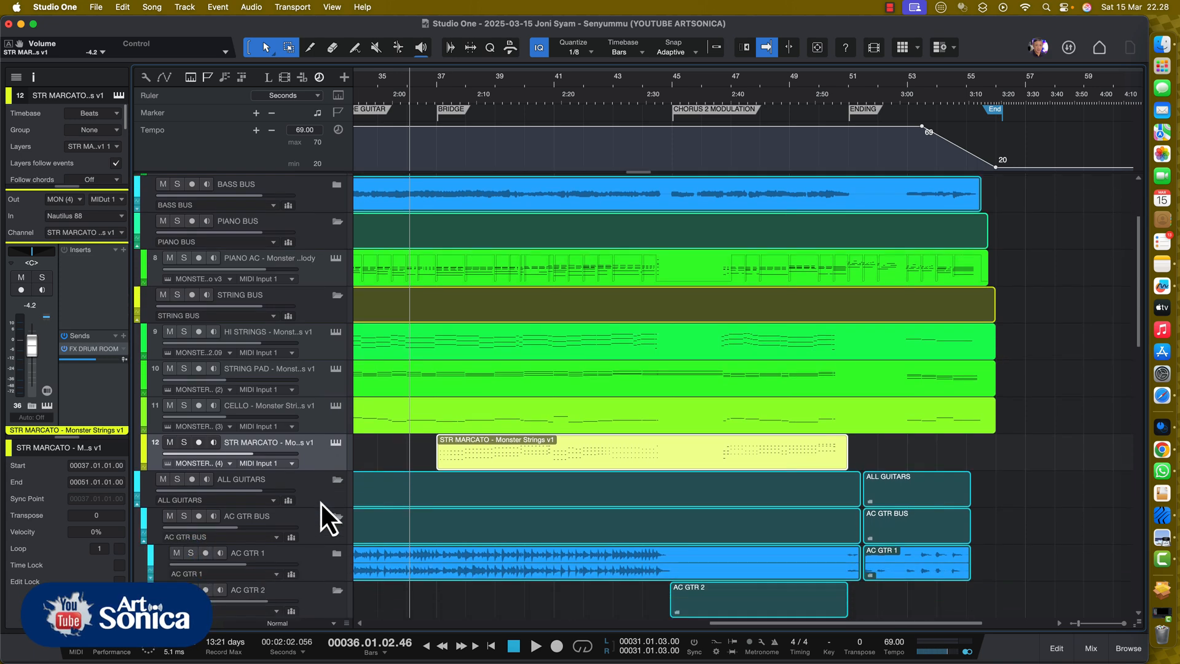
scroll(320, 501, down, 2)
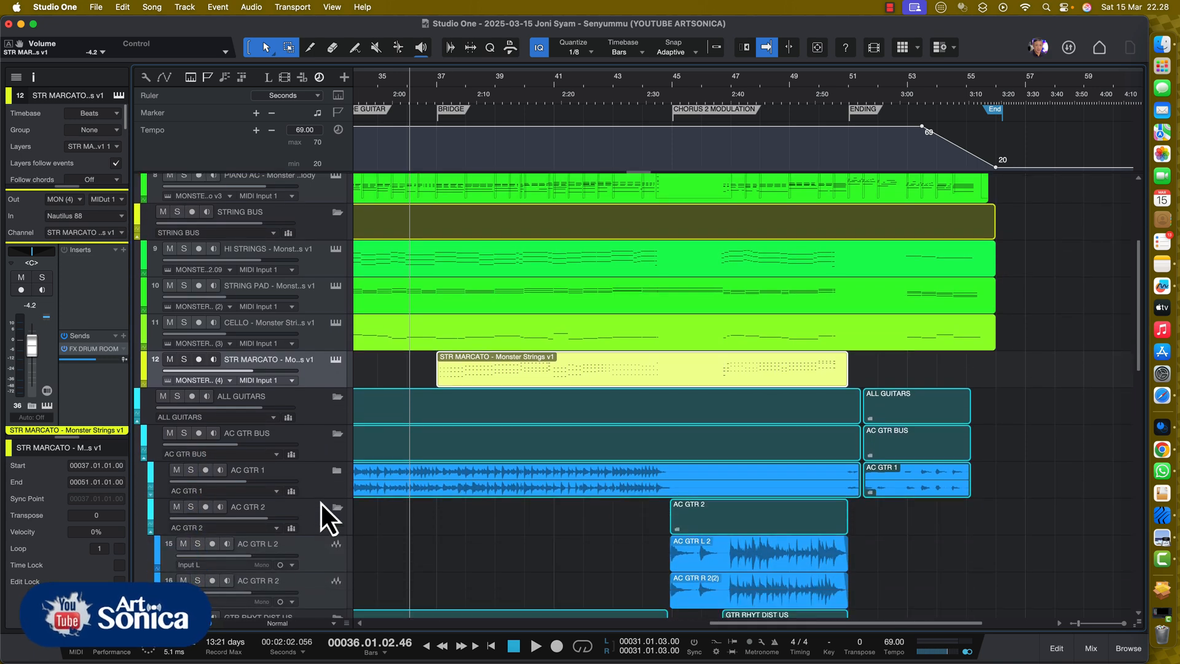
scroll(320, 502, down, 2)
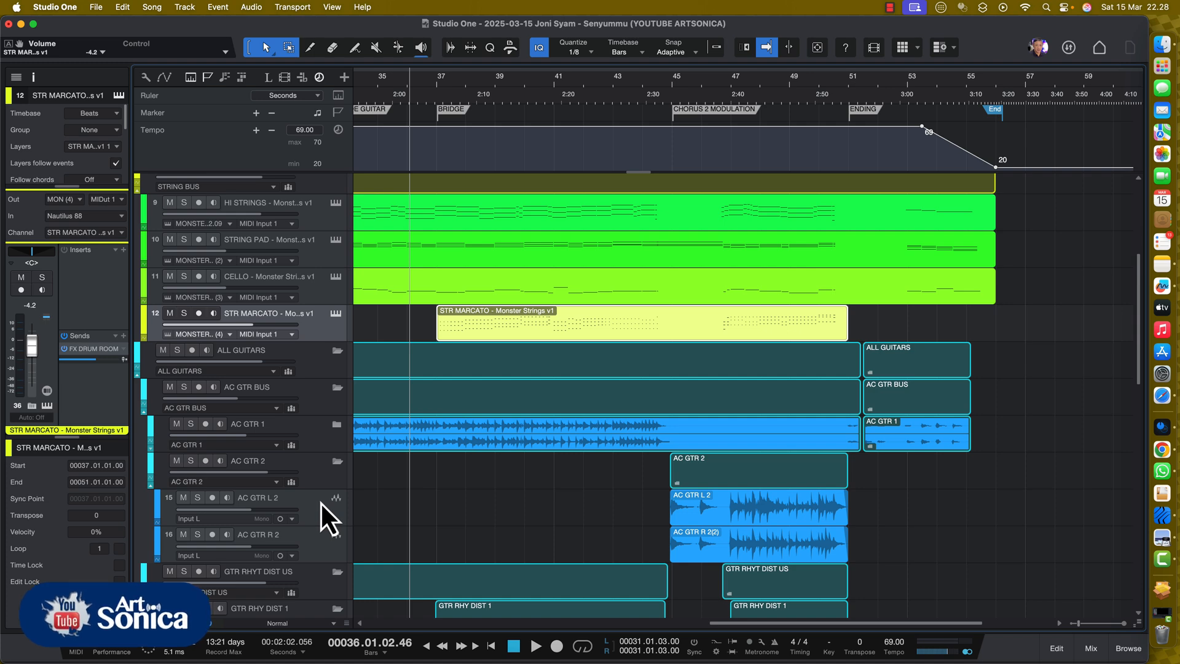
scroll(320, 502, down, 3)
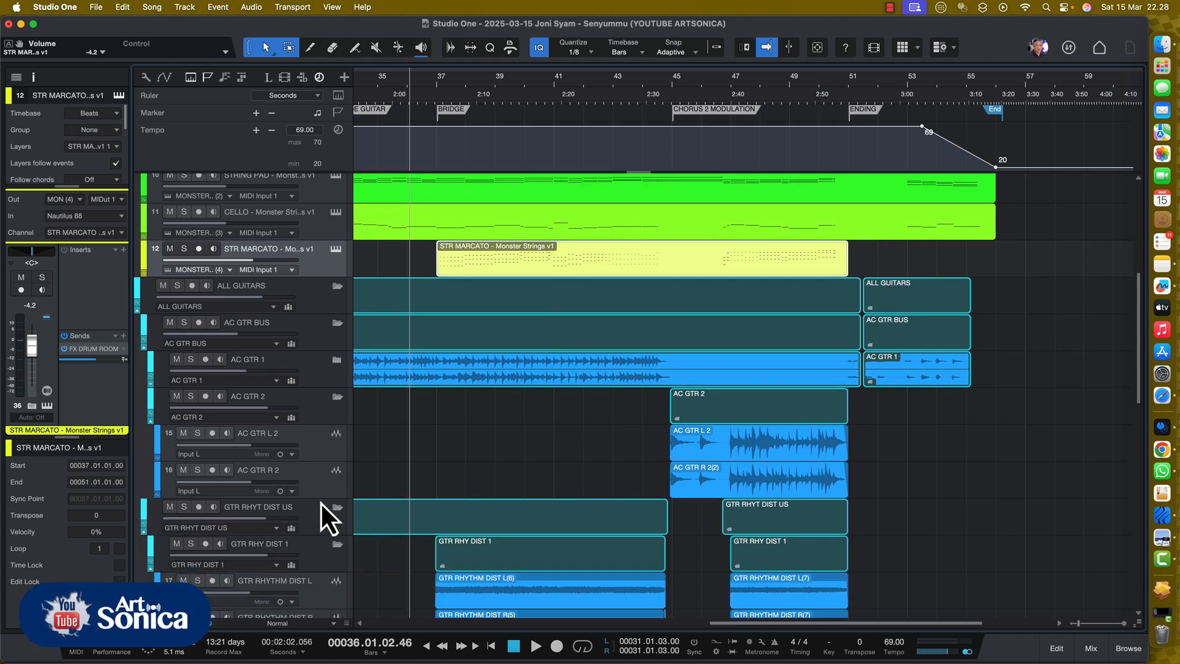
scroll(318, 520, down, 4)
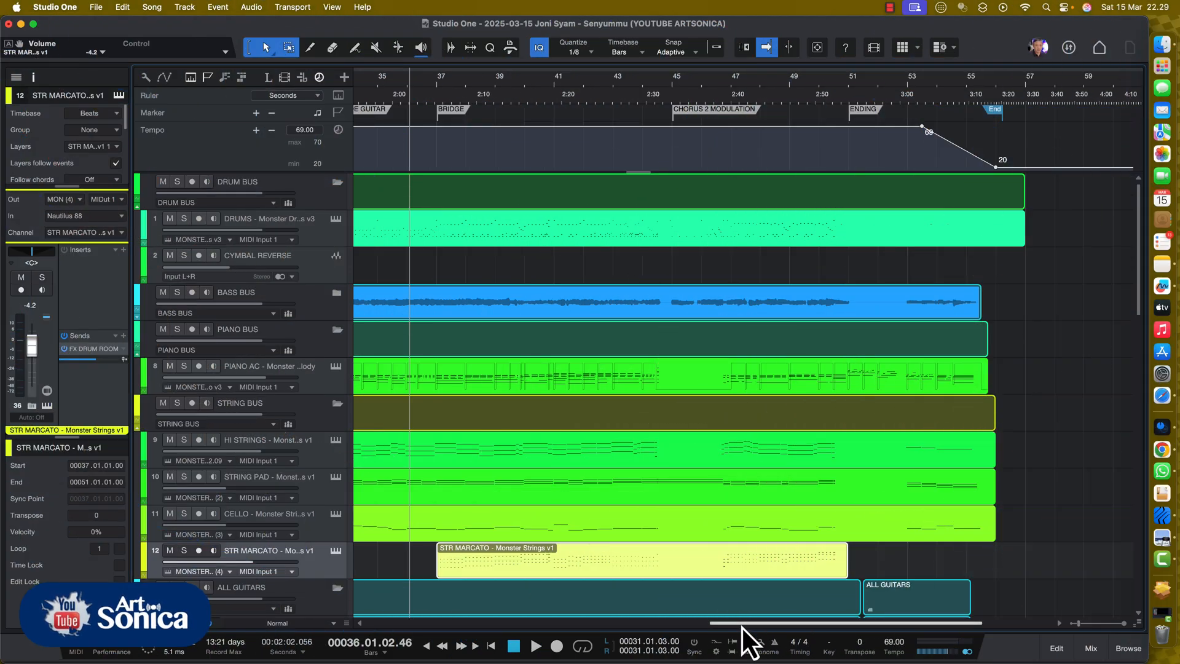
Select the PIANO AC track's MONSTER Piano event at the song's start and show the chord track.
drag(742, 625, 342, 617)
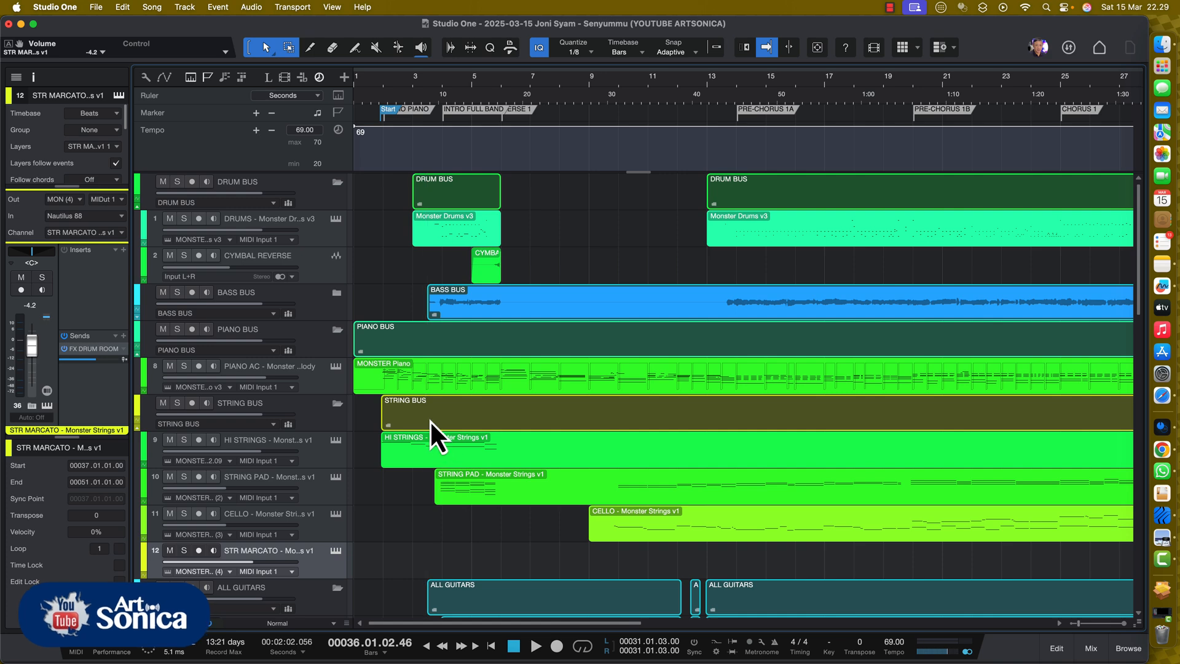
click(388, 383)
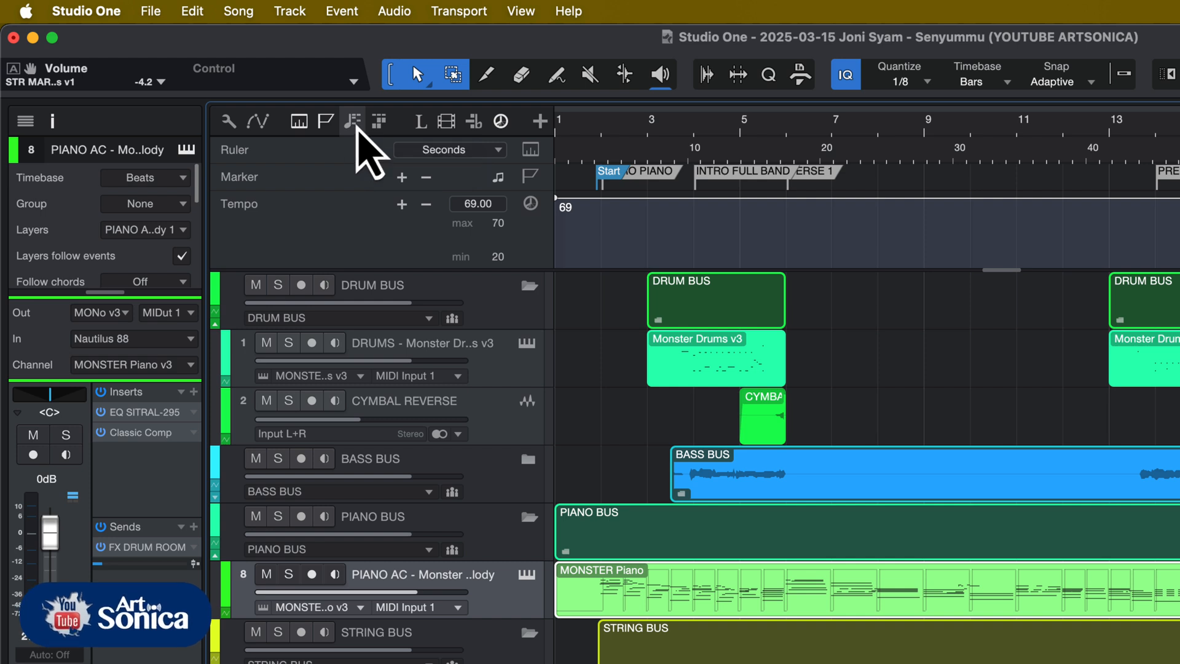
click(352, 120)
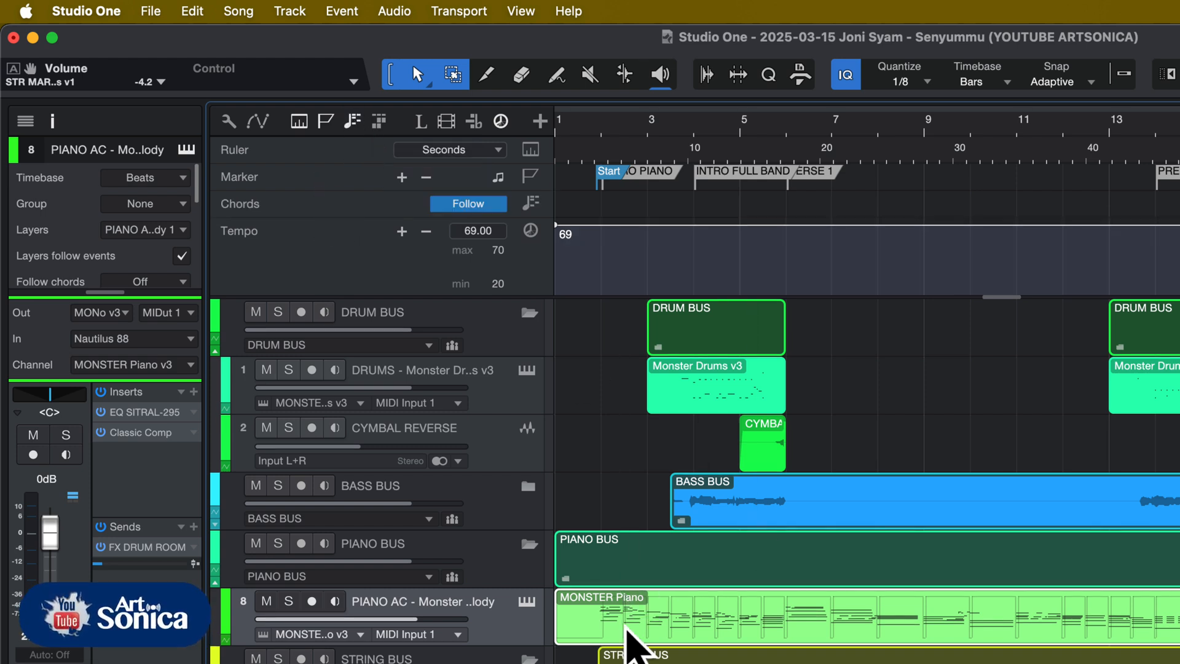
Extract the MONSTER Piano event's chords into the chord track and view the INTRO PIANO chords up close.
drag(627, 639, 618, 223)
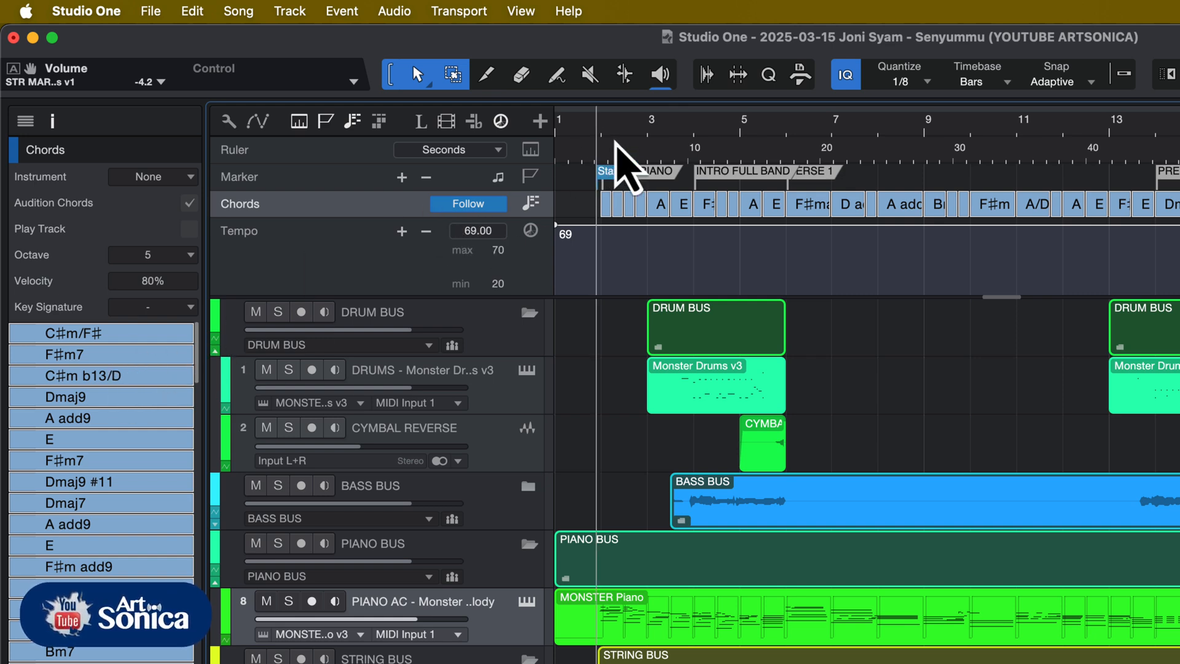
key(e)
key(e)
key(e)
key(e)
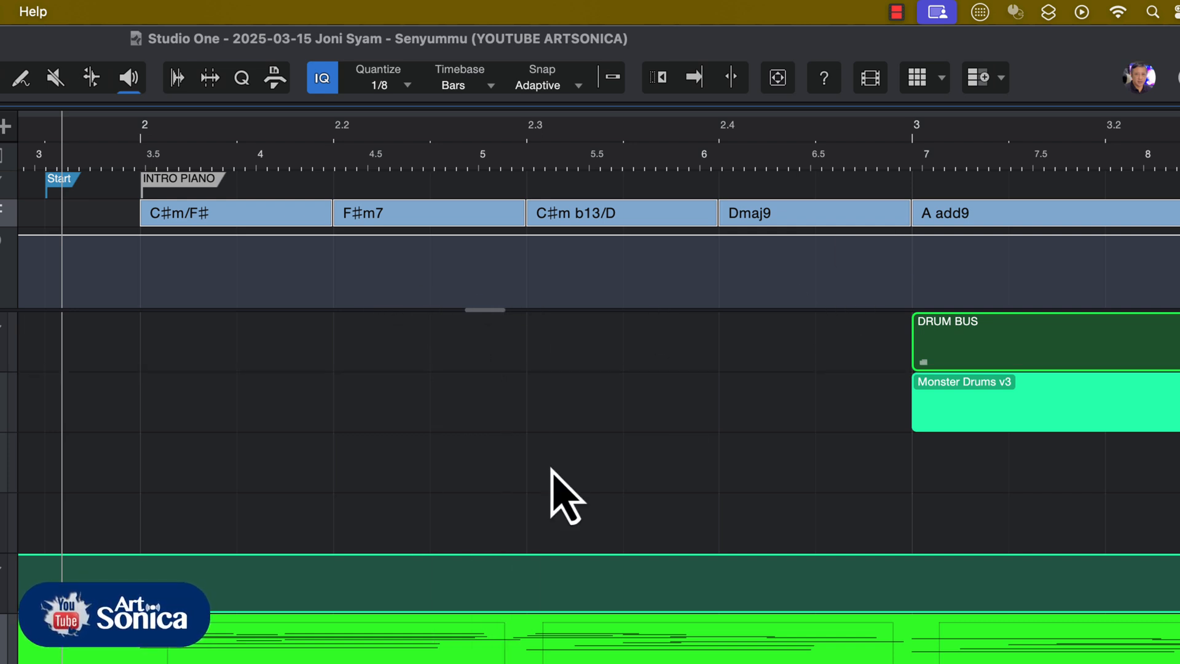
key(w)
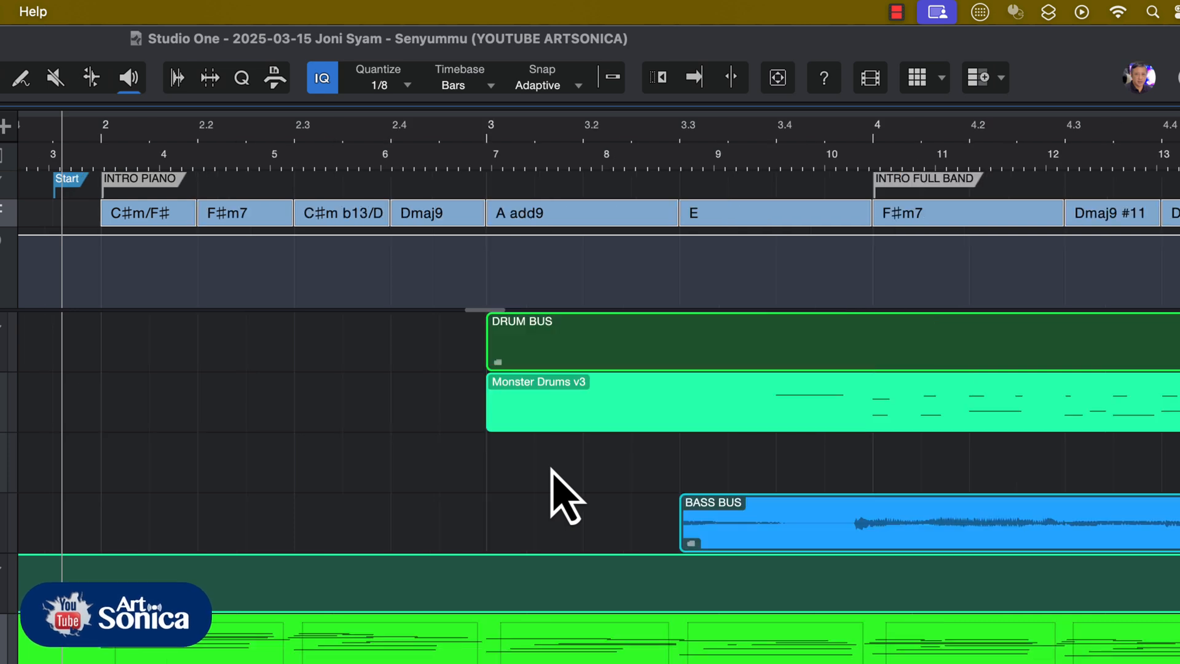
key(e)
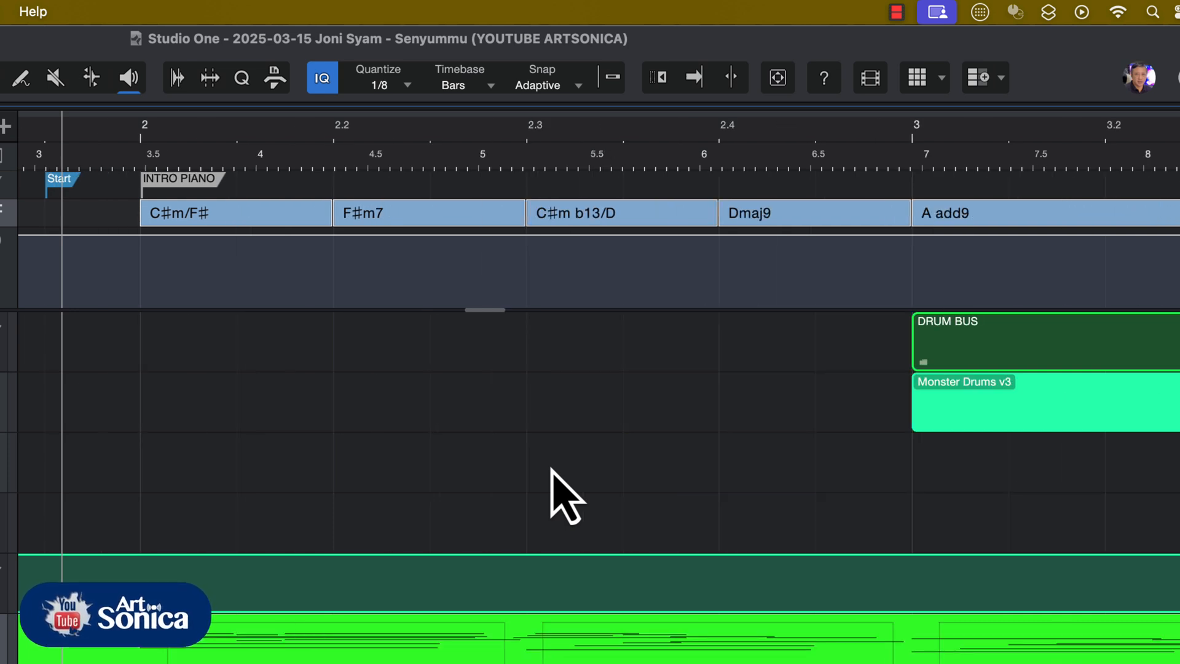
Play the INTRO PIANO section twice from just before bar 2 to hear it against its chords, and stop playback.
click(117, 134)
key(space)
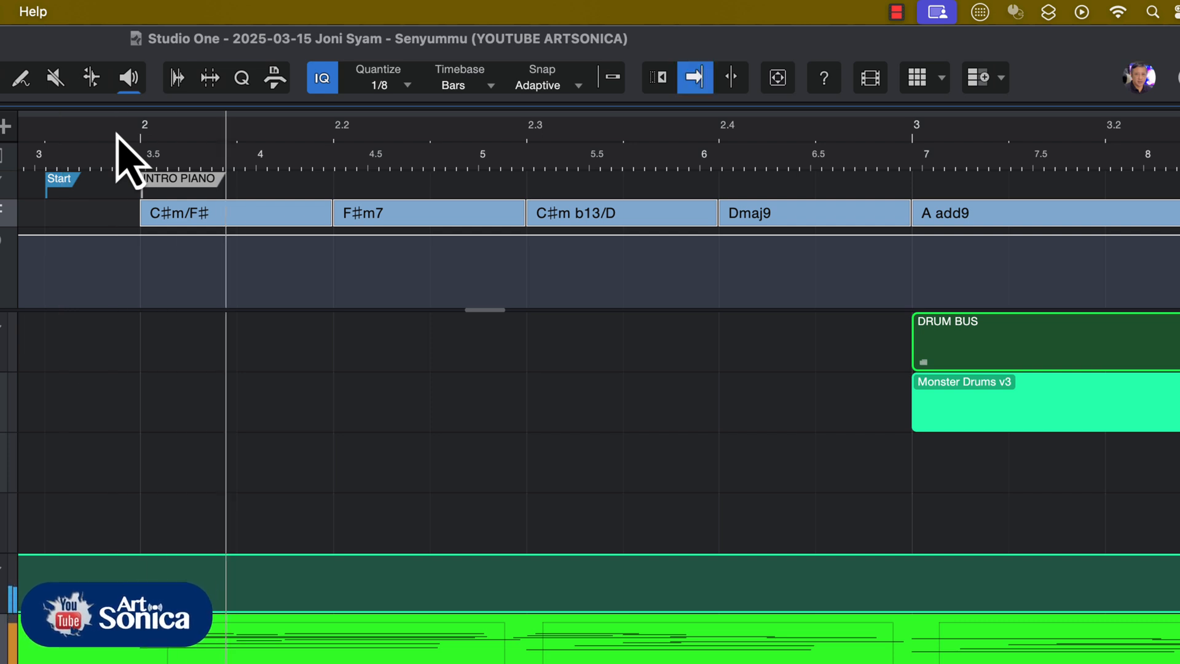
key(space)
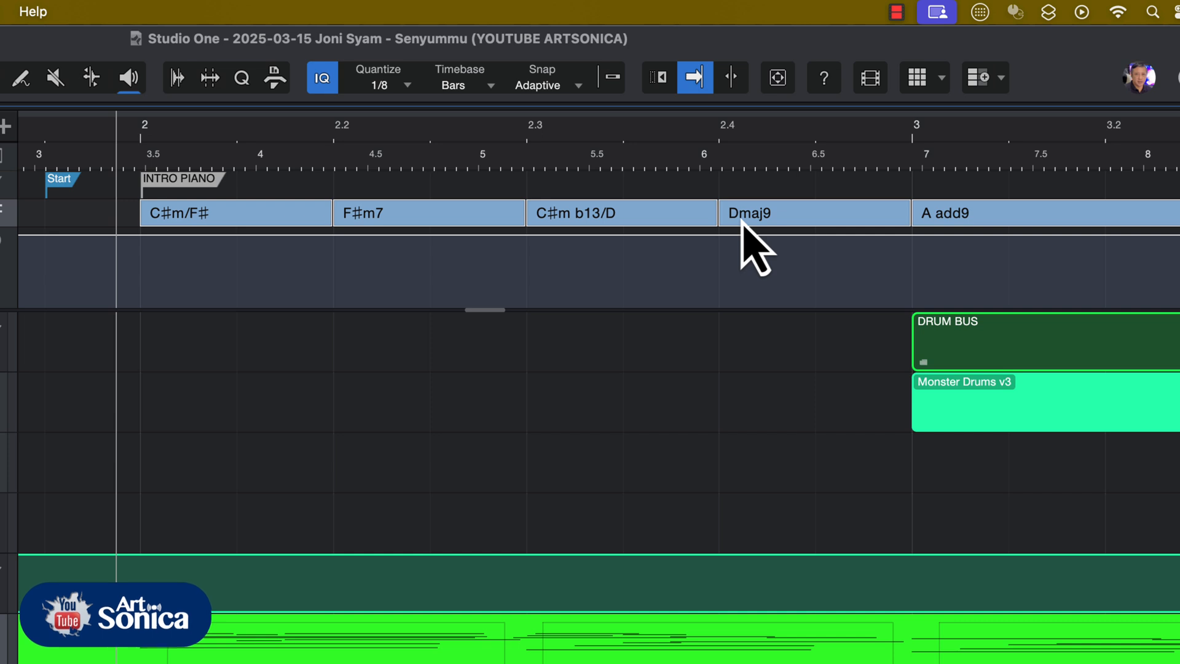
key(space)
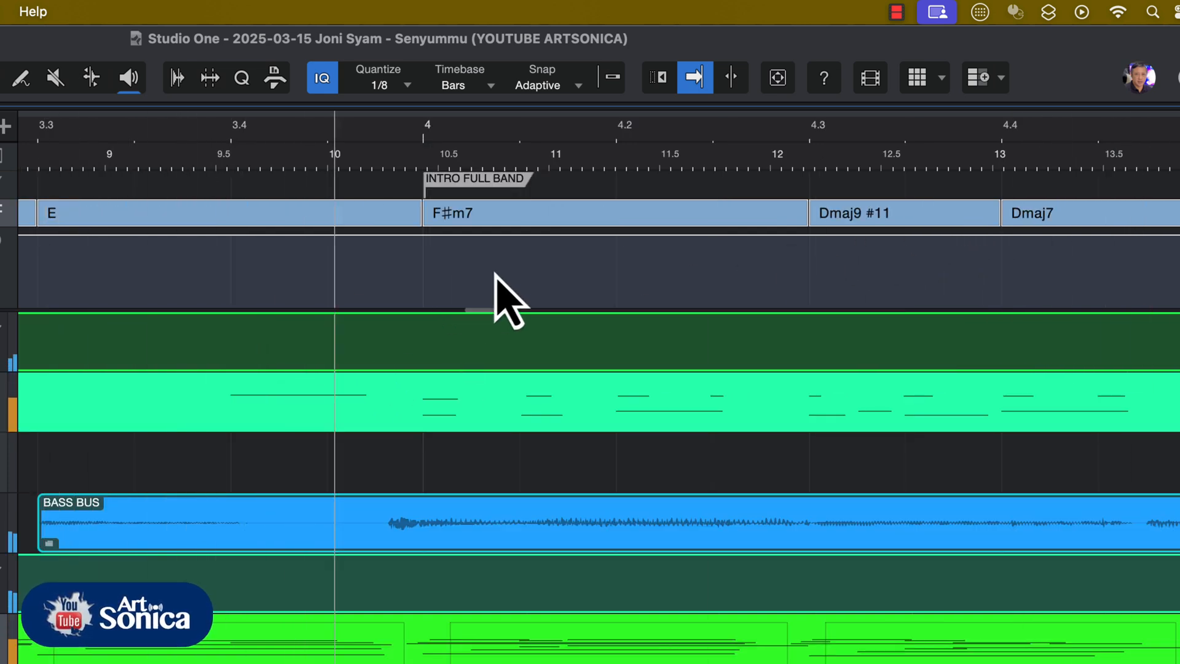
key(space)
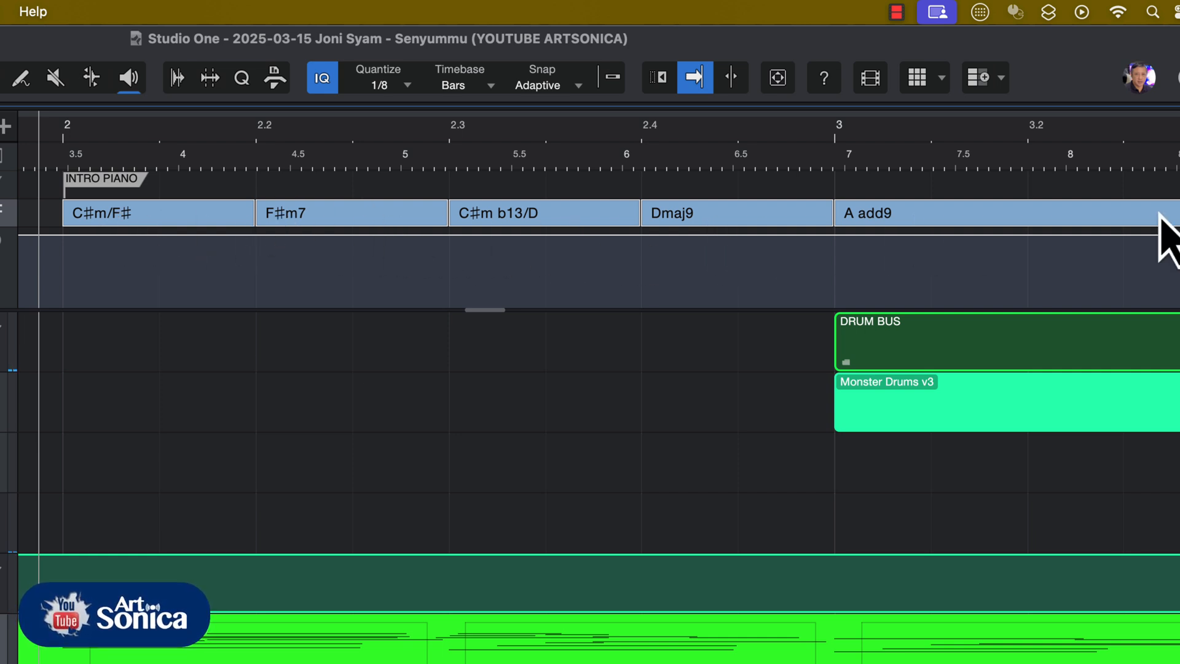
Play the start of INTRO FULL BAND from just before bar 4 over its F♯m7 chord, and stop playback.
key(w)
key(w)
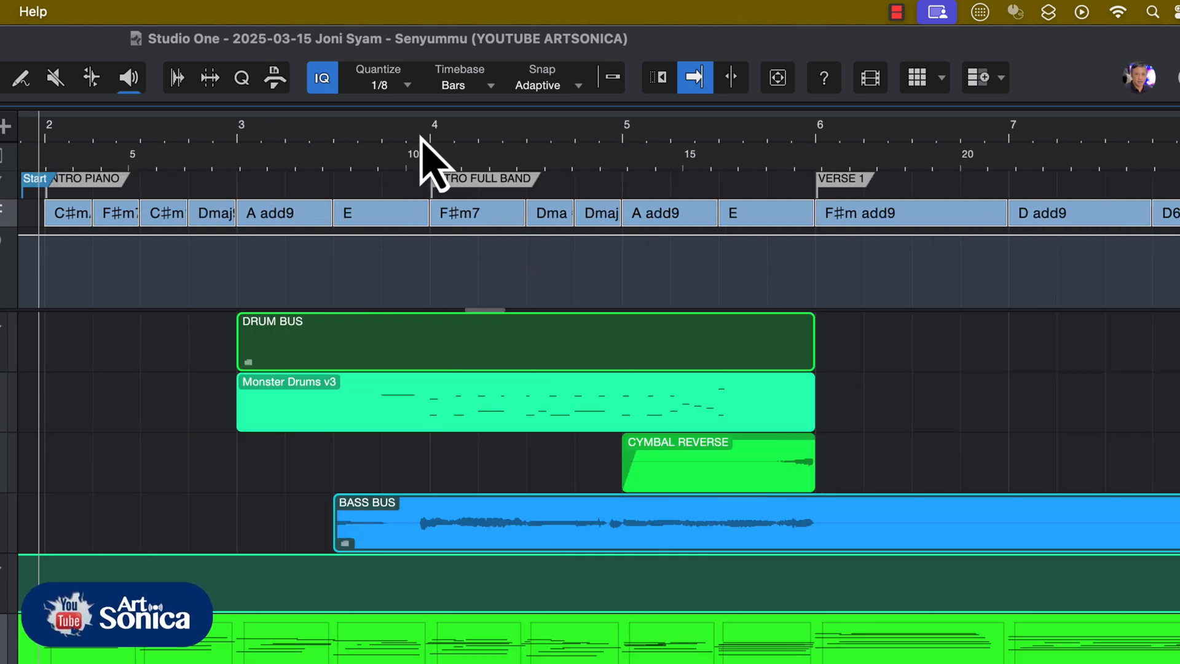
click(420, 136)
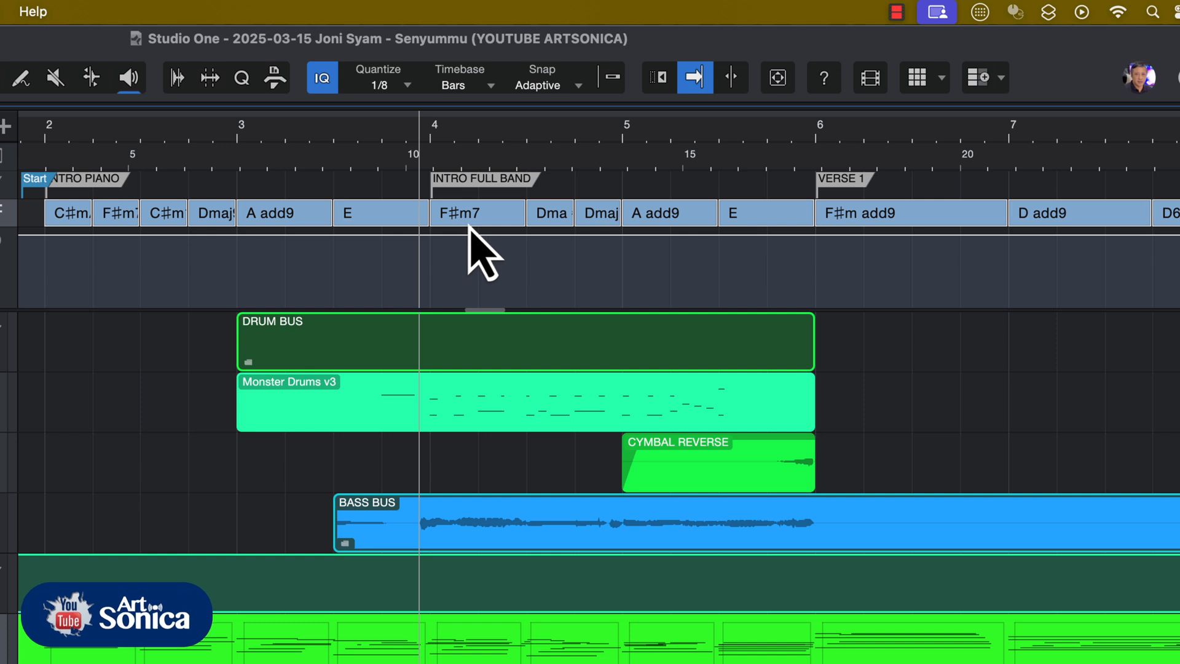
key(space)
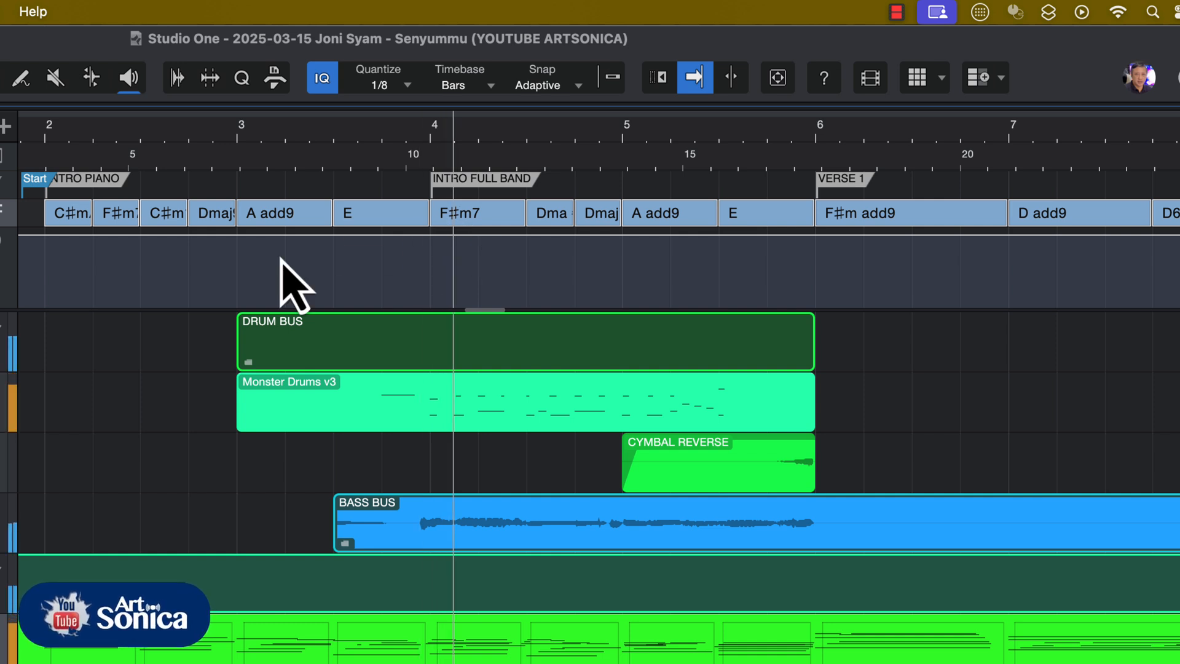
key(space)
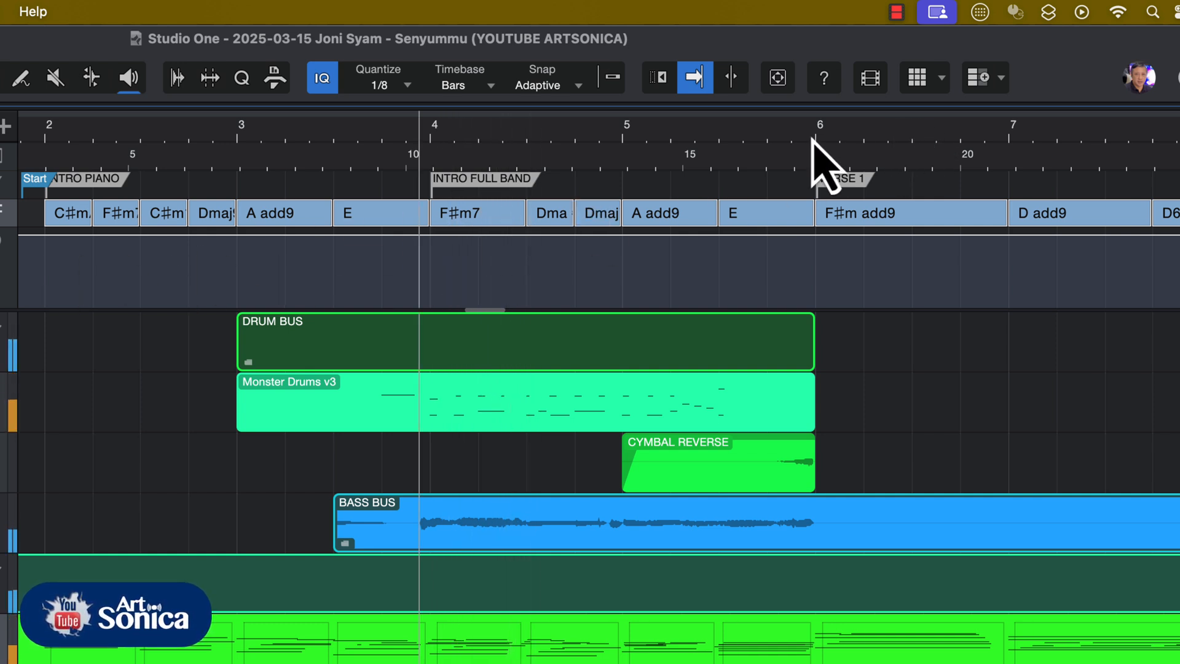
Play the opening of VERSE 1 from just before bar 6 over its first chords, and stop playback.
click(798, 139)
key(space)
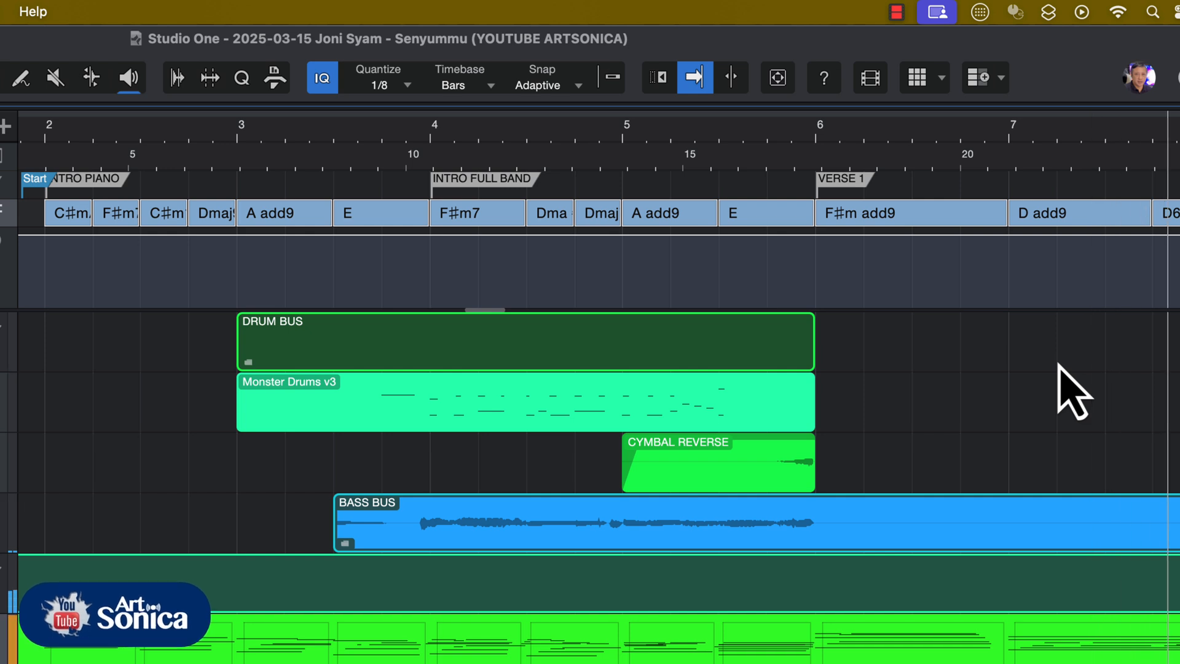
key(space)
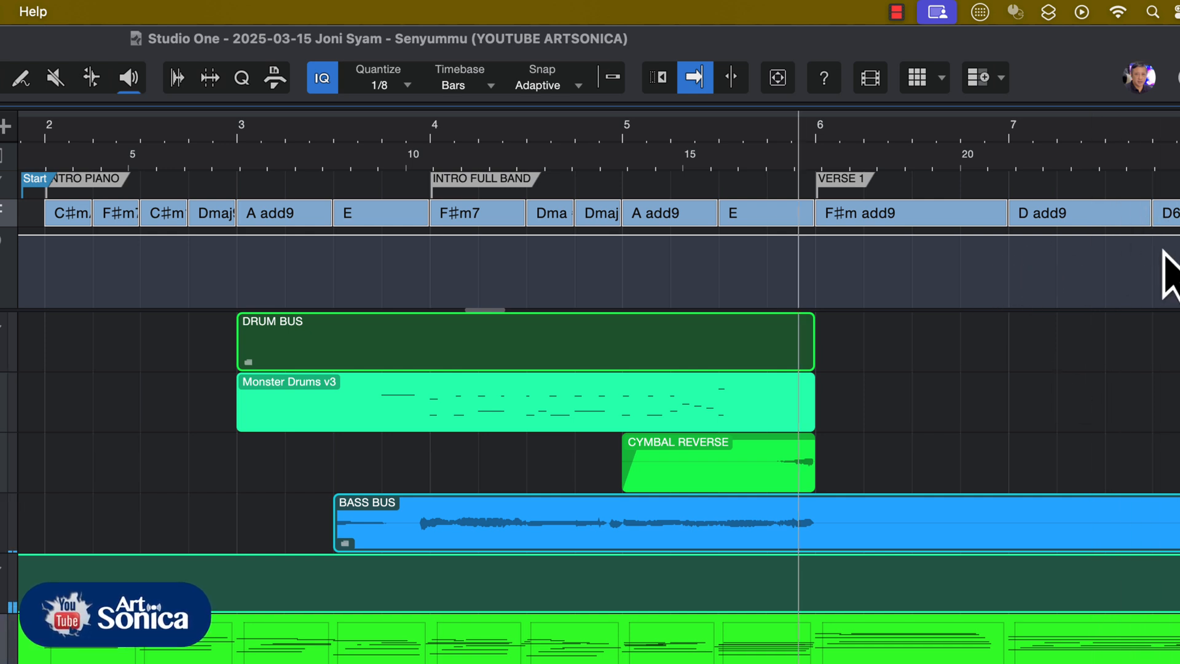
Play VERSE 1 from just before bar 8 into PRE-CHORUS 1A while following the chord names up close, and stop playback.
key(w)
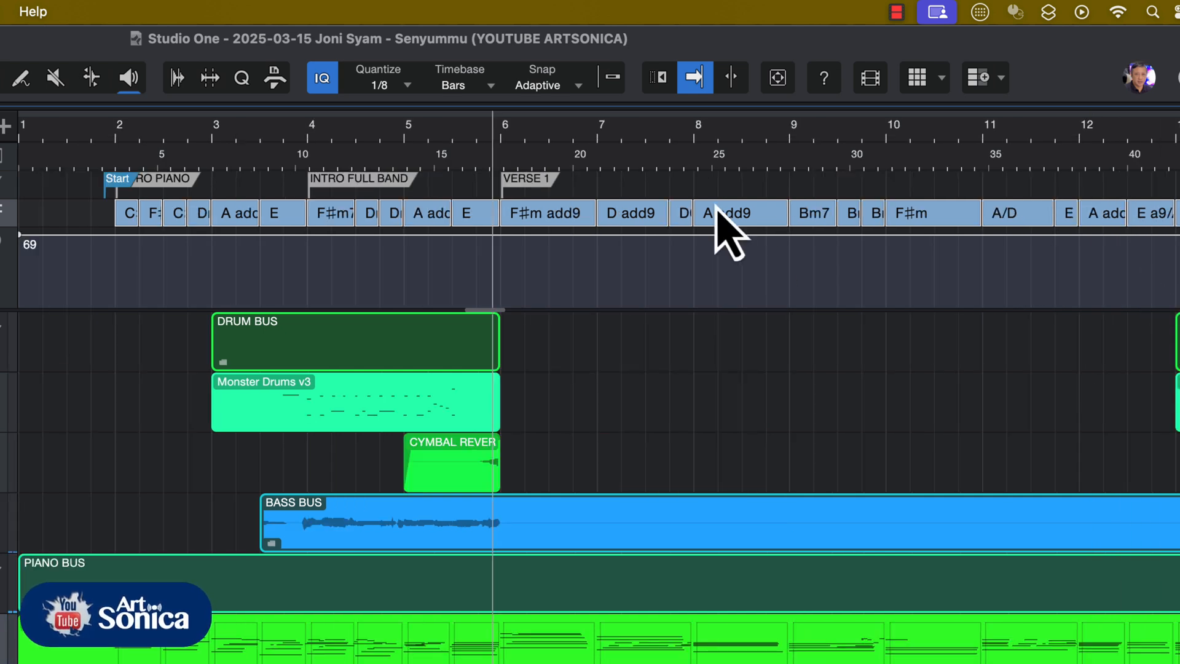
click(687, 138)
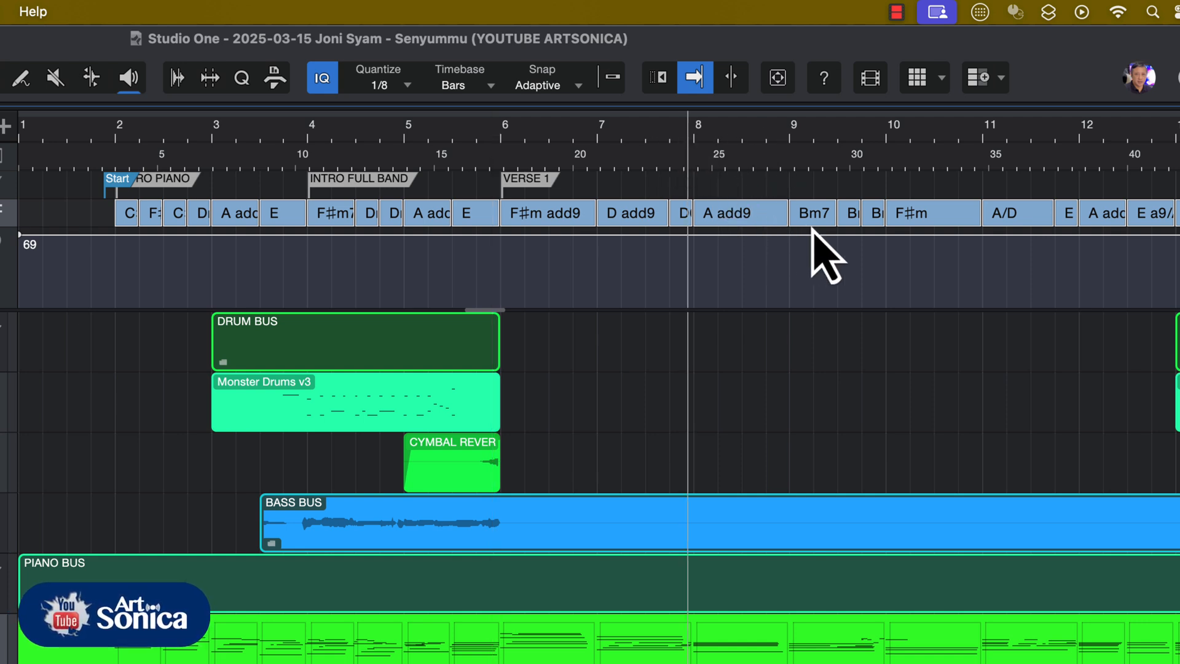
key(space)
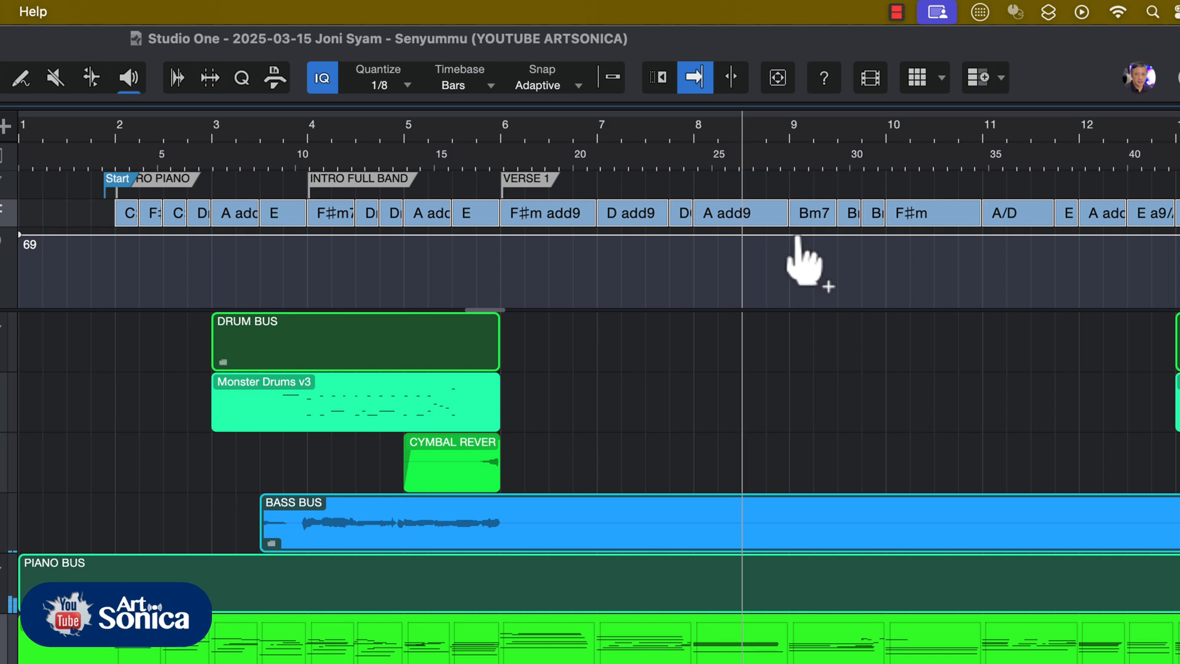
key(e)
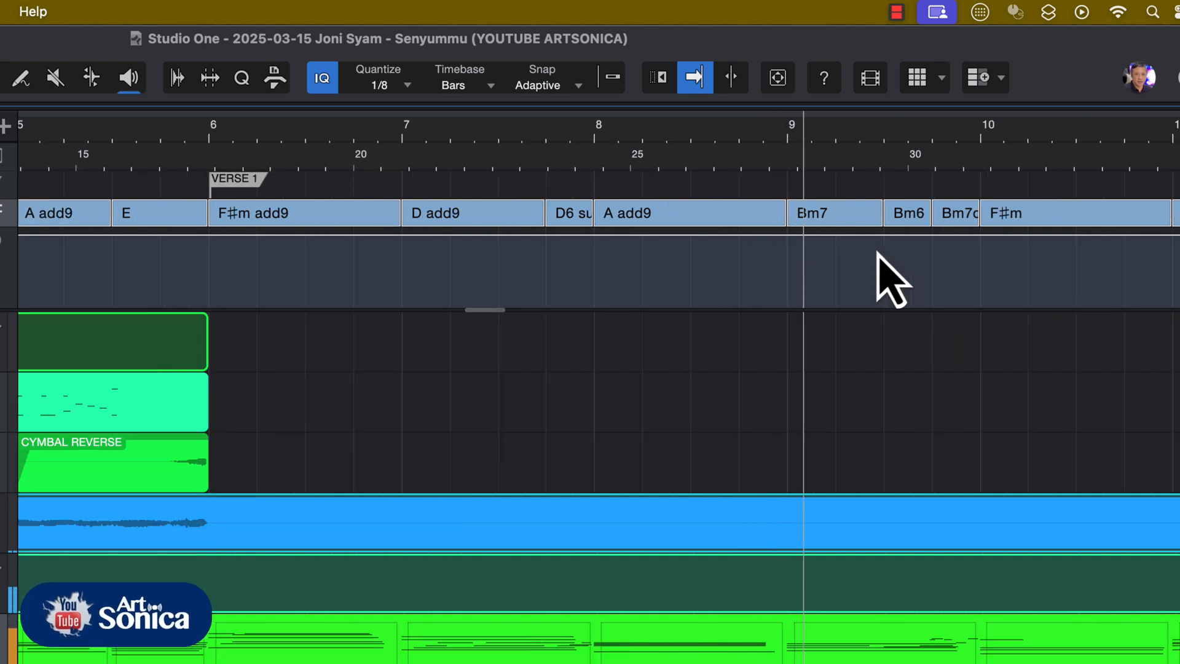
key(e)
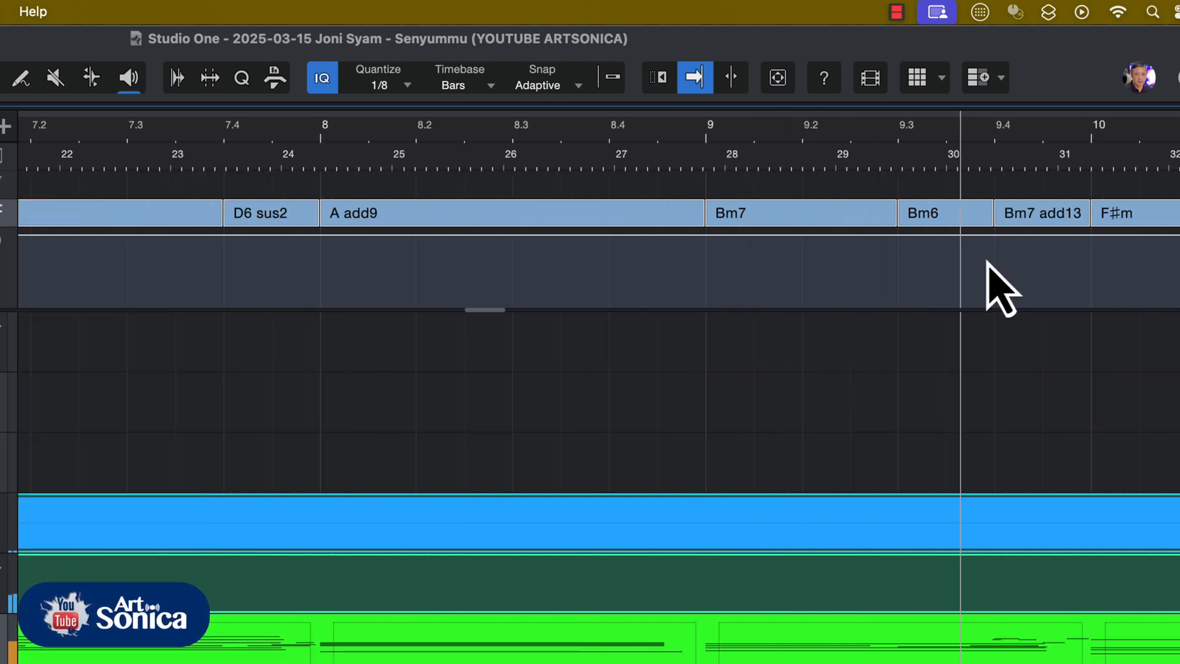
key(w)
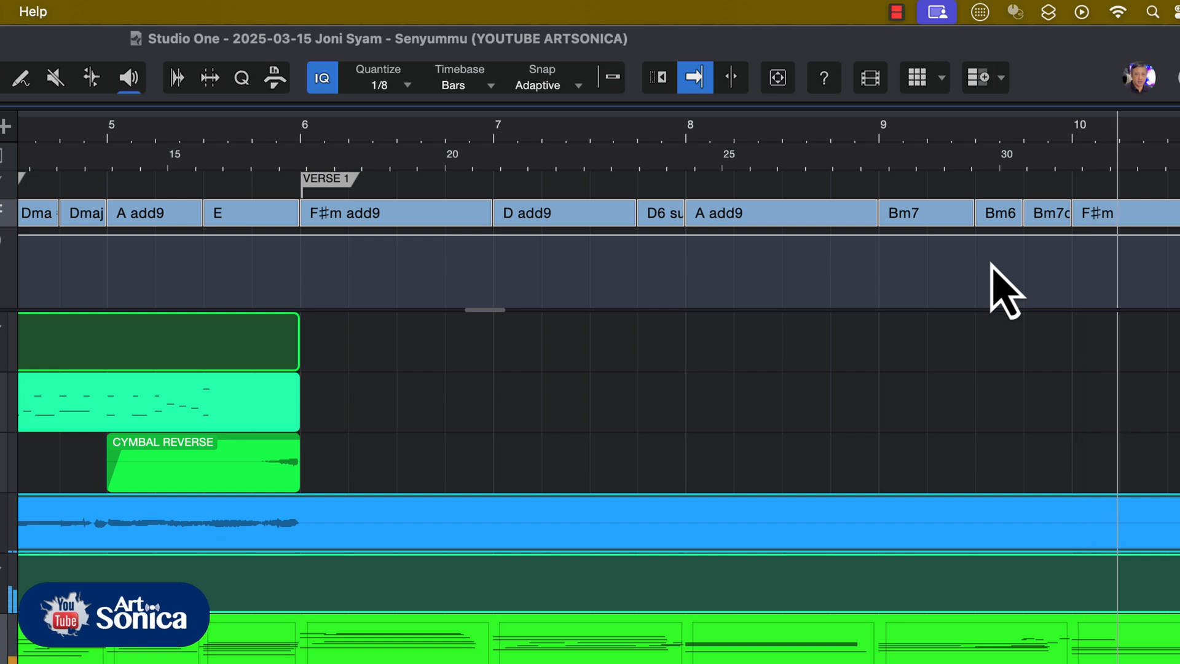
key(w)
key(e)
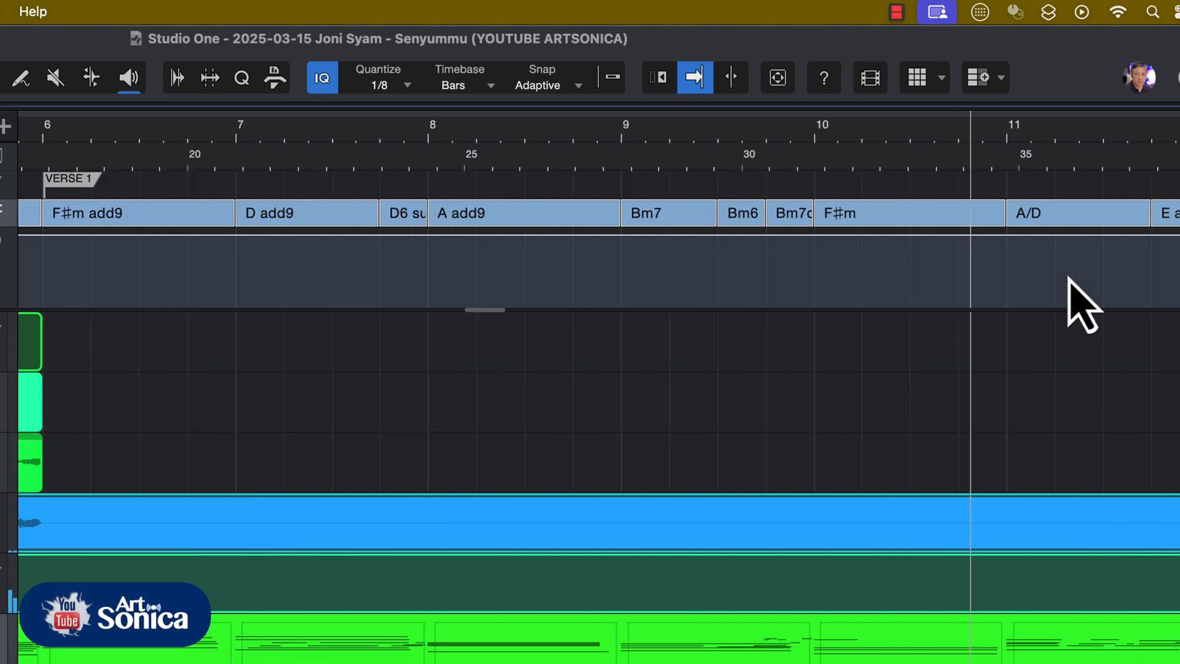
key(e)
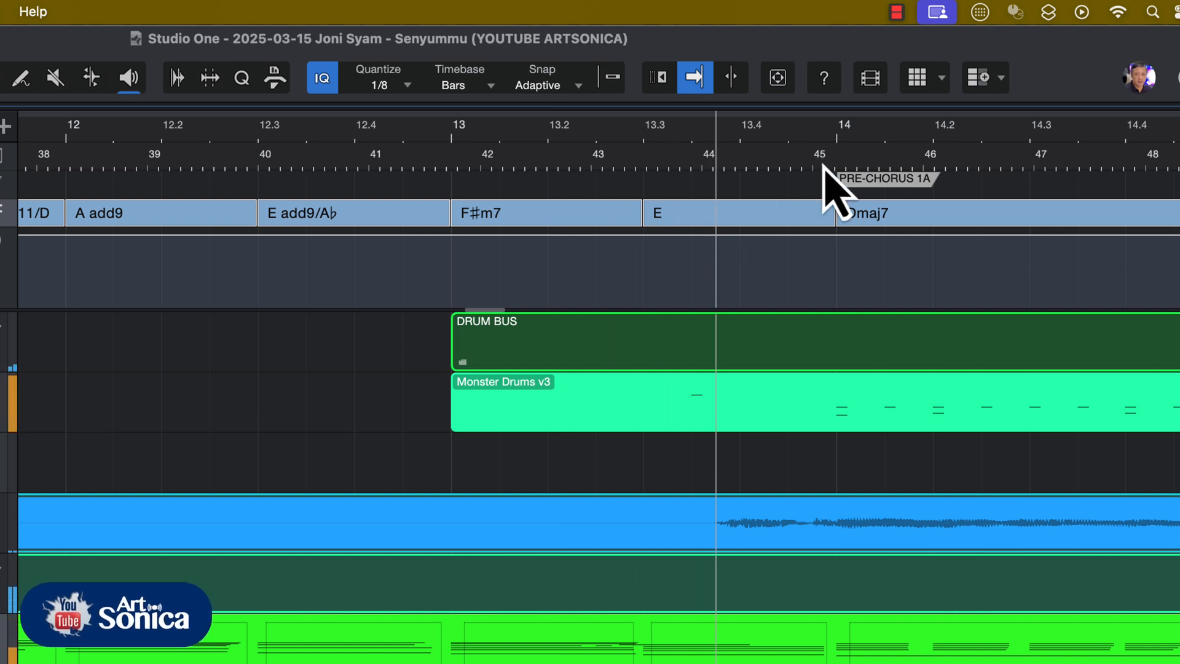
key(w)
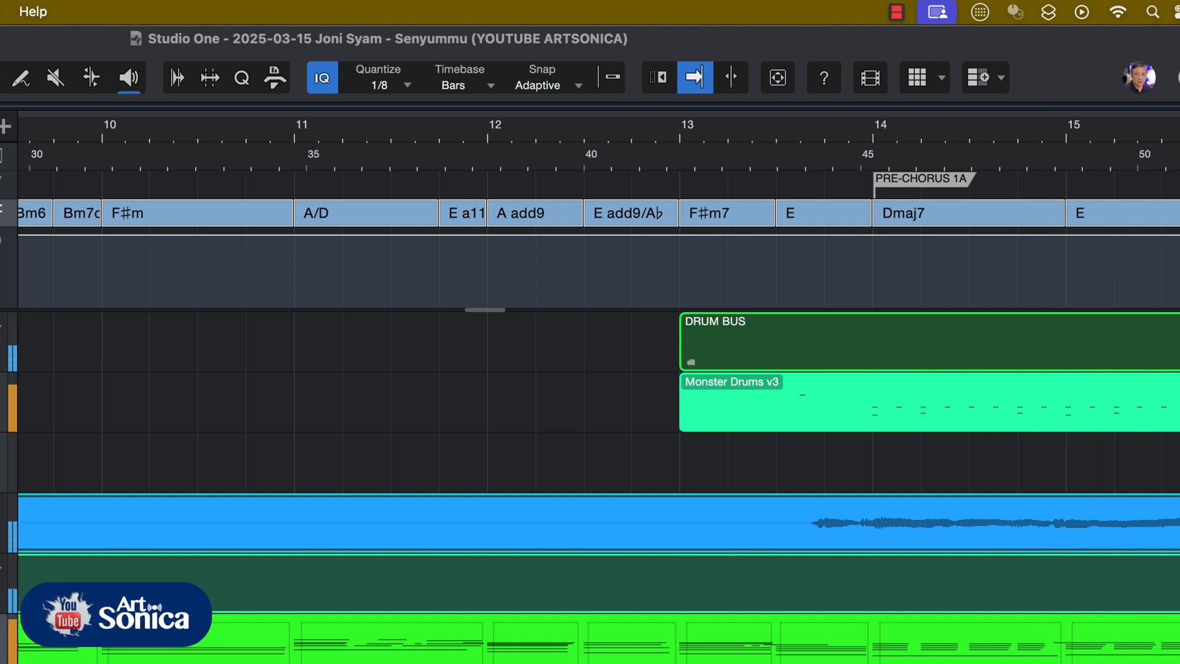
key(space)
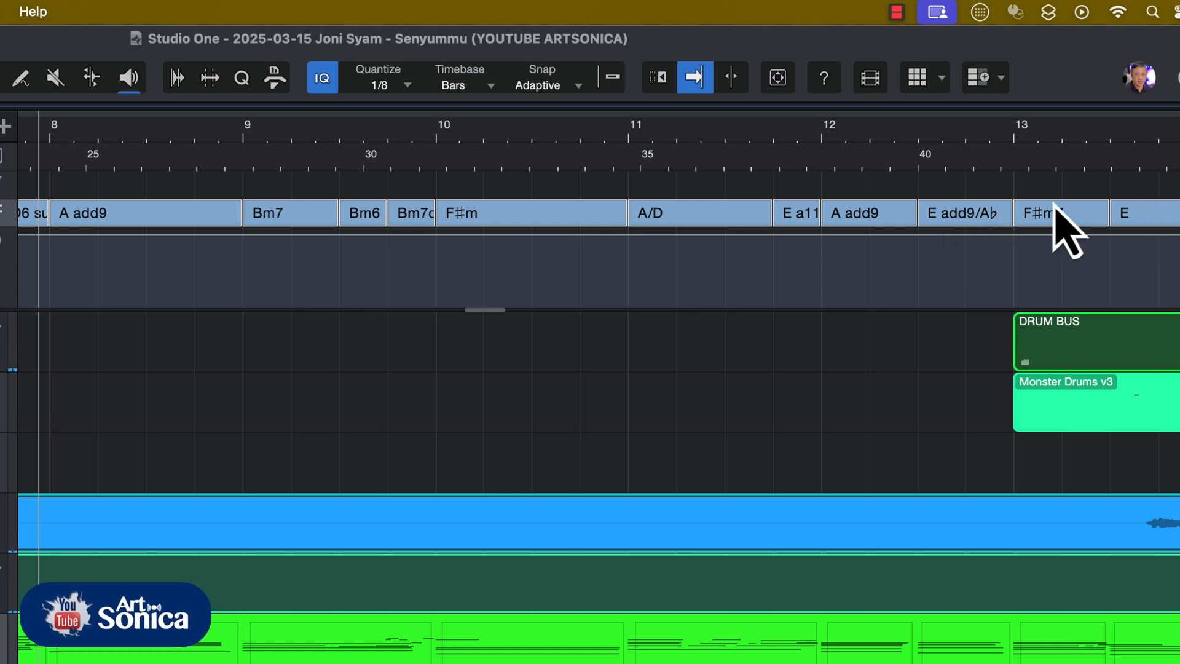
Play PRE-CHORUS 1A, stop past bar 21, jump to the PRE-CHORUS 1B marker and play on into CHORUS 1 past bar 28.
key(w)
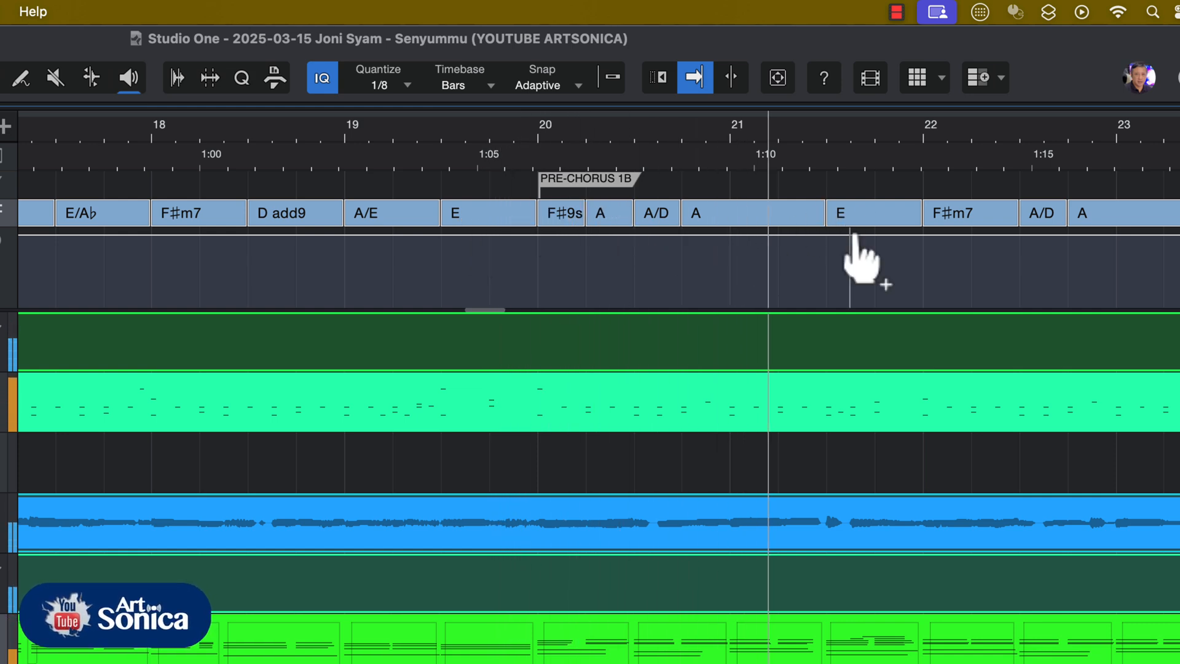
key(space)
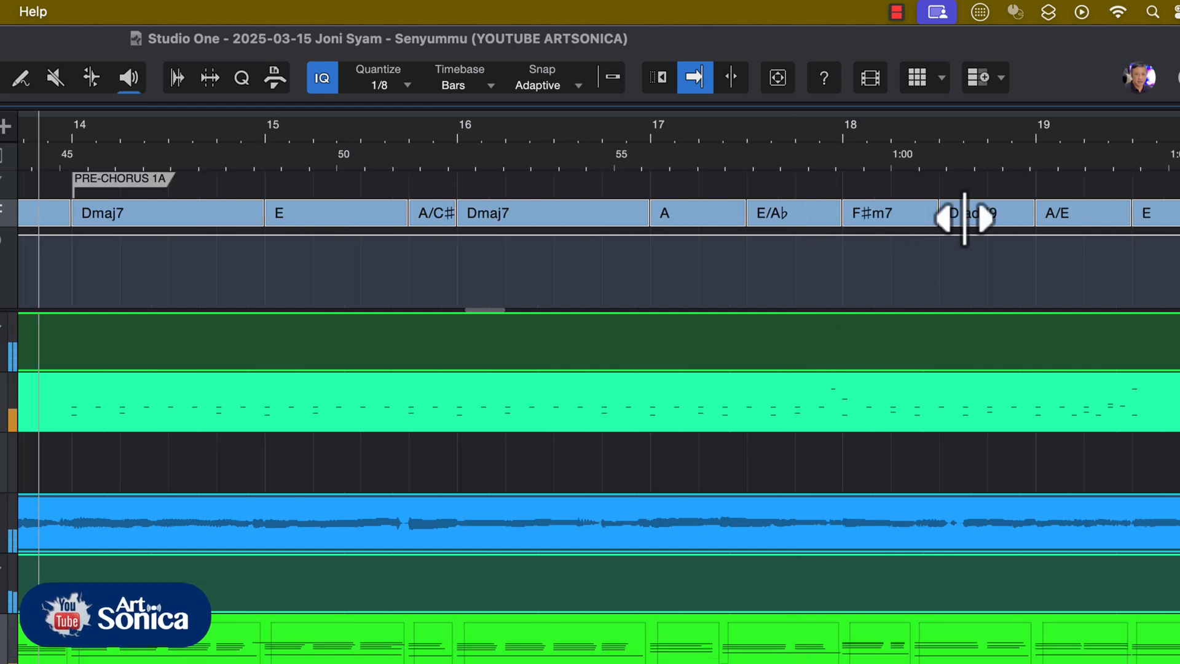
right_click(892, 155)
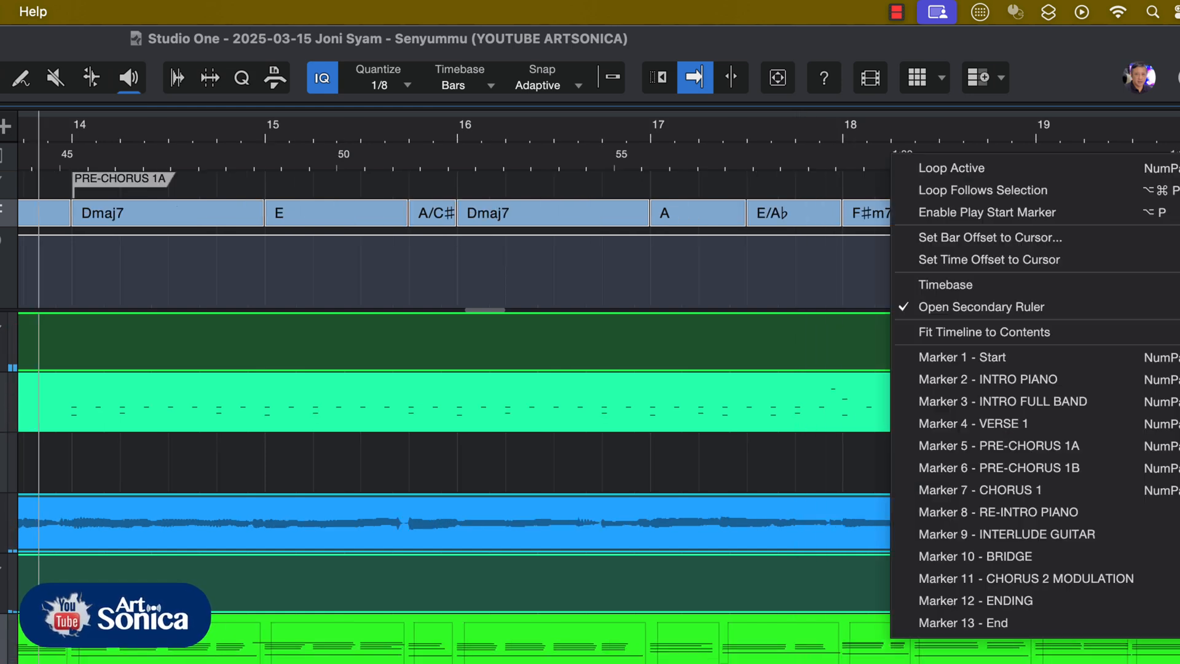
click(1070, 468)
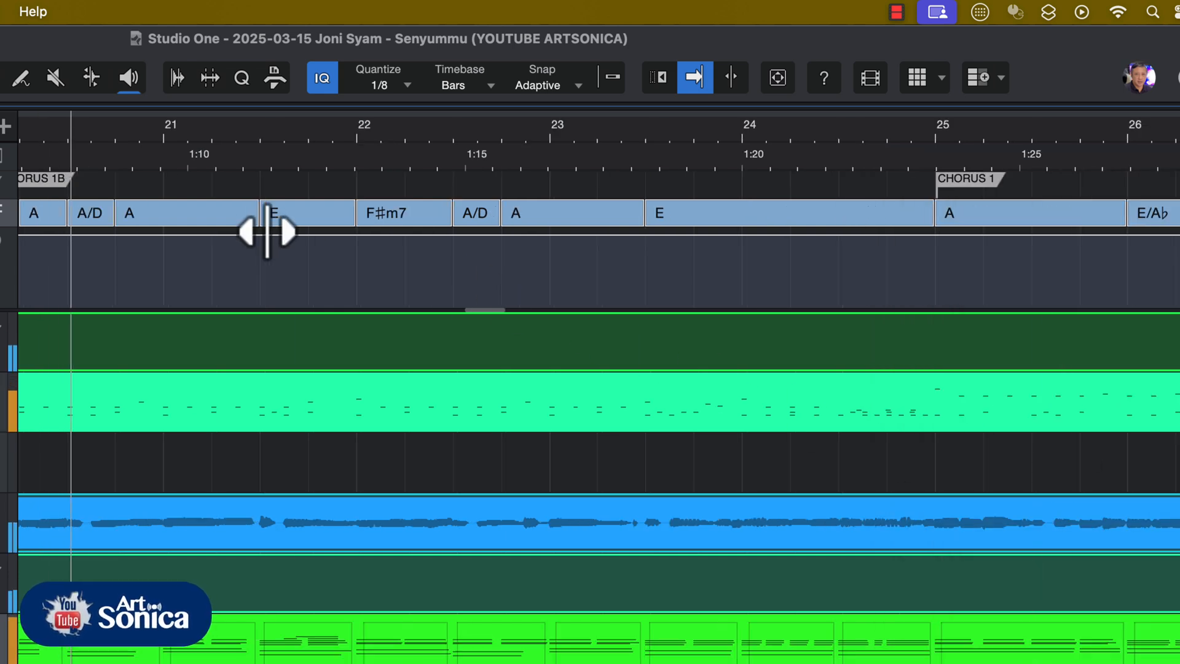
key(space)
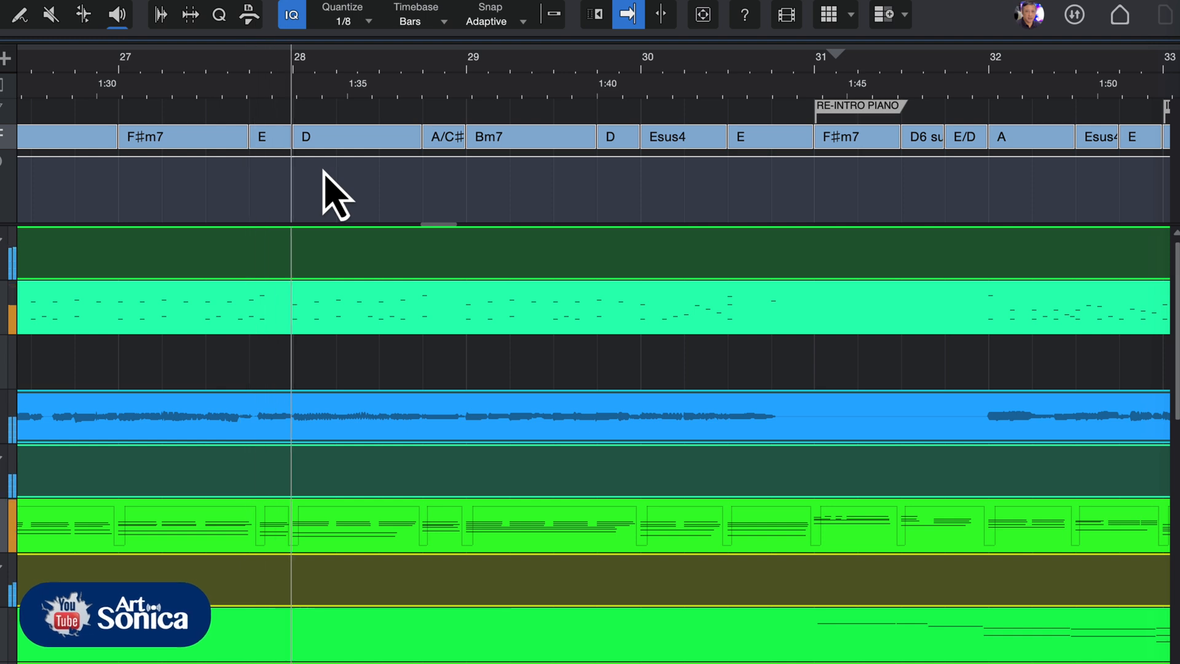
key(space)
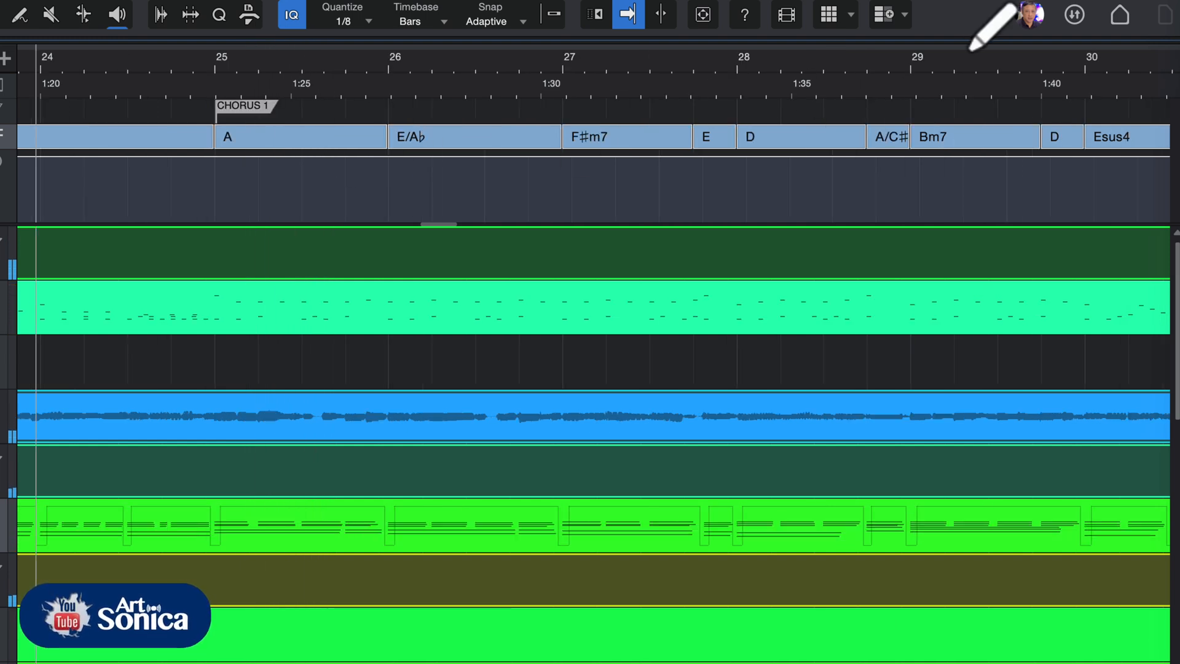
Place the cursor just before CHORUS 1 at bar 25 and select its E and A/C♯ passing chords in the chord track.
click(560, 67)
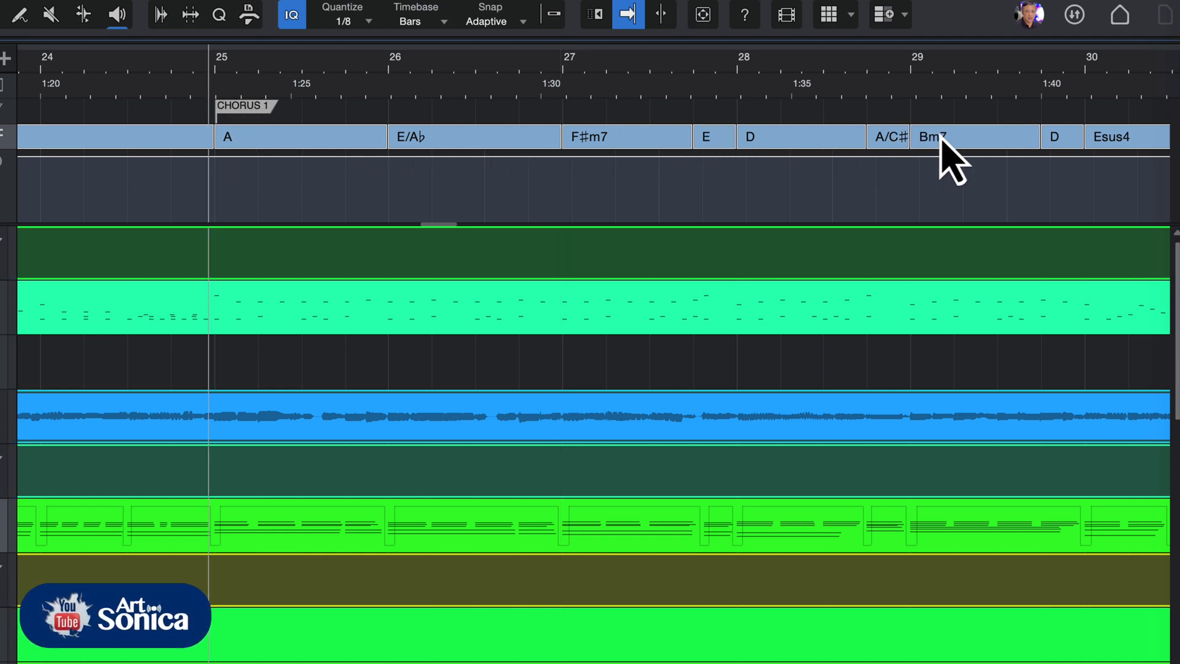
click(719, 145)
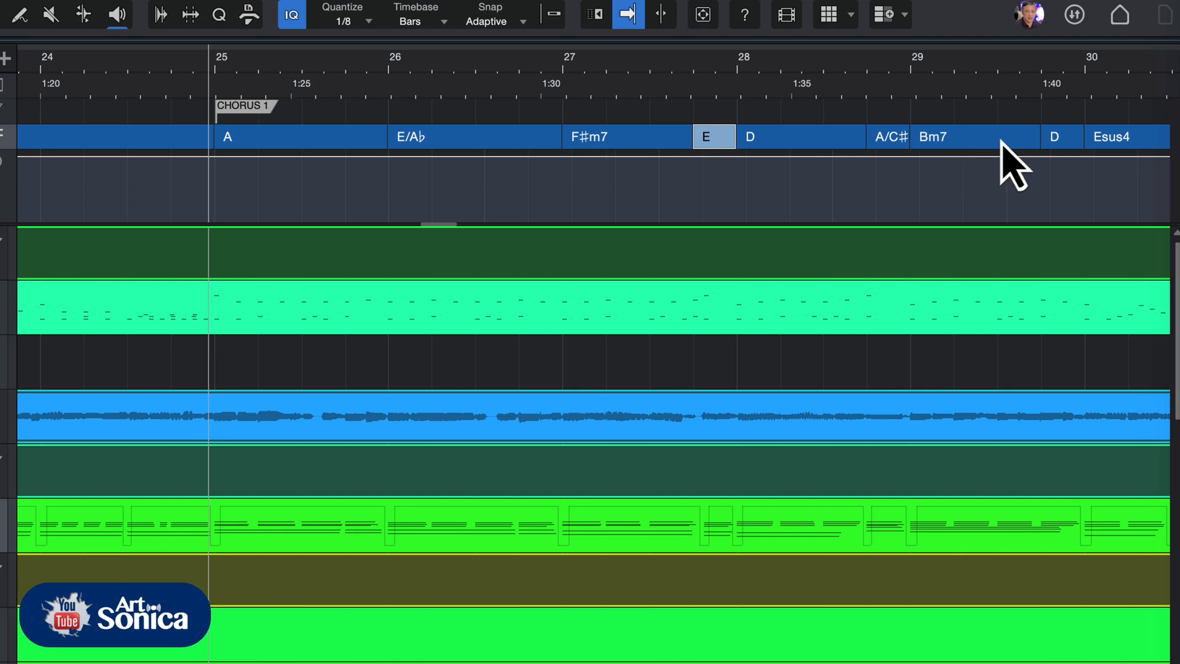
click(886, 147)
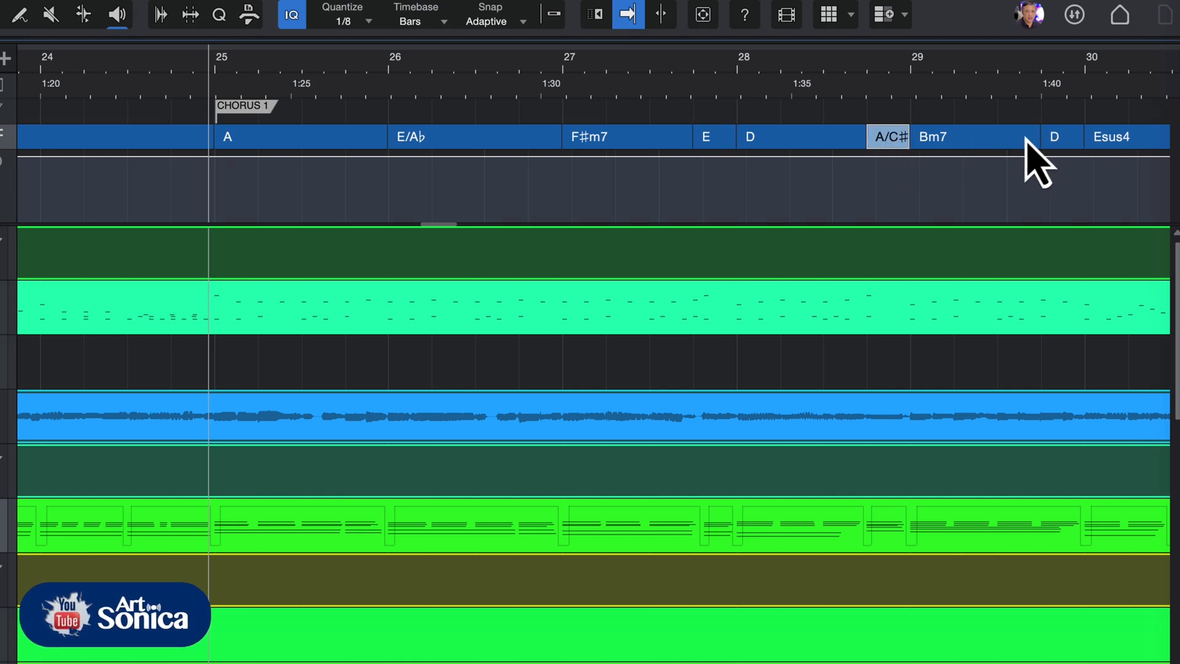
Play CHORUS 1 and RE-INTRO PIANO from just before bar 25, and park the cursor at the INTERLUDE GUITAR marker.
key(space)
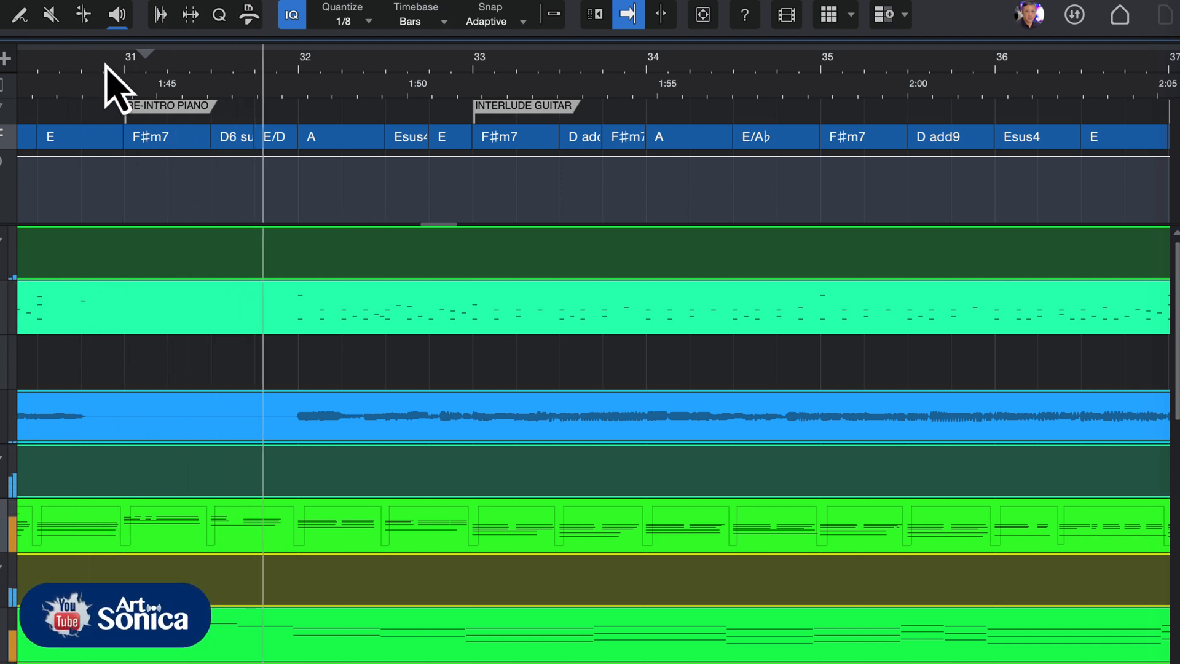
key(e)
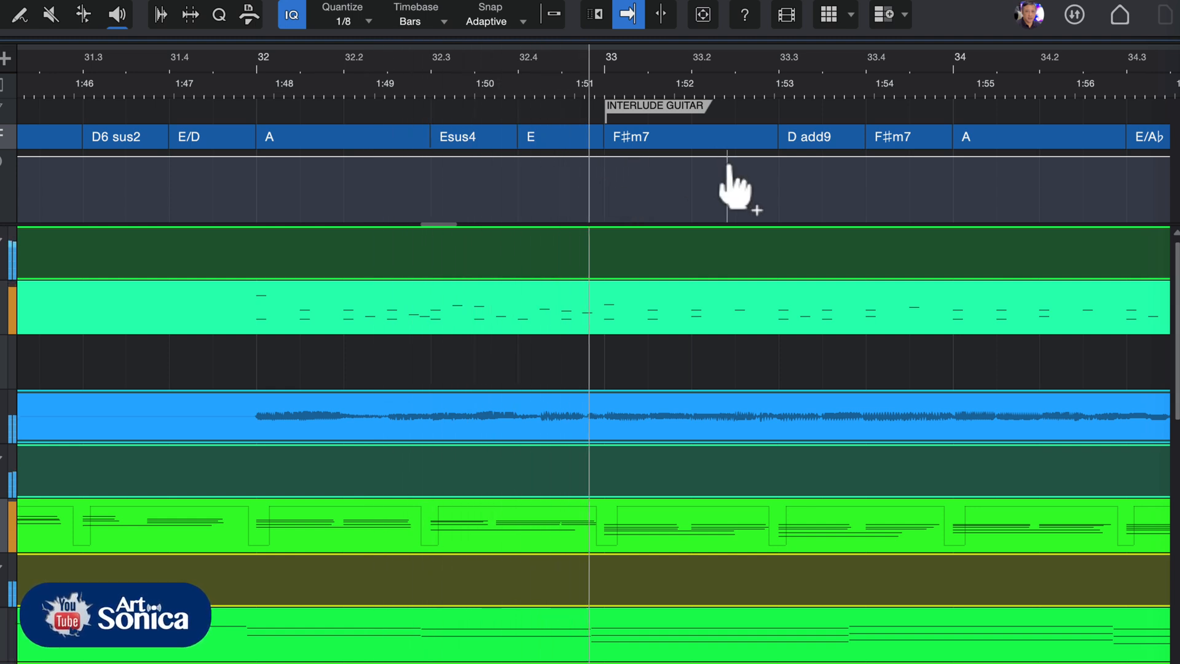
click(606, 92)
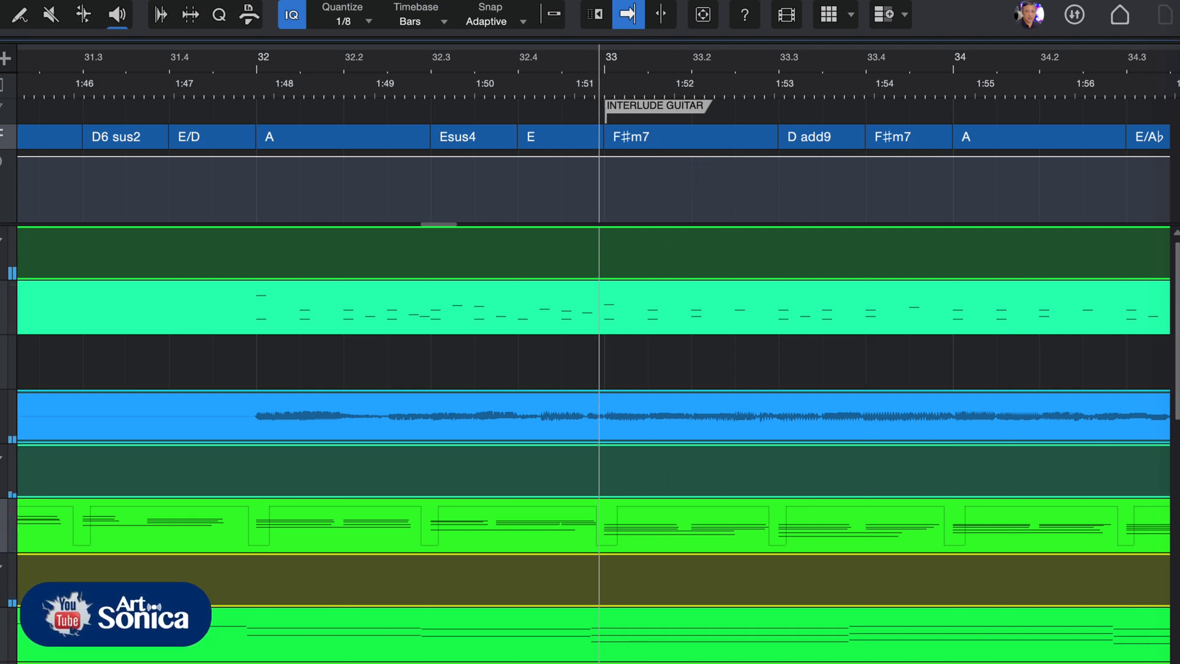
Examine the INTERLUDE GUITAR chords from bar 33 up to bar 37, and continue to the BRIDGE chords.
scroll(593, 381, right, 6)
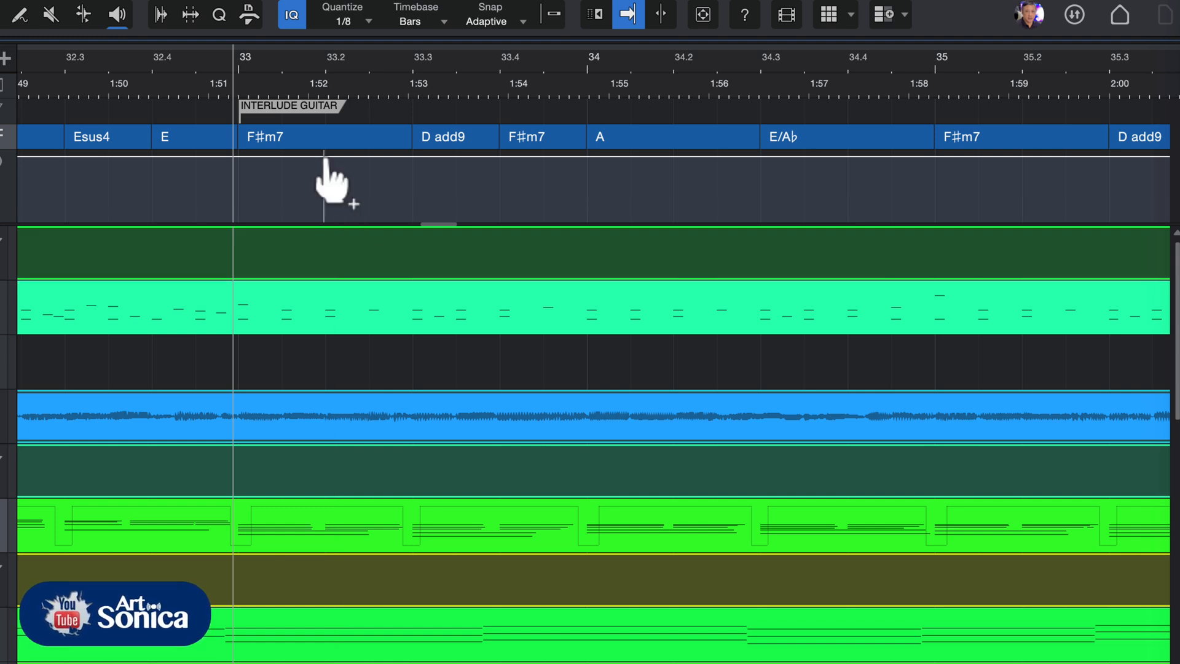
key(w)
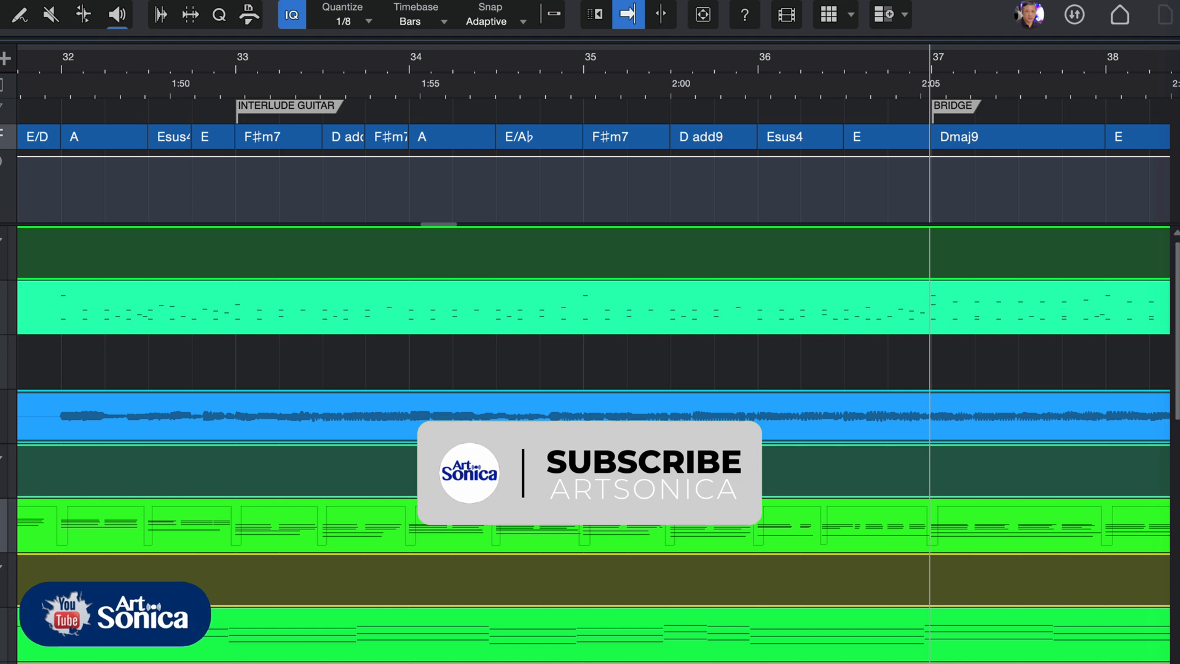
scroll(590, 332, right, 8)
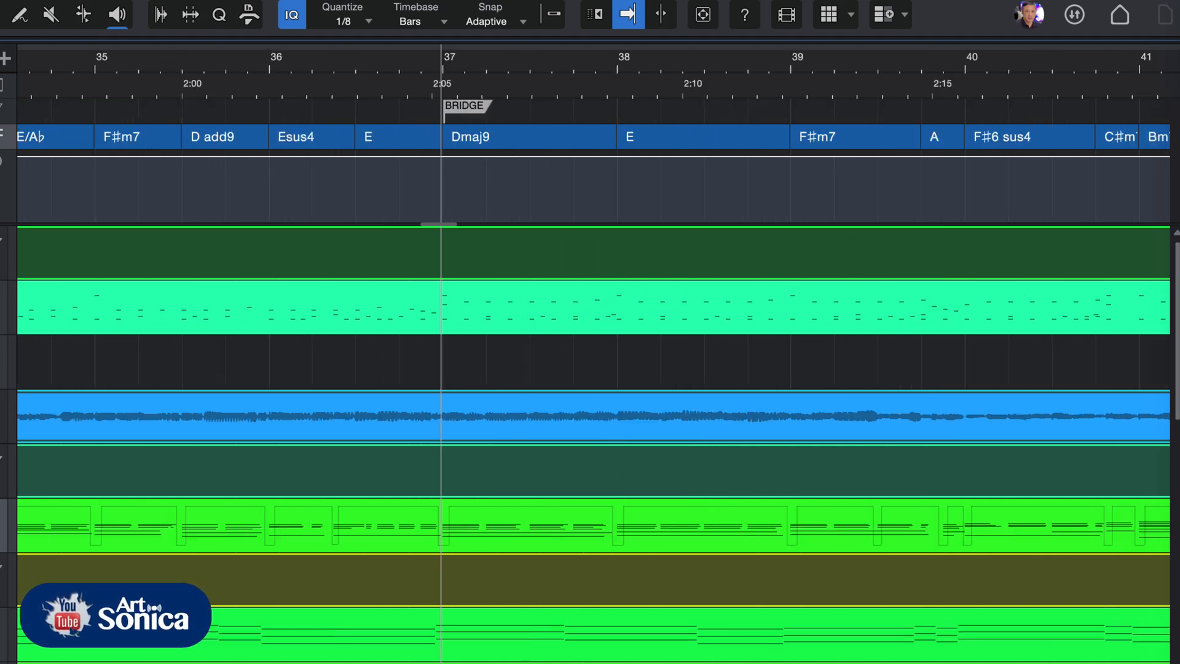
scroll(590, 331, right, 3)
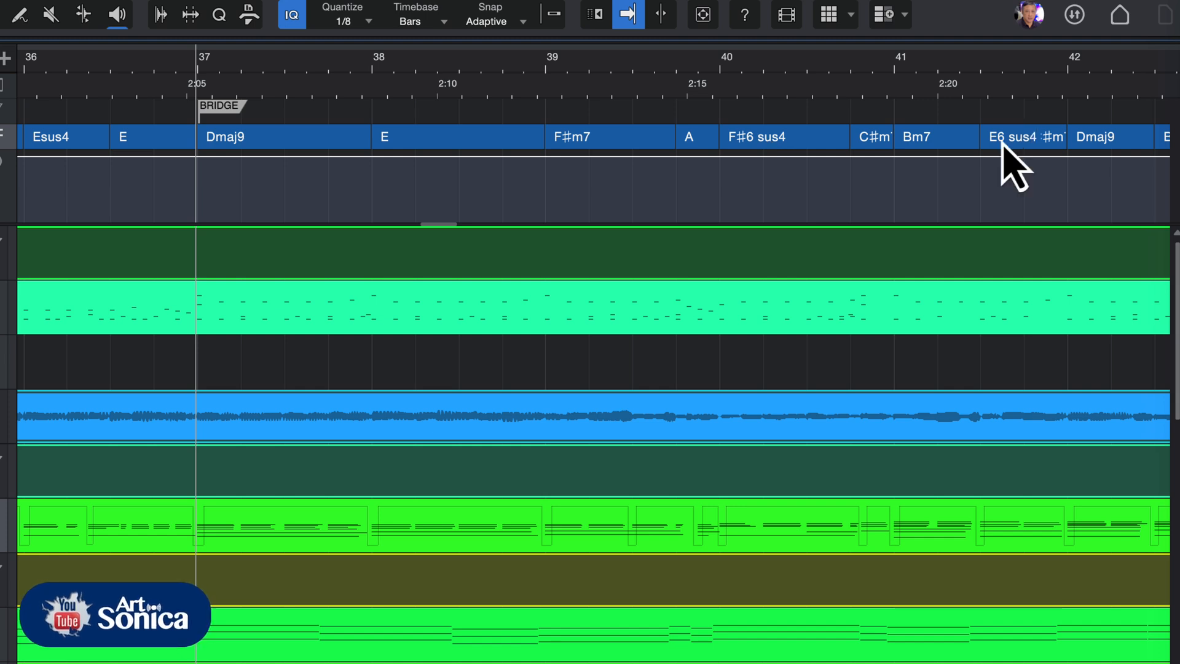
Play the BRIDGE from bar 37 while following its chord names up close, and stop at the F♯6 sus4 chord at bar 40.
key(space)
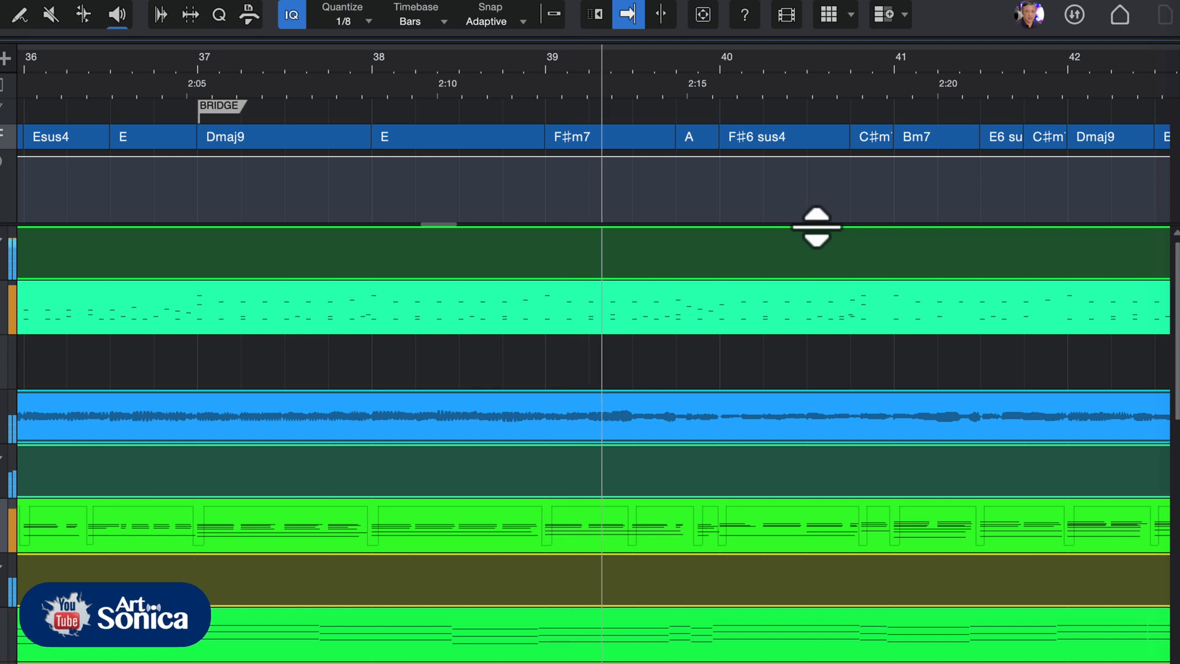
key(e)
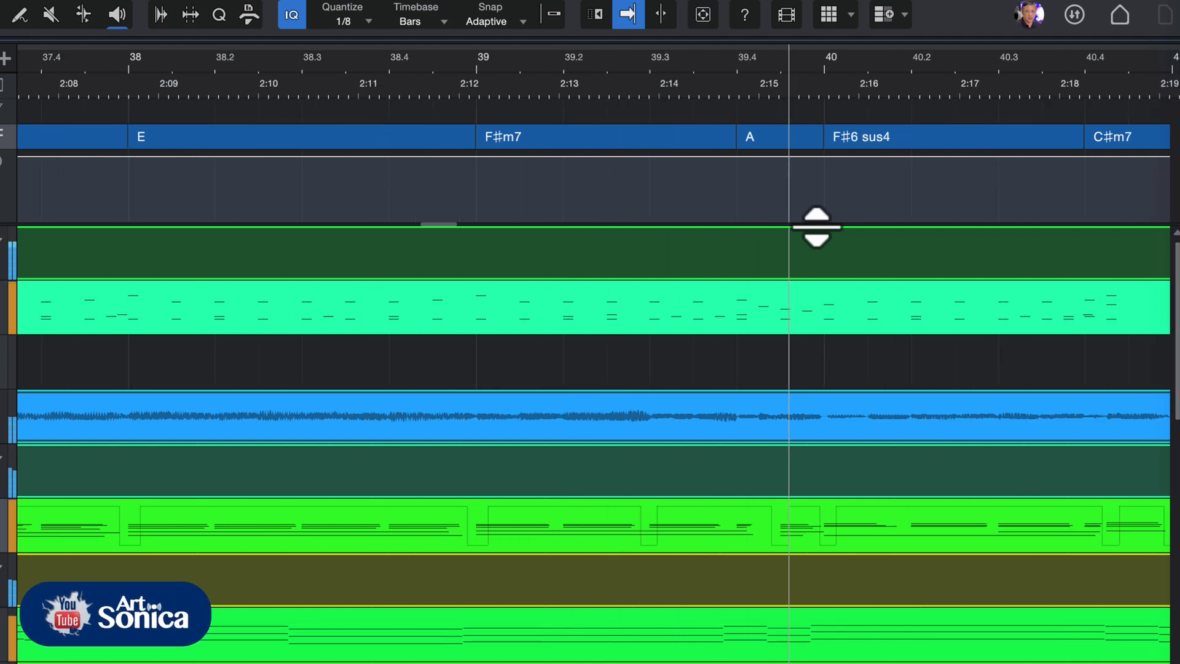
click(822, 65)
click(822, 65)
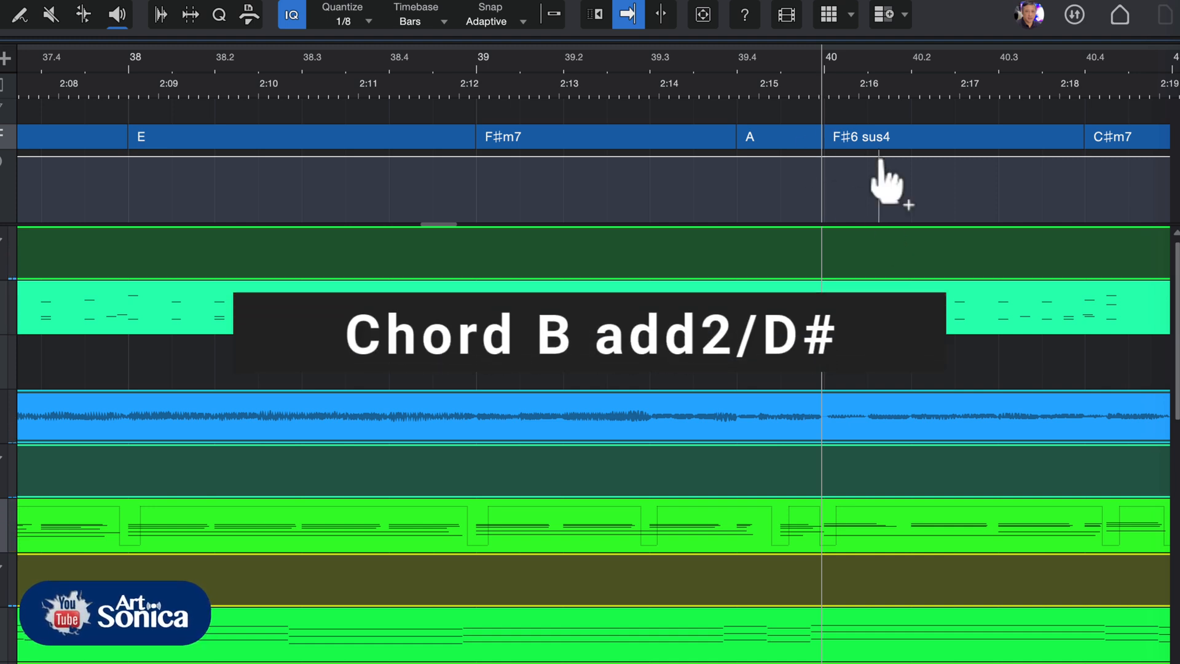
Locate the A chord at bar 39.4, and return the cursor to the BRIDGE marker at bar 37.
key(w)
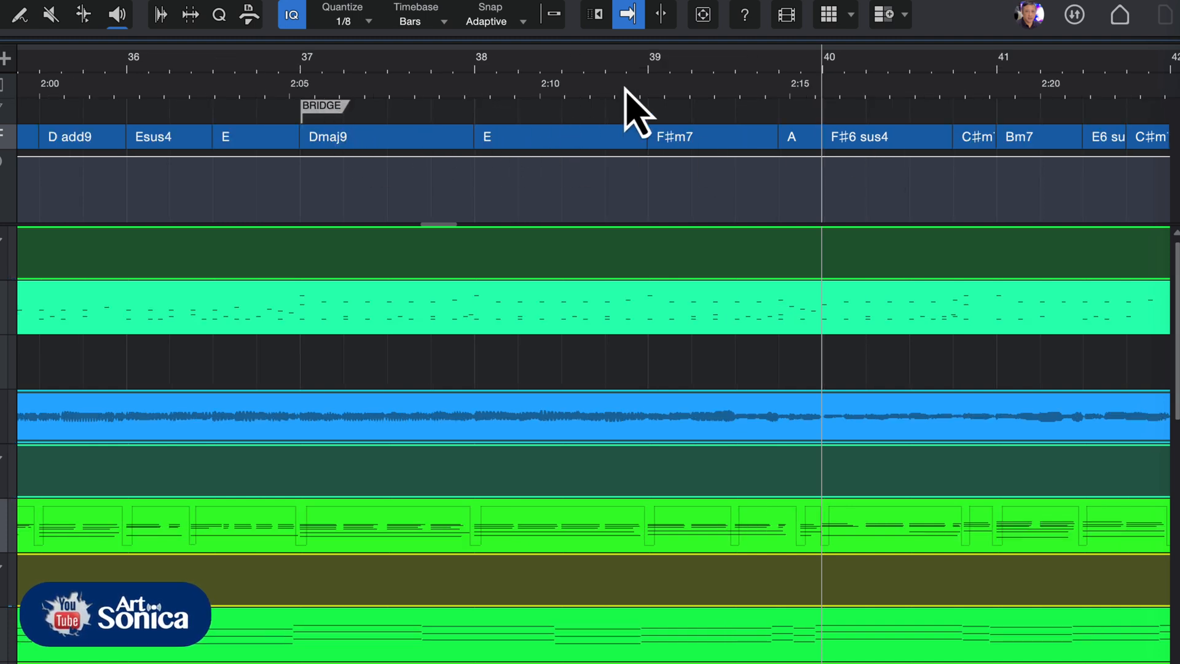
key(e)
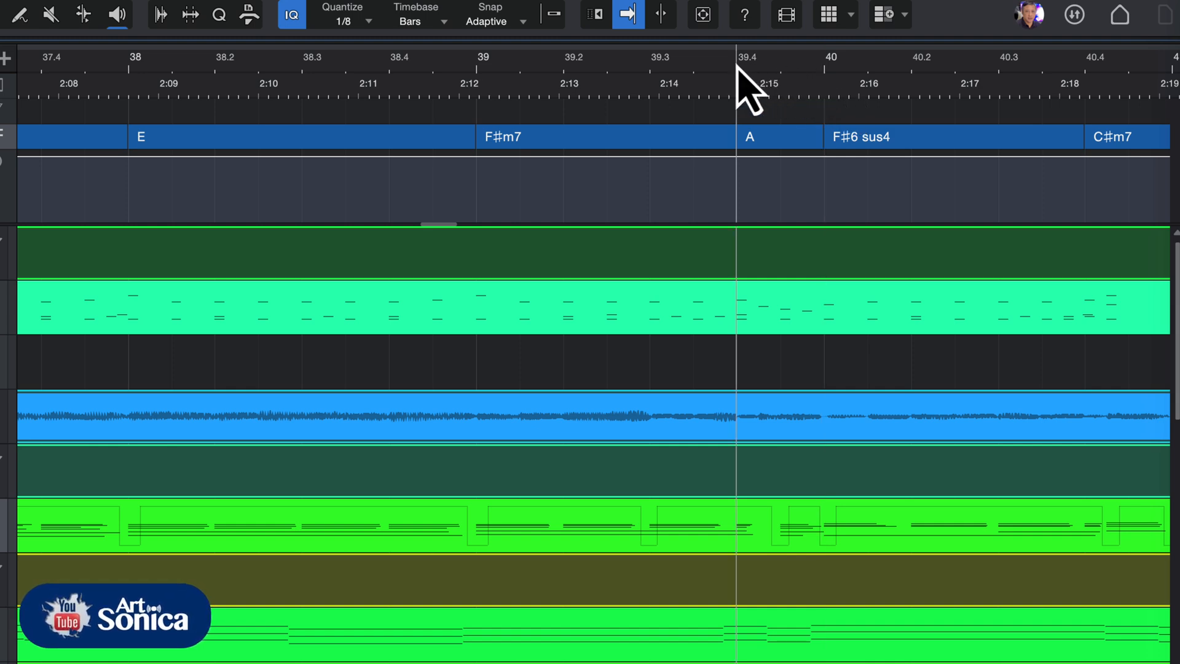
key(w)
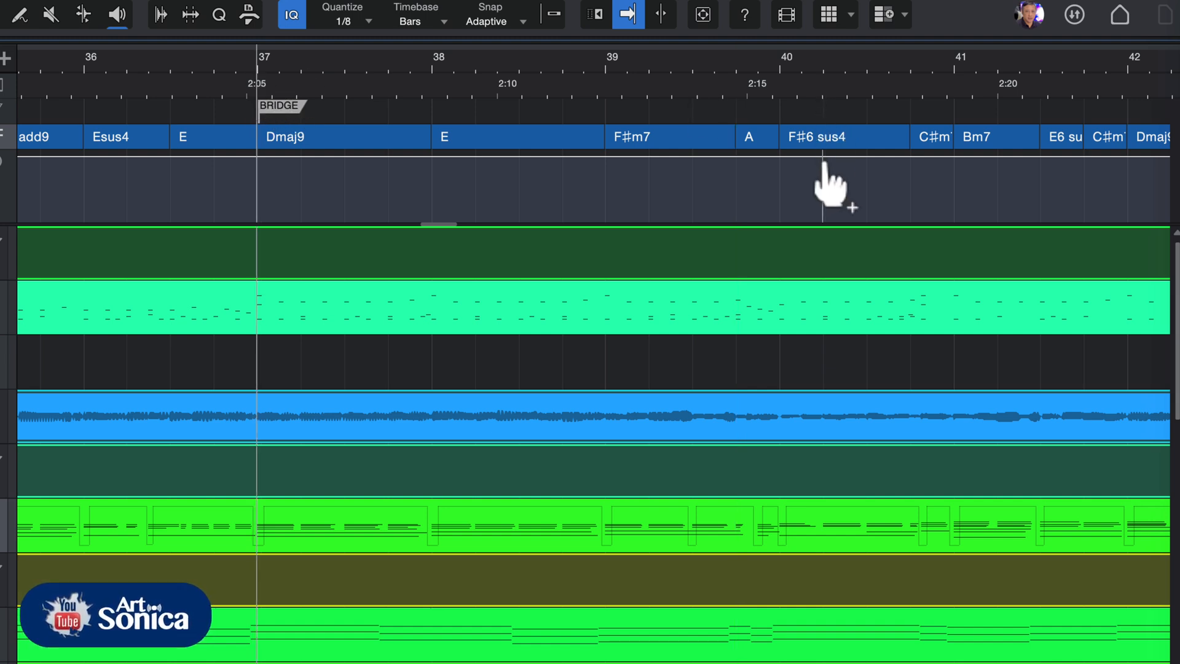
Play the BRIDGE from bar 37 past bar 44, stop, and locate CHORUS 2 MODULATION at bar 45.
key(space)
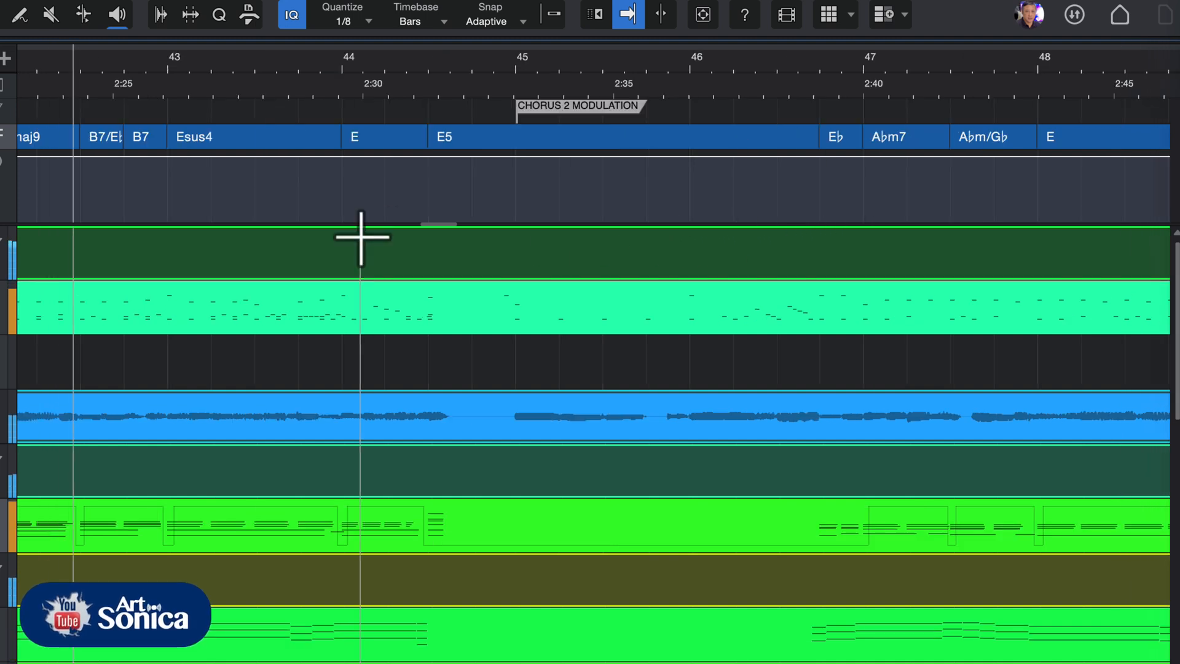
key(e)
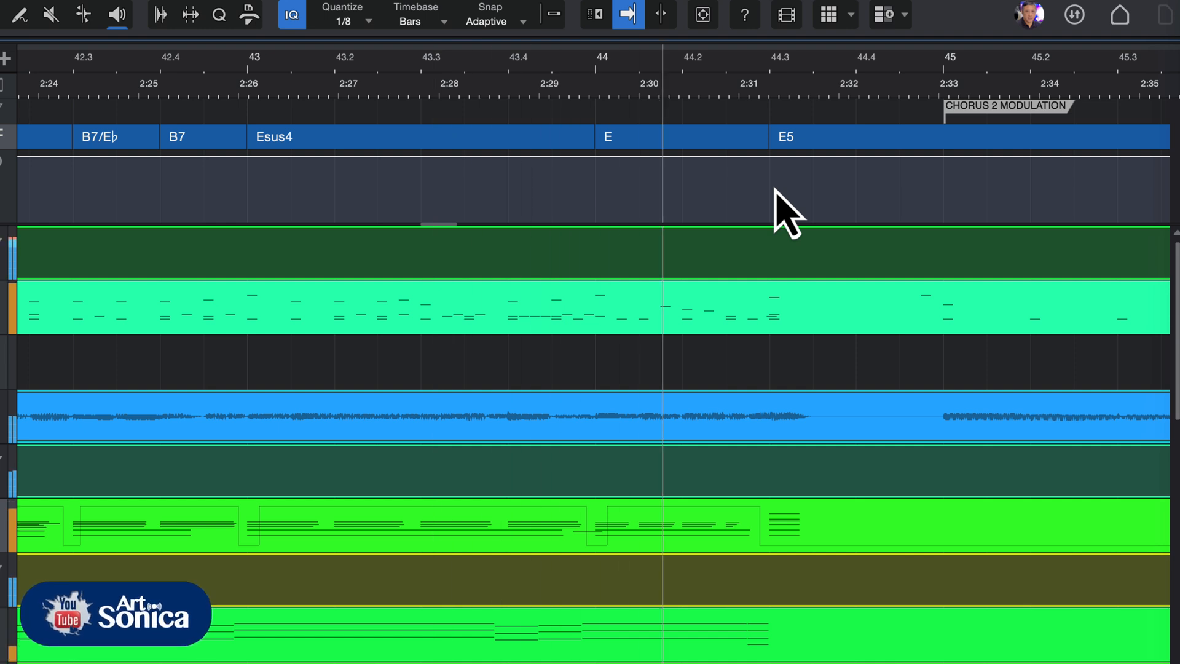
key(space)
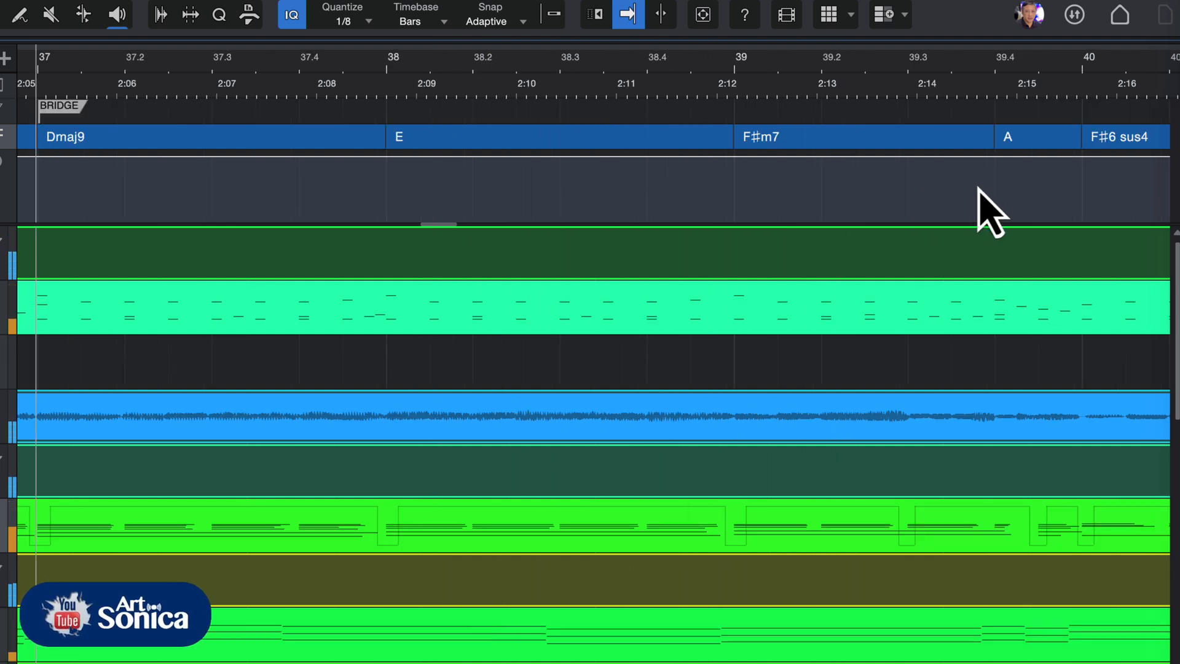
key(w)
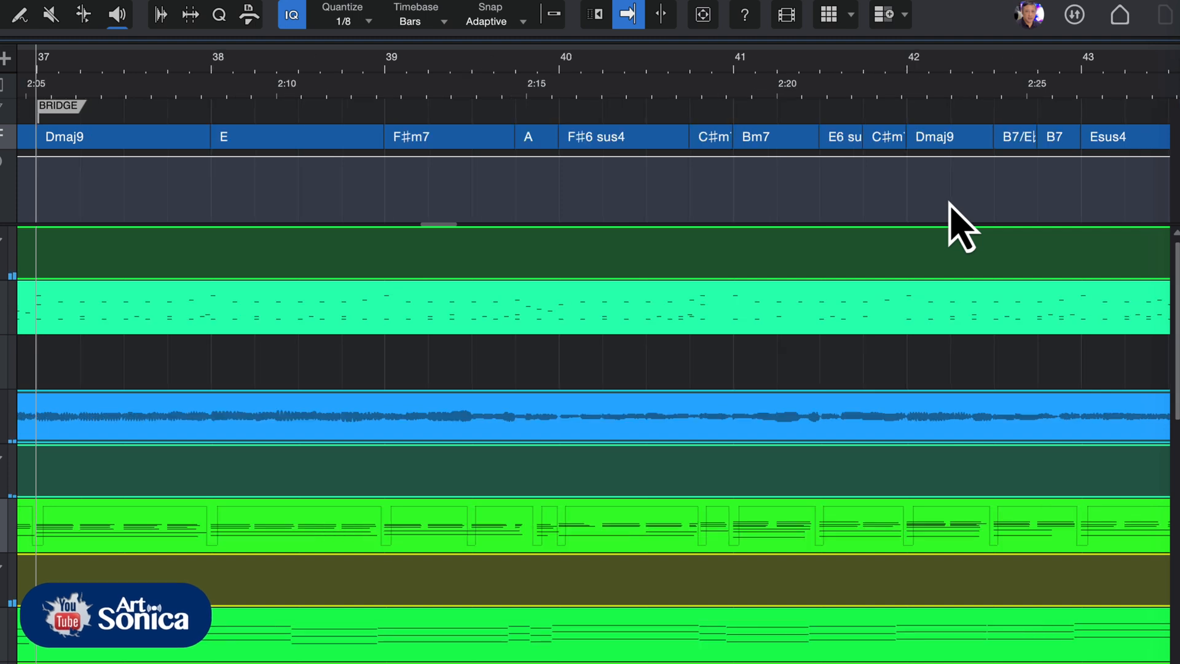
key(w)
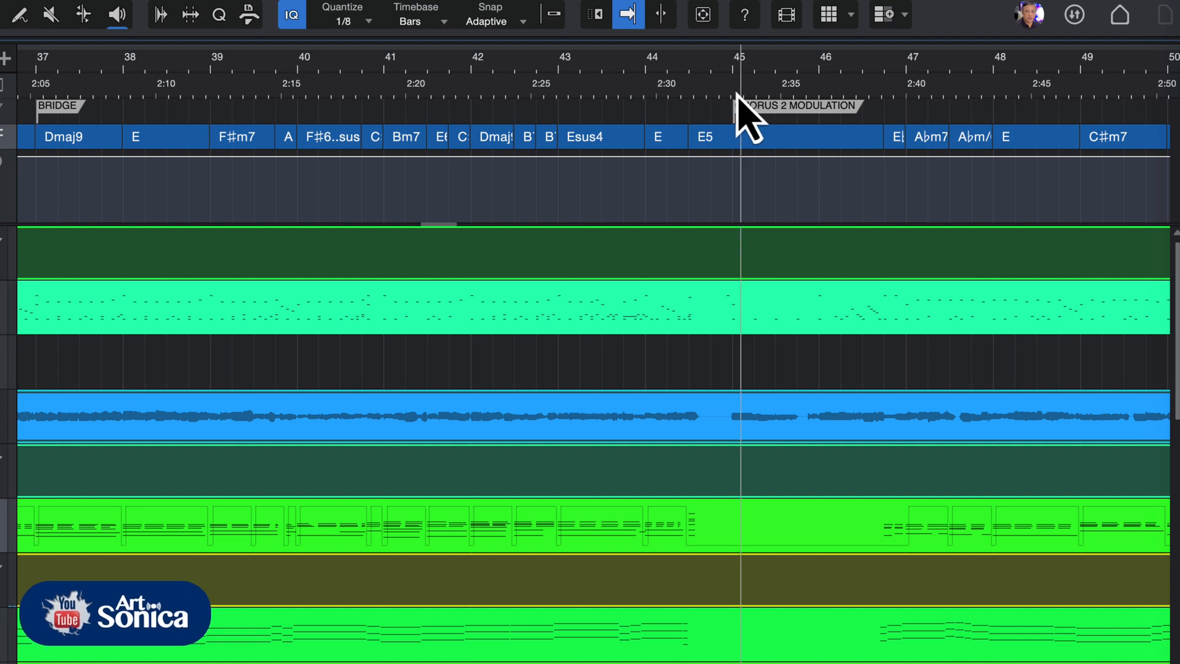
Play the transition from the E chord after bar 44 into CHORUS 2 MODULATION past bar 46, and stop playback.
key(e)
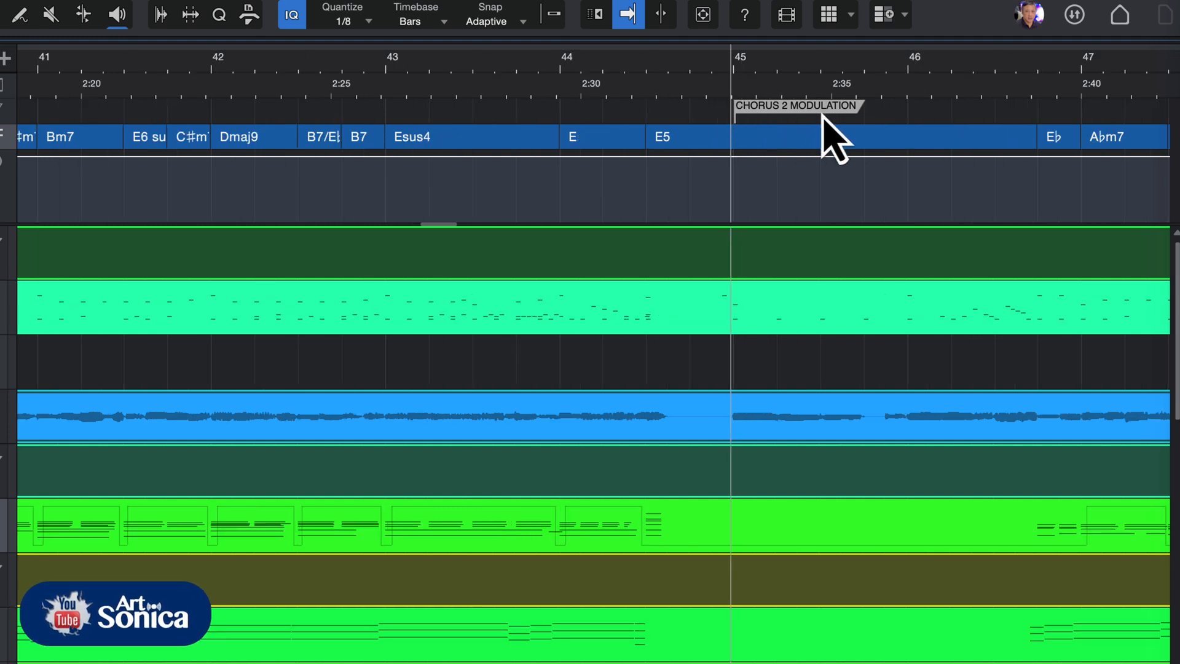
click(615, 67)
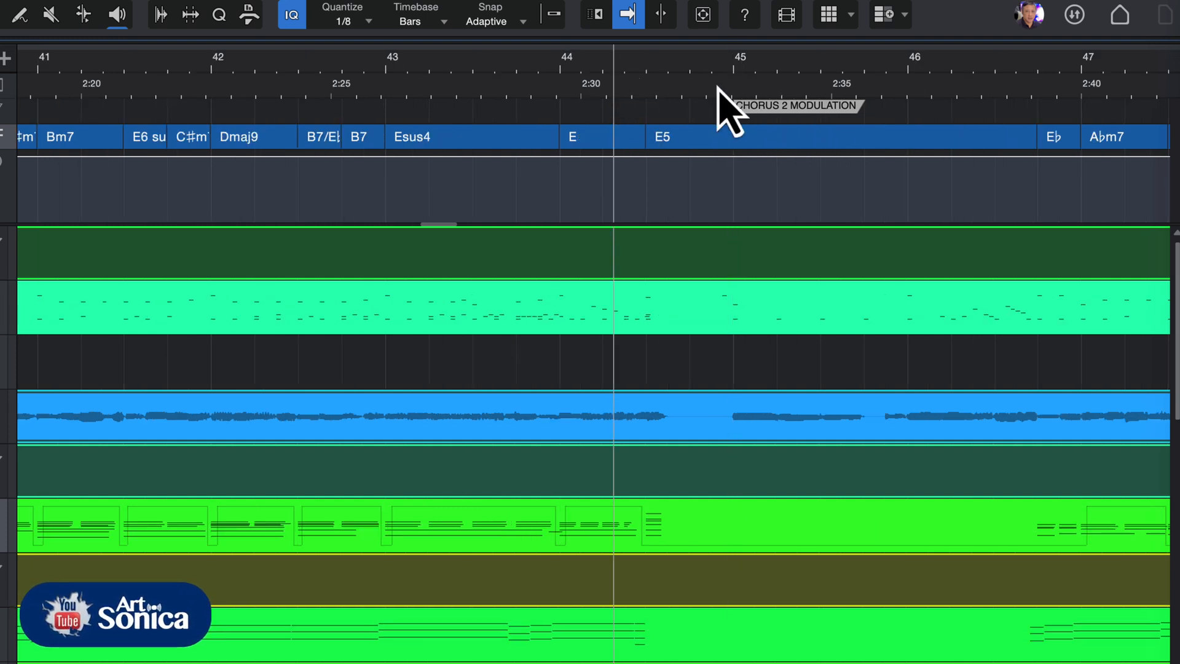
key(space)
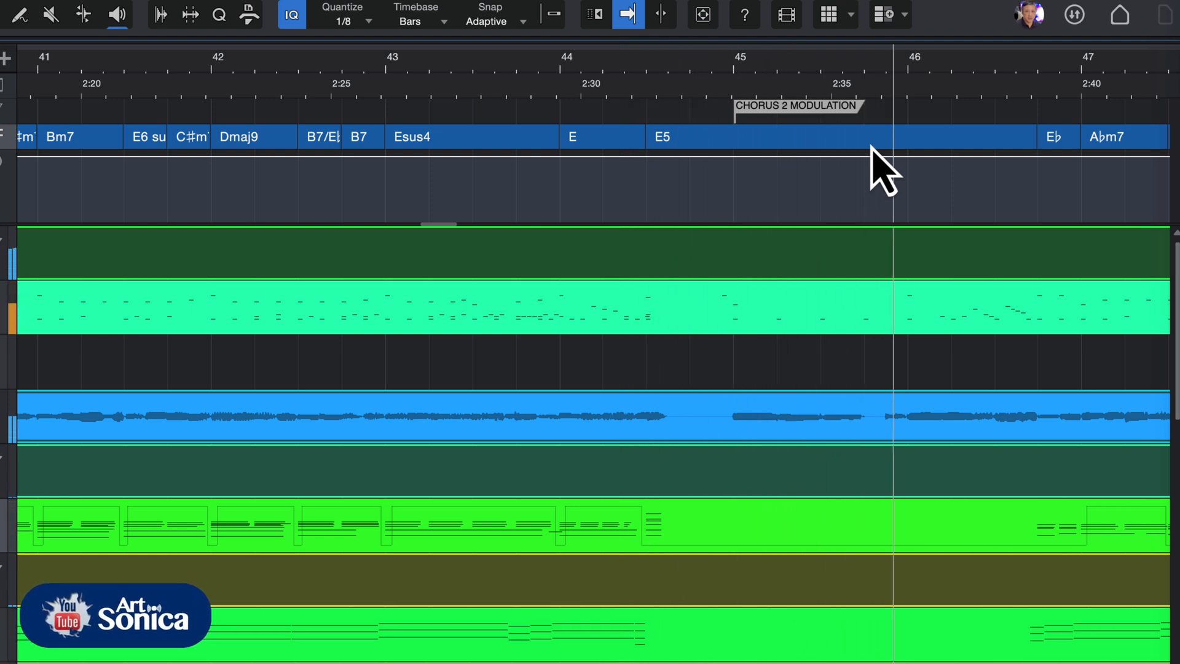
key(e)
key(w)
key(w)
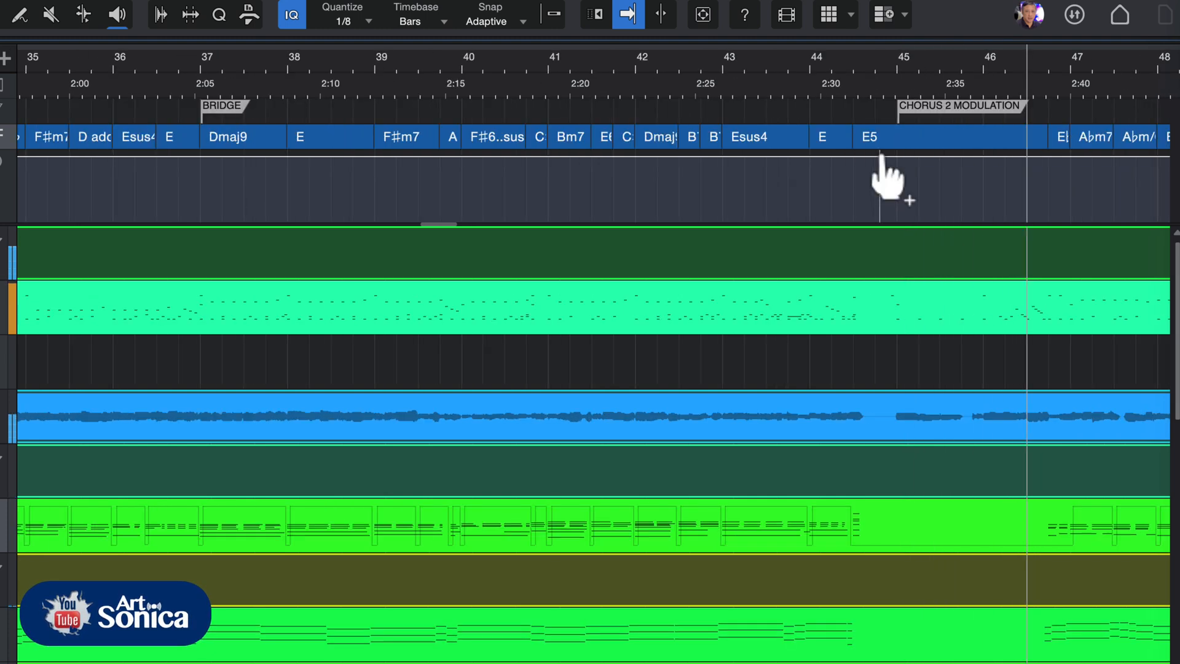
key(space)
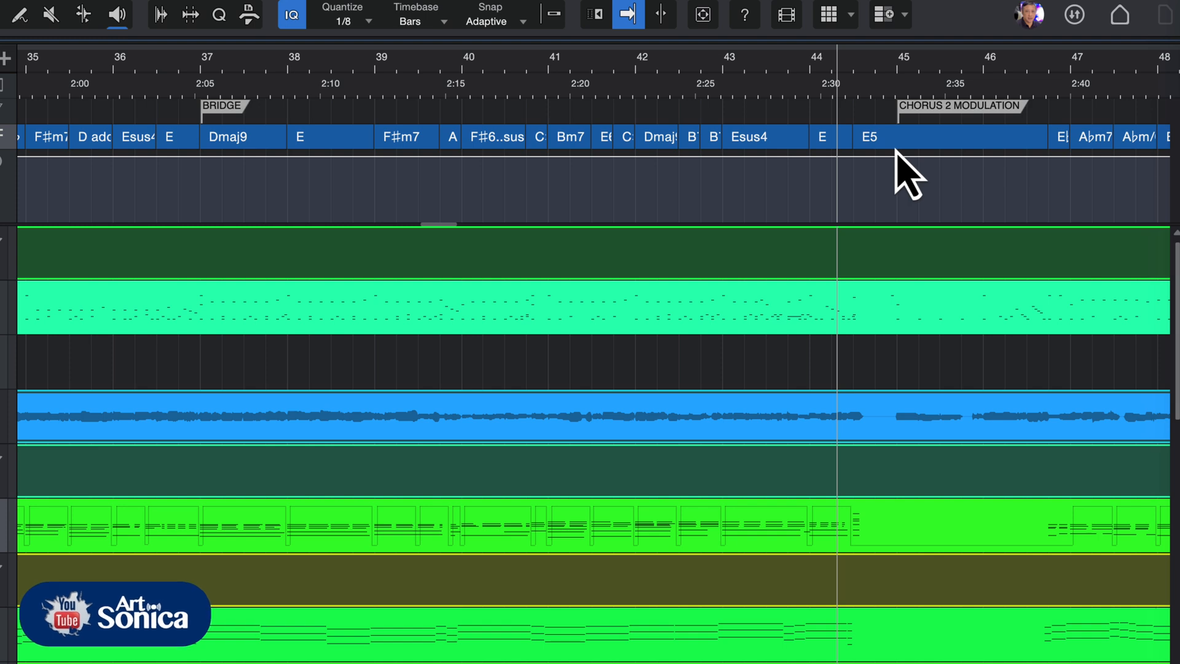
Play the end of the BRIDGE from just before bar 42 through the E5 chord into CHORUS 2 MODULATION.
key(space)
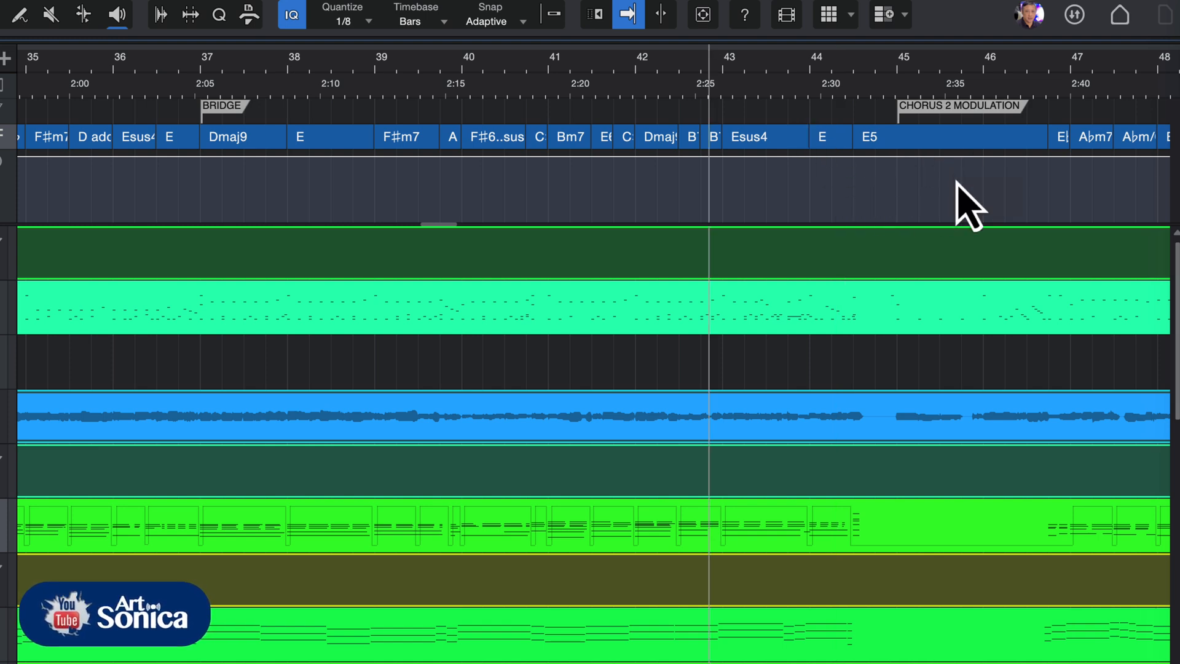
click(633, 66)
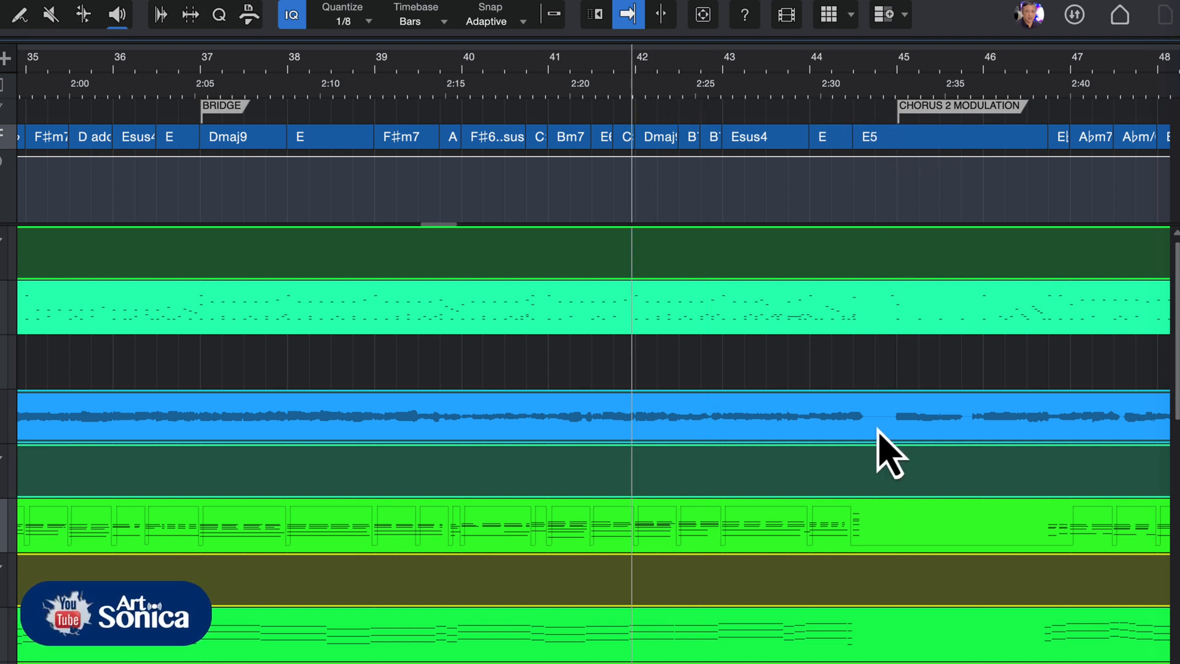
key(space)
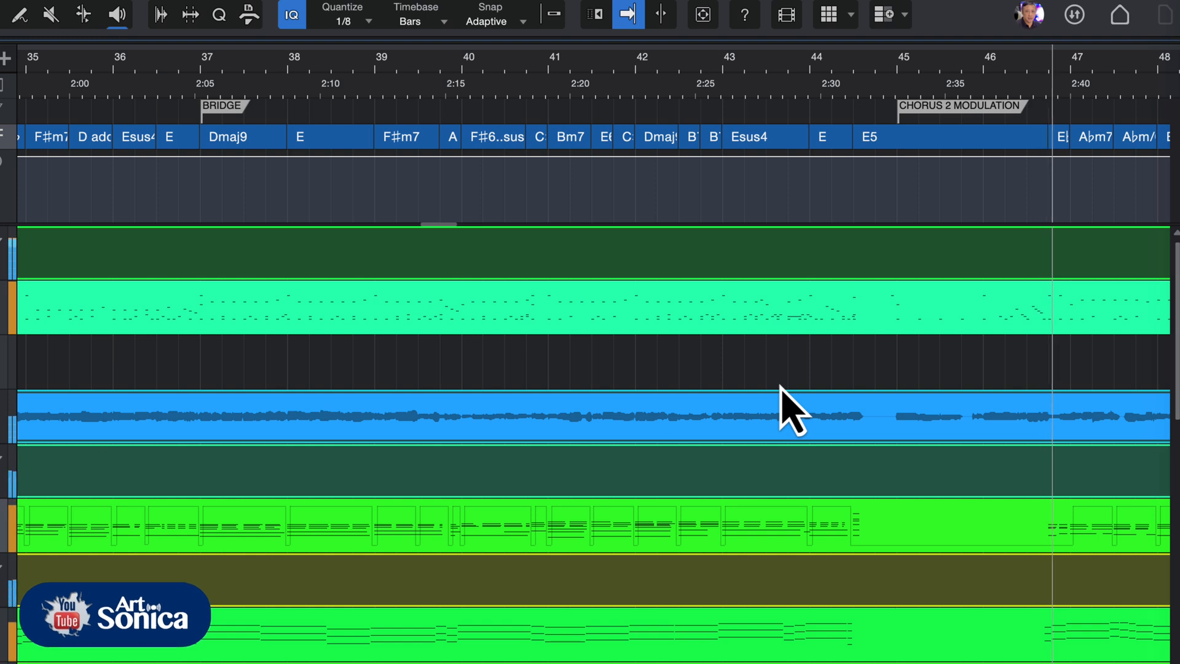
Follow playback up close into the ENDING, replay from bar 50 over the F♯sus4 chord, and stop.
key(e)
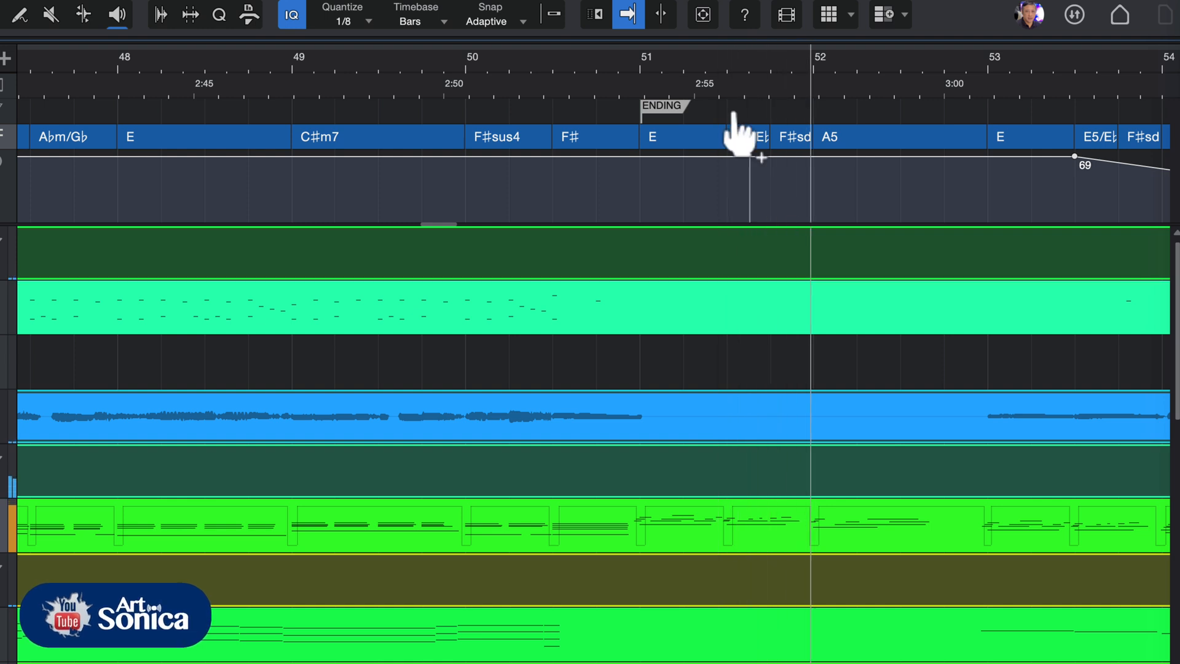
click(458, 74)
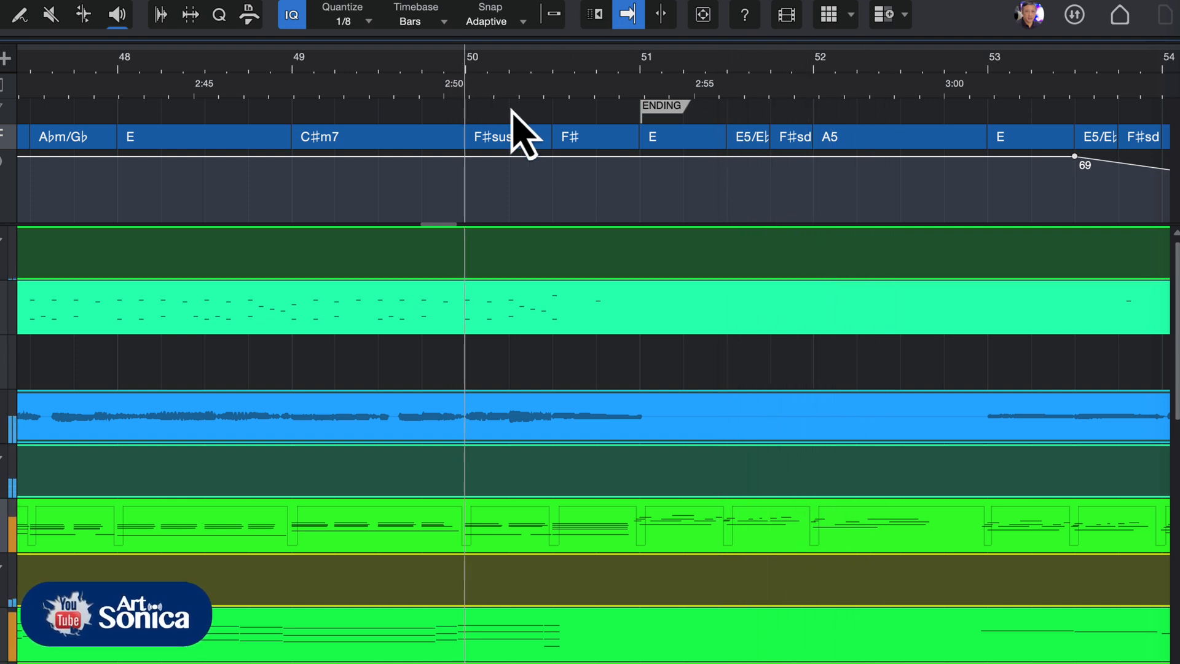
key(space)
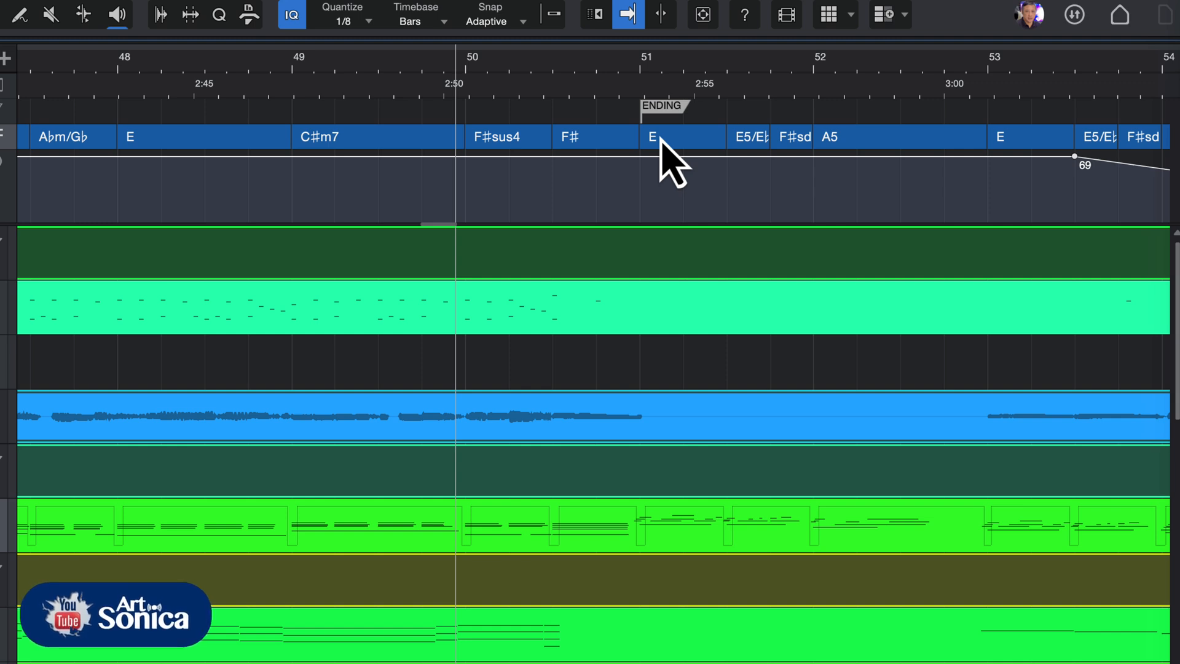
Jump to the Start marker and play the song from the beginning through INTRO PIANO.
right_click(420, 78)
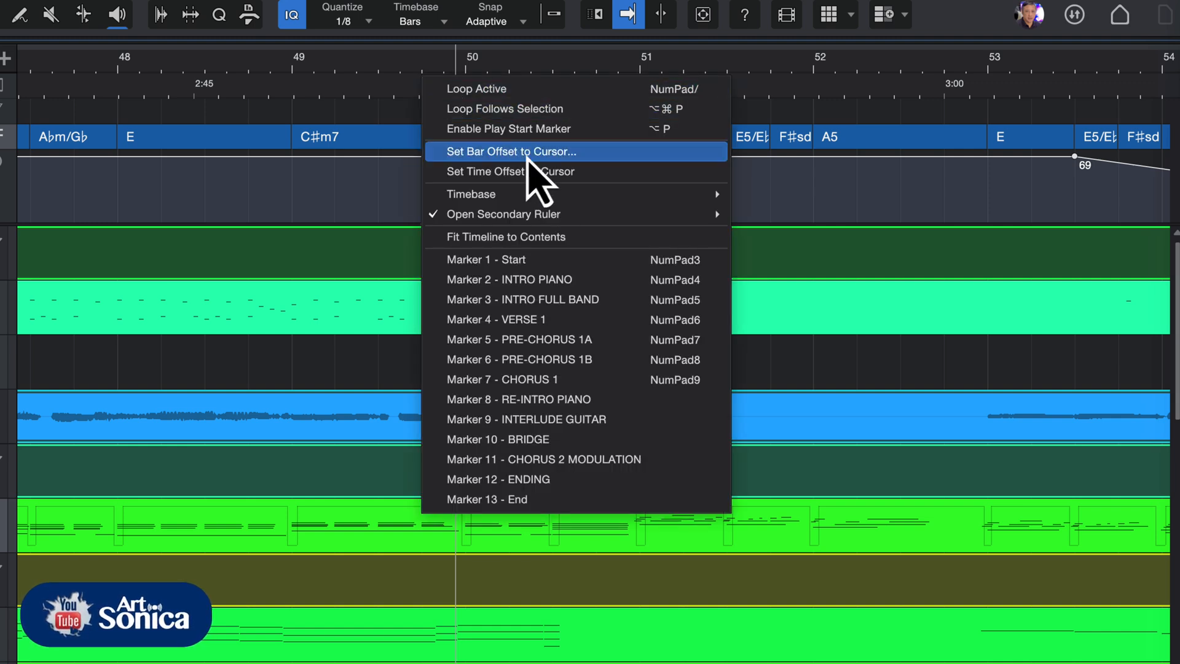
click(569, 261)
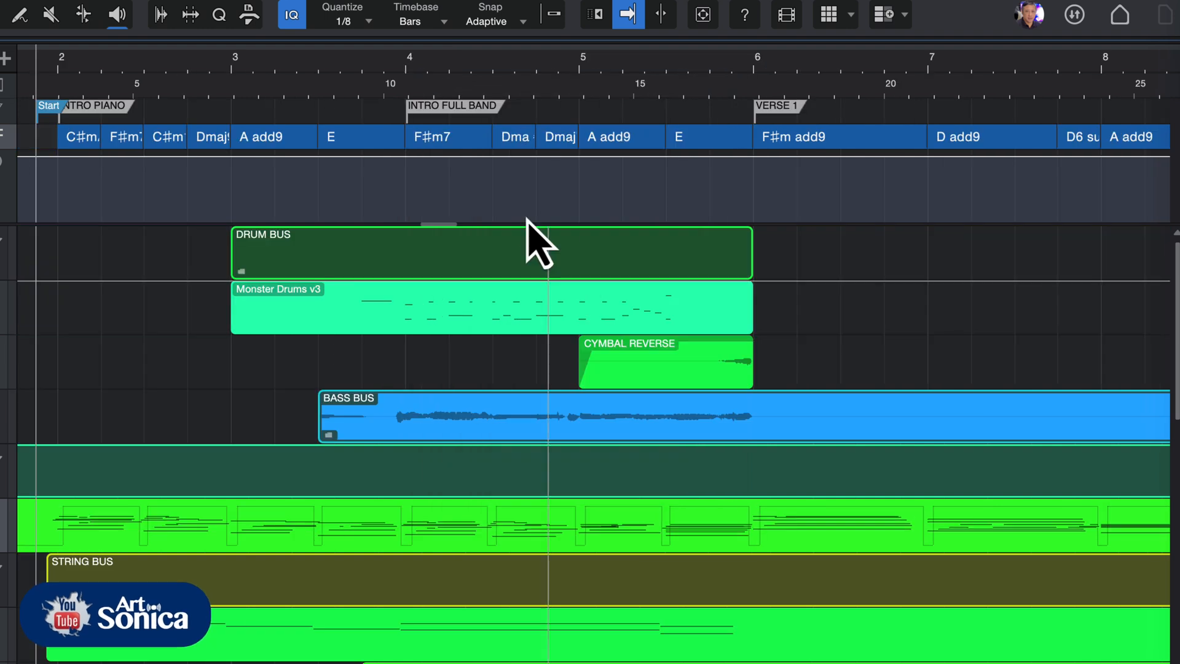
key(space)
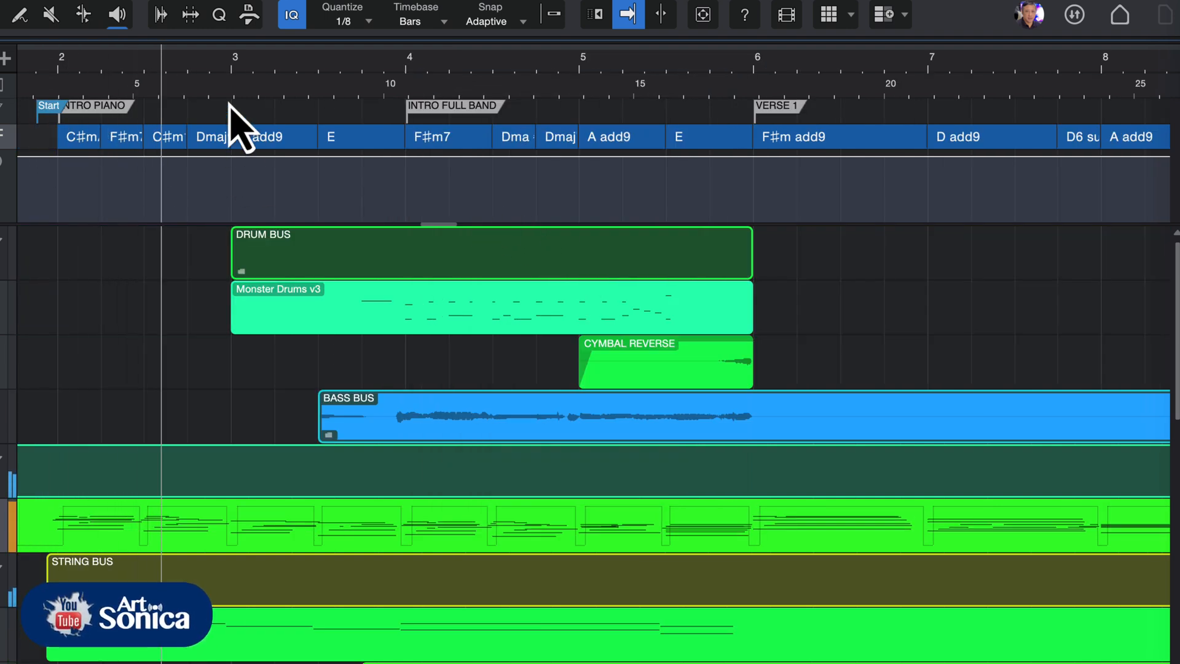
Stop the intro playback, jump to the RE-INTRO PIANO marker, and briefly play that section from bar 31.
key(space)
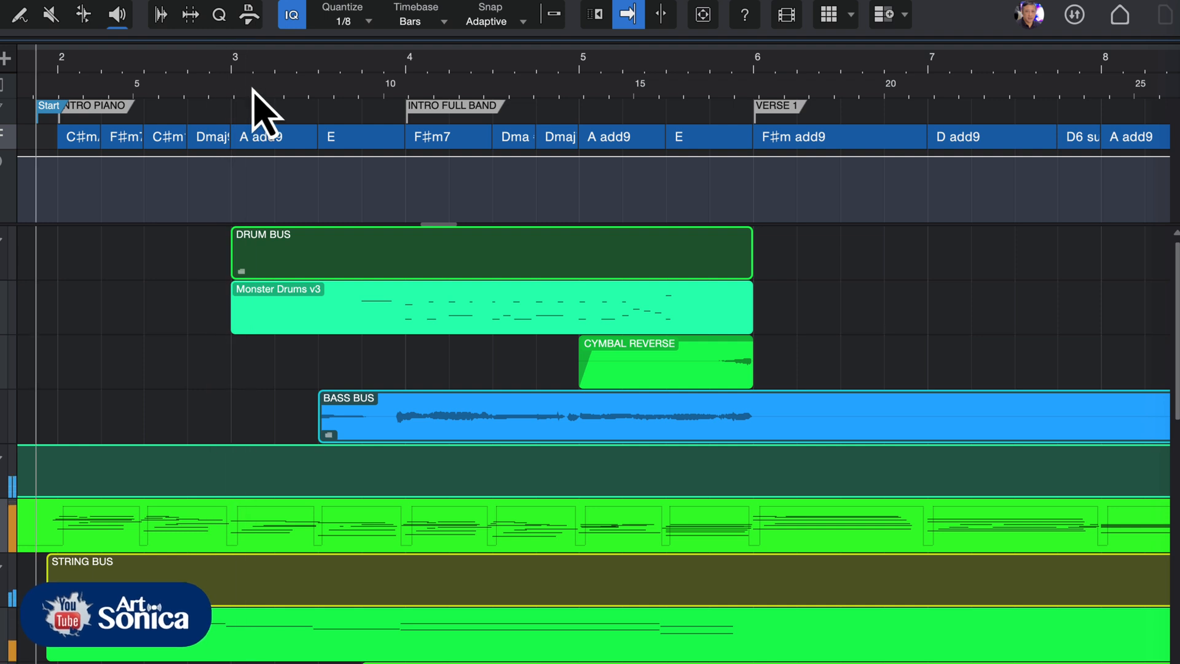
right_click(252, 89)
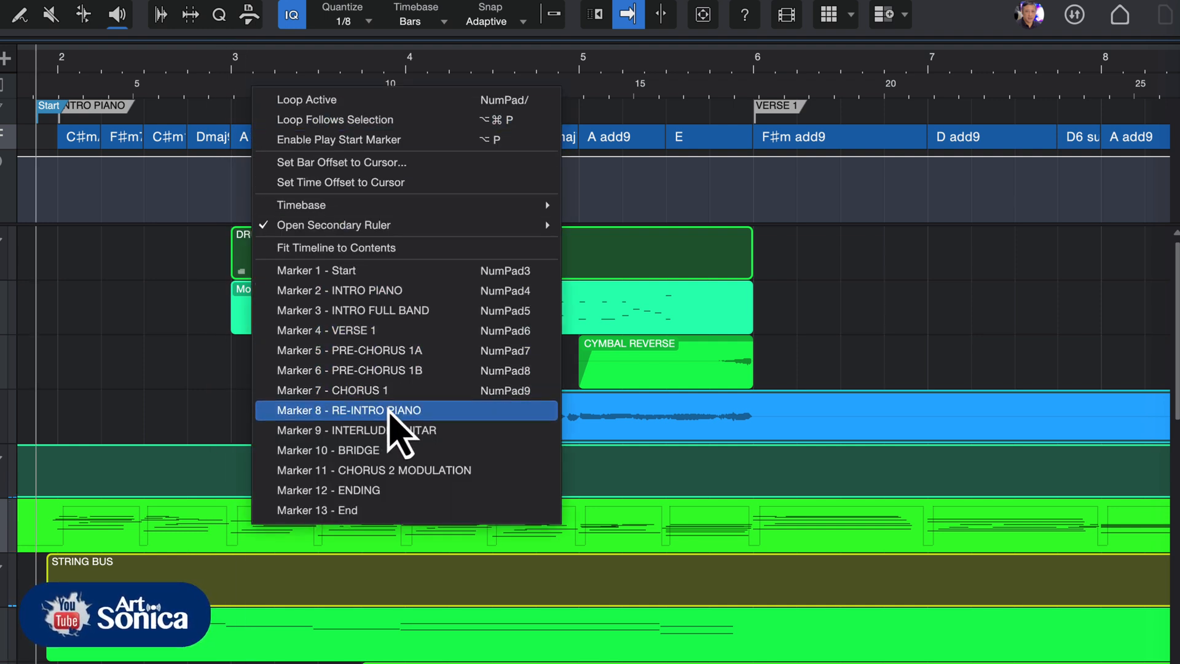
click(391, 411)
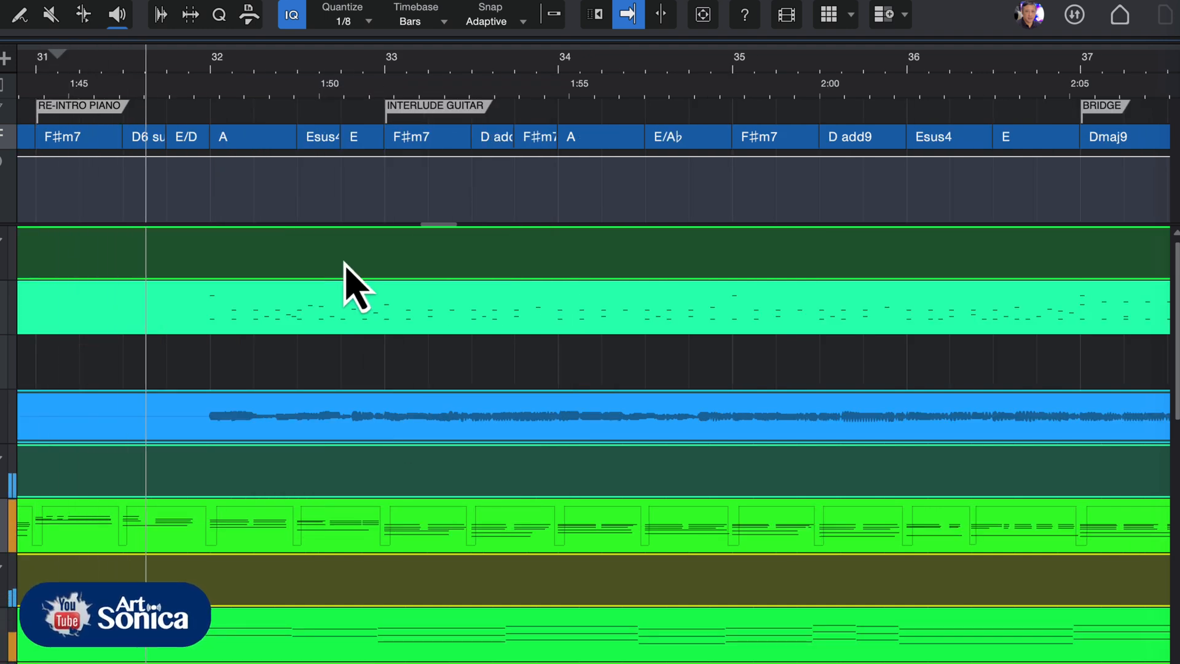
key(space)
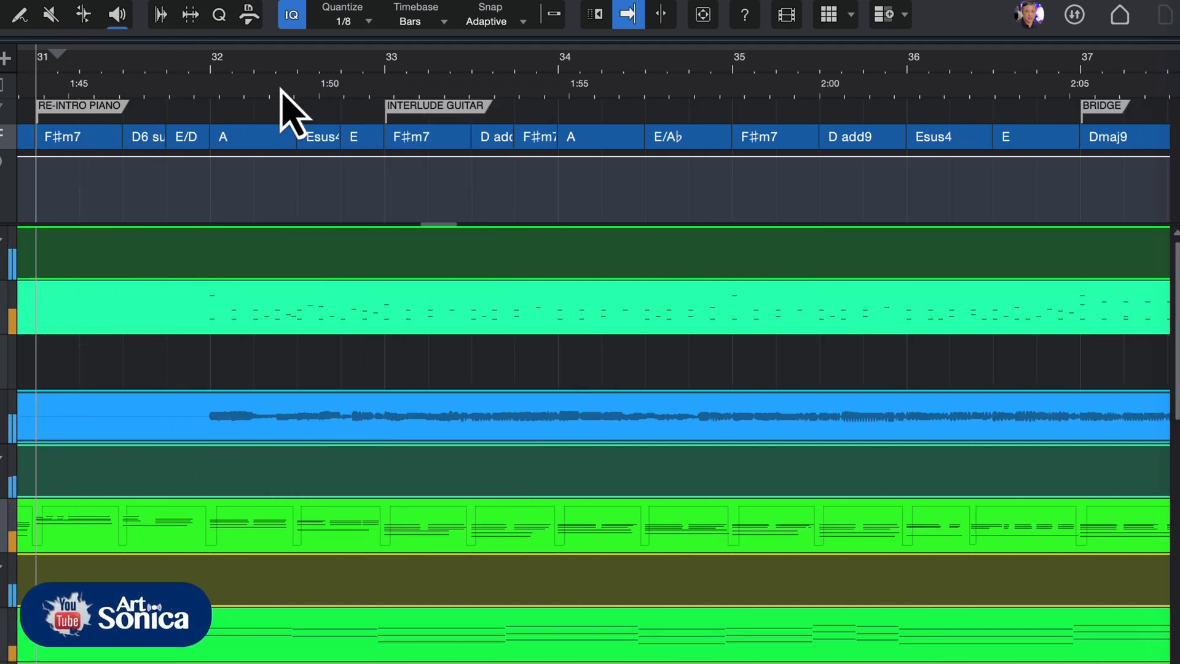
Jump to the ENDING marker and play the section from bar 51 past bar 55, and stop playback.
right_click(281, 89)
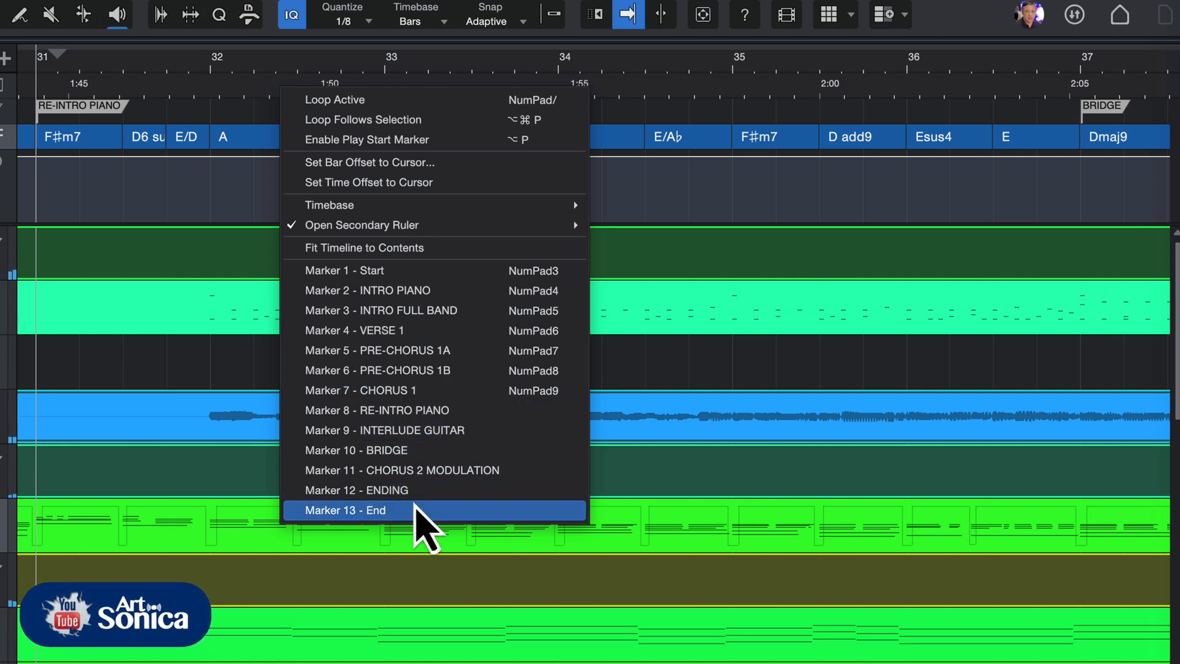
click(412, 492)
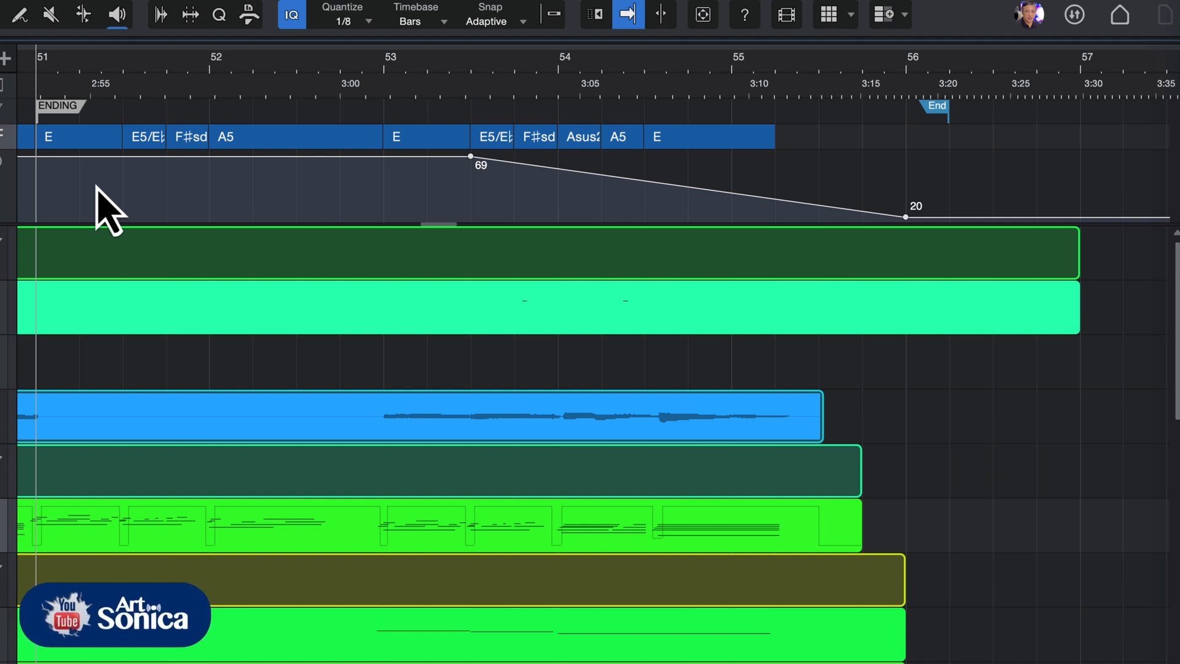
key(space)
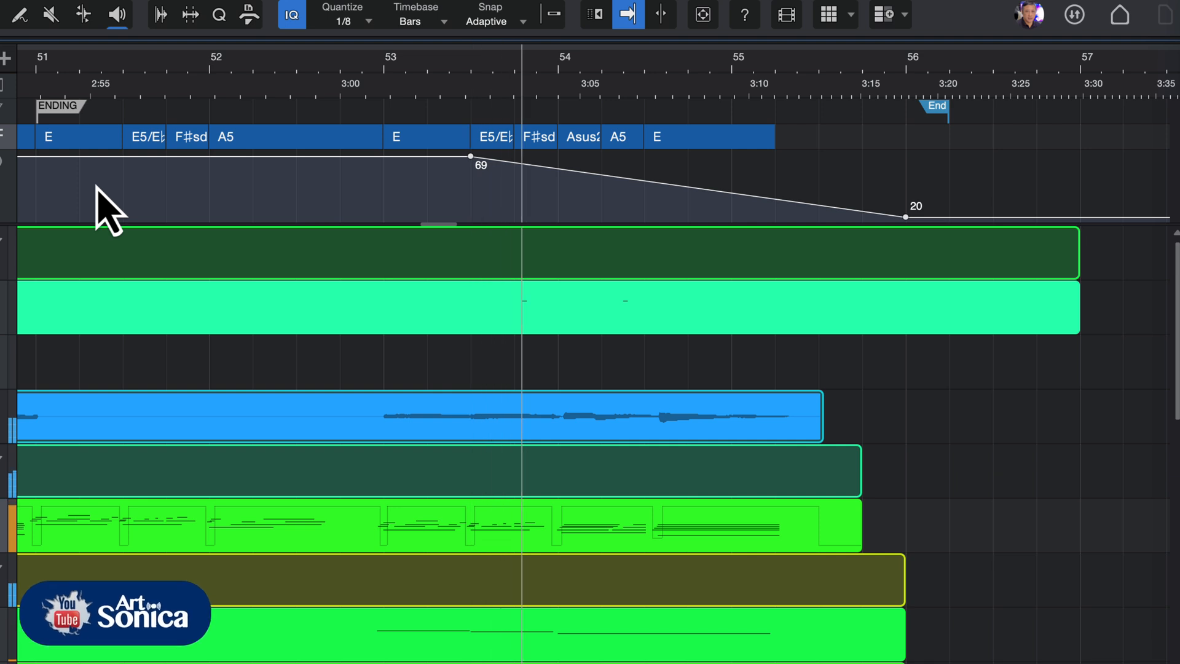
key(w)
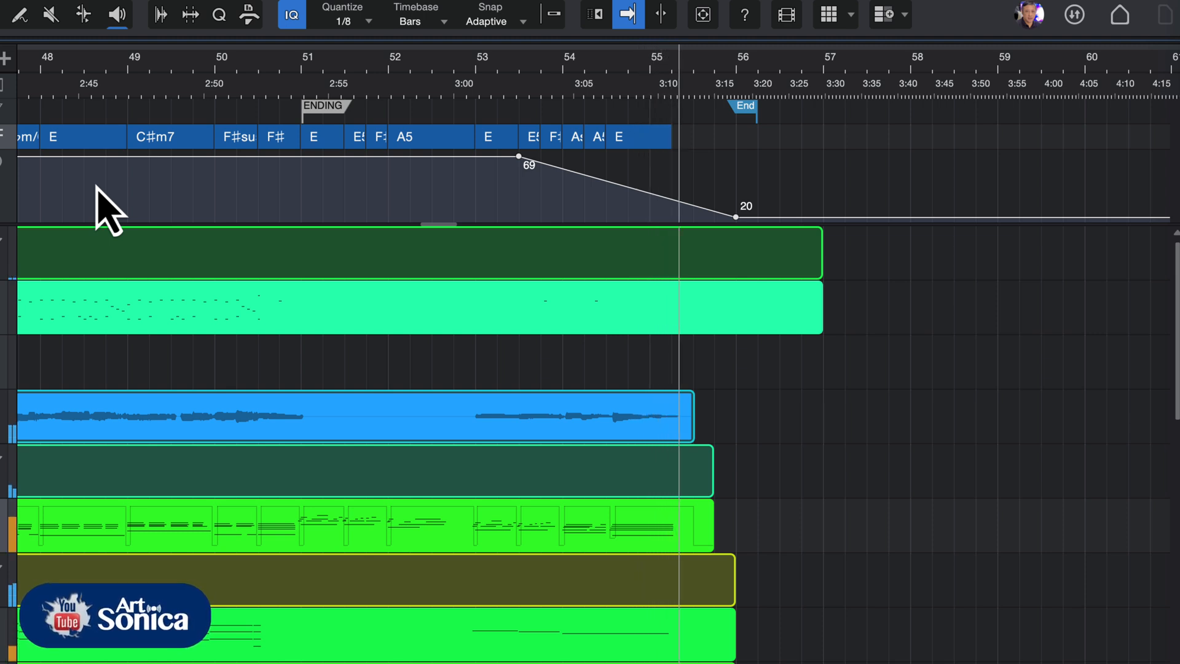
key(space)
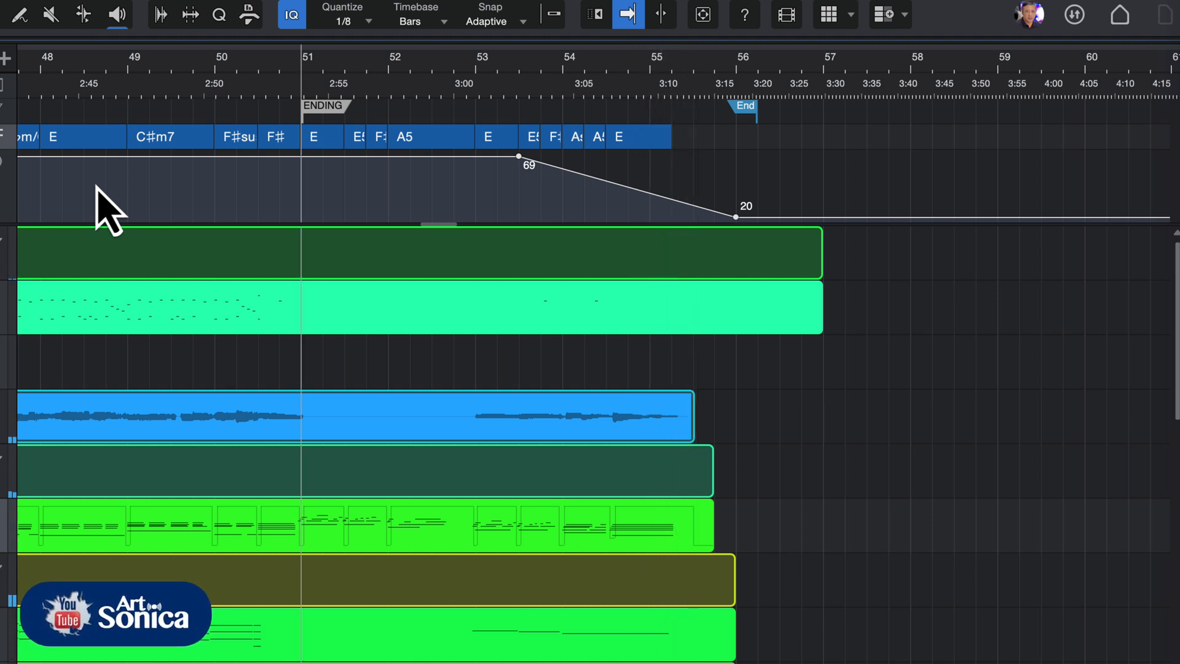